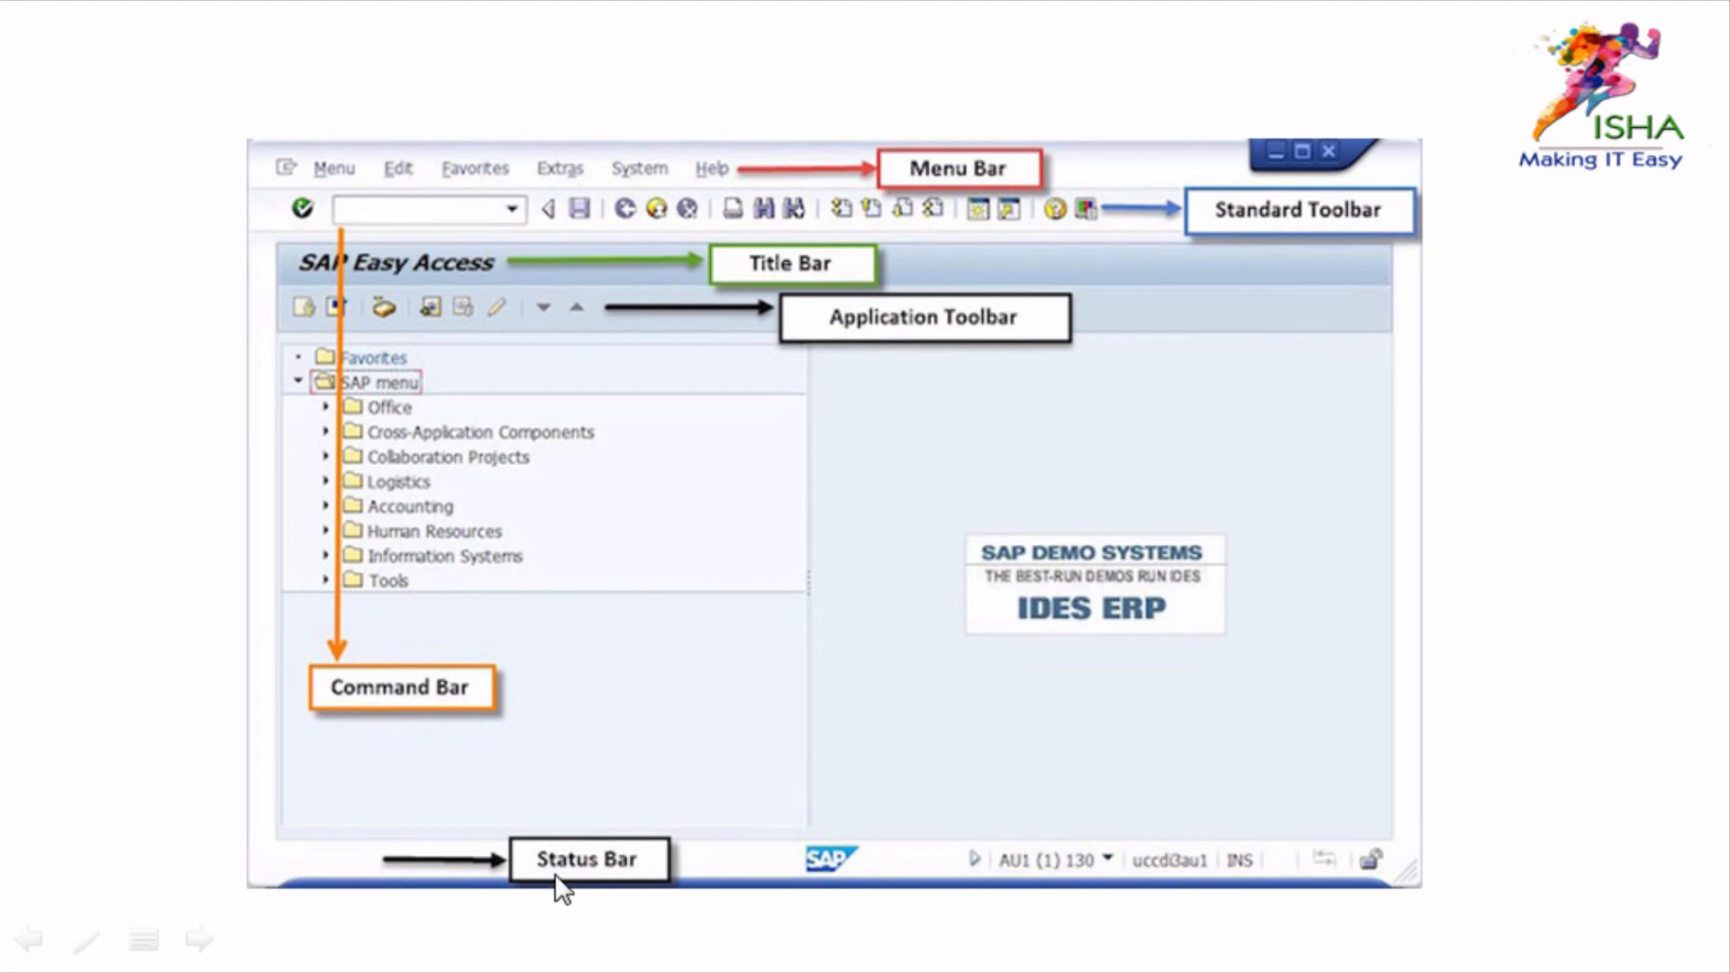
Step: End the PowerPoint slide show and close the open SAP Logon window
key(Right)
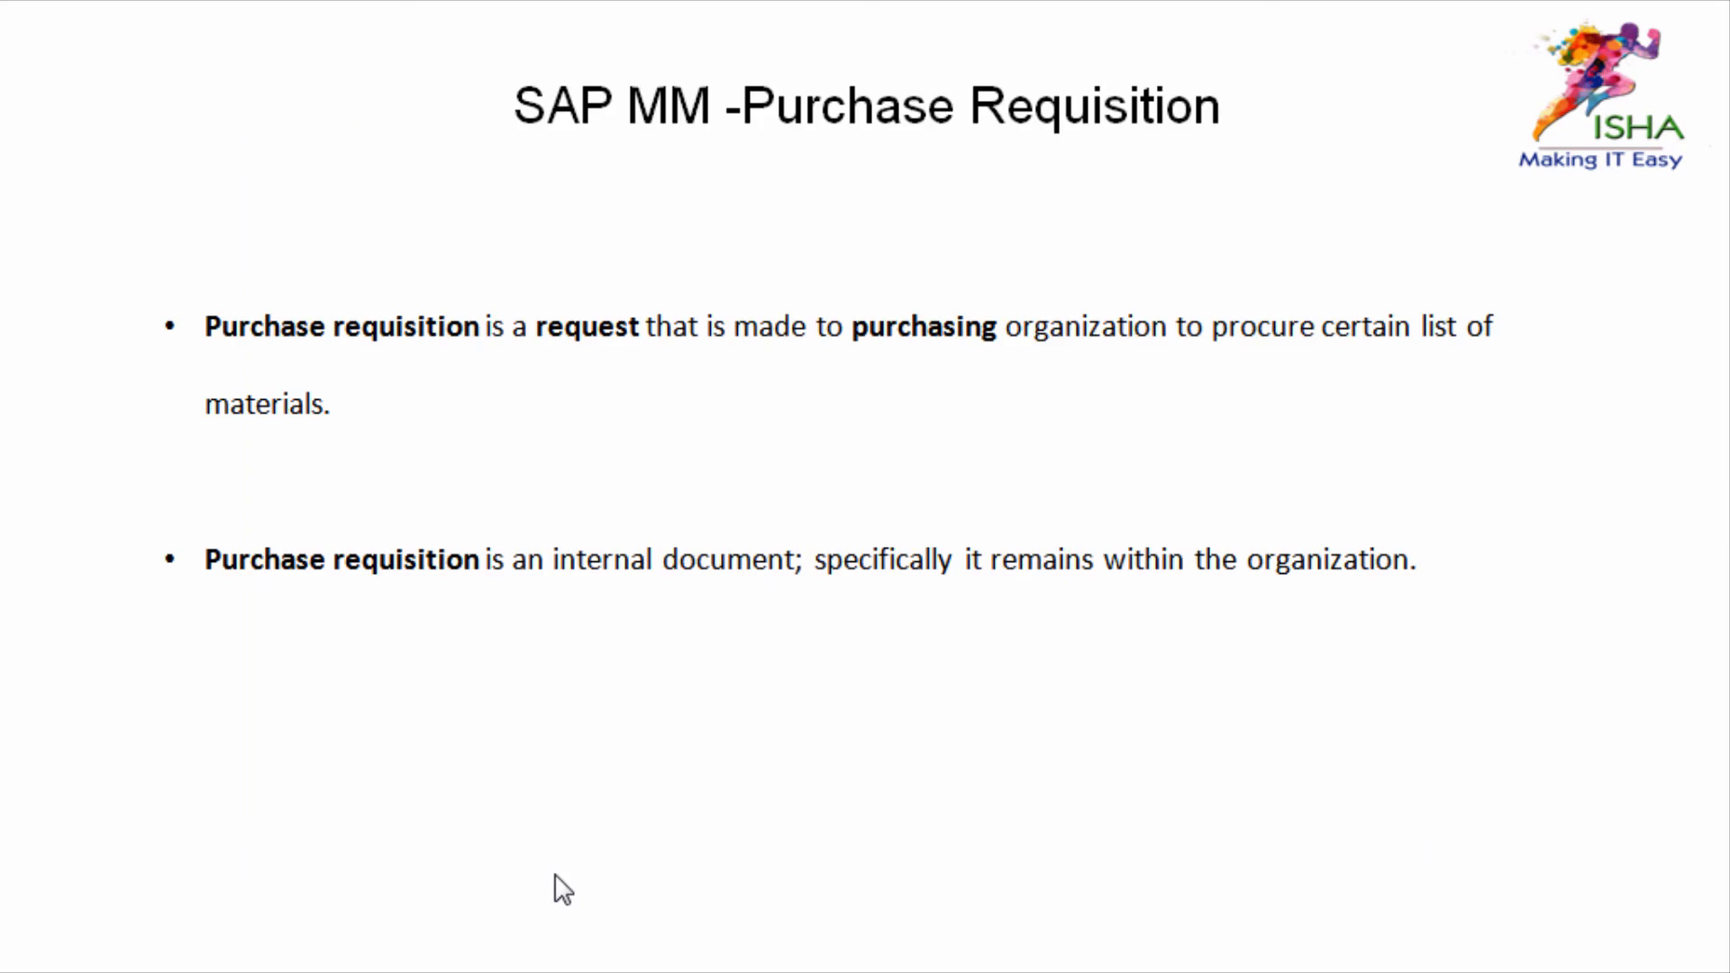
key(Left)
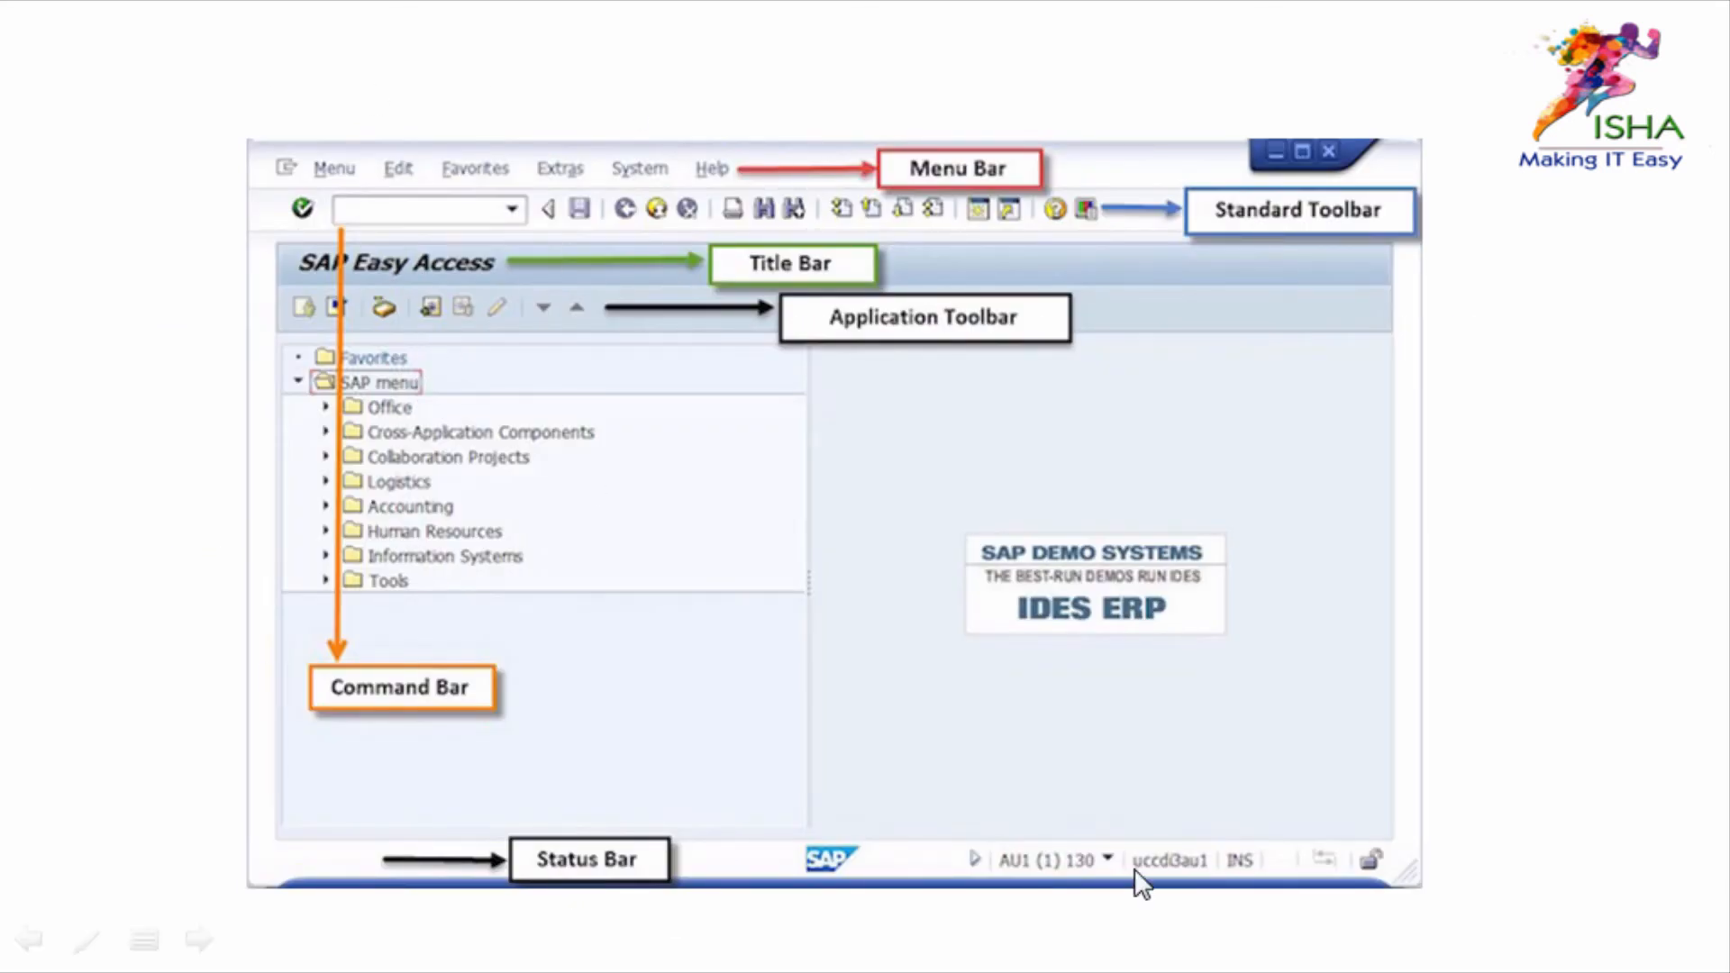
key(Escape)
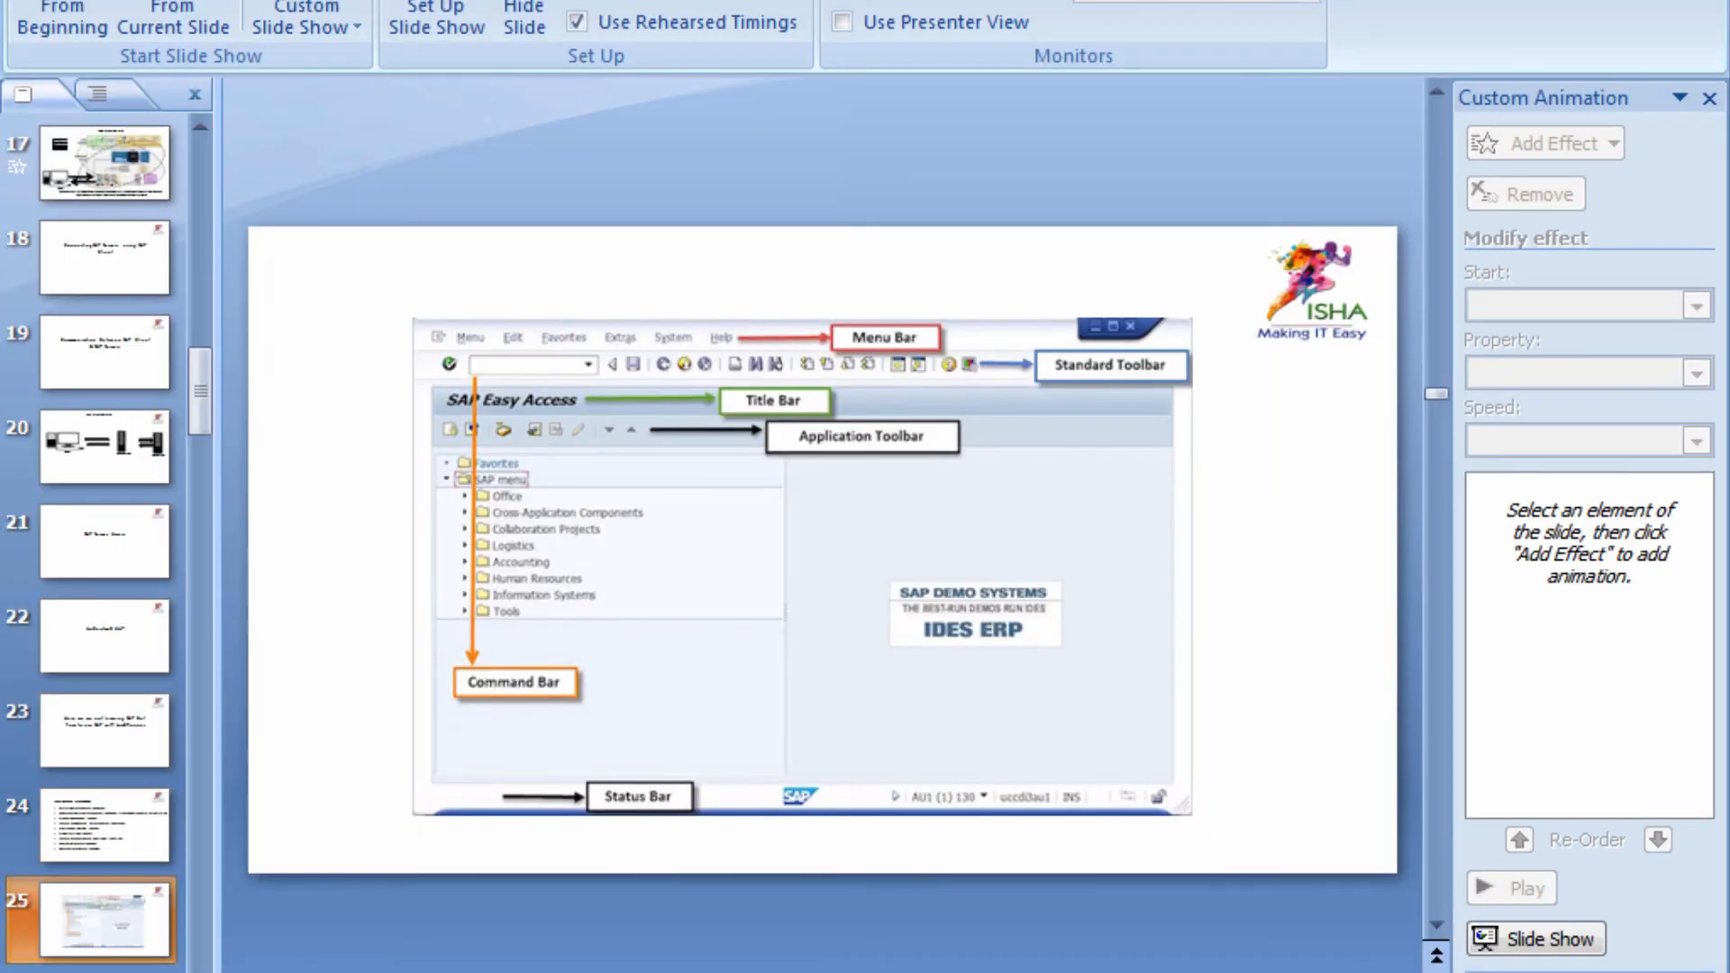
key(alt+Tab)
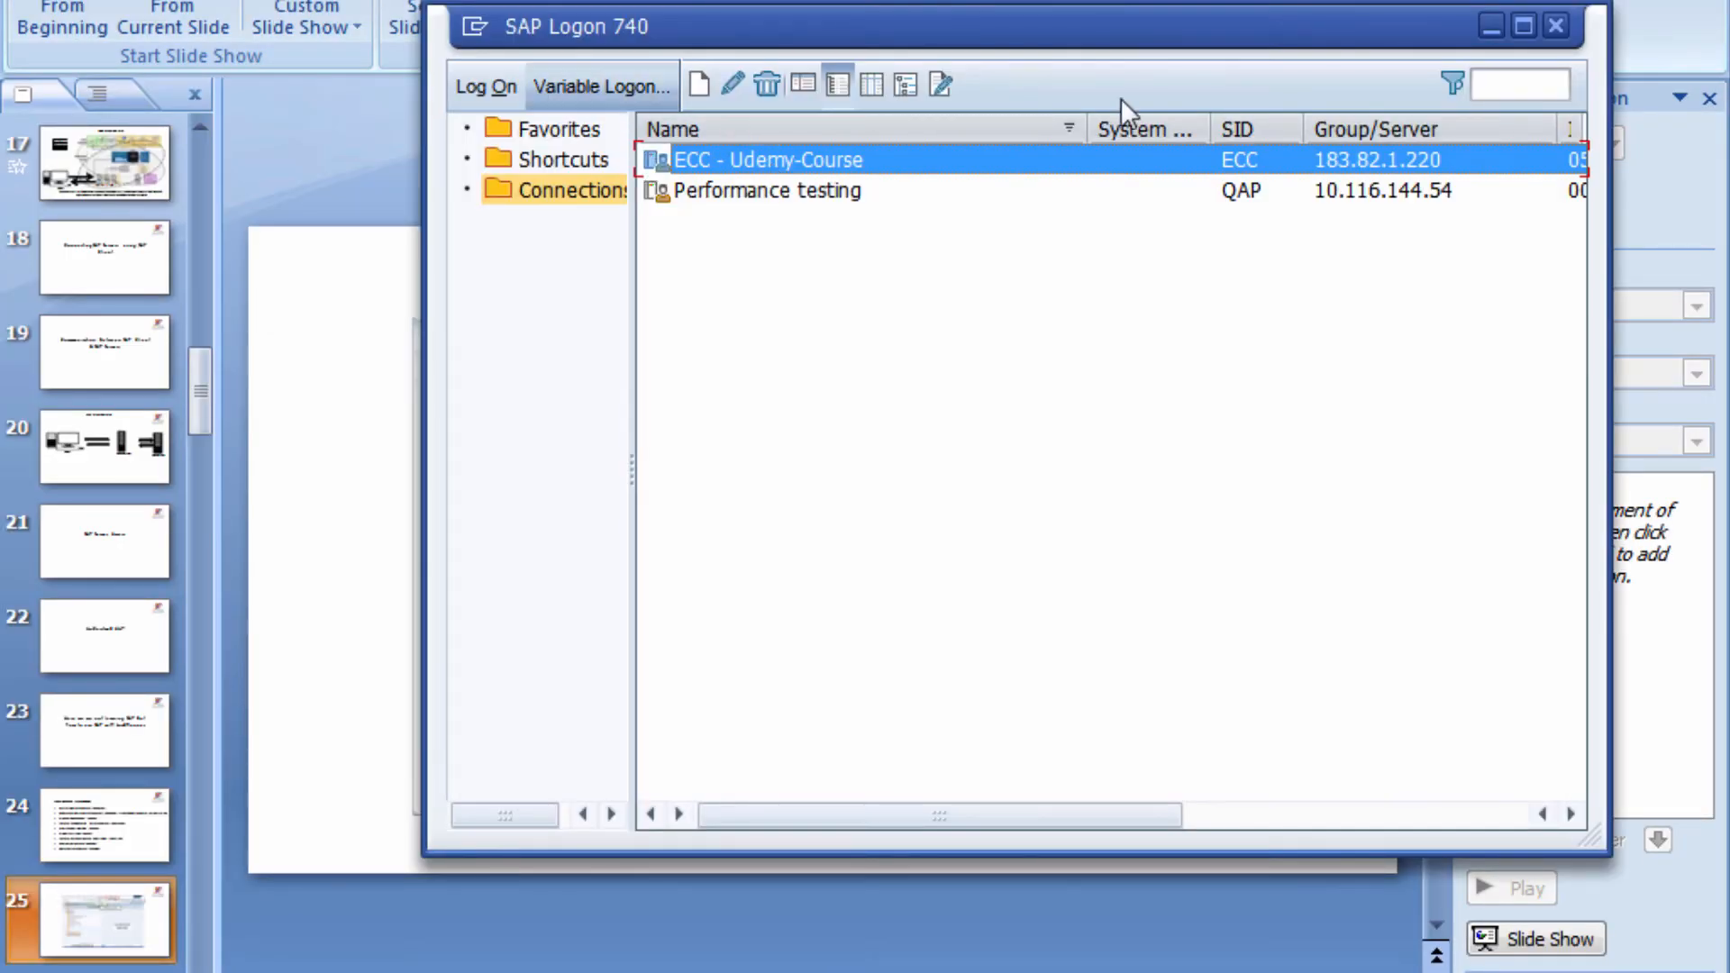
click(1556, 26)
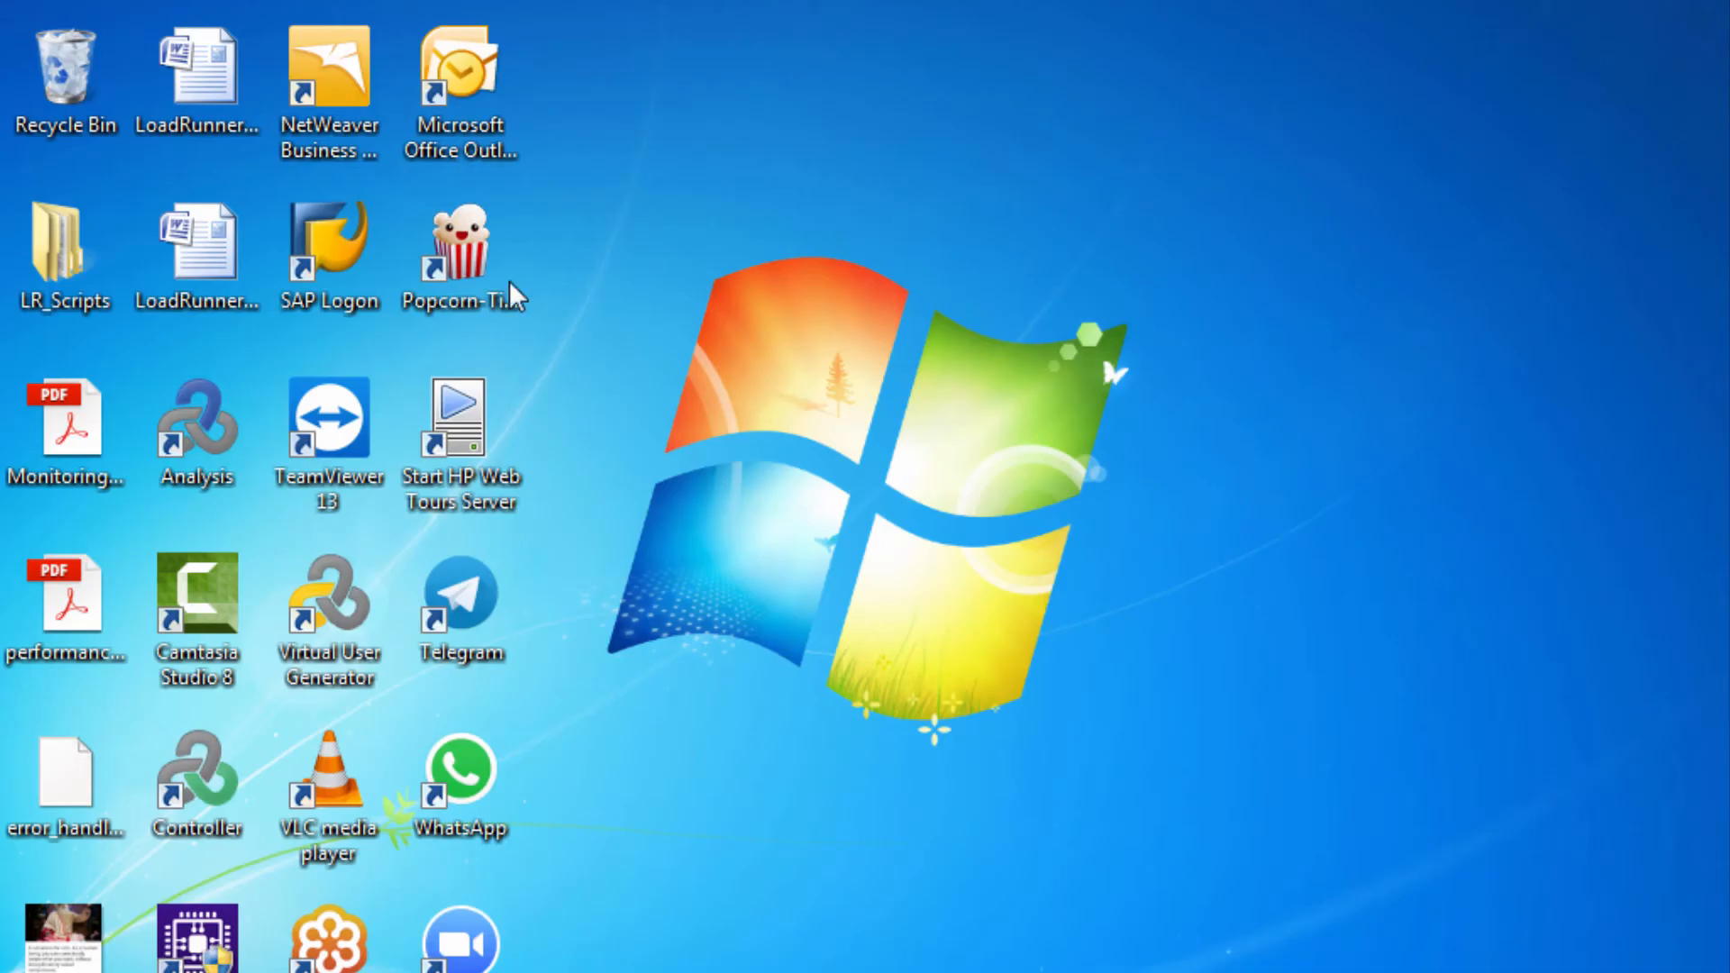
Step: Start SAP Logon from the desktop and open the "ECC - Udemy-Course" connection
double_click(323, 265)
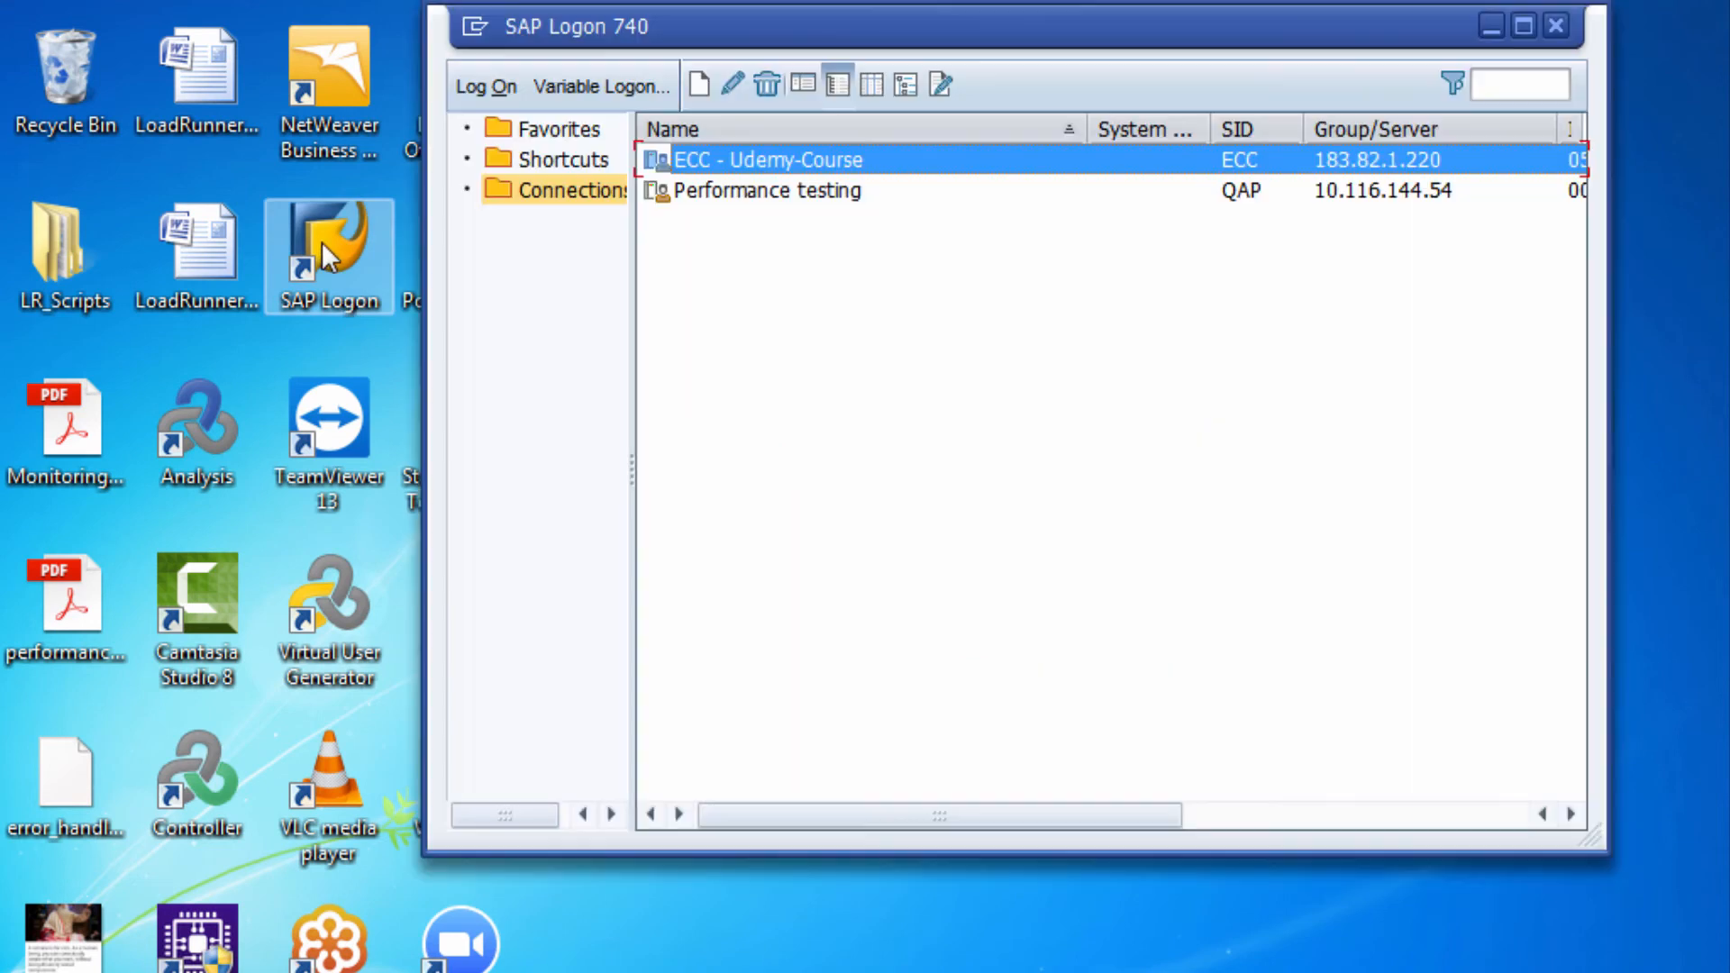
click(757, 184)
click(770, 163)
click(779, 186)
click(793, 171)
click(775, 191)
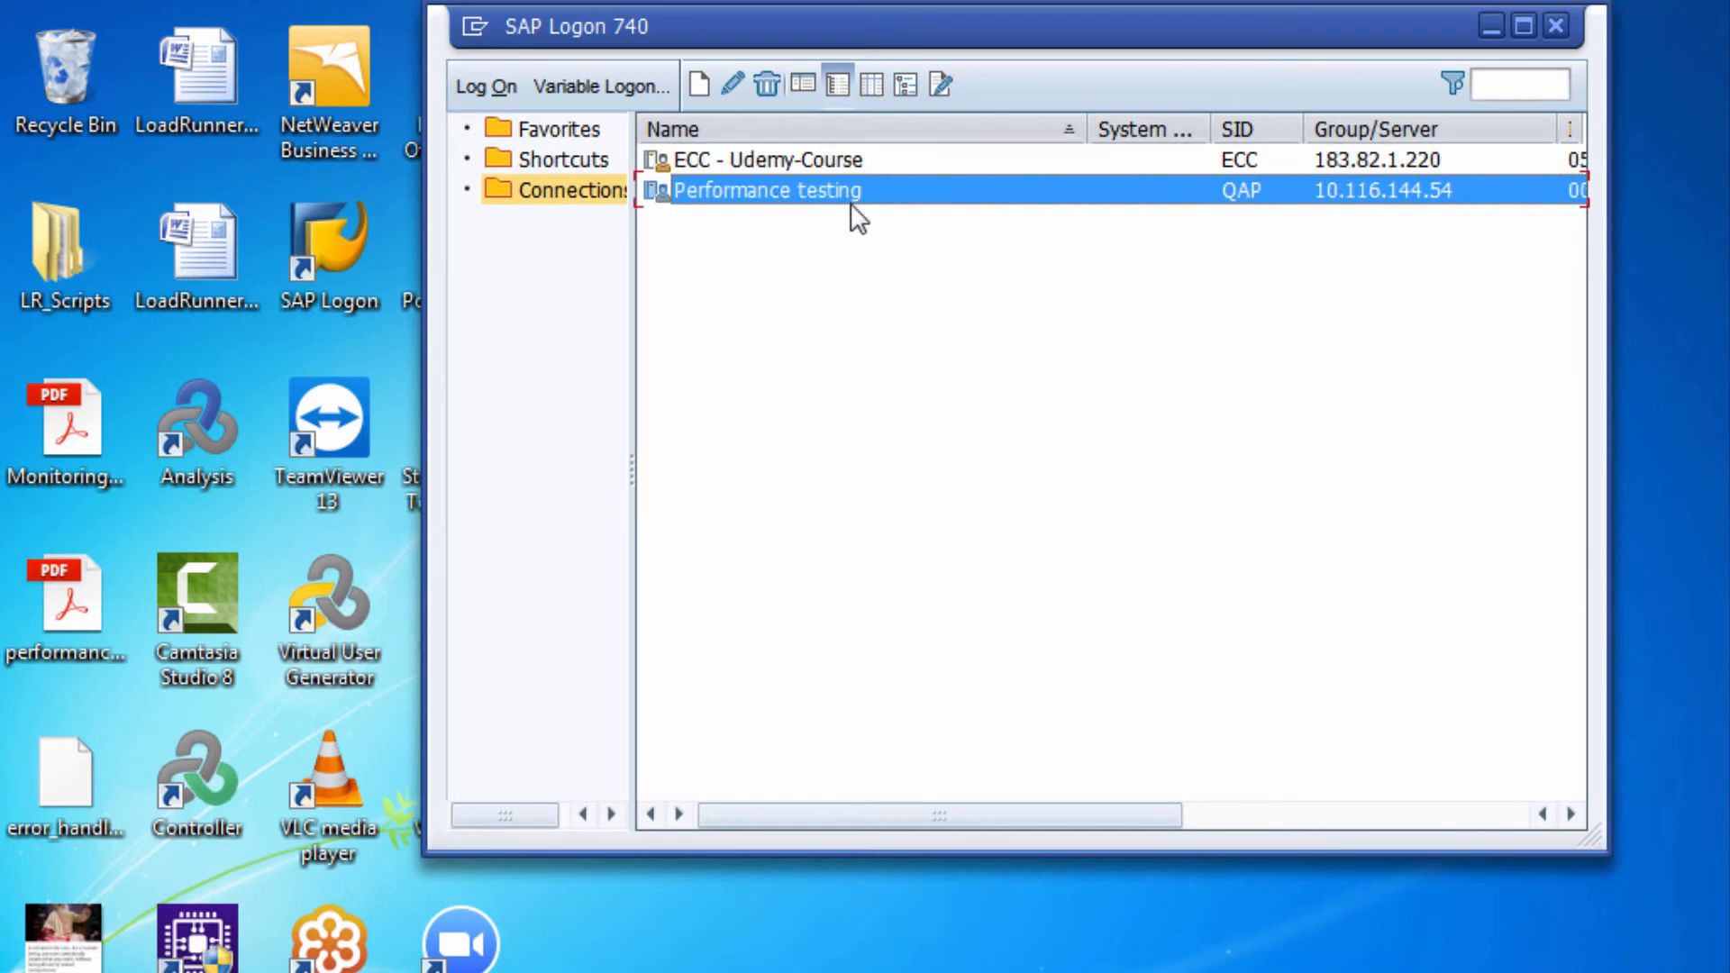
click(771, 162)
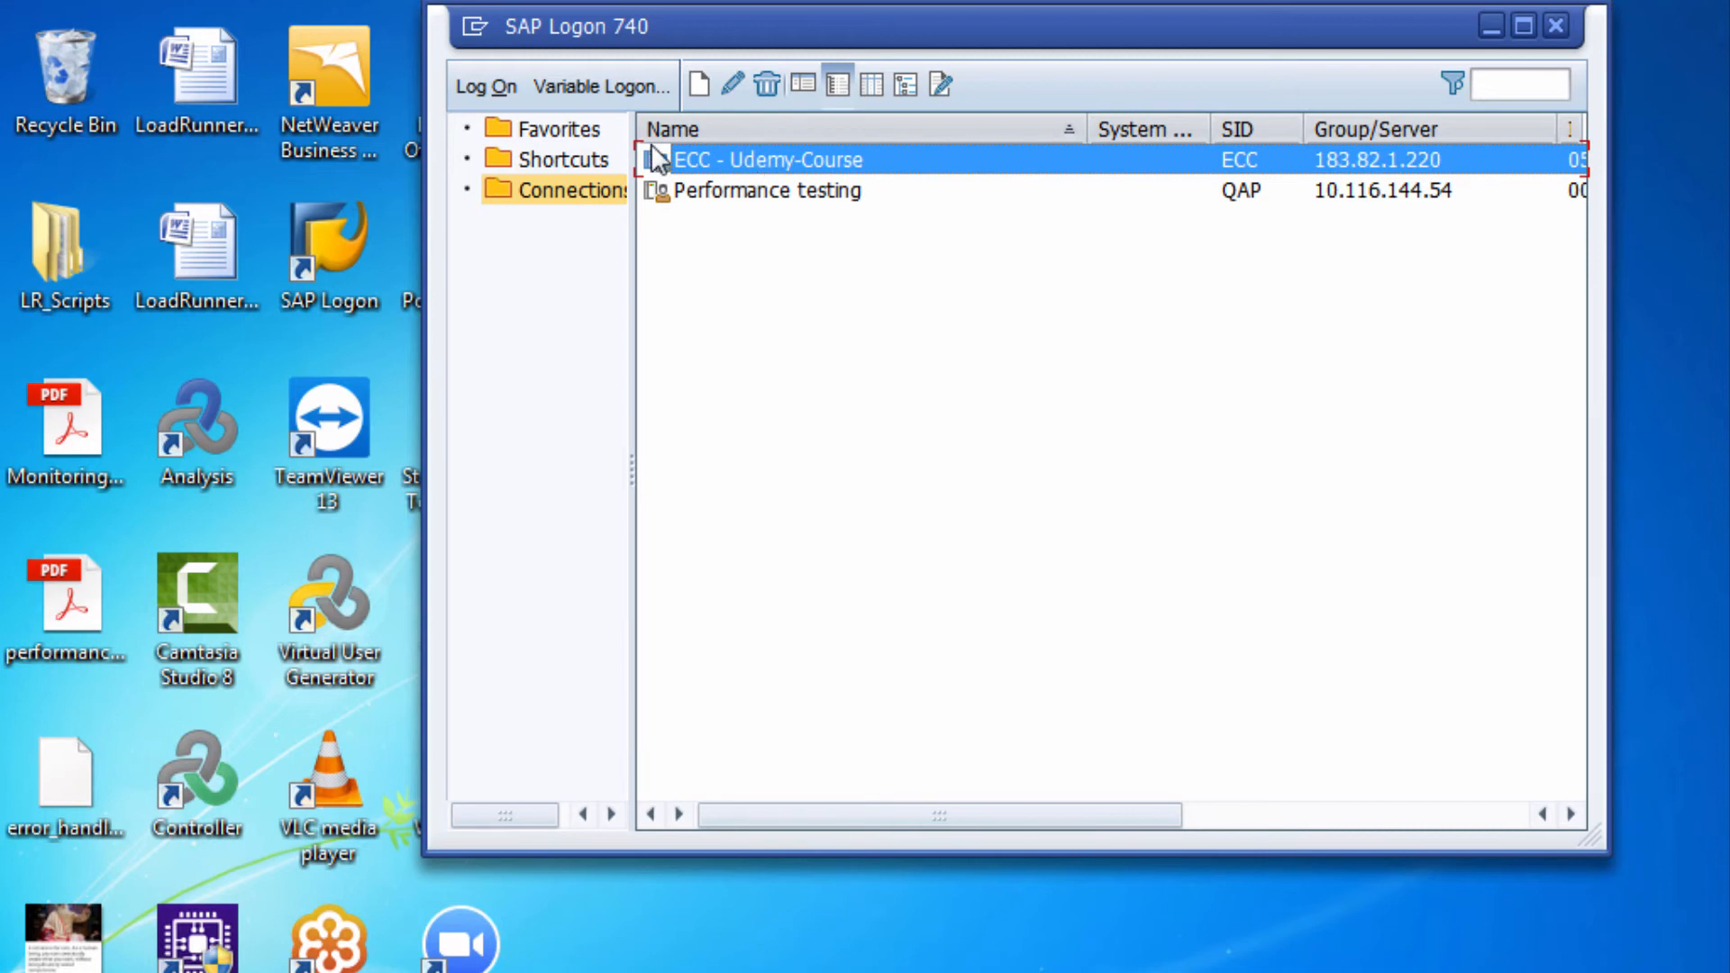
click(486, 87)
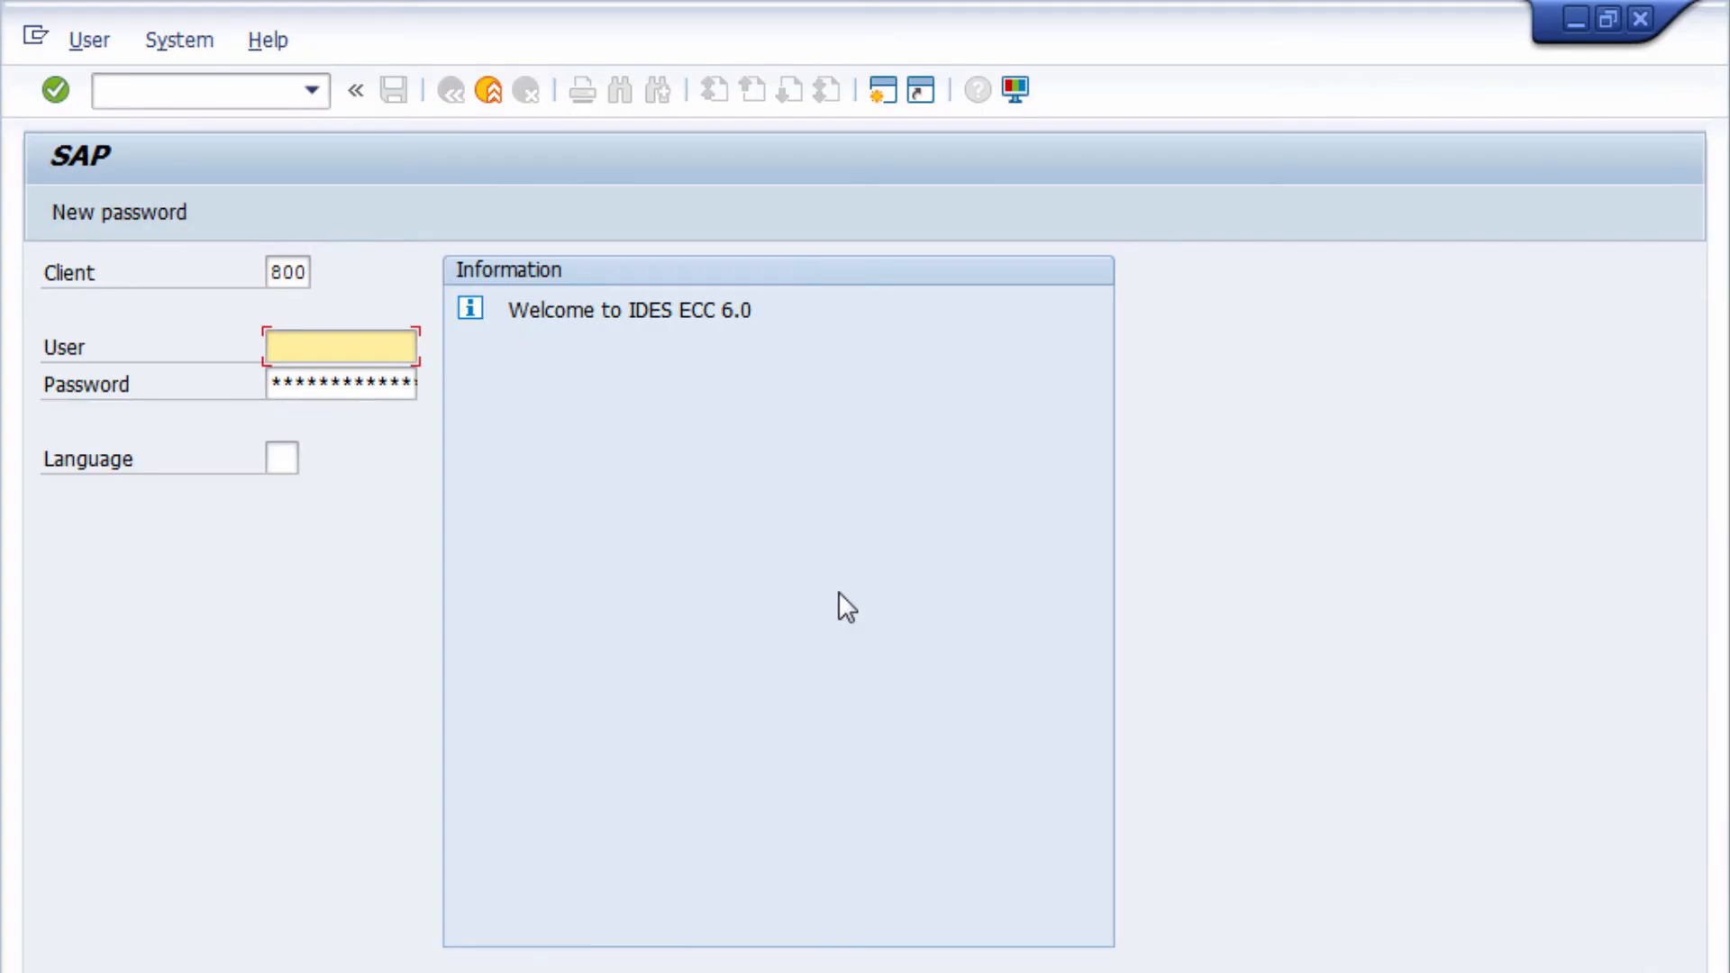
Step: Log on to the SAP system as user eccuser39, entering the account password
click(309, 343)
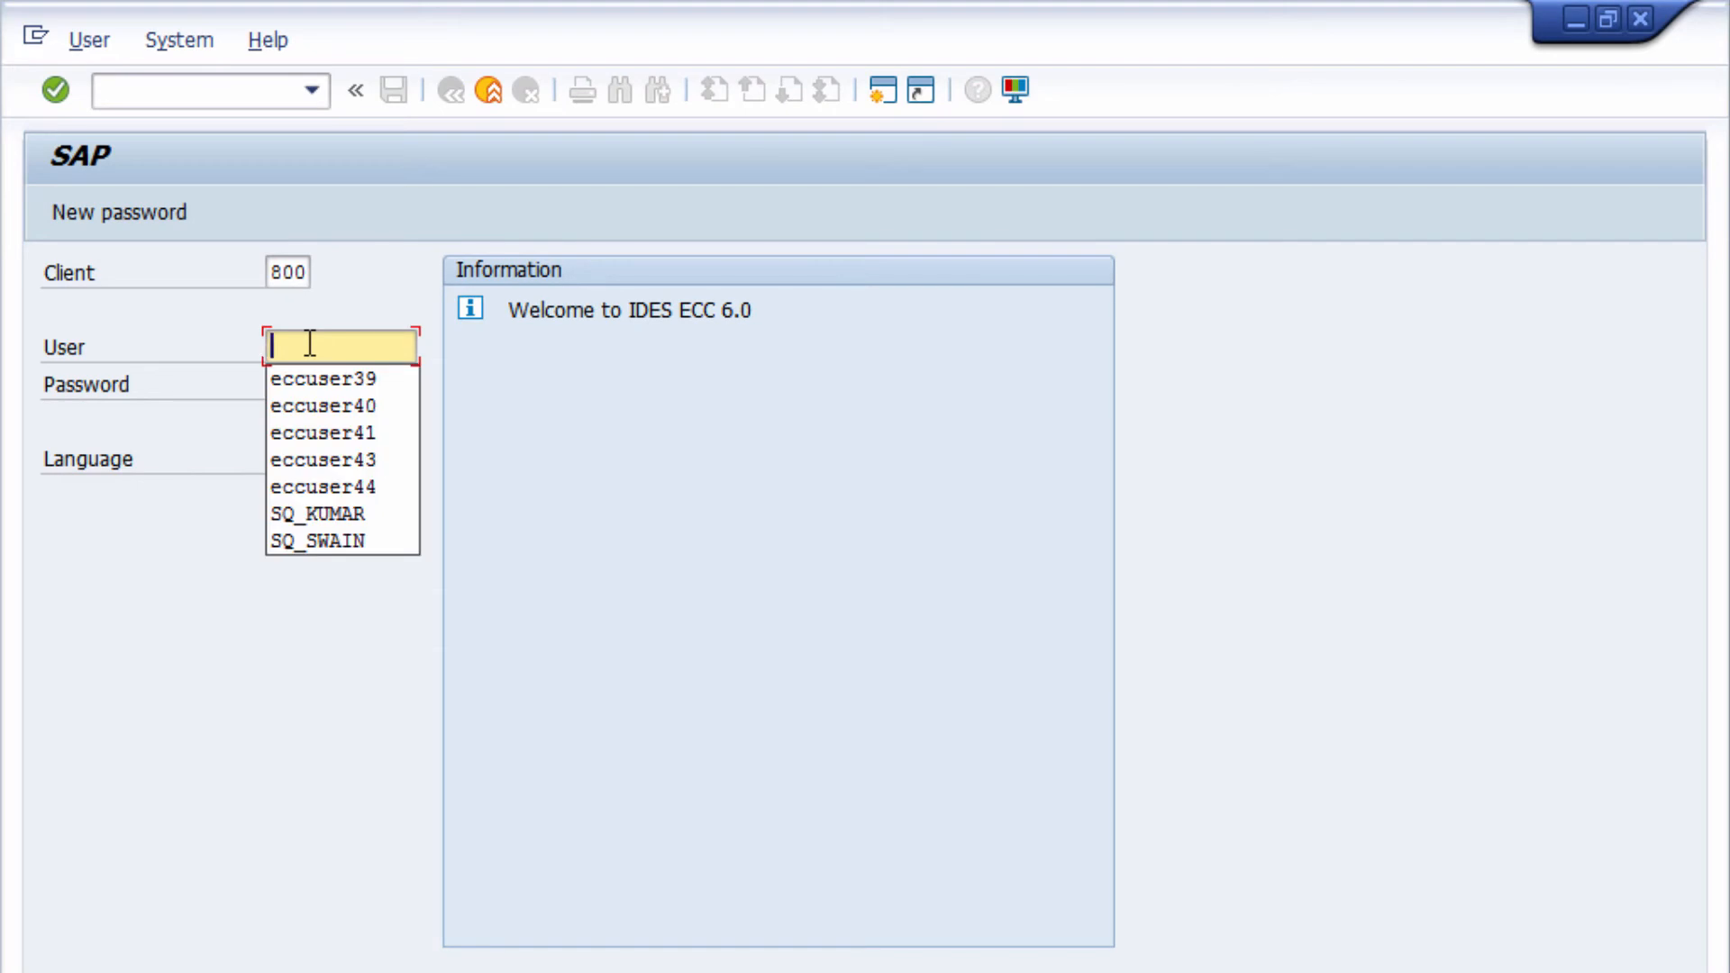
key(Down)
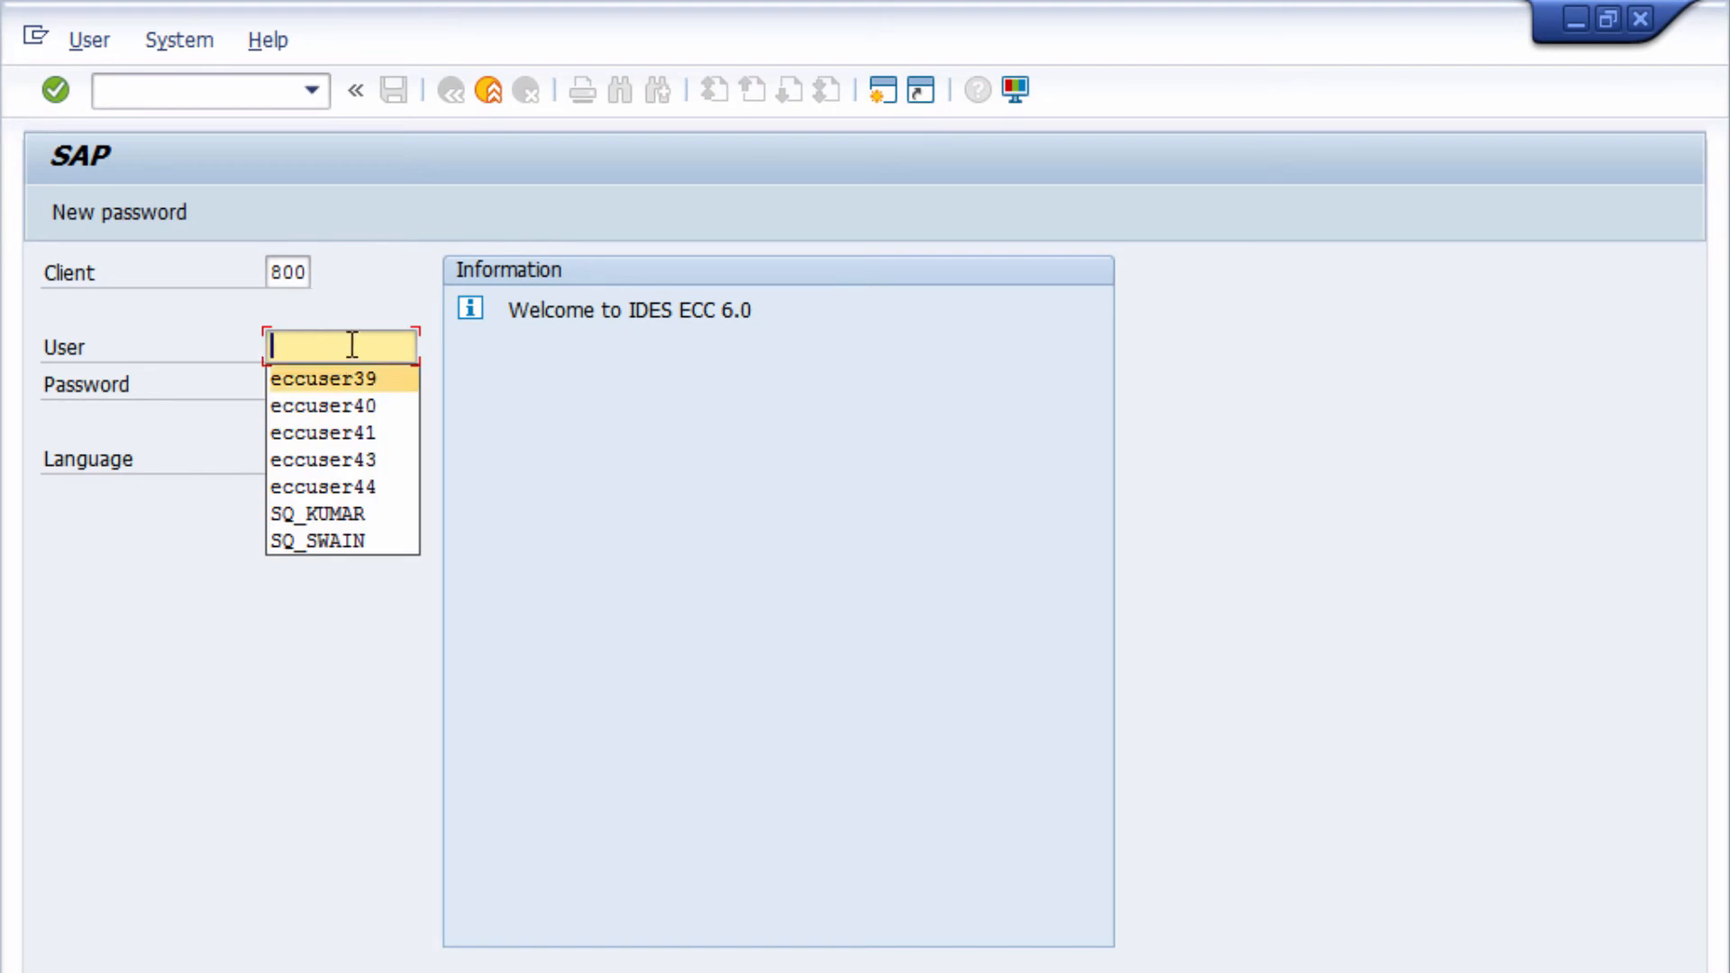
key(Up)
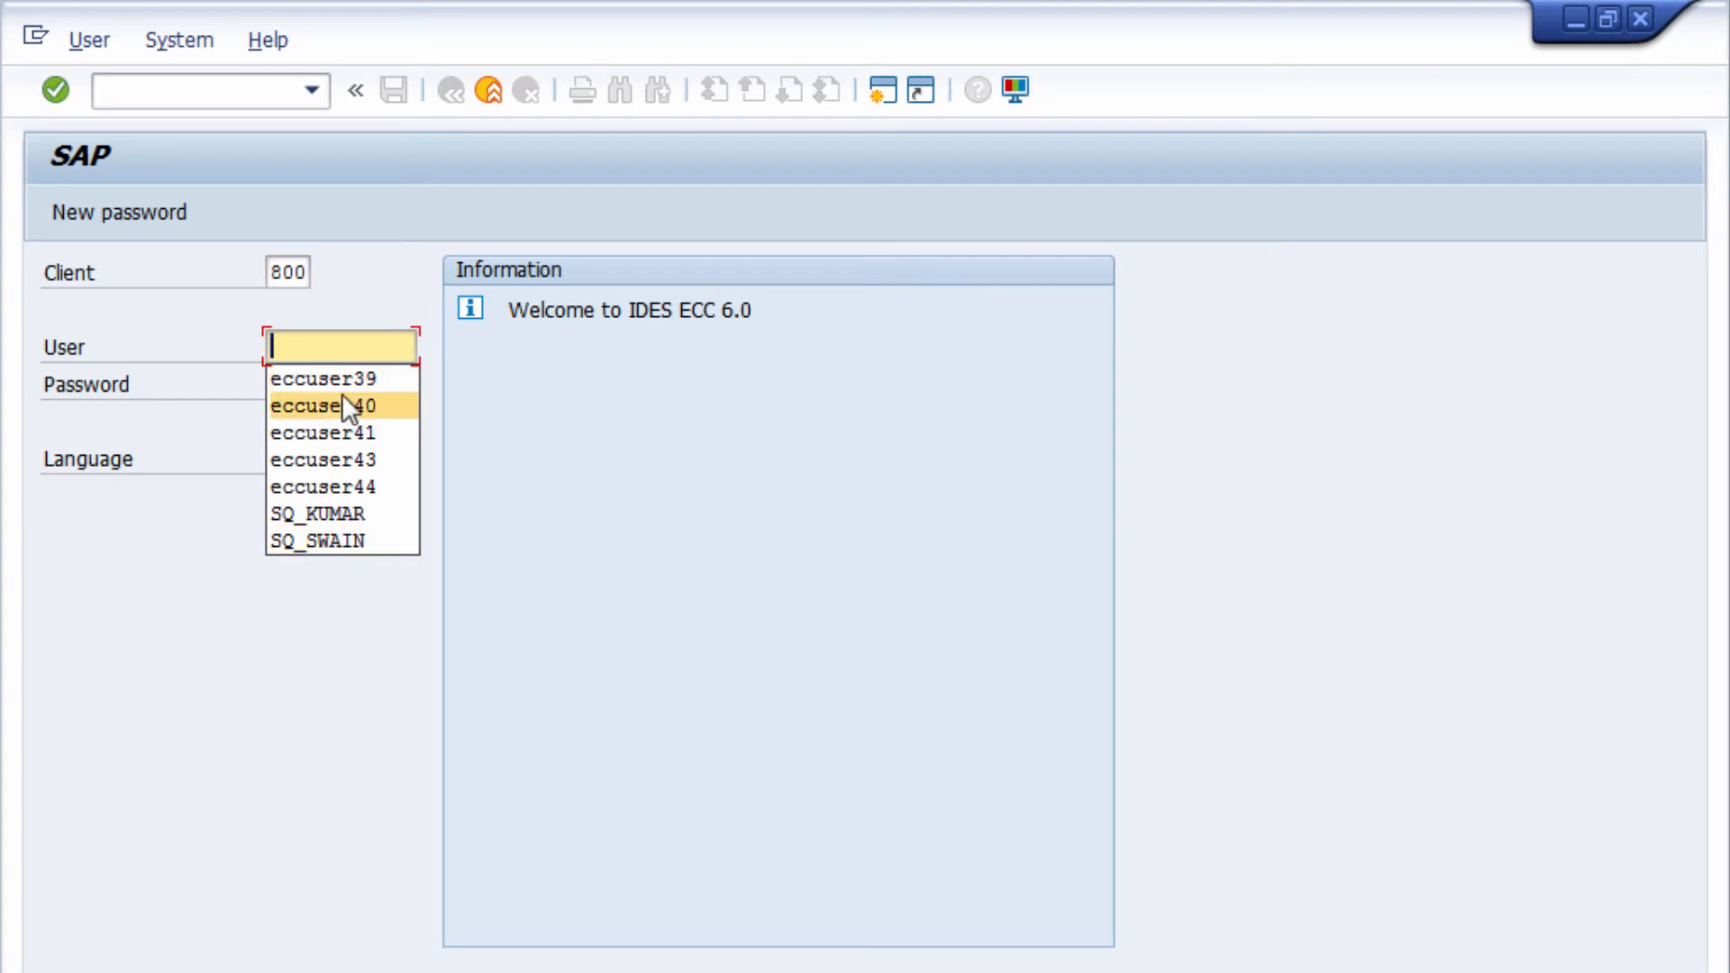
click(338, 373)
click(347, 394)
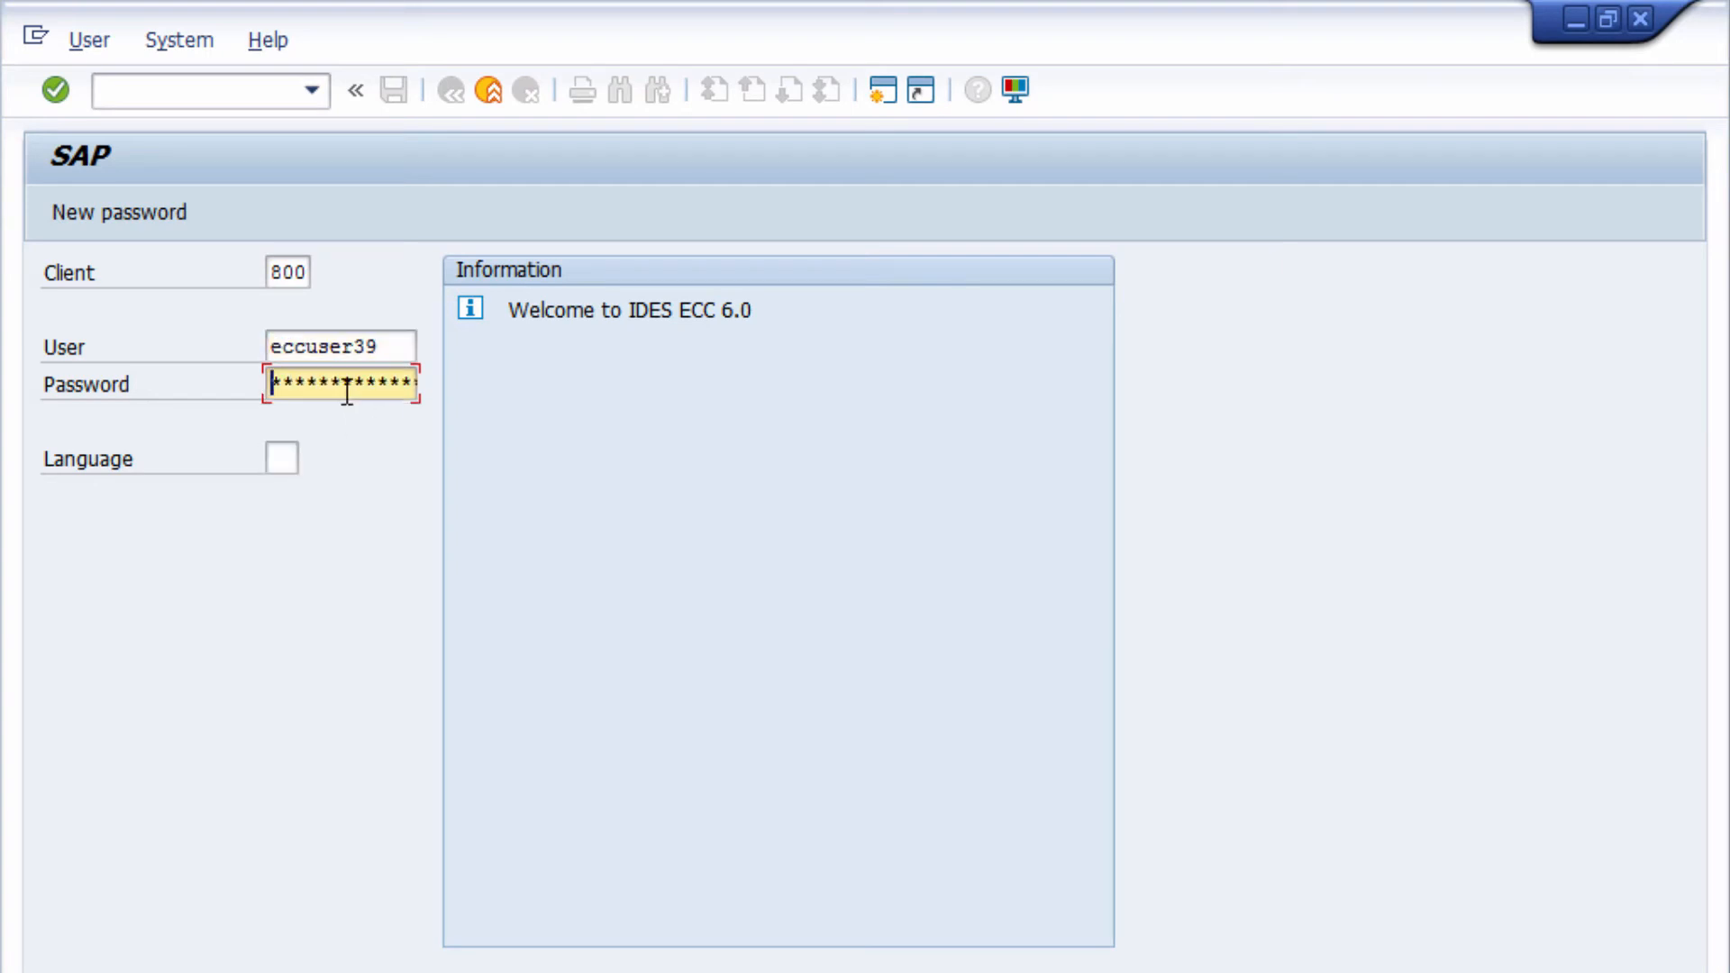
text(*********)
key(Return)
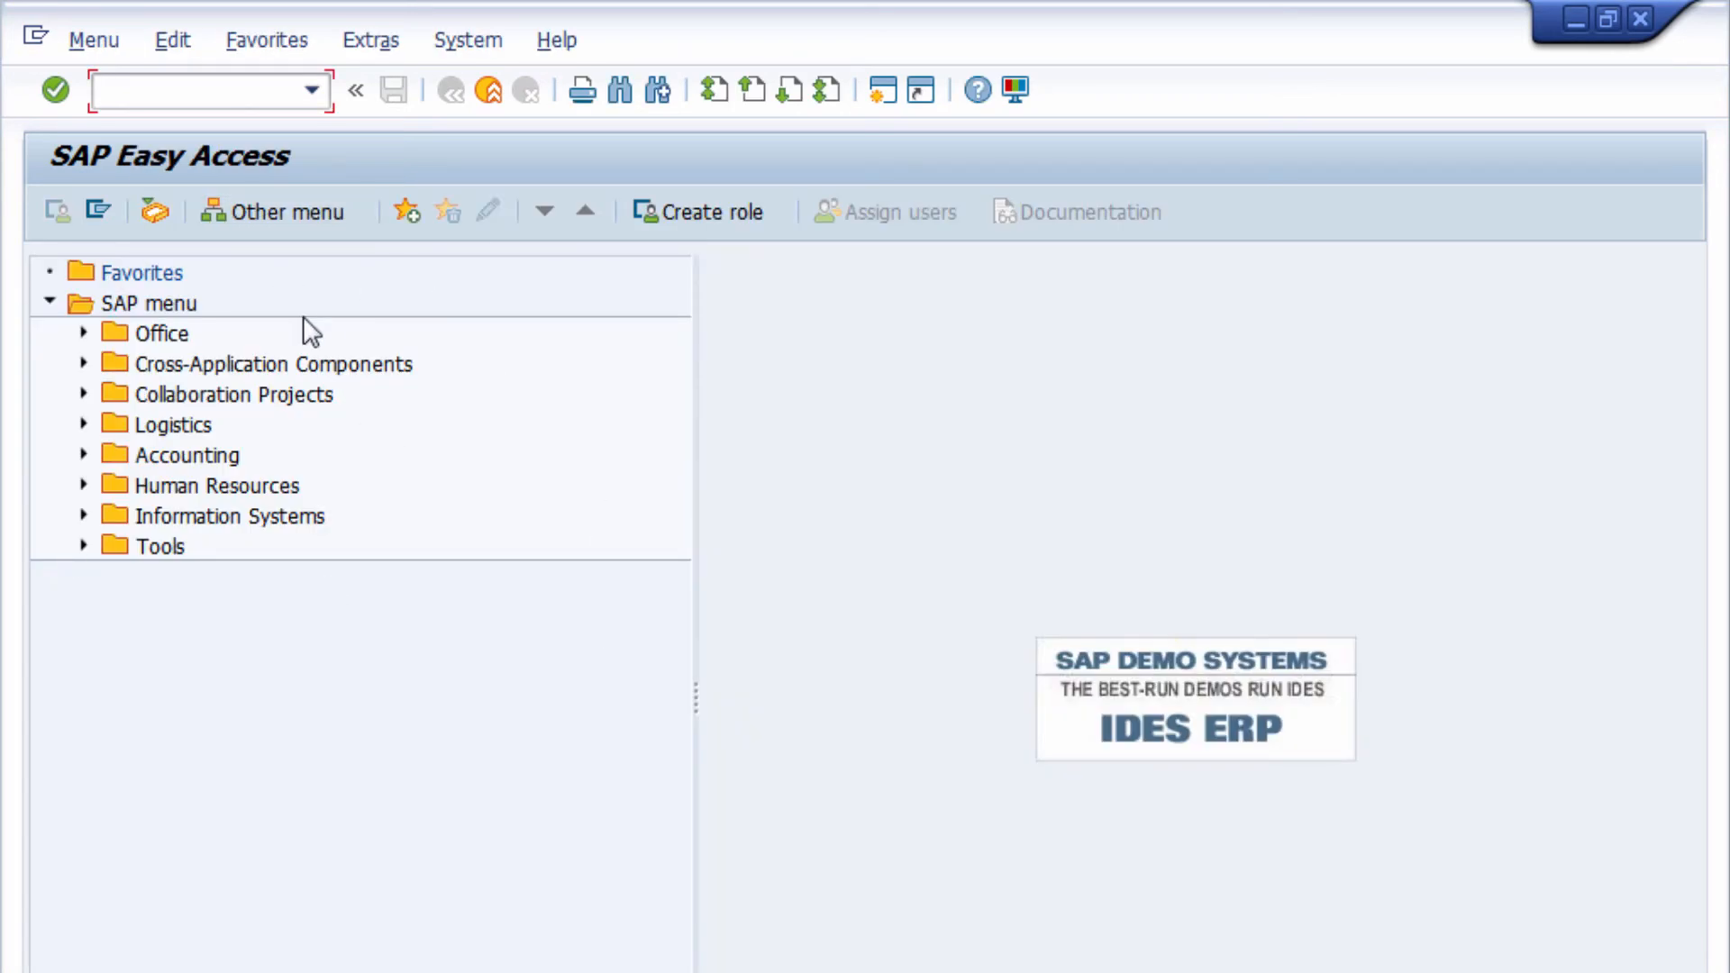
Step: Switch to the PowerPoint presentation, present from the annotated SAP screen slide to the Purchase Requisition slide, and end the show
key(alt+Tab)
key(alt+Tab)
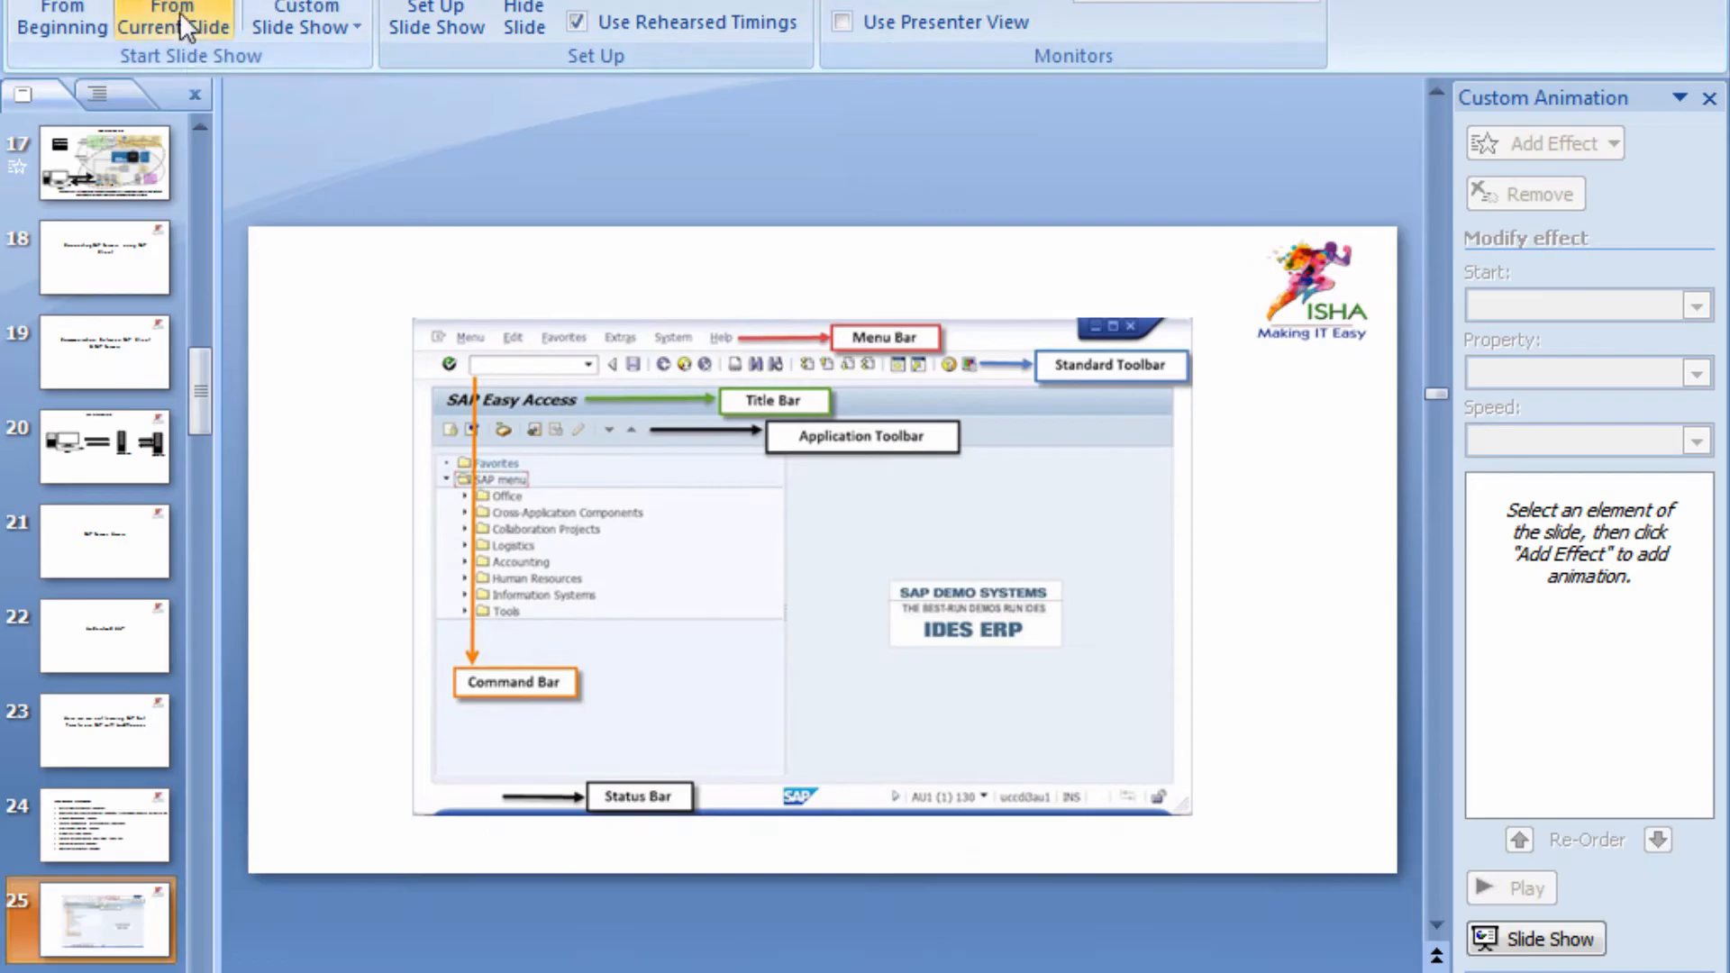
click(183, 27)
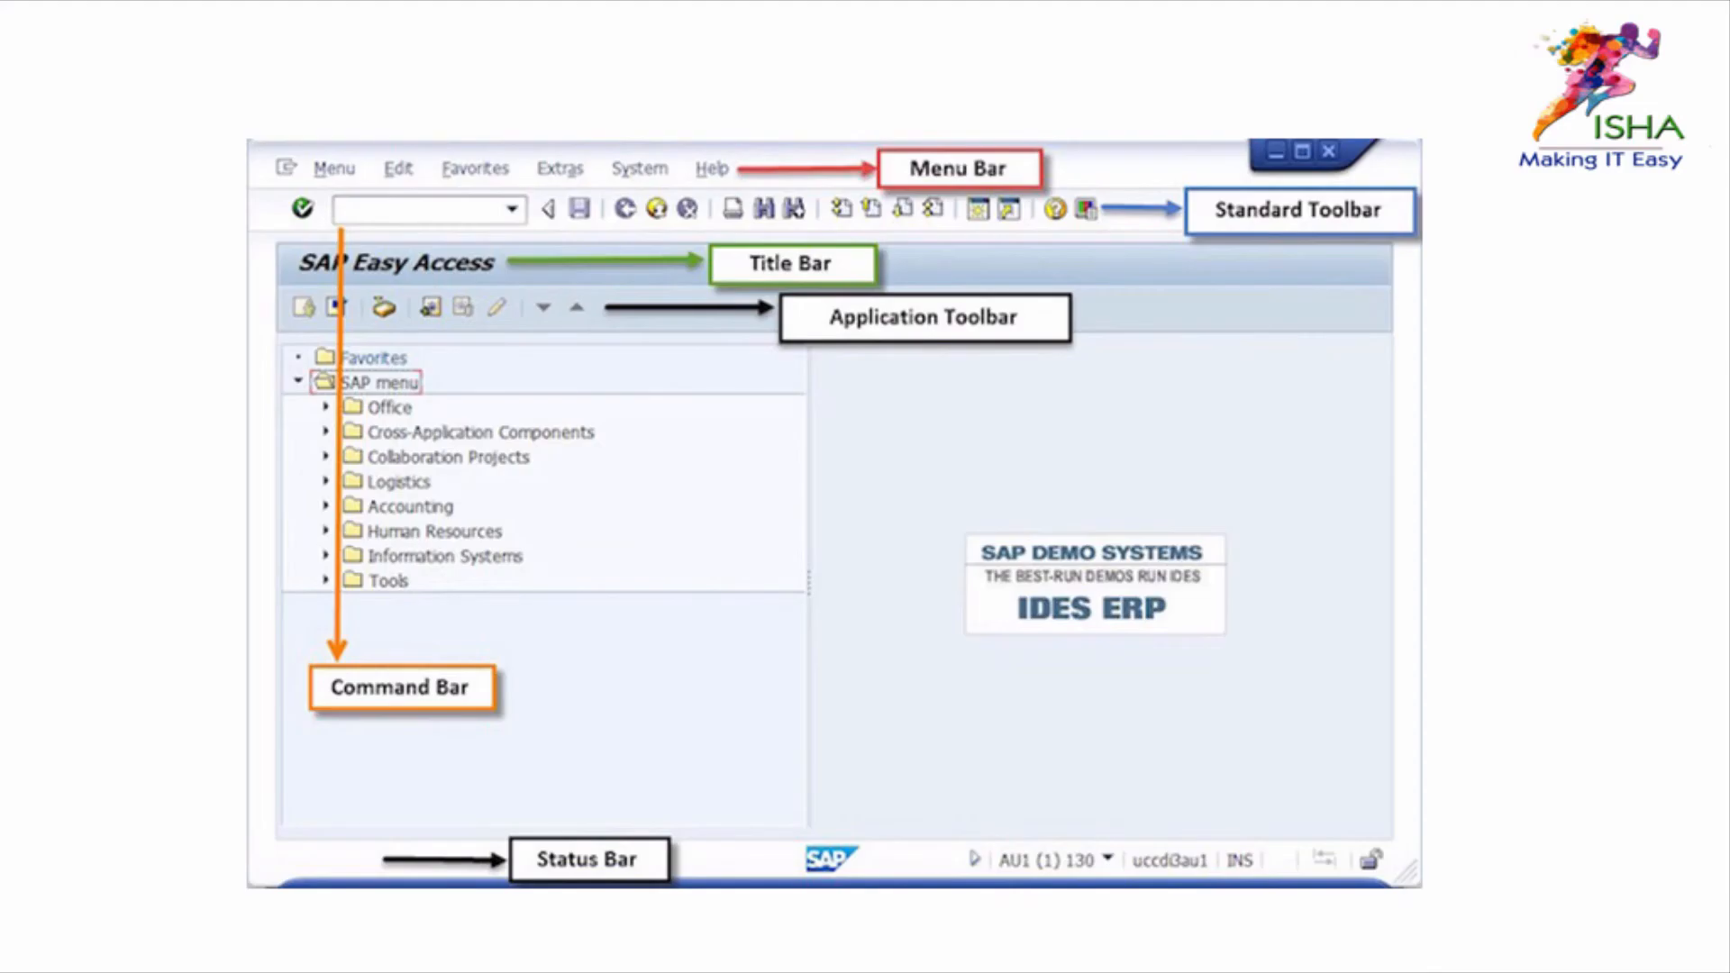
key(Right)
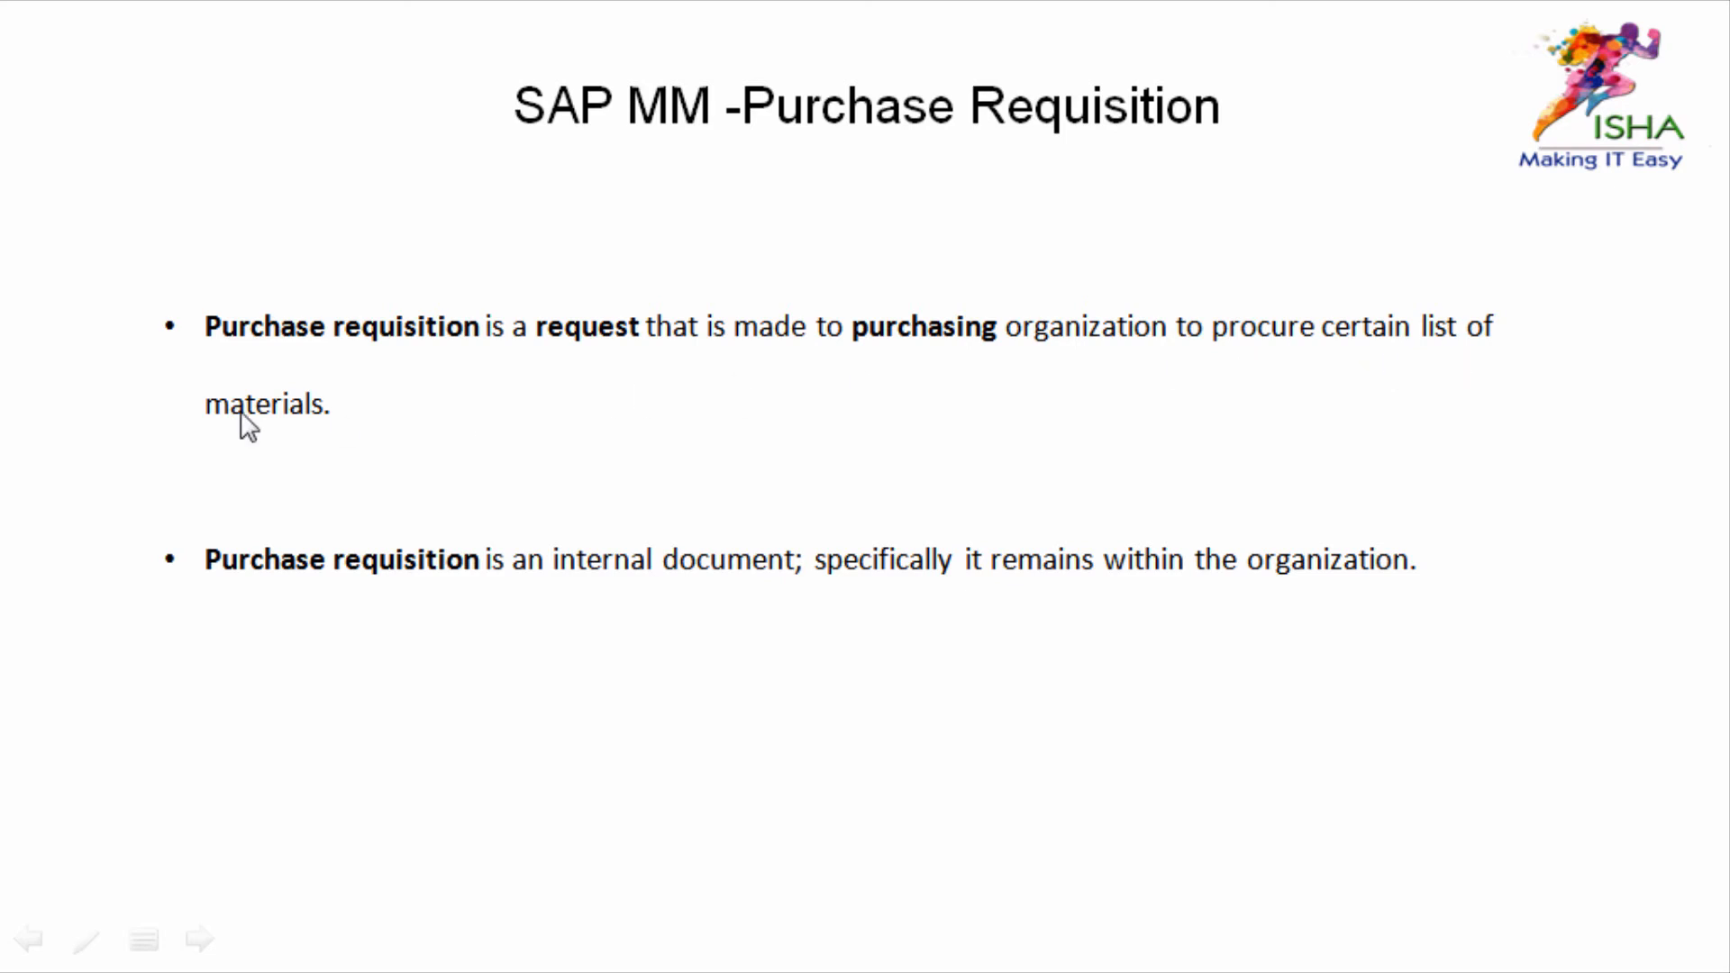
key(Escape)
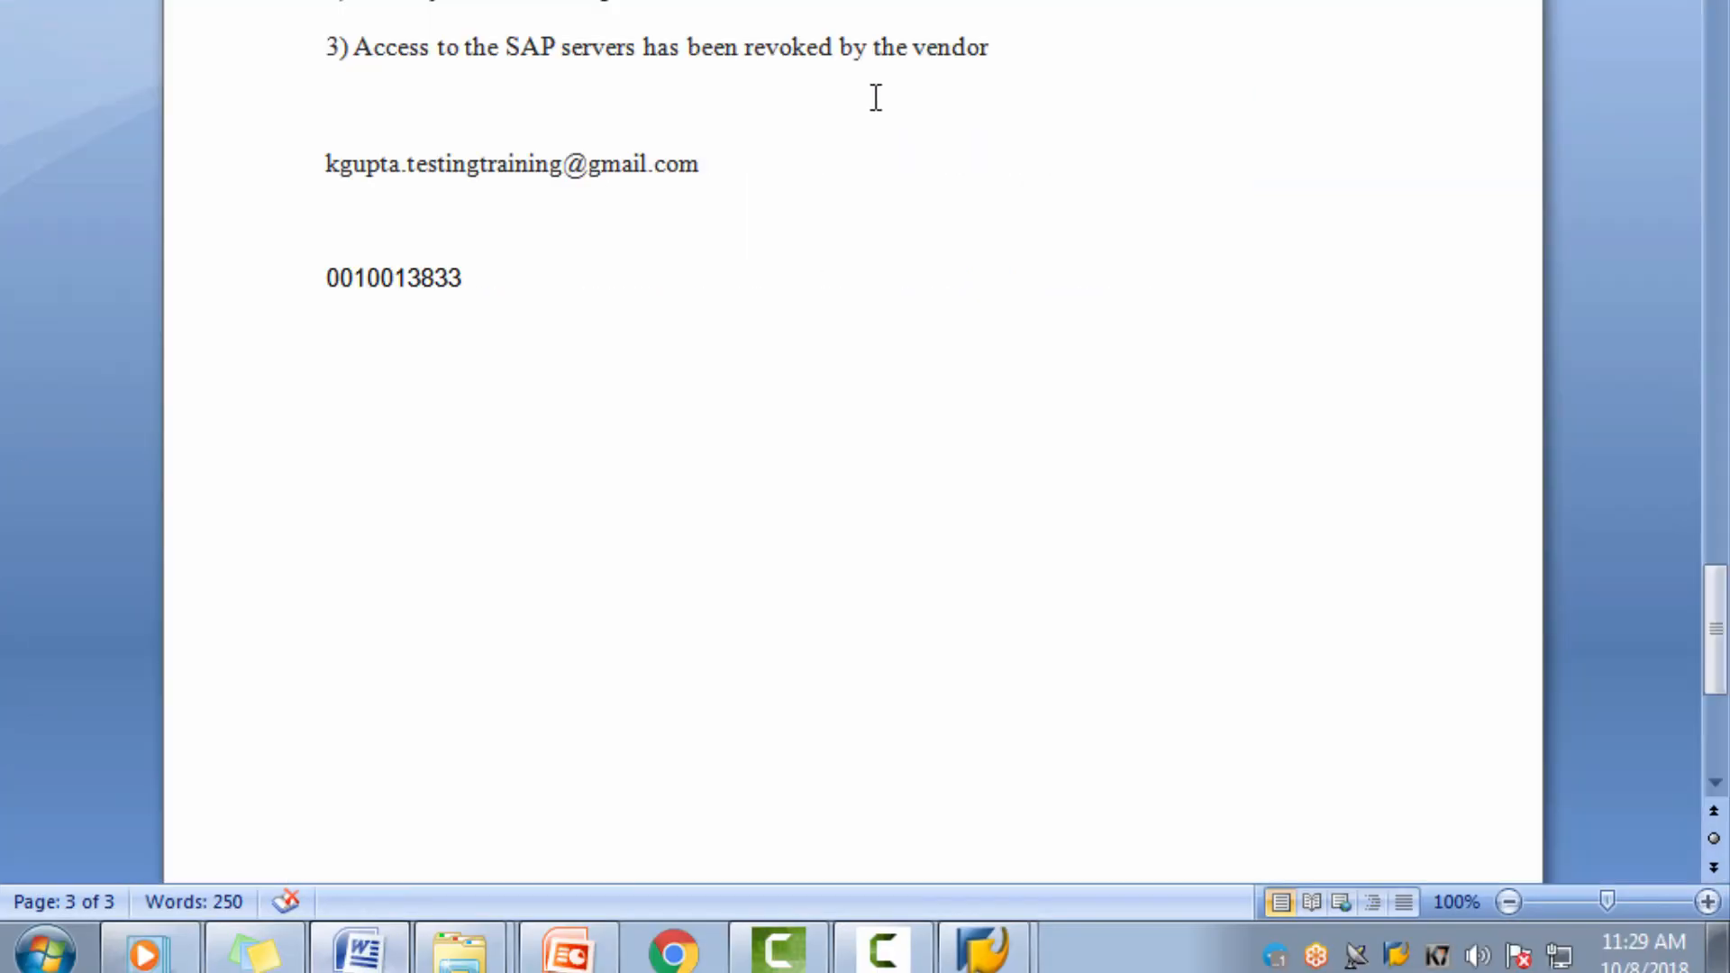
Step: In the Word document, write the line "Wipro - IT Company" below the existing text on page 3
scroll(664, 232, down, 5)
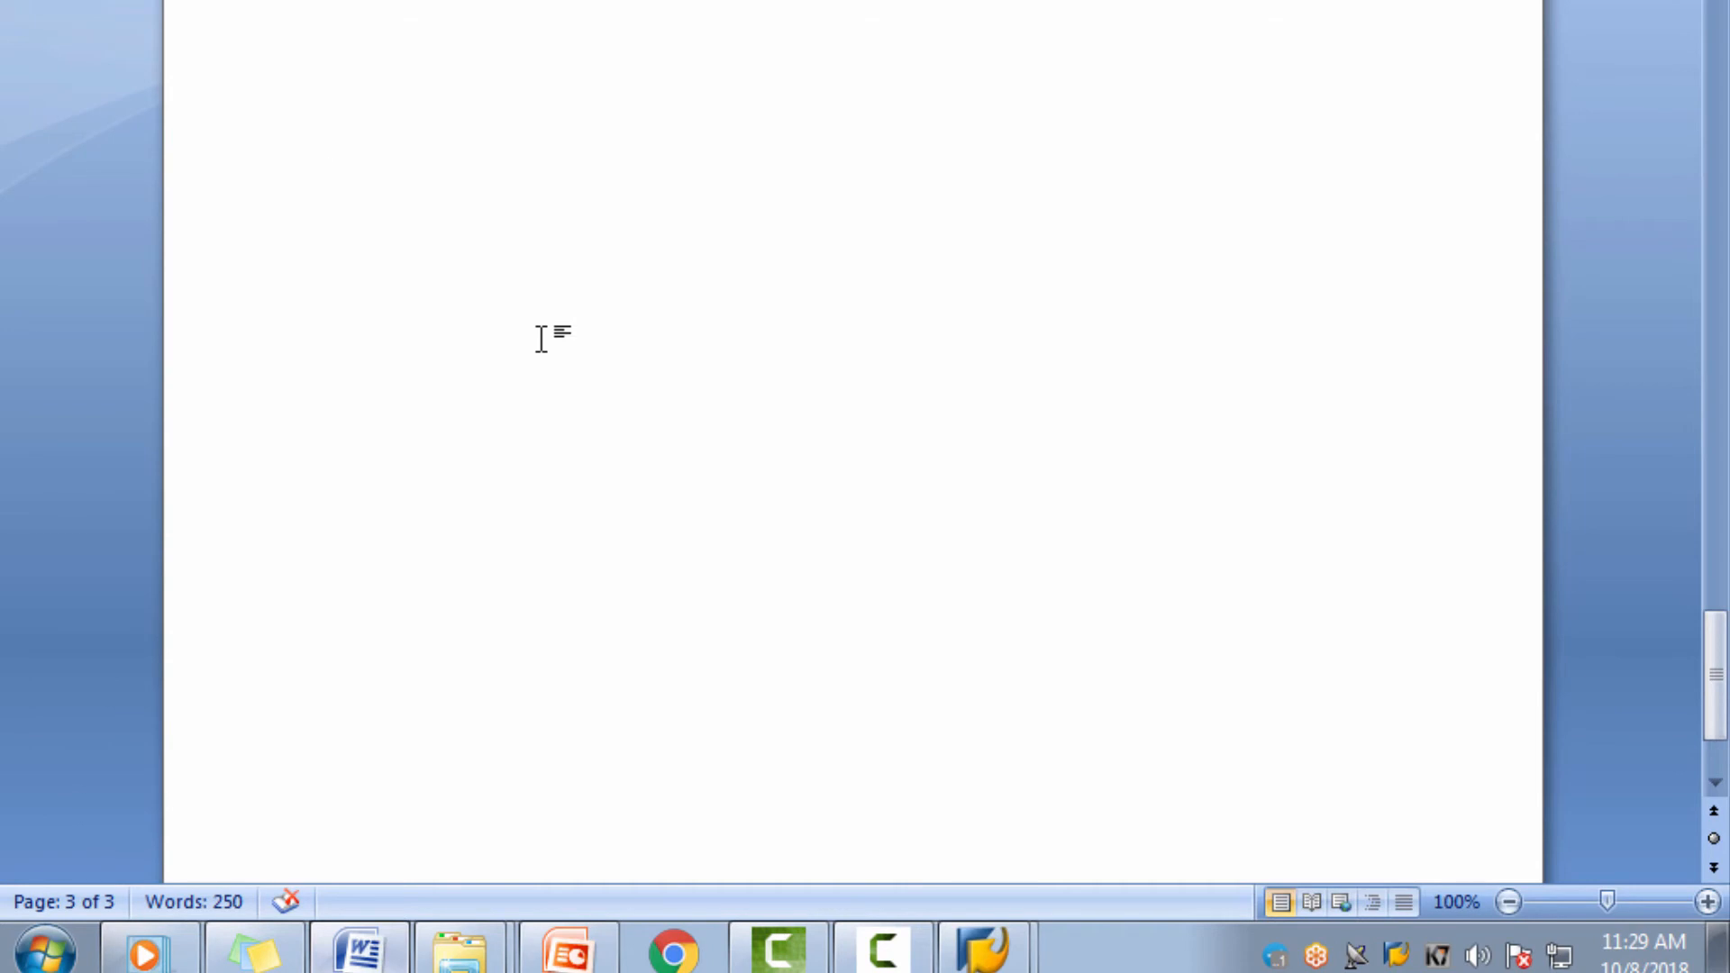
text(Wipro - )
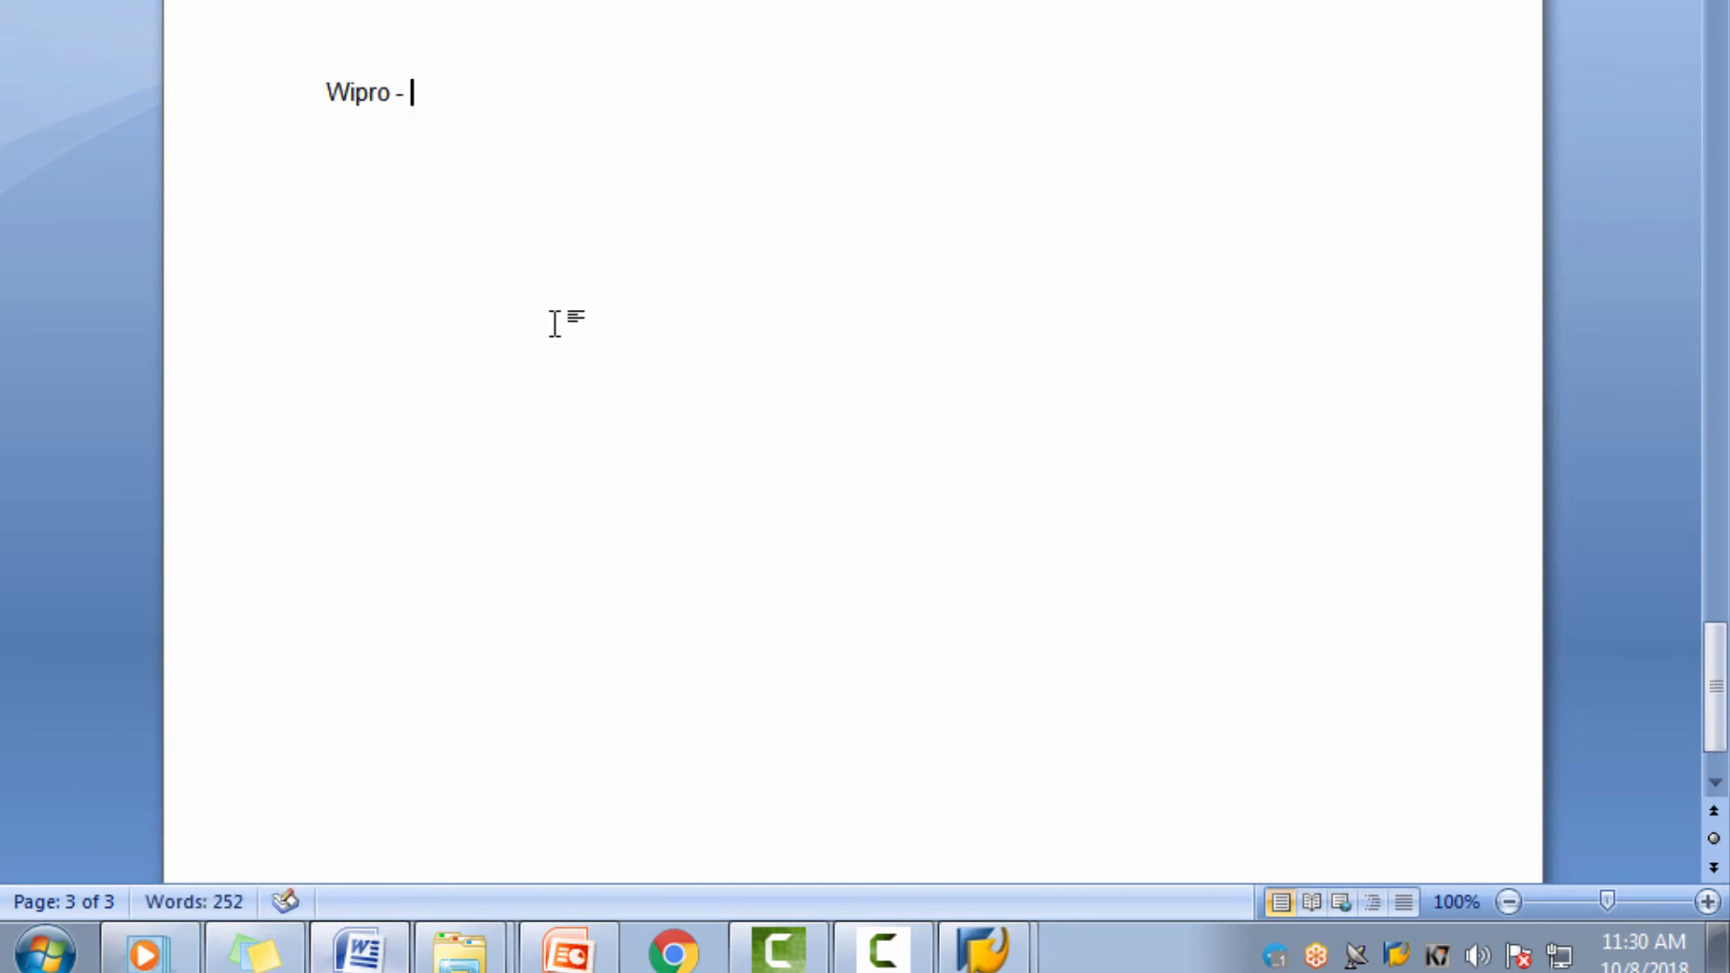
text(Company)
key(Left)
key(Left)
key(Left)
key(Left)
key(Left)
key(Left)
key(Left)
text(IT)
key(Right)
key(Right)
key(Right)
key(Right)
key(Right)
key(Right)
key(Right)
Step: Add the line "Performance testing - Senior Manager" below the Wipro line, leaving an empty line between them
key(Return)
key(Return)
text(Performance testing - Senior Mana)
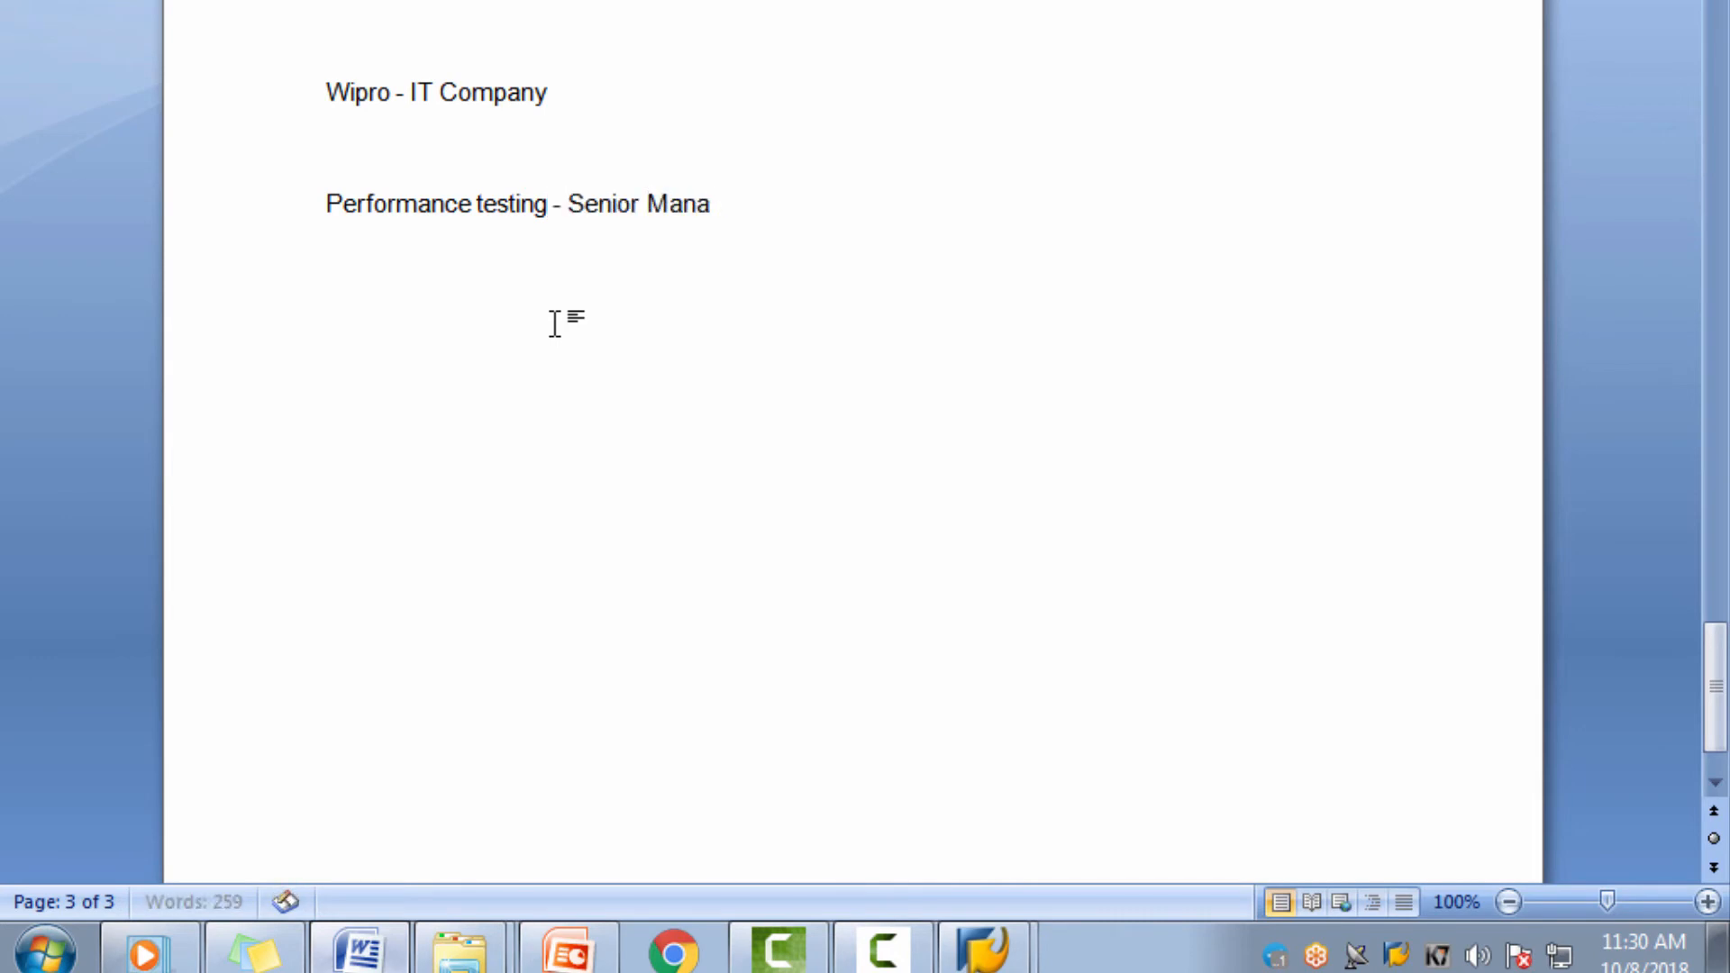
text(ger)
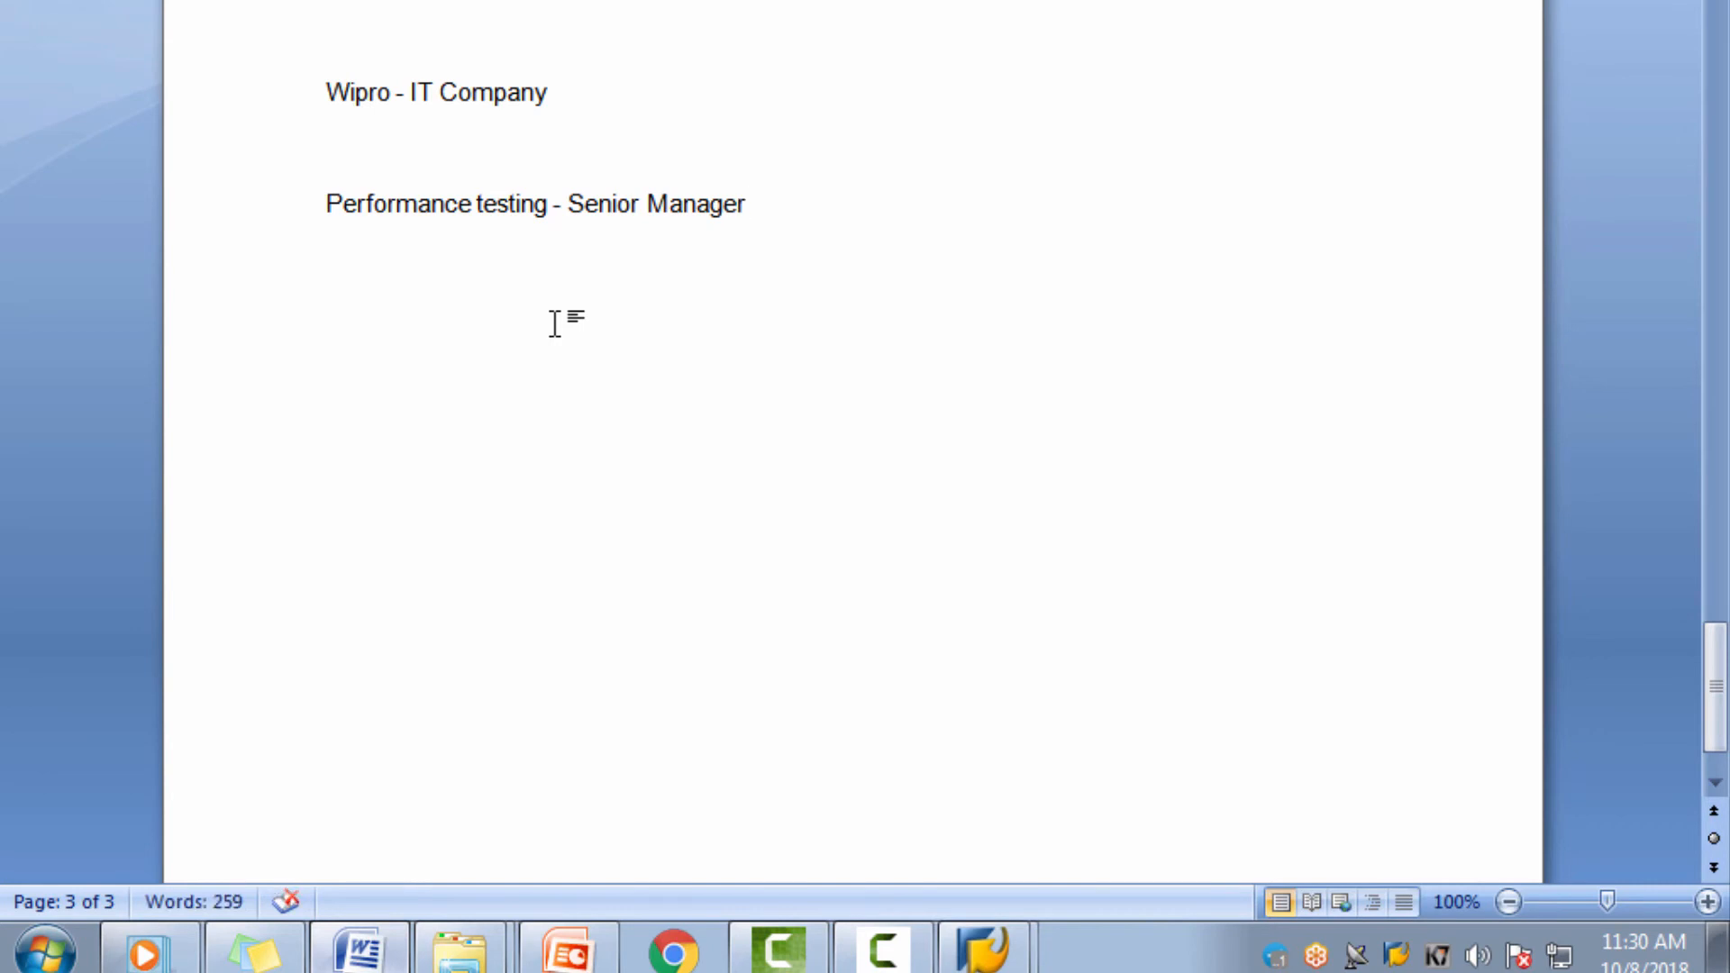
Step: Append a dash after "Senior Manager" and write "Team - Order stuff" on the line below it
text( - Order)
key(Left)
key(Left)
key(Left)
key(Left)
key(Left)
key(Return)
text(Team -)
key(Right)
key(Right)
key(Right)
key(Right)
text(stuff )
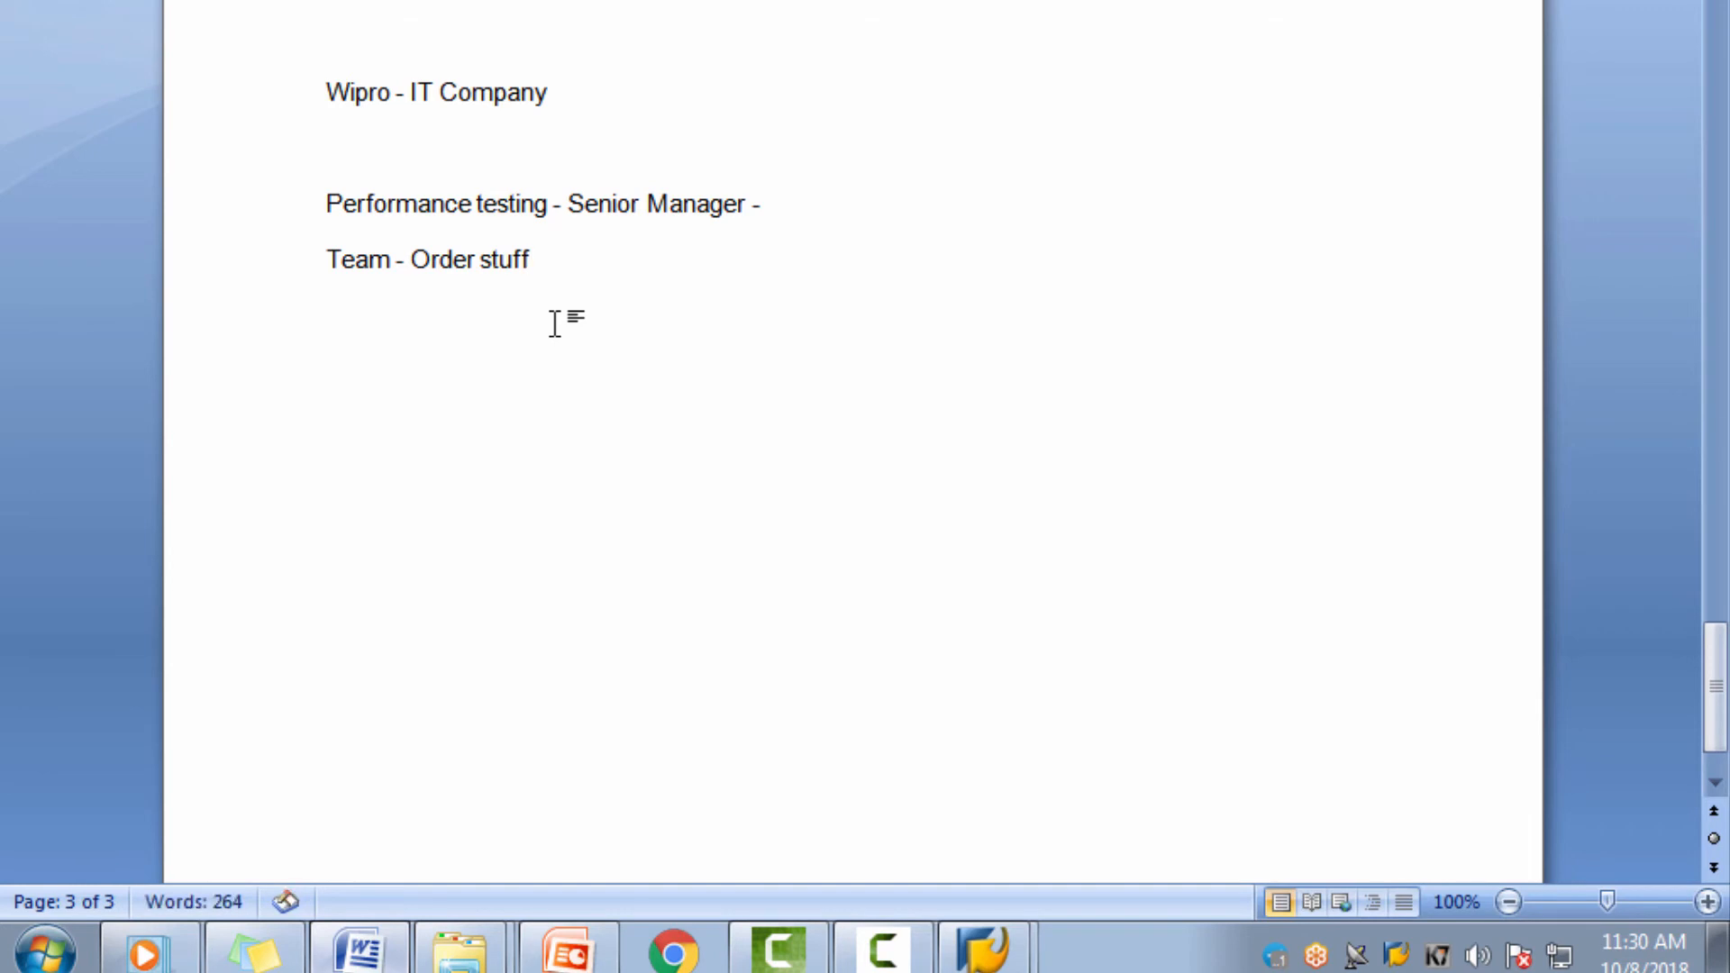
Step: List "CPU's", "Monitors" and "Servers" on separate lines below "Team - Order stuff"
text(CPU's)
key(Return)
text(MOnitors)
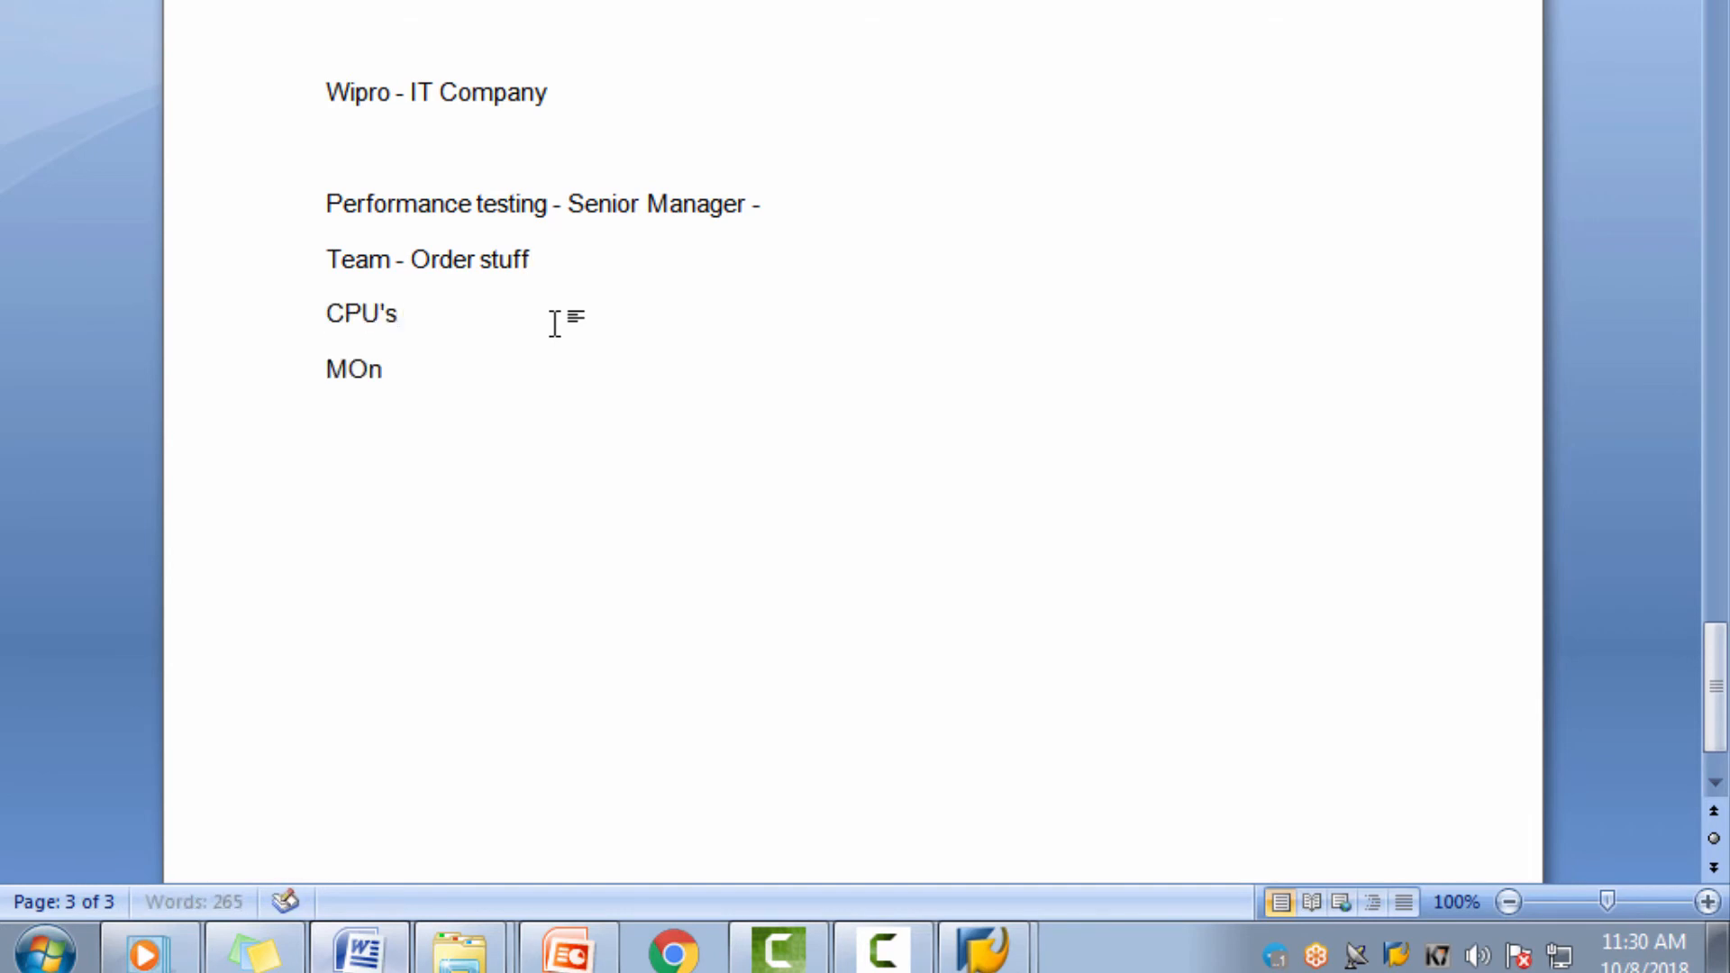
key(Return)
key(Right)
key(BackSpace)
text(o)
key(Down)
text(Servers)
key(Left)
key(Left)
key(Left)
key(Left)
key(Left)
key(Right)
key(Right)
key(Right)
key(Right)
key(Right)
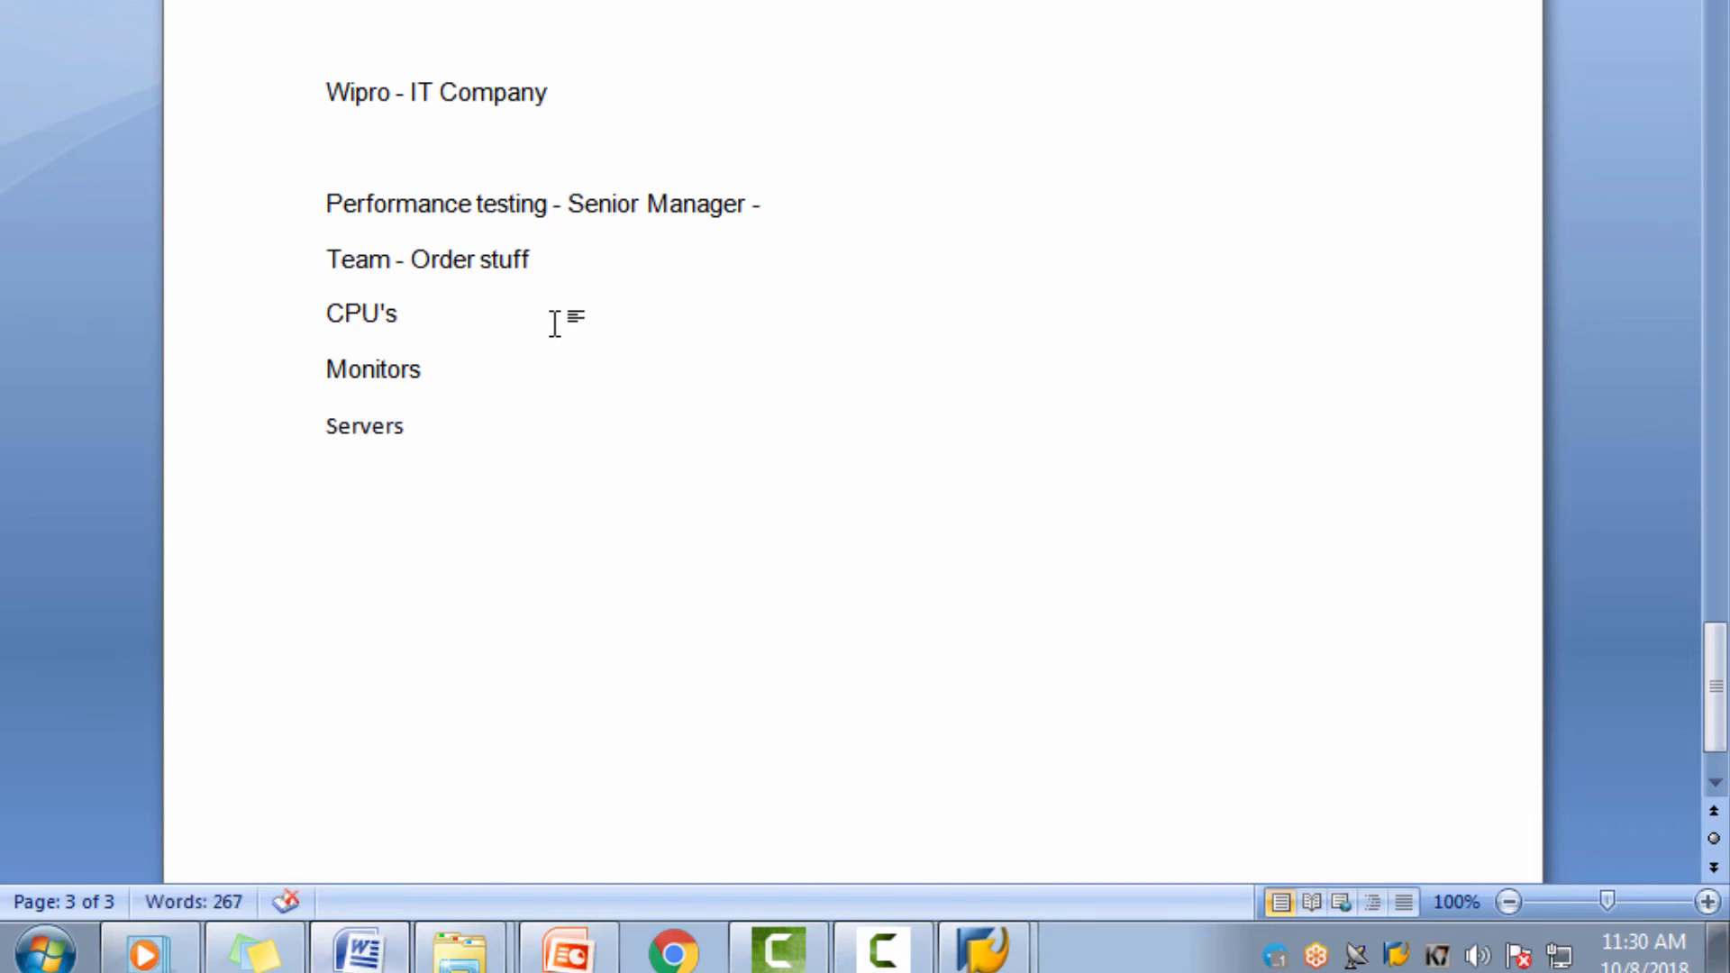
Step: Give the CPU's, Monitors and Servers lines one matching font and format them as a bulleted list
key(shift+Right)
key(shift+Up)
key(shift+Up)
key(shift+Up)
key(shift+Down)
key(shift+Left)
key(shift+Left)
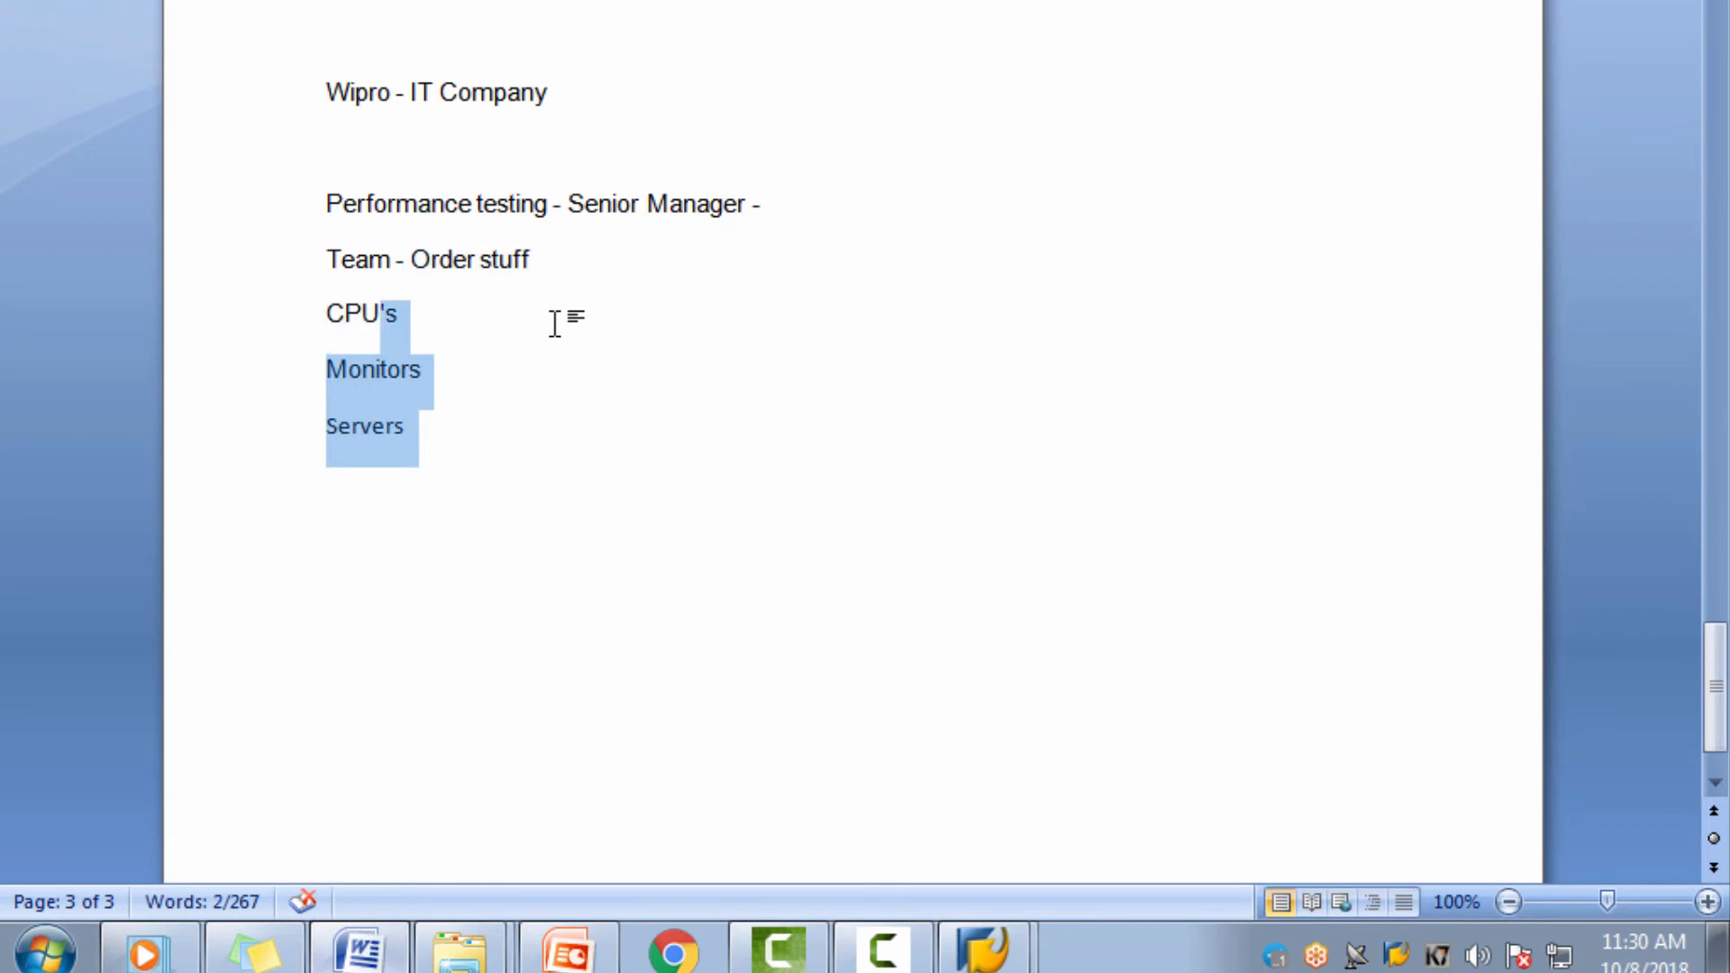
key(shift+Left)
key(shift+Left)
key(shift+Left)
key(shift+Left)
key(shift+Left)
key(shift+Left)
key(shift+Left)
key(shift+Left)
key(shift+Left)
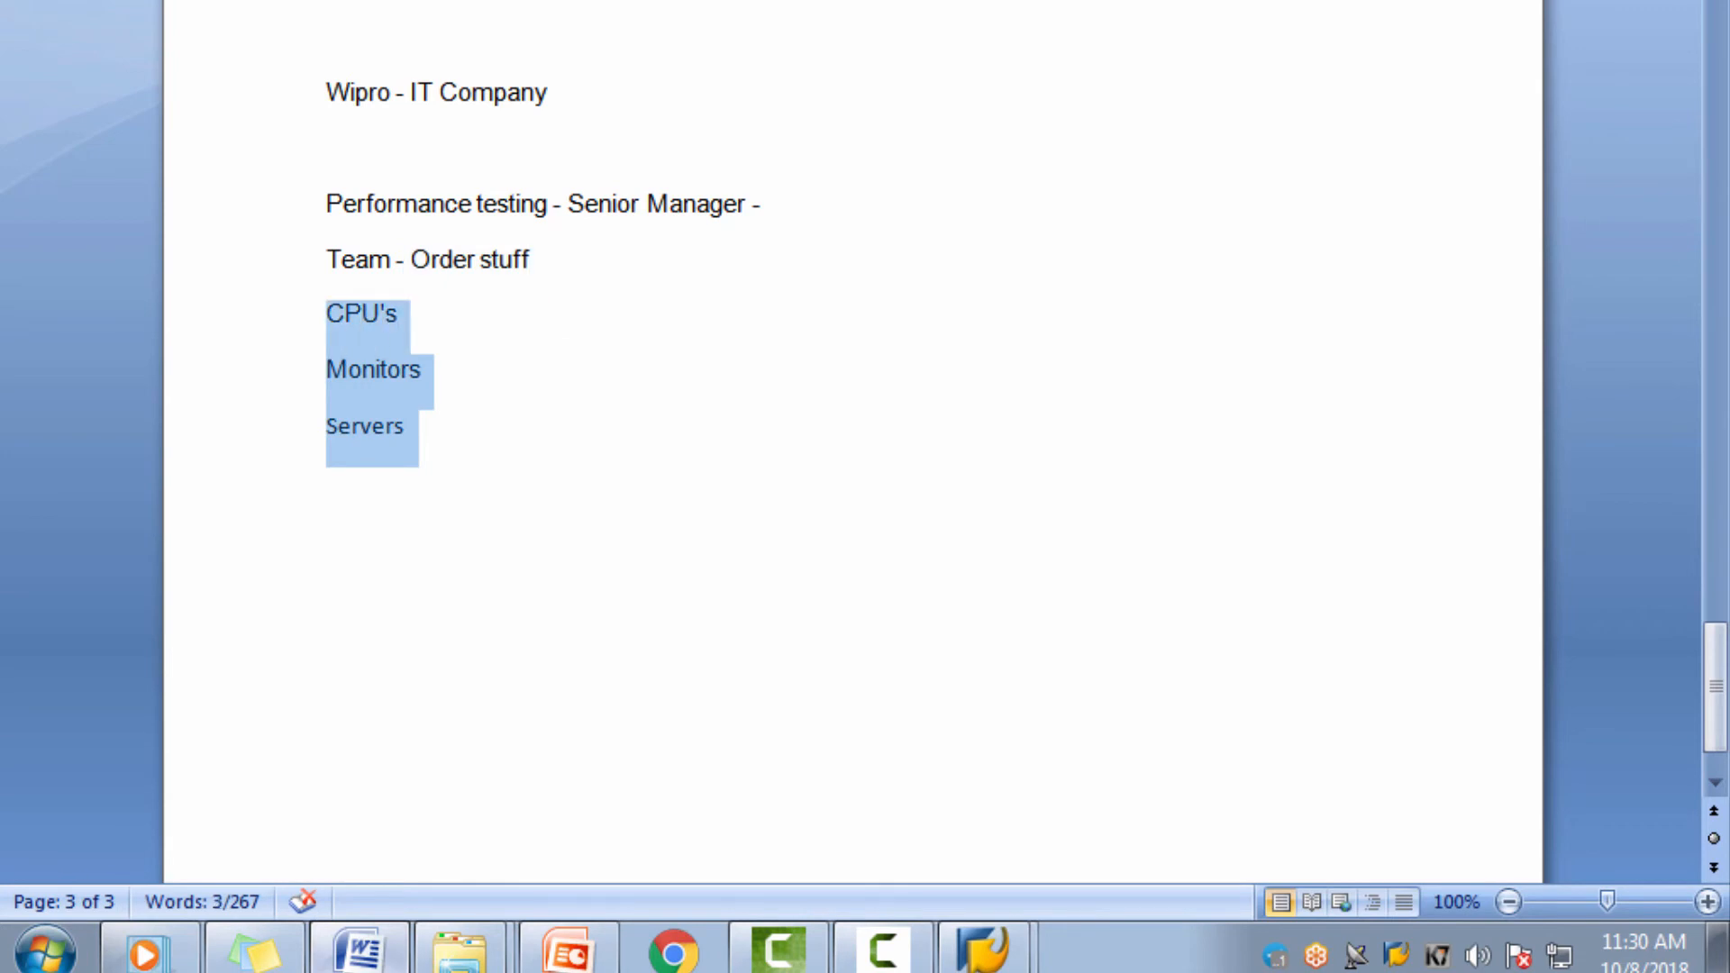
click(335, 0)
click(315, 16)
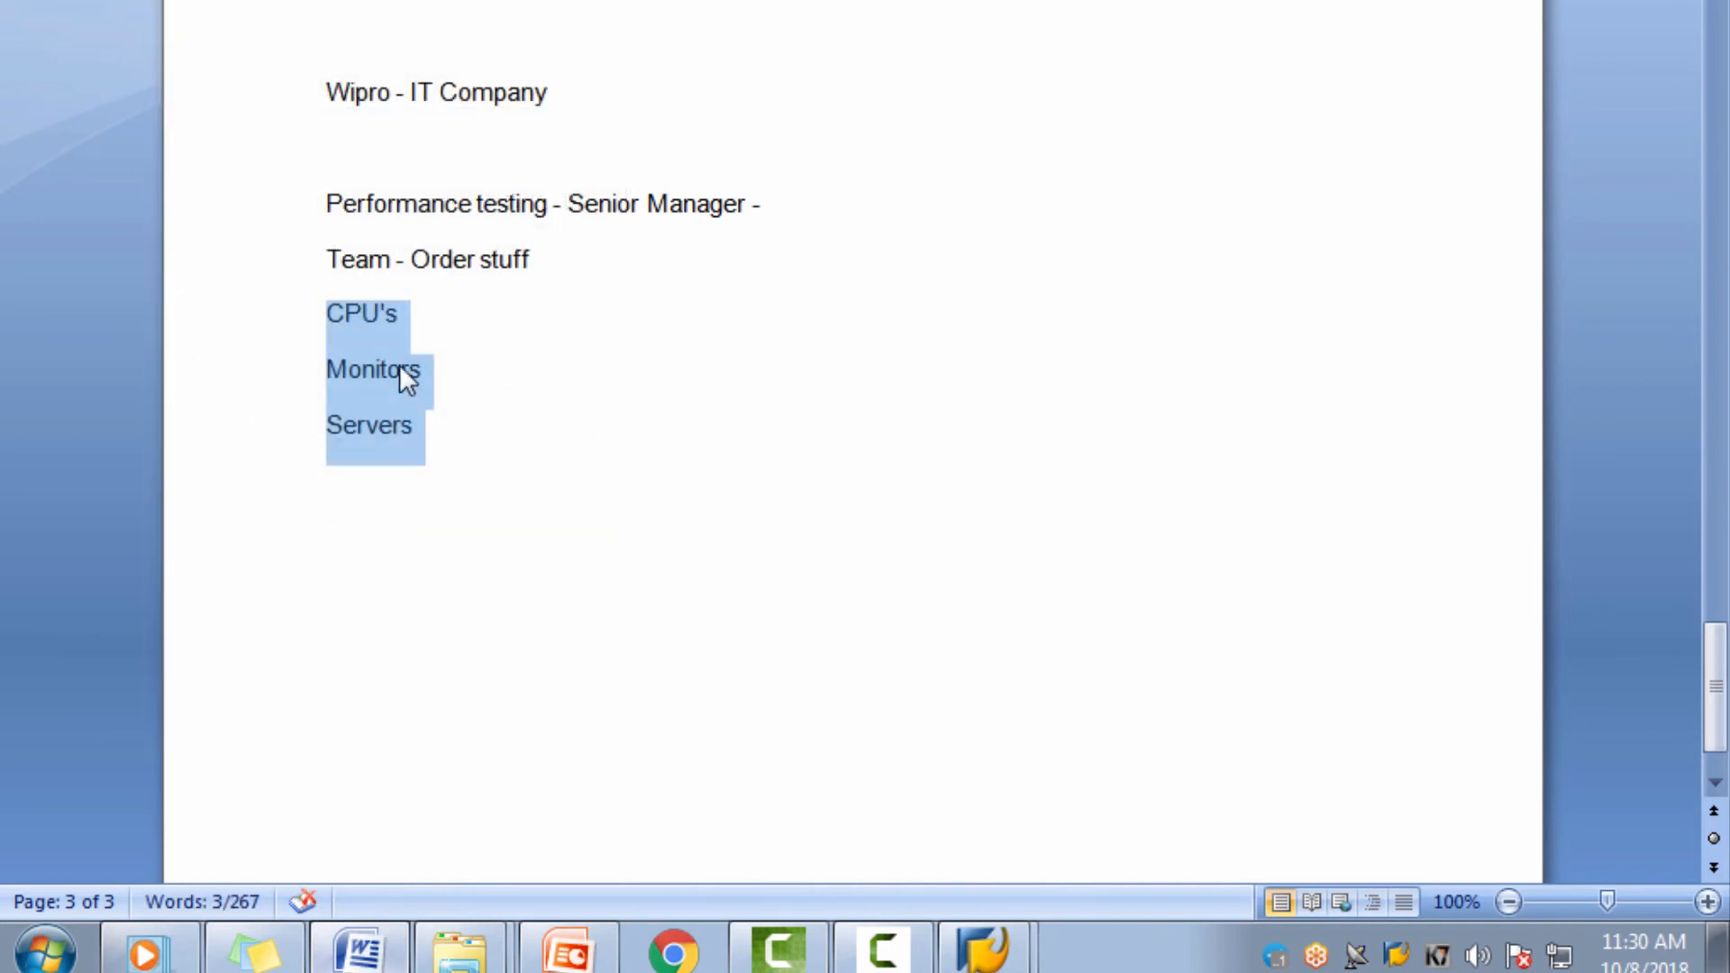
click(591, 1)
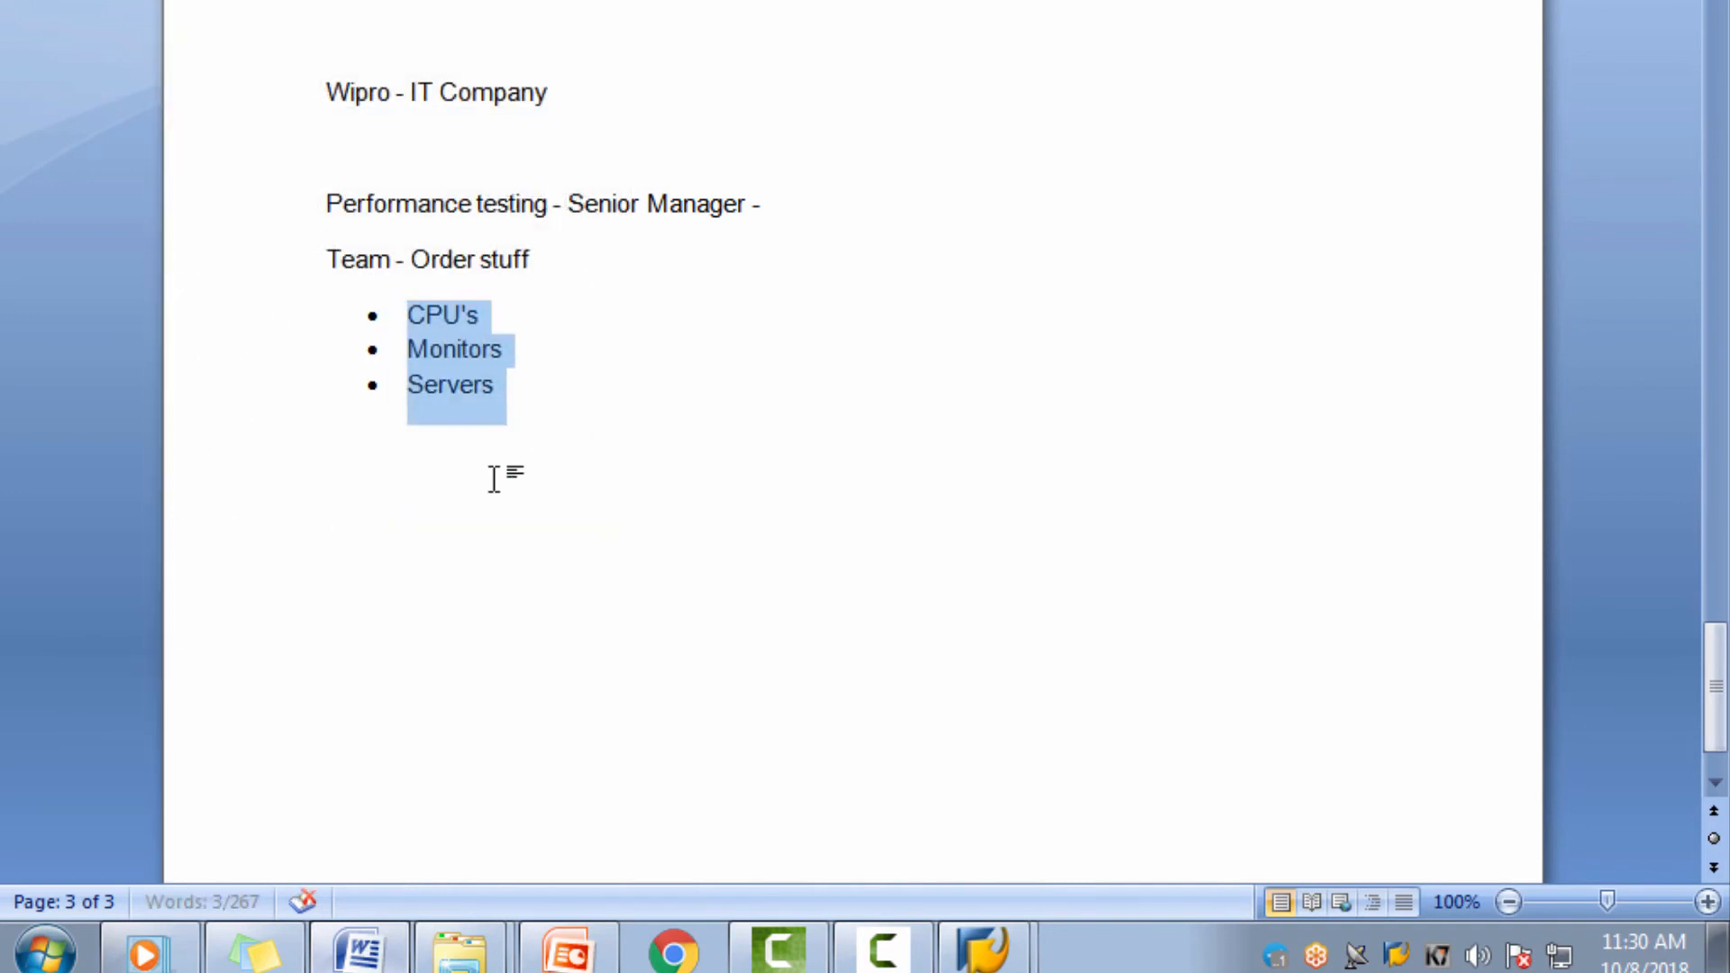
click(533, 439)
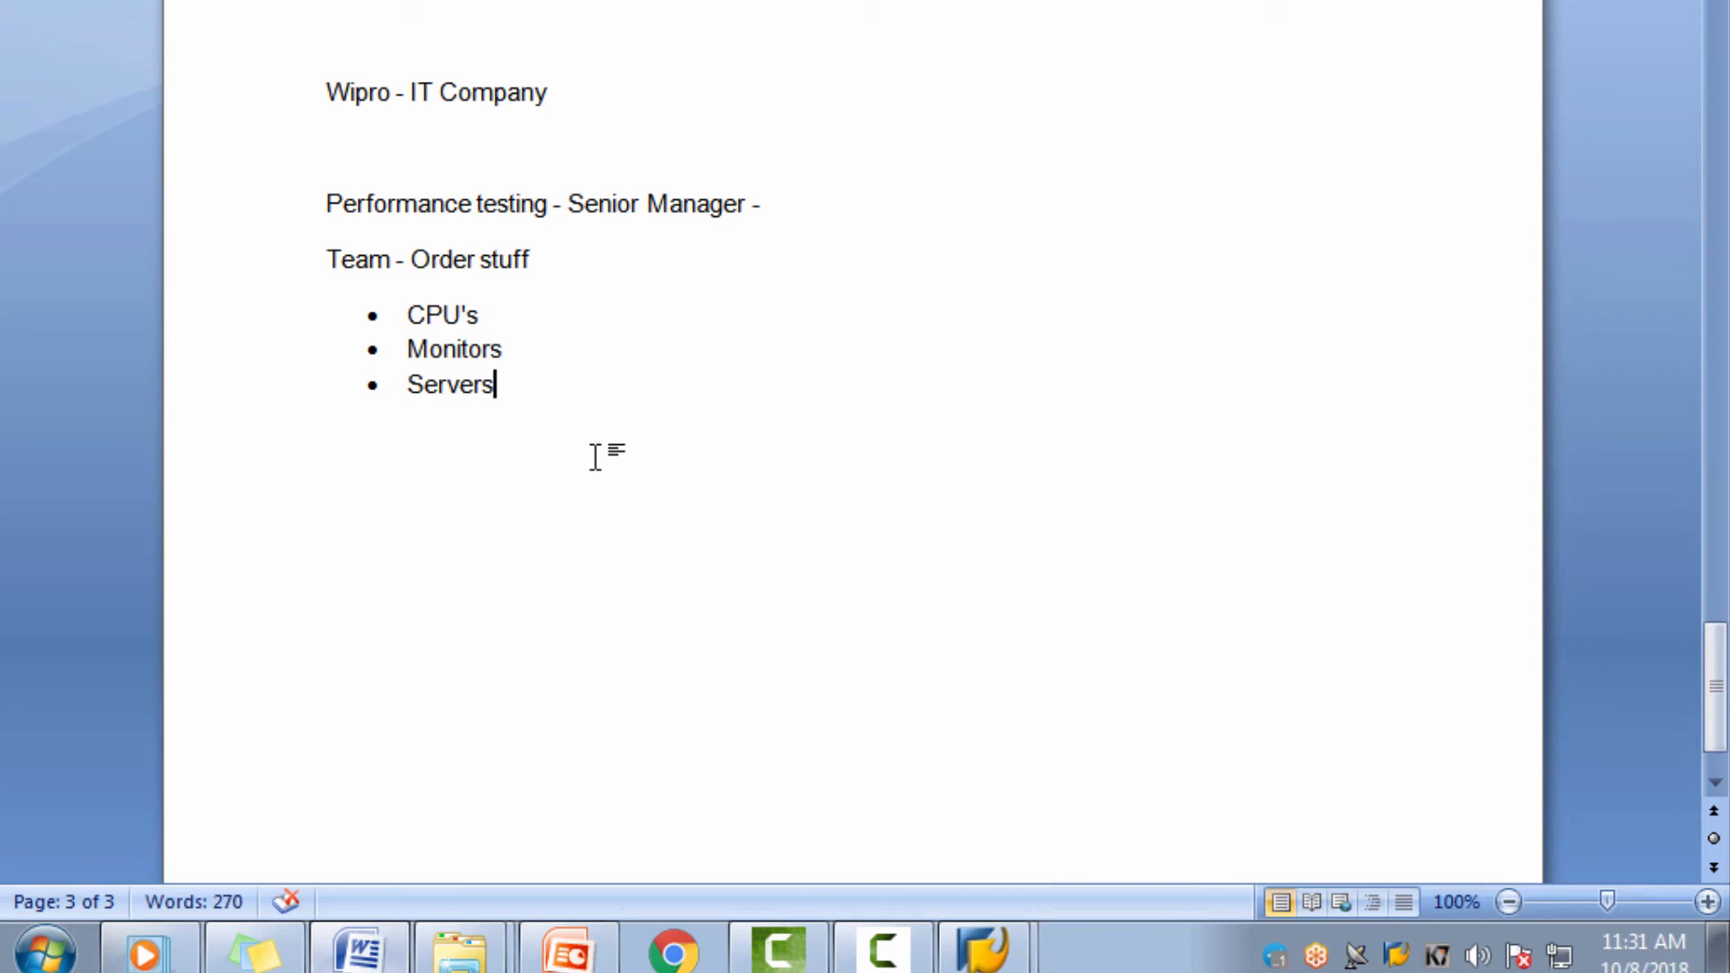
Step: Write "Raise PR request" as an unbulleted line below the list
key(Return)
key(BackSpace)
key(BackSpace)
key(Return)
text(Raiuse)
key(BackSpace)
key(BackSpace)
key(BackSpace)
key(BackSpace)
text(s)
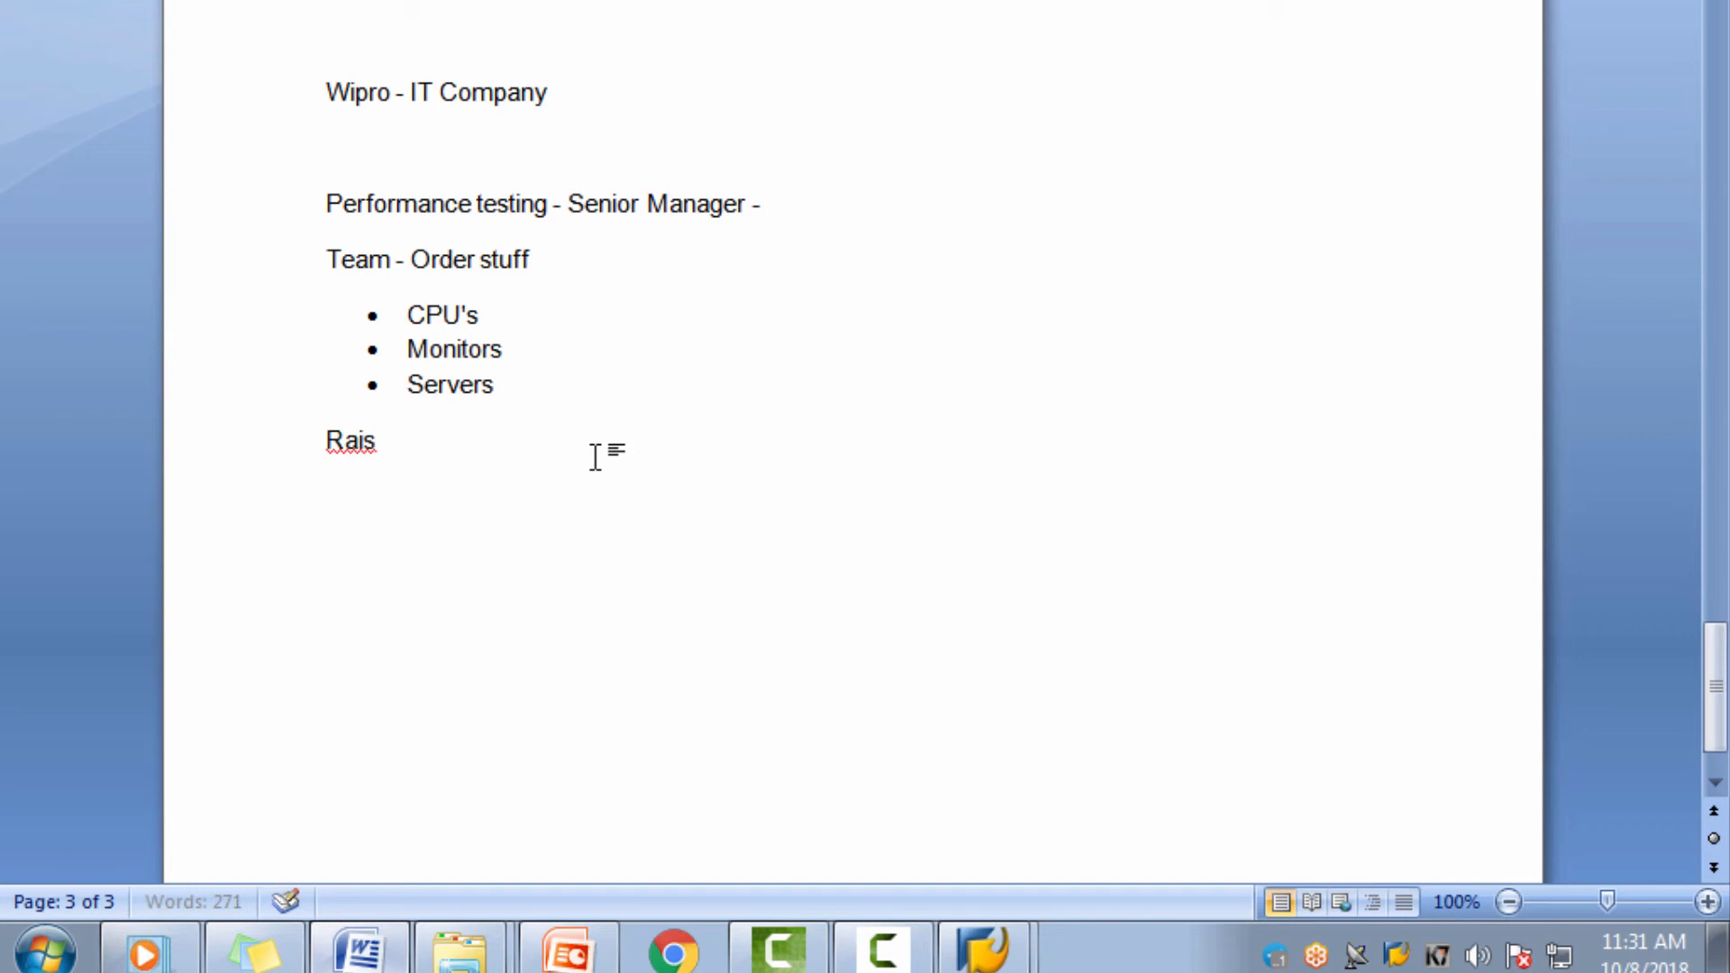
text(e PR request)
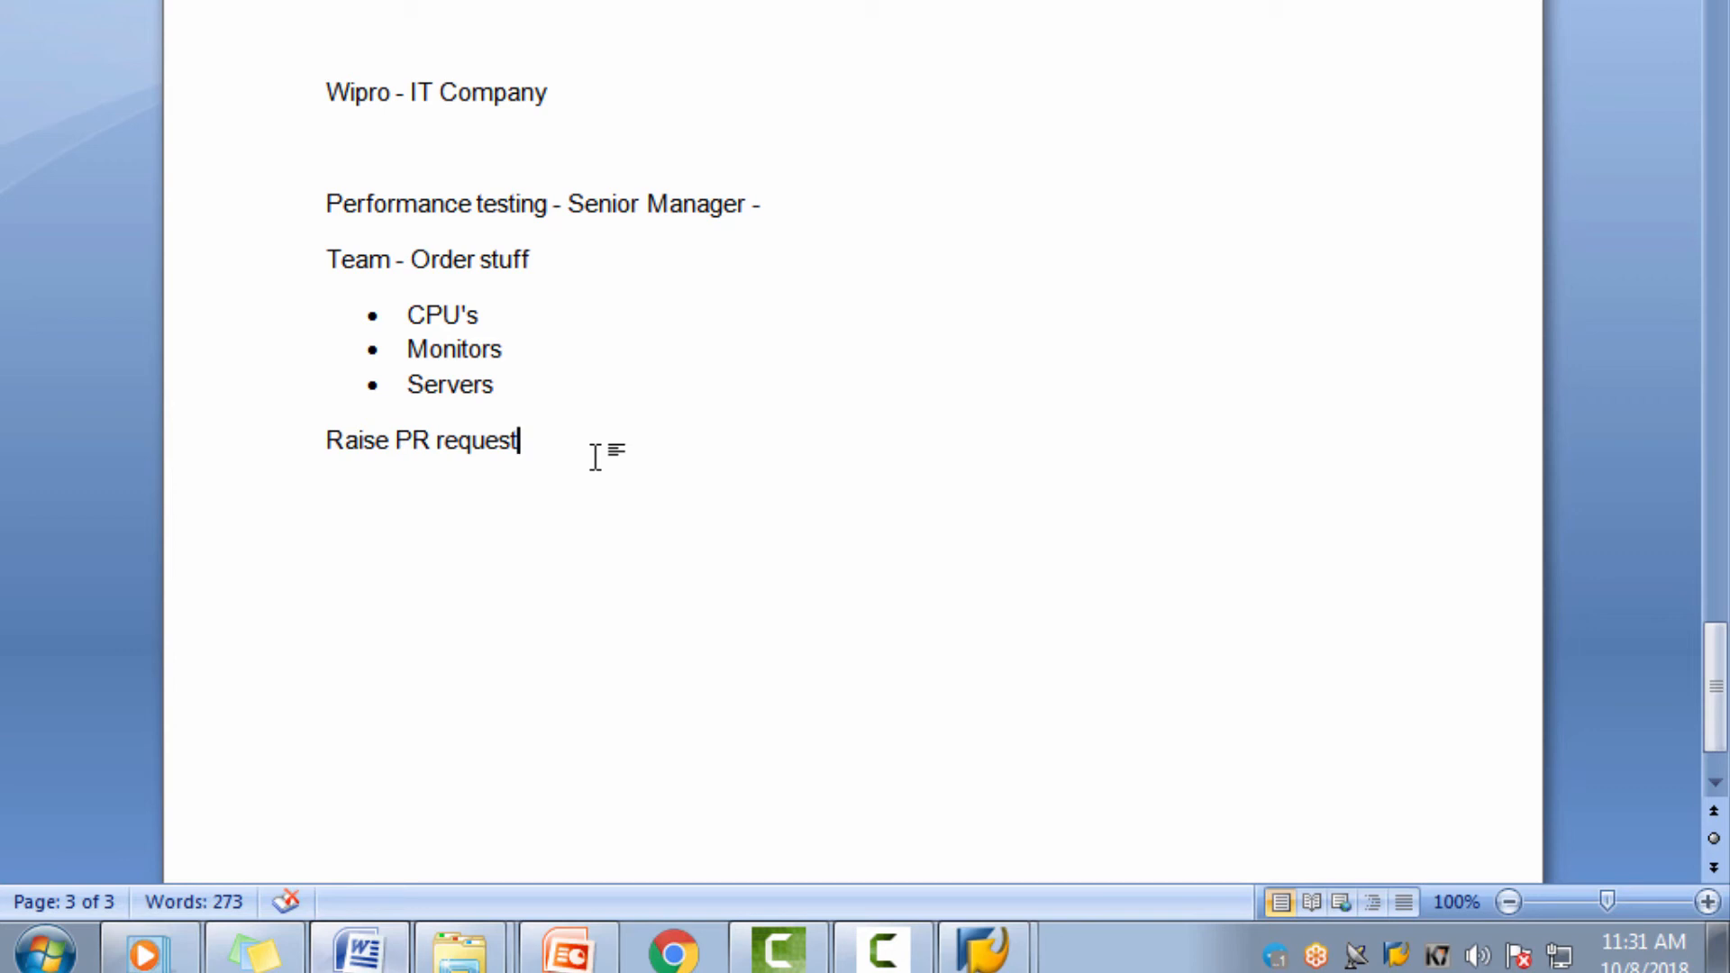
Step: Write "MM Module - PR screen" on a new line below "Raise PR request"
key(alt+Tab)
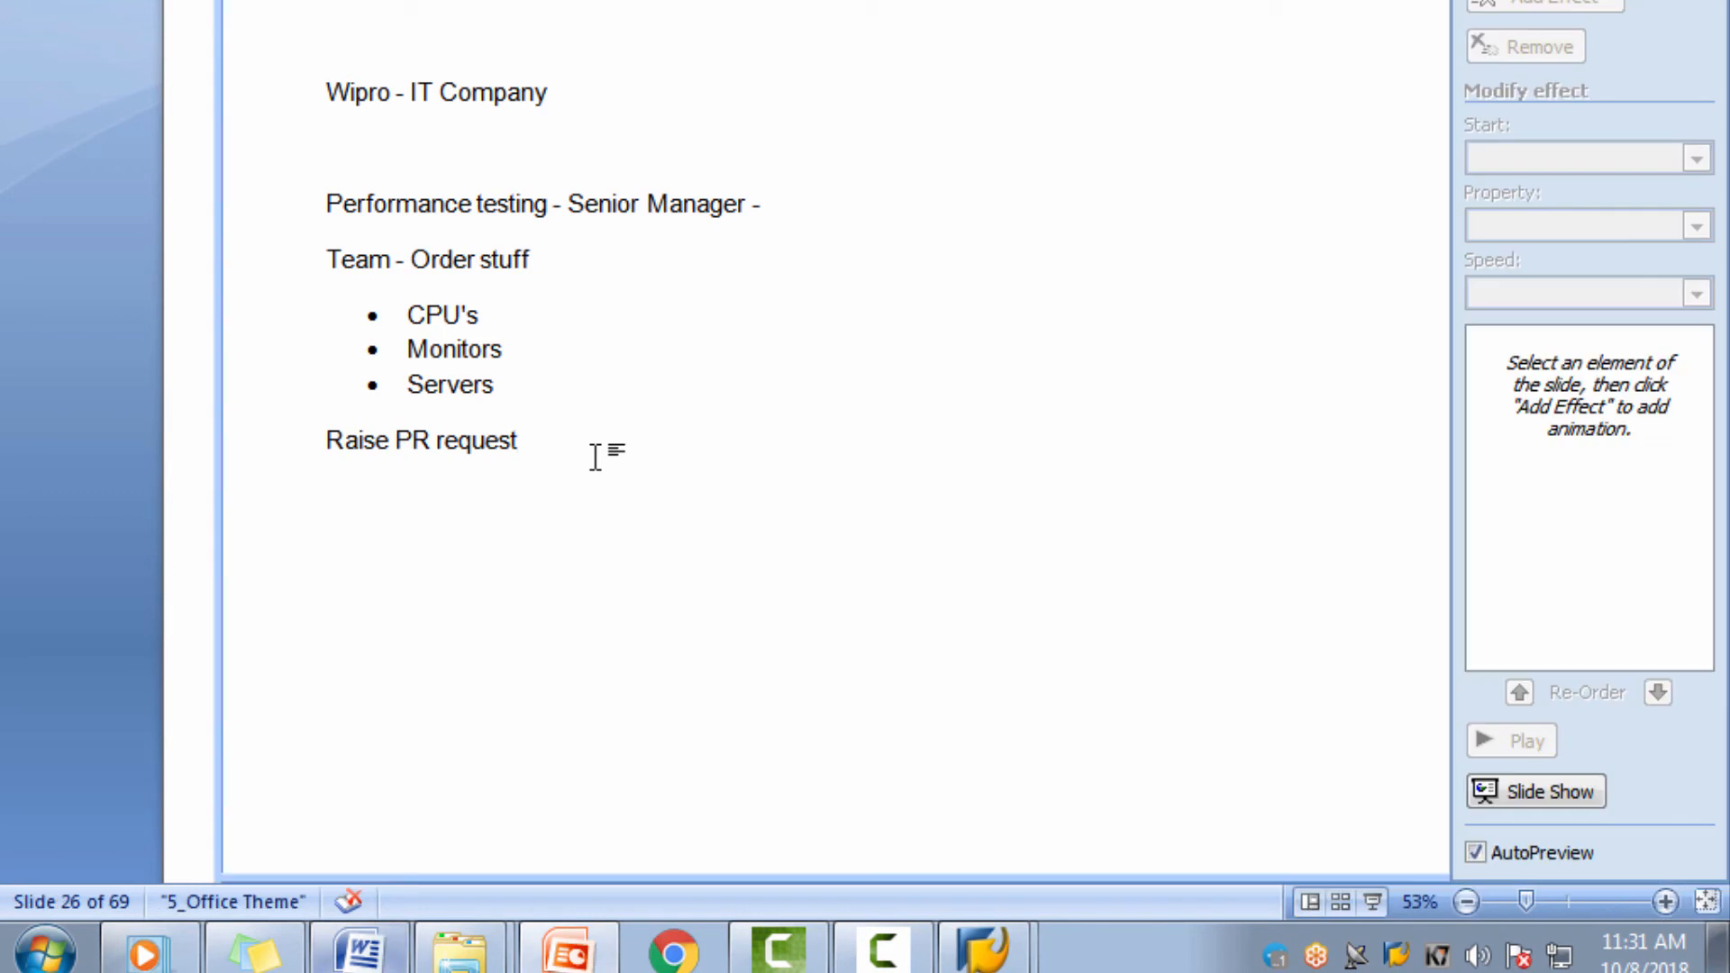
key(alt+Tab)
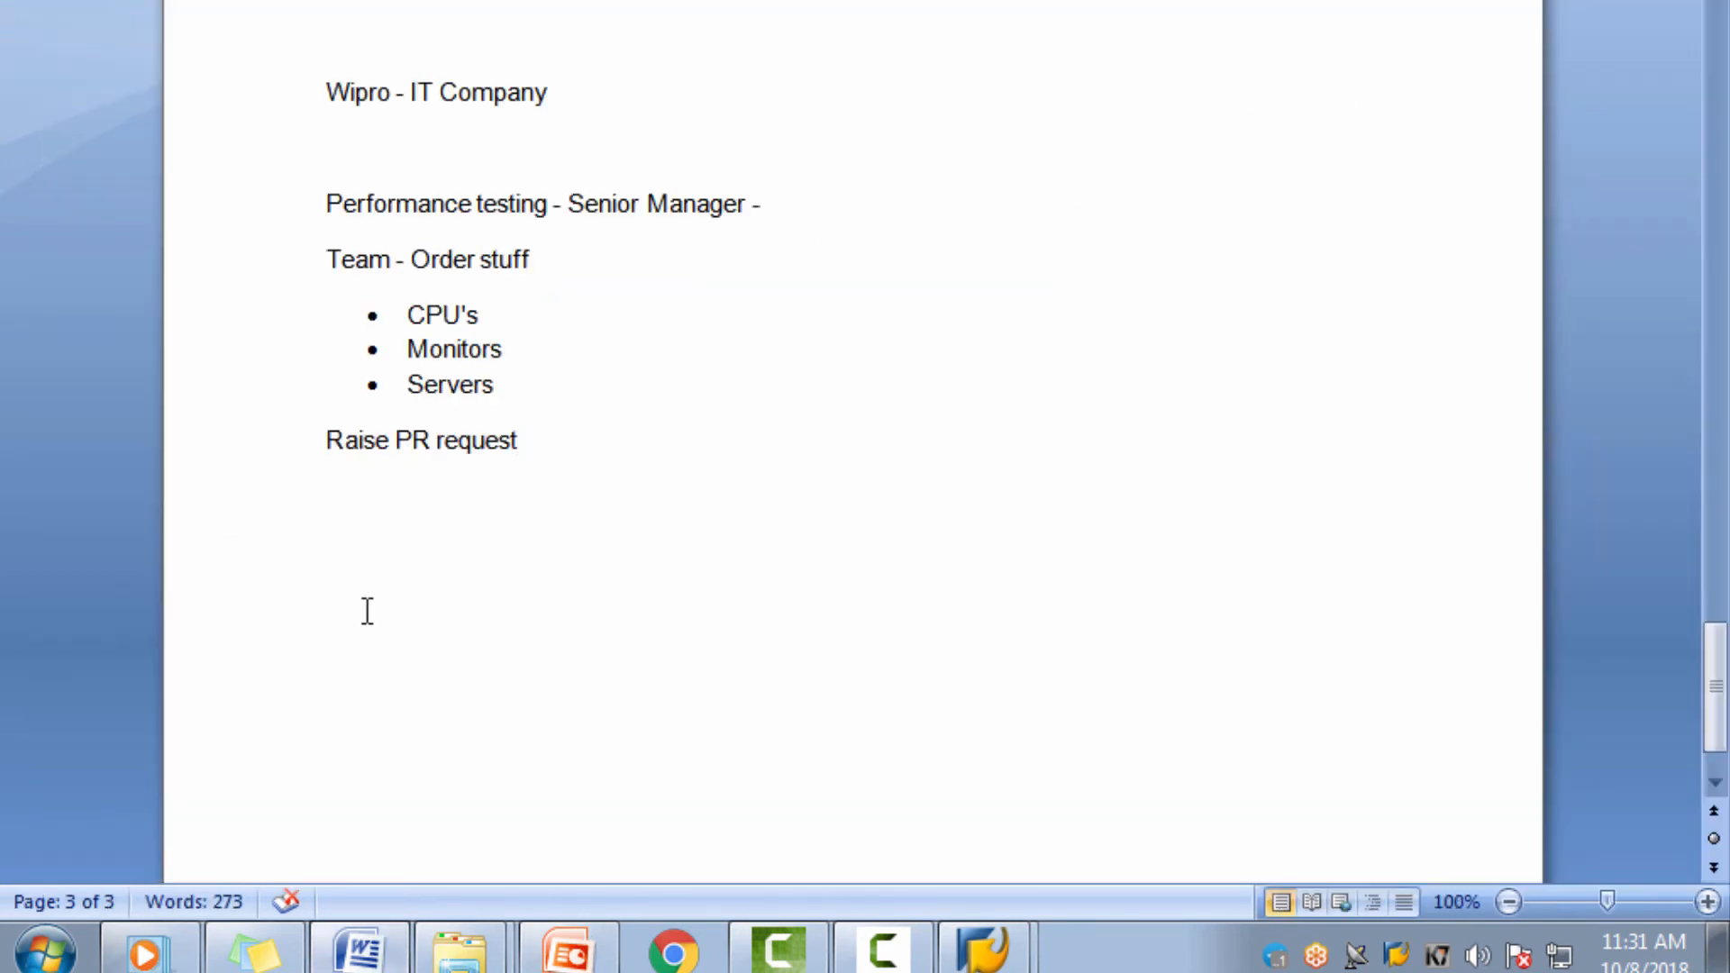
key(Return)
text(MM Mod)
key(BackSpace)
key(BackSpace)
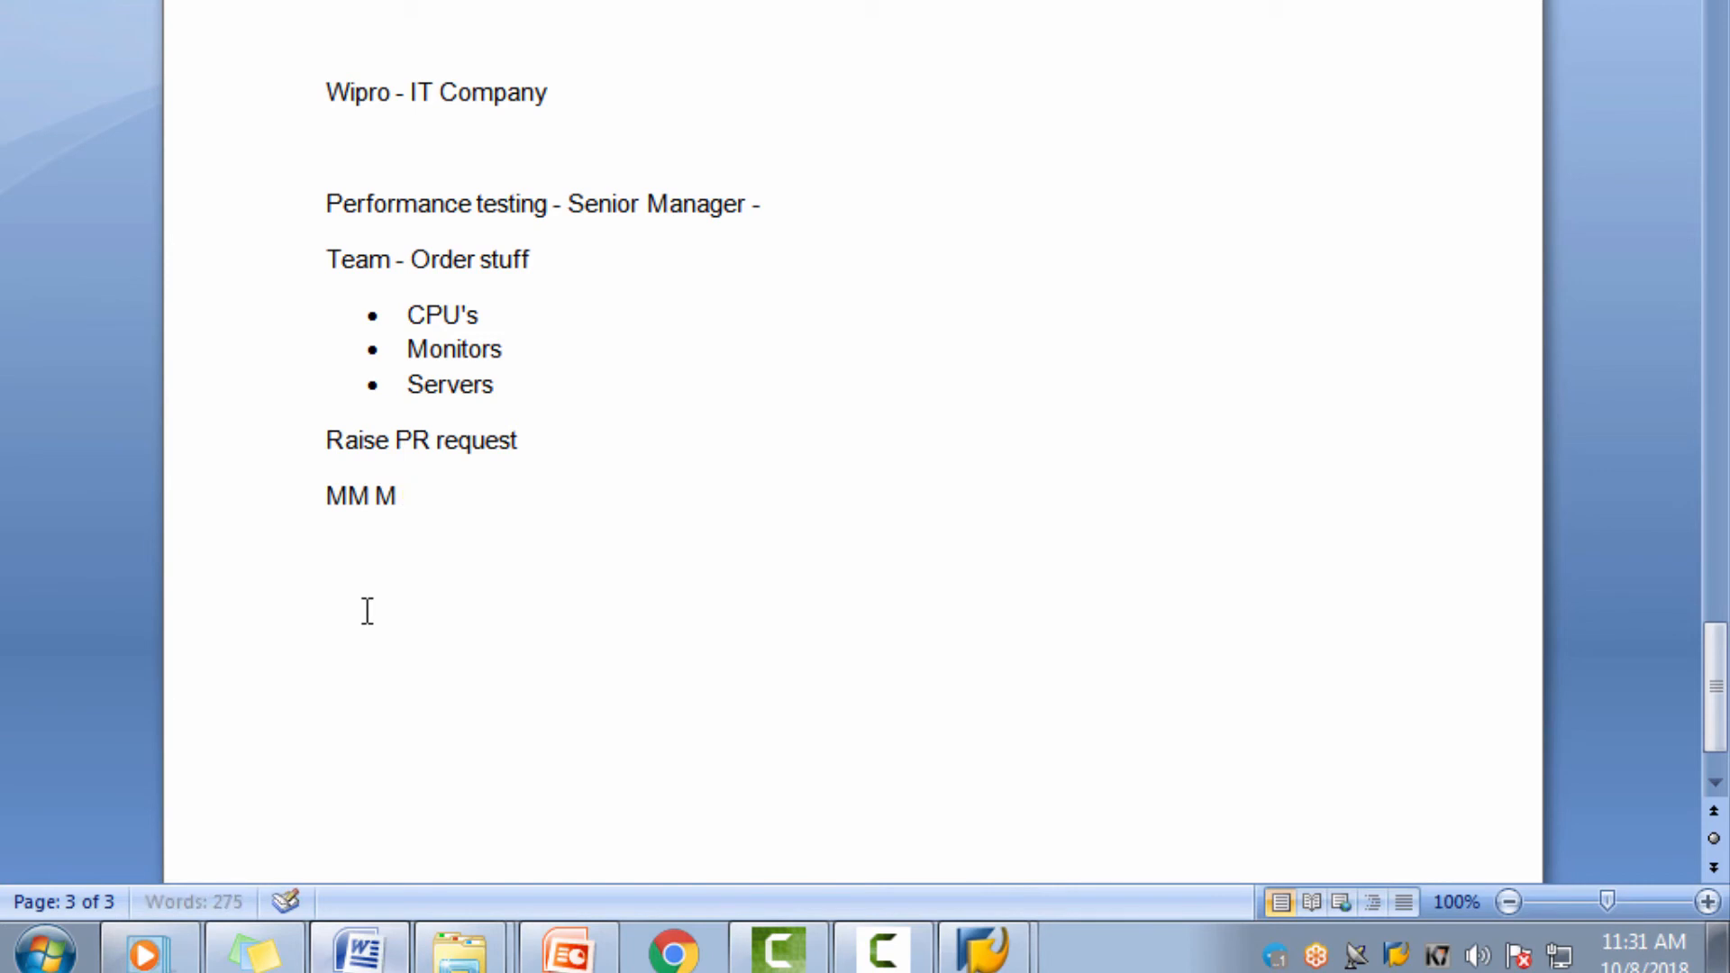
text(oidu)
key(BackSpace)
key(BackSpace)
key(BackSpace)
text(dule - PR )
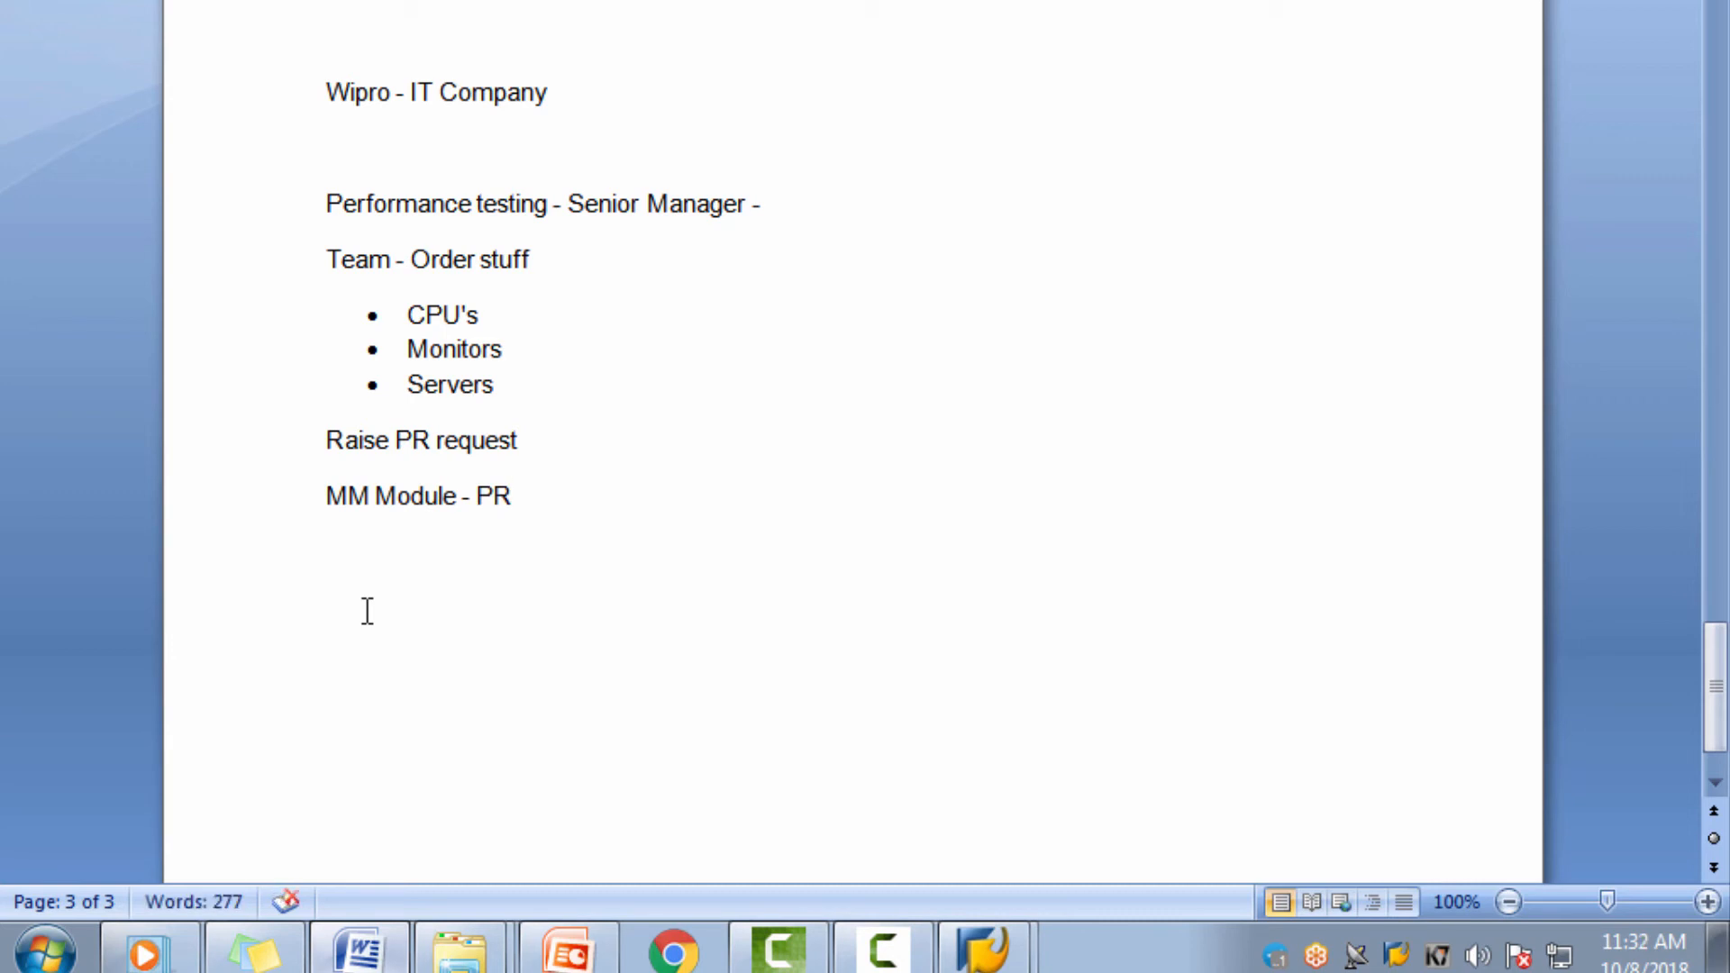
text(screen)
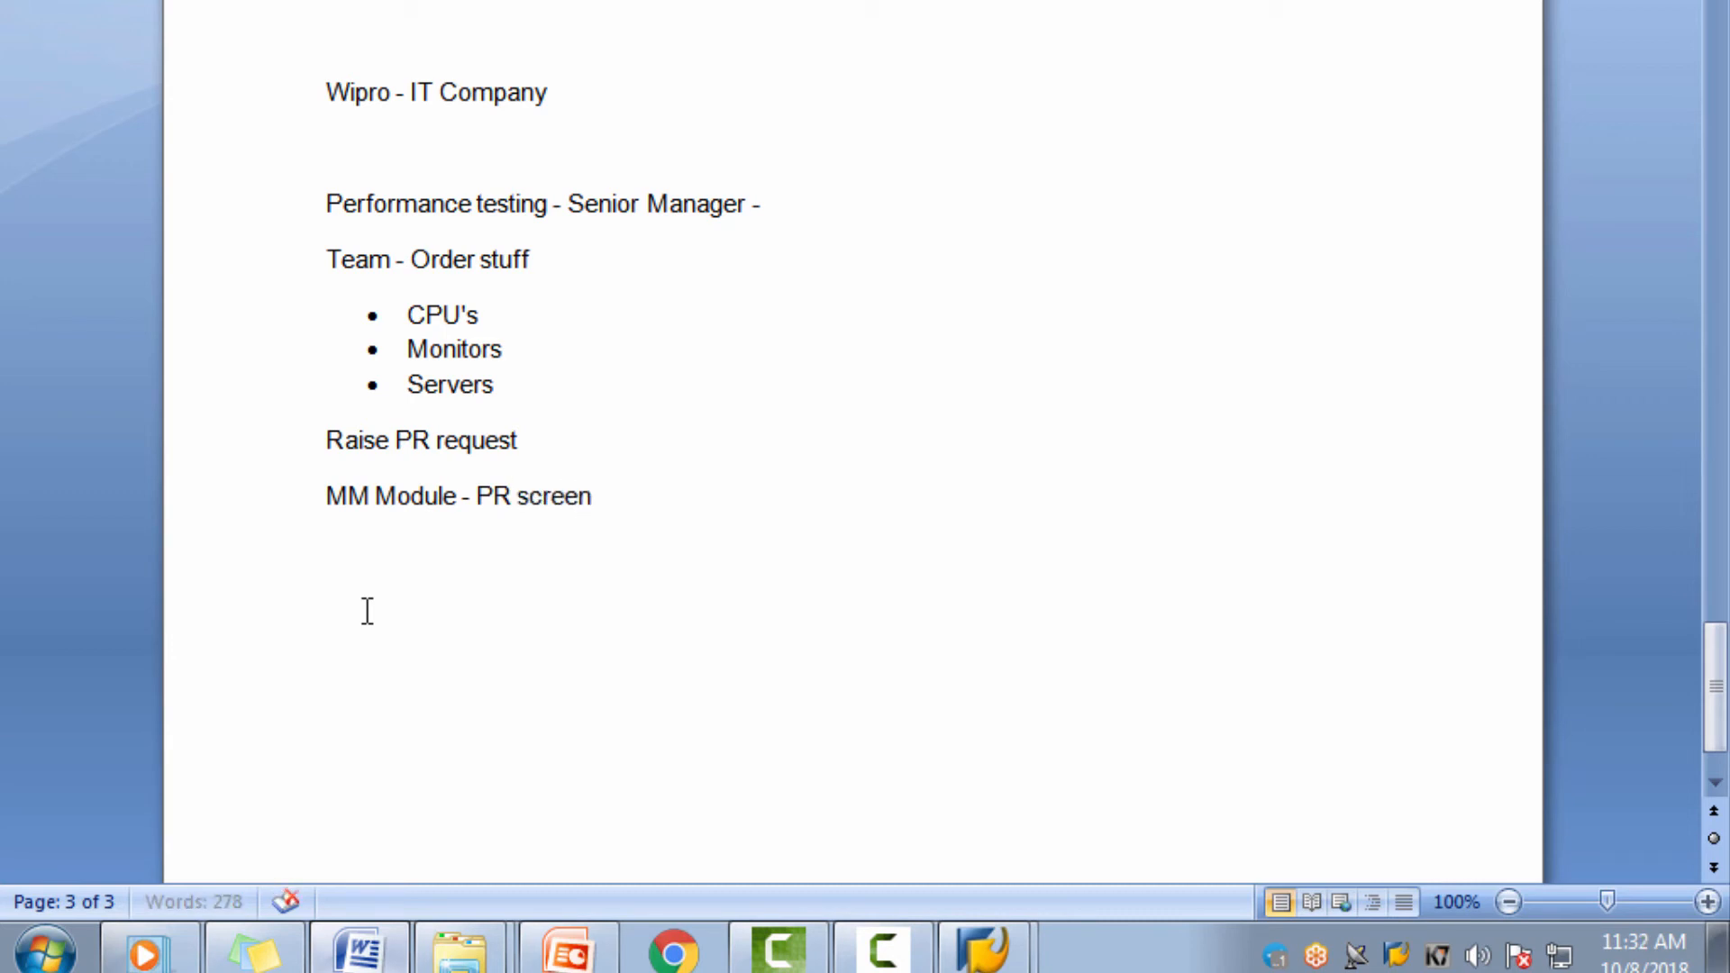
Step: Append a dash to the "MM Module - PR screen" line and insert "SAP - " at its start
text( -)
key(Left)
key(Left)
key(Left)
key(Left)
key(Left)
key(Left)
key(Left)
key(Left)
key(Left)
key(Left)
key(Left)
key(Left)
key(Left)
key(Left)
key(Left)
key(Left)
key(Left)
key(Left)
key(Left)
key(Left)
text(SAP -)
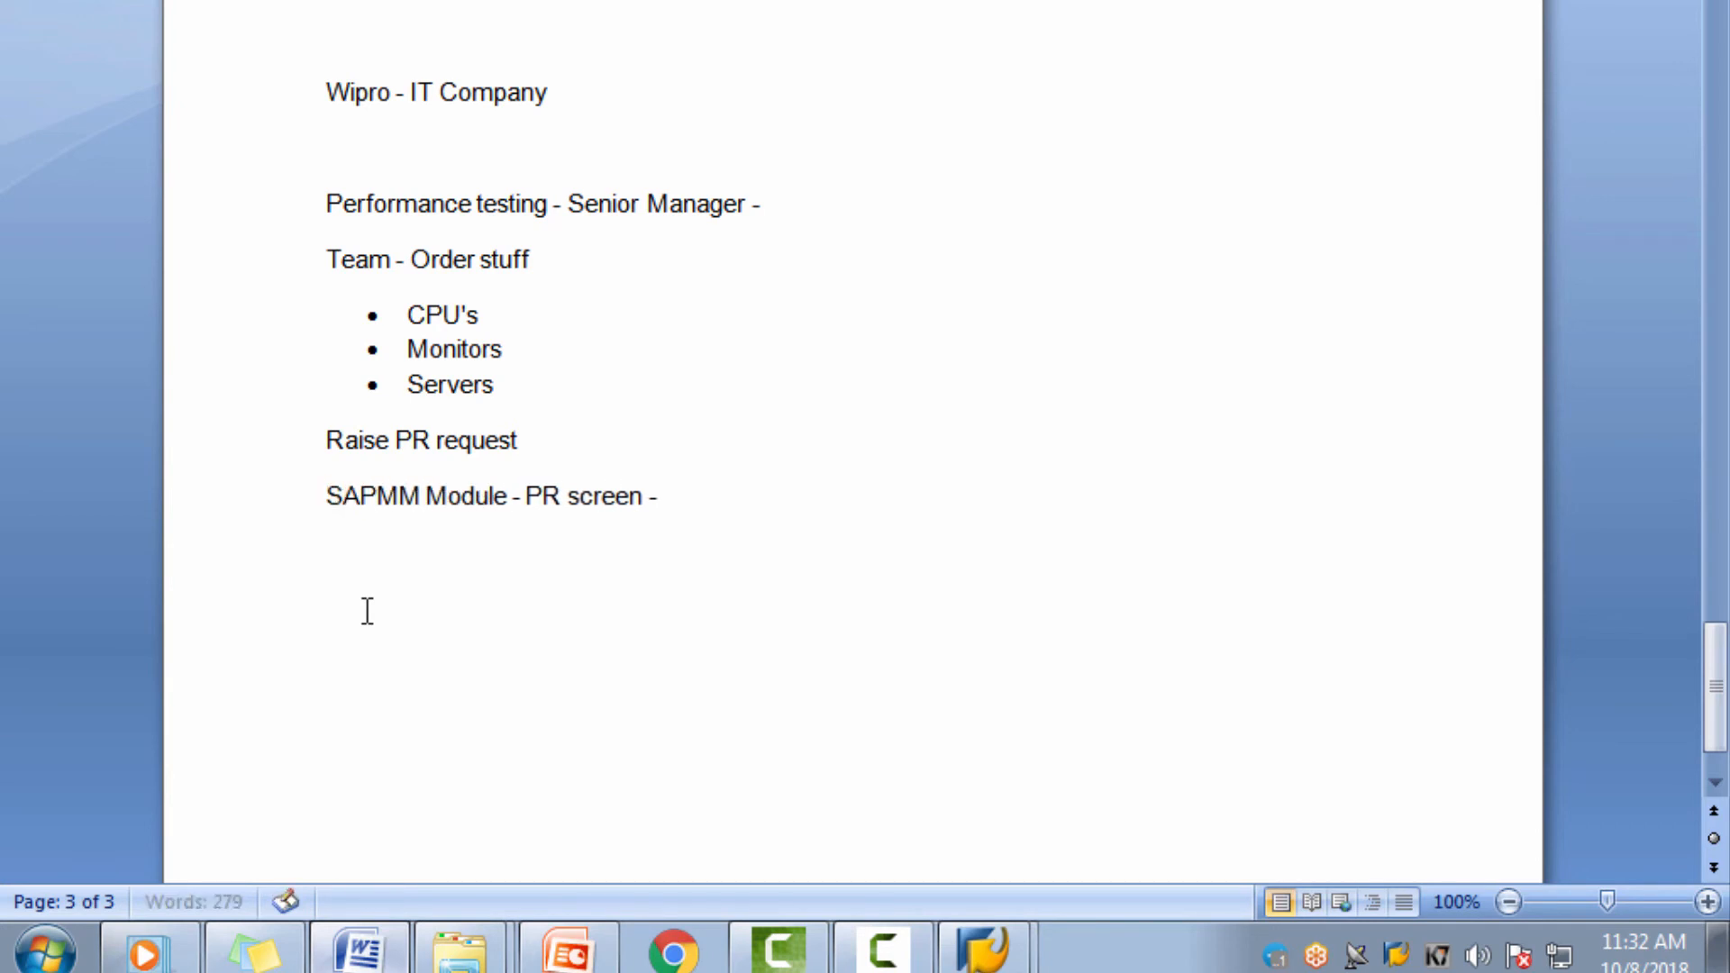
Step: Add "raise request" after the final dash of the "SAP - MM Module - PR screen" line
key(Right)
key(Right)
key(Right)
key(Right)
key(Right)
key(Right)
key(Right)
key(Right)
key(Right)
key(Right)
key(Right)
key(Right)
key(Right)
key(Right)
key(Right)
key(Right)
key(Right)
key(Right)
key(Right)
key(Right)
key(Right)
key(Right)
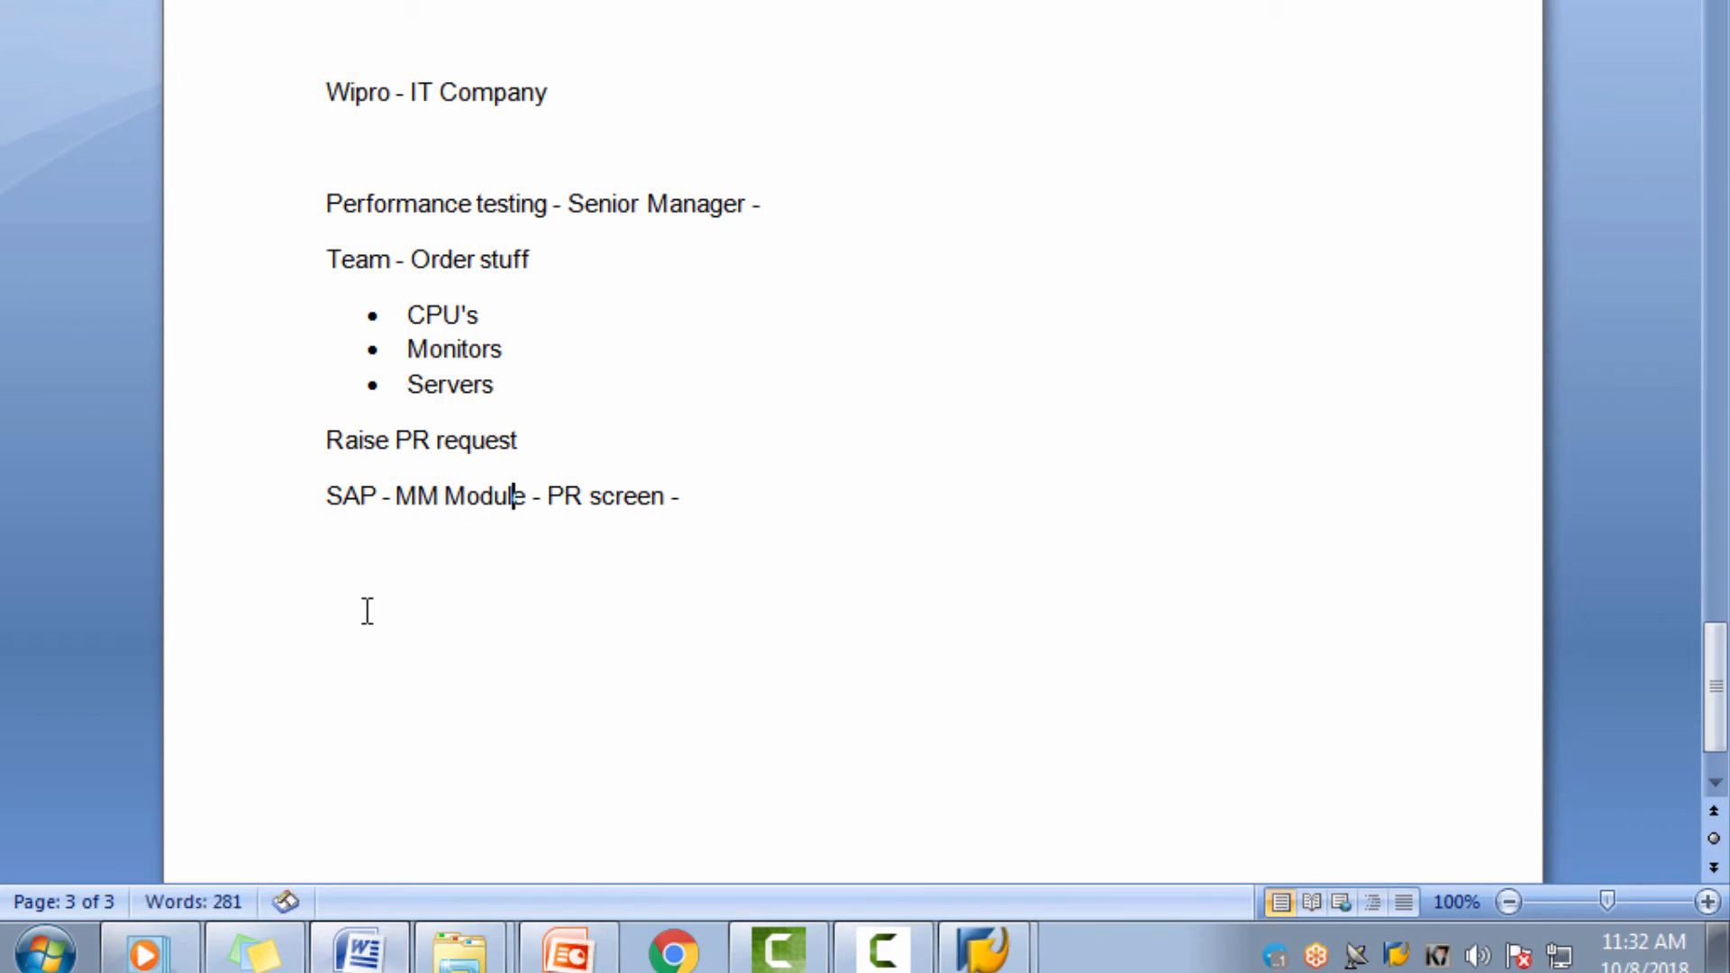
key(Right)
key(Right)
text(raise request)
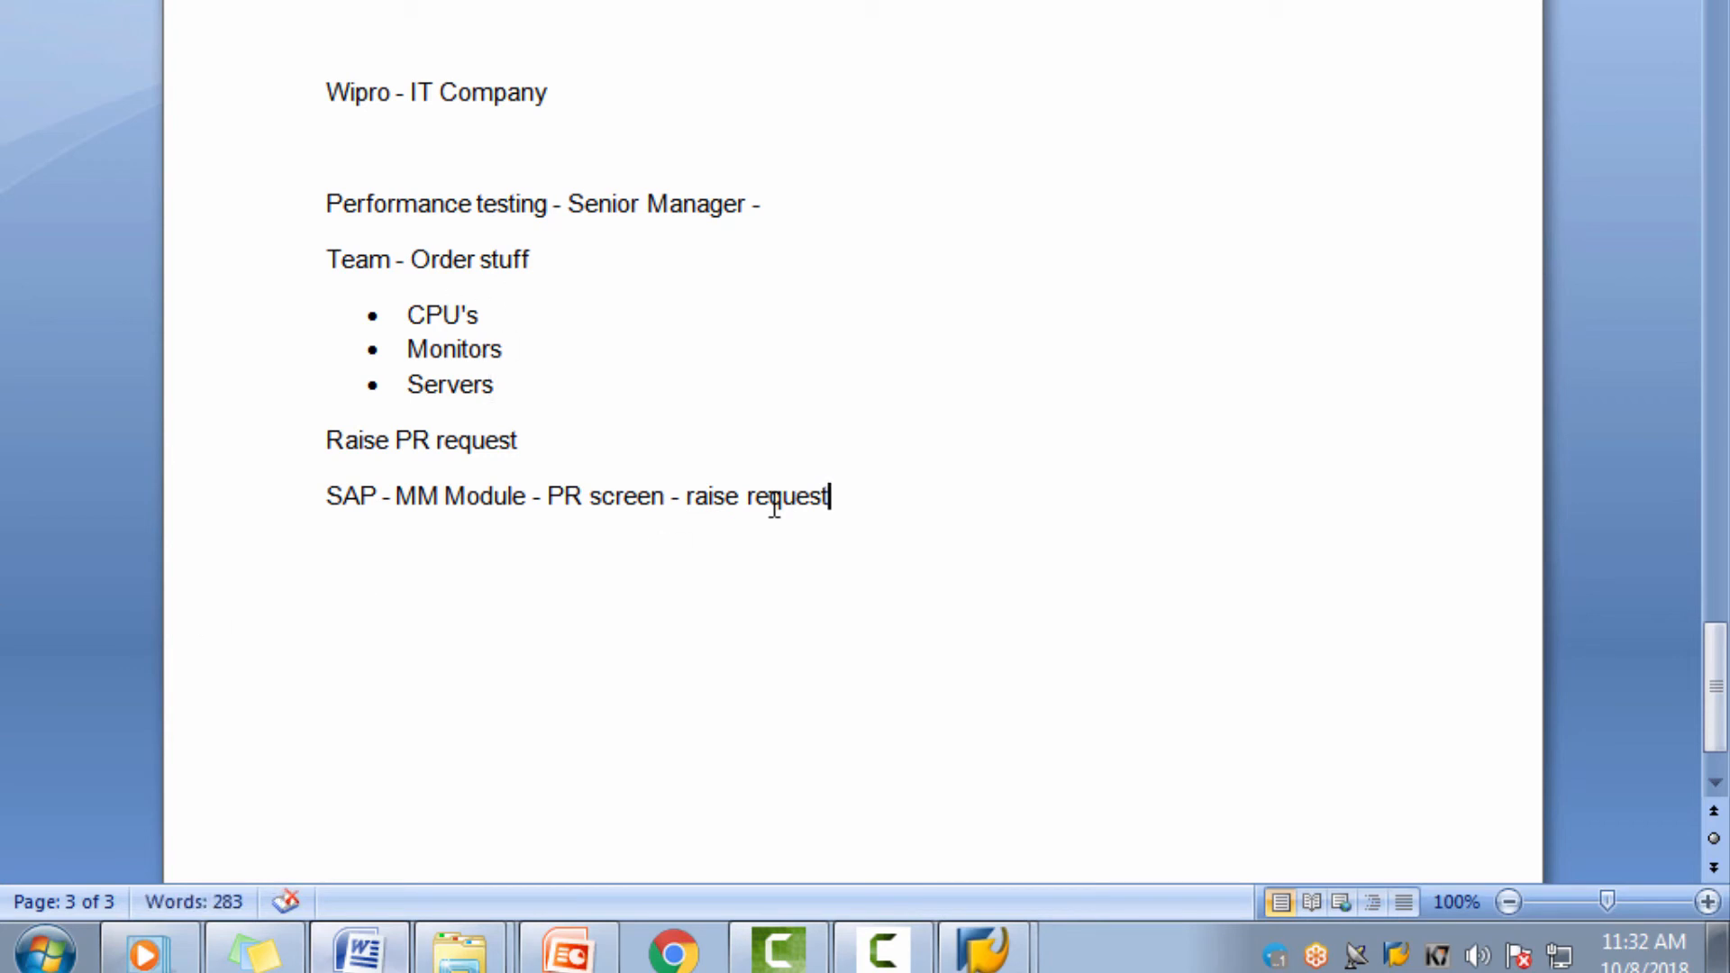
Step: Review the SAP - MM Module line and append "---> Purchase Dept" after "raise request"
drag(888, 512, 327, 487)
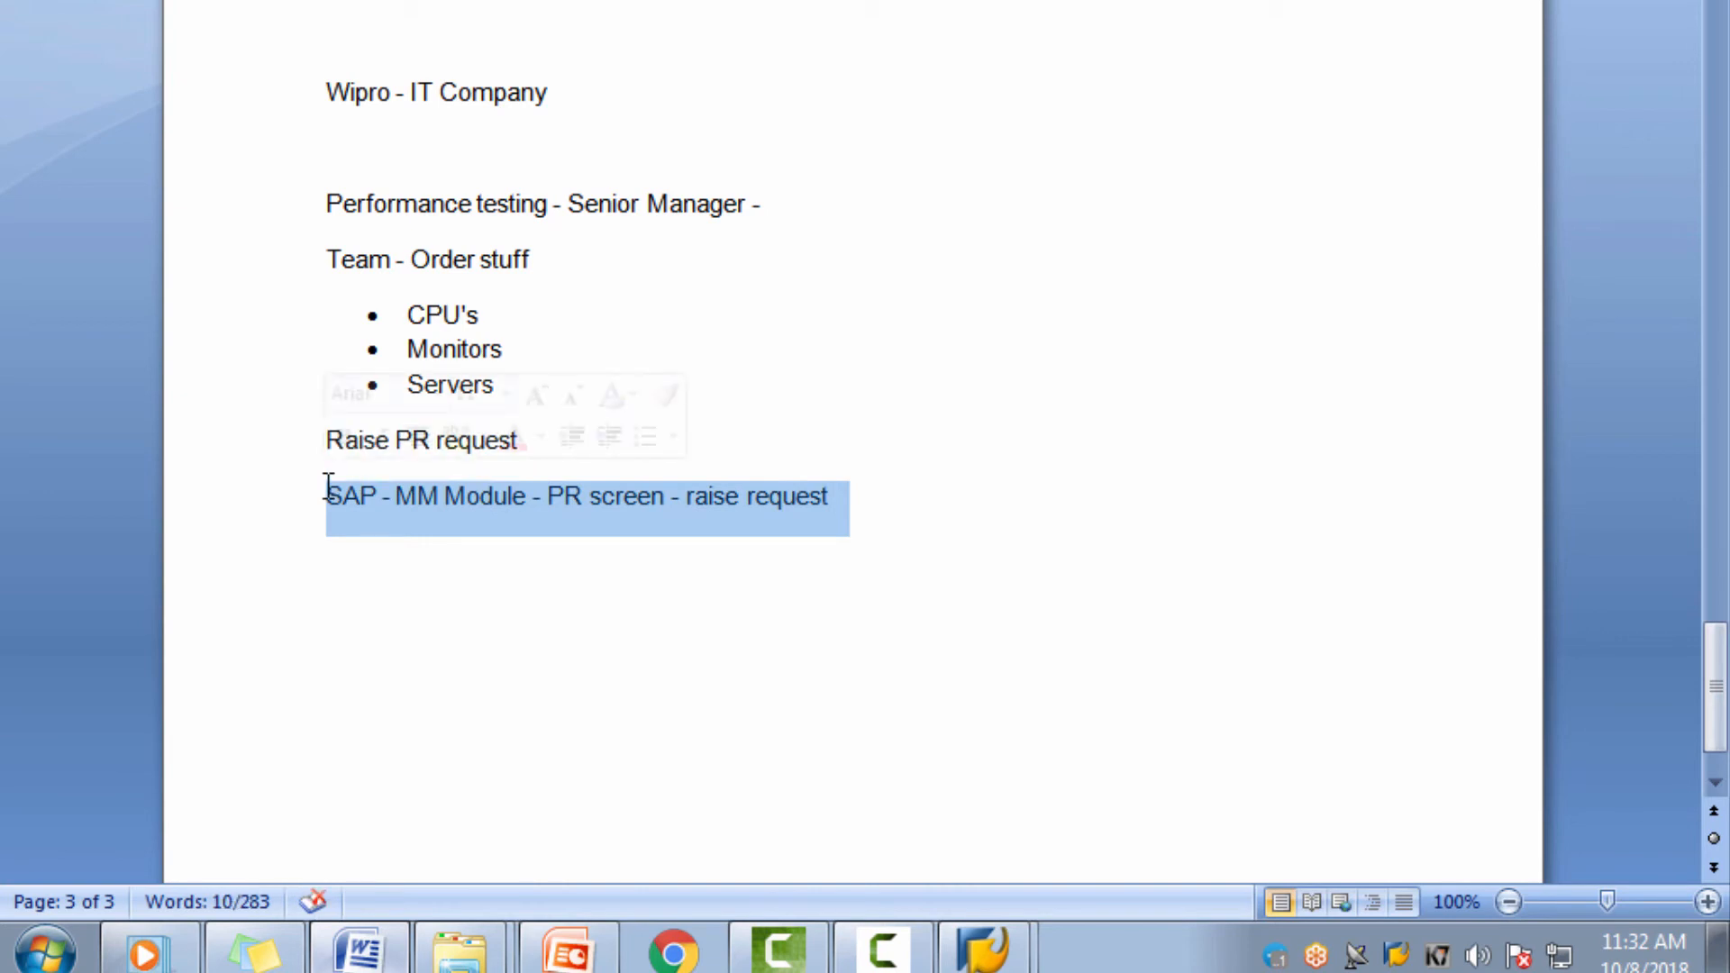
click(599, 650)
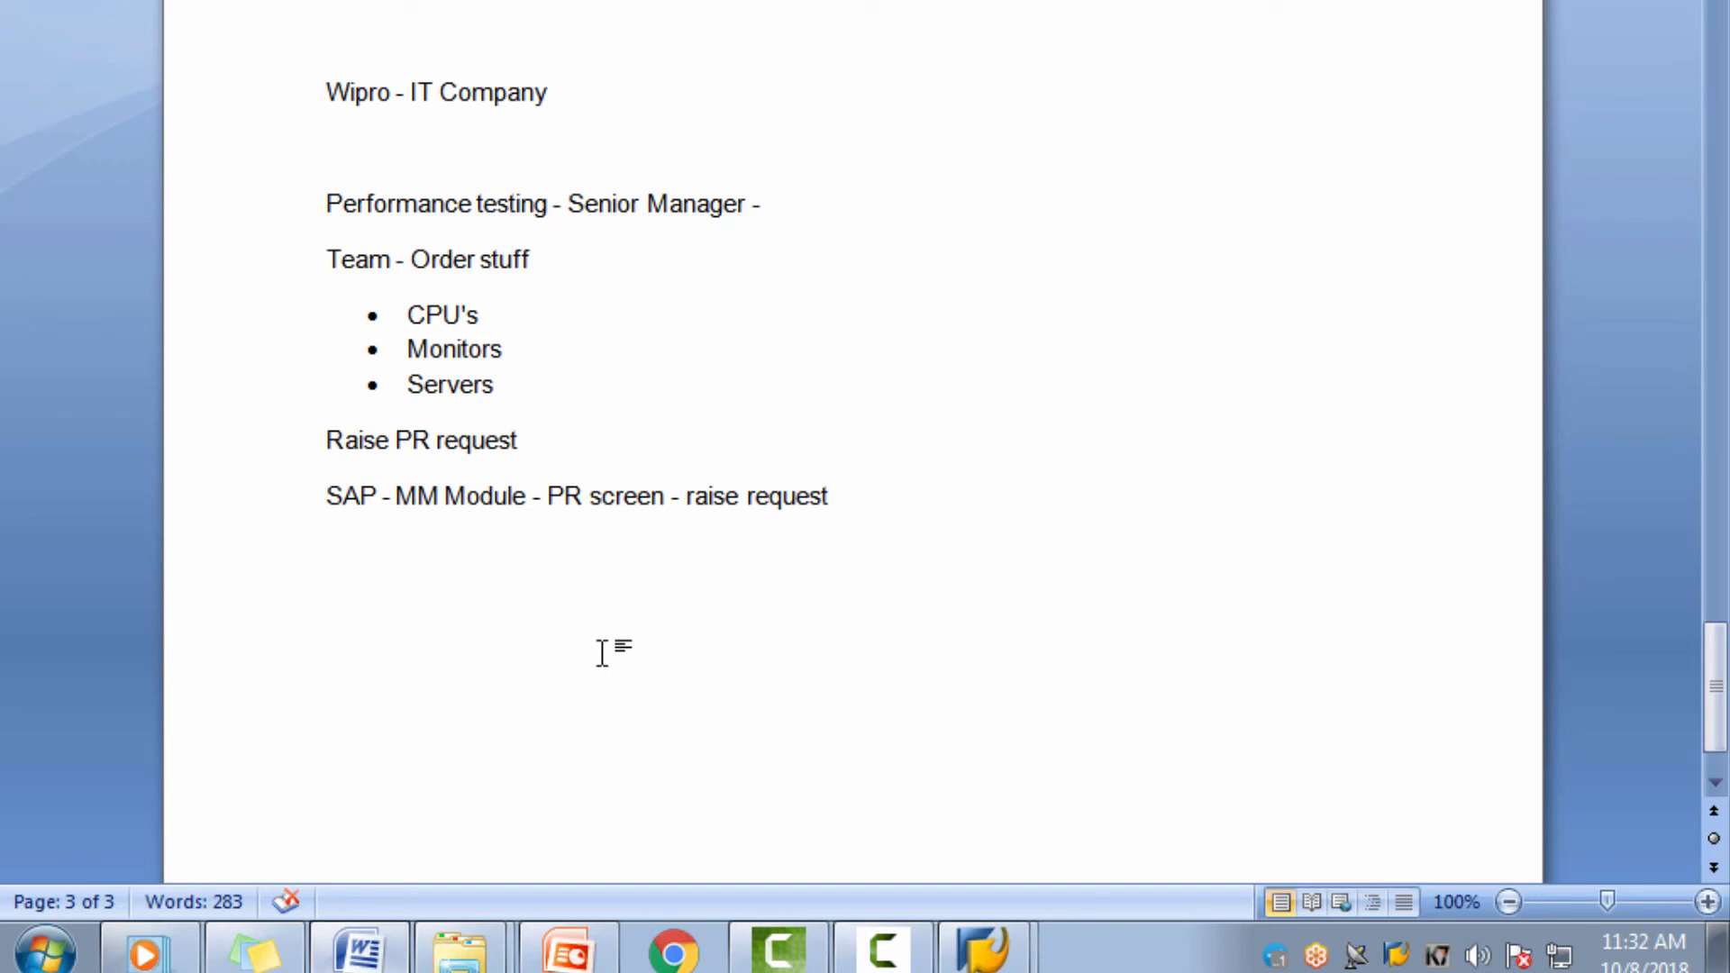
drag(396, 497, 816, 502)
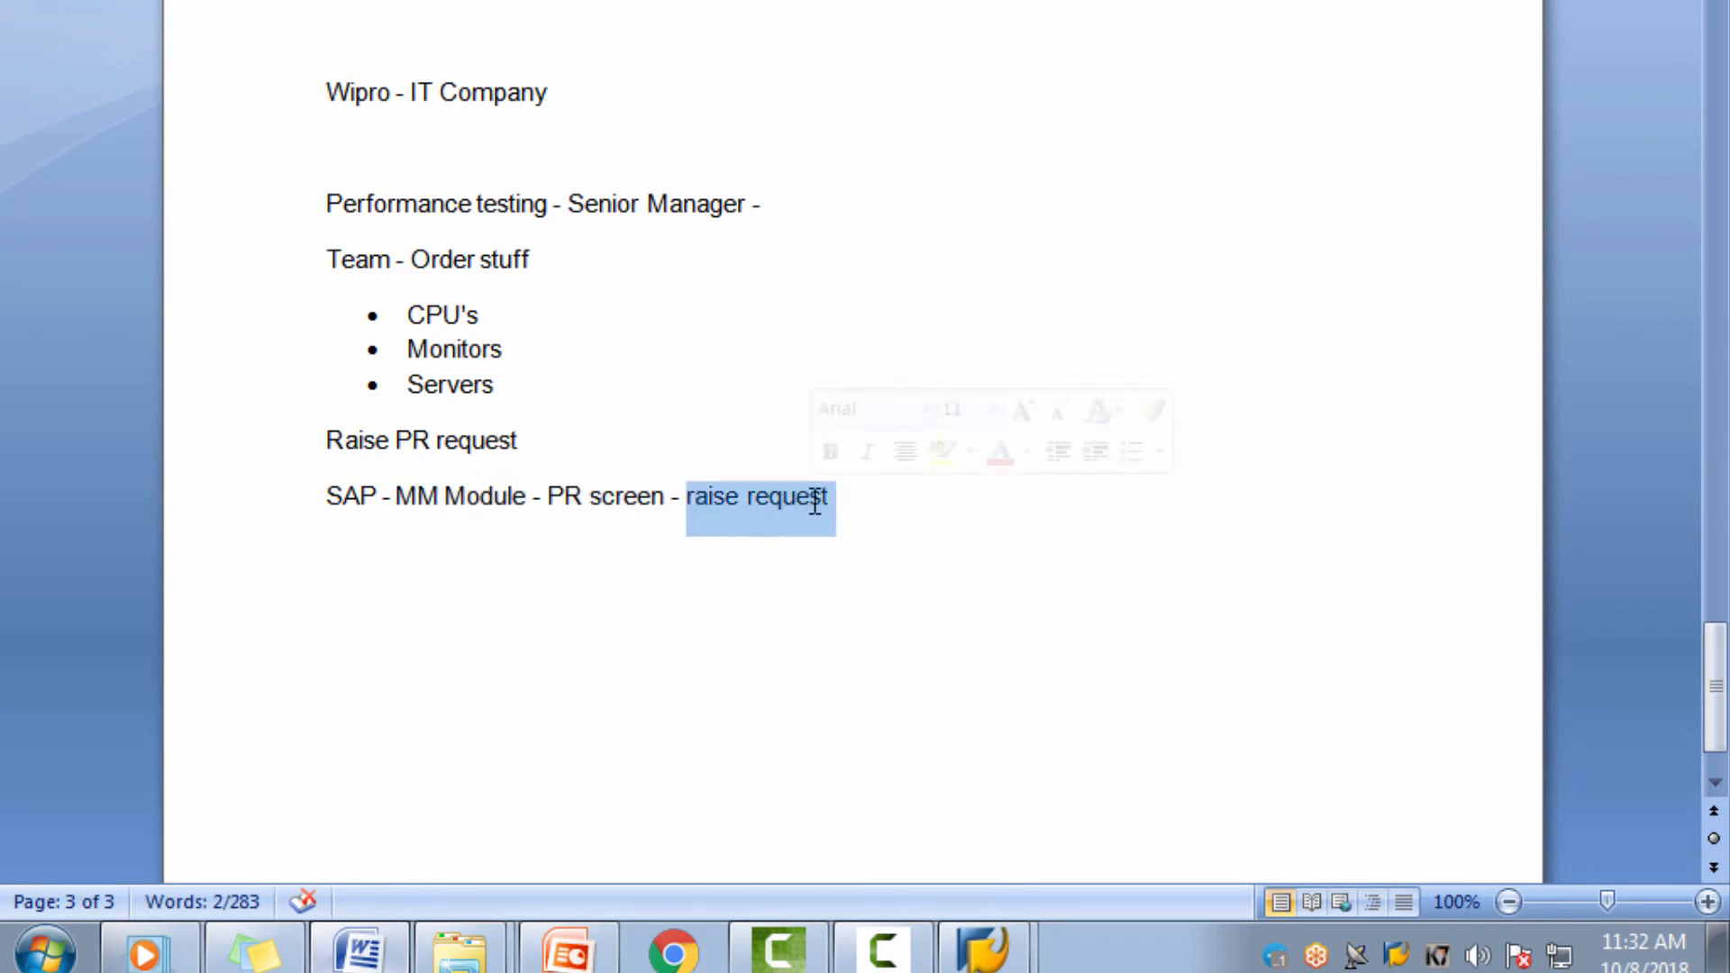
click(874, 563)
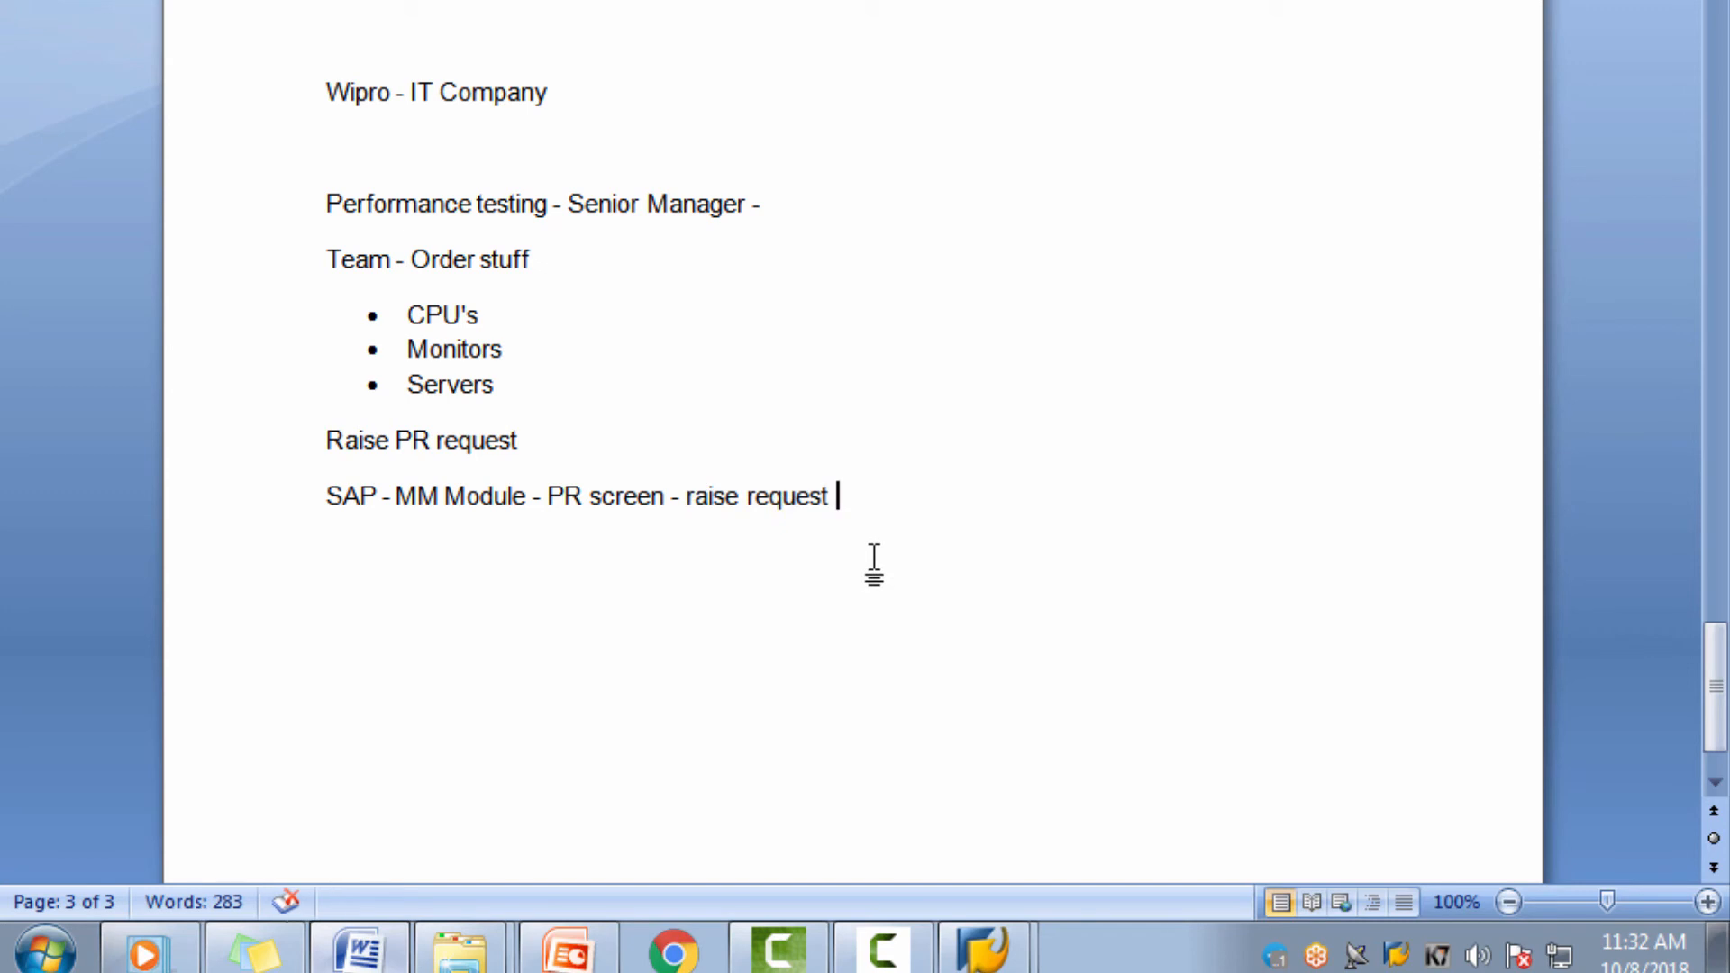
text(---> P)
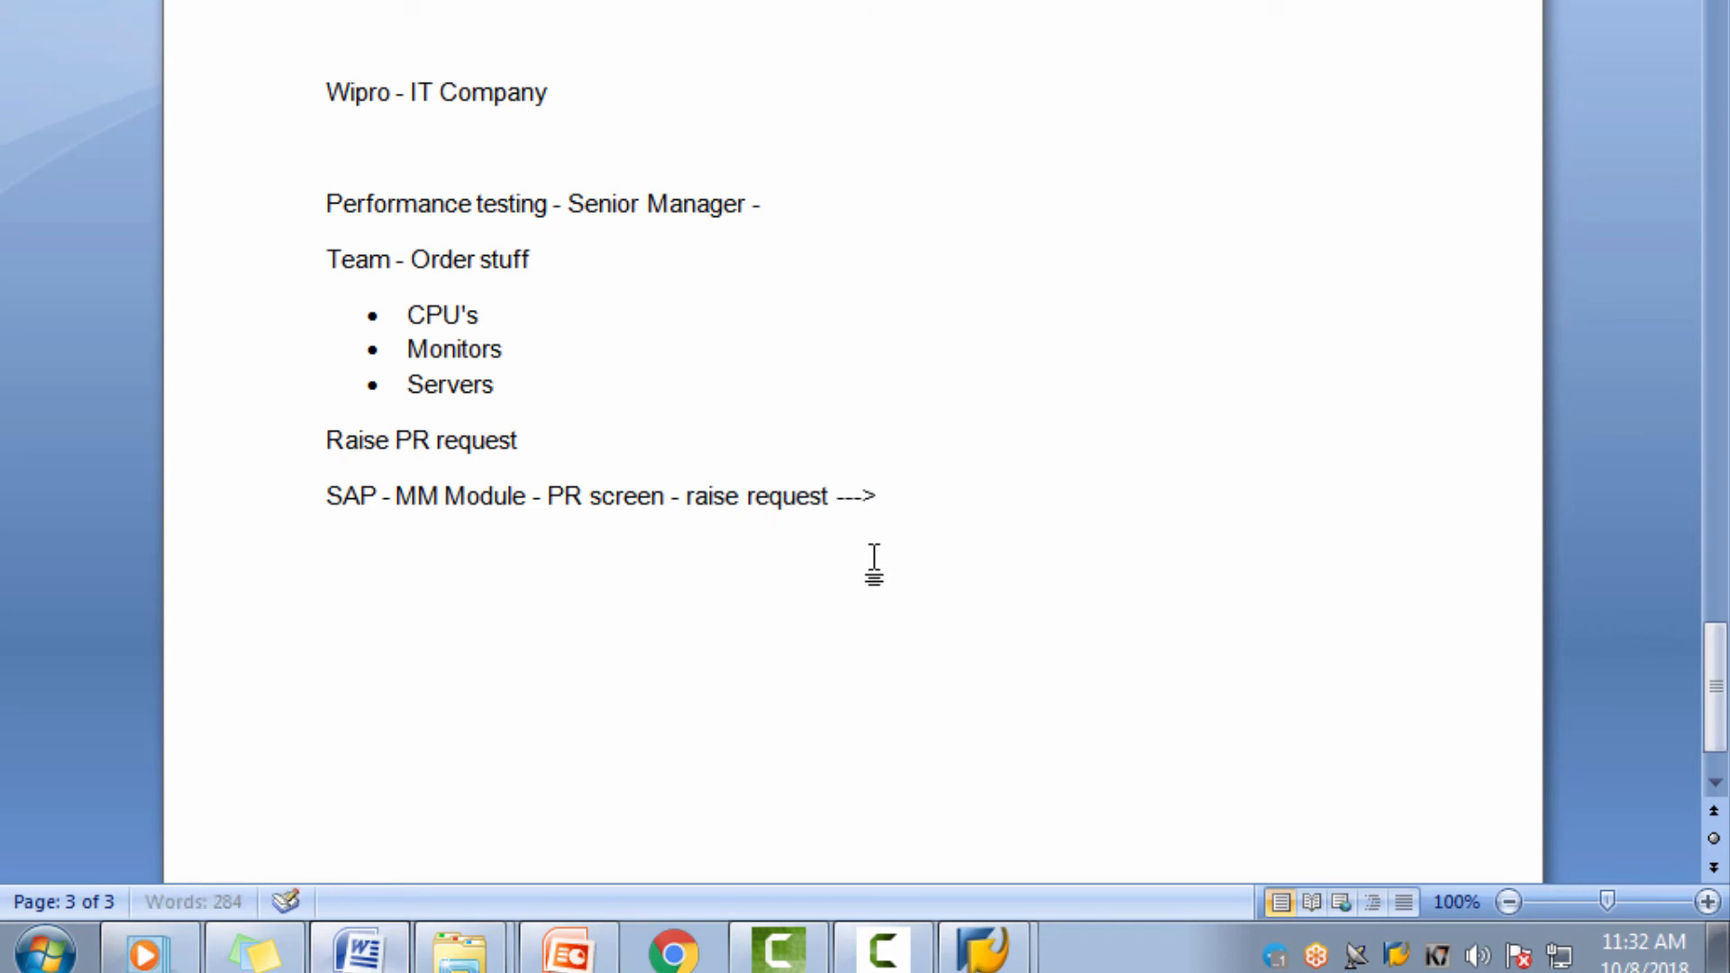
text(urchaser)
key(BackSpace)
text(tea)
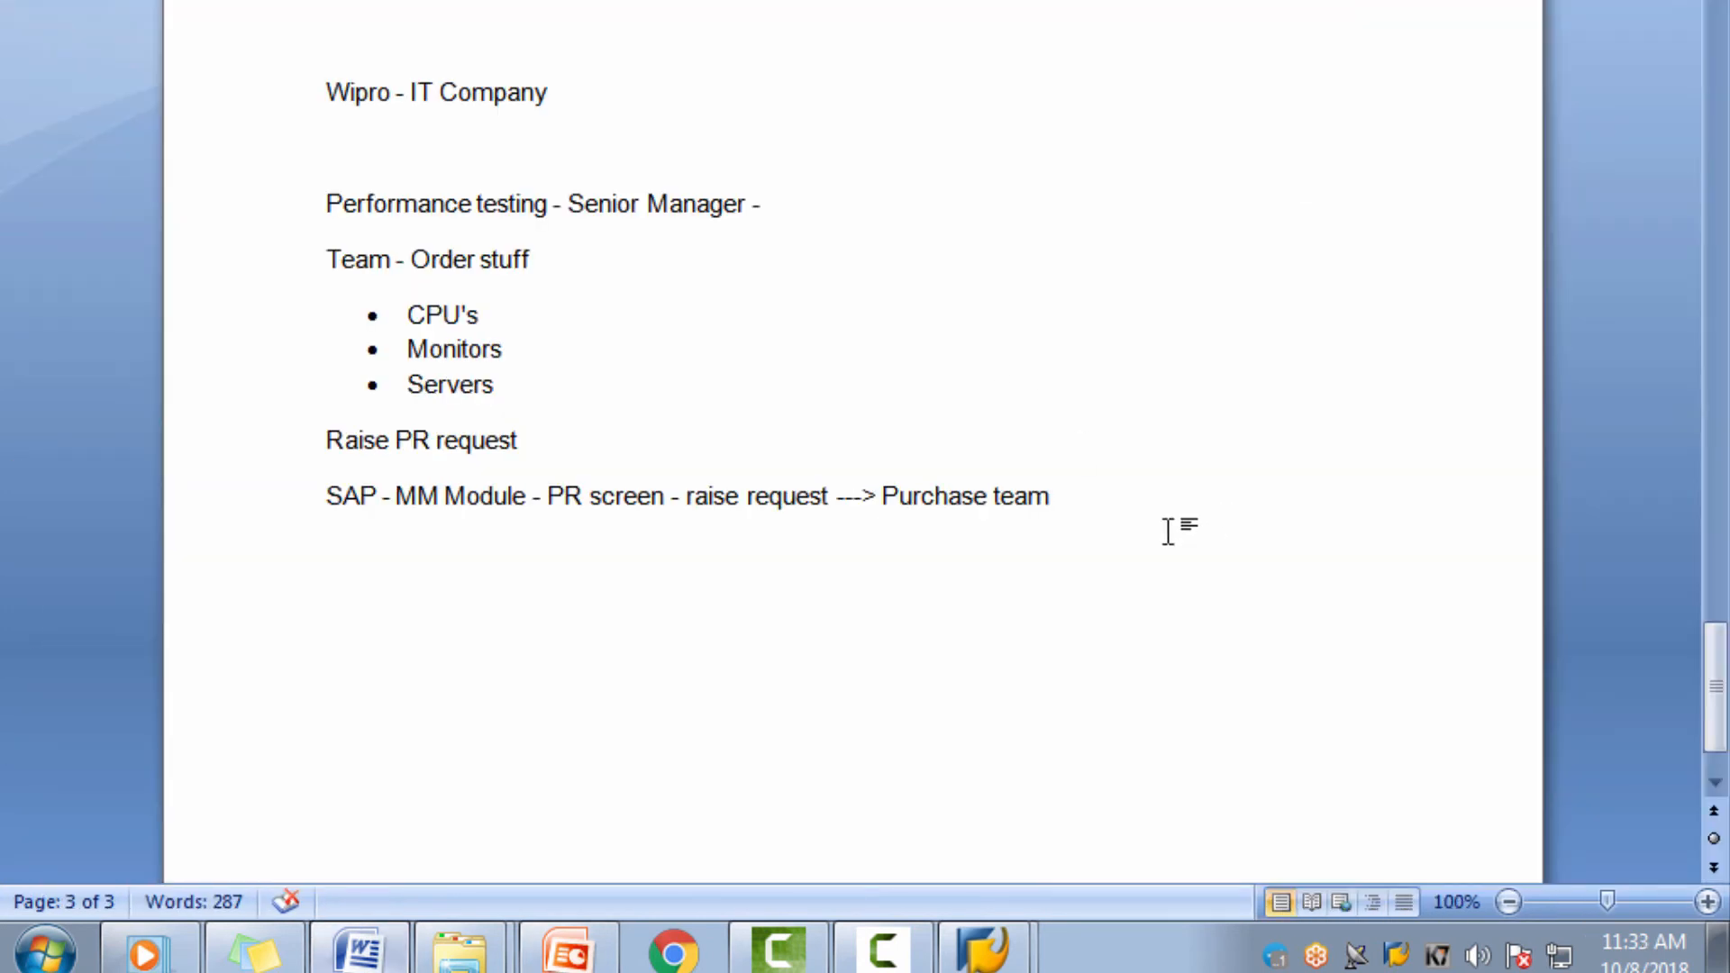
key(BackSpace)
key(BackSpace)
key(BackSpace)
key(BackSpace)
text(Dep)
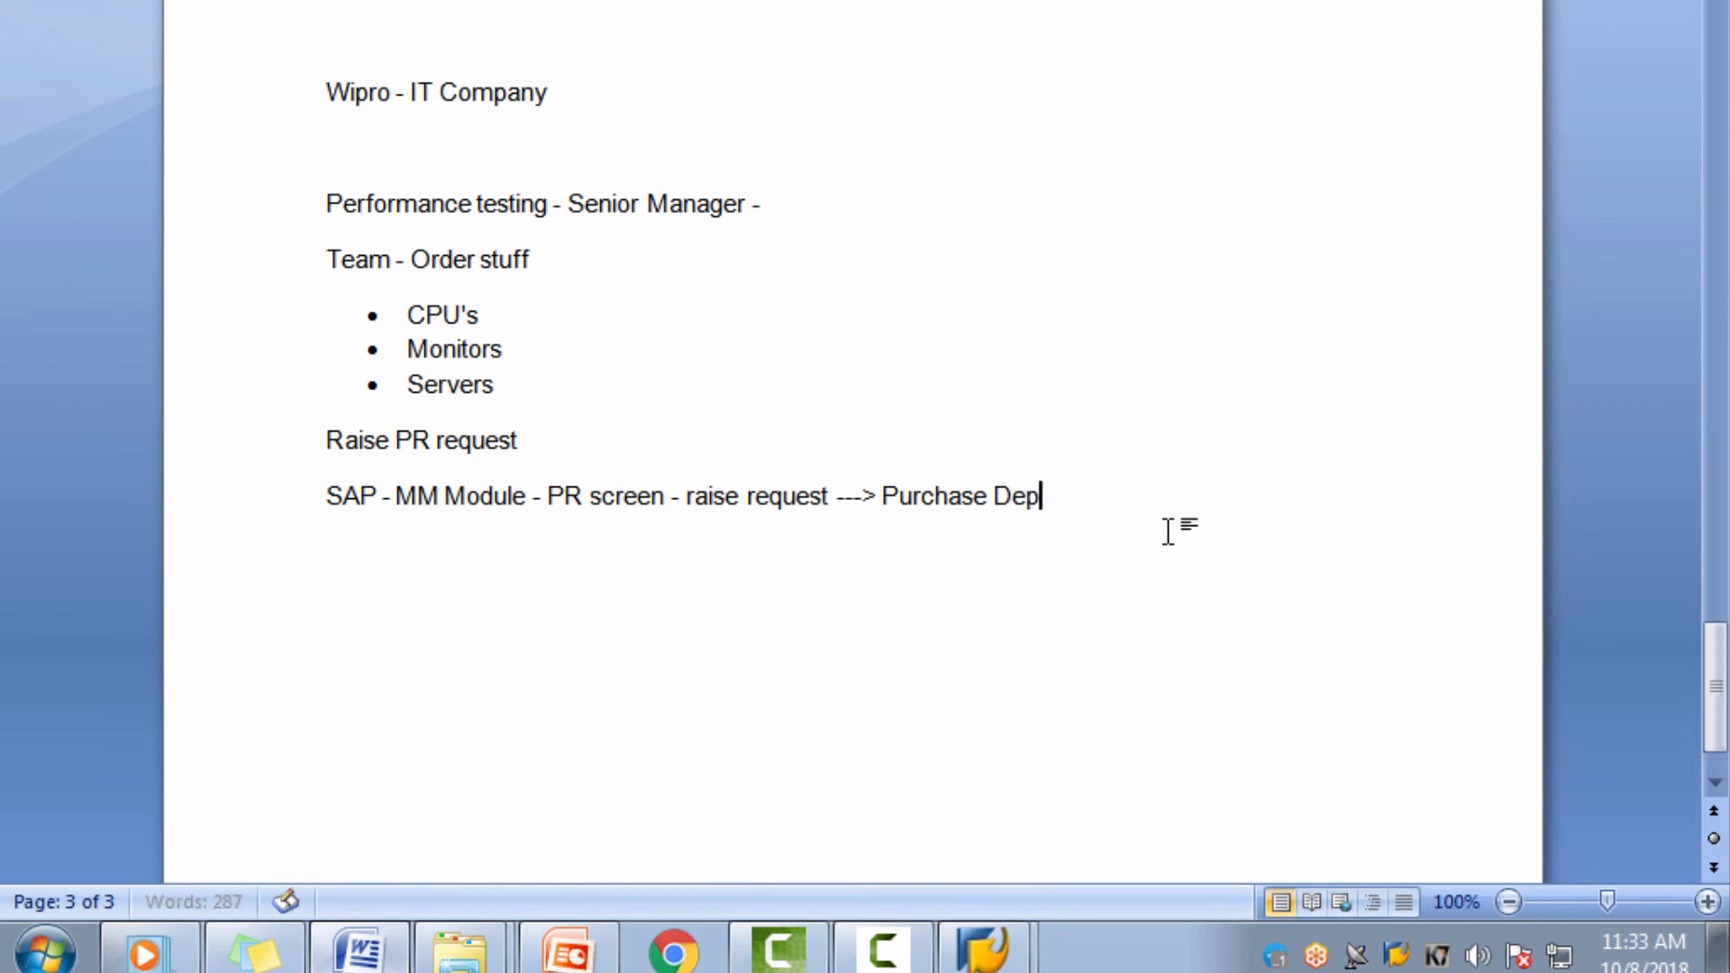
Step: Append "-- buy it from outside (raissing Purchase Order)" after "Purchase Dept"
text(t -- buy it from outside)
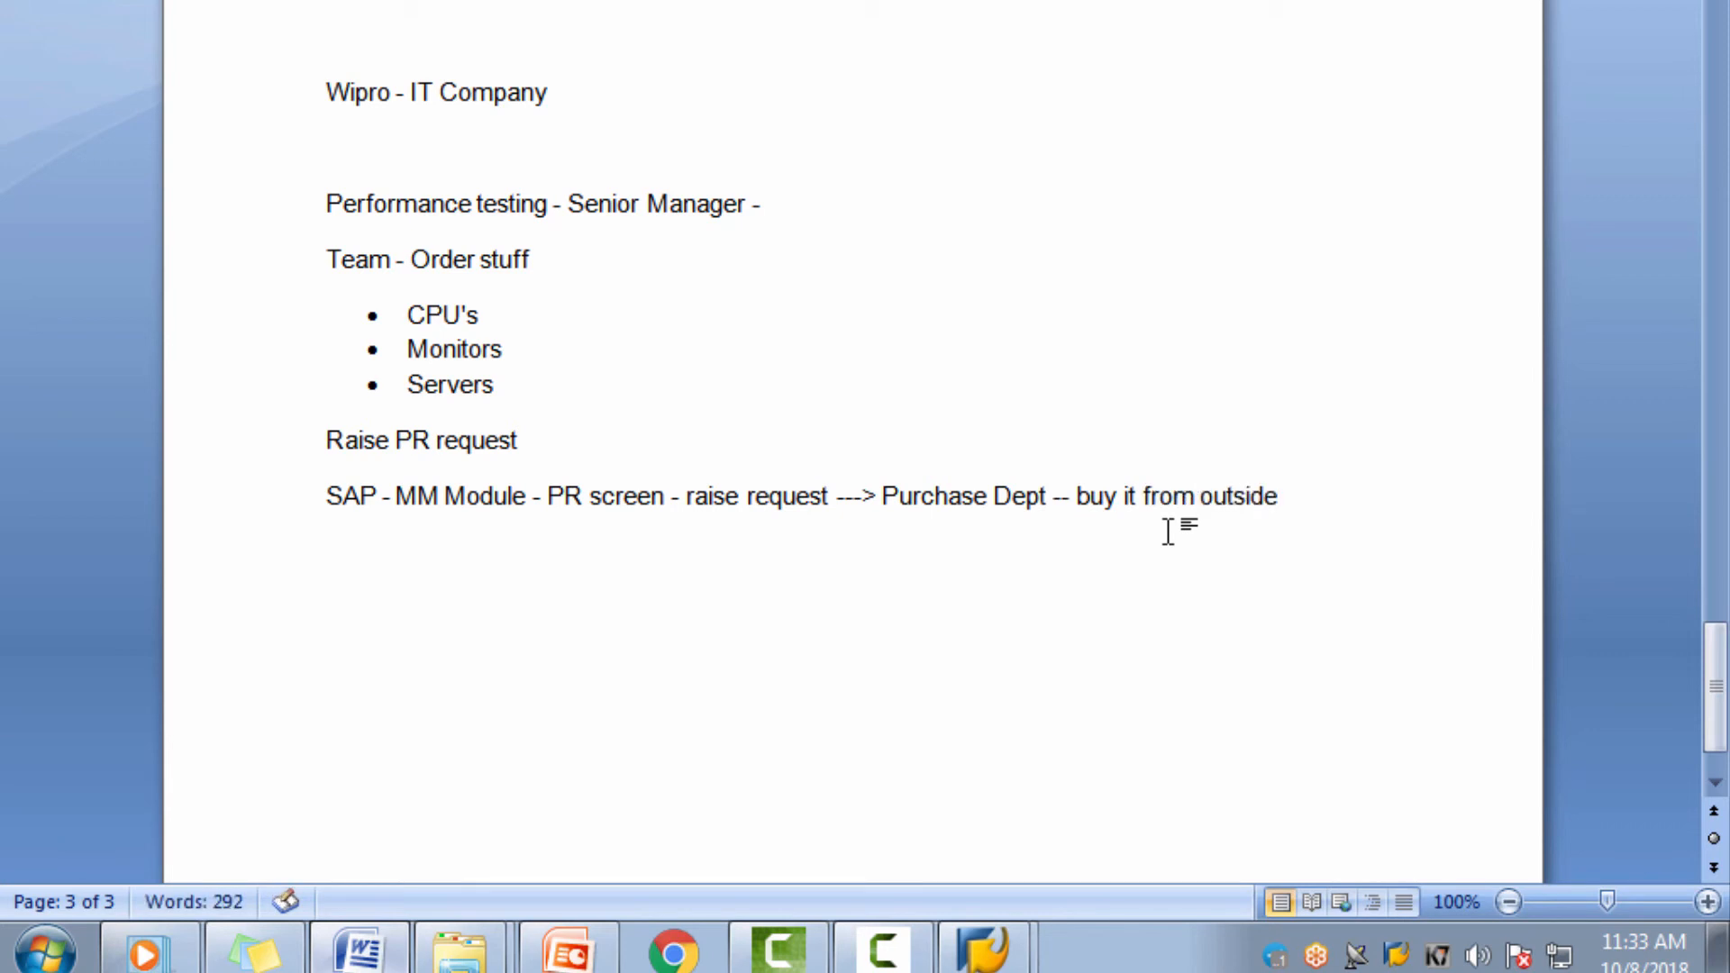
text( (raissing )
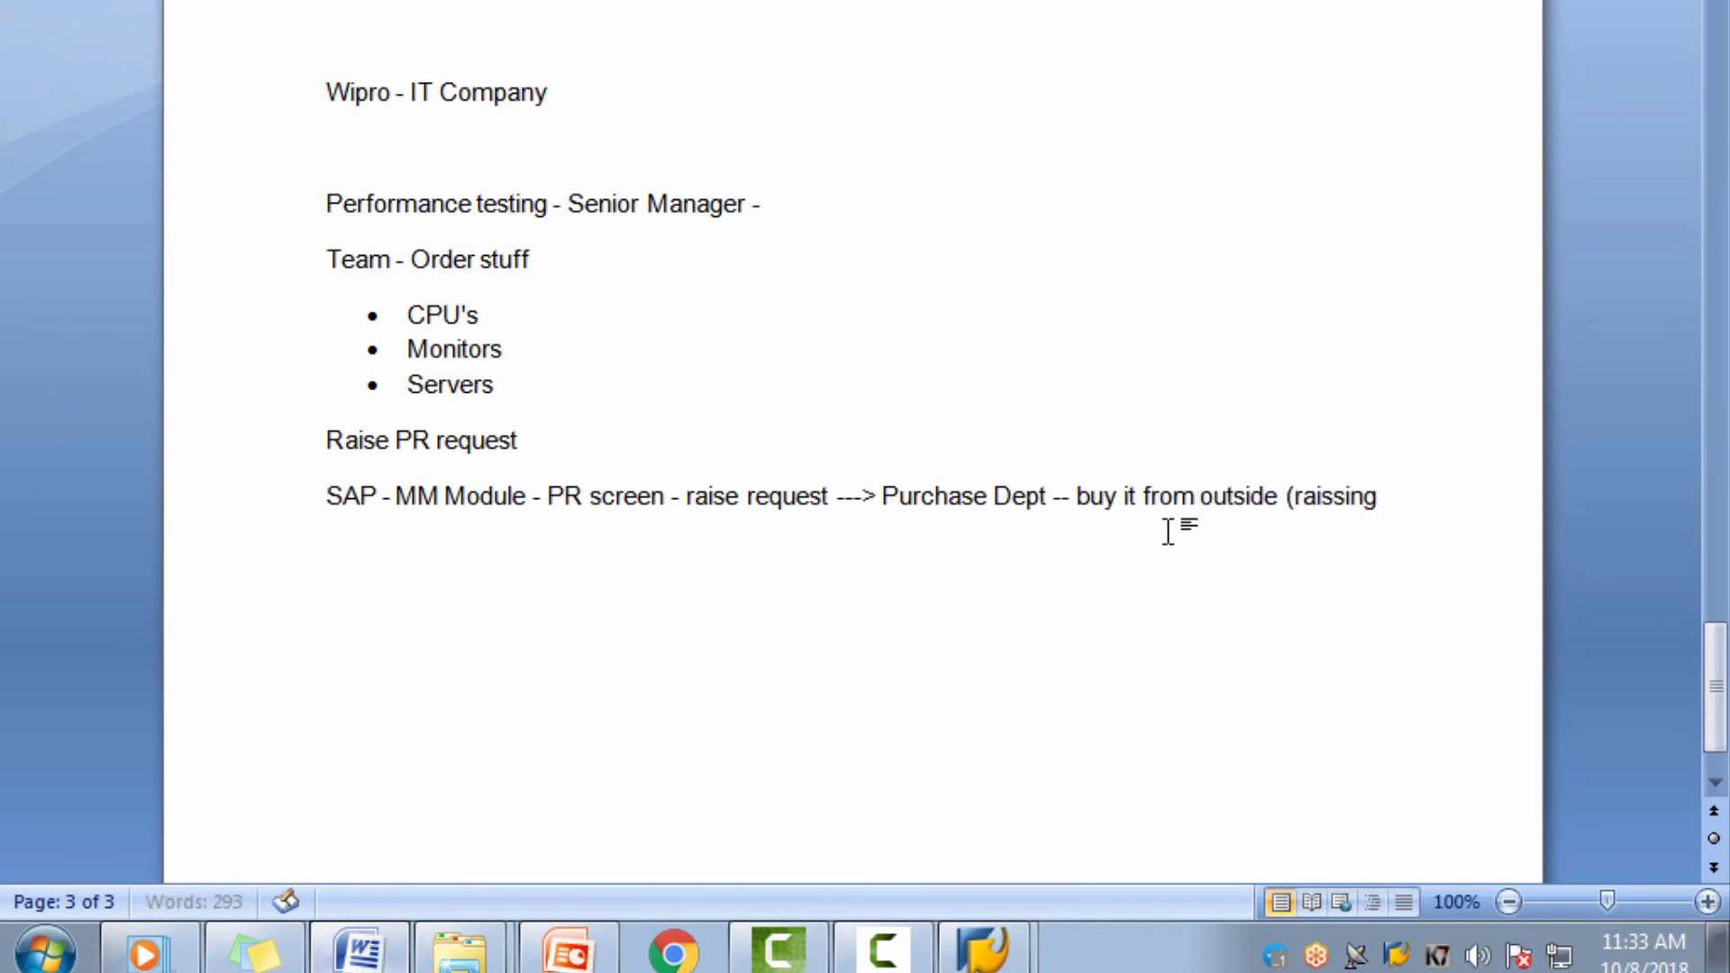
text(Pur)
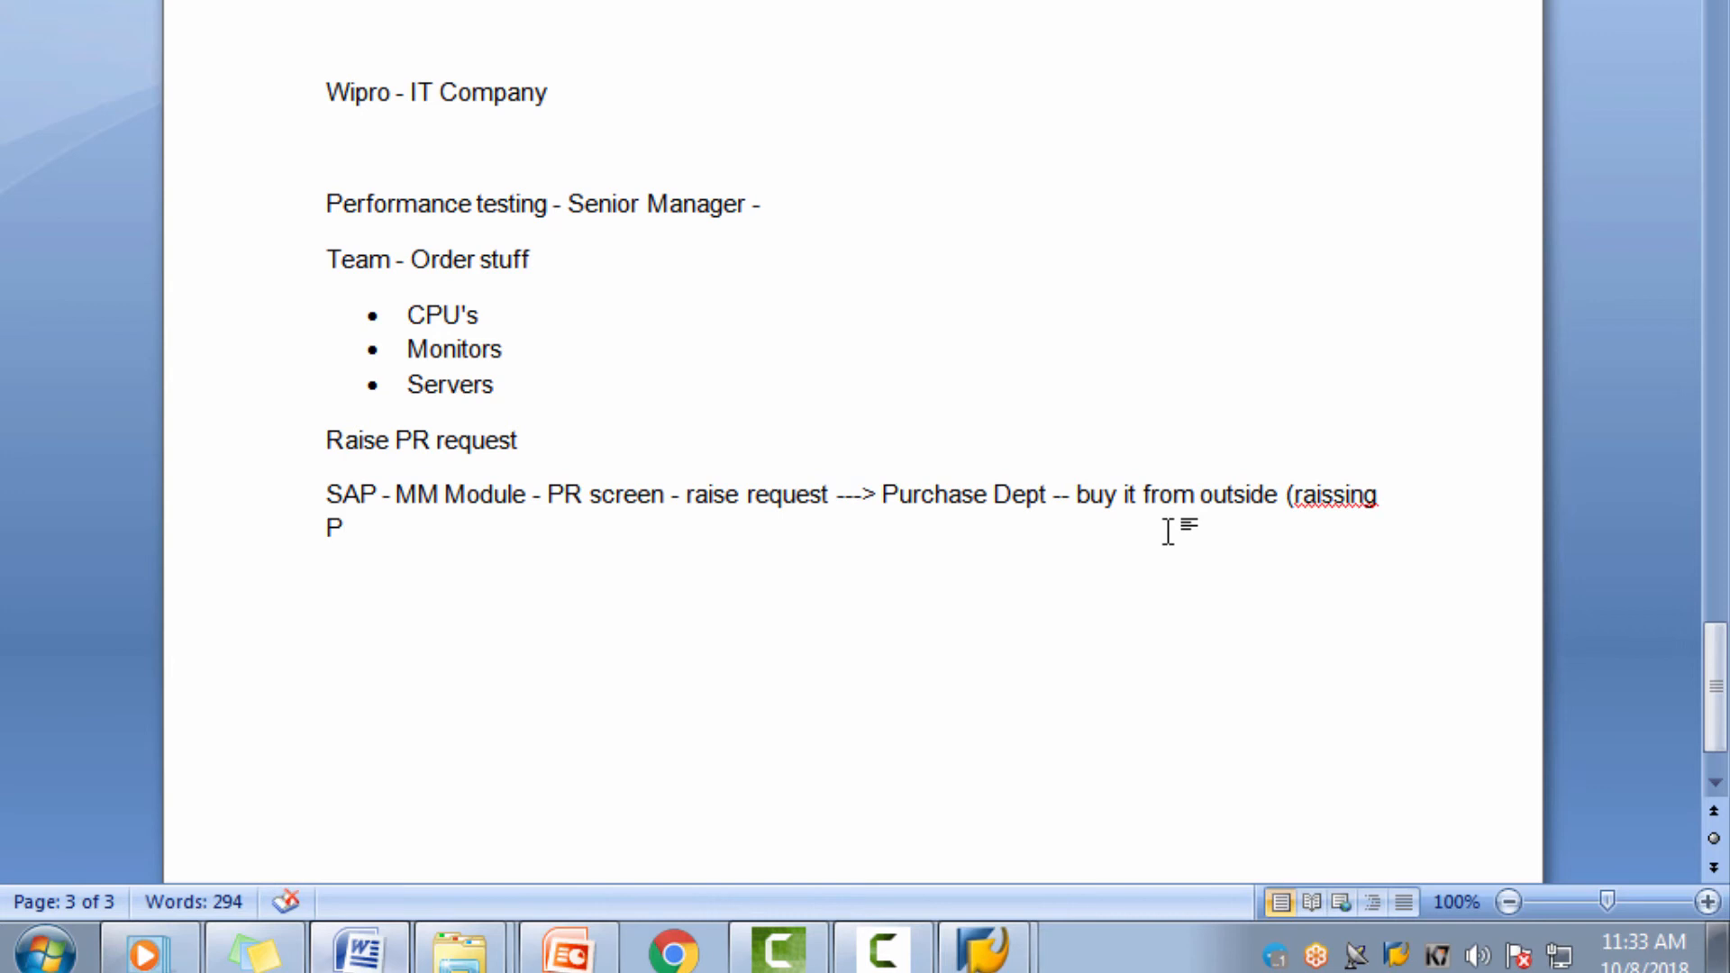
text(chase Ord)
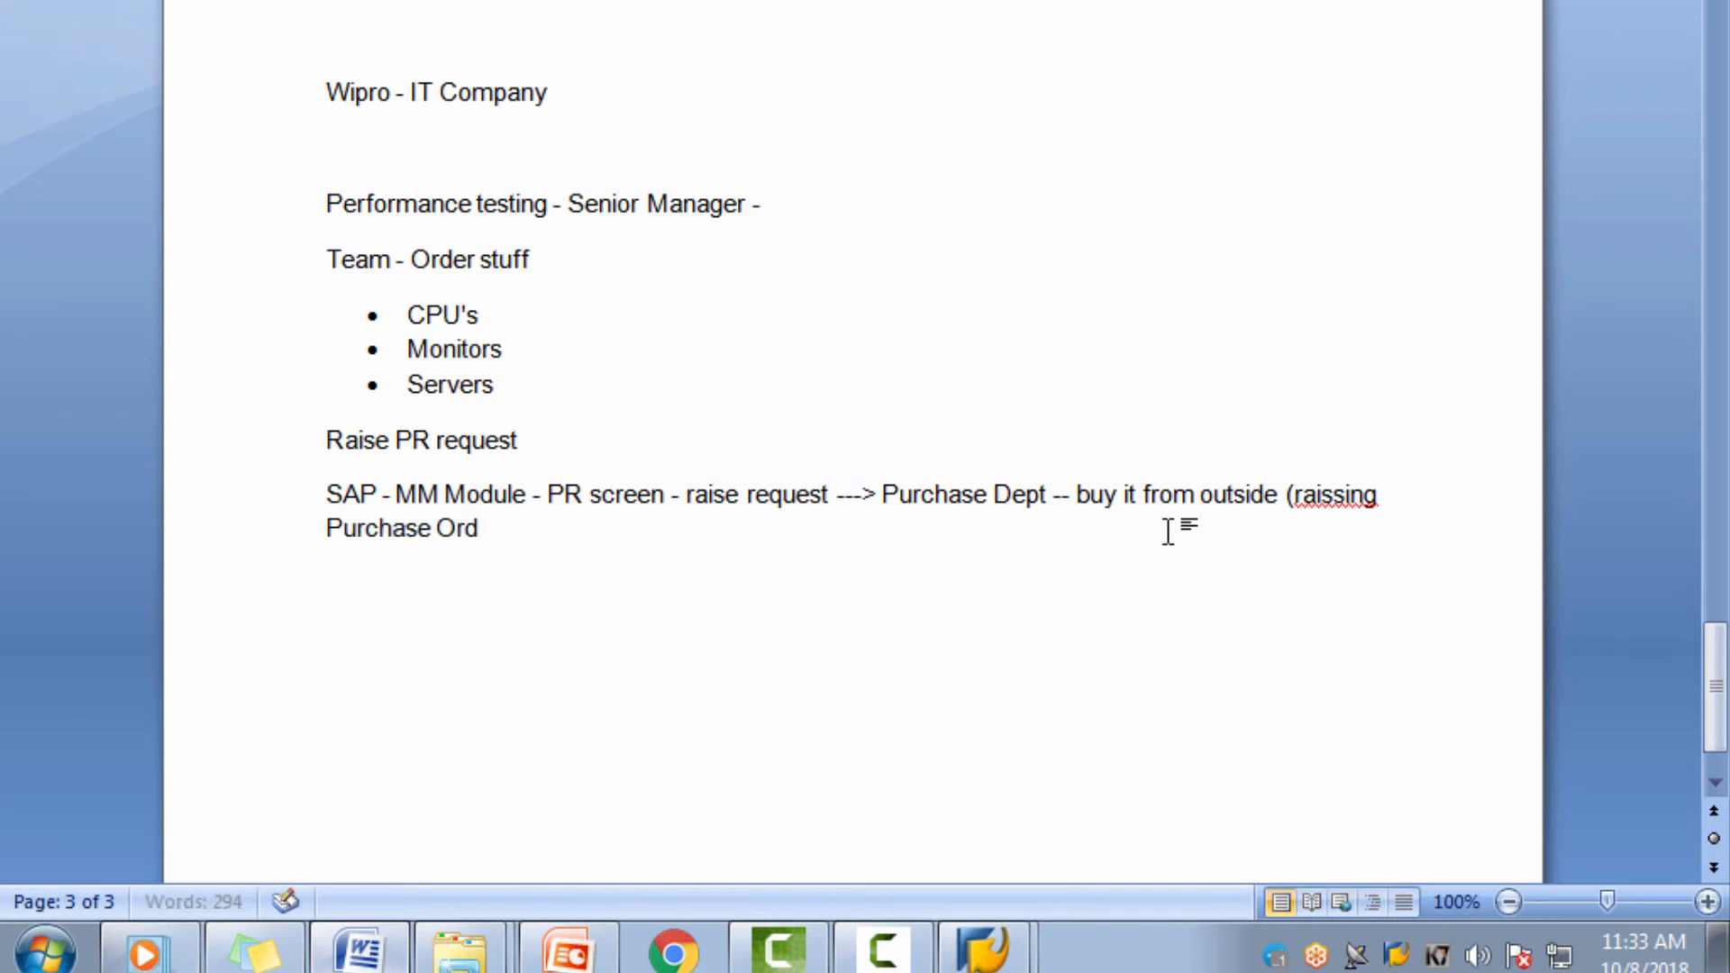
text(er))
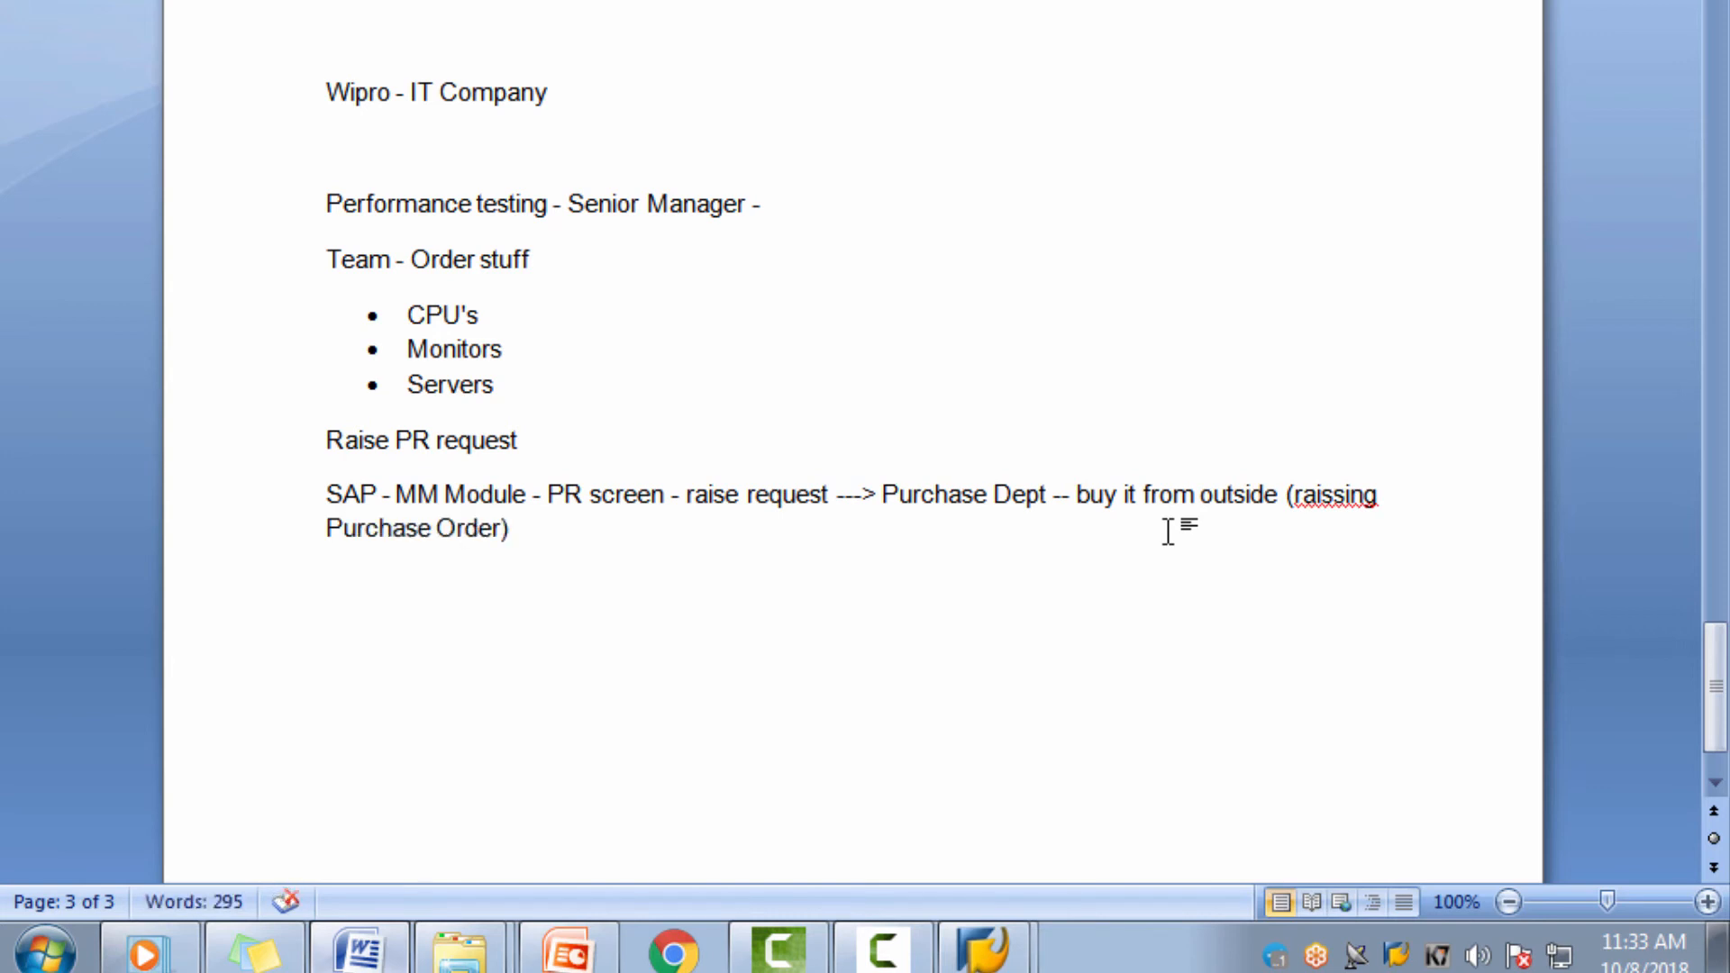
Step: Correct the misspelled word "raissing" to "raising" in the parenthetical note
right_click(1345, 506)
click(1316, 564)
right_click(1312, 486)
click(1477, 110)
Step: Select "Purchase Dept", "Wipro" and "Senior Manager" in turn to examine who is involved in the purchase request
drag(851, 495, 1018, 495)
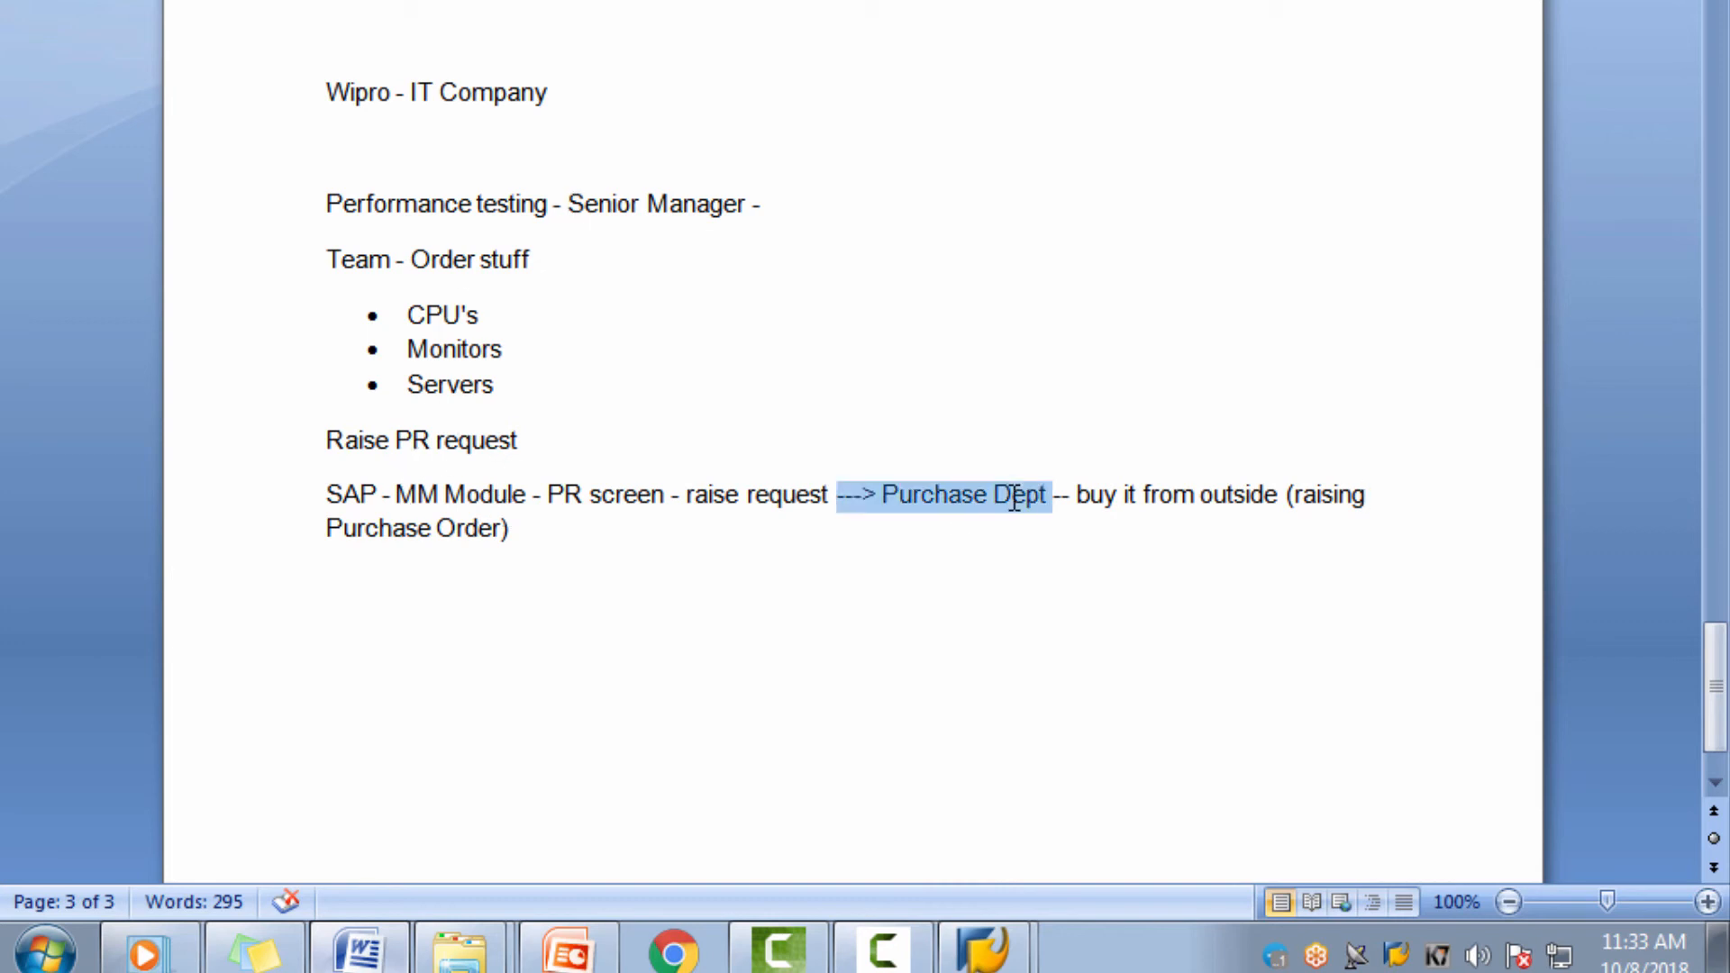
click(1065, 604)
drag(838, 495, 1081, 495)
drag(328, 86, 389, 90)
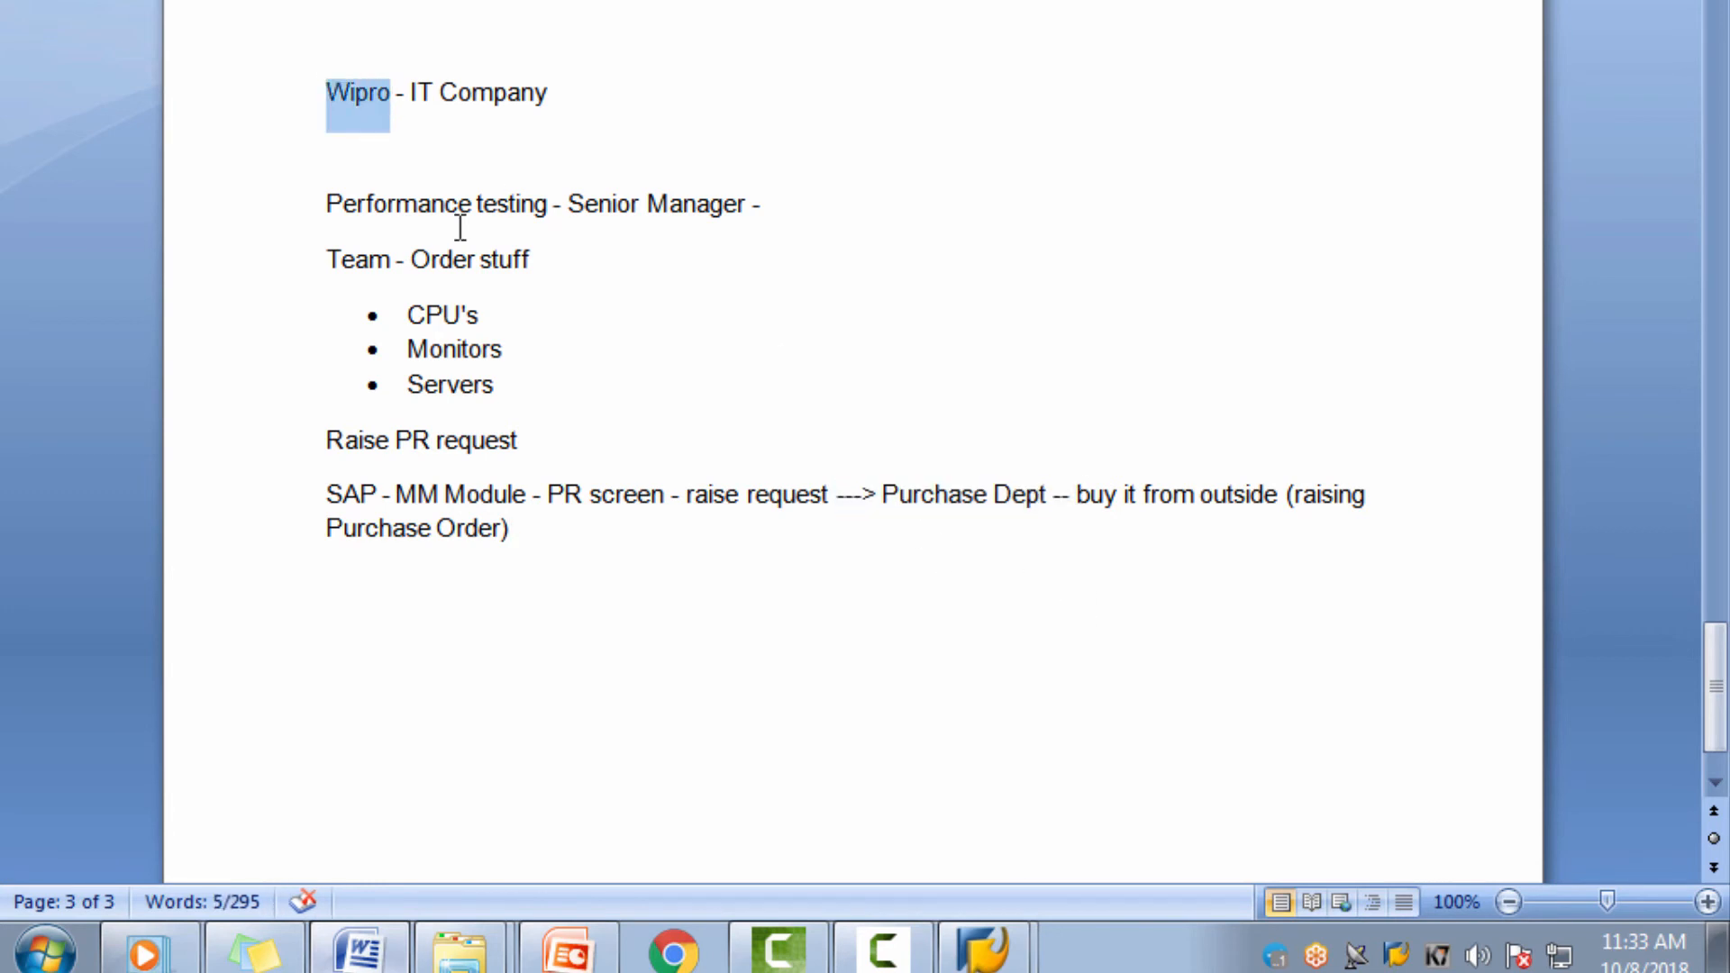
drag(590, 214, 722, 208)
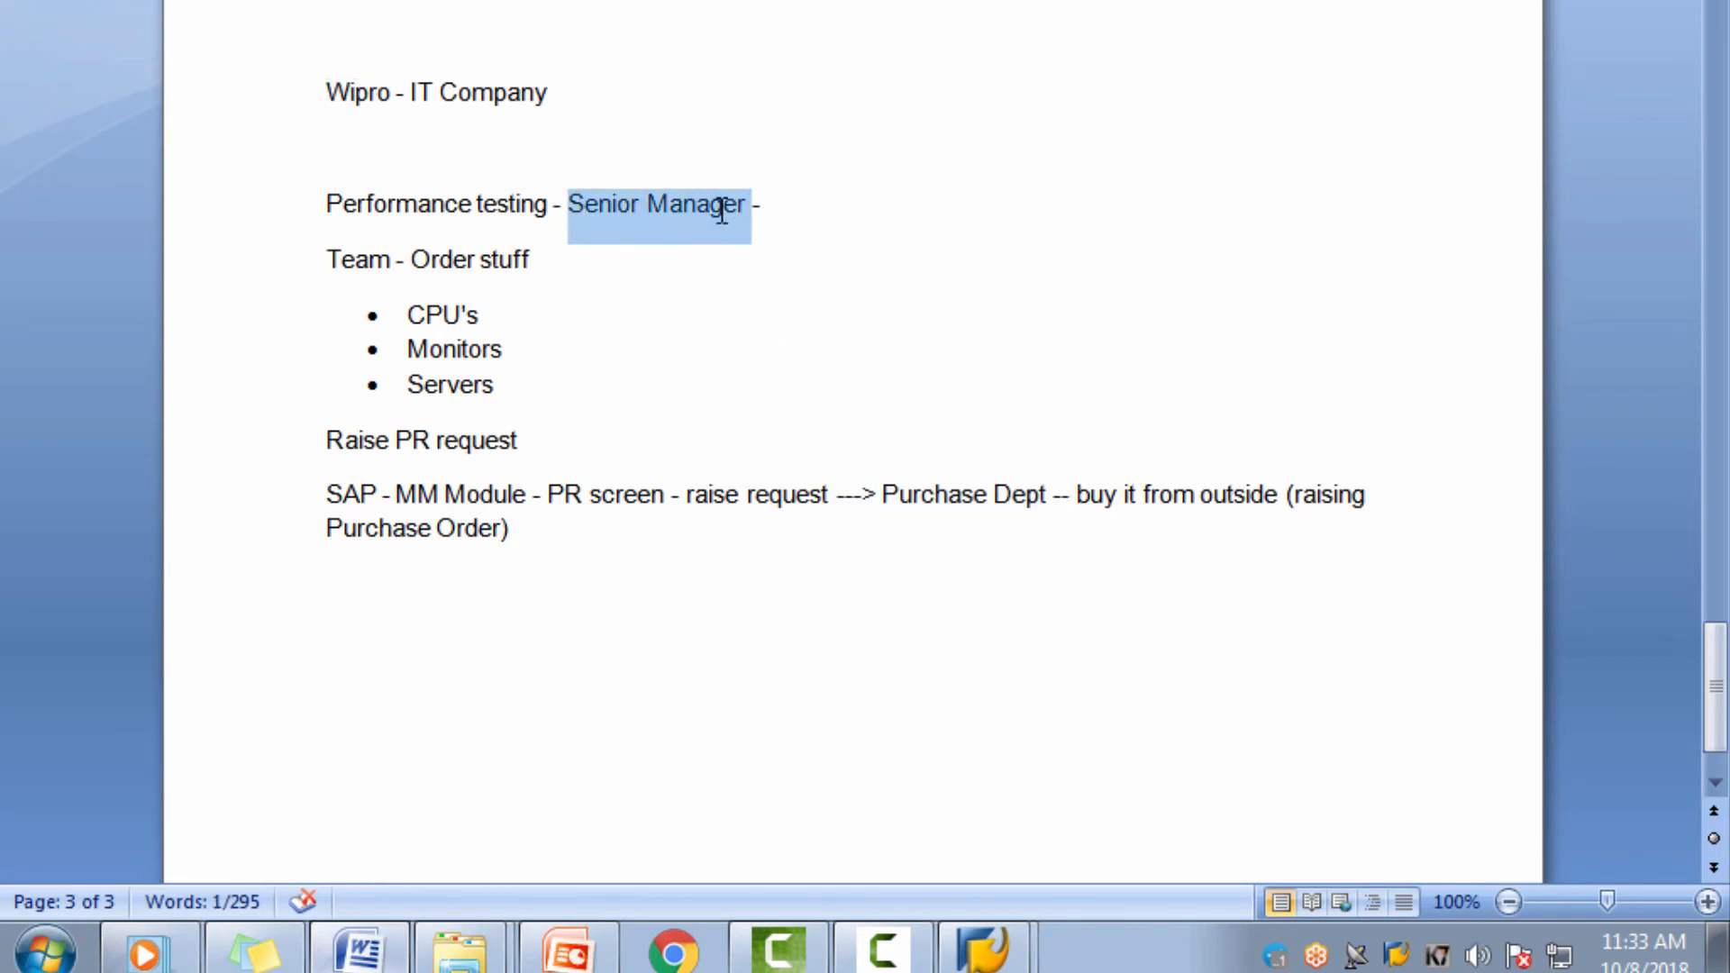
click(358, 95)
double_click(358, 94)
drag(571, 213, 722, 251)
drag(878, 494, 1018, 499)
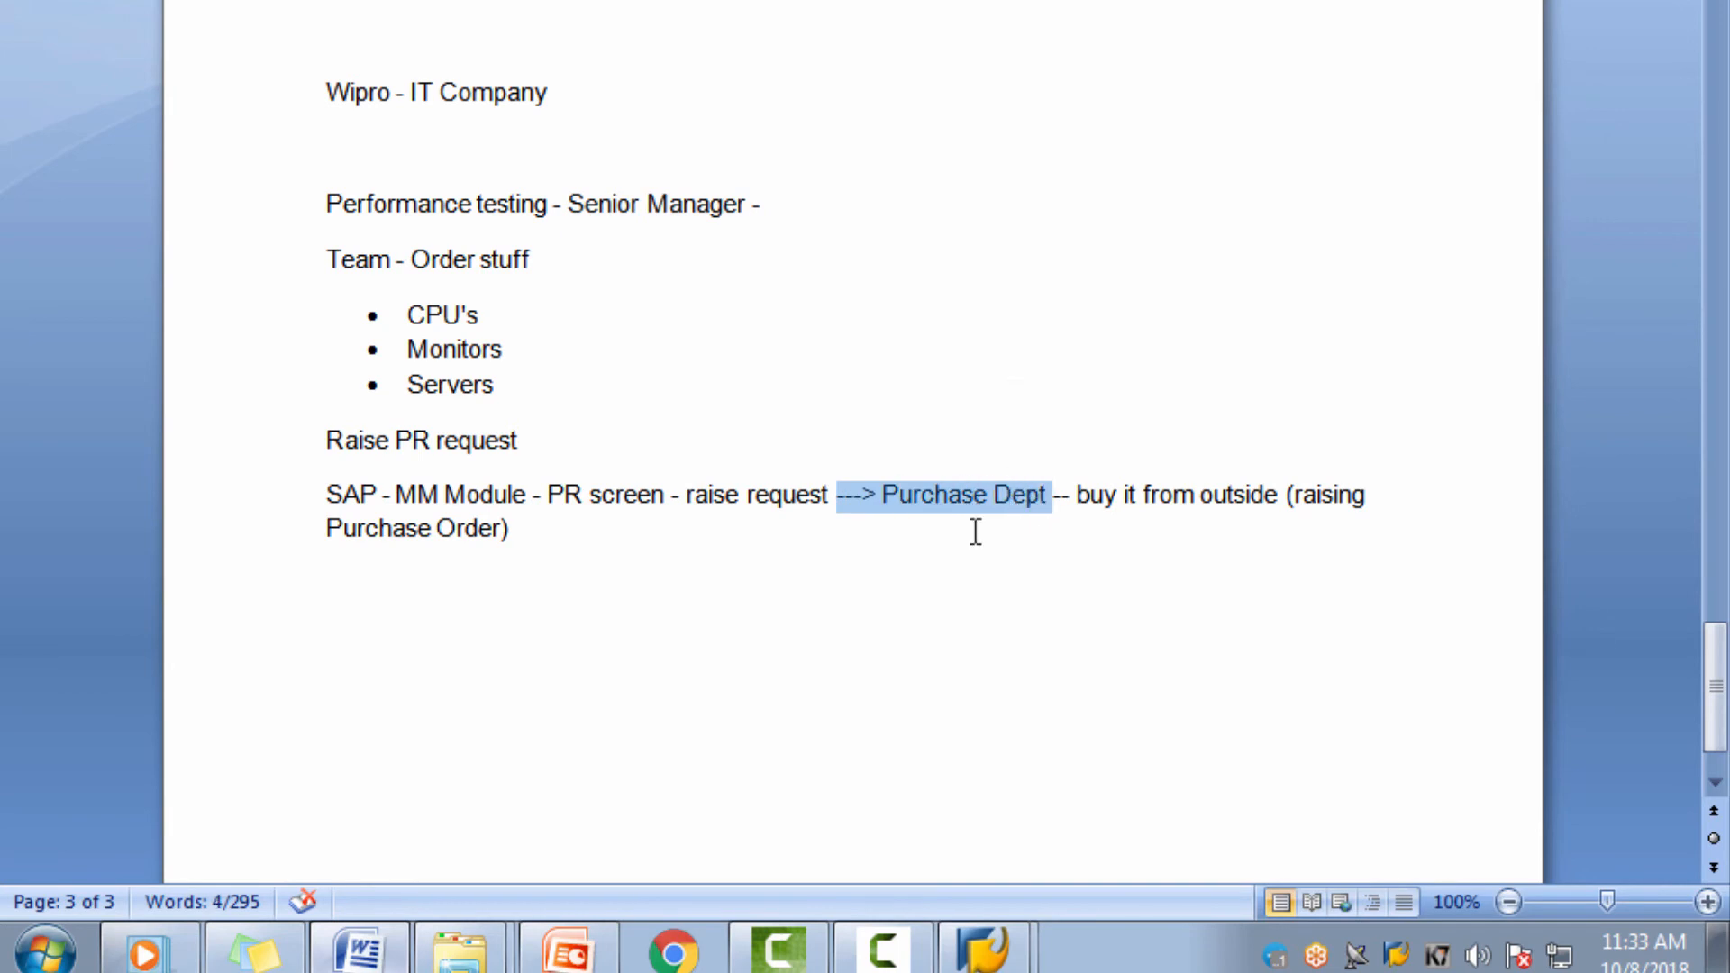
click(610, 528)
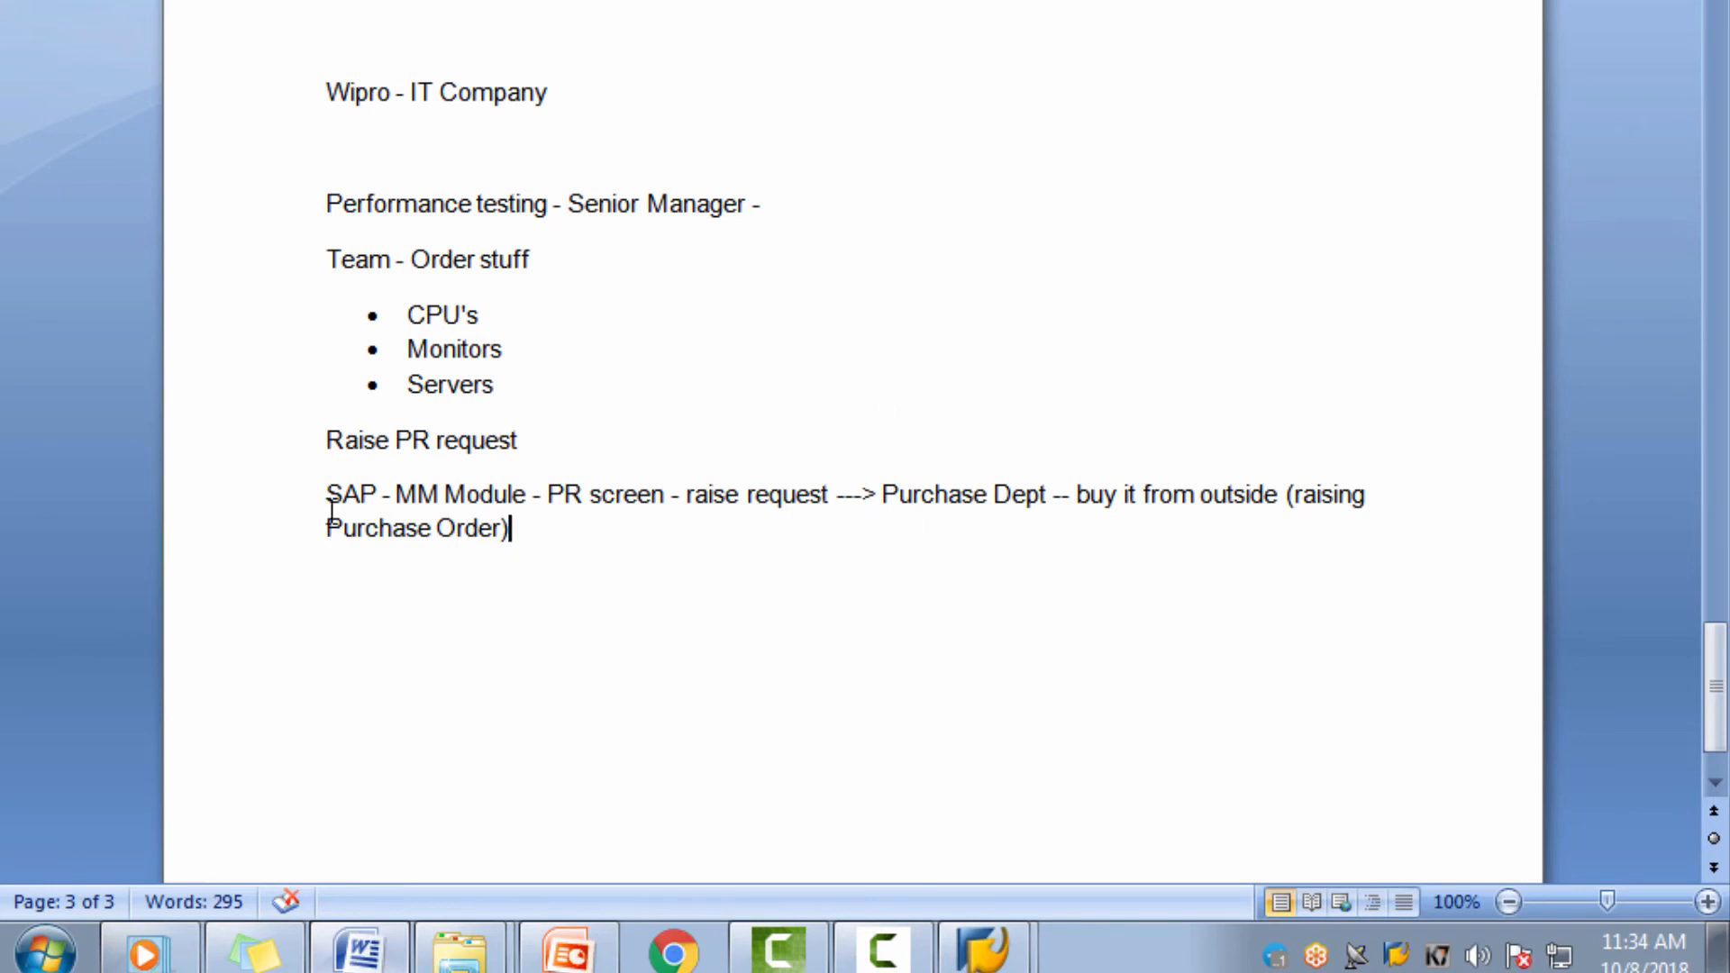
Step: Select the parts of the SAP - MM Module line from "SAP" to "Purchase Dept" to review the request flow
drag(327, 493, 834, 510)
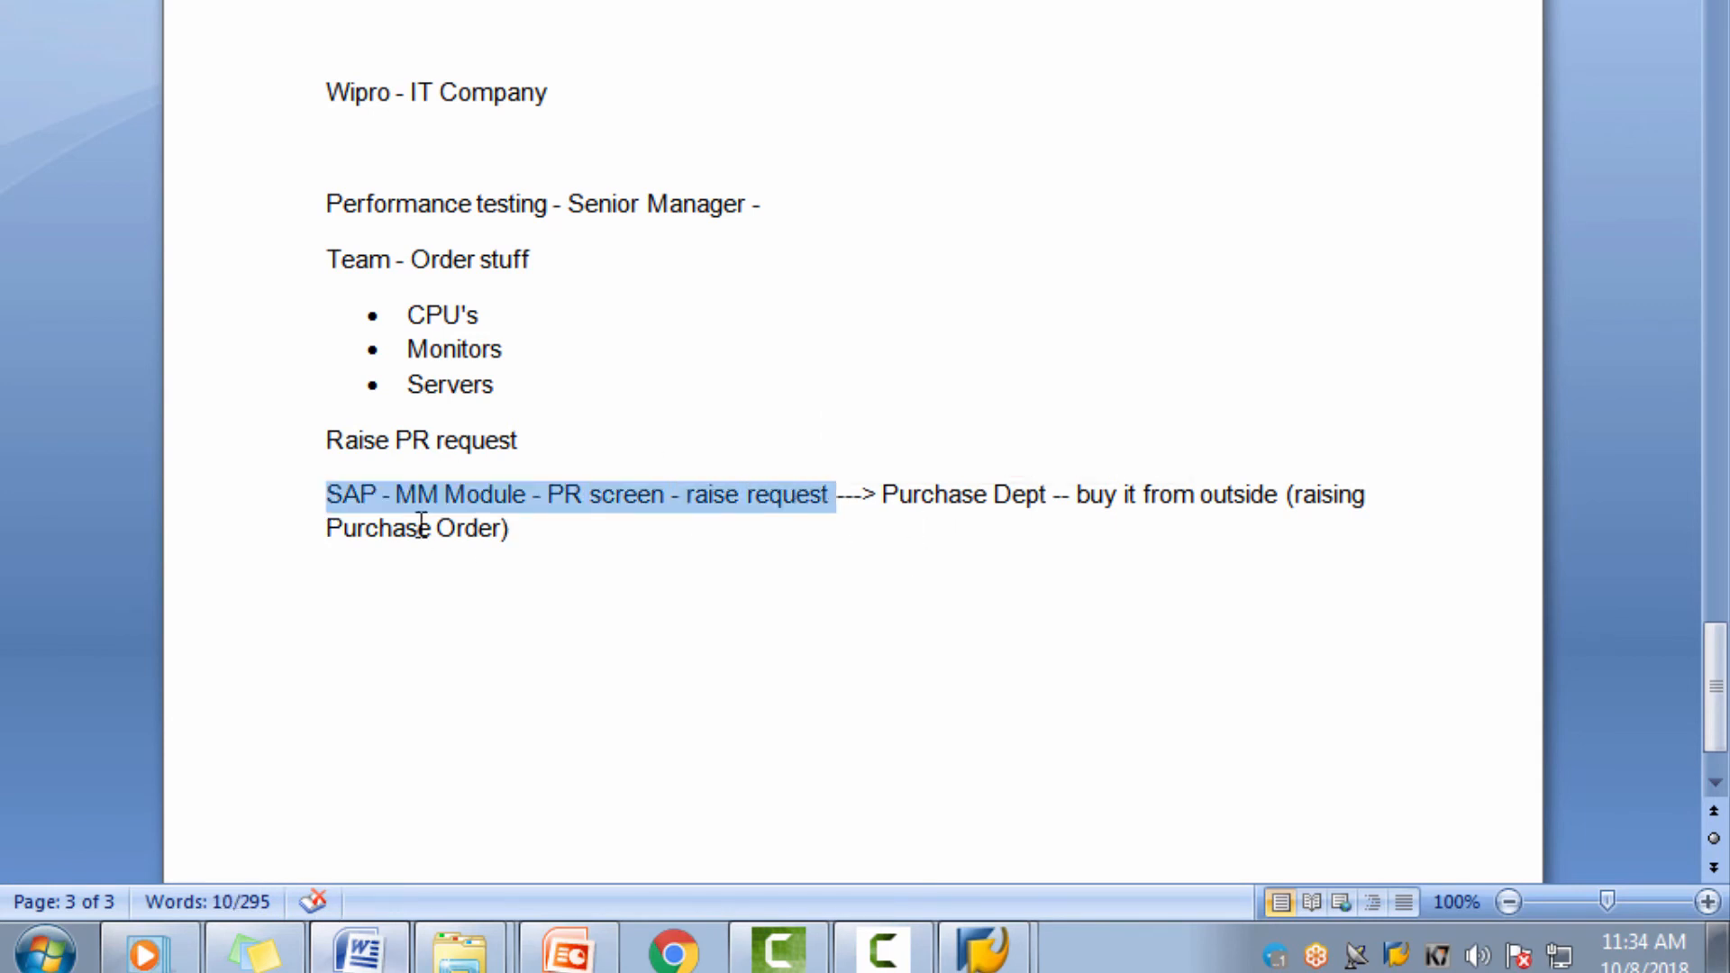
click(412, 496)
drag(412, 496, 946, 530)
click(566, 495)
click(711, 495)
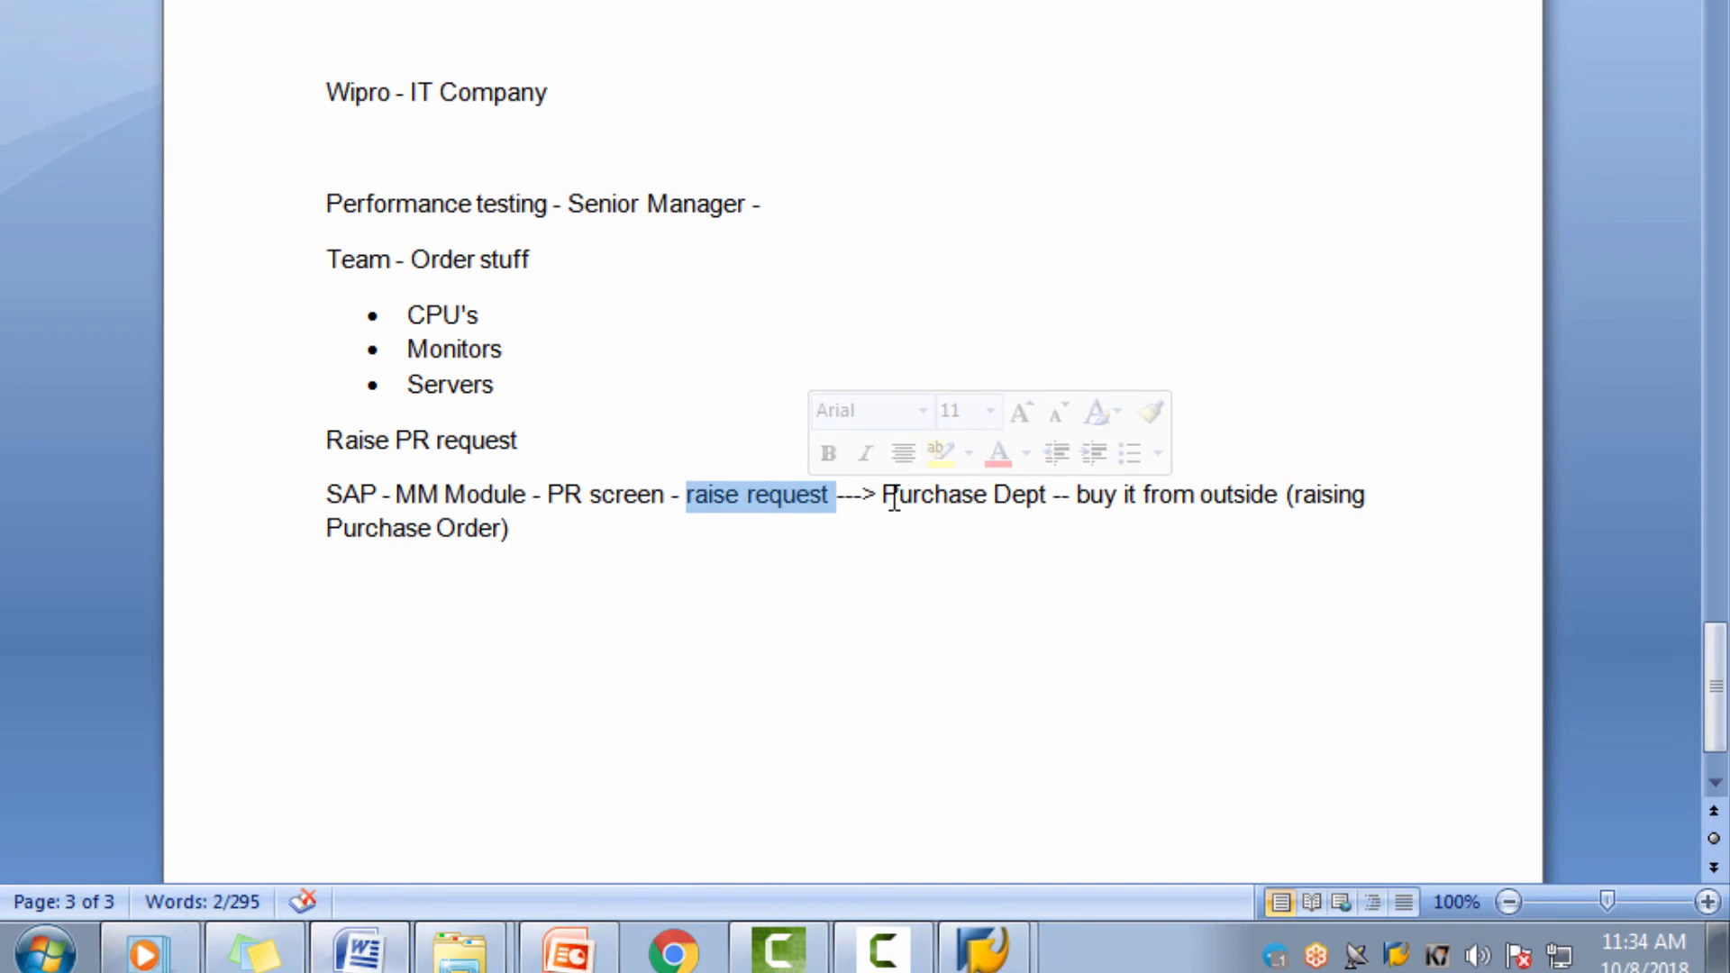
drag(893, 501, 1007, 502)
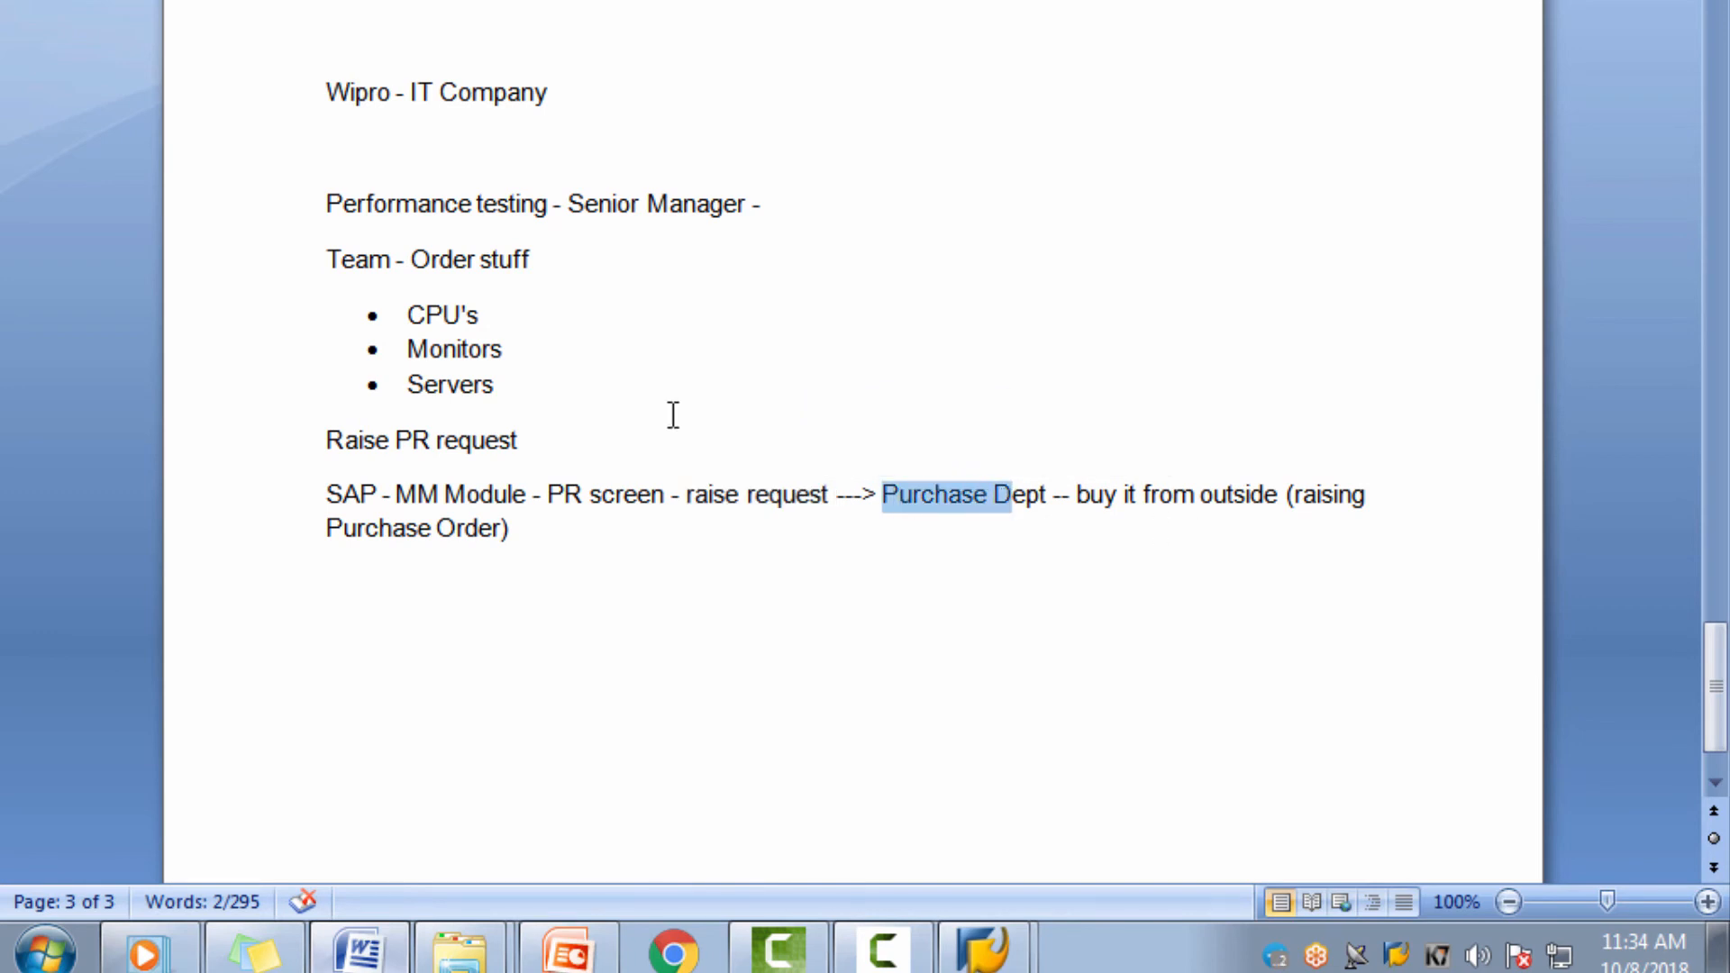
Step: Switch to the PowerPoint slide and select "internal document" and "specifically it remains within the organization" in the second bullet
key(alt+Tab)
key(alt+Tab)
key(alt+Tab)
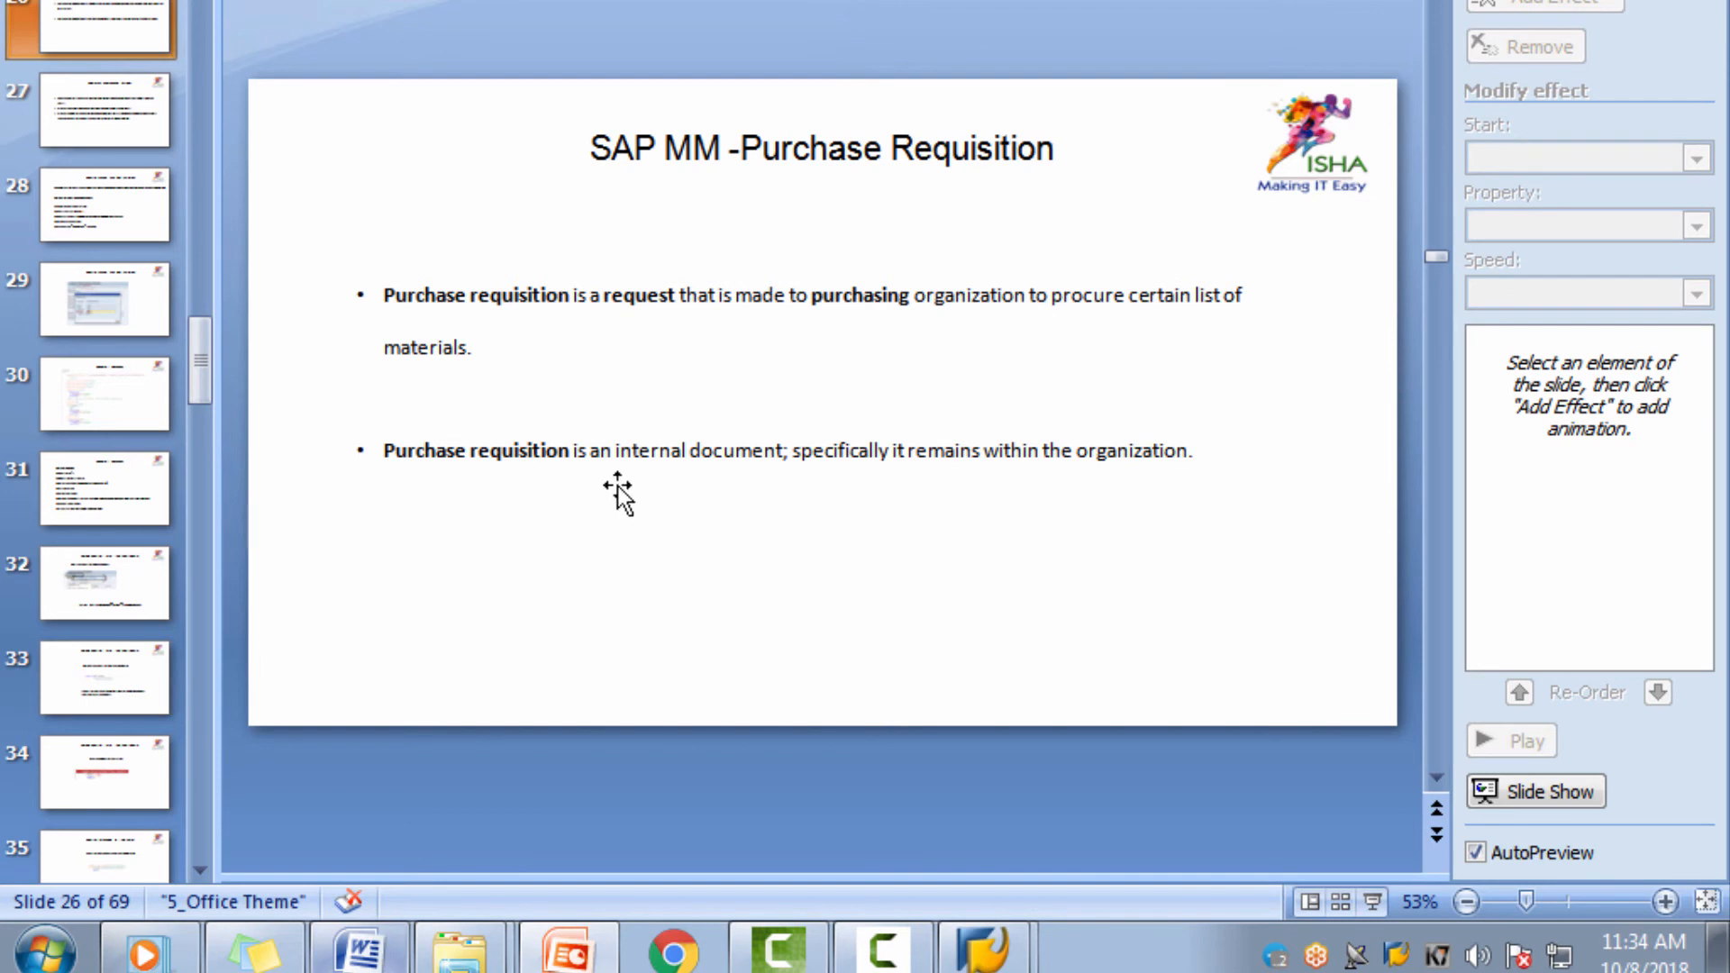
drag(783, 452, 617, 450)
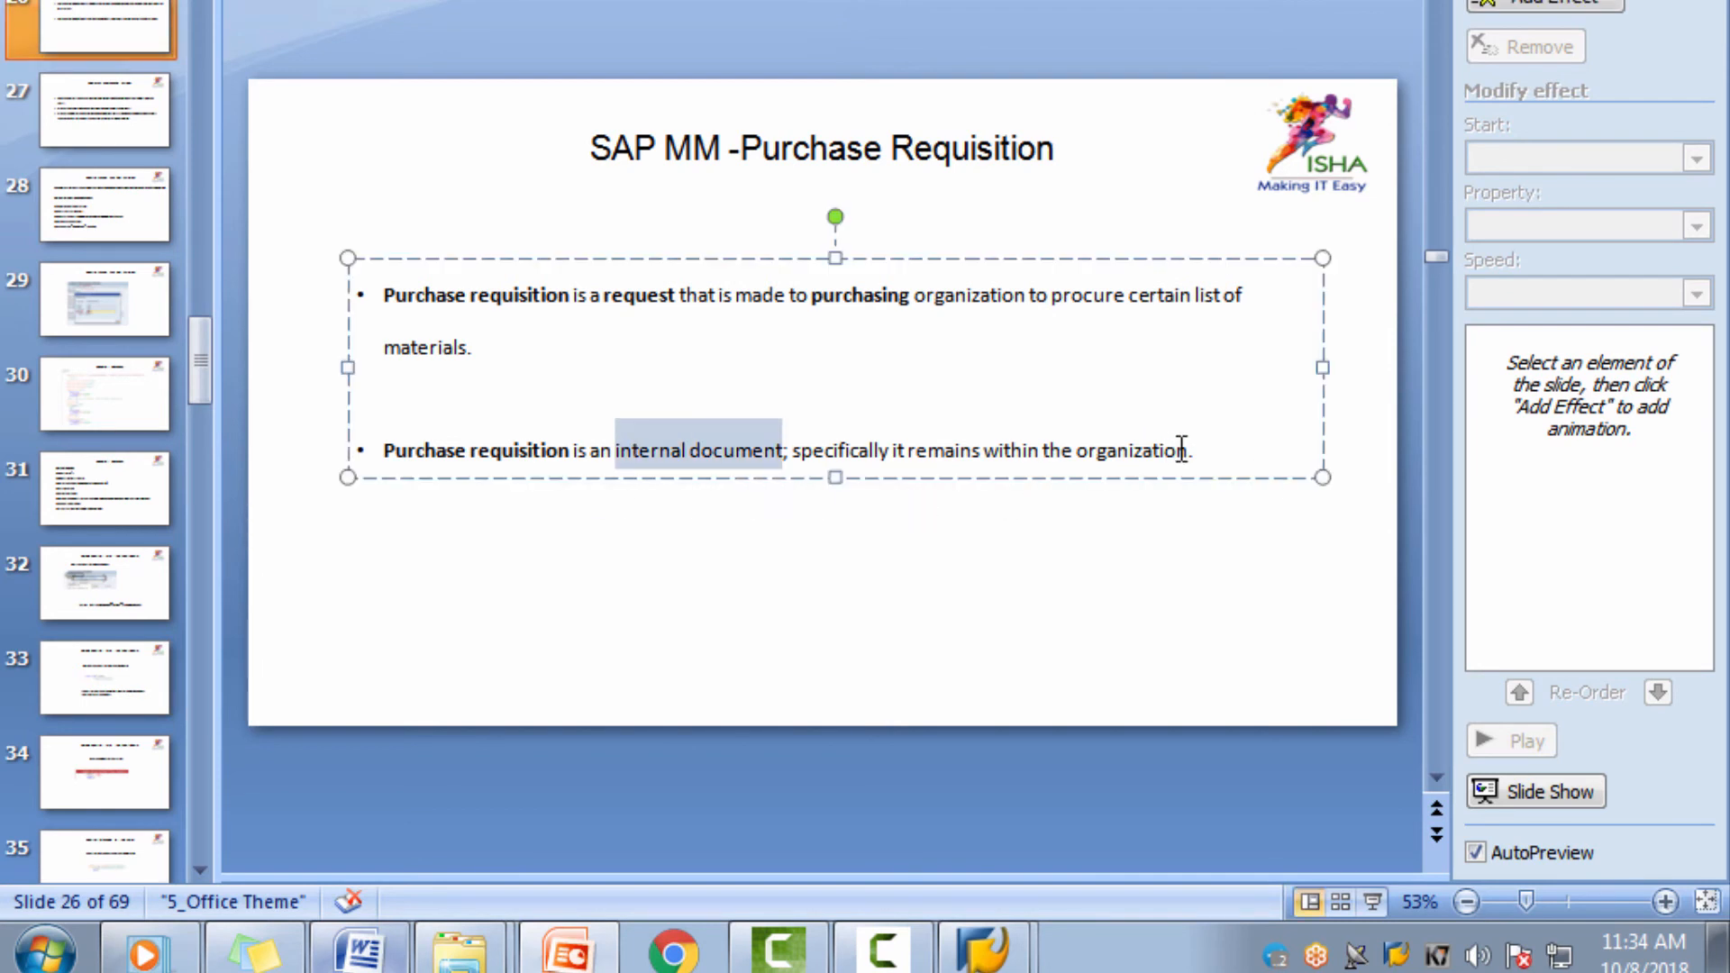
drag(1181, 448, 819, 419)
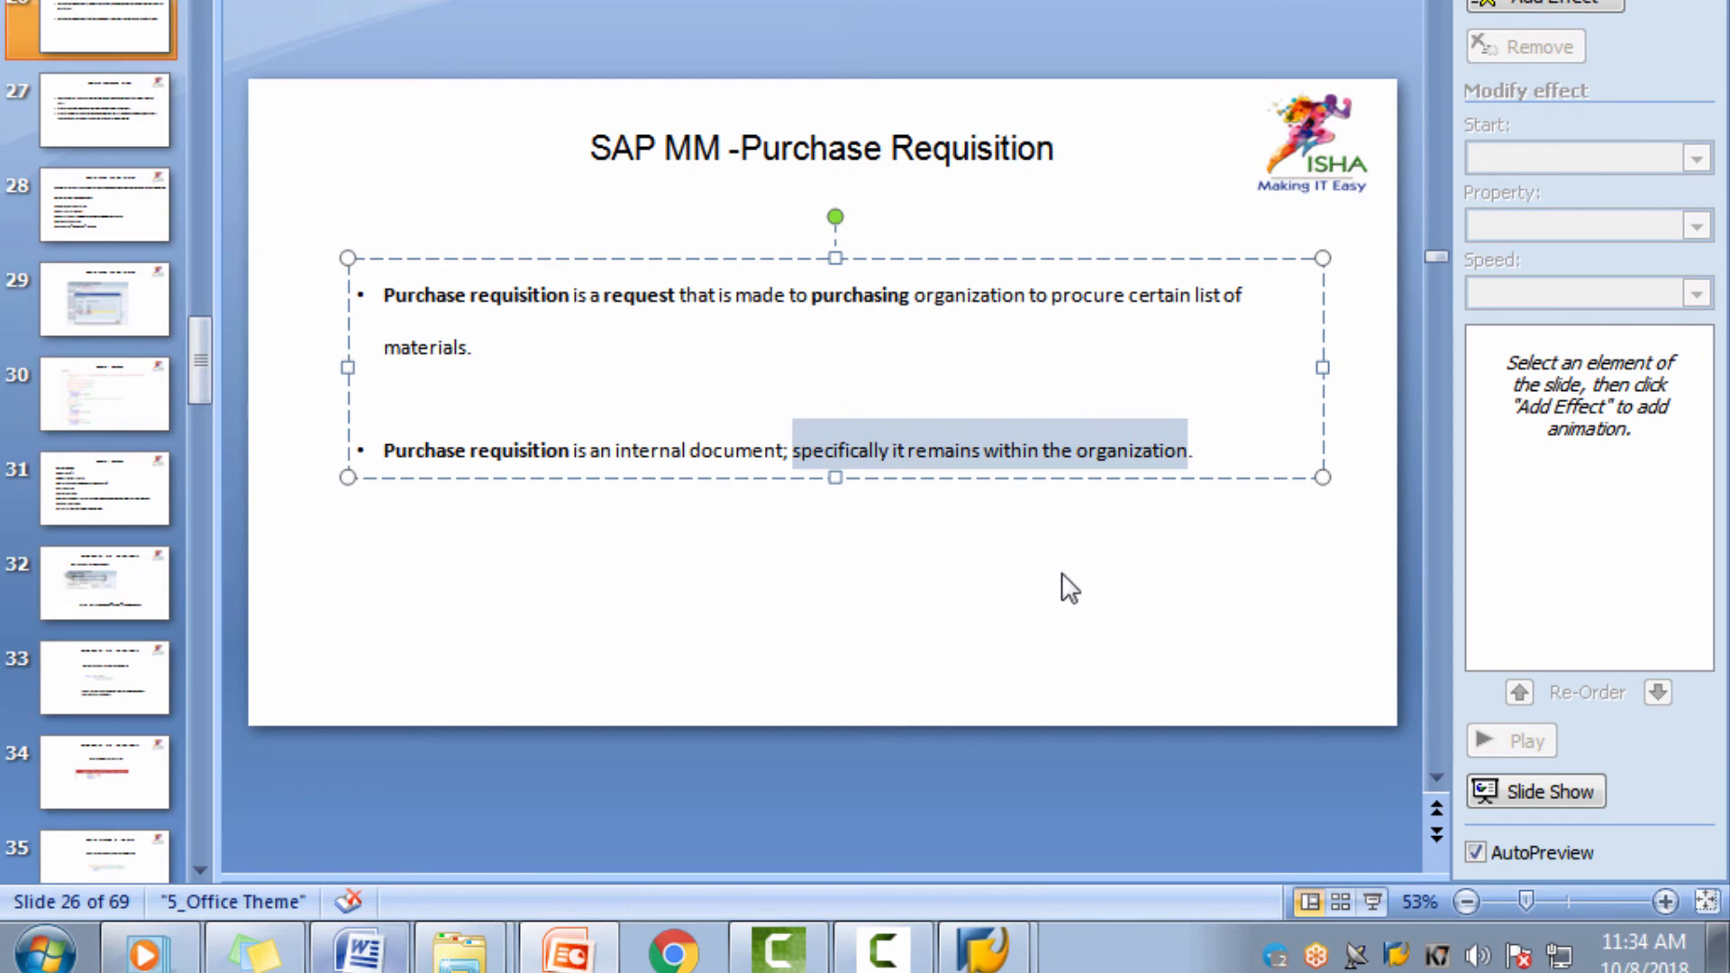
Step: In the Word document, select "Senior Manager", "Wipro" and "Purchase Dept" one after another, and return to the PowerPoint slide
key(alt+Tab)
drag(580, 202, 679, 200)
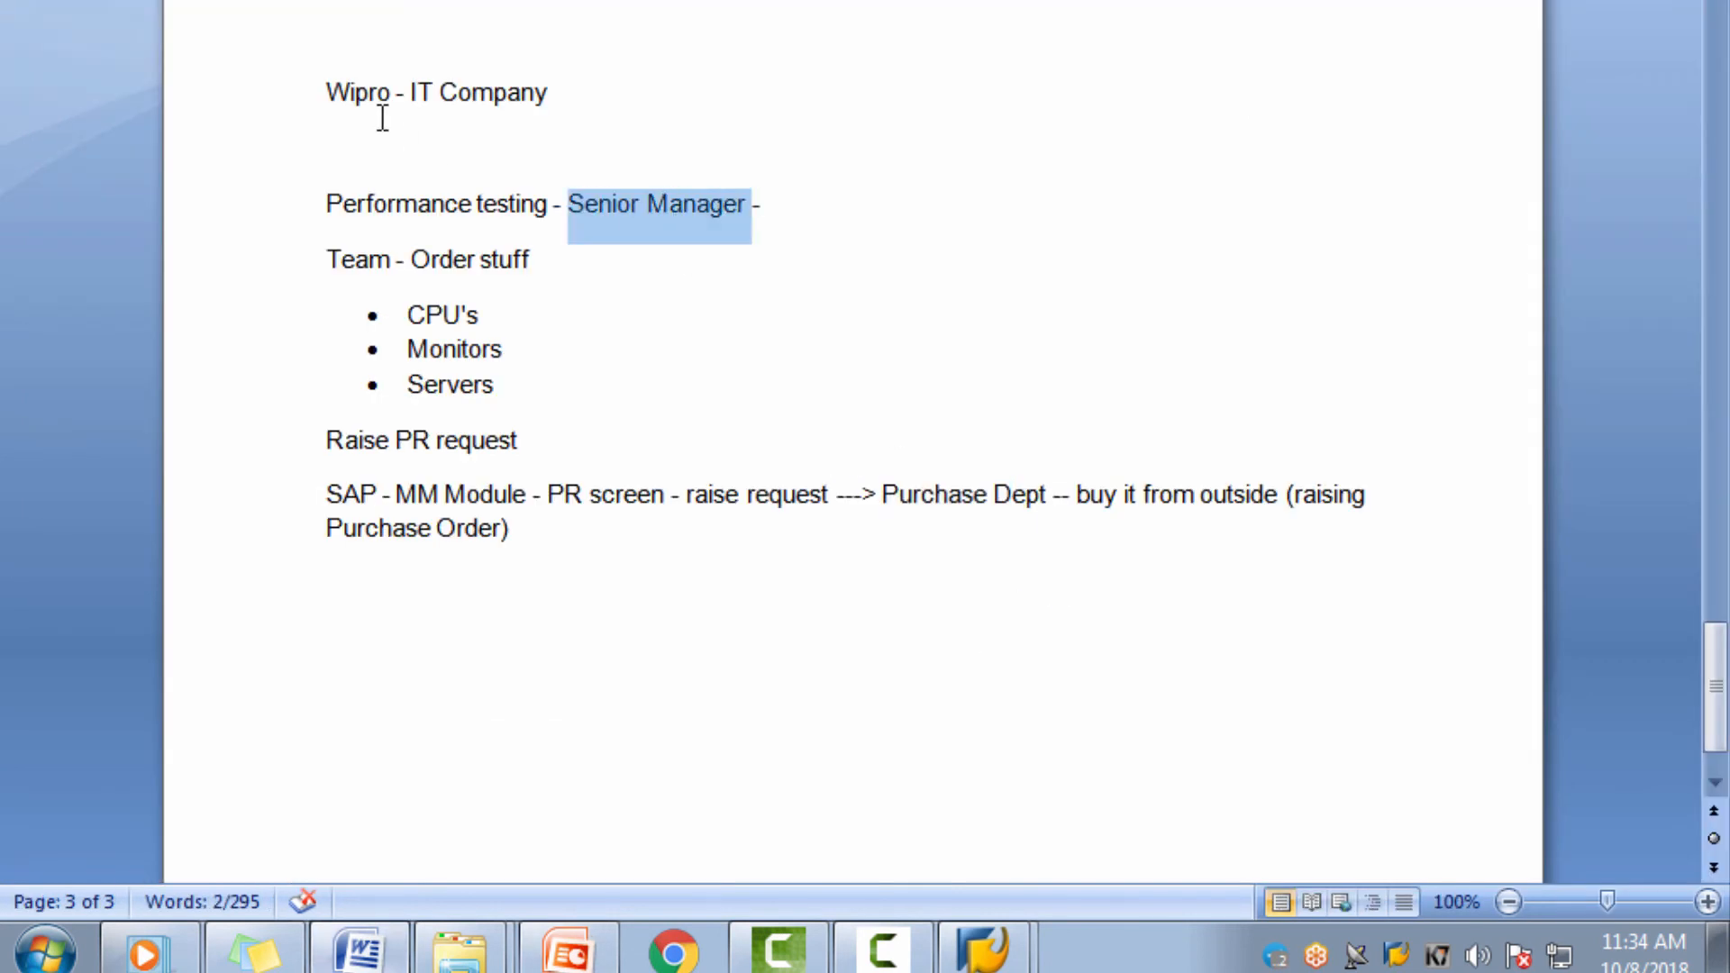
double_click(370, 90)
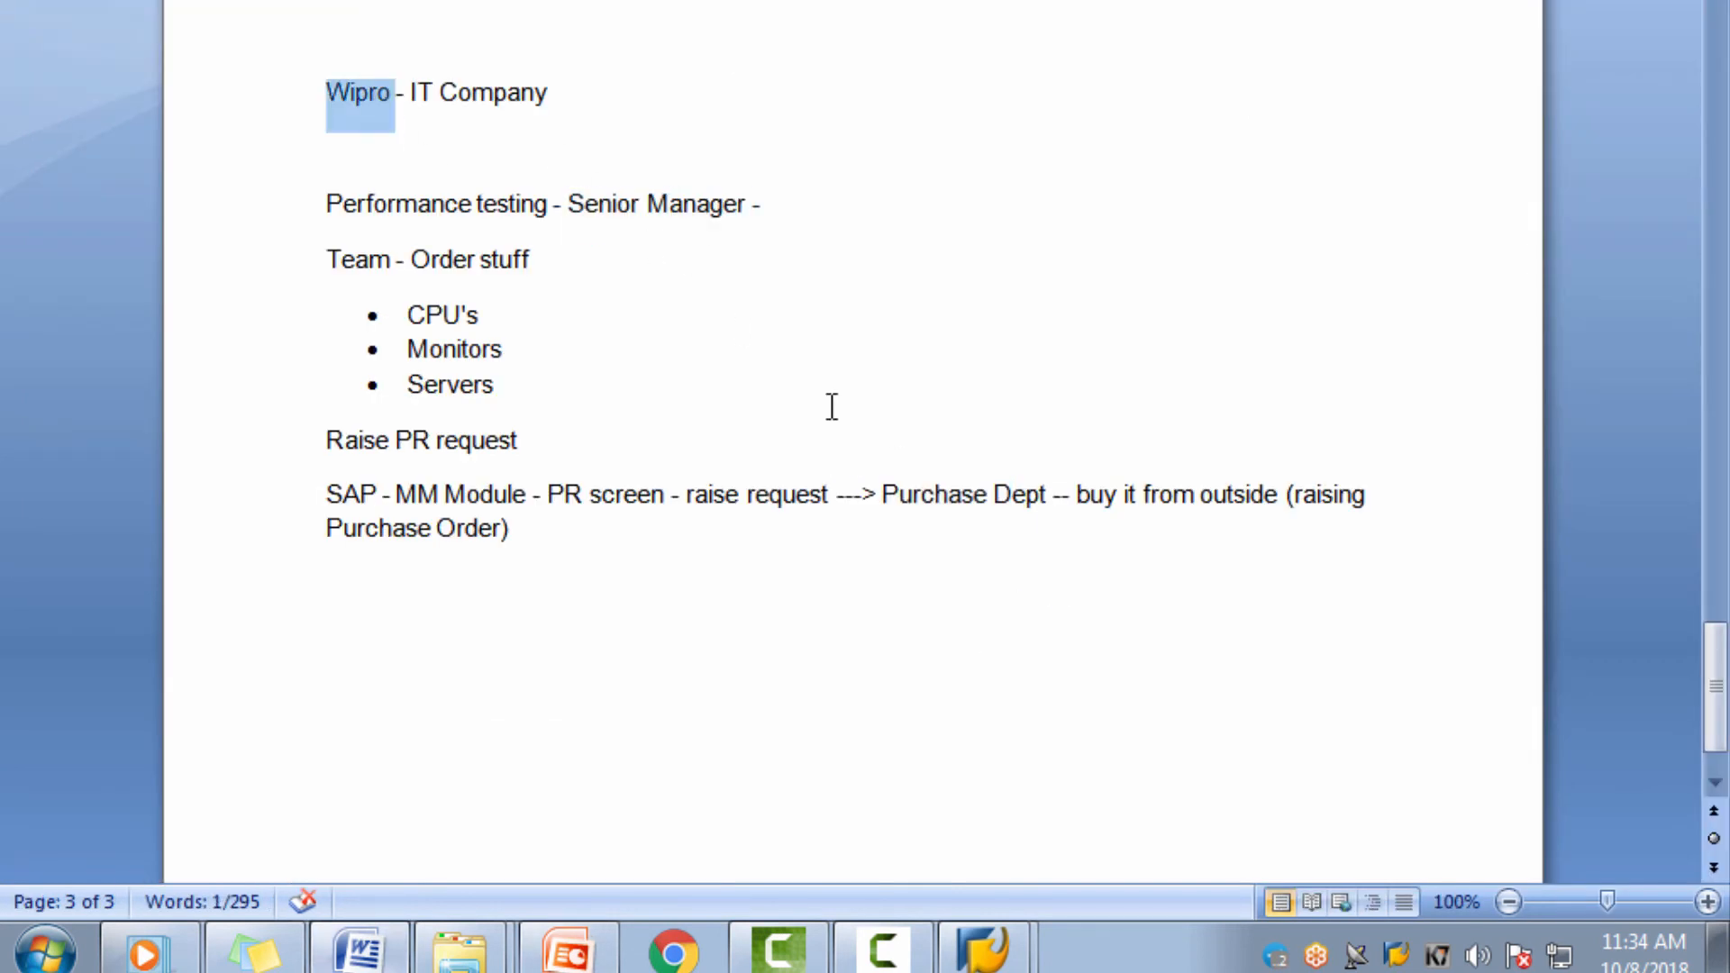
drag(884, 494, 1051, 494)
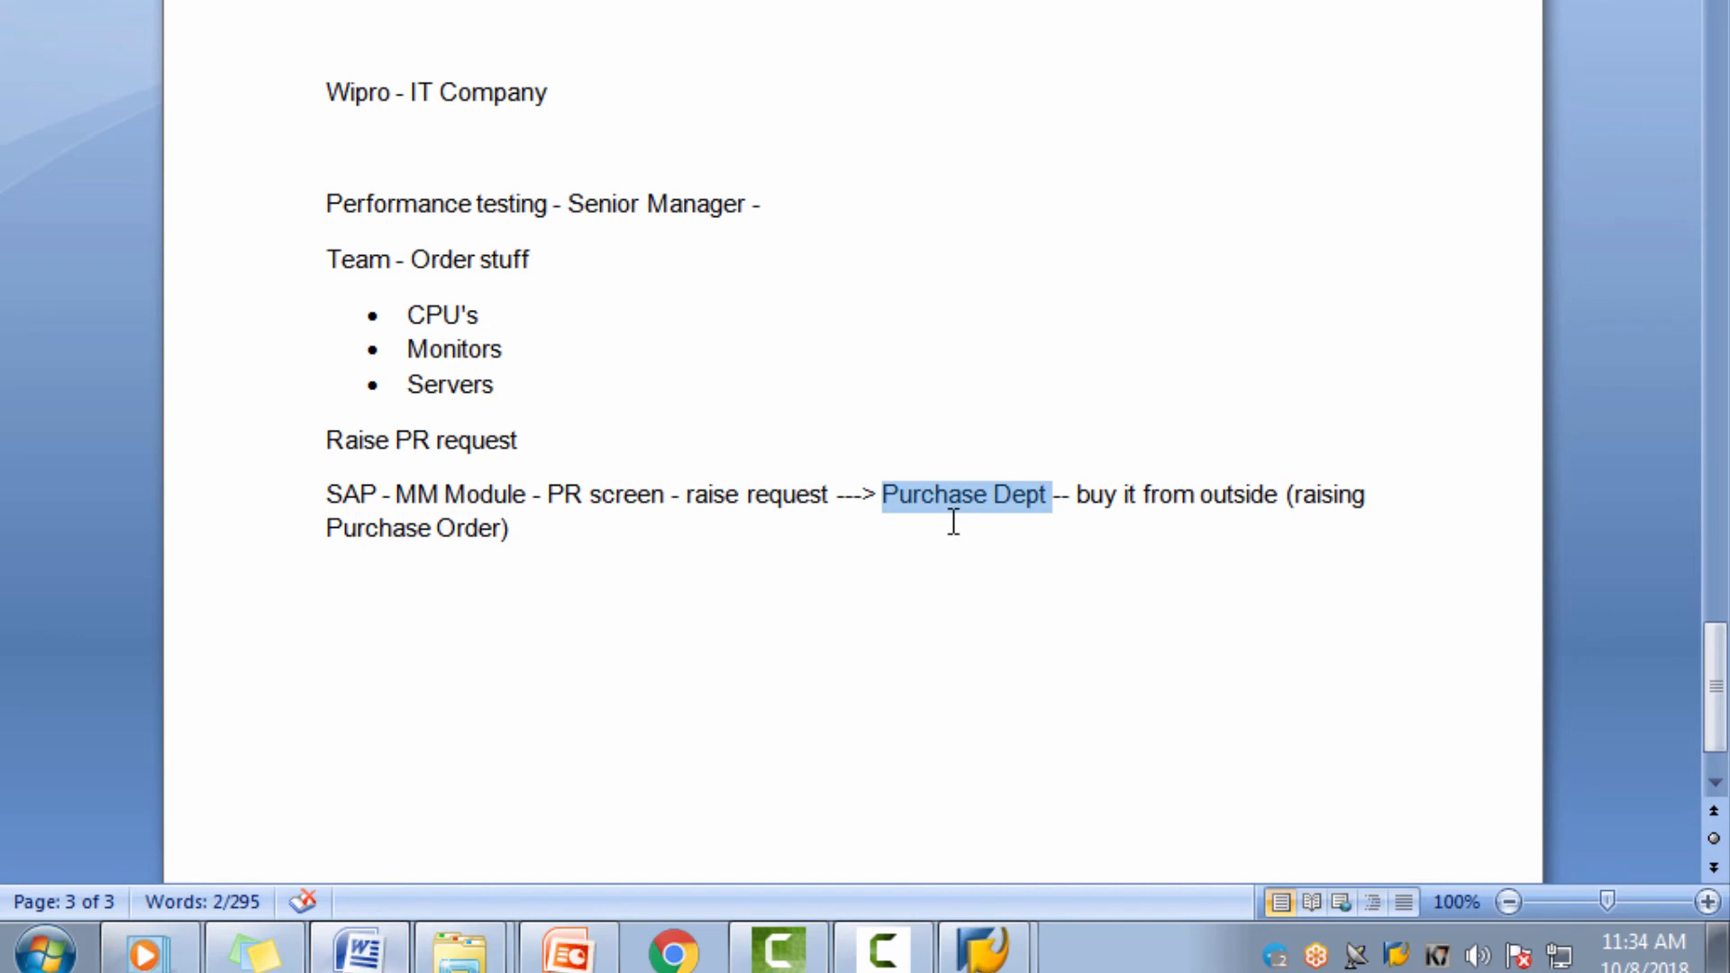
key(alt+Tab)
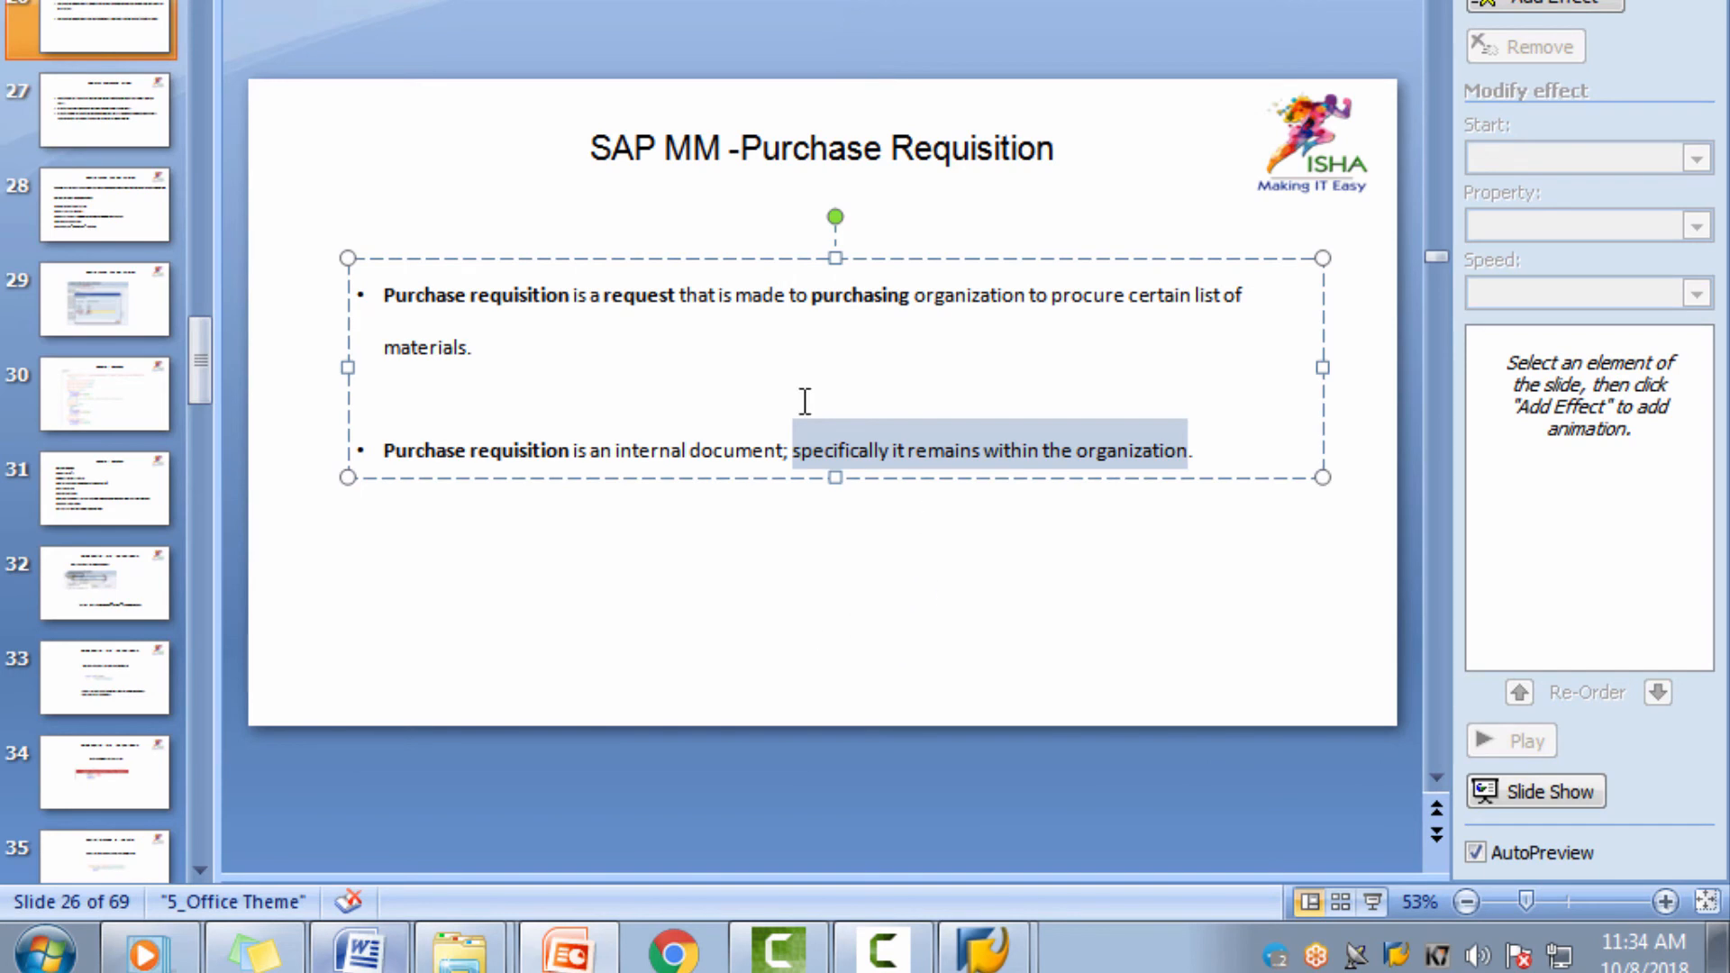
Step: Select "Purchase Requisition" in the slide title, switch to SAP and open Create under Logistics > Materials Management > Purchasing > Purchase Requisition
drag(743, 151, 1025, 248)
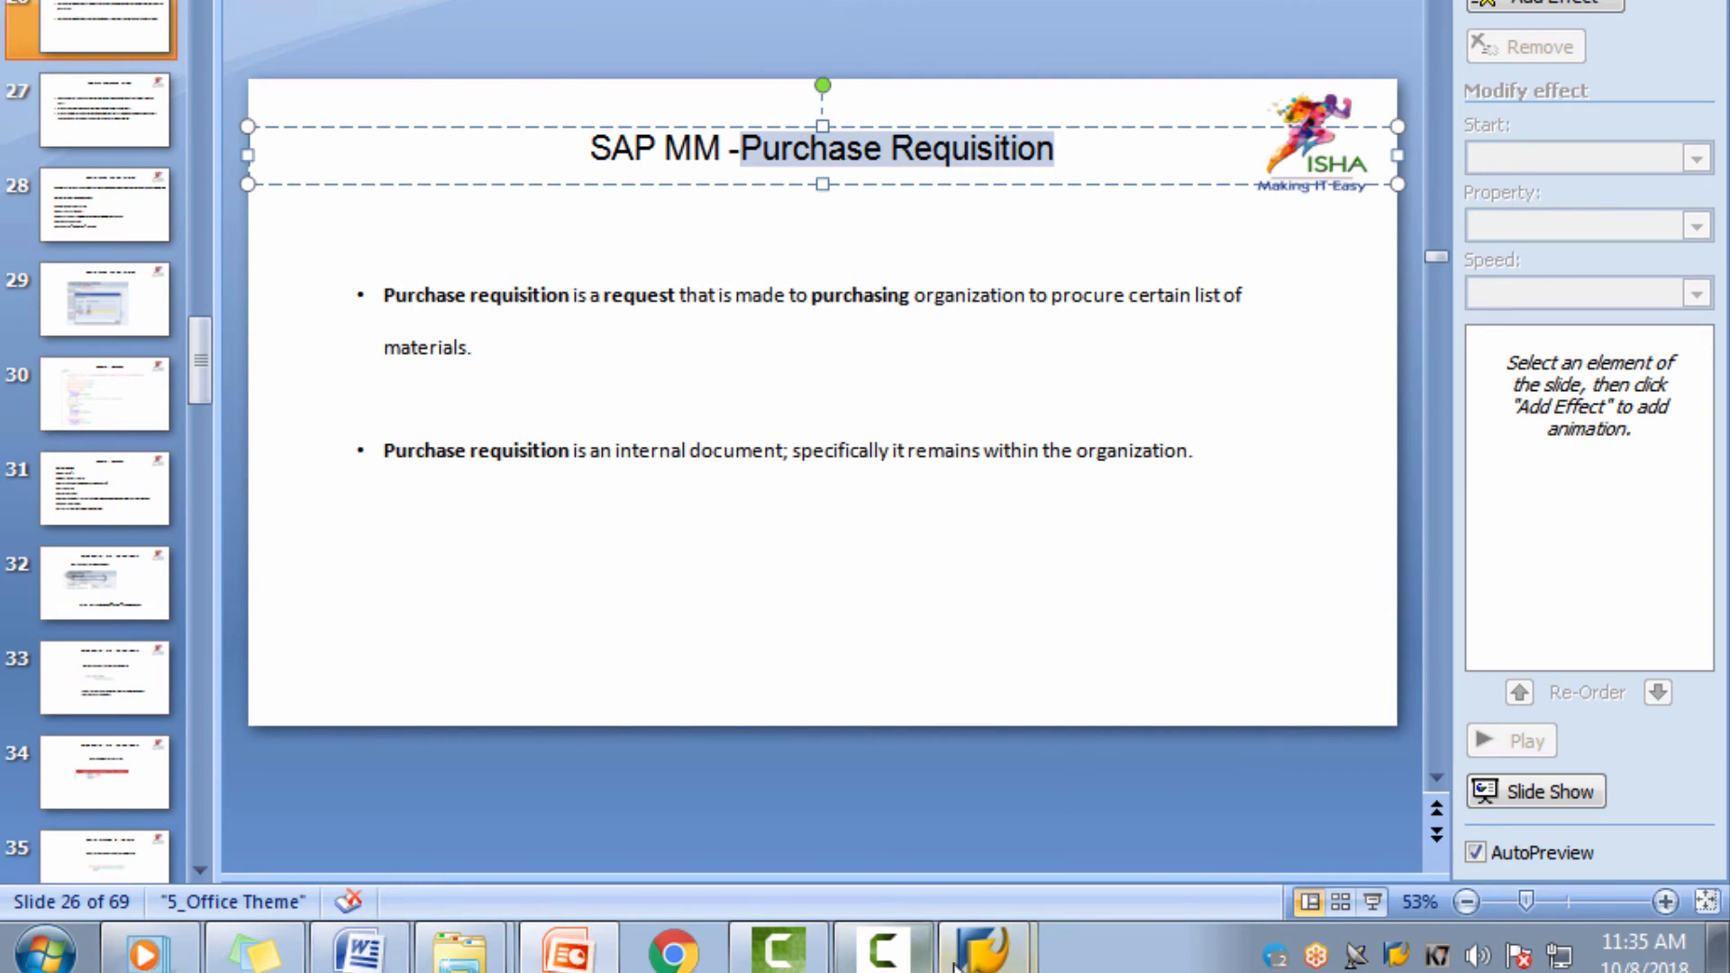
click(960, 872)
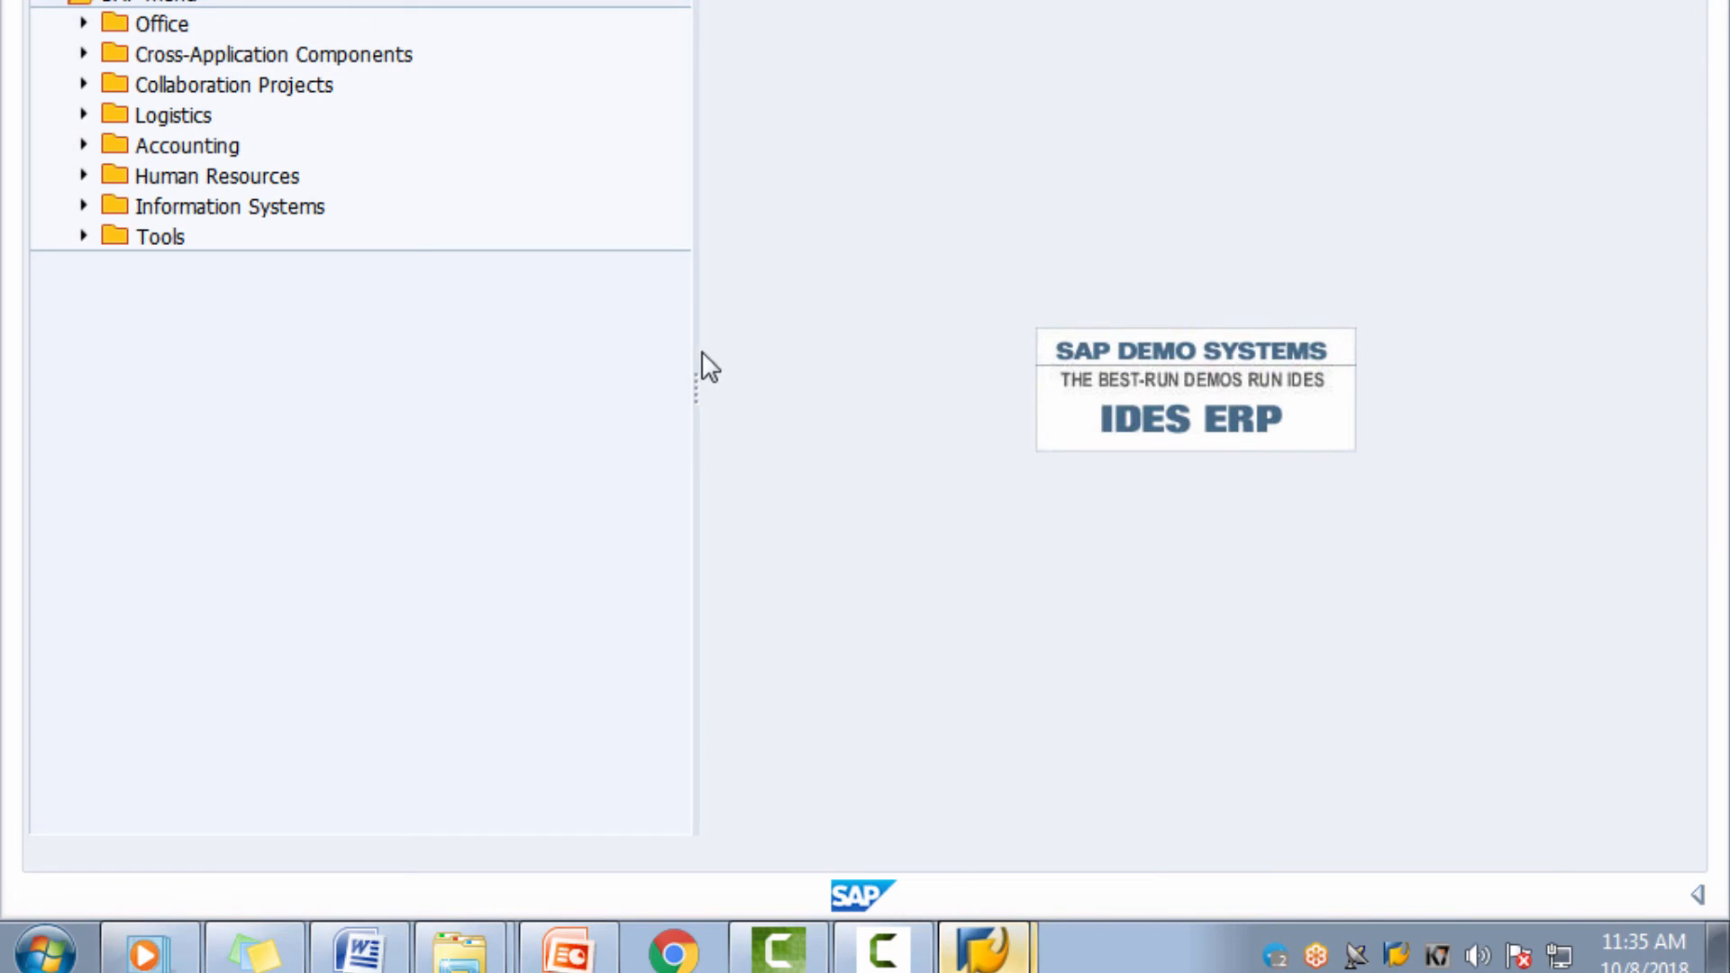
click(83, 116)
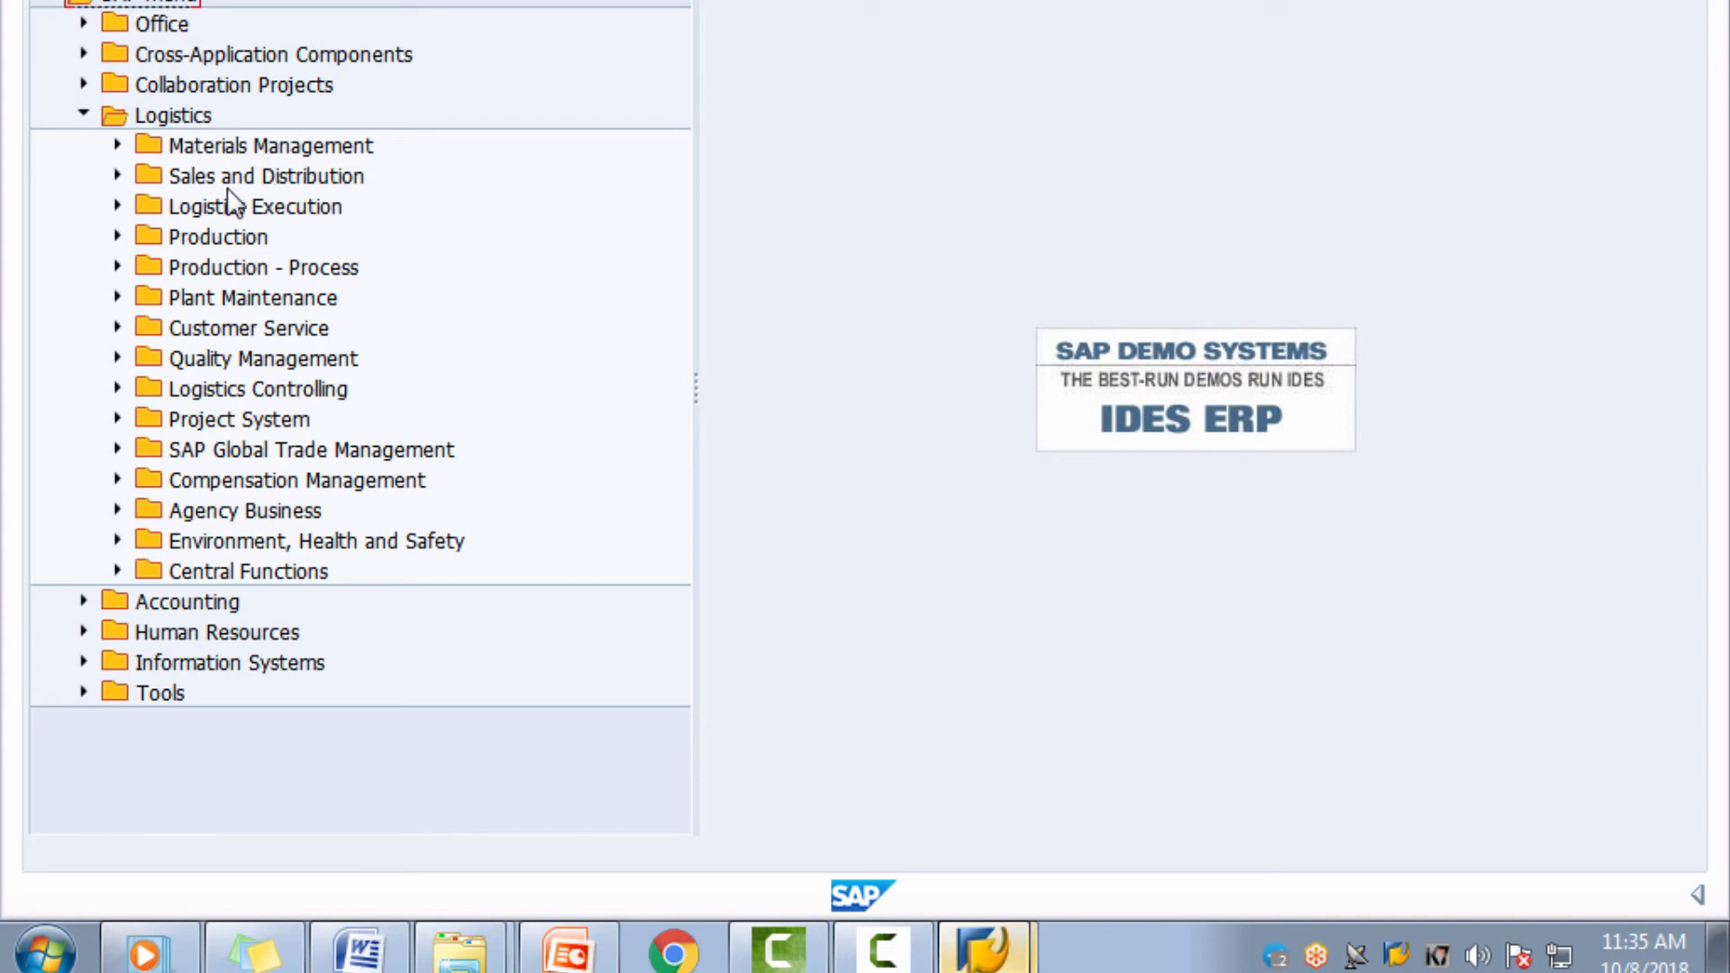
click(118, 147)
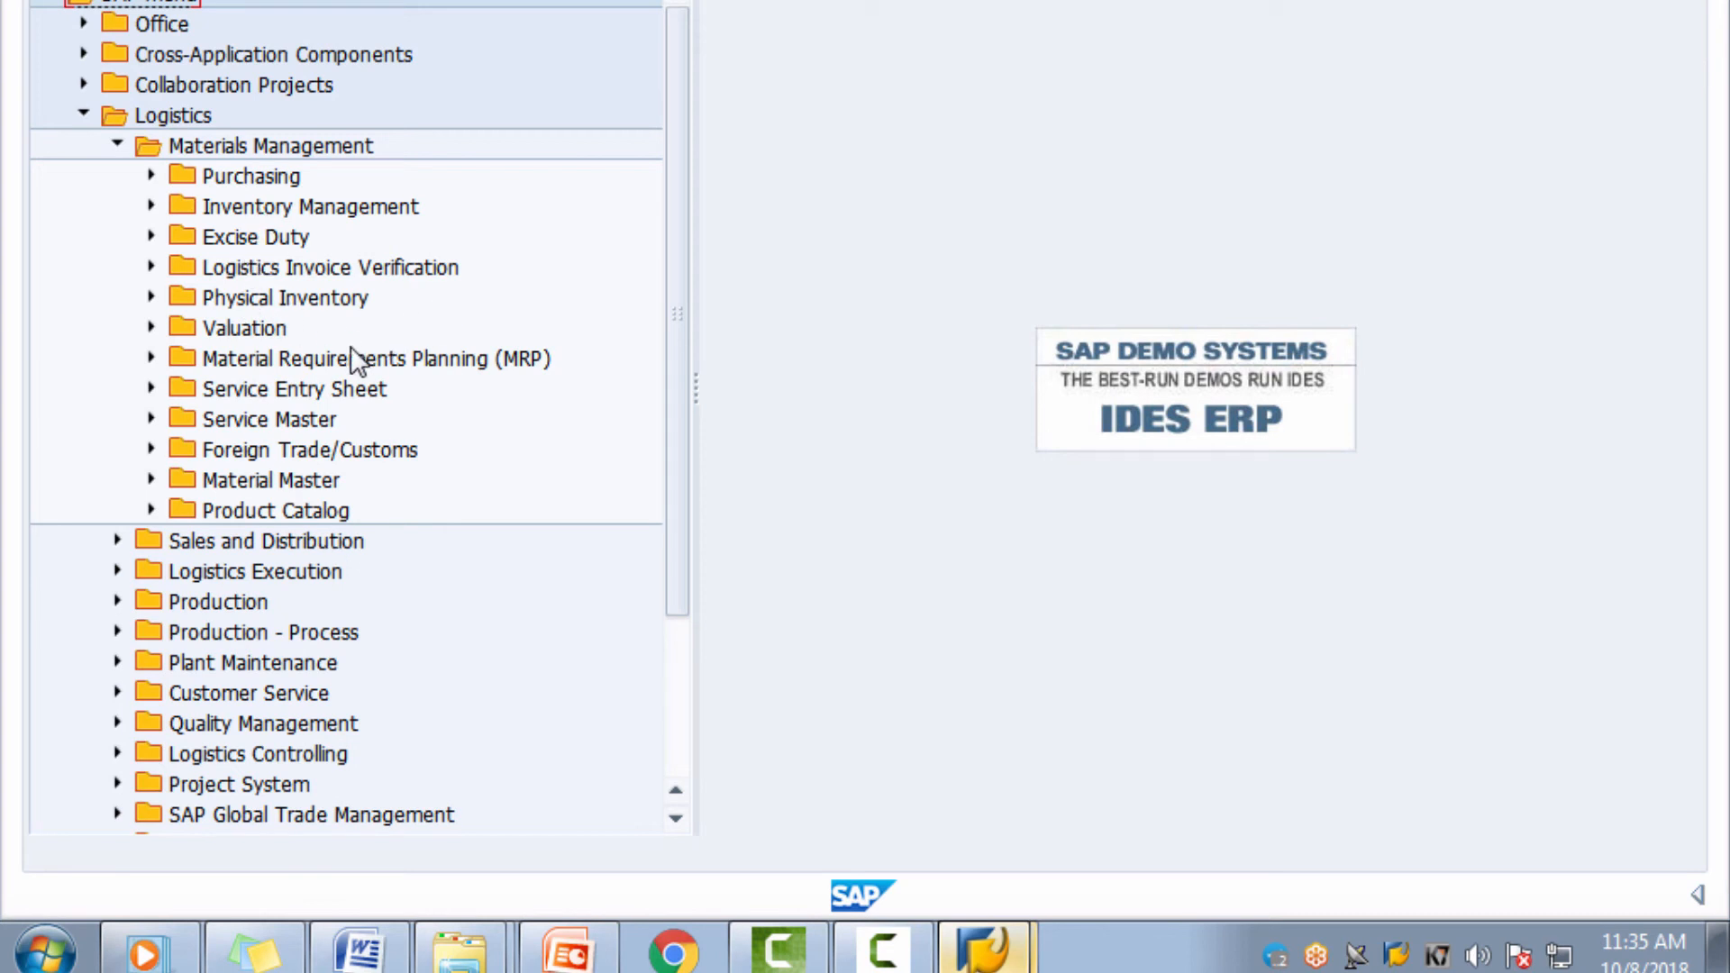
click(149, 178)
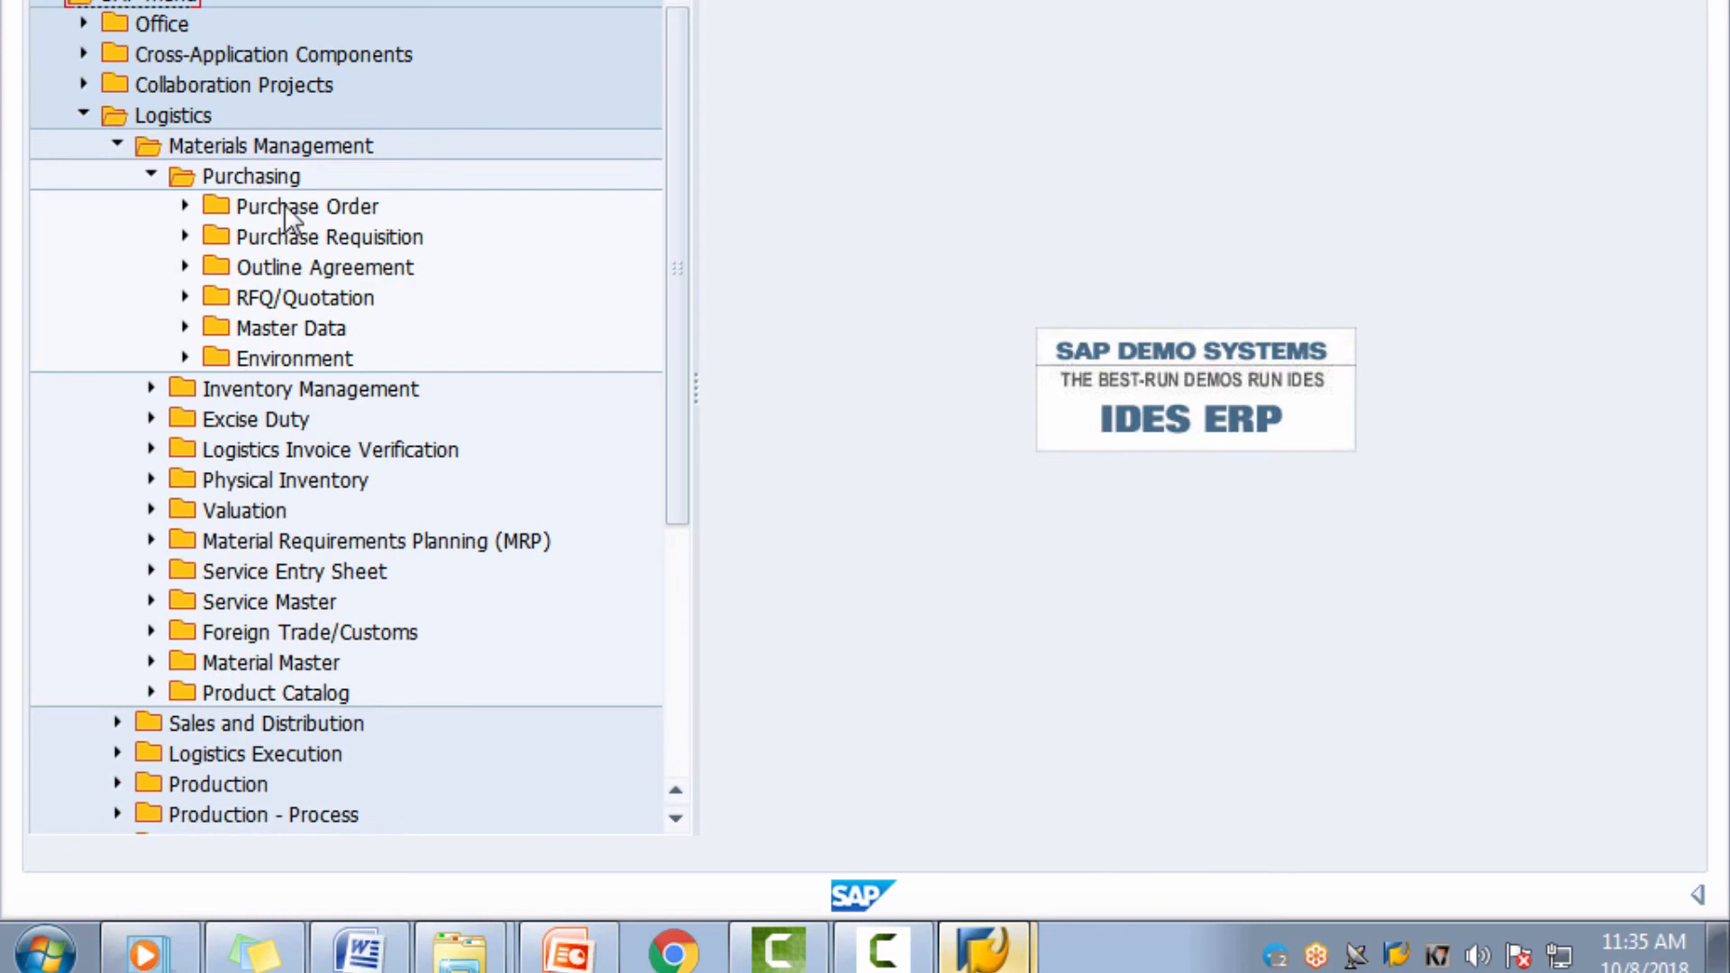
click(186, 237)
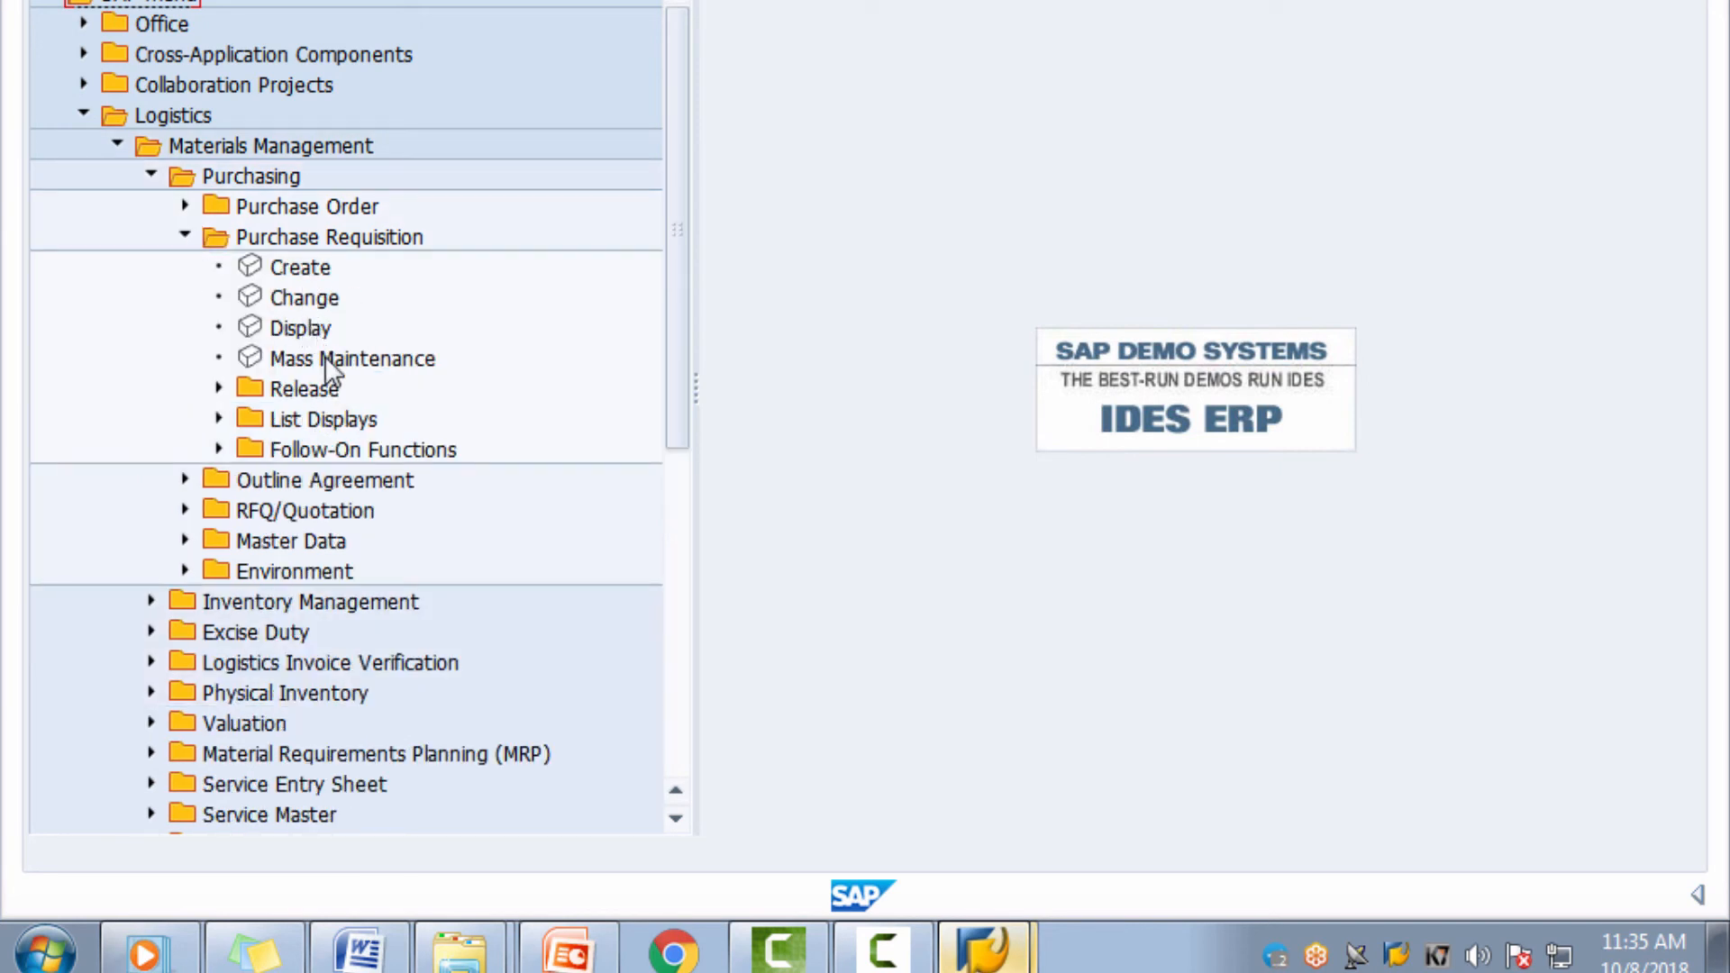
double_click(285, 264)
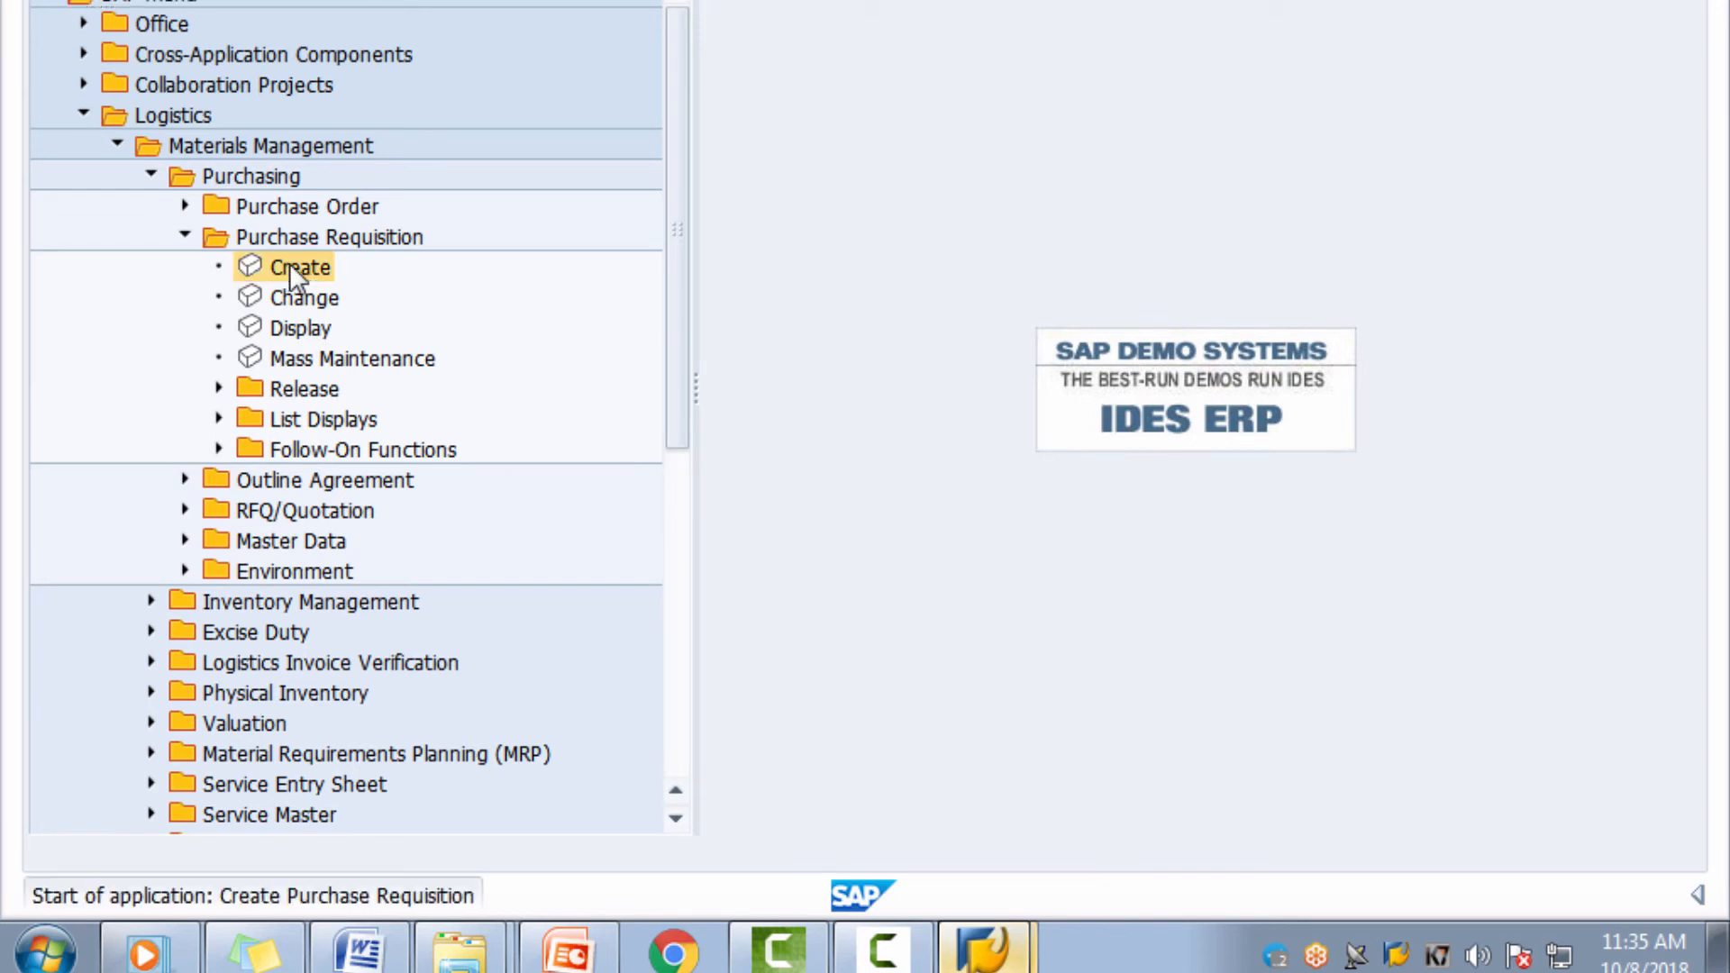
Step: Switch to the Word document and select "PR screen" in the SAP - MM Module line
key(alt+Tab)
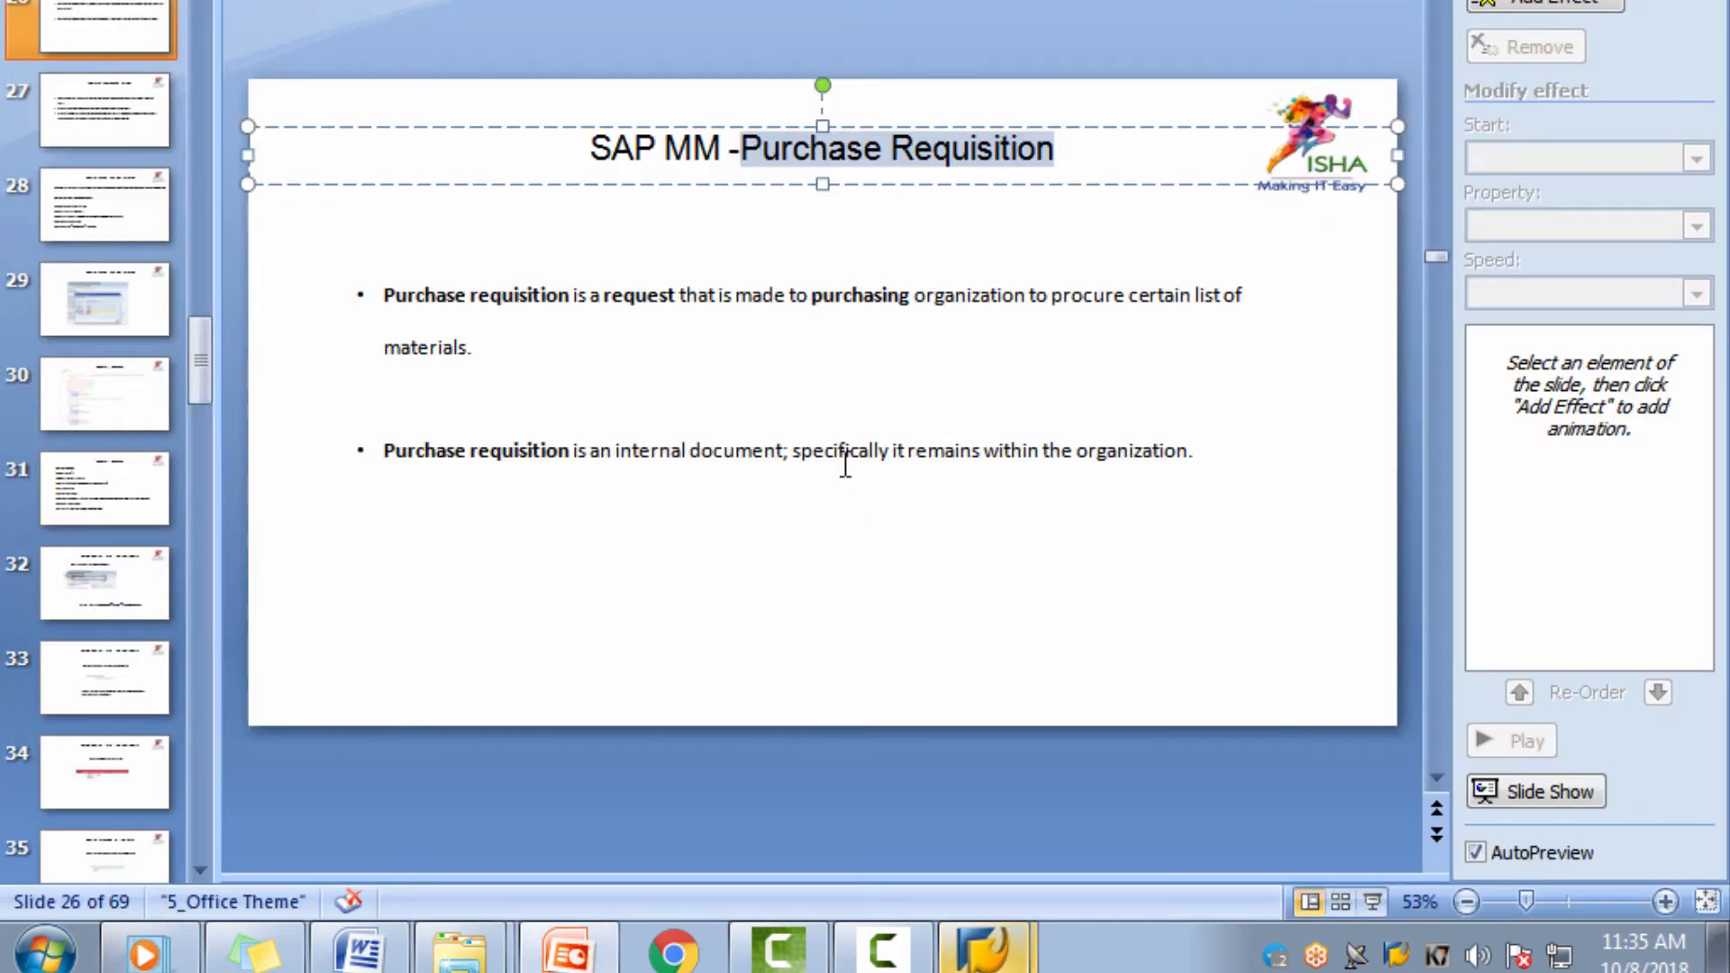
key(alt+Tab)
click(358, 951)
click(965, 533)
drag(548, 494, 671, 496)
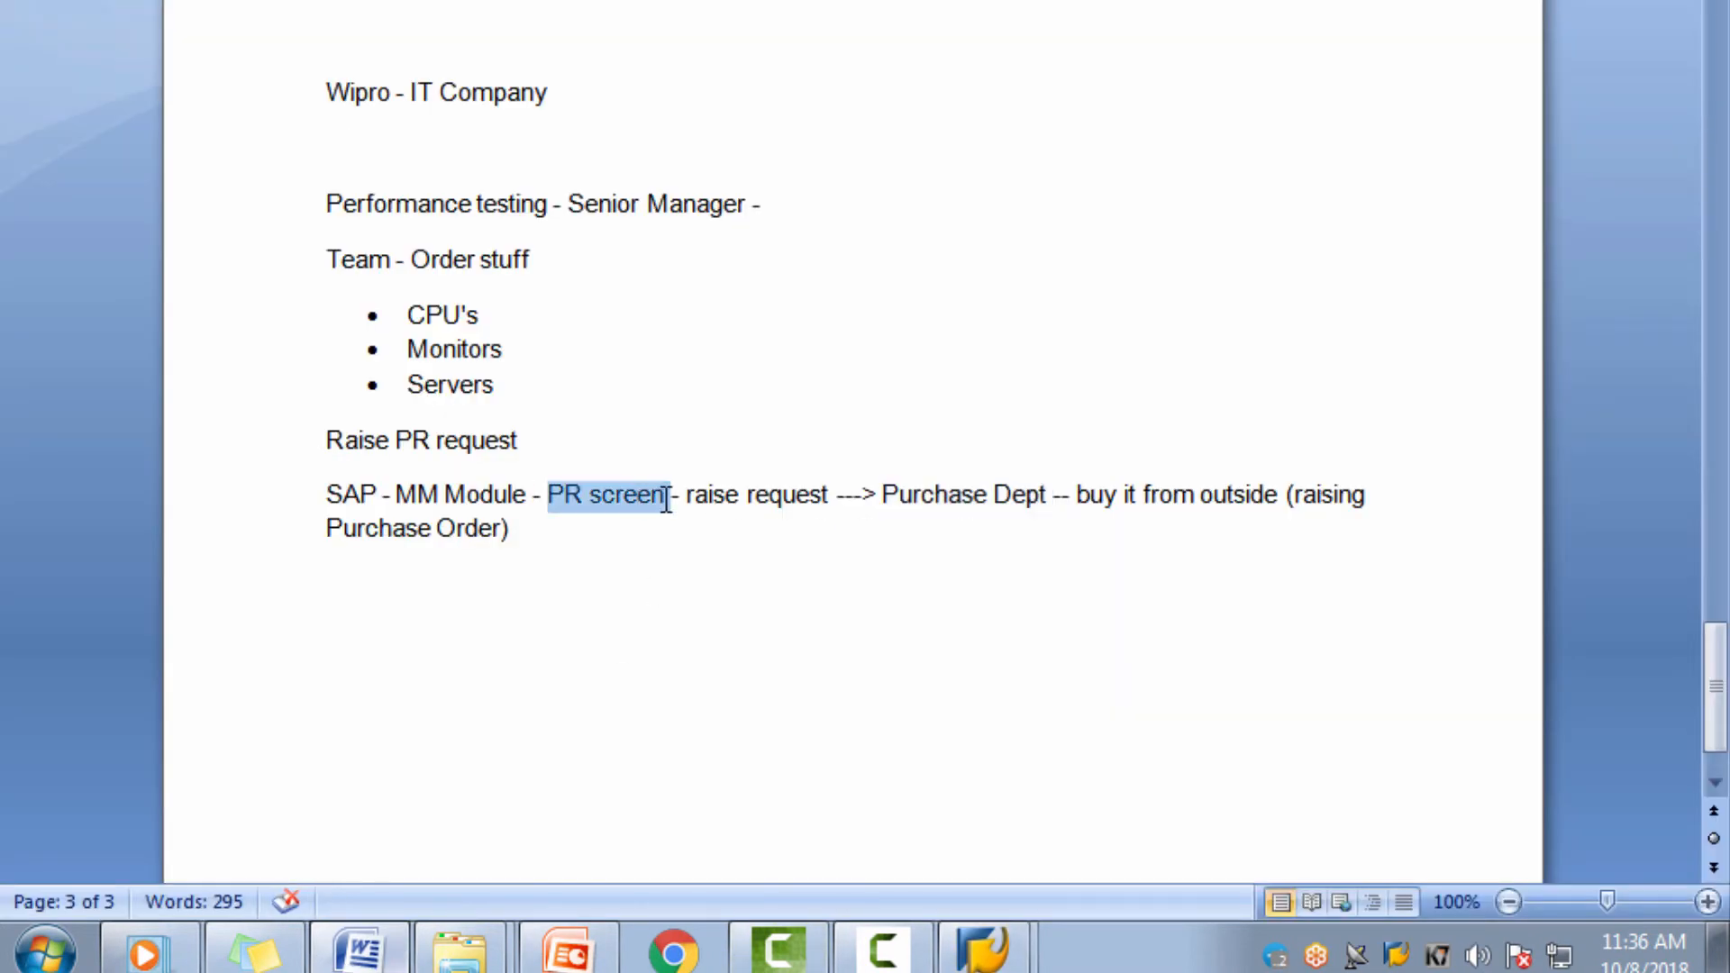
Step: View the purchase requisition screen in SAP, review the order items listed in the Word document, and return to SAP
key(alt+Tab)
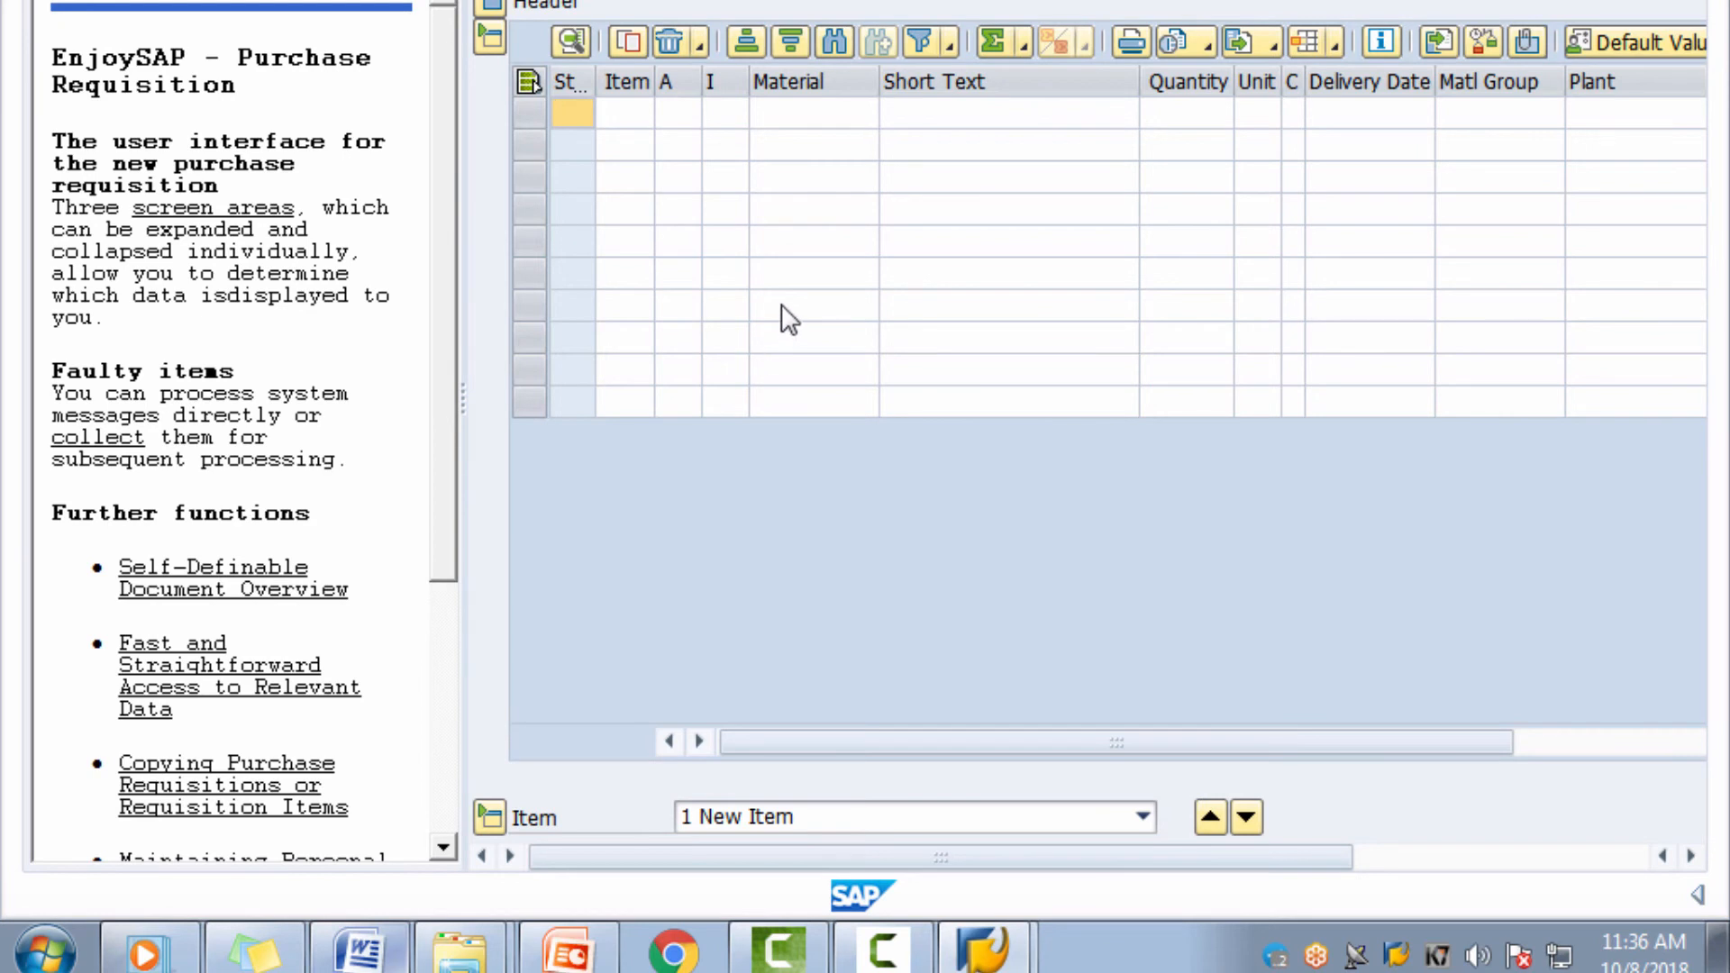
key(alt+Tab)
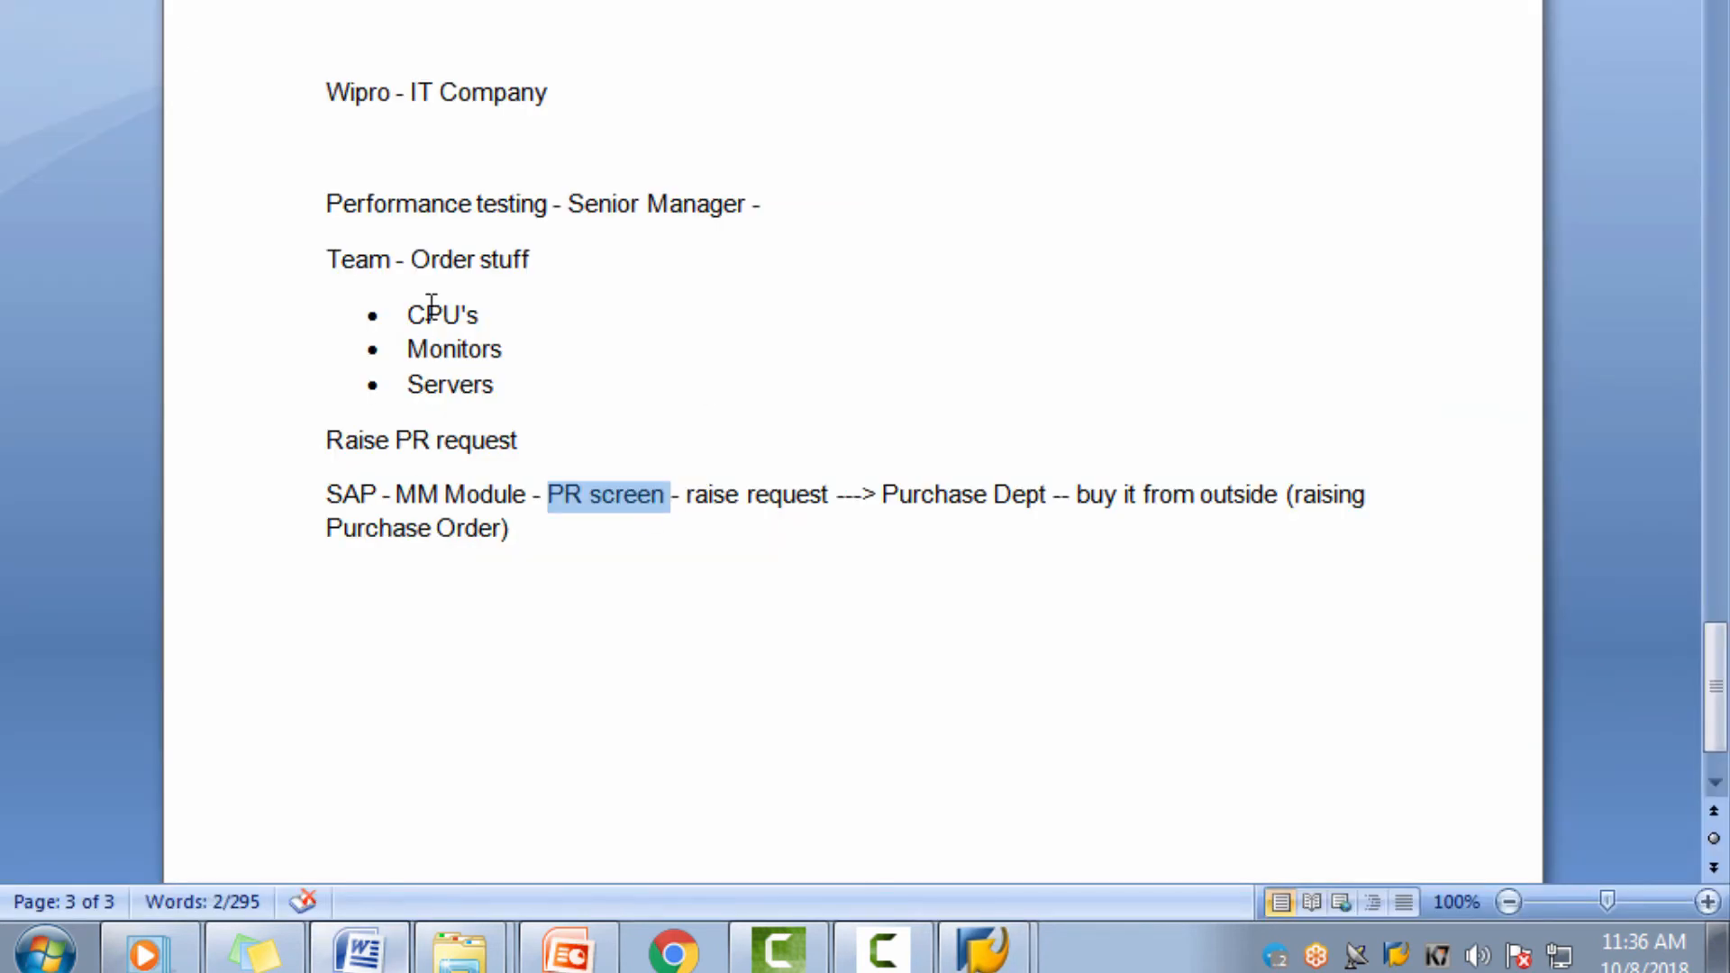
drag(409, 302, 513, 351)
triple_click(454, 379)
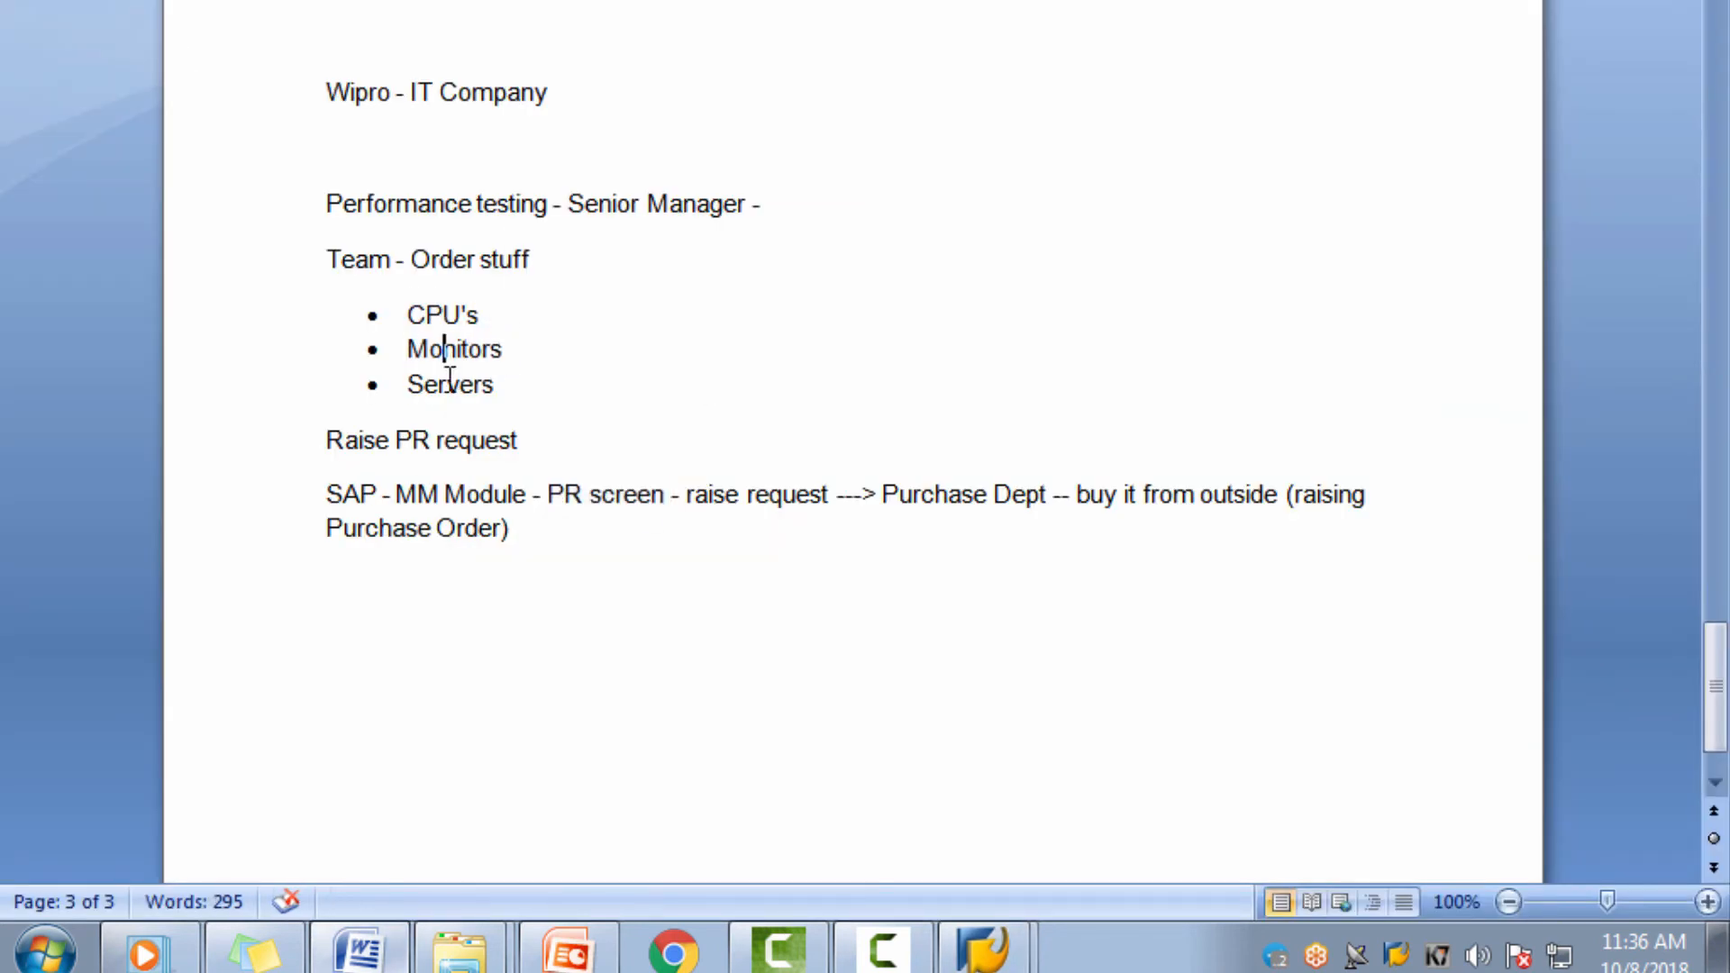
key(alt+Tab)
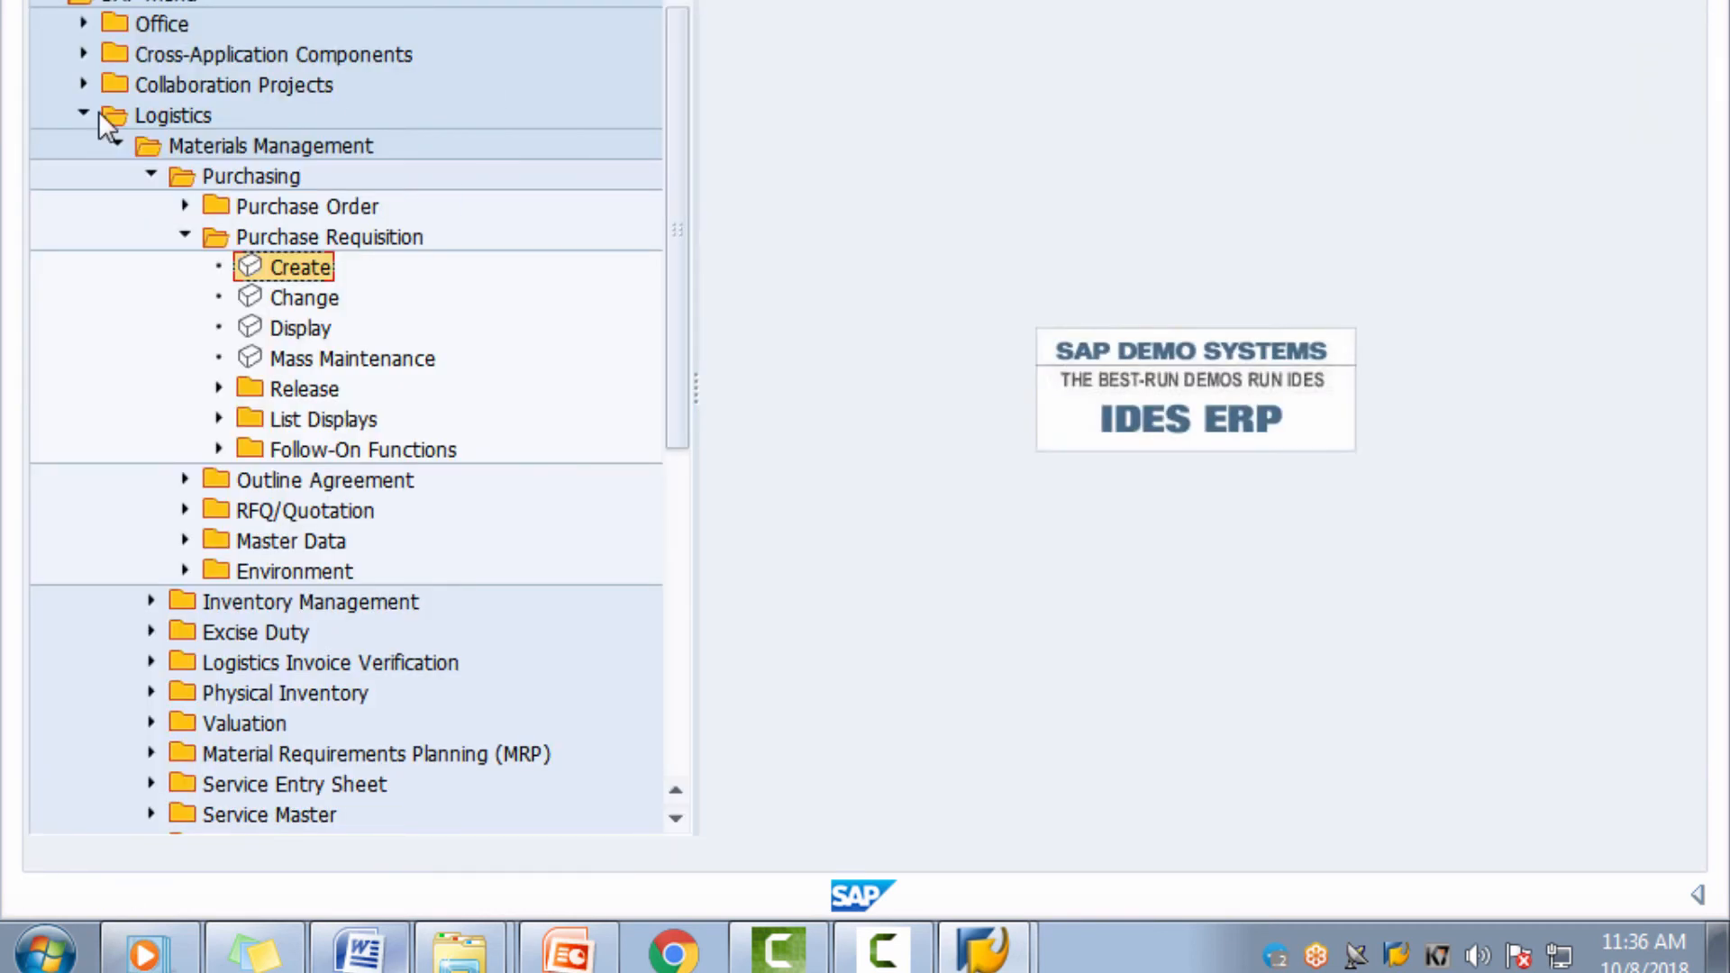
Step: Collapse and re-expand the SAP menu down to Purchase Requisition, and view its Create screen before returning to the menu
click(51, 4)
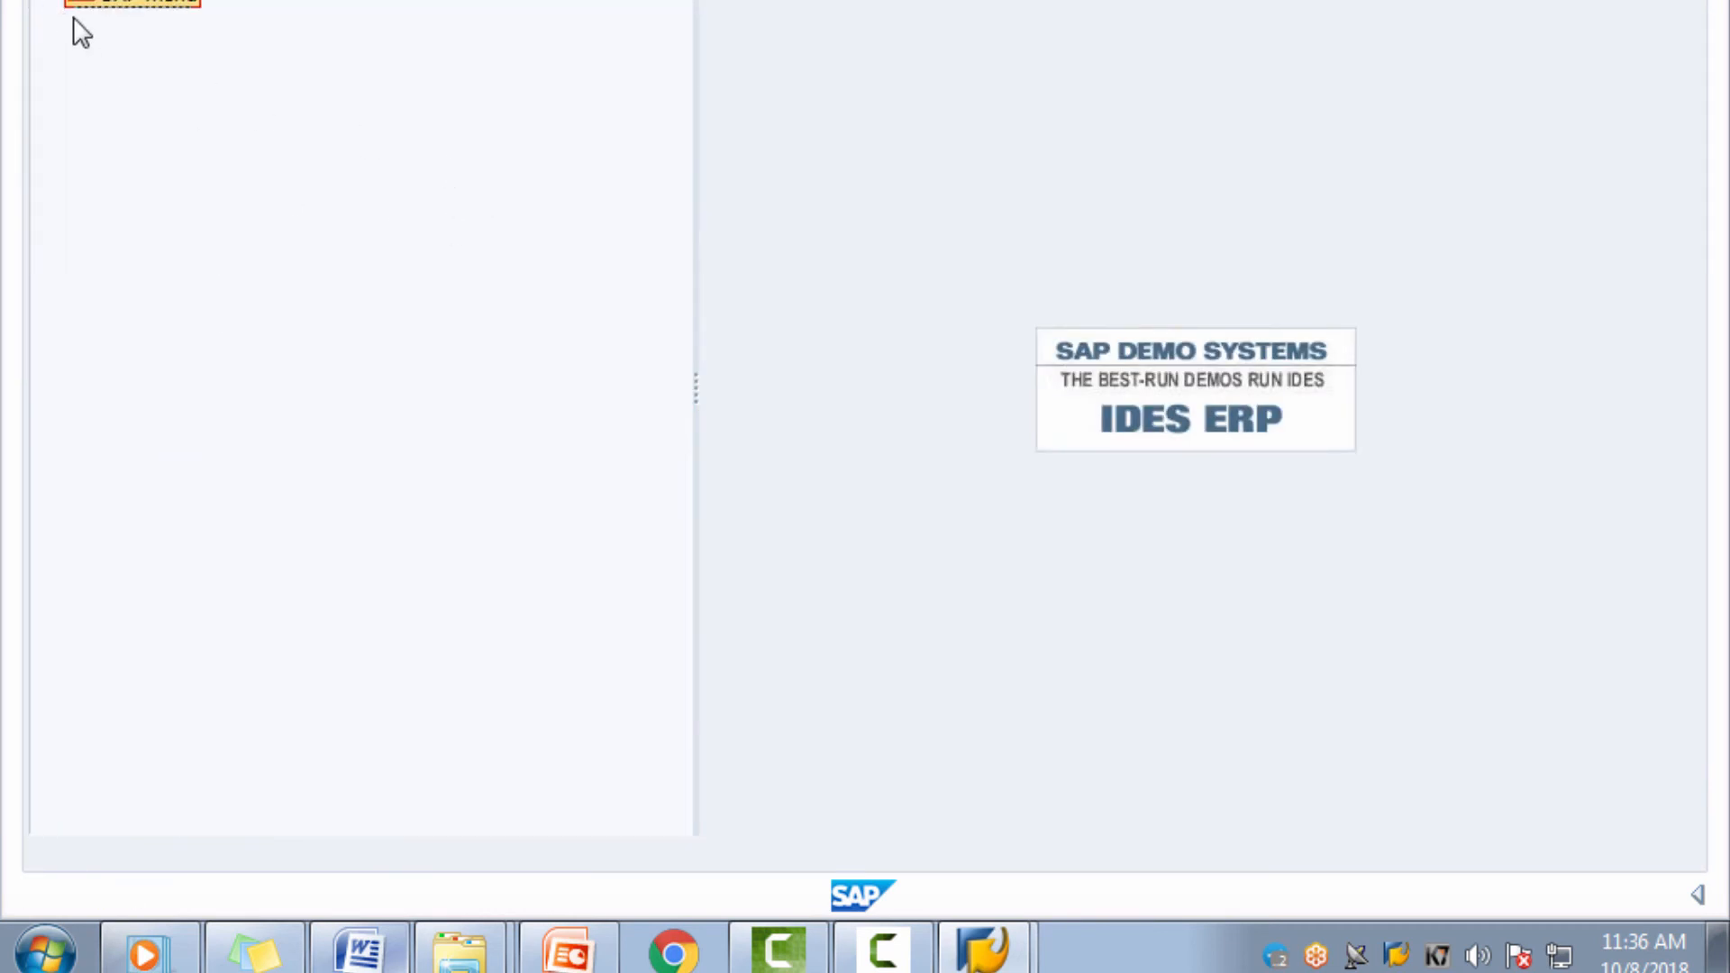
click(52, 5)
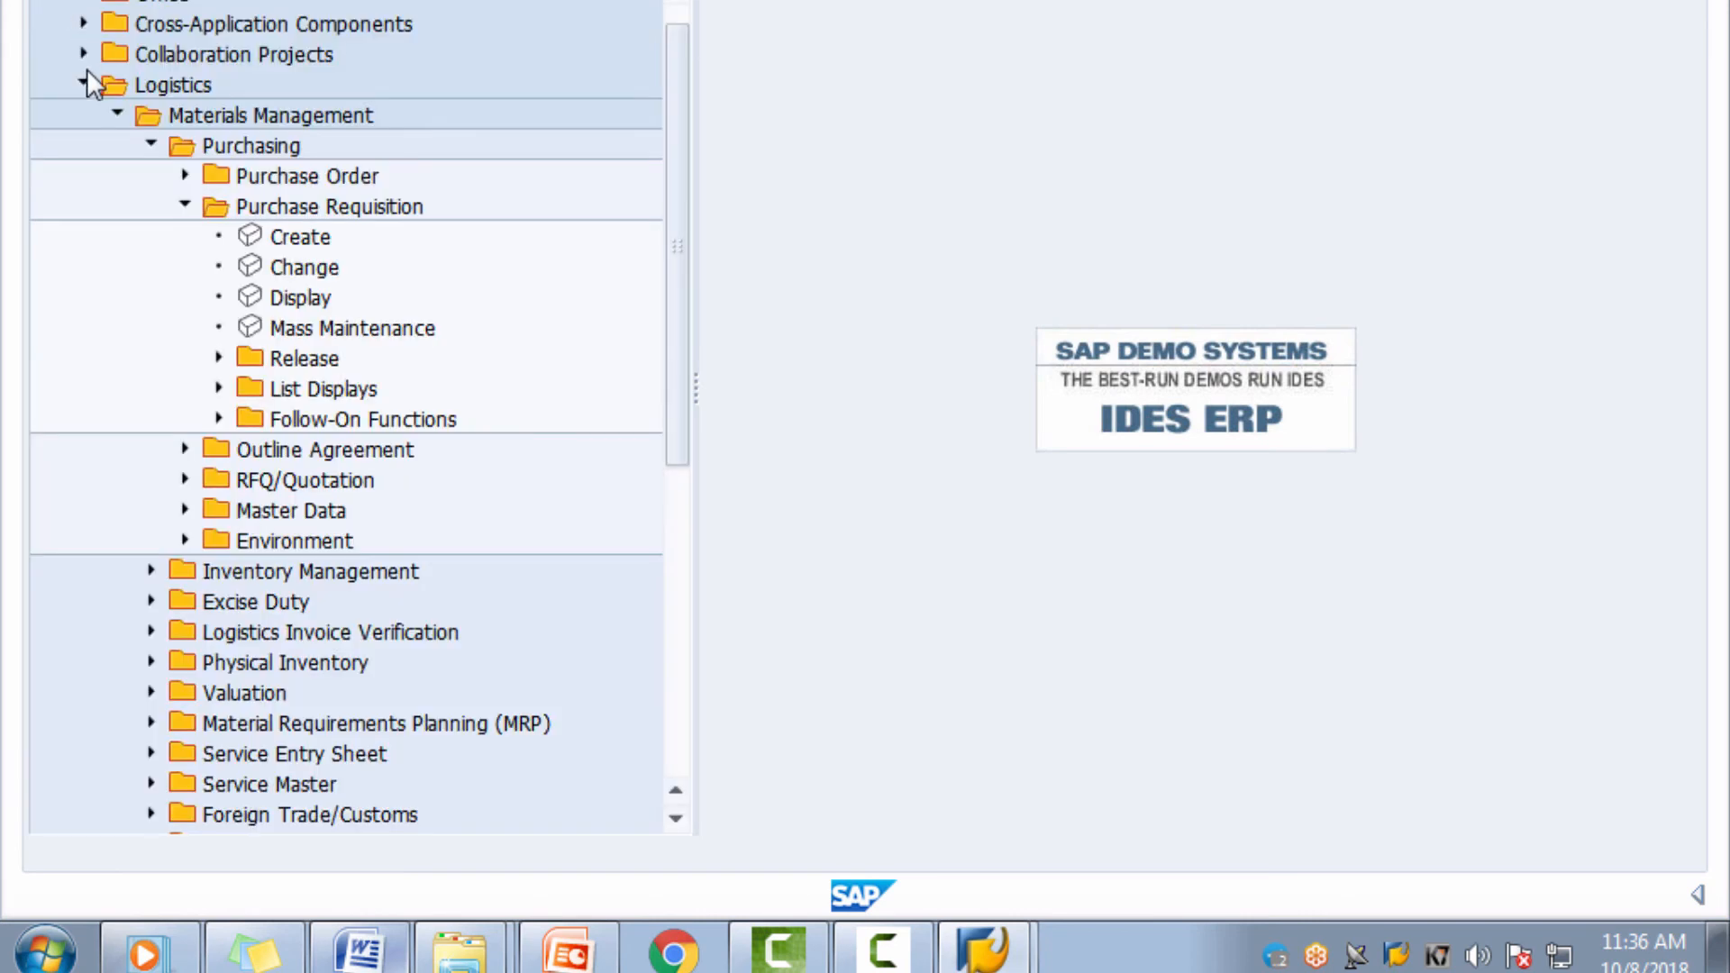
click(82, 86)
click(84, 112)
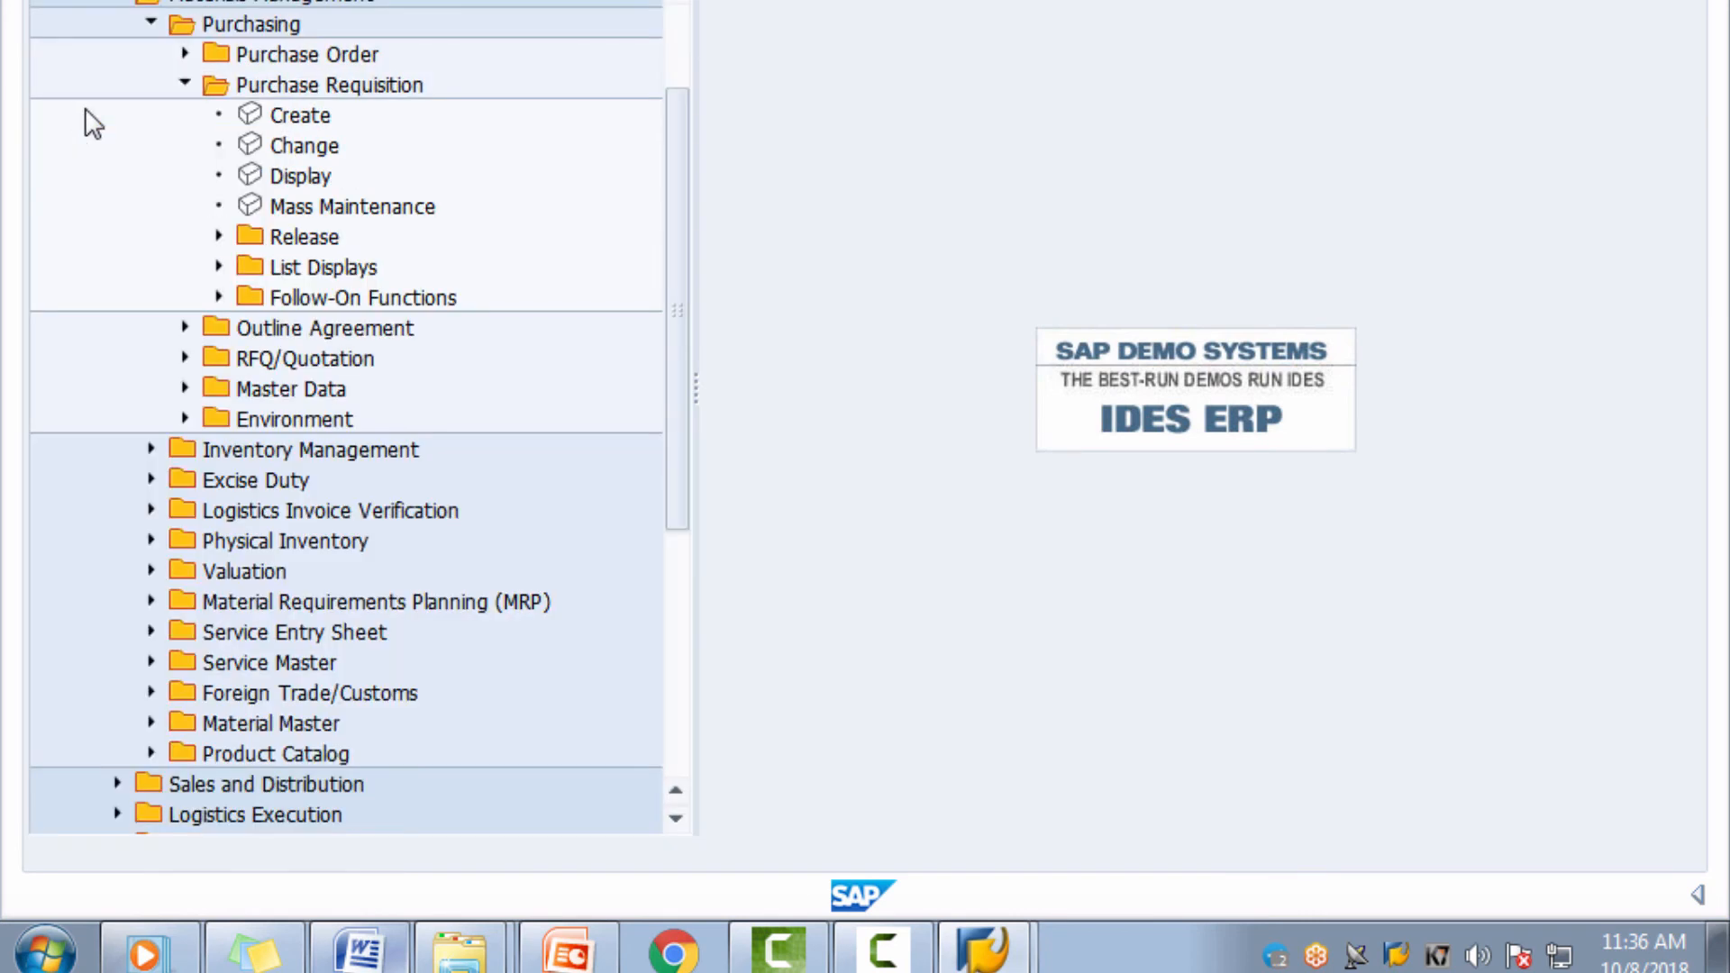
click(119, 3)
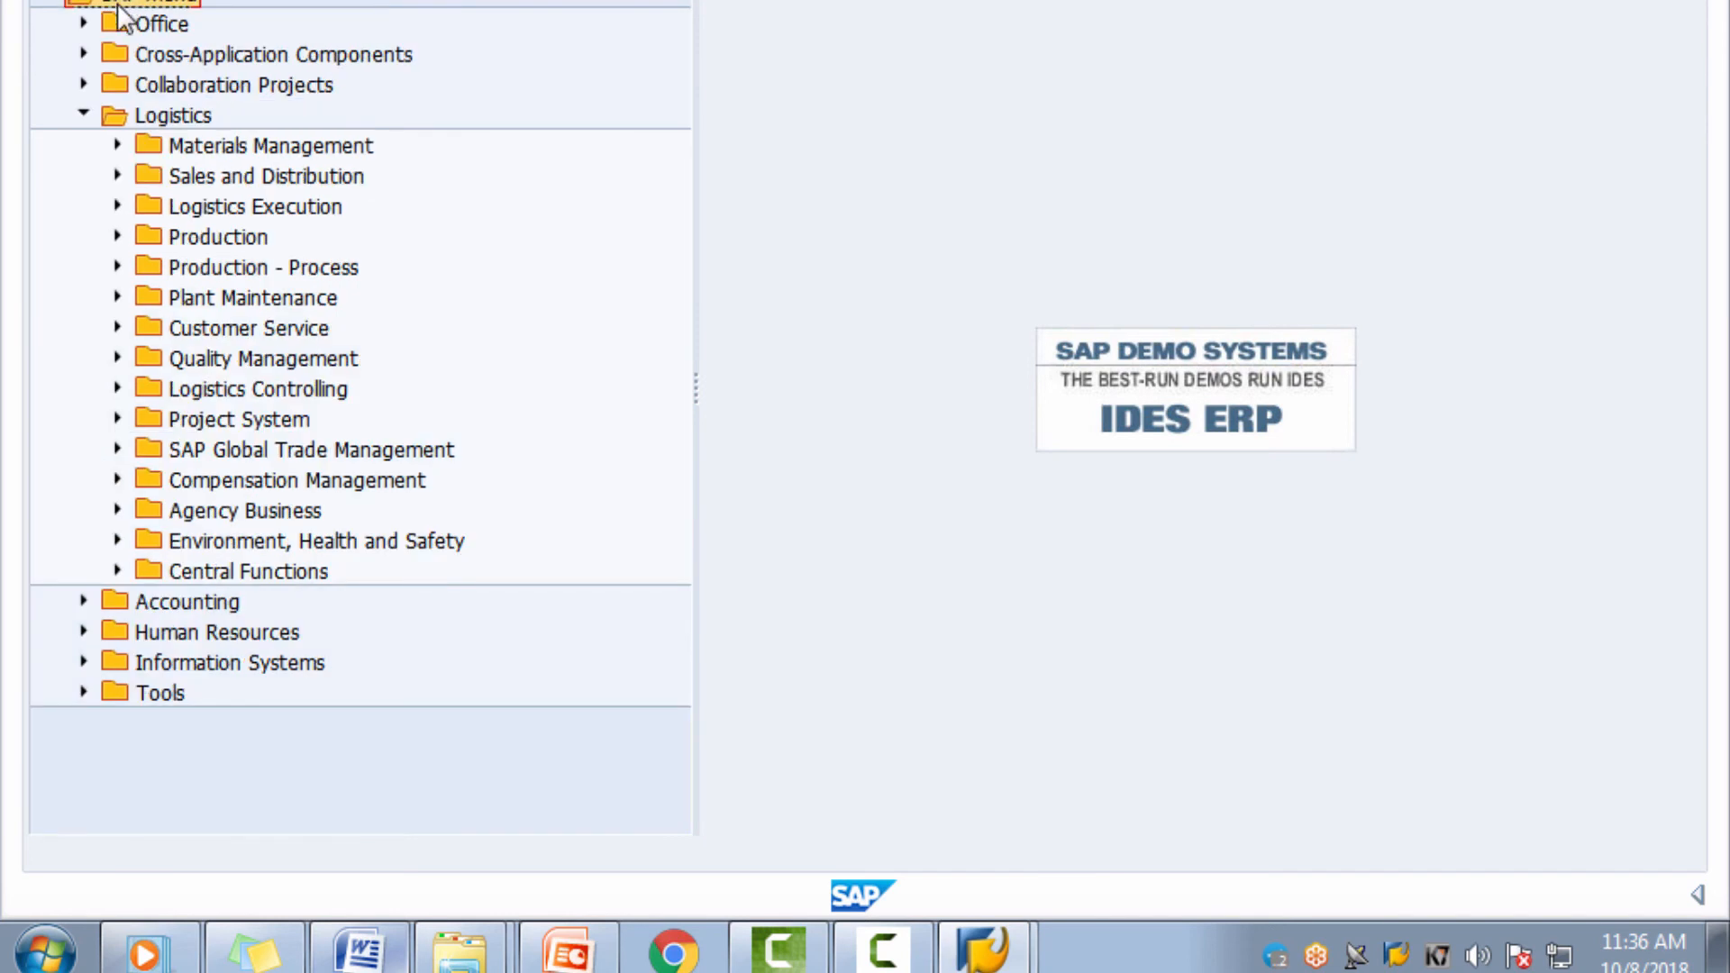
click(117, 146)
click(184, 146)
click(185, 146)
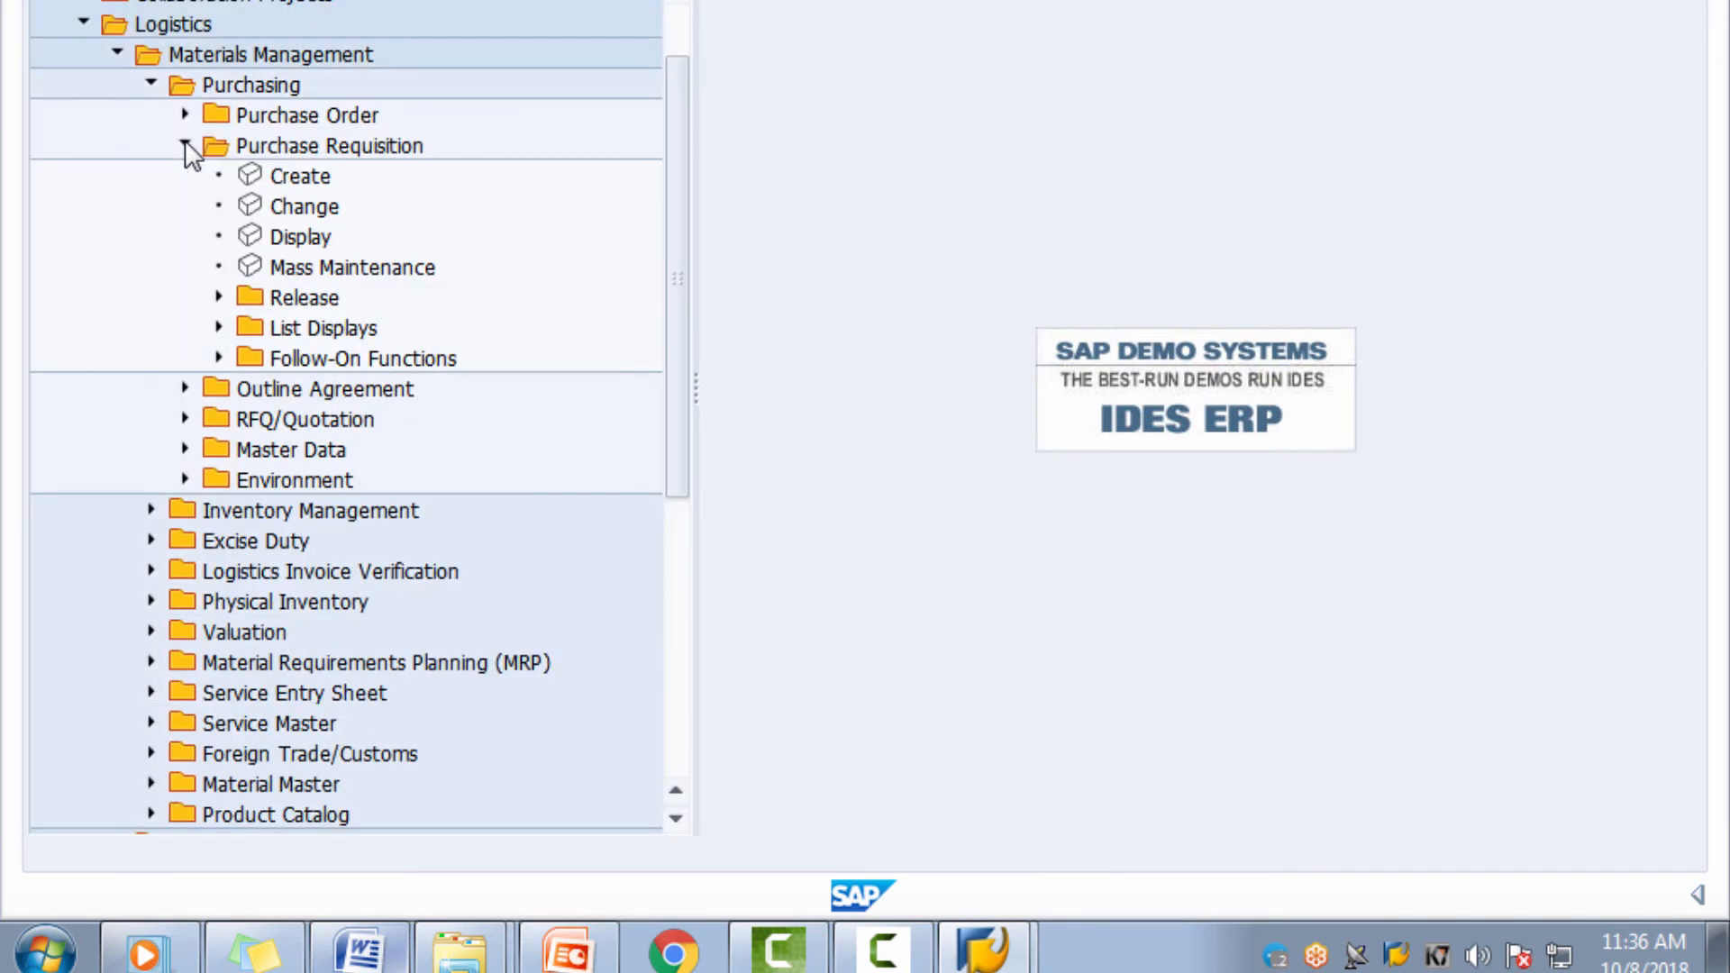
double_click(303, 186)
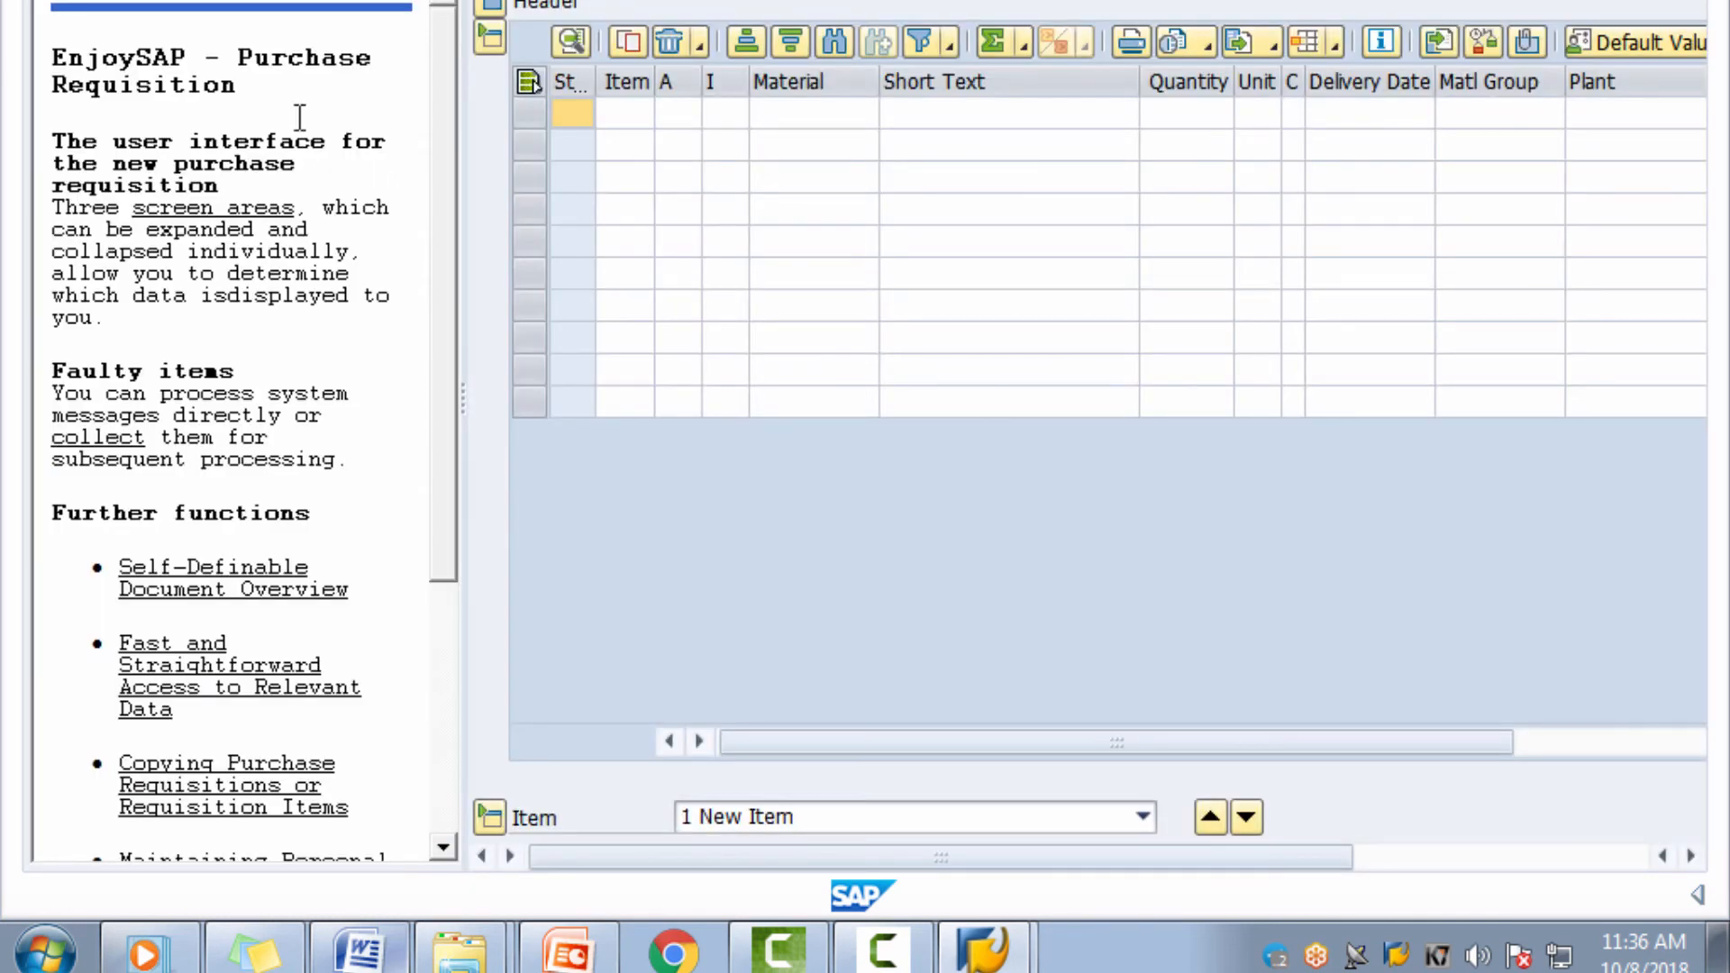
key(F3)
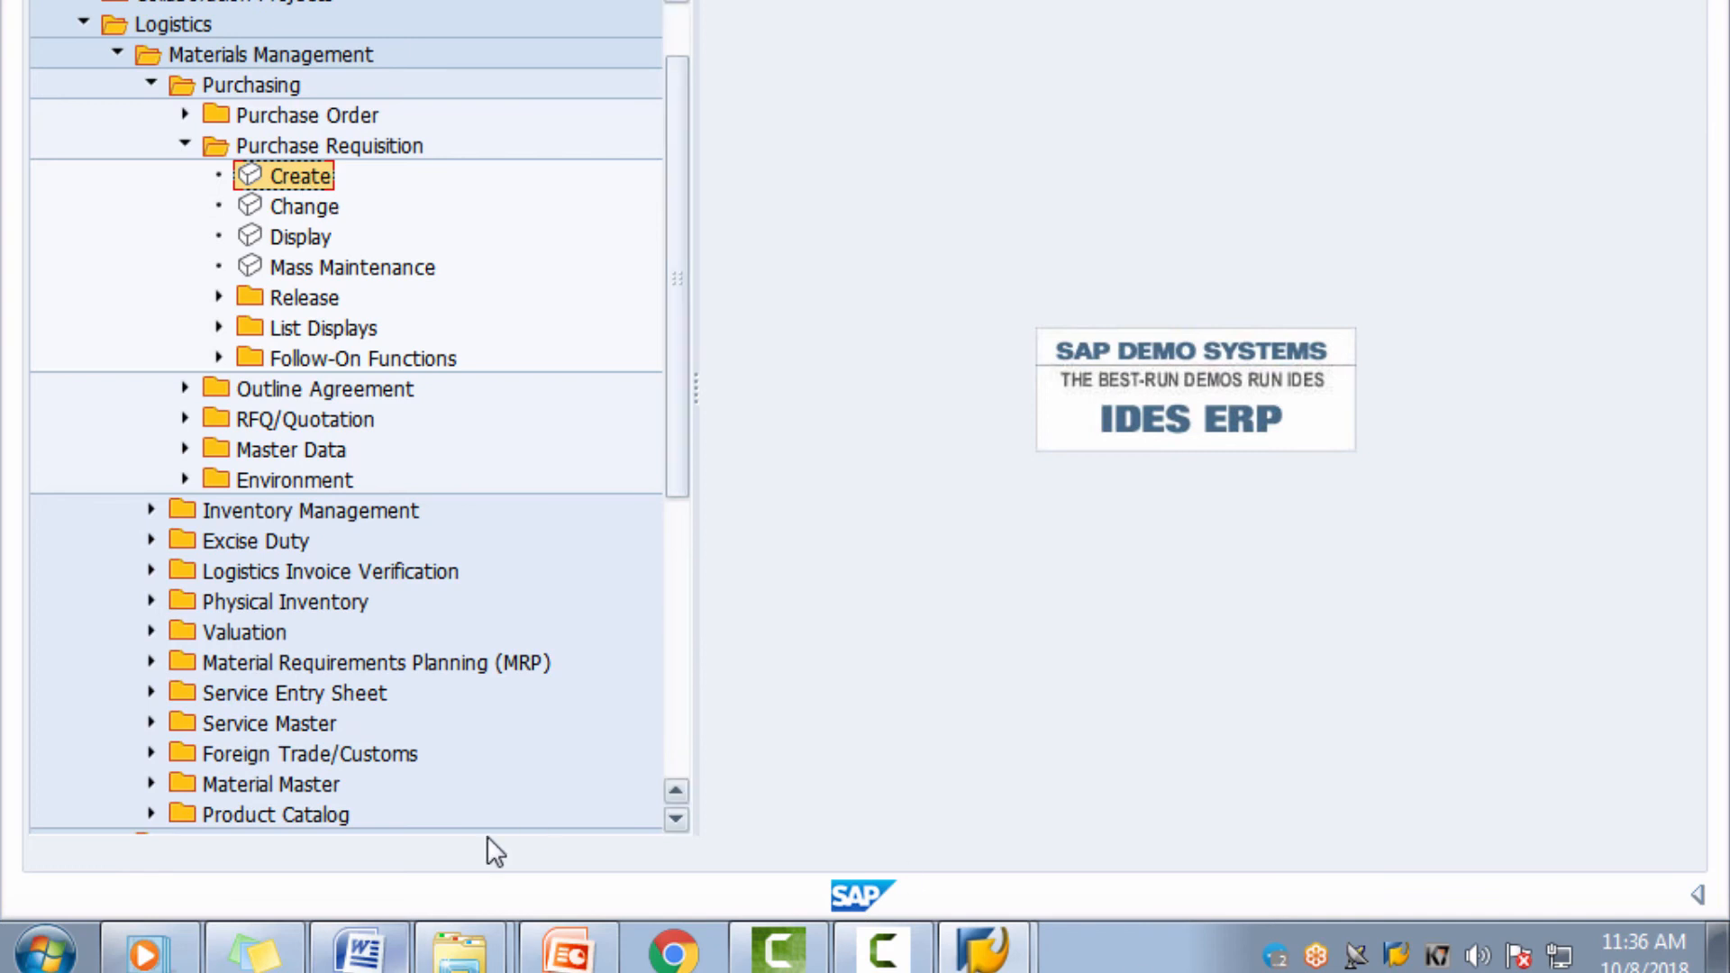
Step: In the Word document, add the line "Transaction Codes - T Codes" below the SAP - MM Module paragraph, with its spelling corrected
click(359, 953)
click(543, 525)
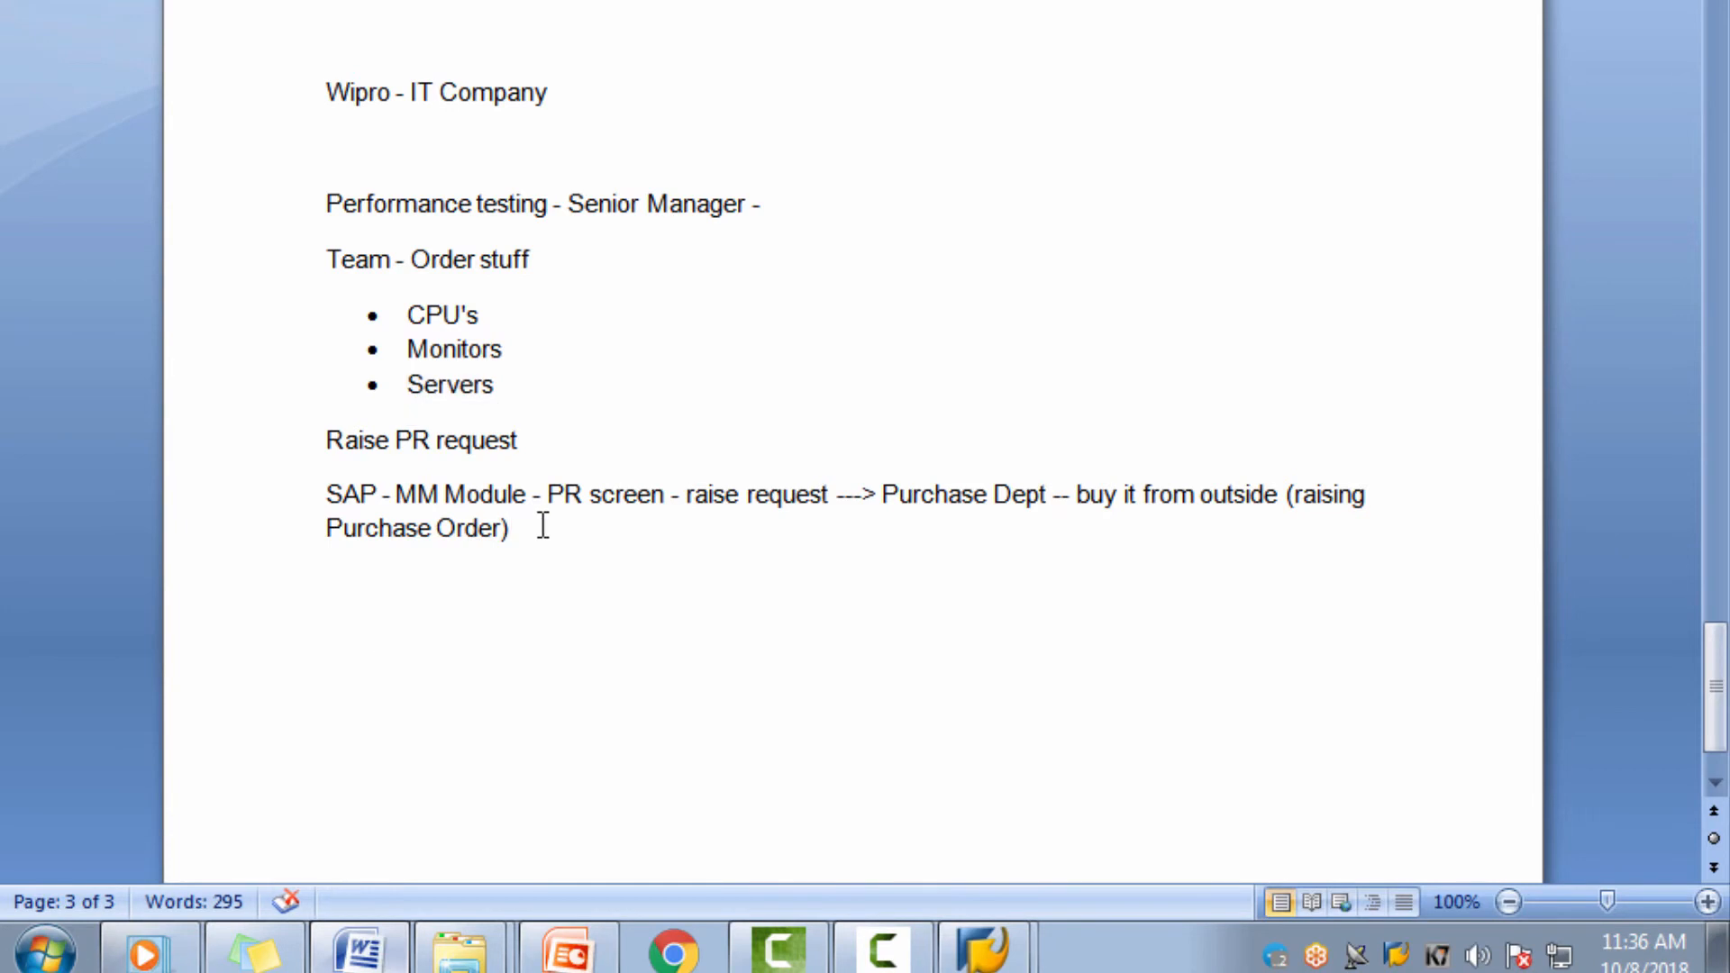
key(Return)
key(Return)
key(Return)
text(Trasaction Codes -)
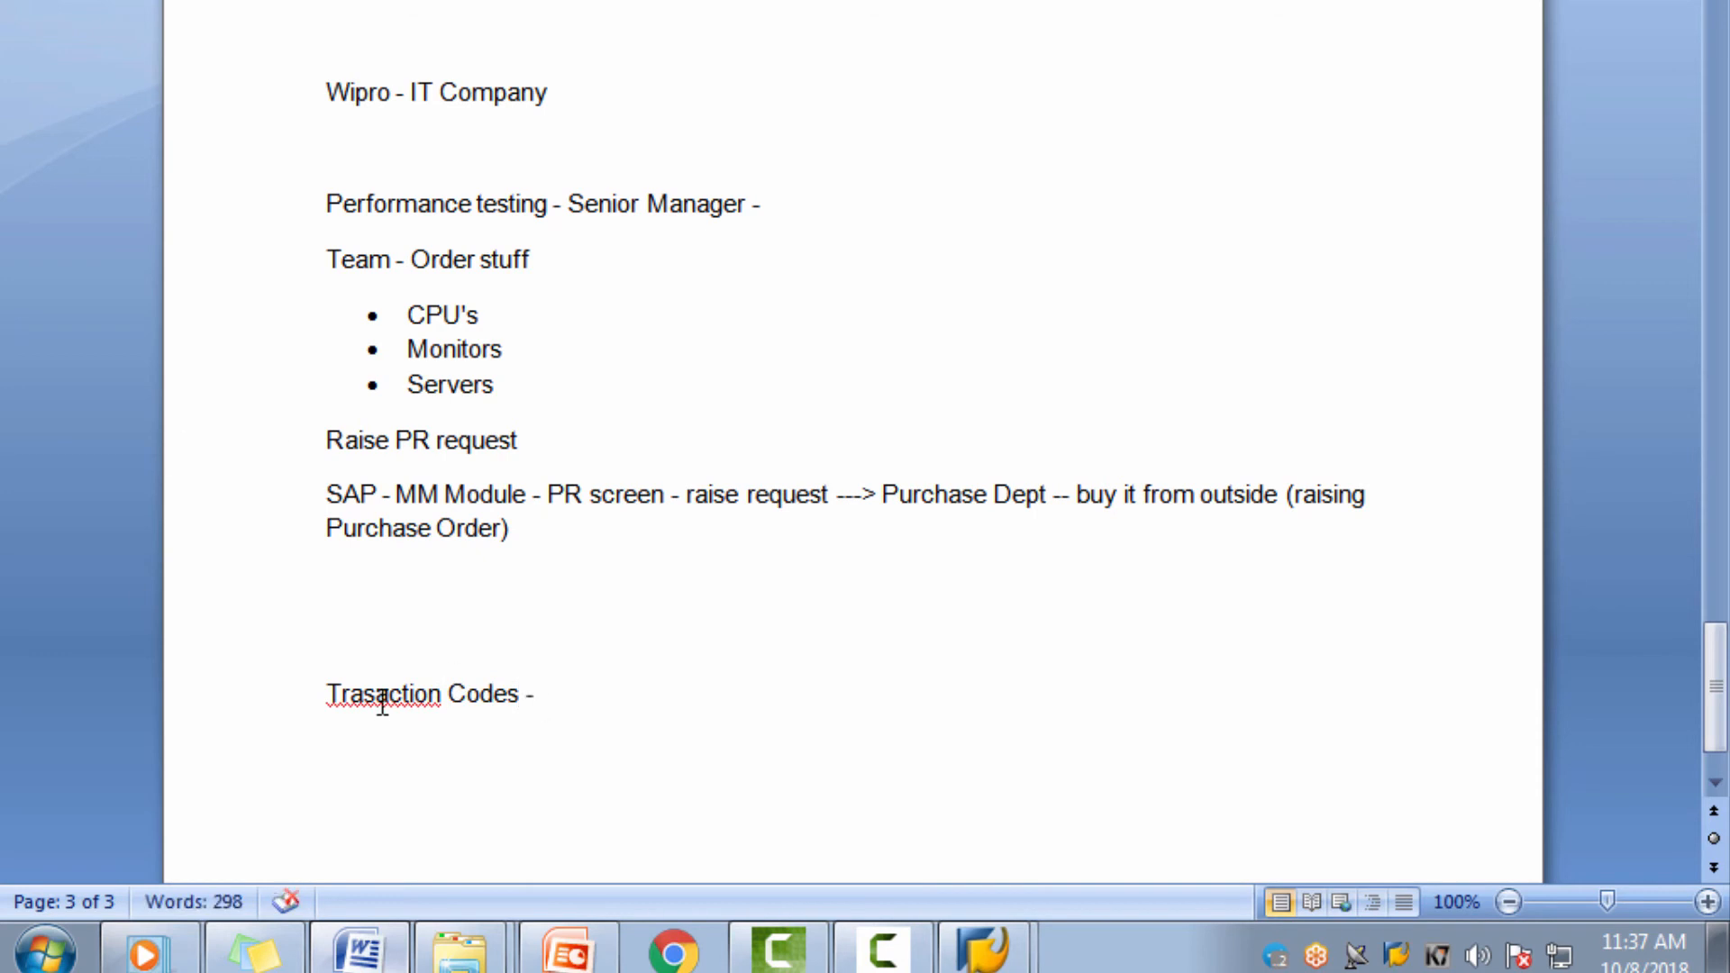
right_click(382, 704)
click(559, 232)
click(595, 684)
text(T Codes)
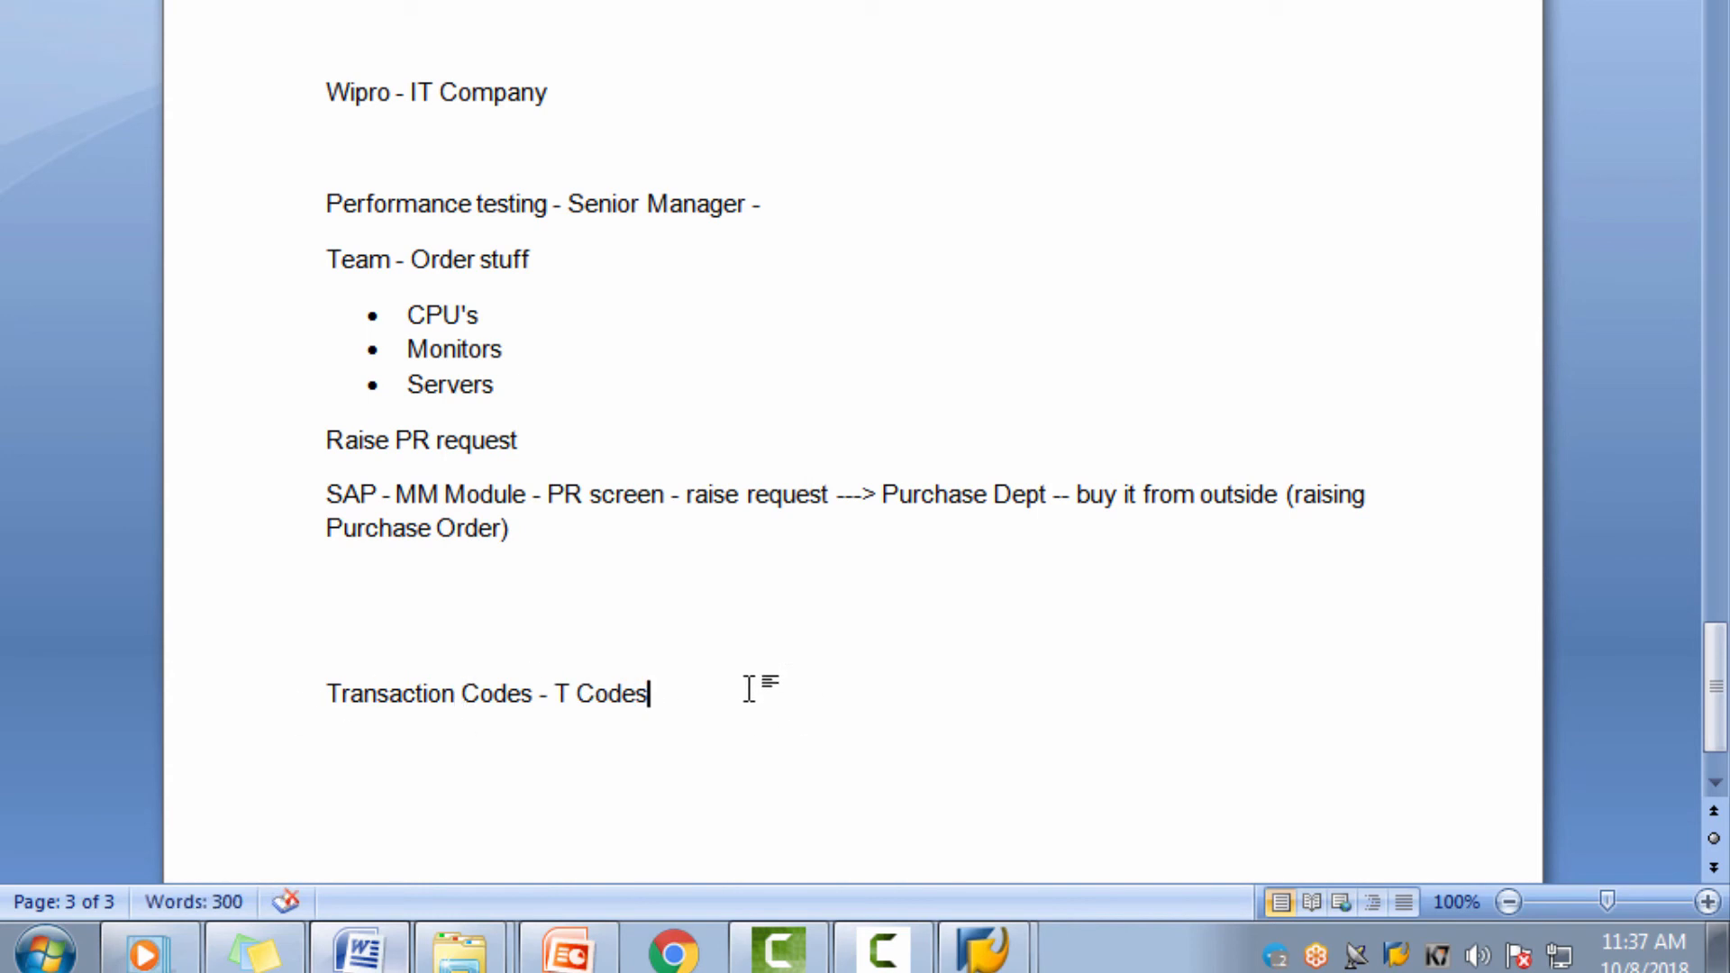
Step: Check the Create entry in the SAP menu and append "- ME51N" to the Transaction Codes line in the Word document
key(alt+Tab)
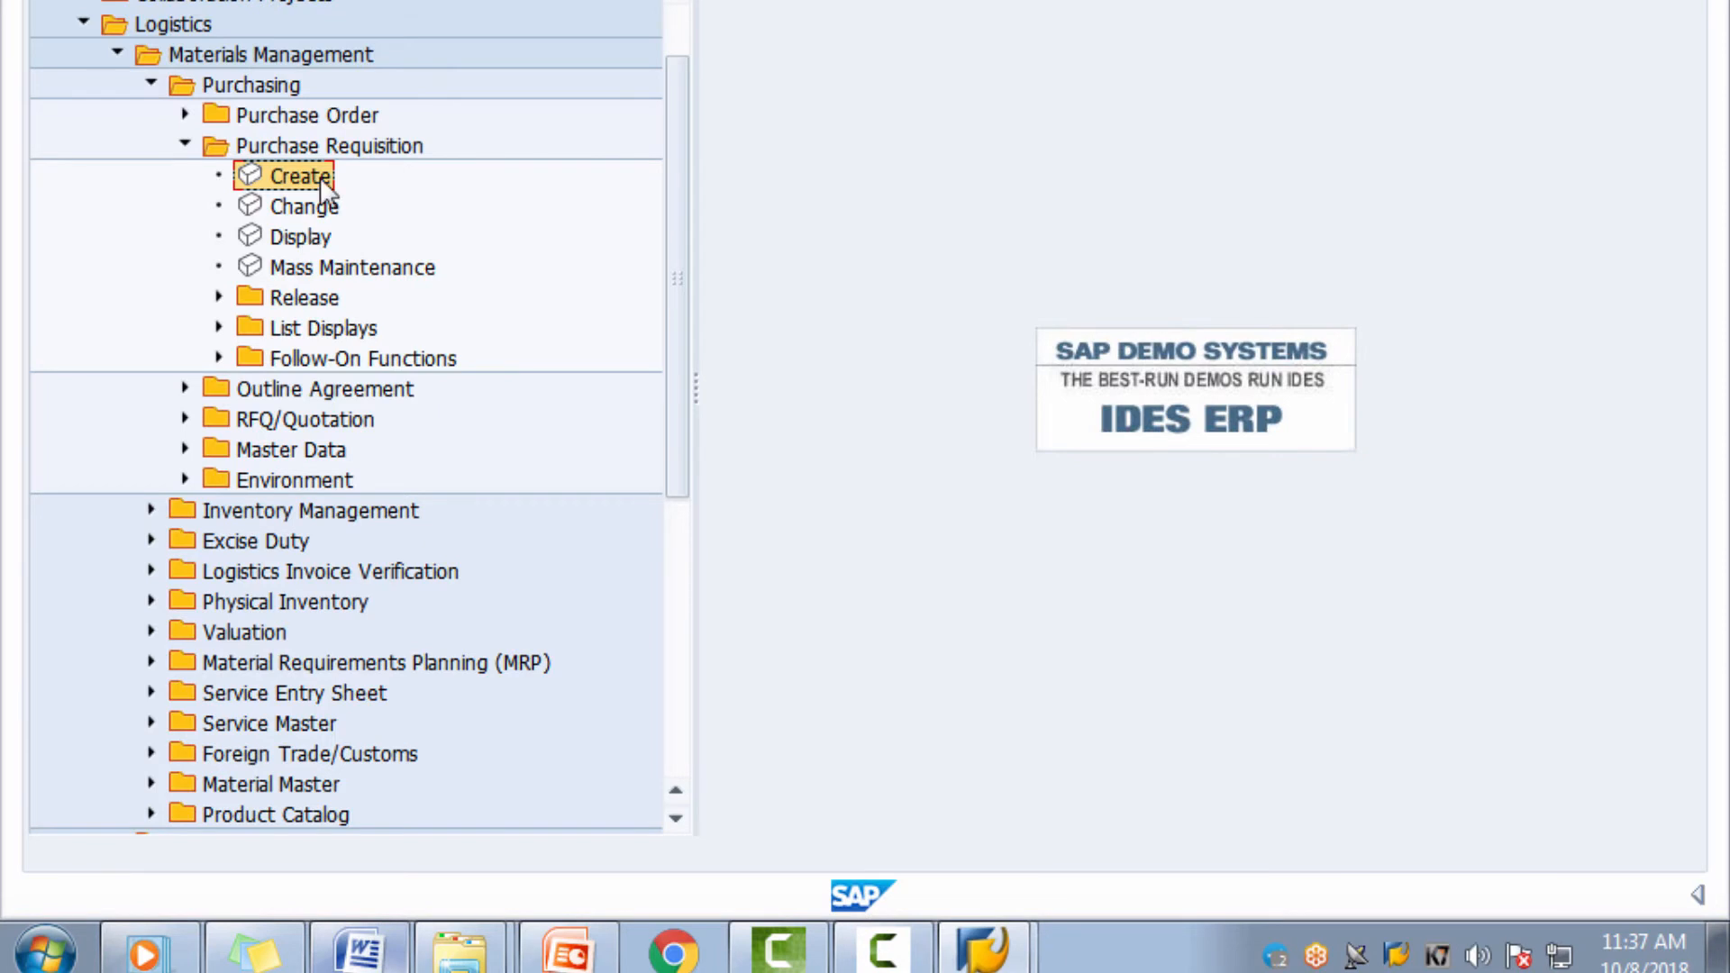
key(alt+Tab)
key(alt+Tab)
key(alt+Tab)
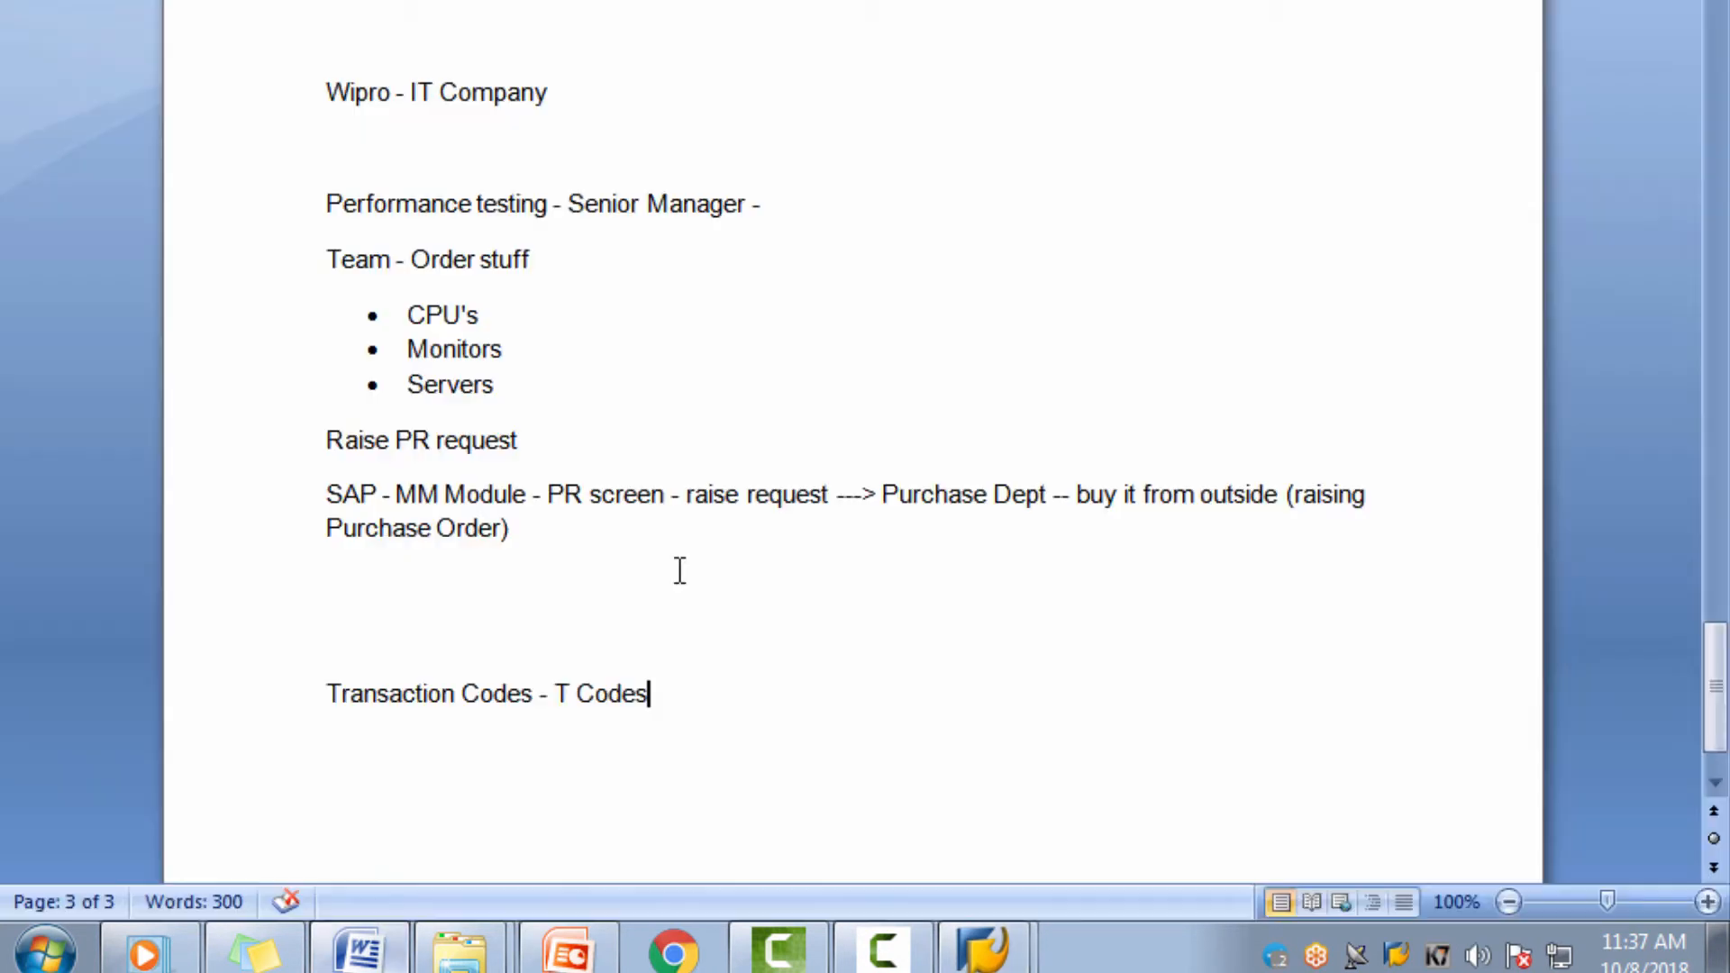
text(ME)
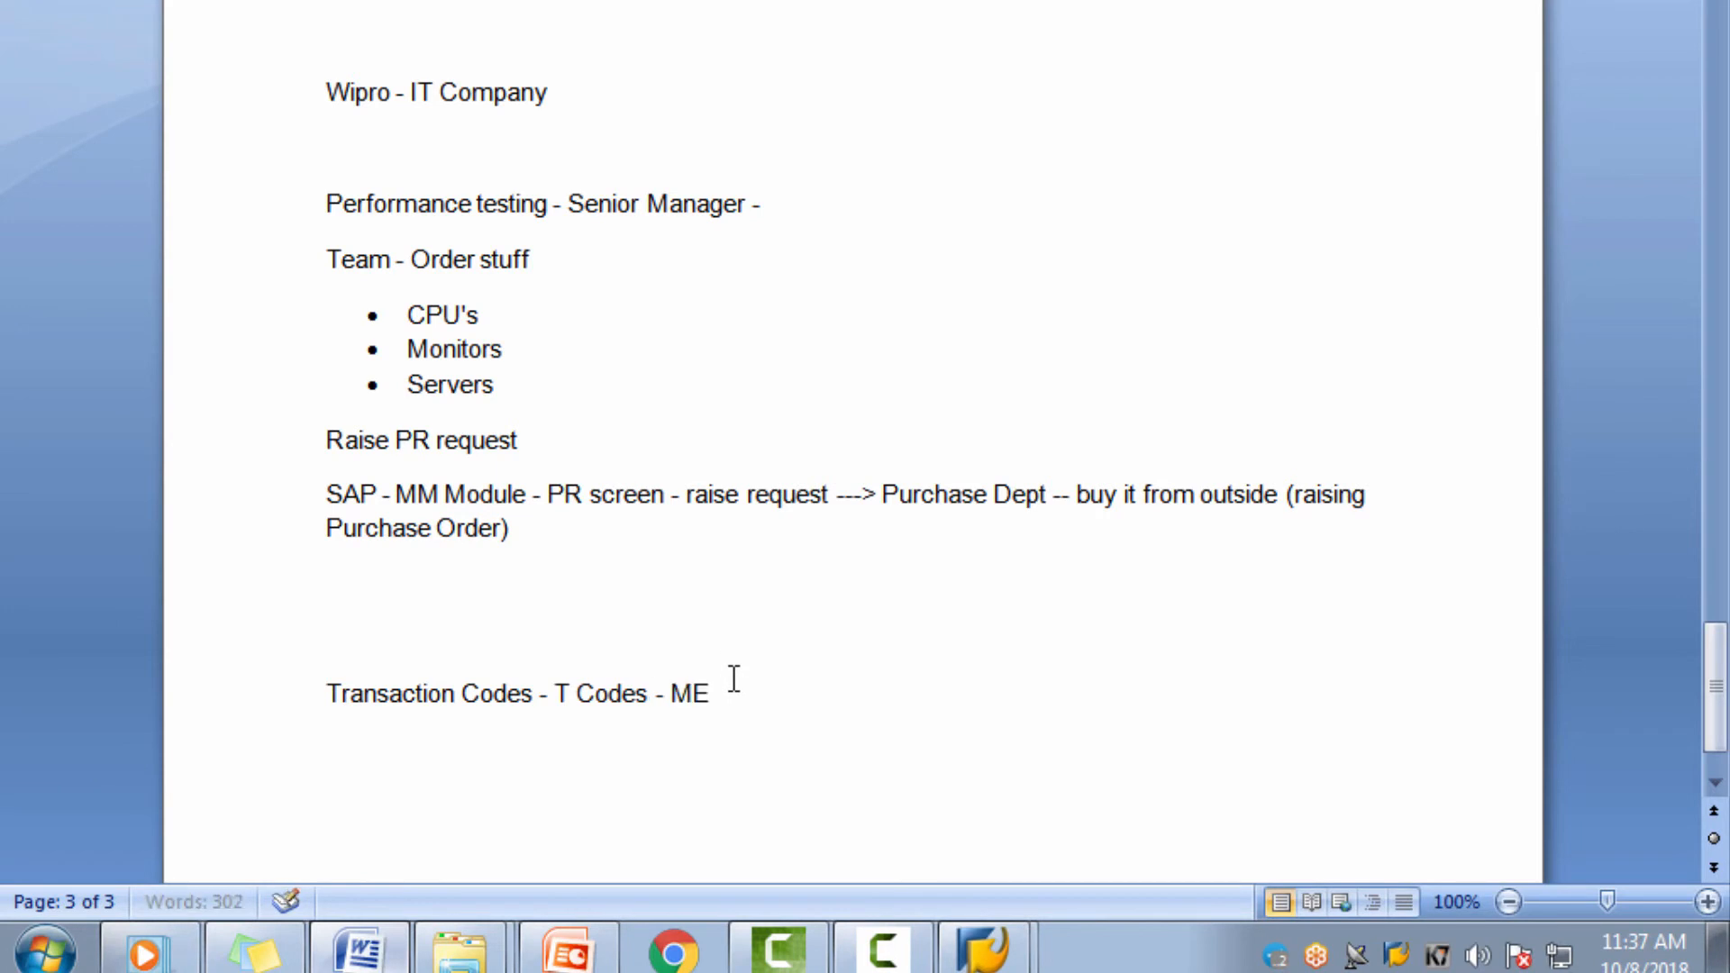
text(51N)
Step: Select the Display entry under Purchase Requisition in SAP, and return to the Word document
key(alt+Tab)
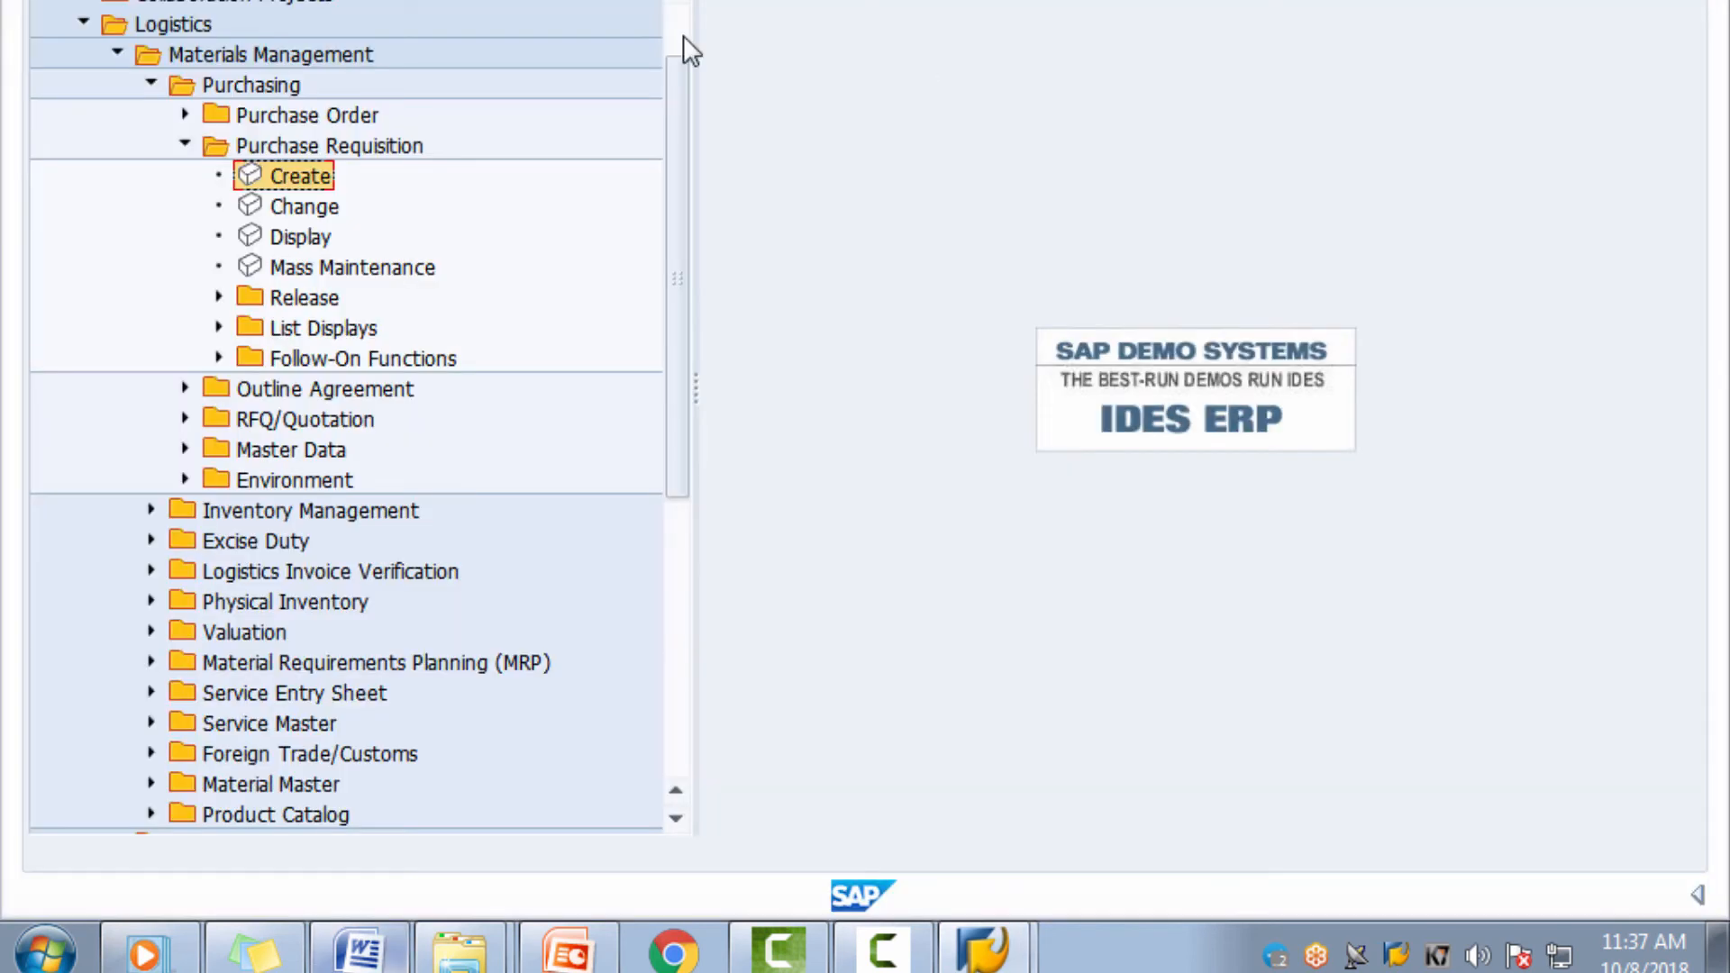
click(307, 236)
key(alt+Tab)
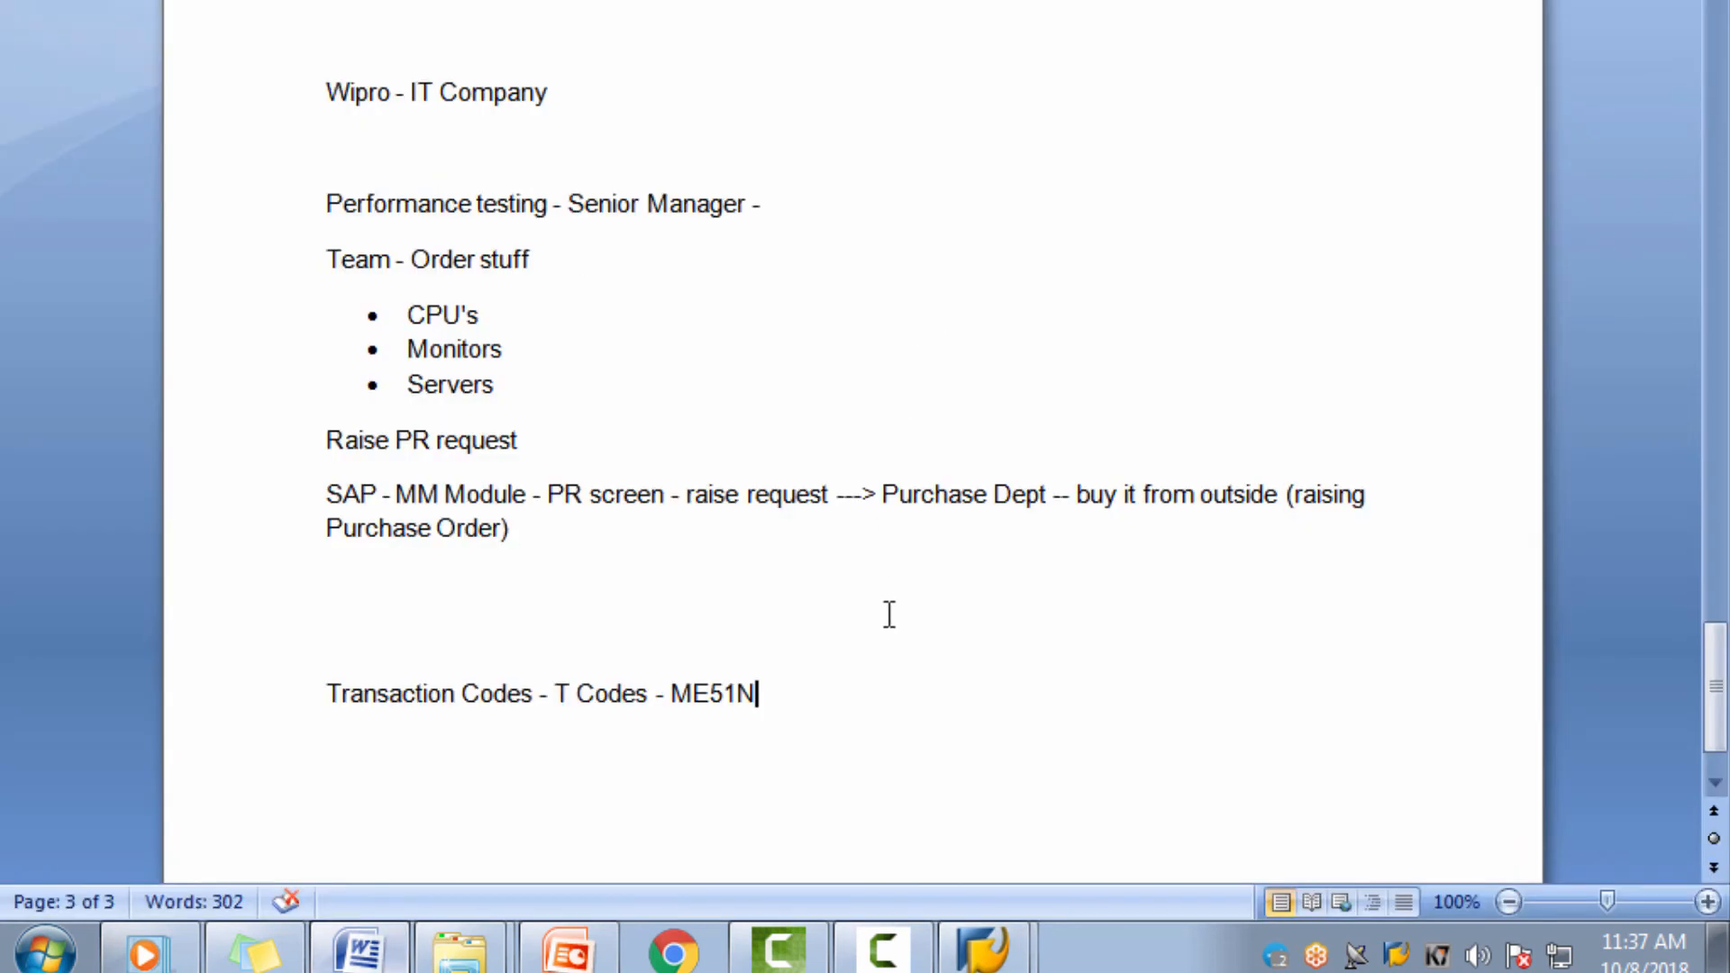
Step: Move "ME51N" onto its own line below Transaction Codes and add "- Creating PR" after it
key(Return)
click(671, 696)
key(Return)
click(410, 755)
text(- Creating PR)
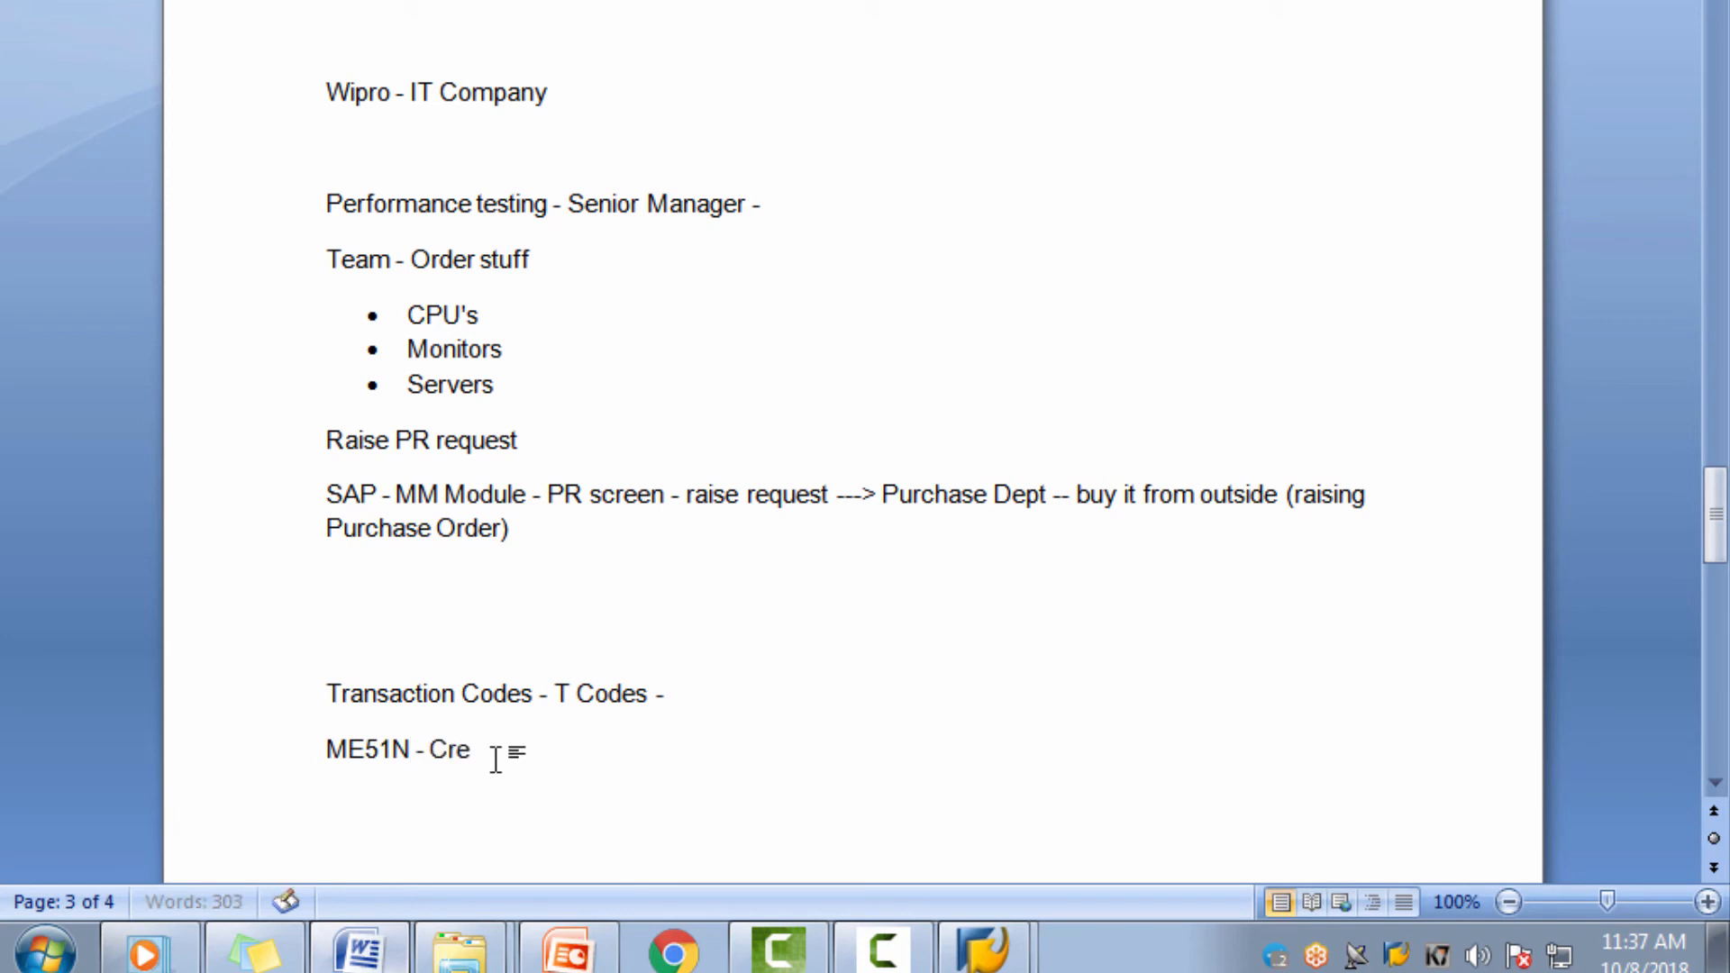
Step: Add the line "ME53N - Displaying PR" below the ME51N entry, leaving blank lines between, then select "ME53N" and switch to SAP
key(Return)
key(Return)
key(Return)
key(Return)
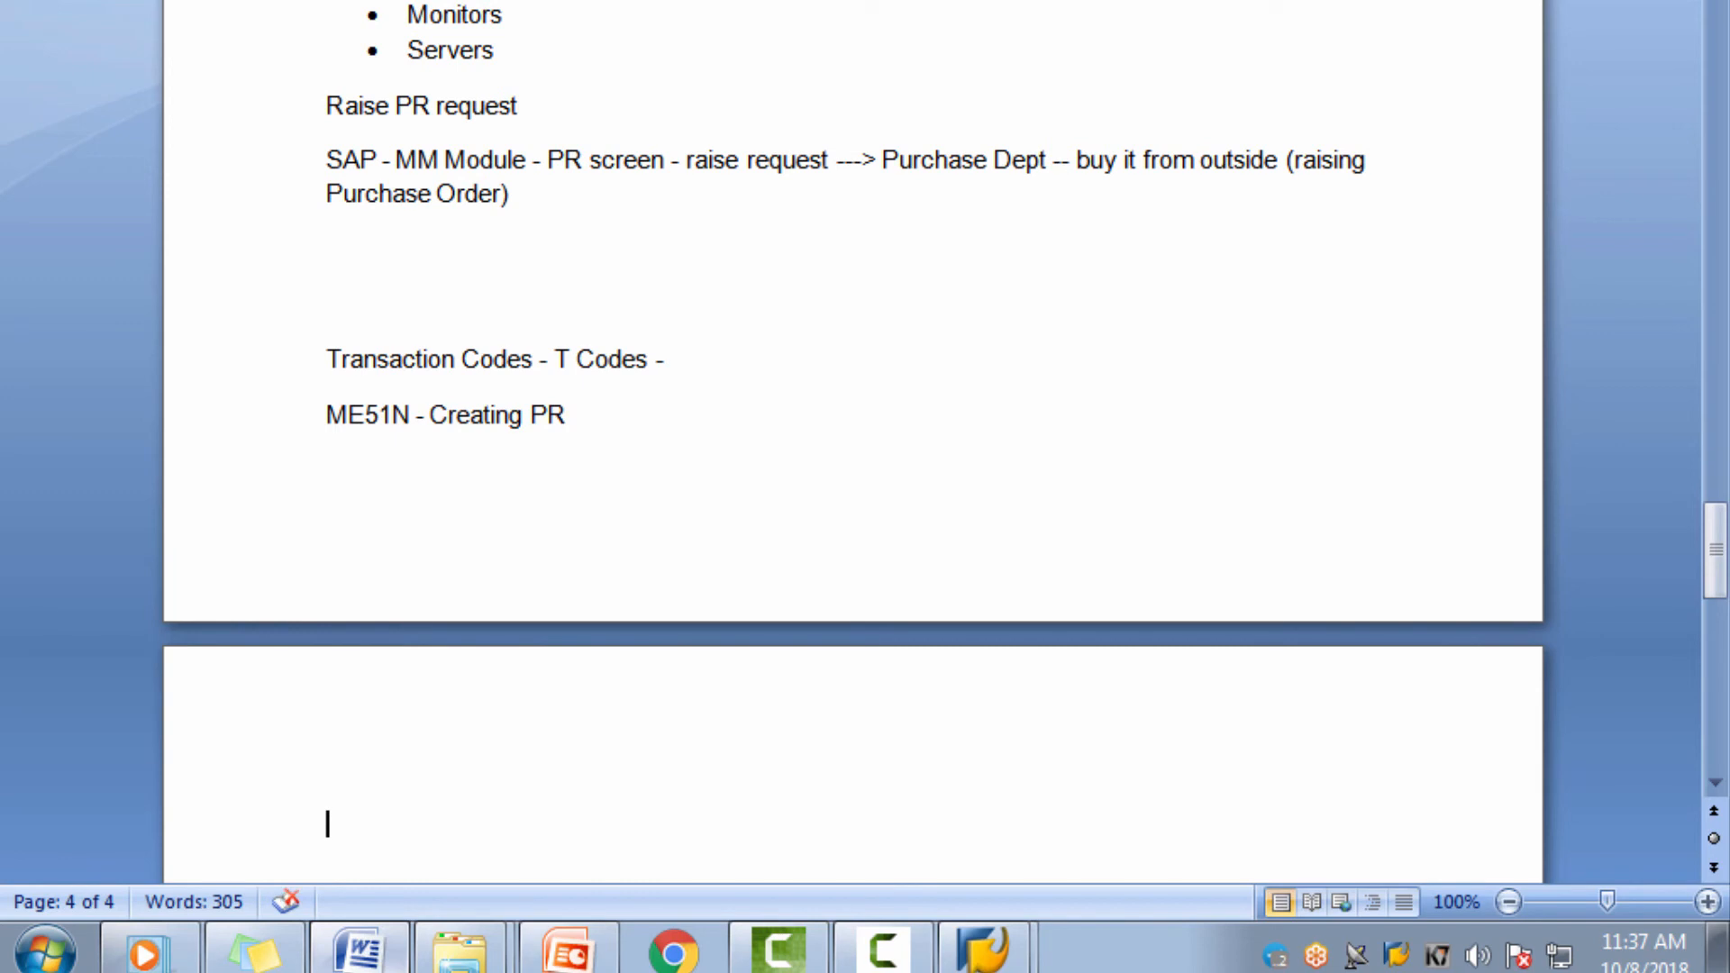
text(ME53n)
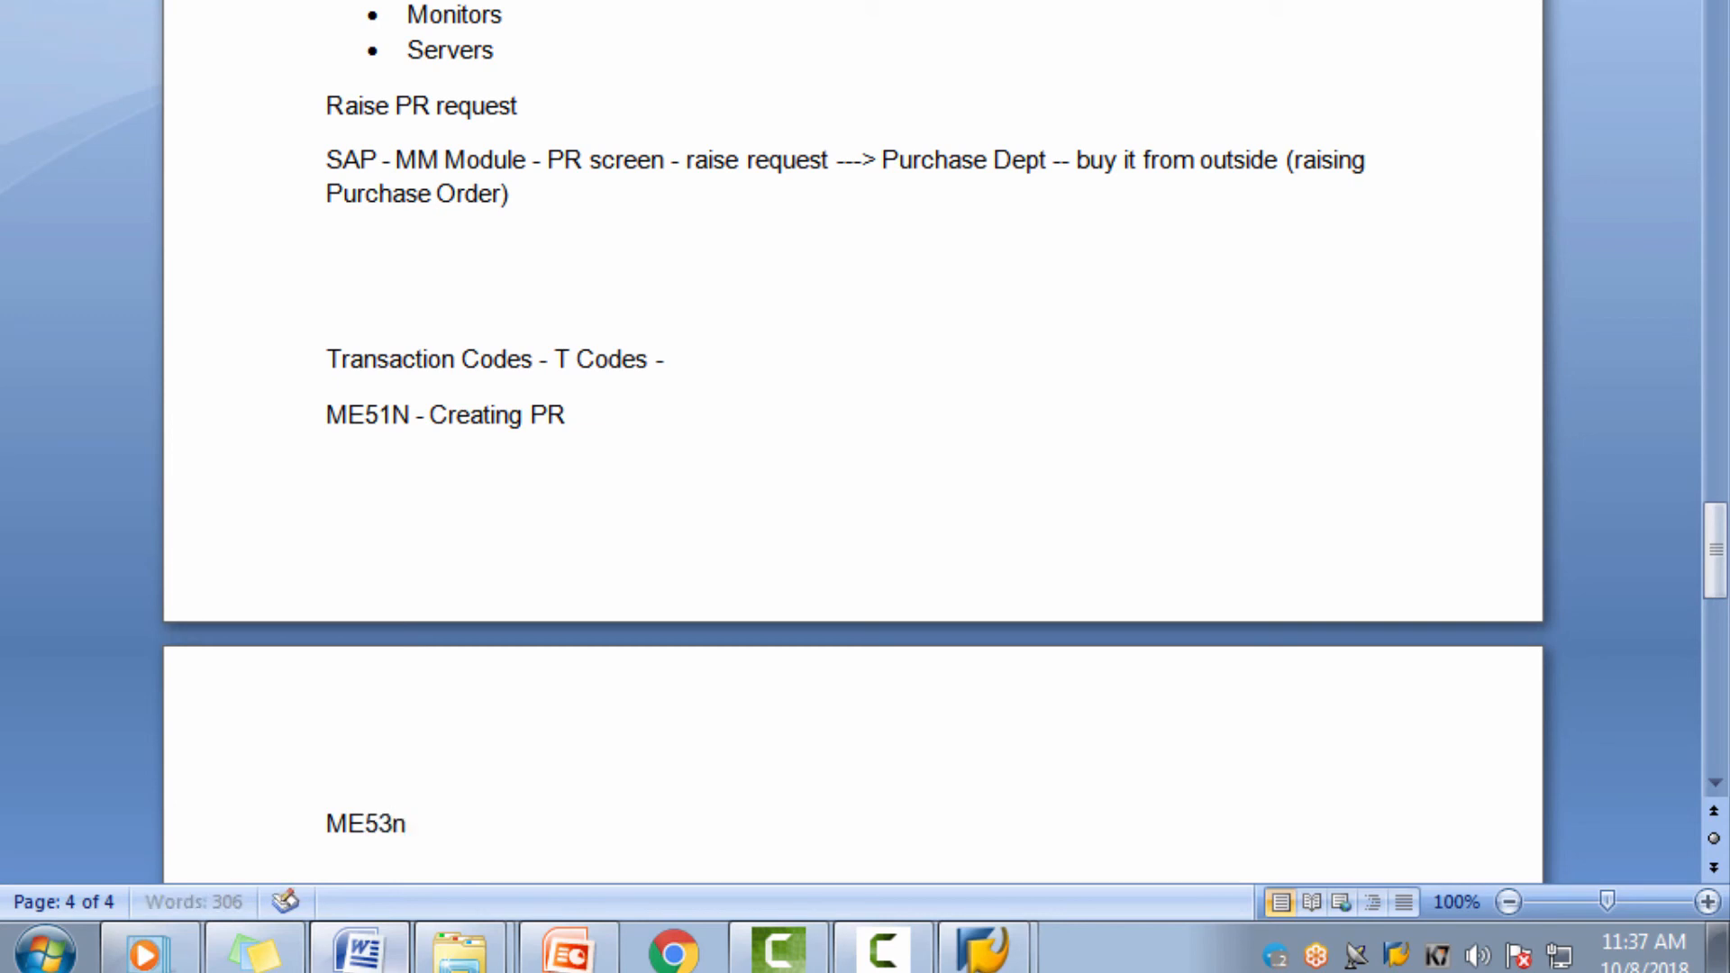
key(BackSpace)
text(N - Display)
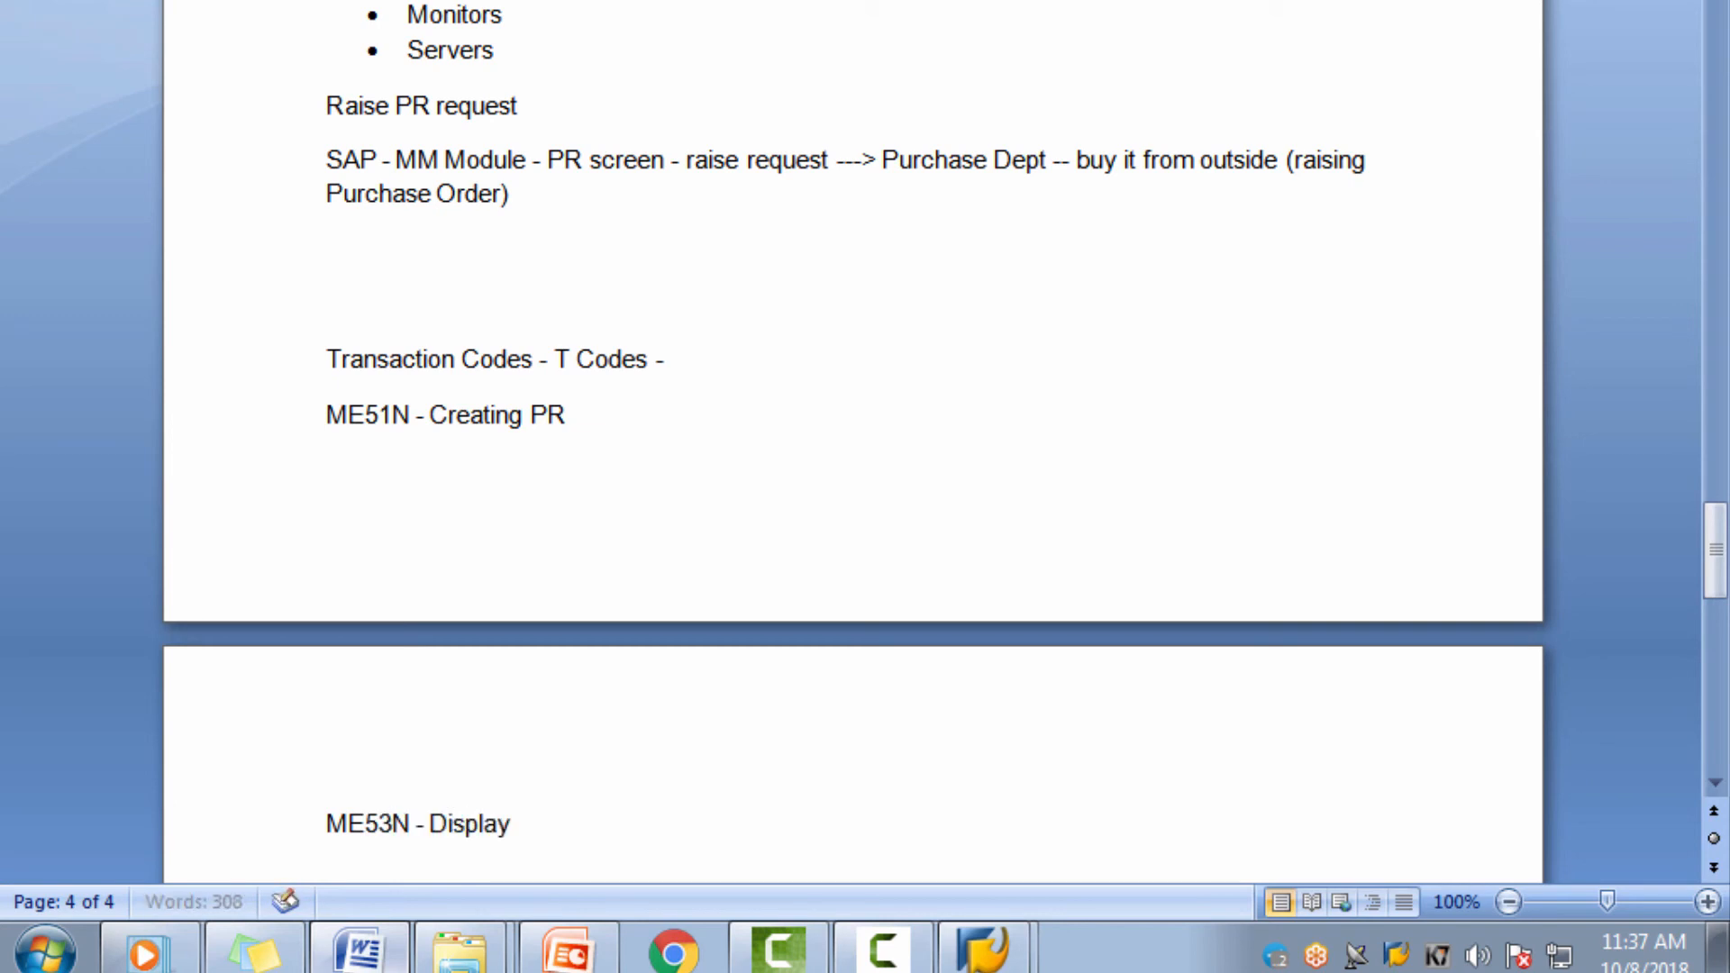
text(ing PR)
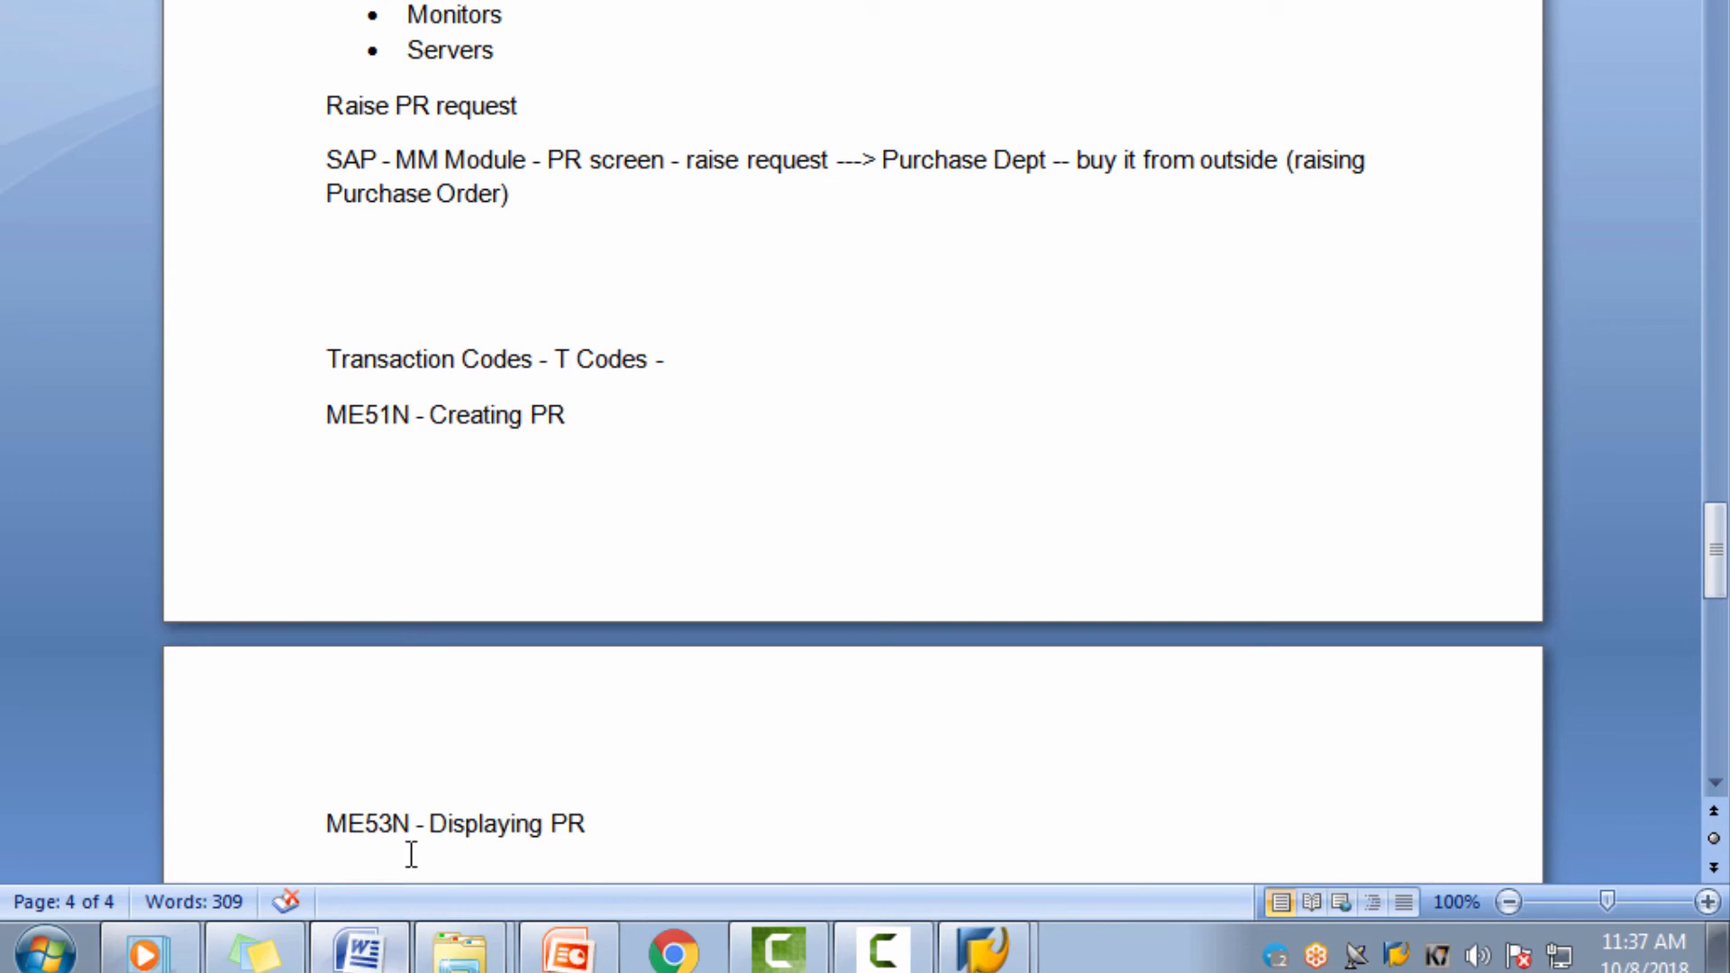
drag(330, 831, 416, 837)
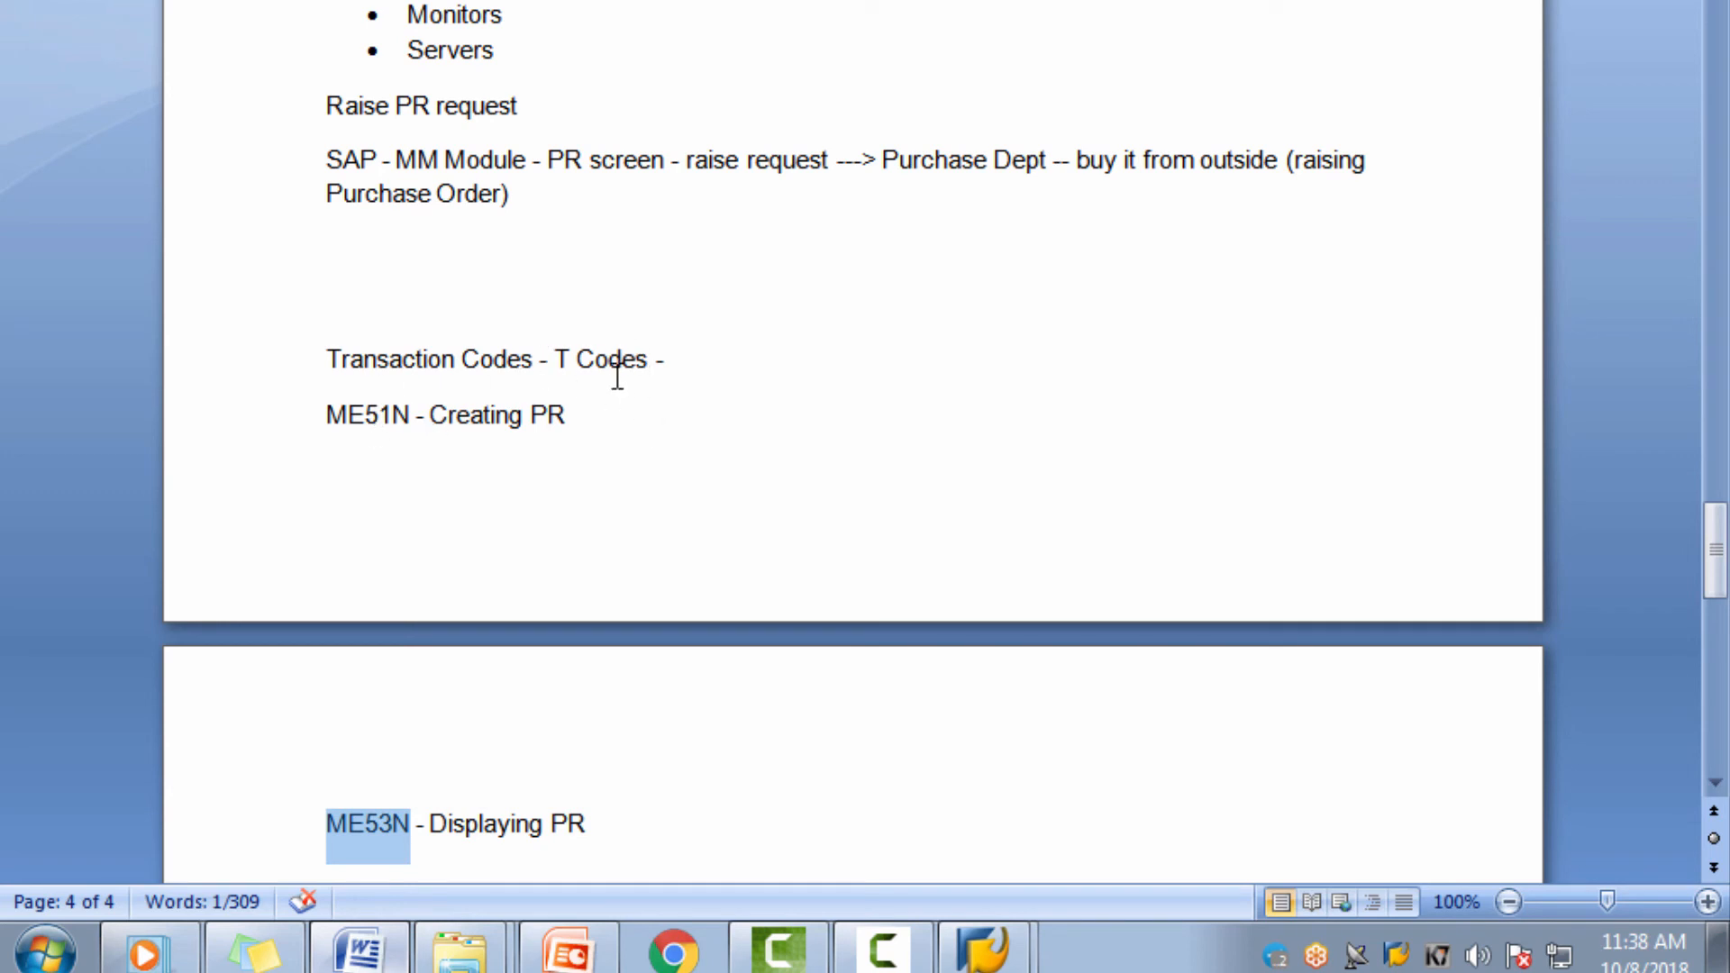
key(alt+Tab)
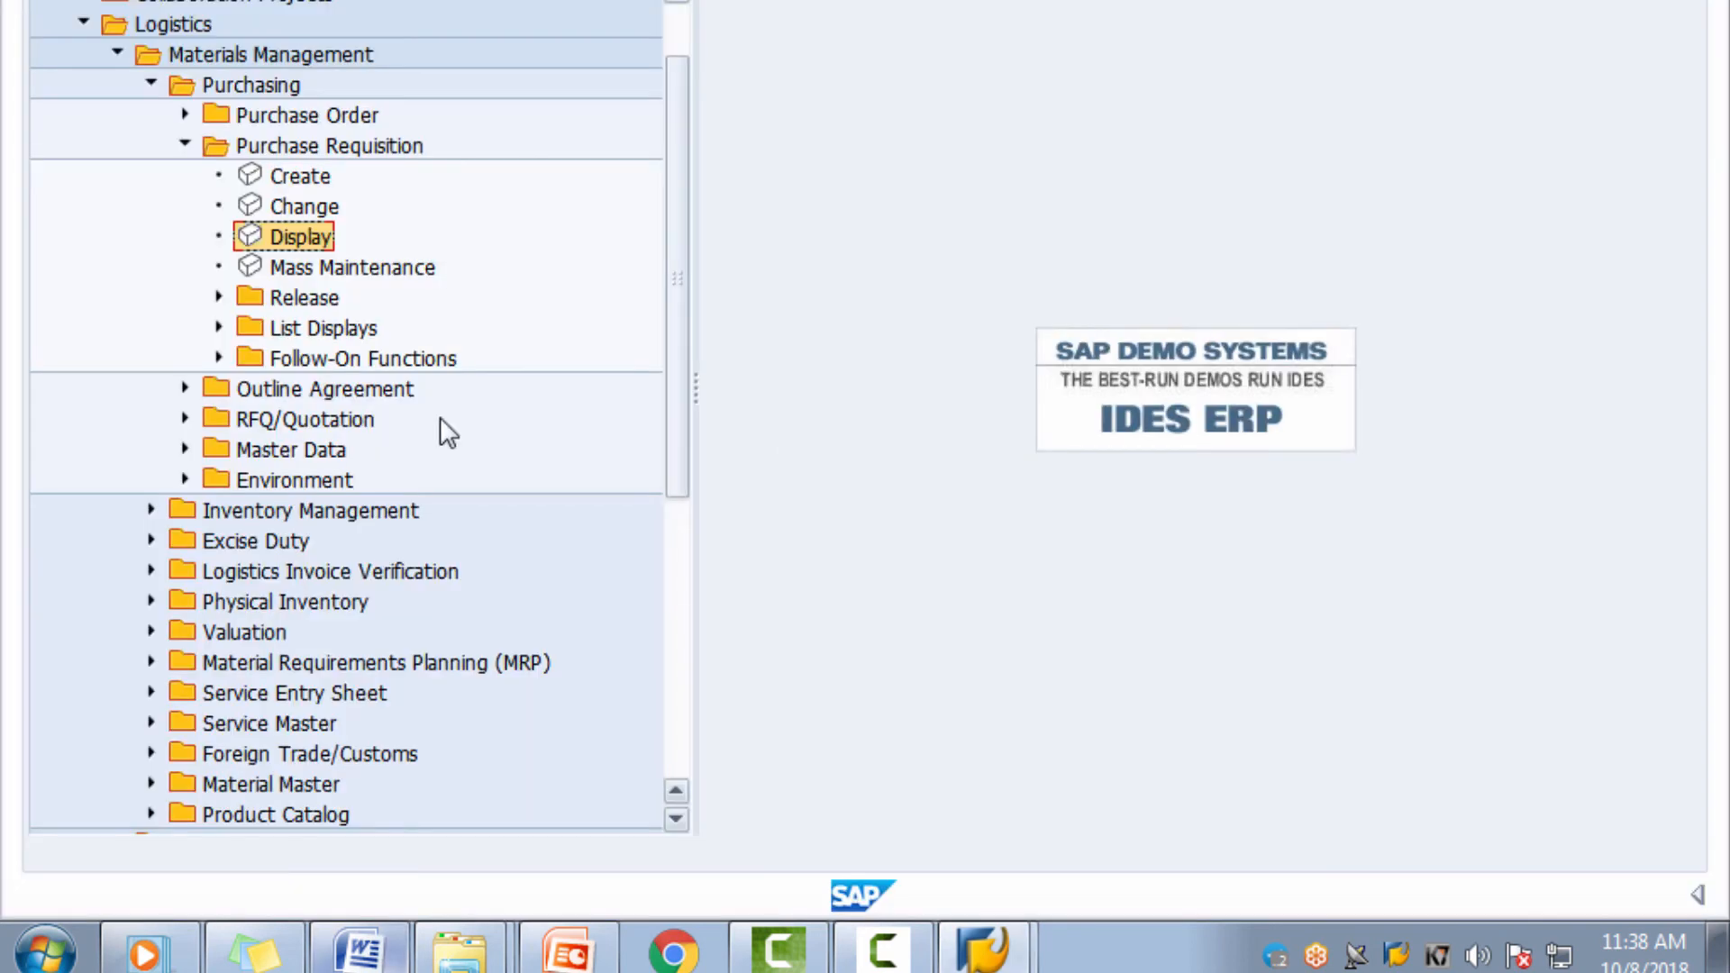
Step: Collapse the Logistics folder and open the Create Purchase Requisition transaction ME51N
click(92, 25)
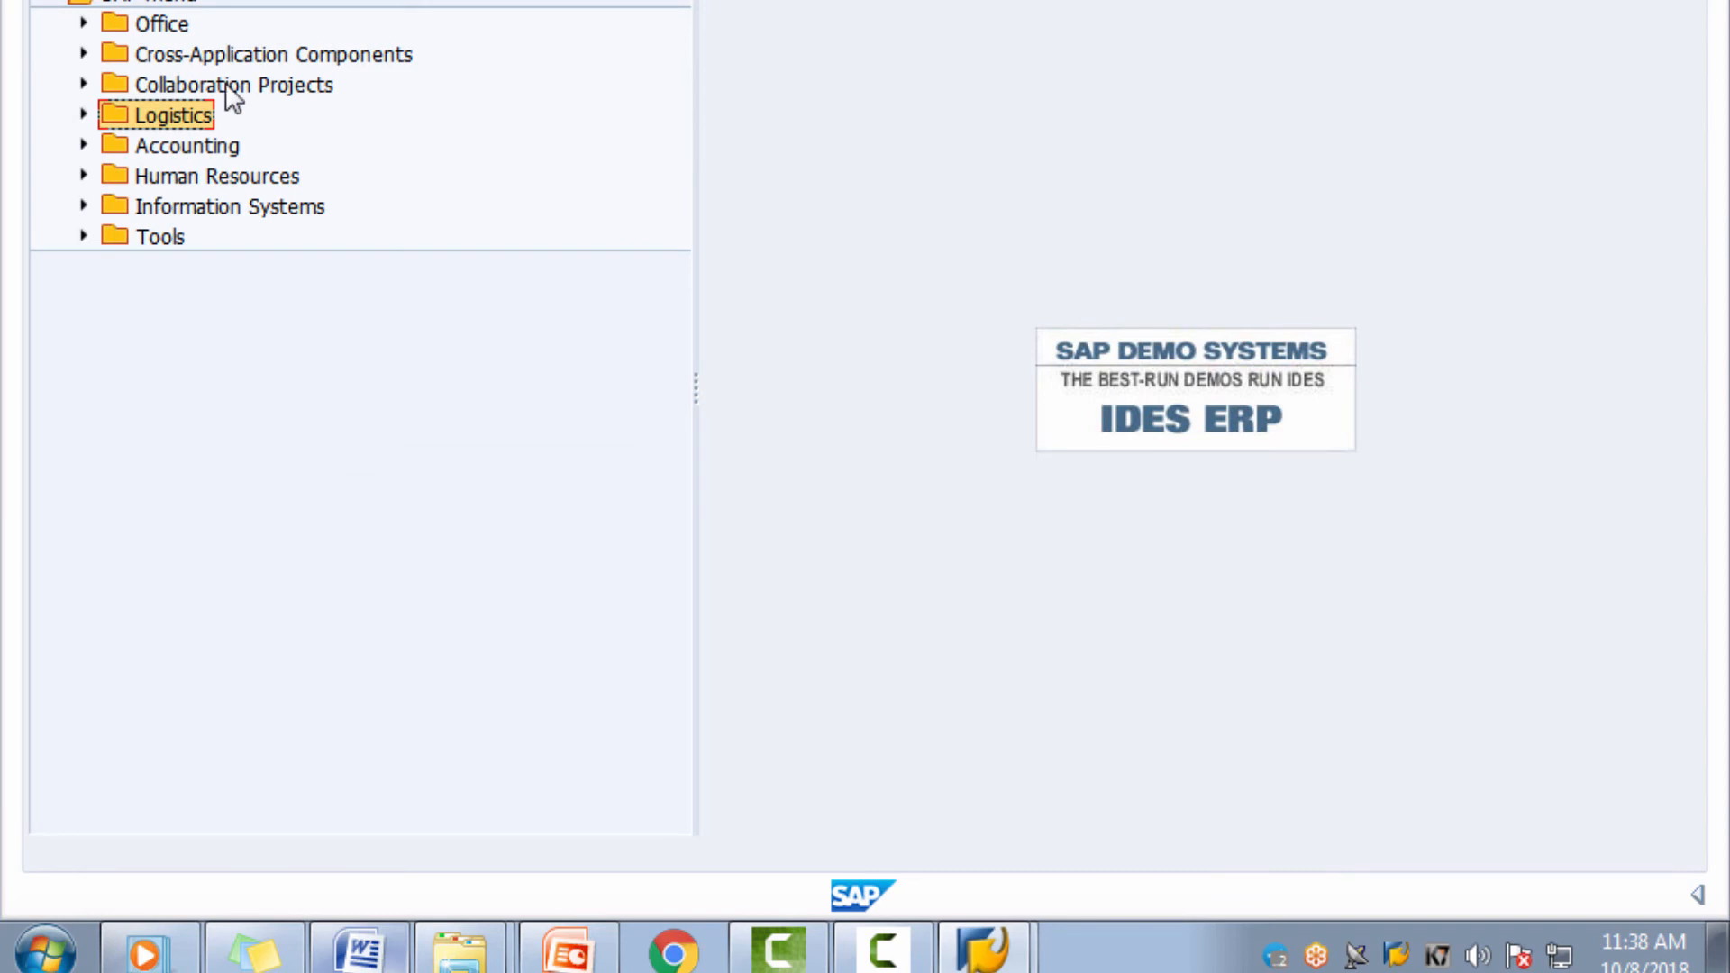
click(135, 0)
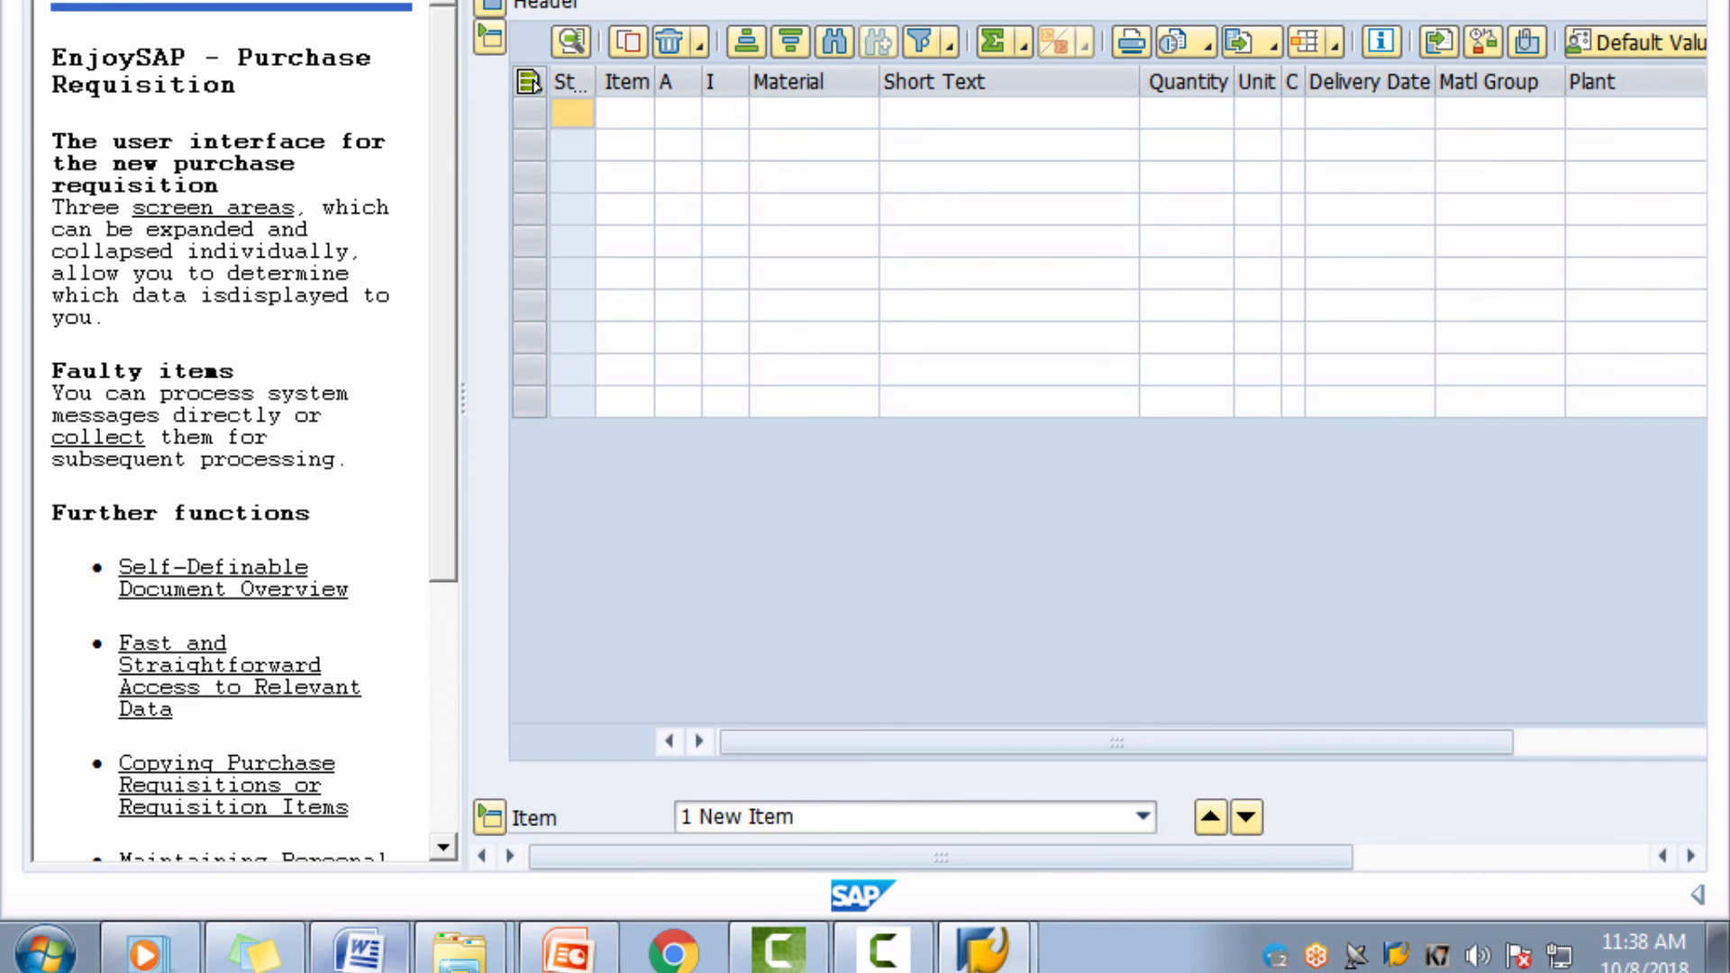
key(F3)
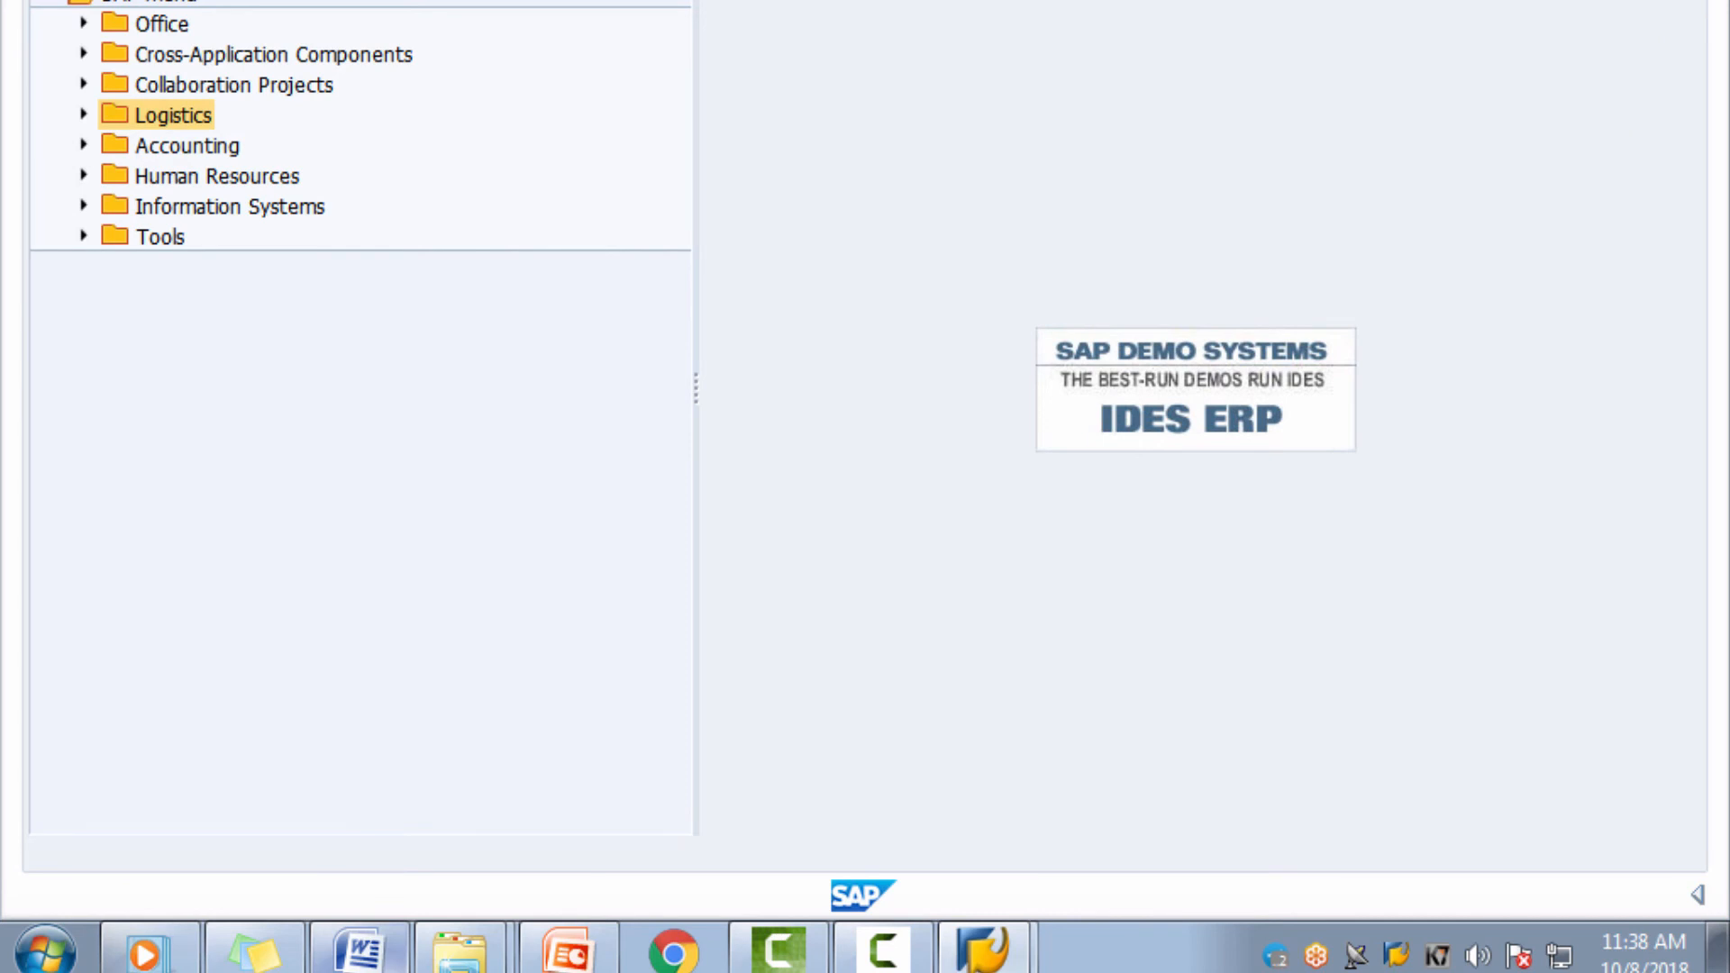
key(Return)
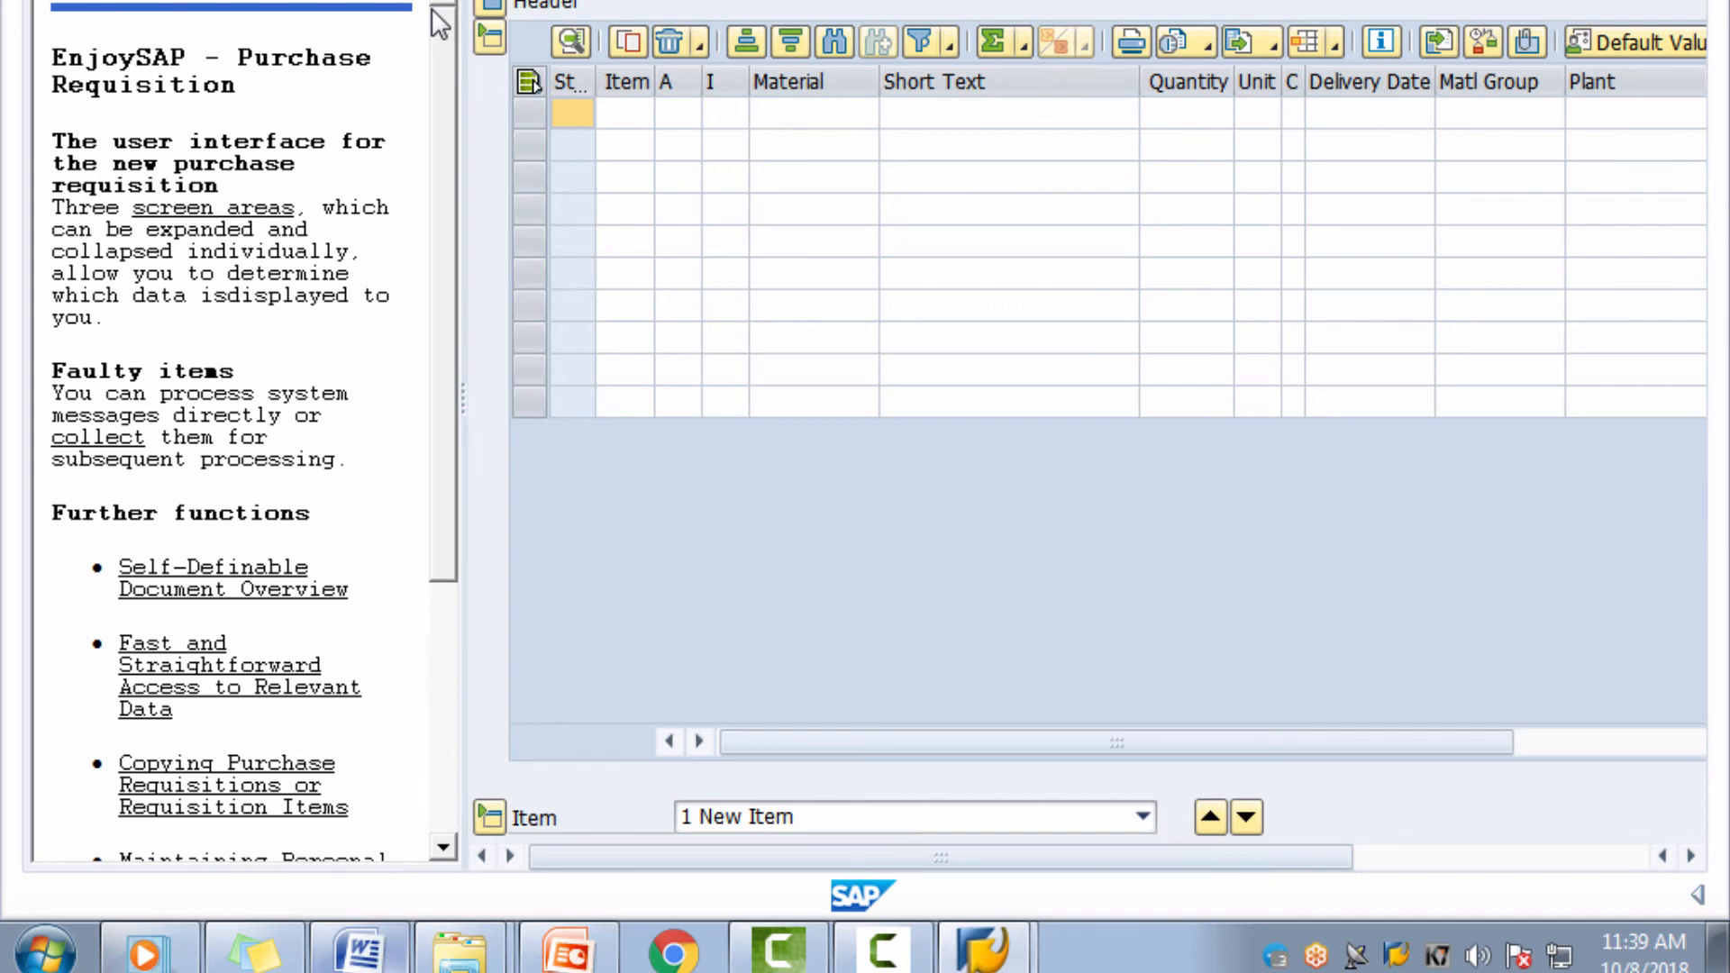
Step: View the available requisition document types and close the EnjoySAP help text
click(753, 0)
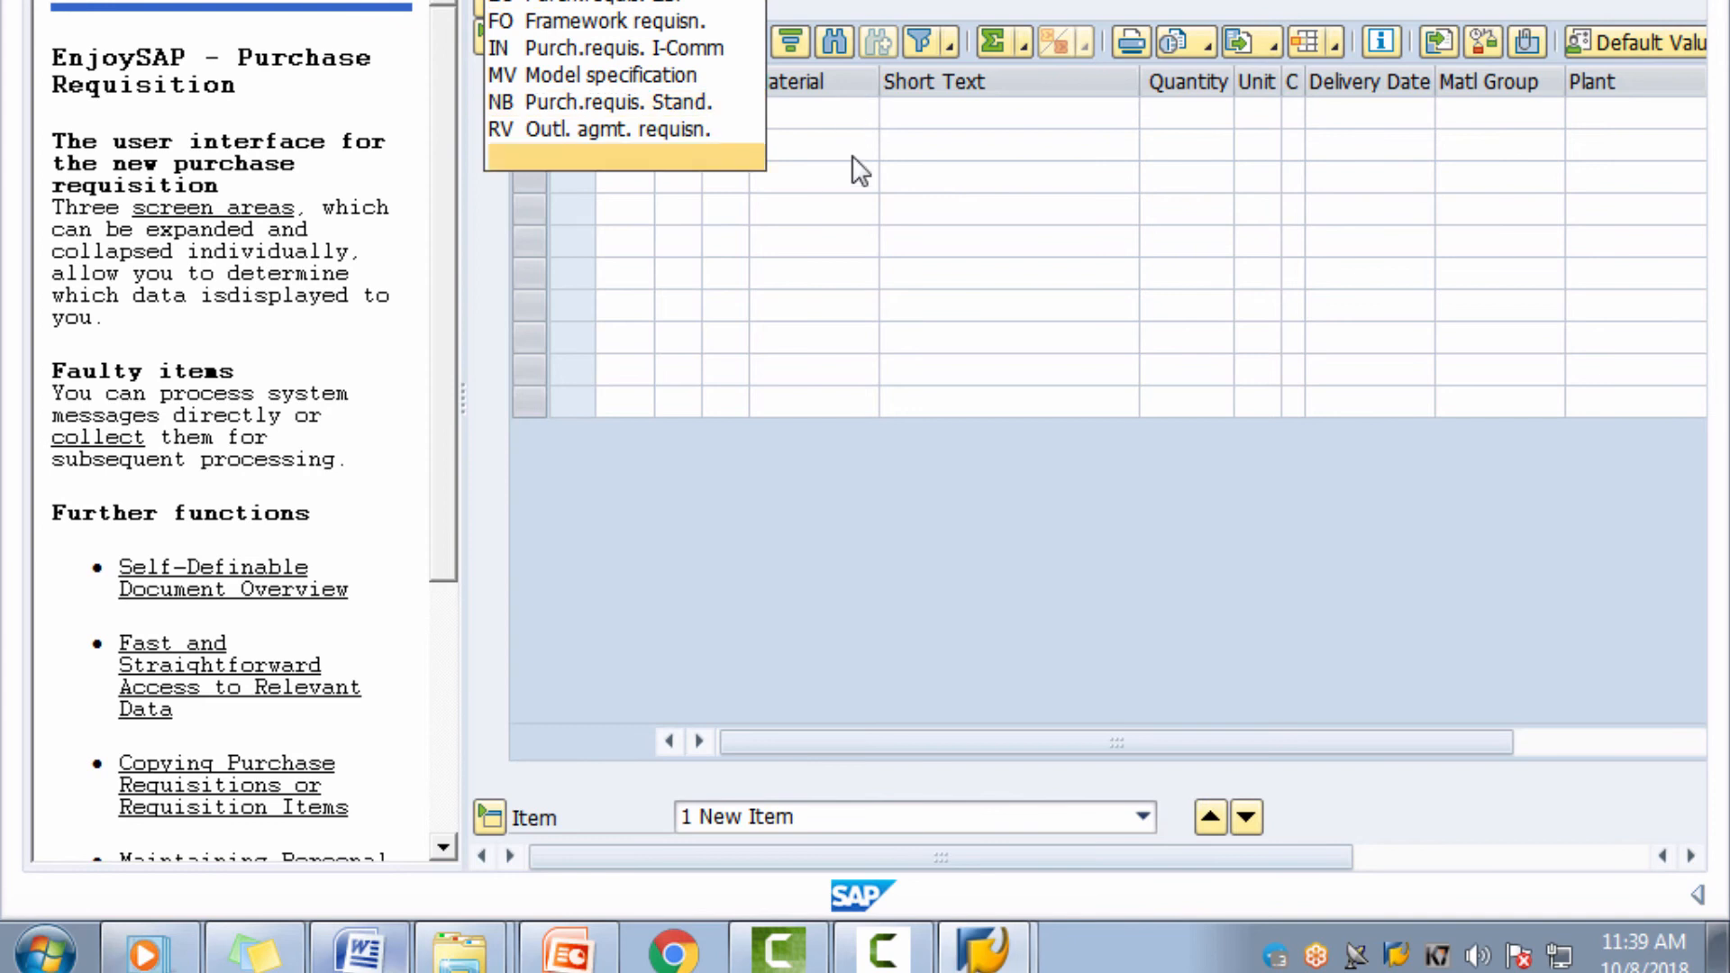
click(465, 296)
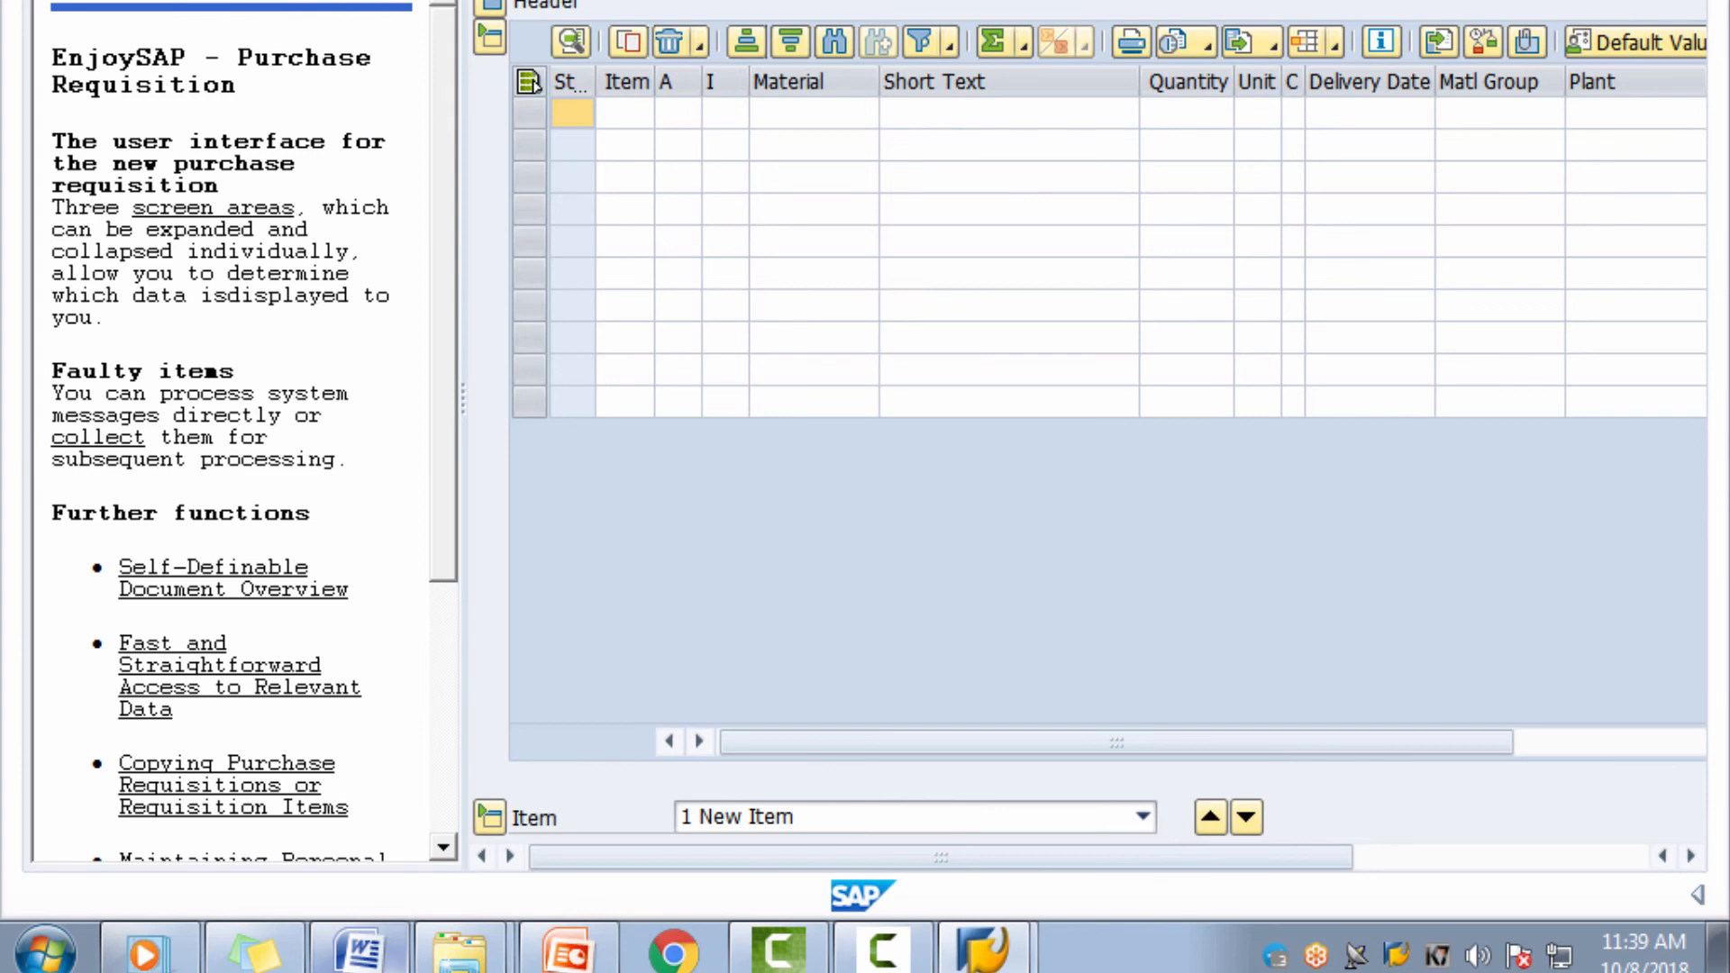
click(305, 2)
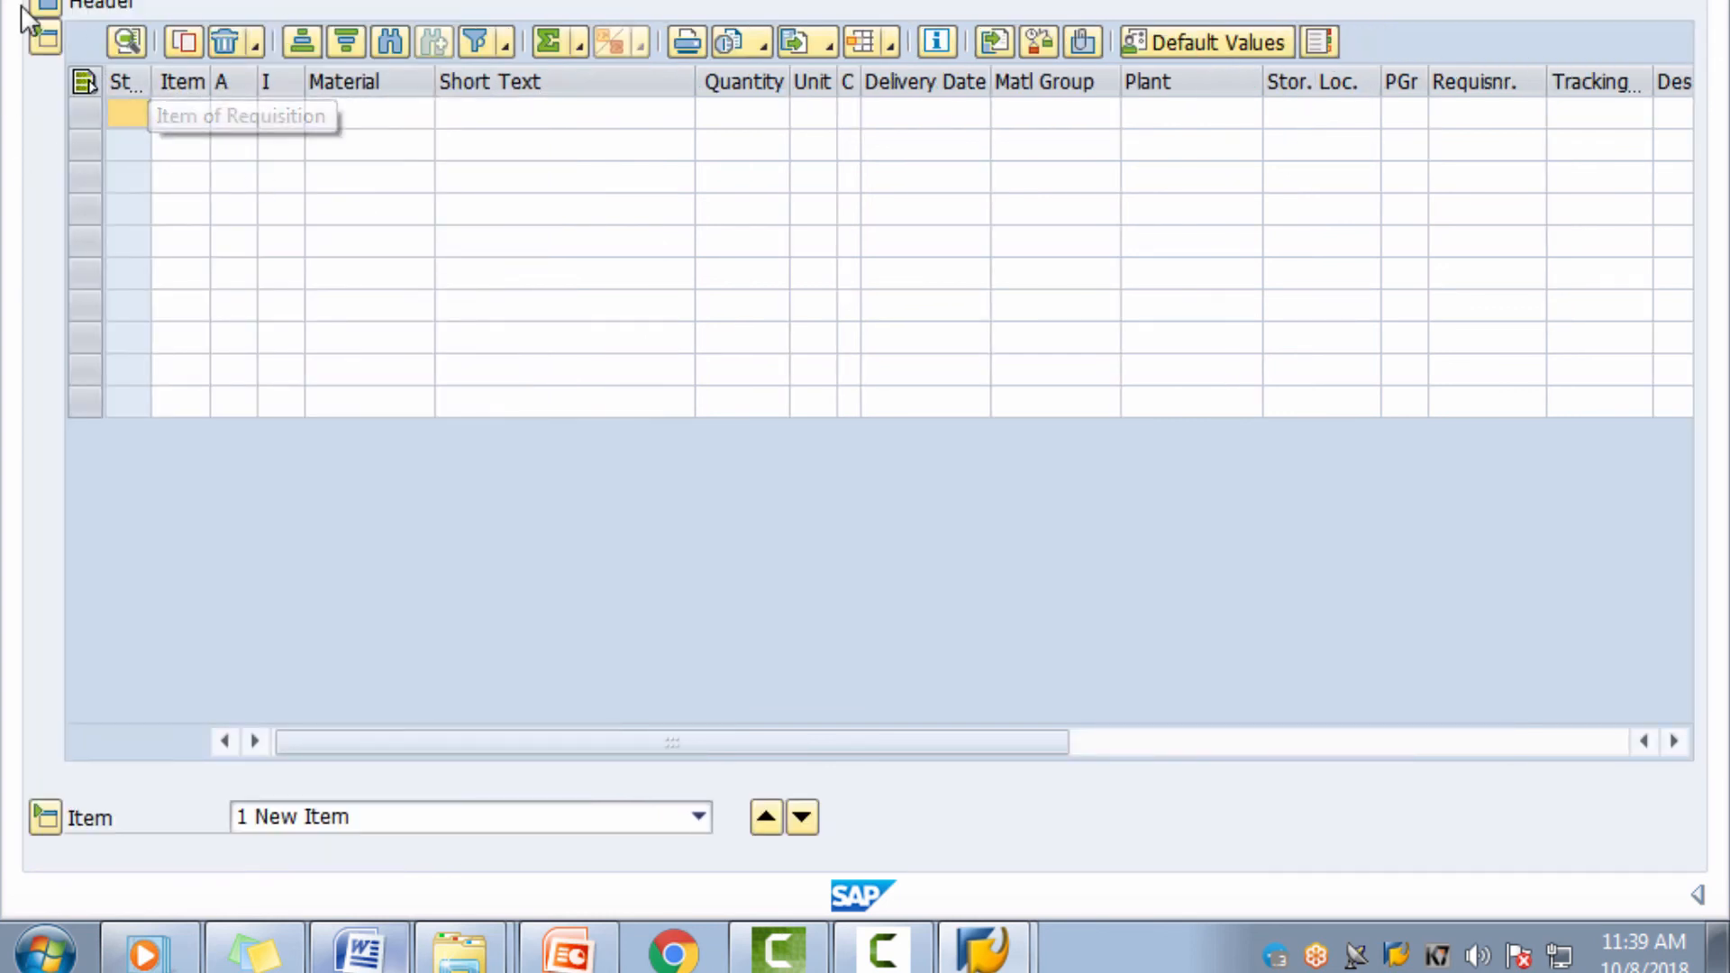
Step: Expand and collapse the Header and Item Overview sections of the requisition to examine their contents
click(45, 38)
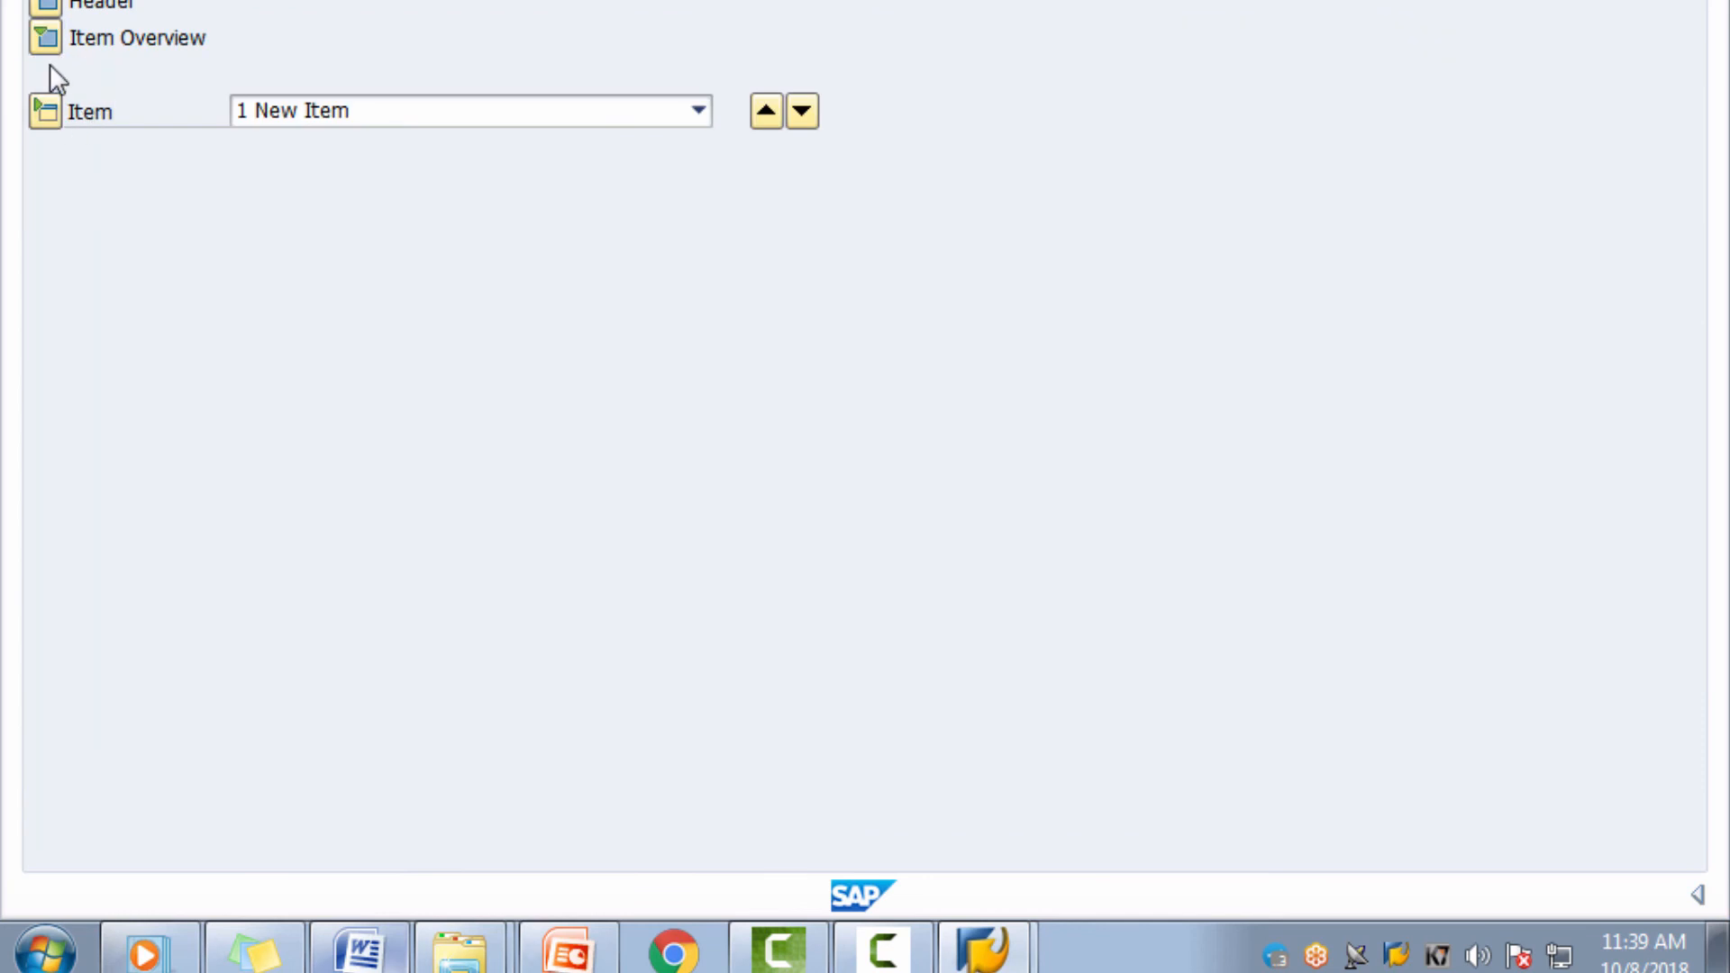
click(47, 9)
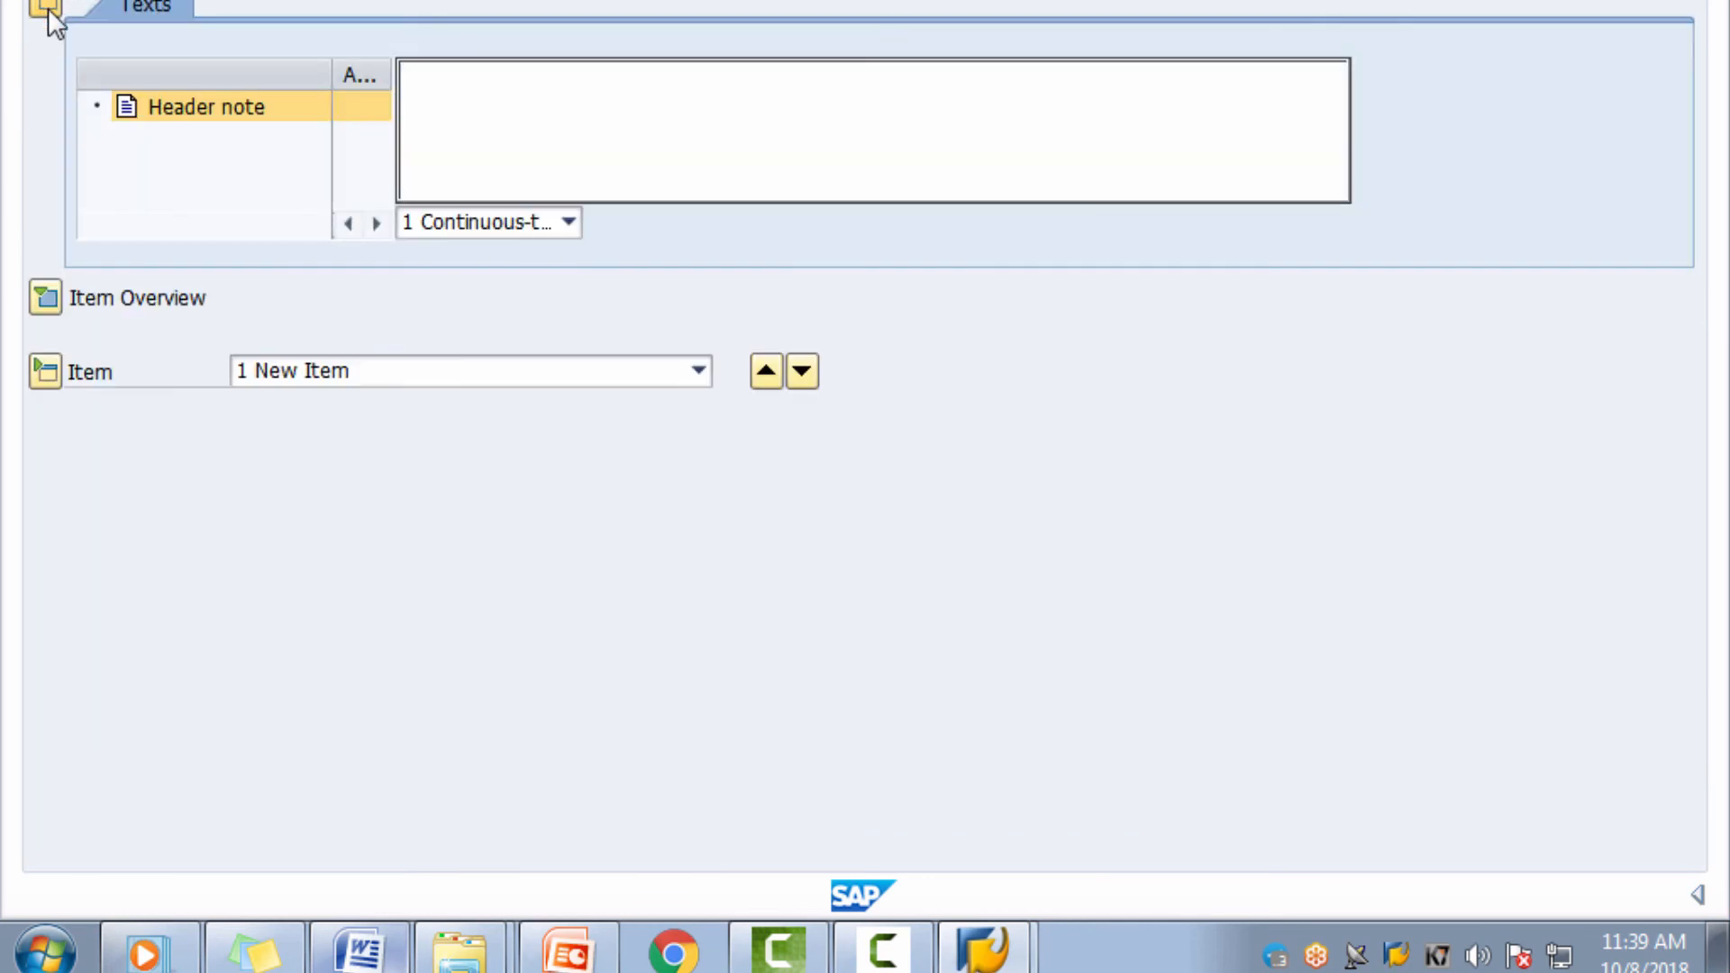
click(54, 9)
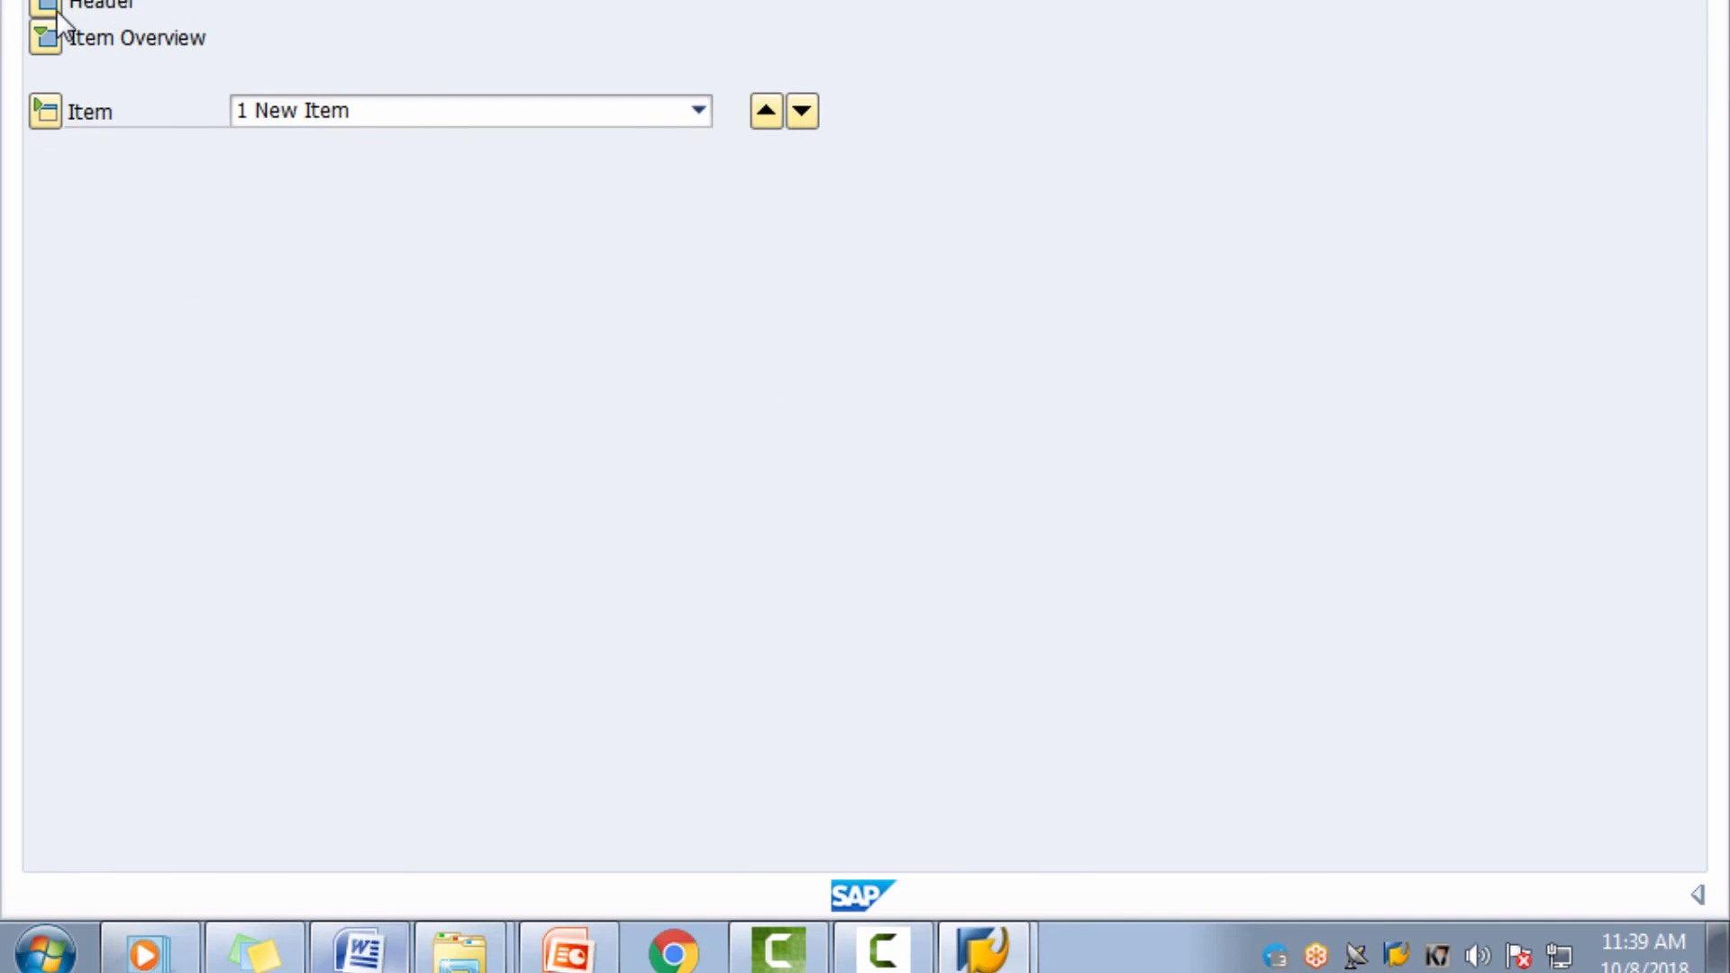
click(51, 6)
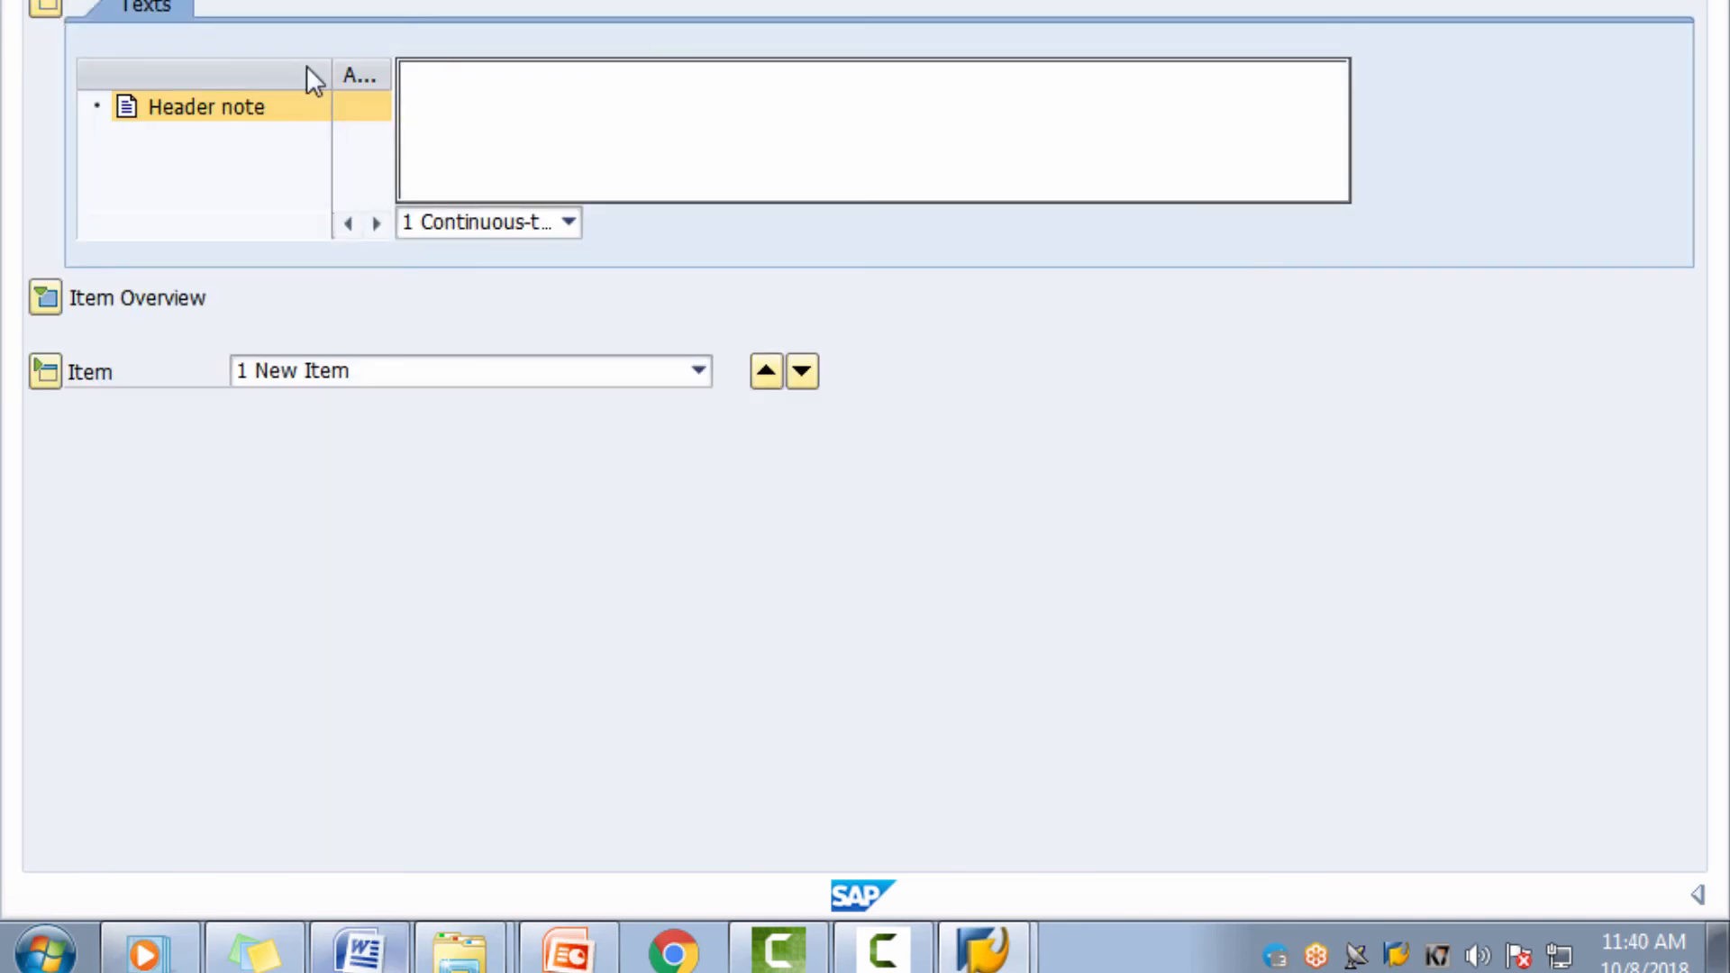
click(44, 8)
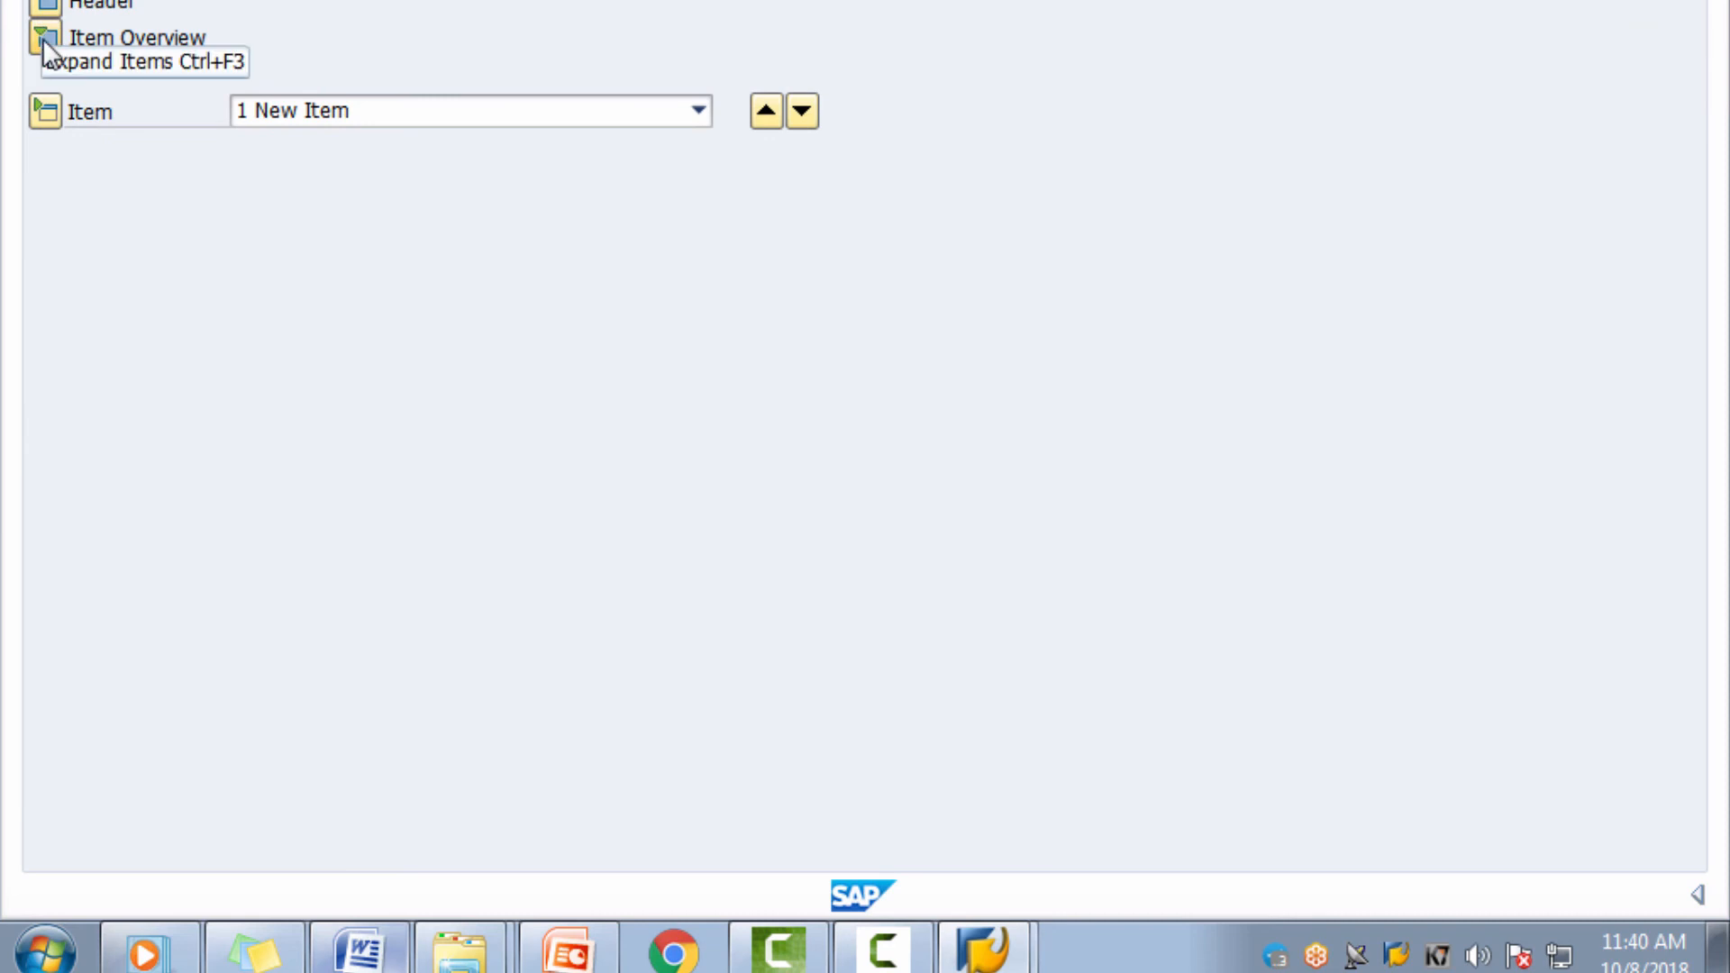
click(41, 39)
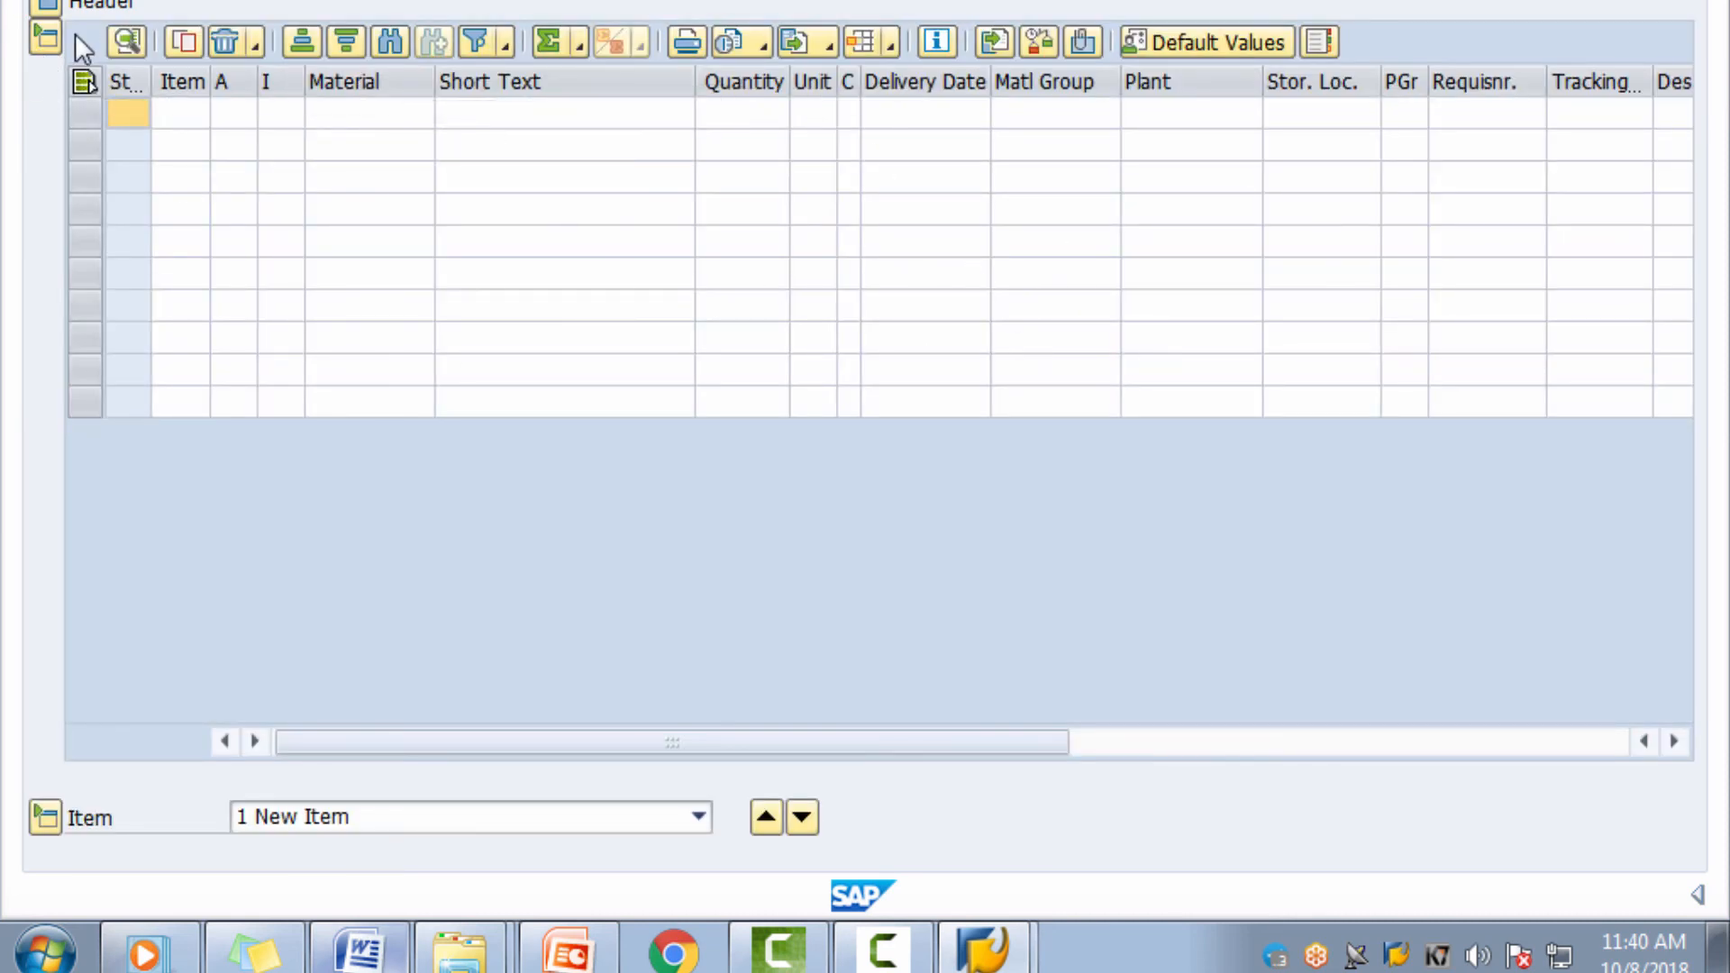
click(43, 34)
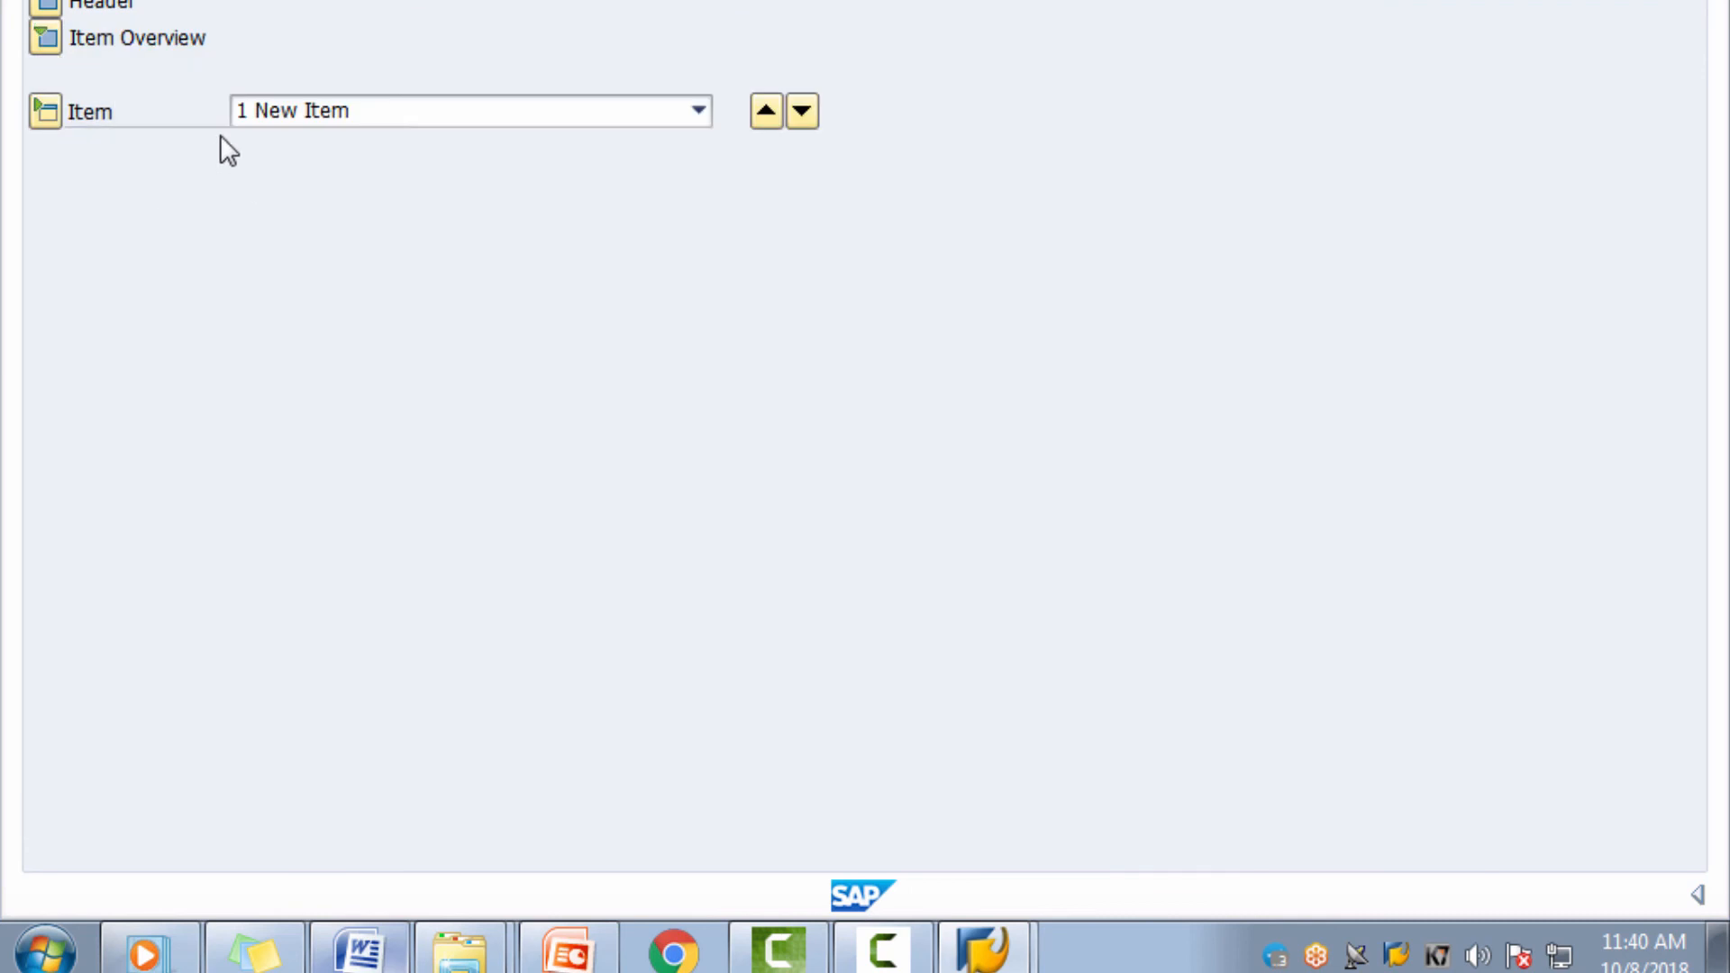
Step: Choose document type NB Purch.requis. Stand. and enter the header note "This is Test Purchase Req"
click(308, 0)
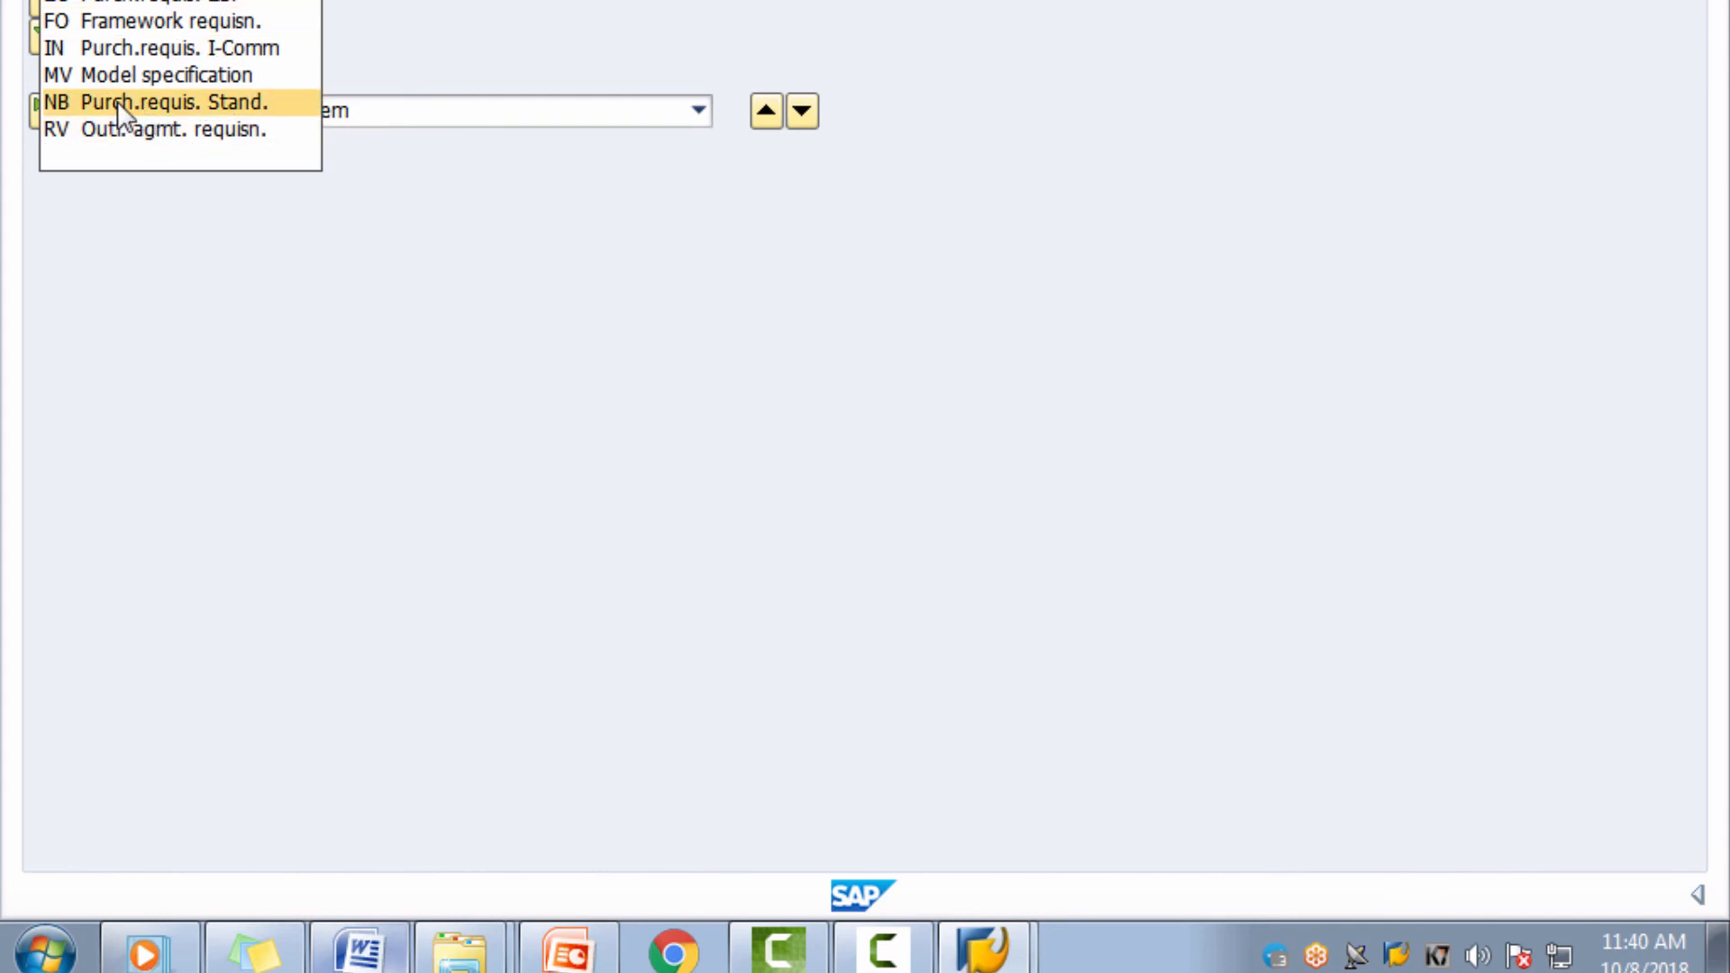
click(180, 101)
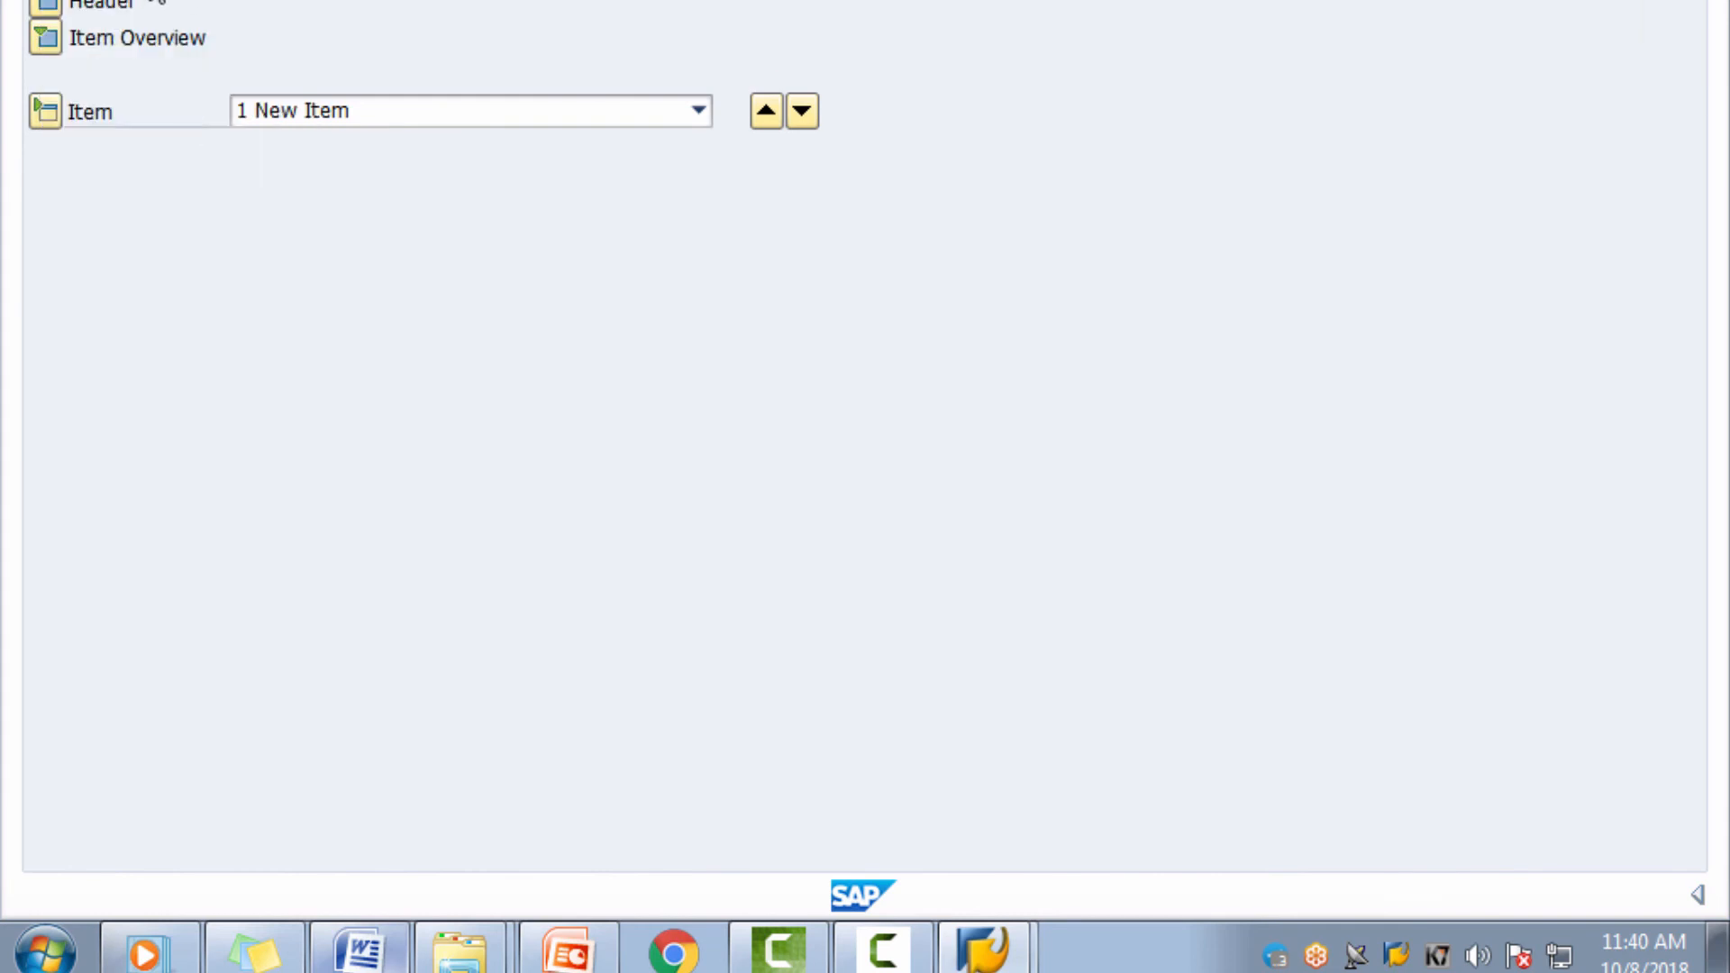
click(45, 8)
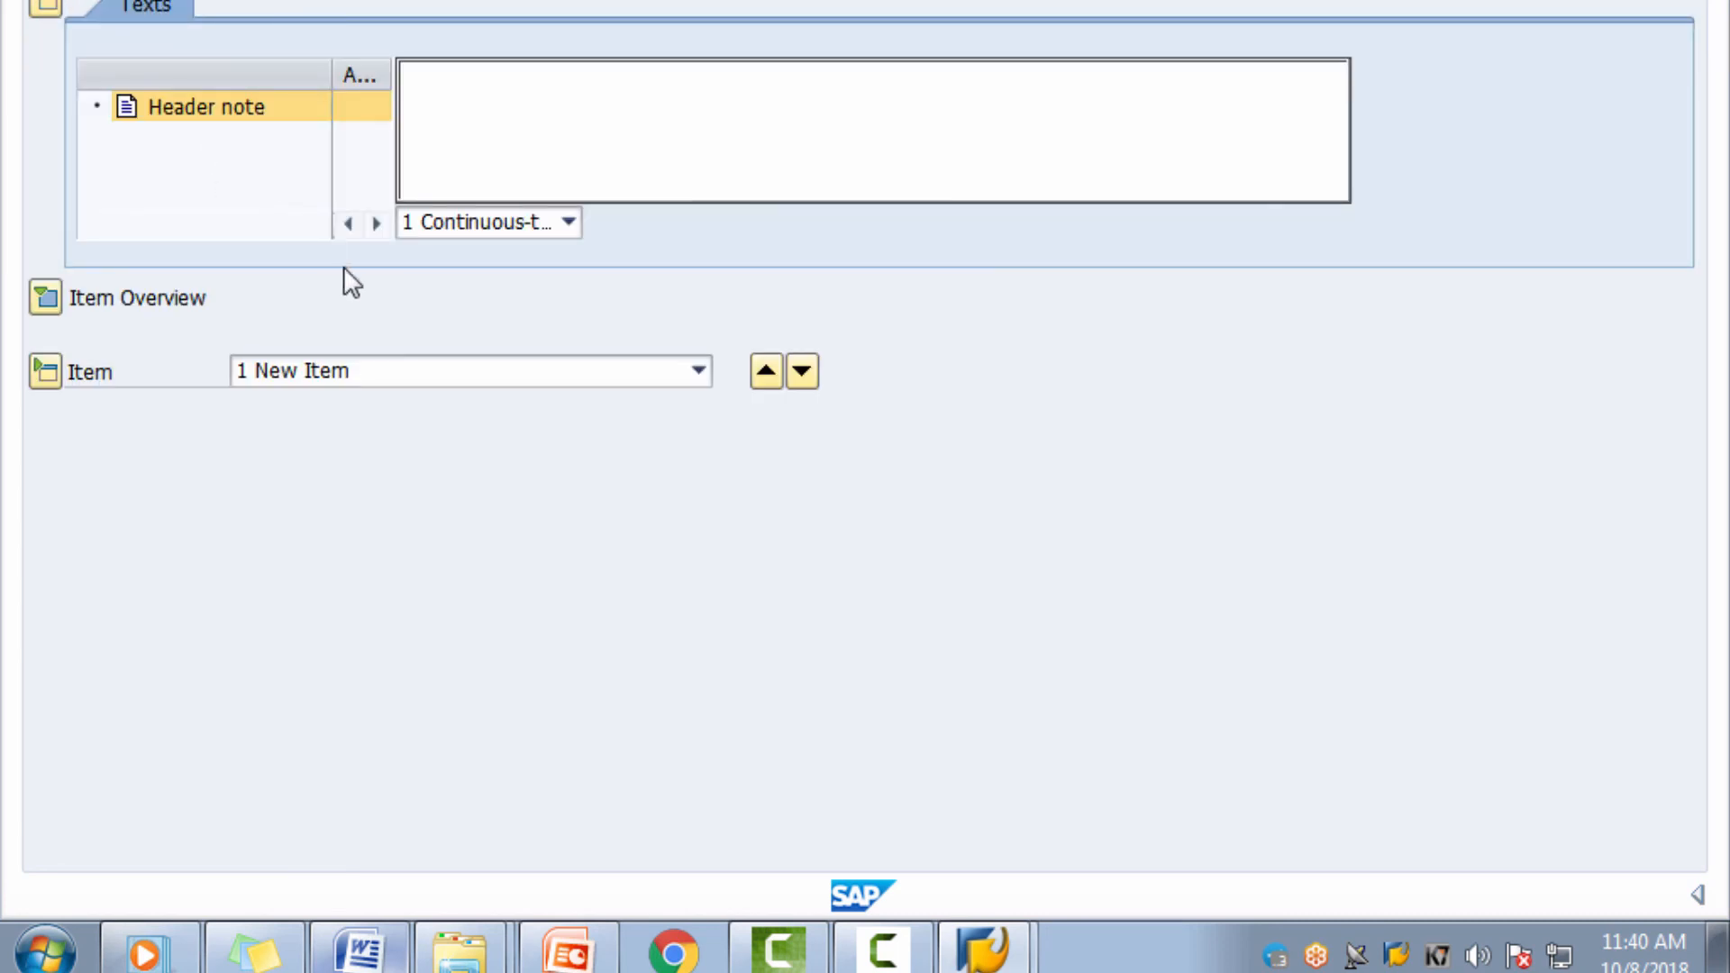
click(43, 9)
click(43, 9)
click(557, 132)
text(This is Test Purchase Req)
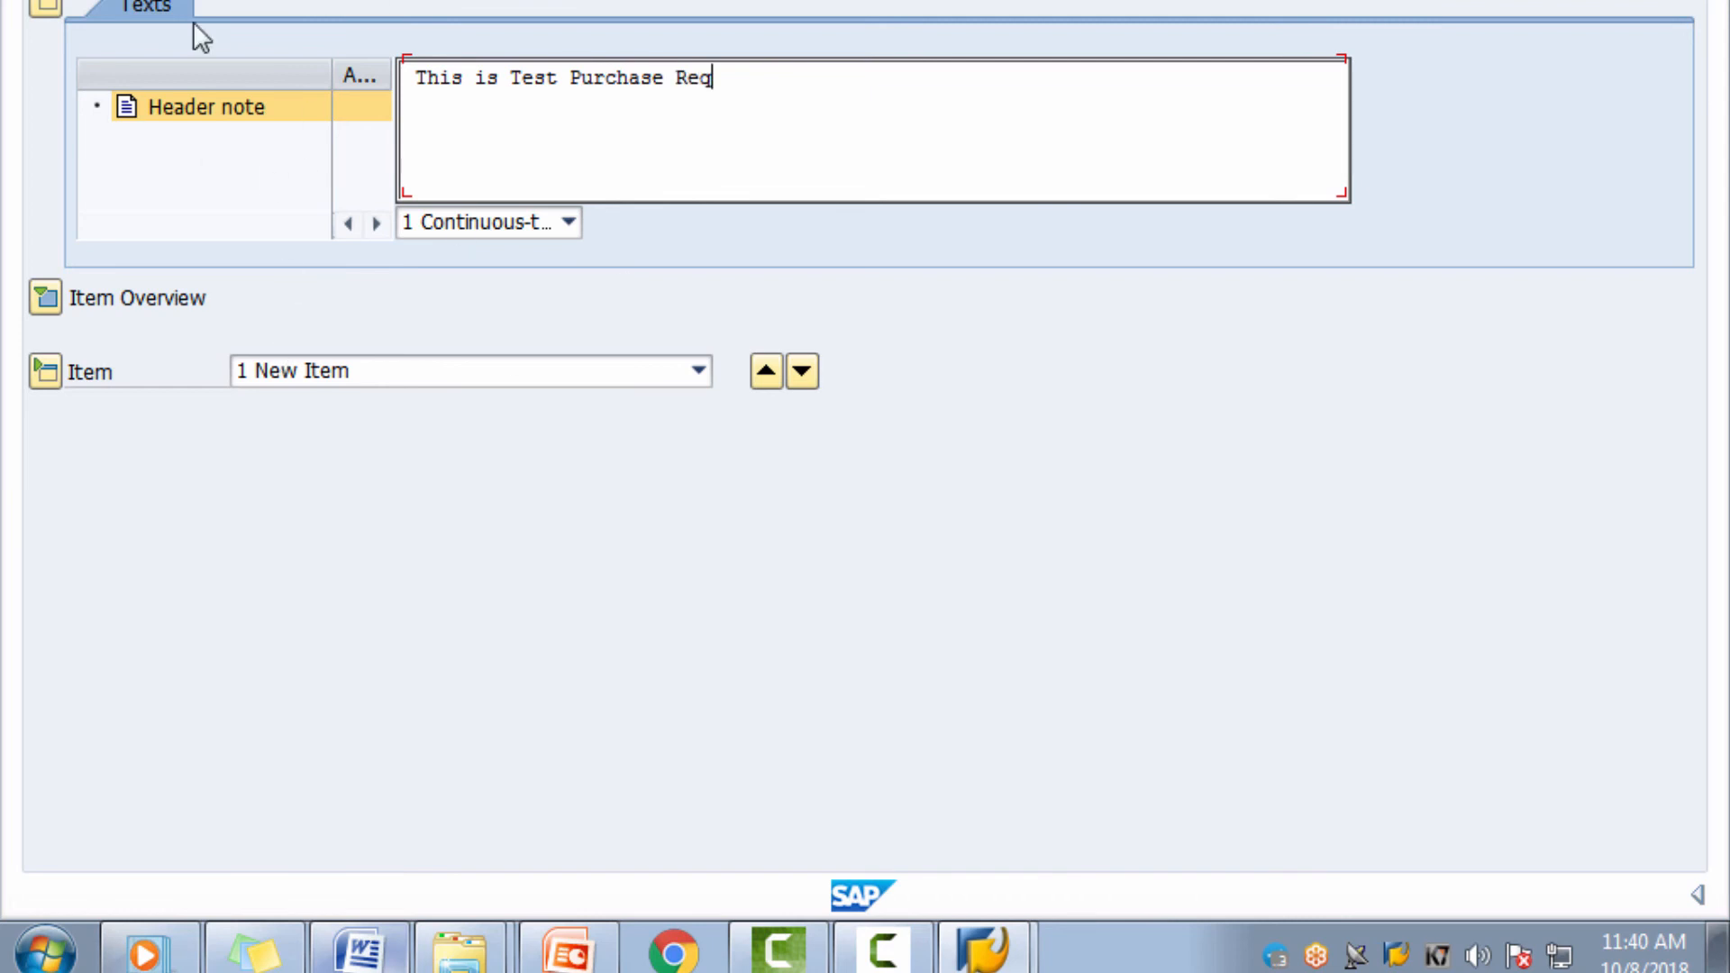
click(53, 6)
click(52, 6)
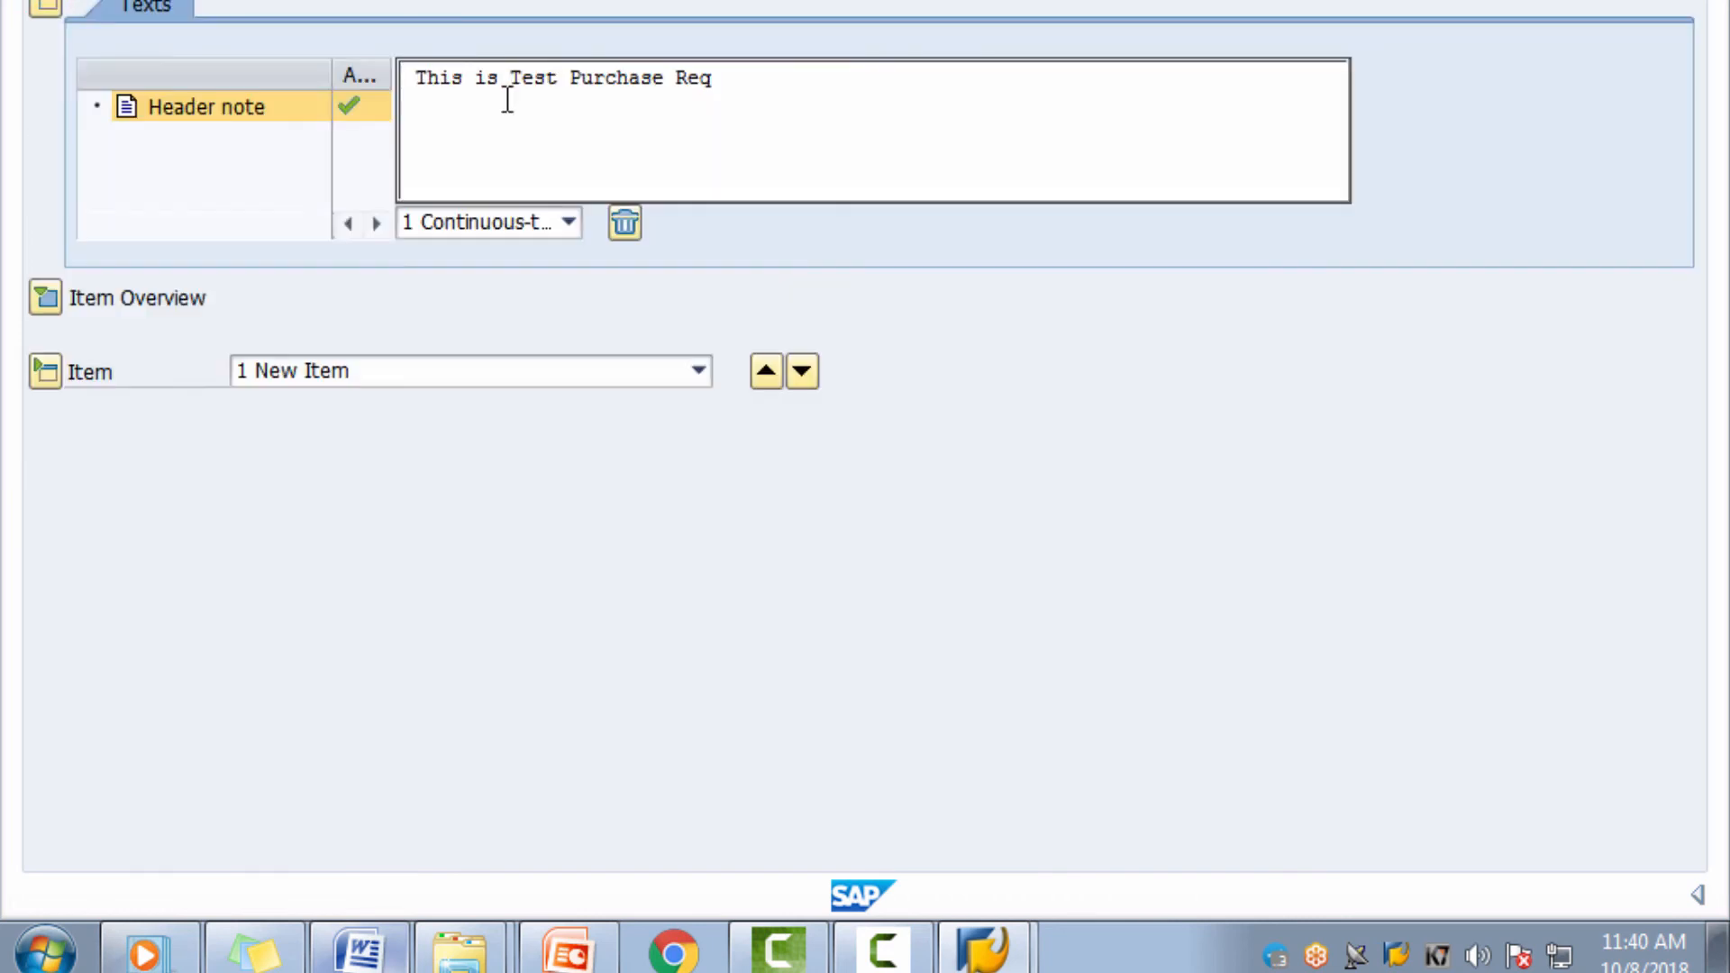
Step: Expand Item Overview and enter material T-BW01-01 in the first row, widening the Material column to fit
click(56, 302)
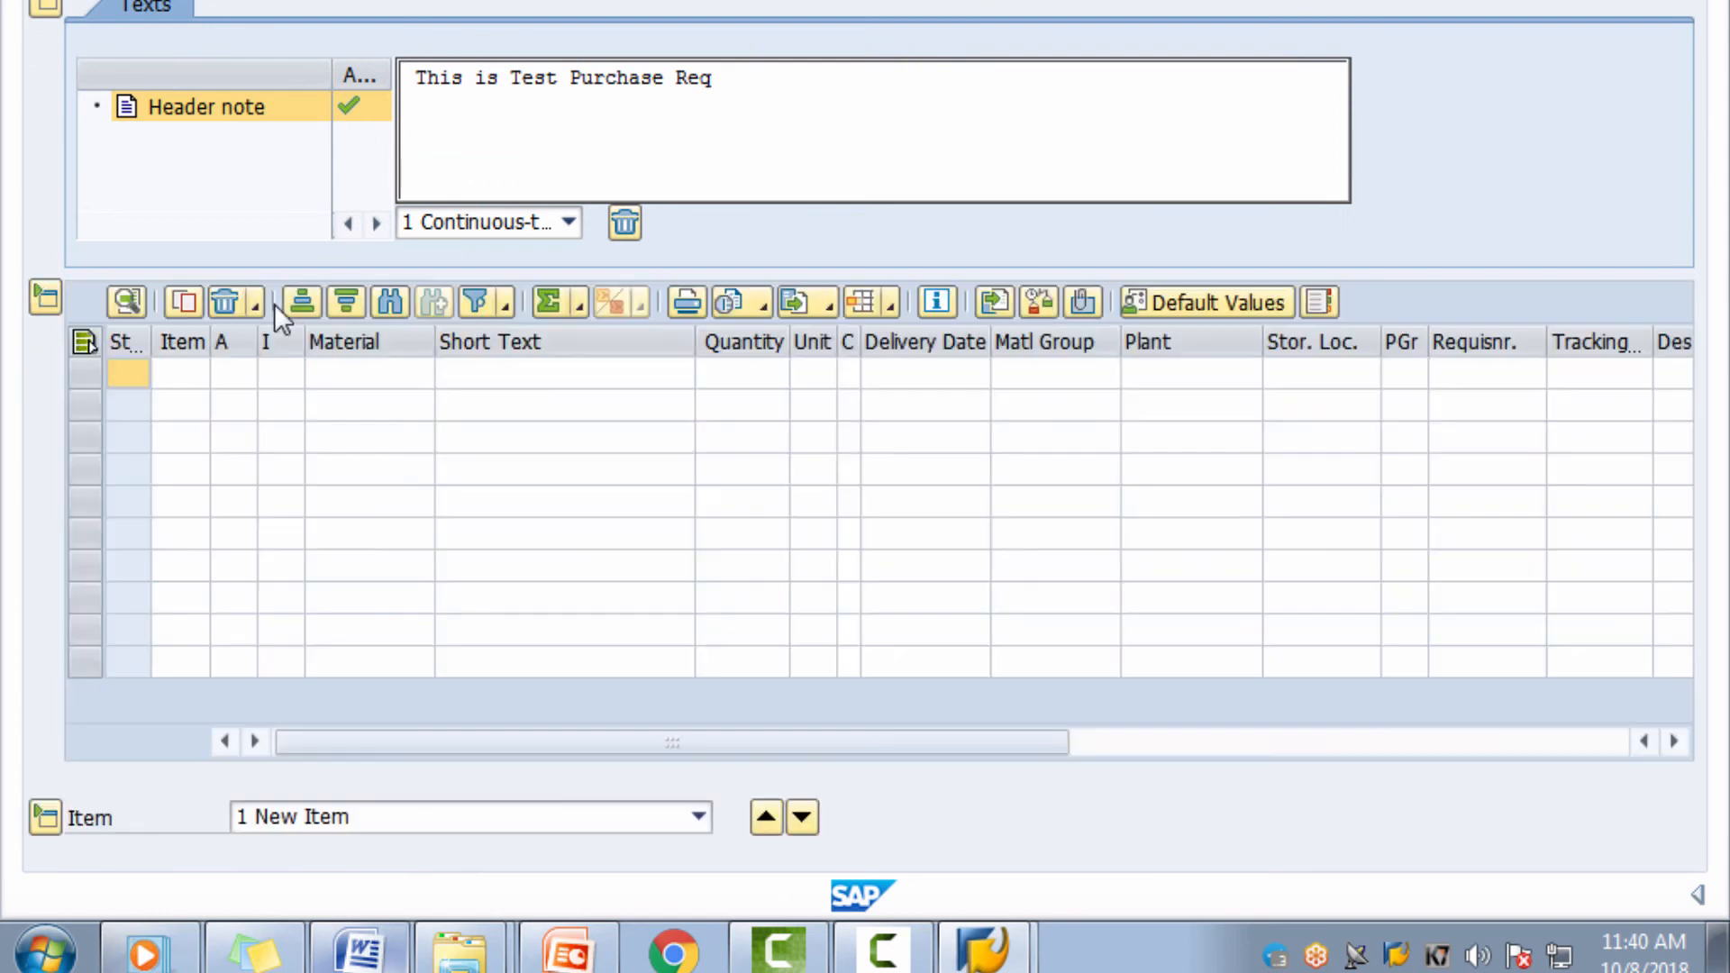
click(402, 386)
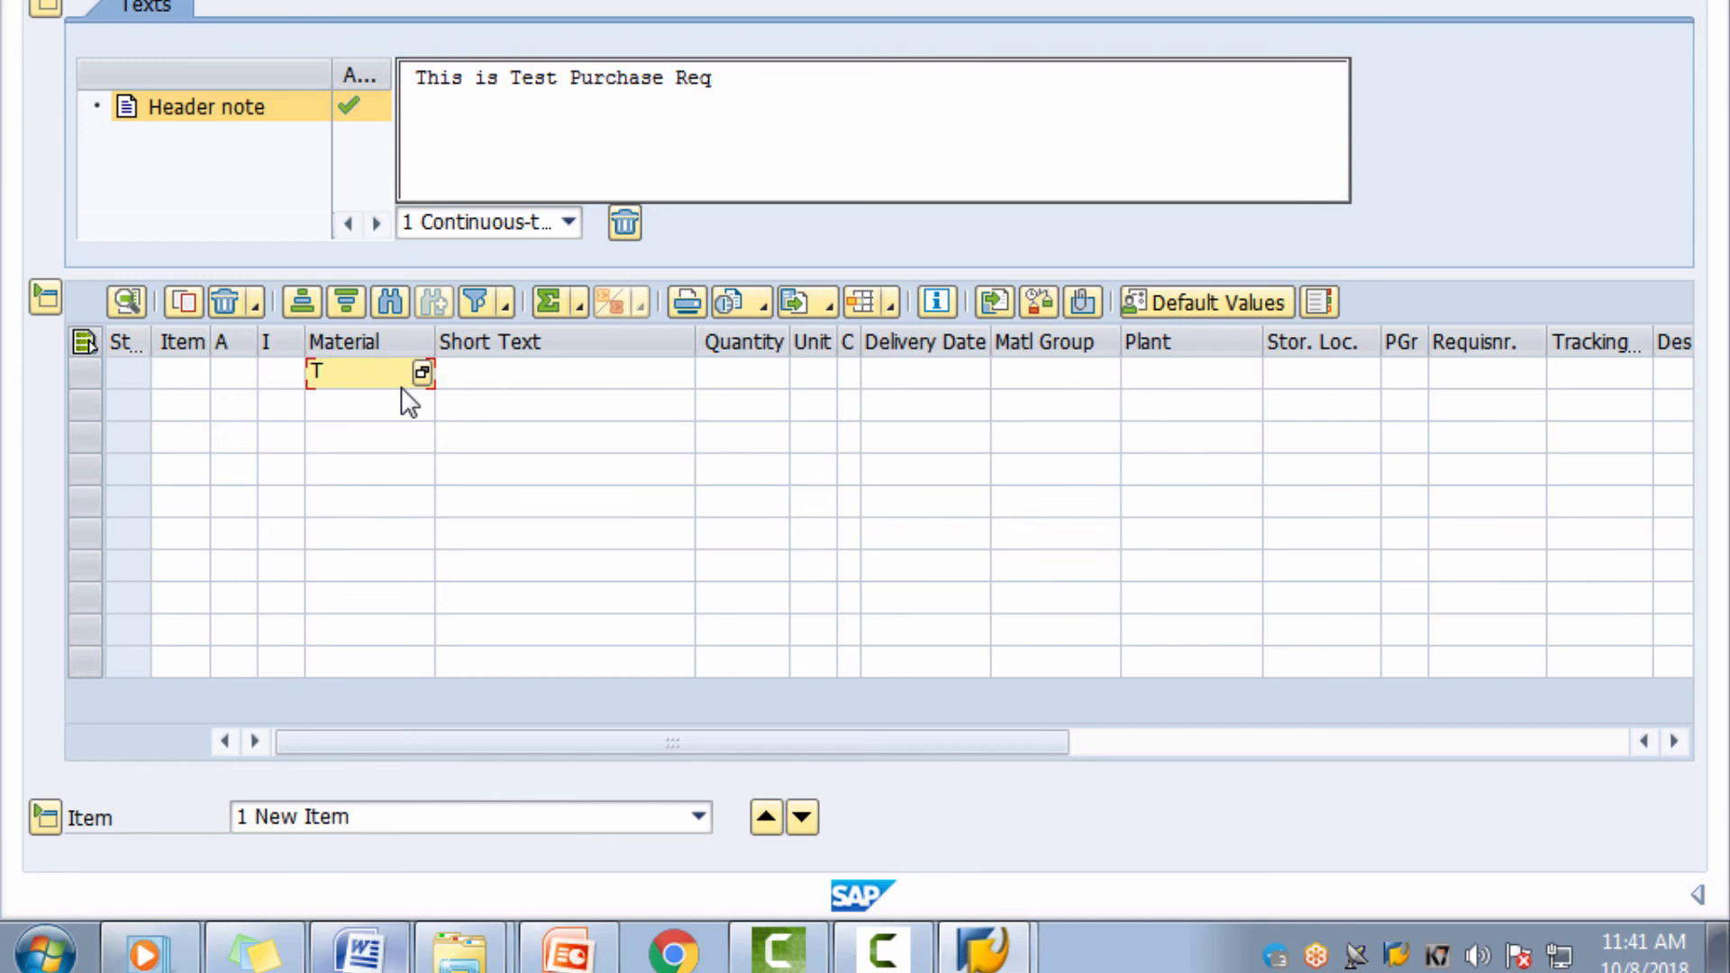
text(-BW01-01)
double_click(435, 348)
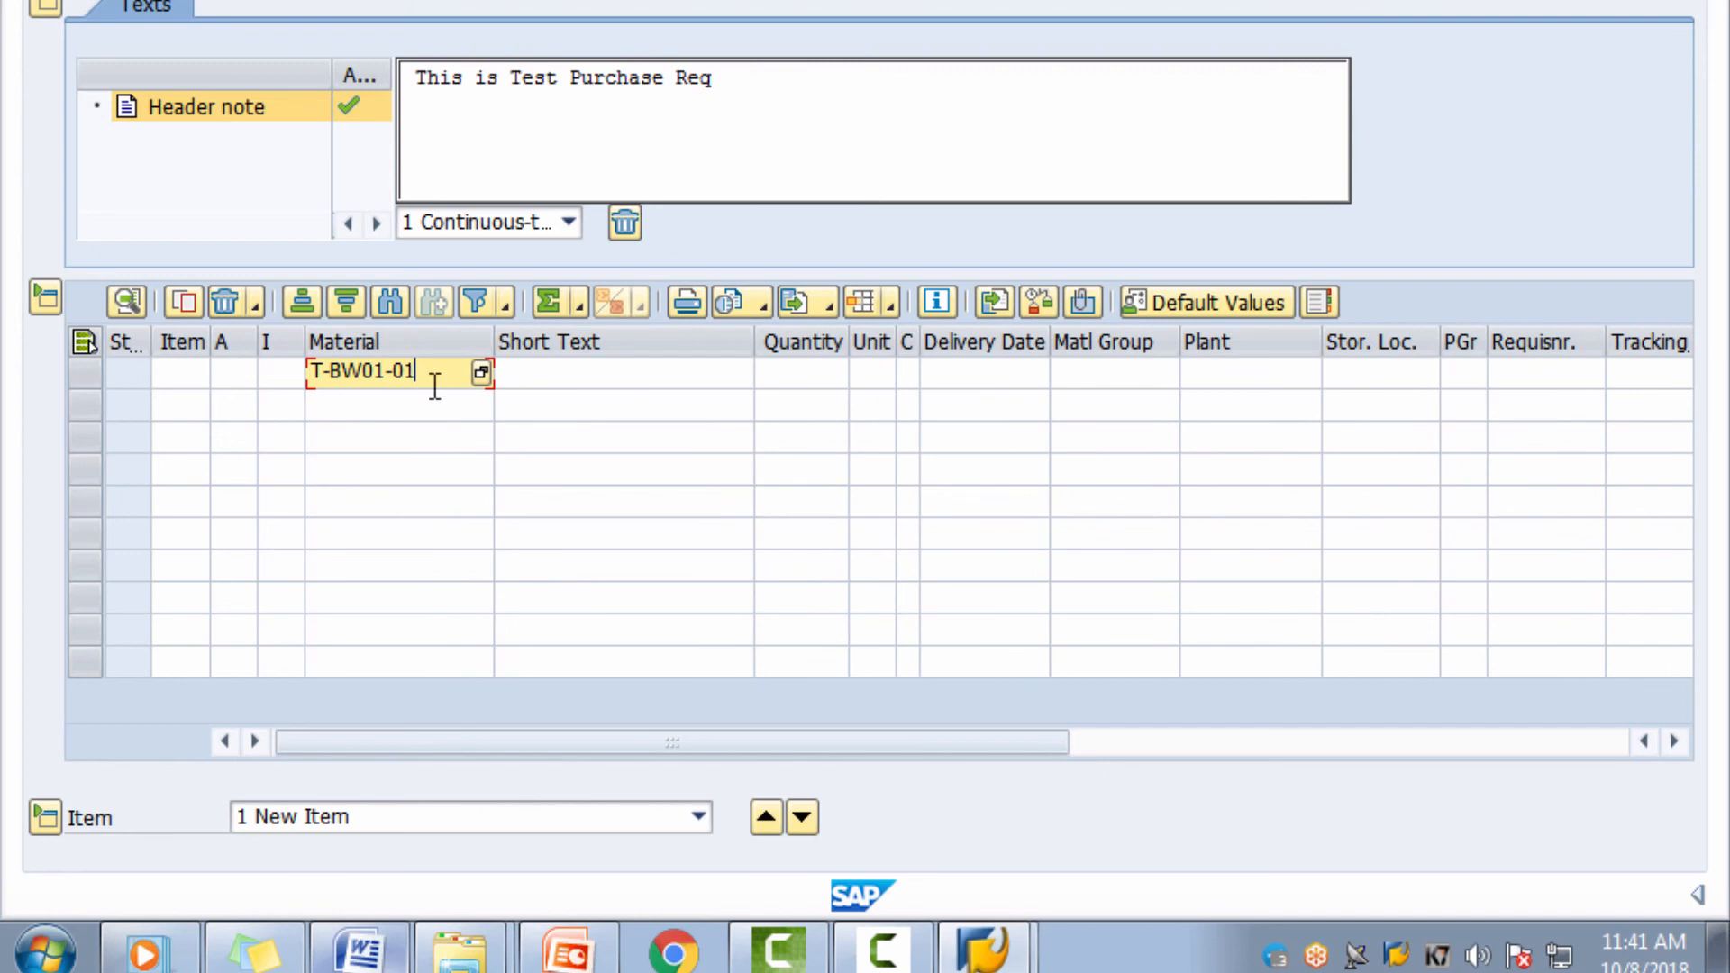
Step: Correct the first row's material to T-BW02-01 and confirm the entry
key(BackSpace)
text(2)
text(===)
key(BackSpace)
key(BackSpace)
key(BackSpace)
key(BackSpace)
key(BackSpace)
key(BackSpace)
key(BackSpace)
text(2-01)
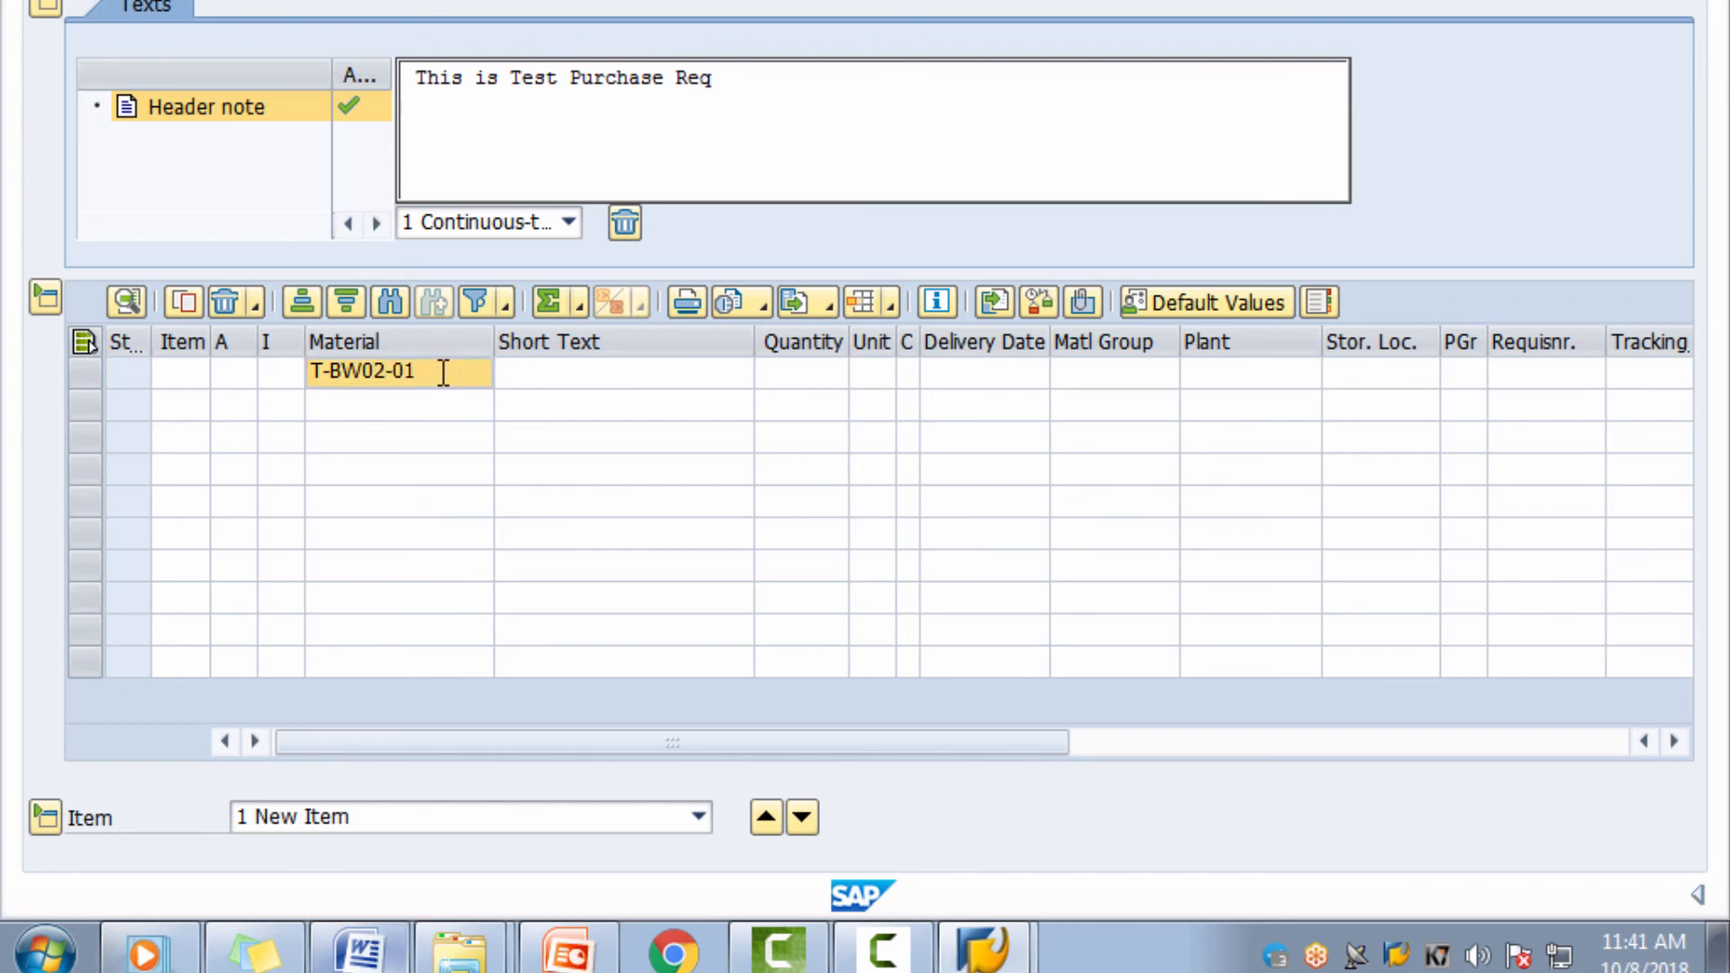
key(Return)
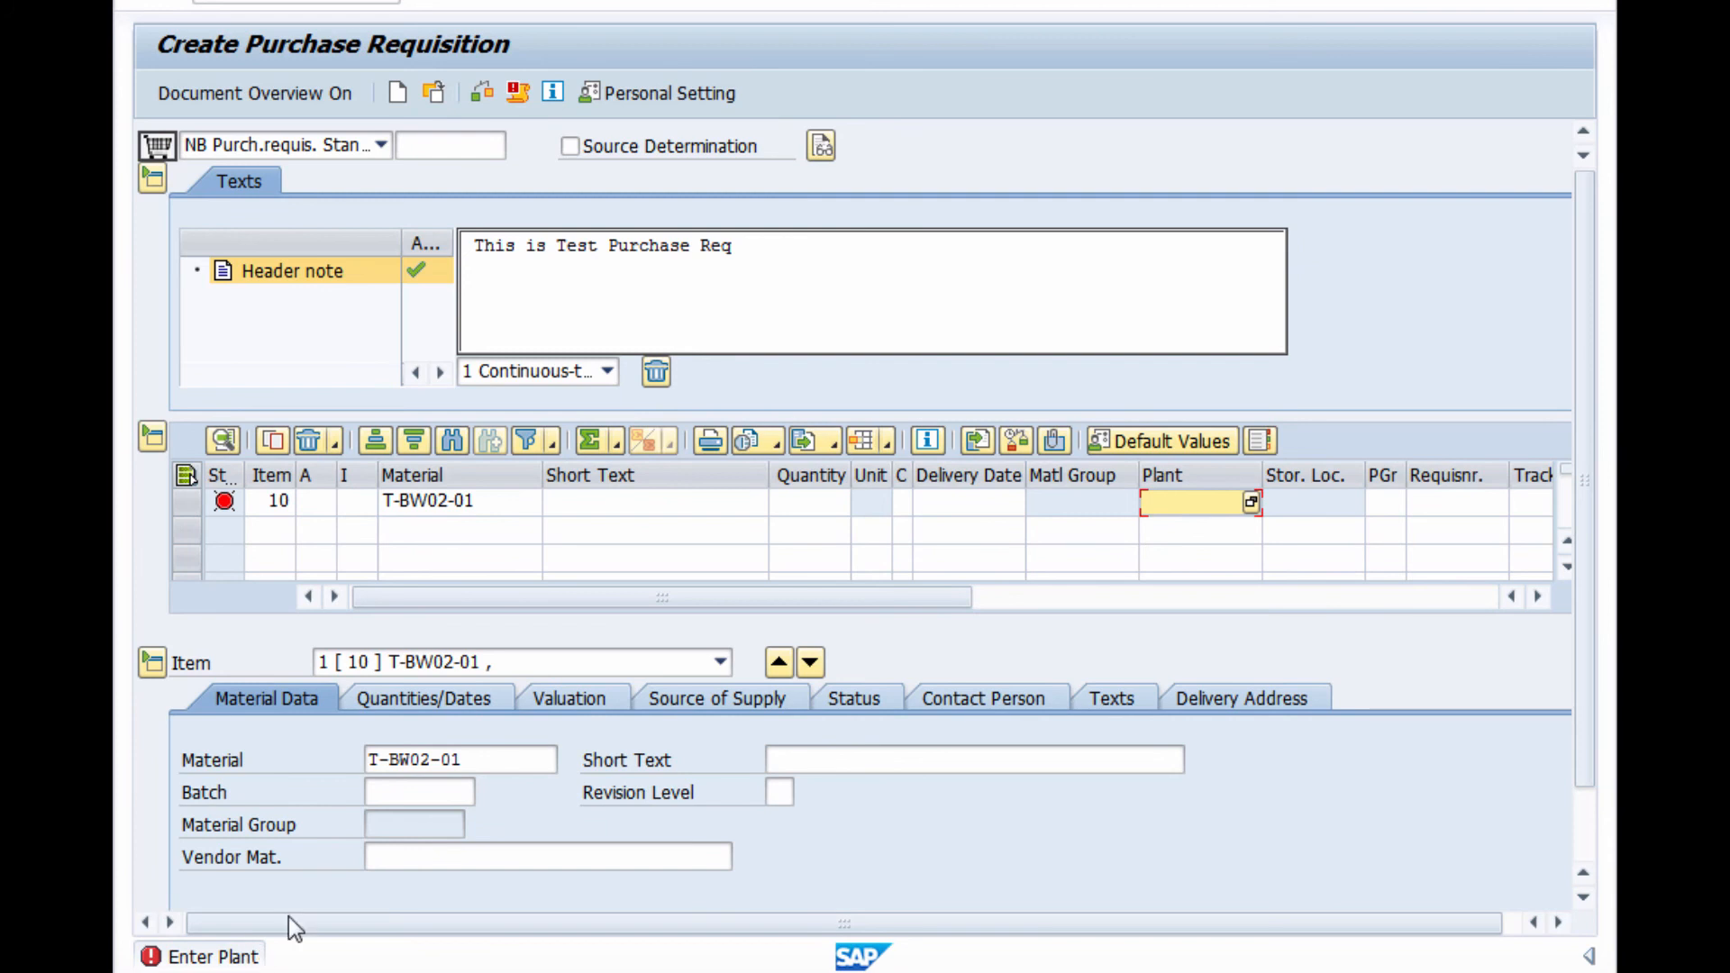
Step: Display the purchasing data of material T-BW02-01 from item 10, and return to the requisition
click(490, 500)
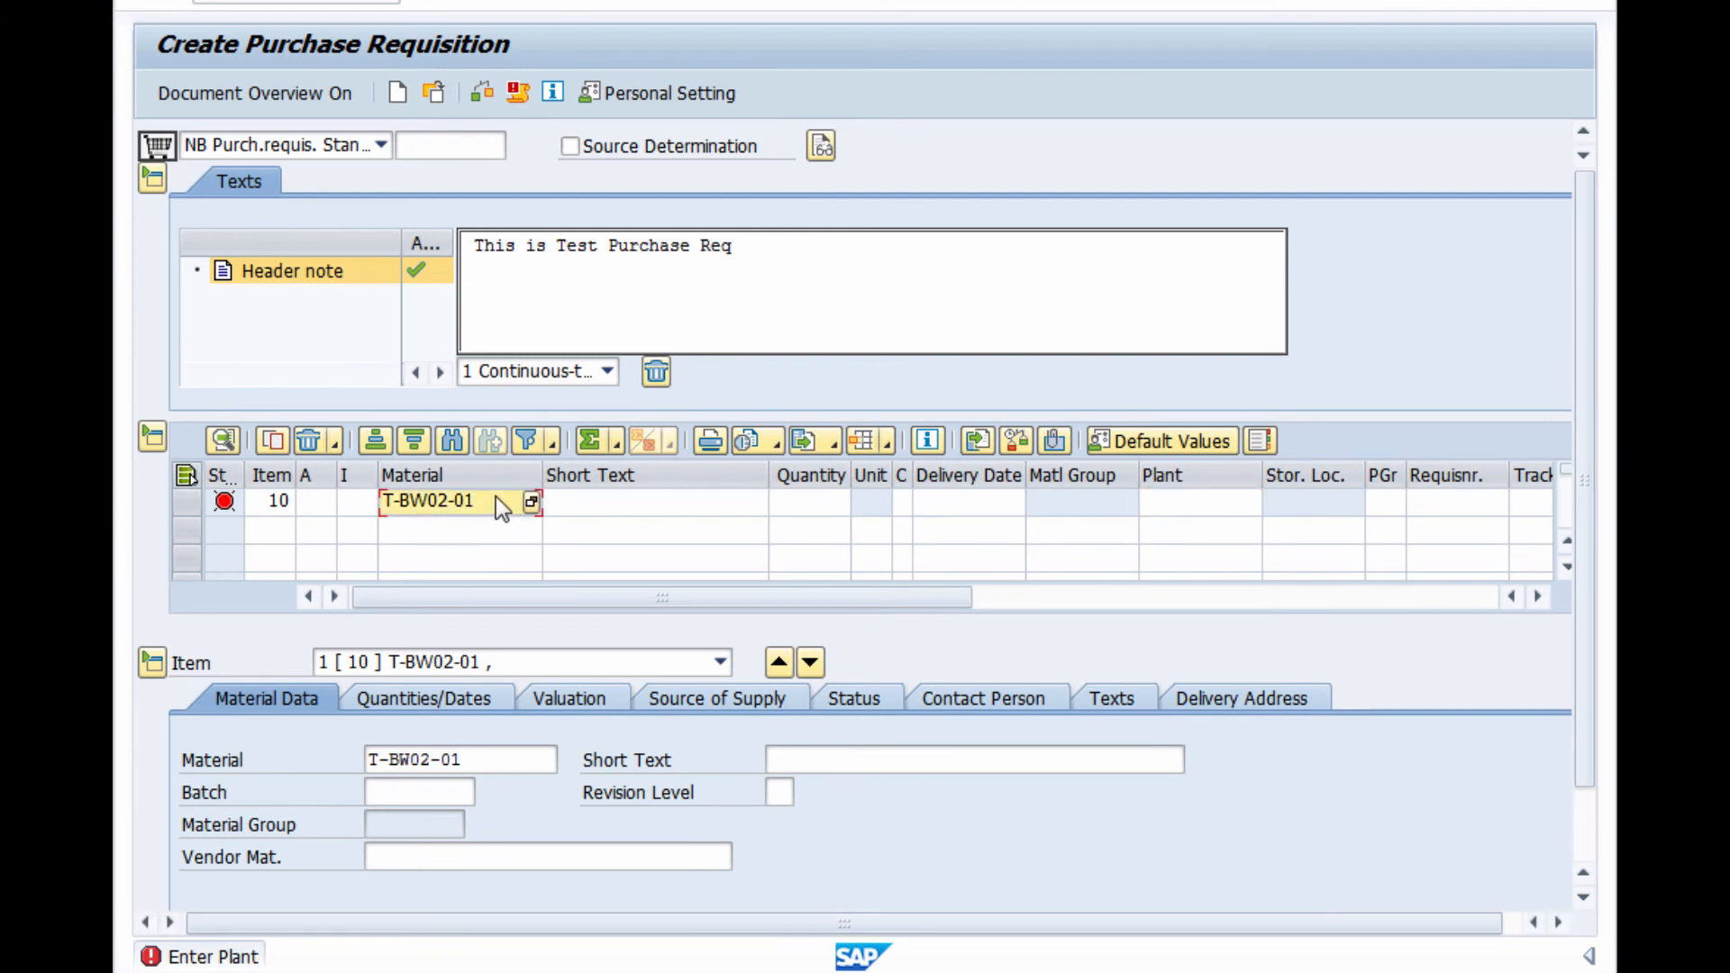
click(485, 502)
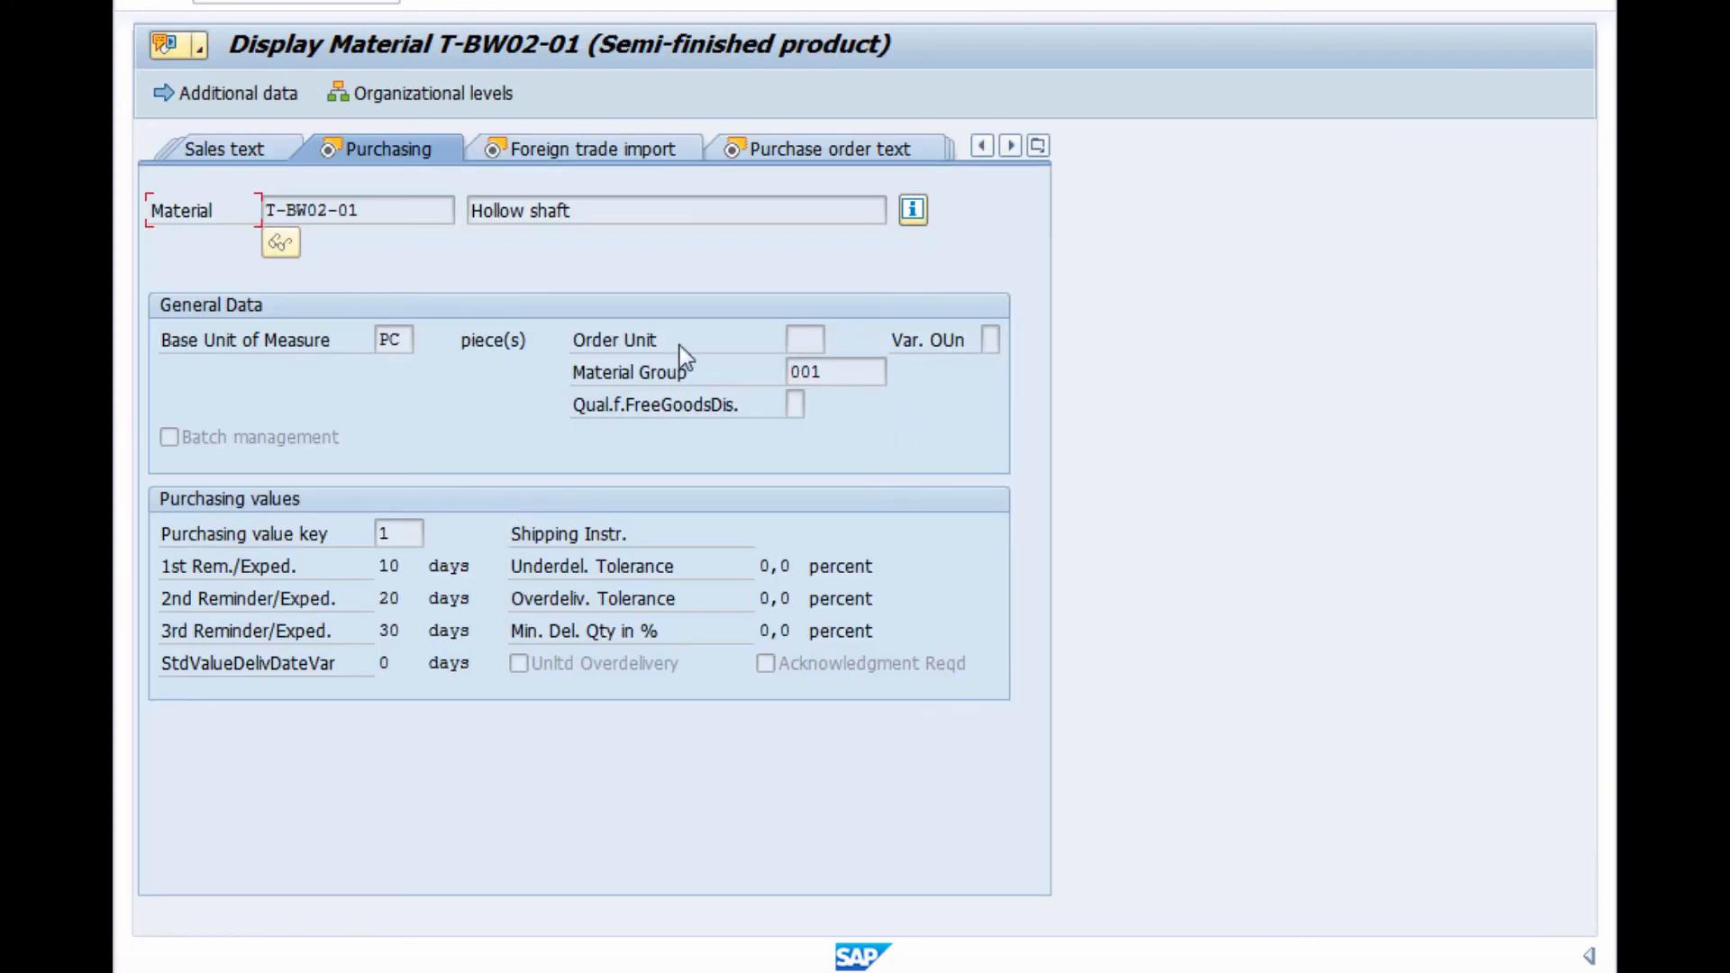
click(526, 3)
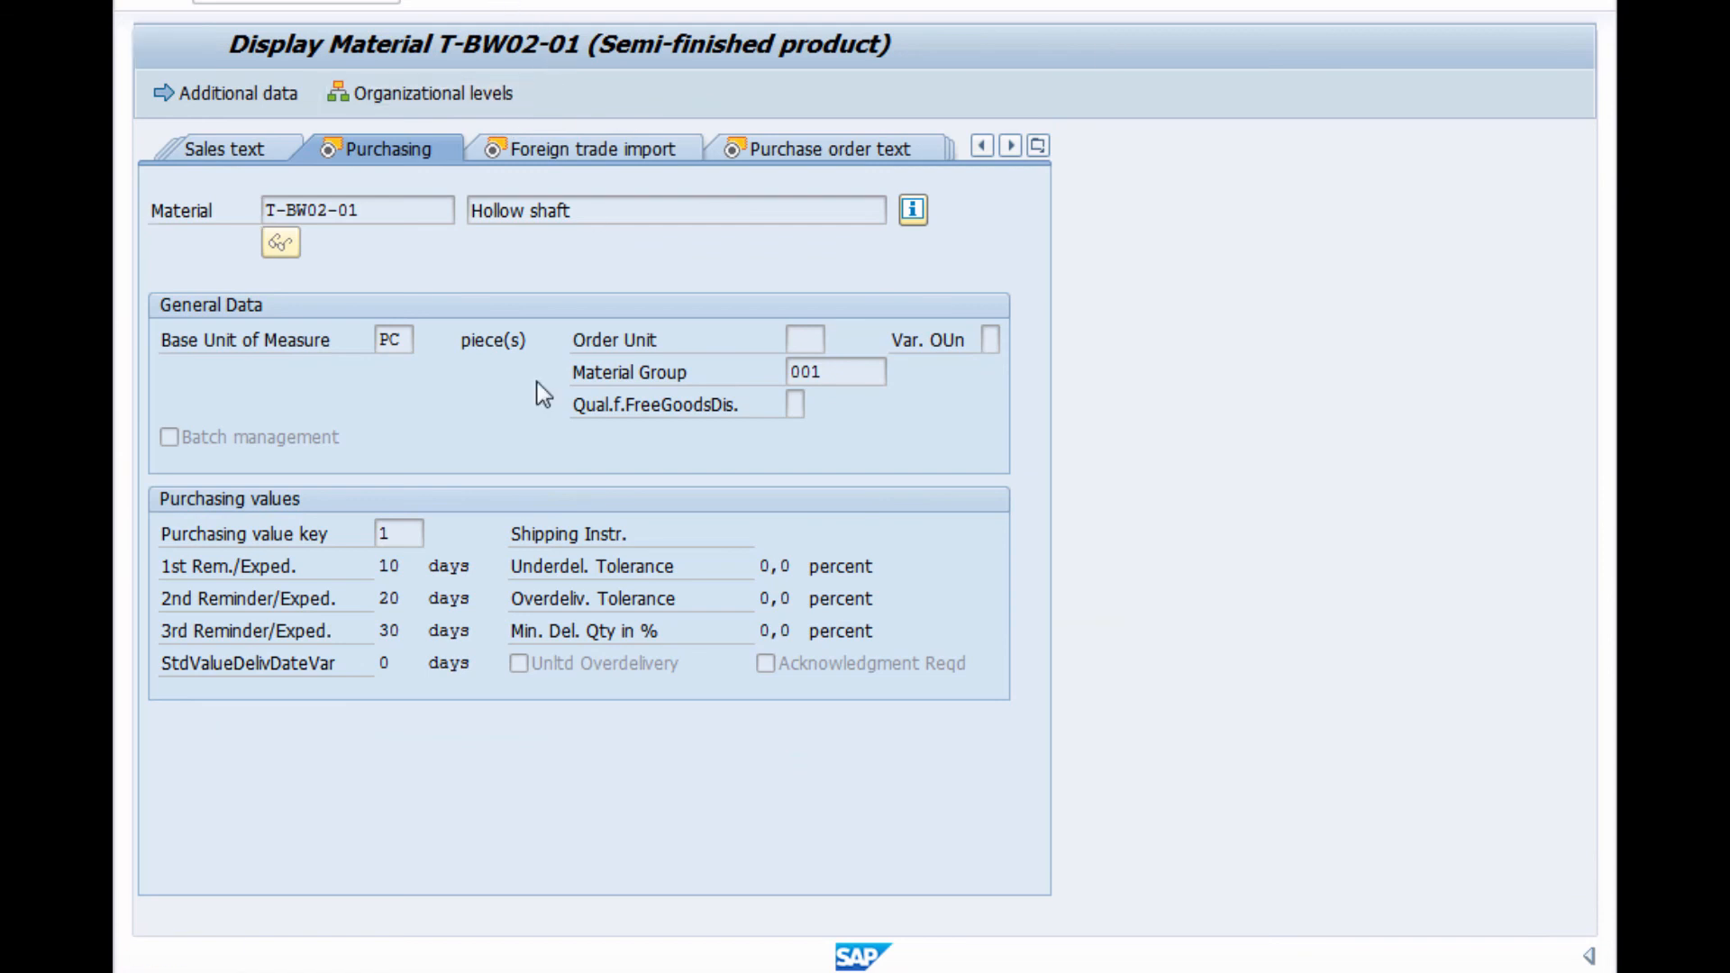
Step: Try material T-BW02-0433 for item 10 and view the item's messages
click(459, 500)
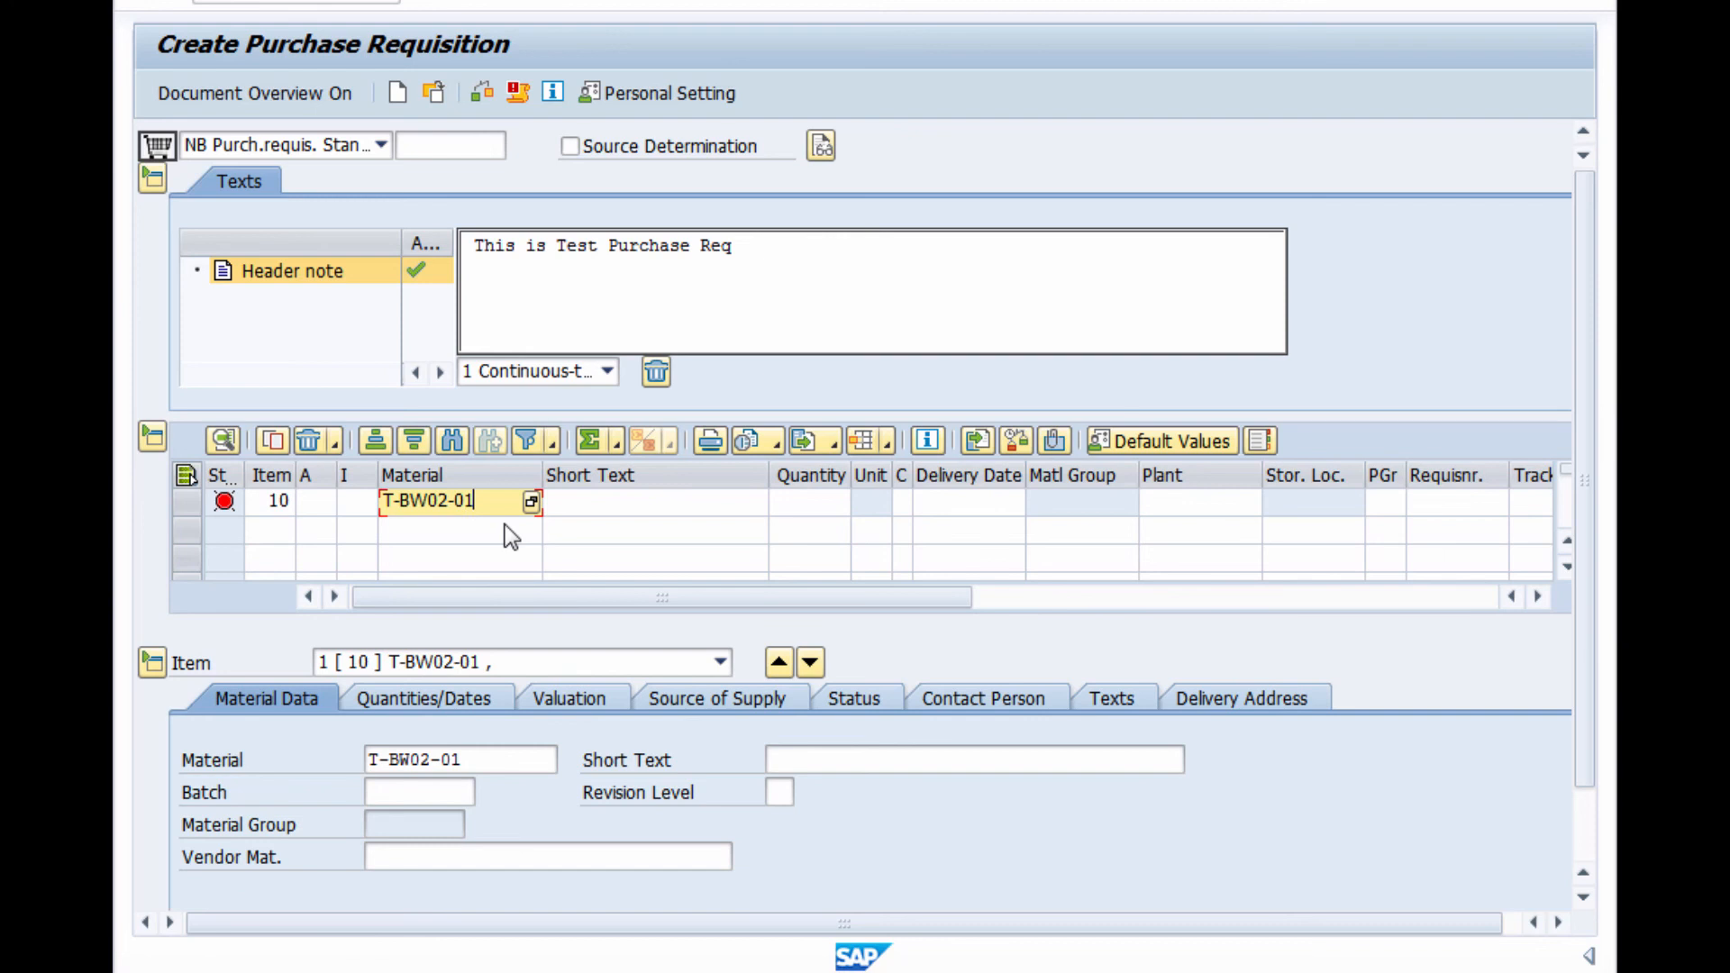
key(Return)
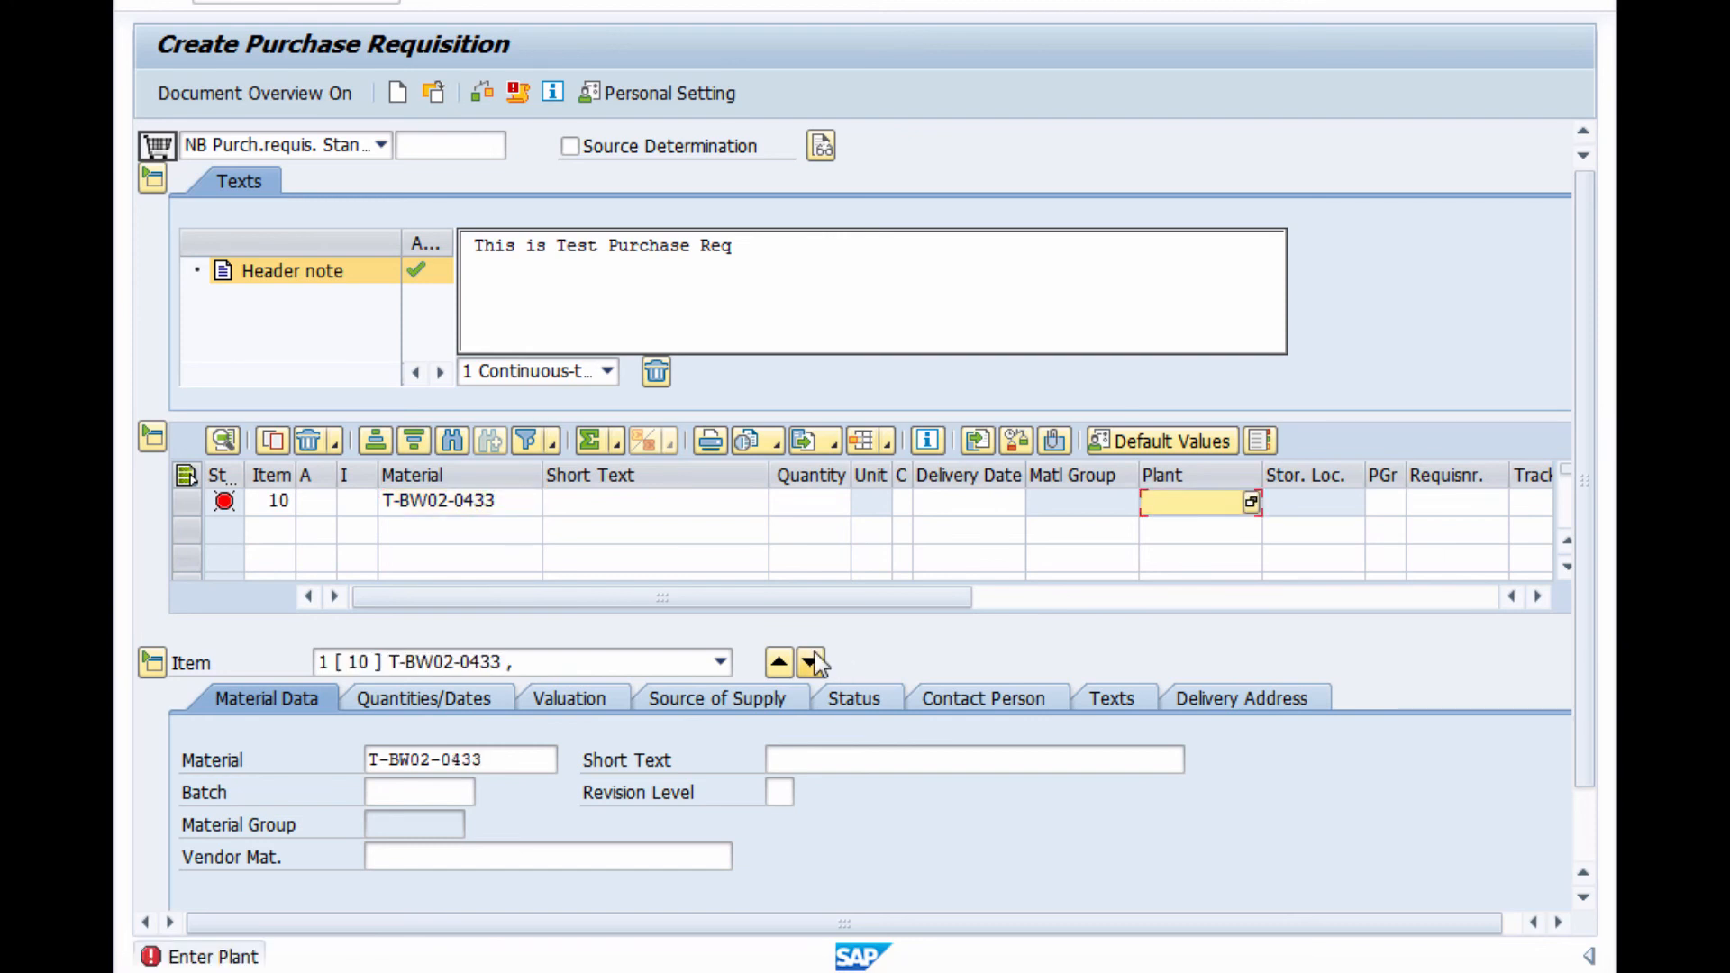
click(224, 503)
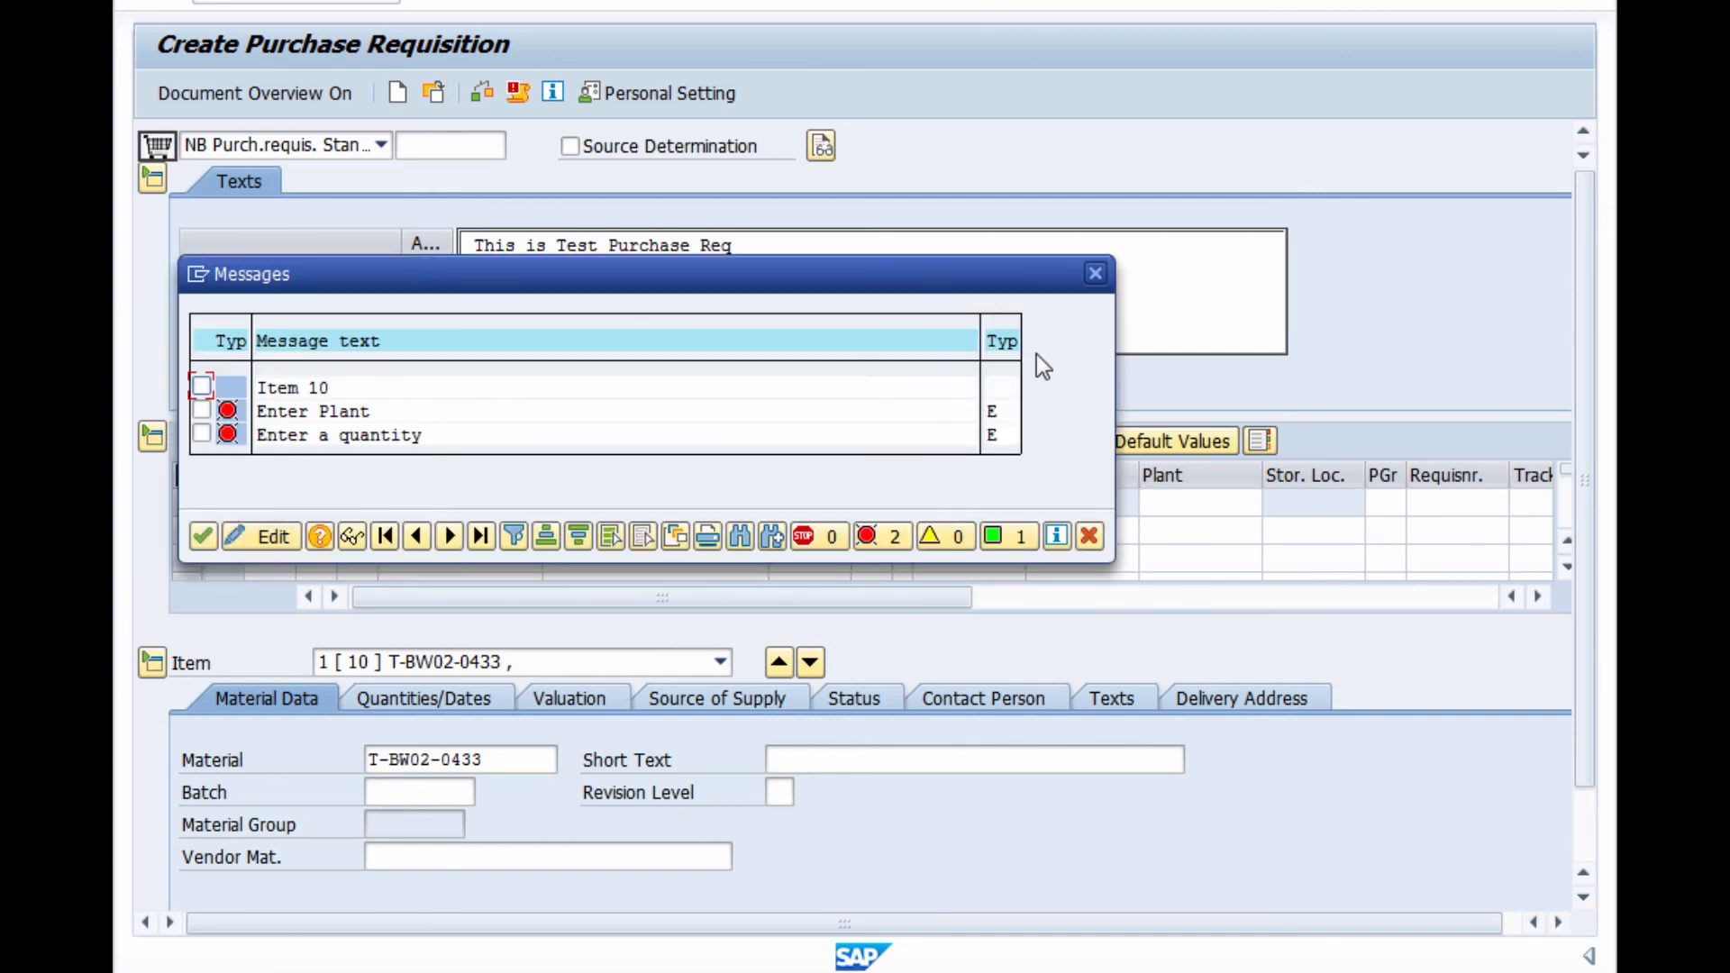
click(1095, 273)
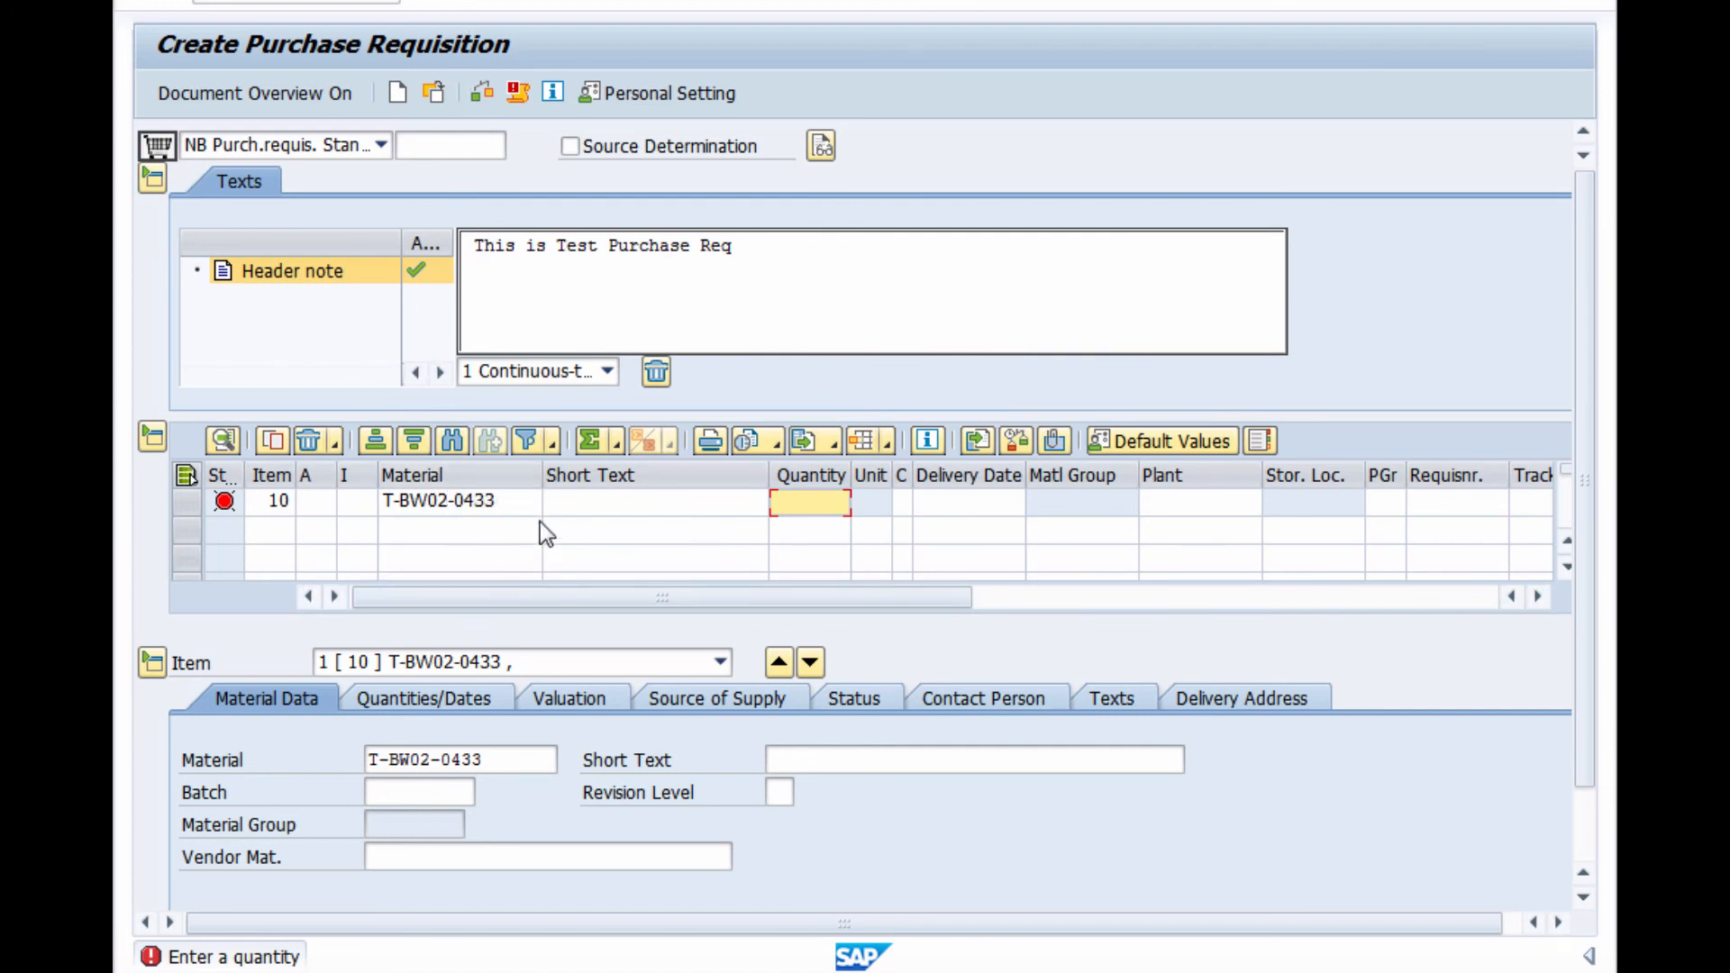
Step: Set item 10's material back to T-BW02-01 and review the remaining item overview columns
click(495, 498)
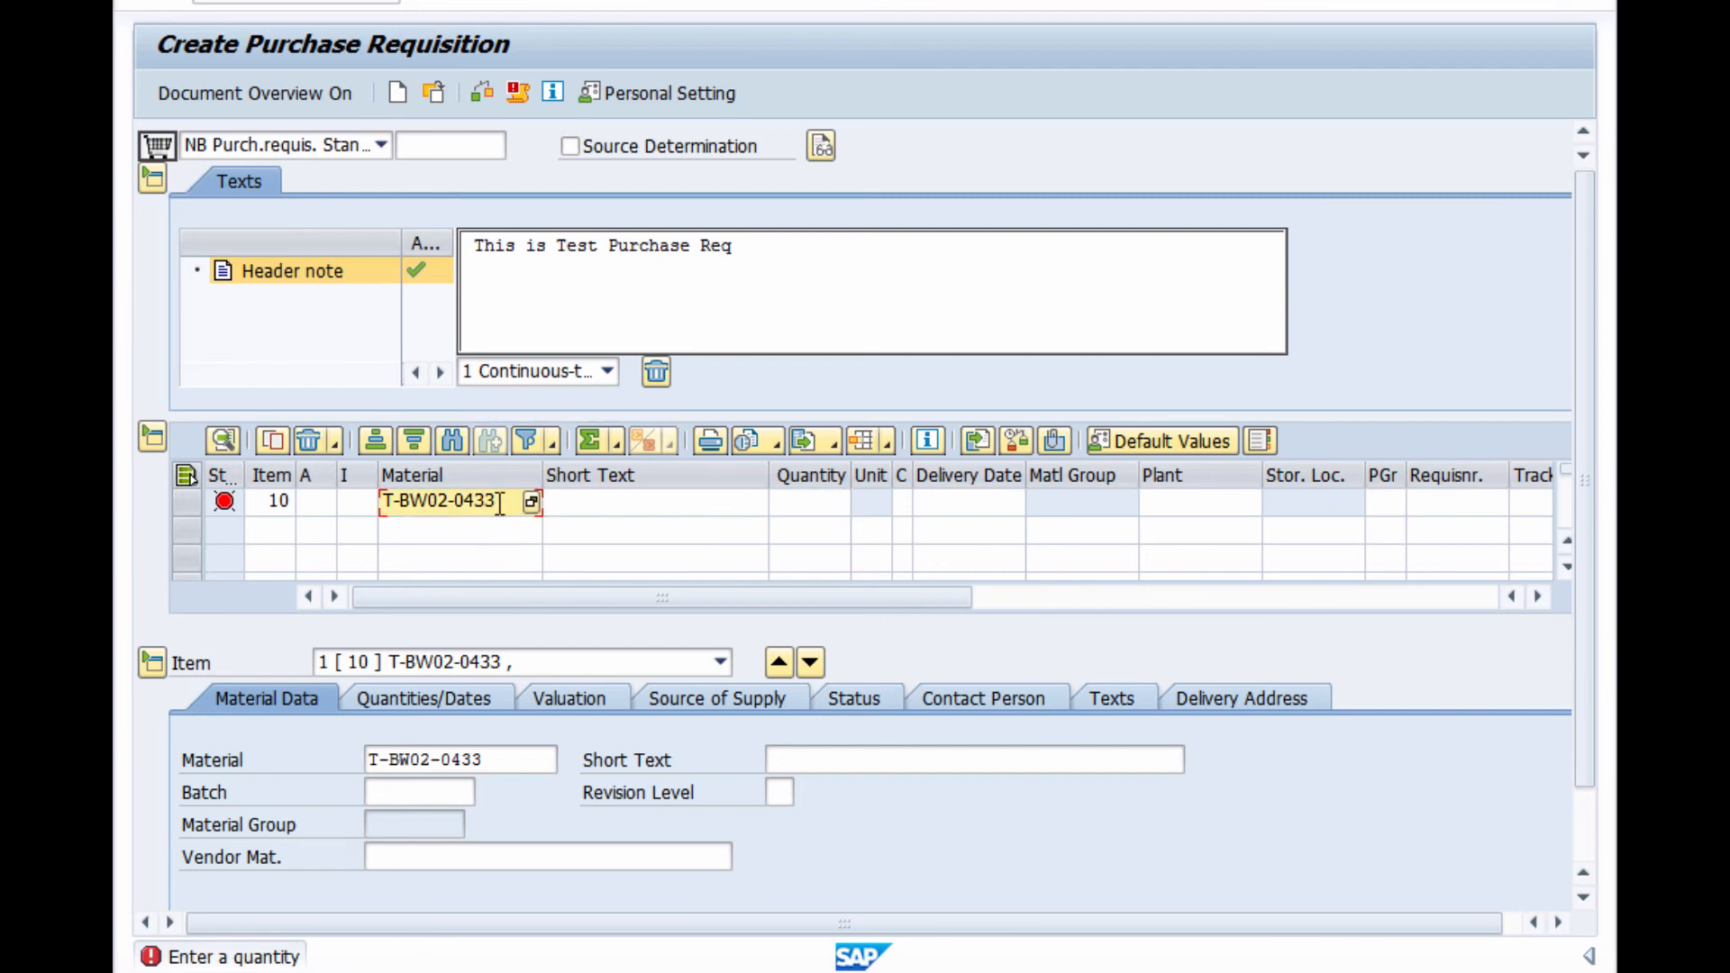
click(499, 503)
key(BackSpace)
key(BackSpace)
key(BackSpace)
text(1)
key(Return)
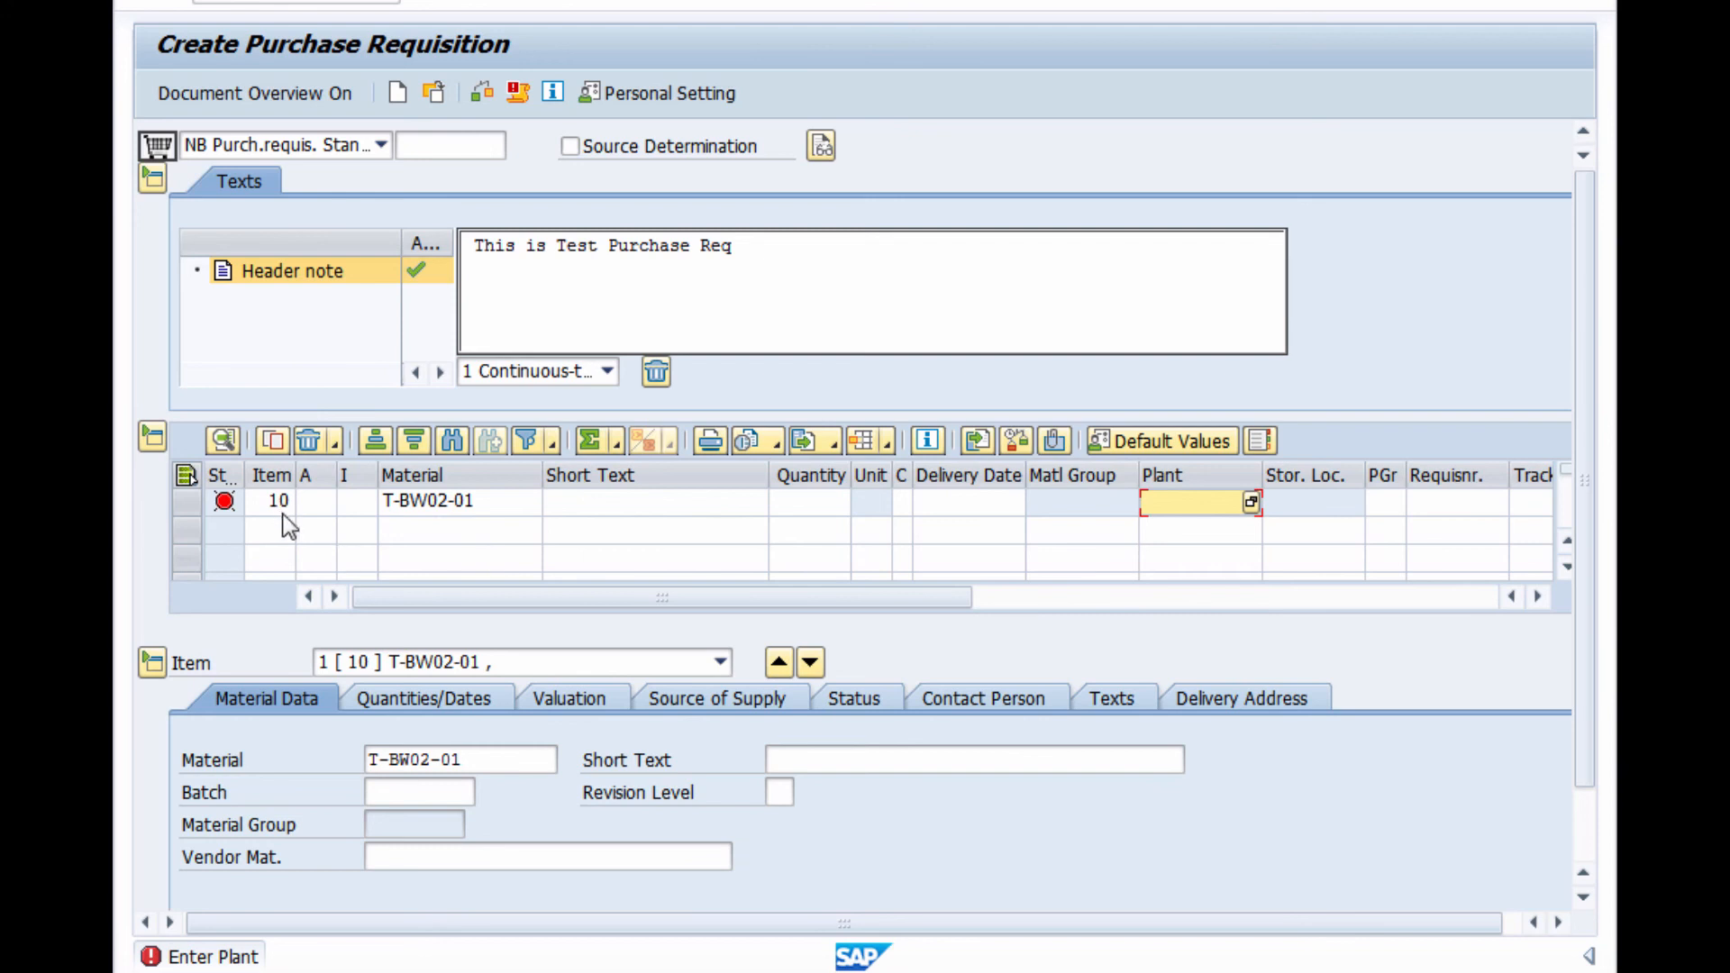
drag(937, 600, 1507, 610)
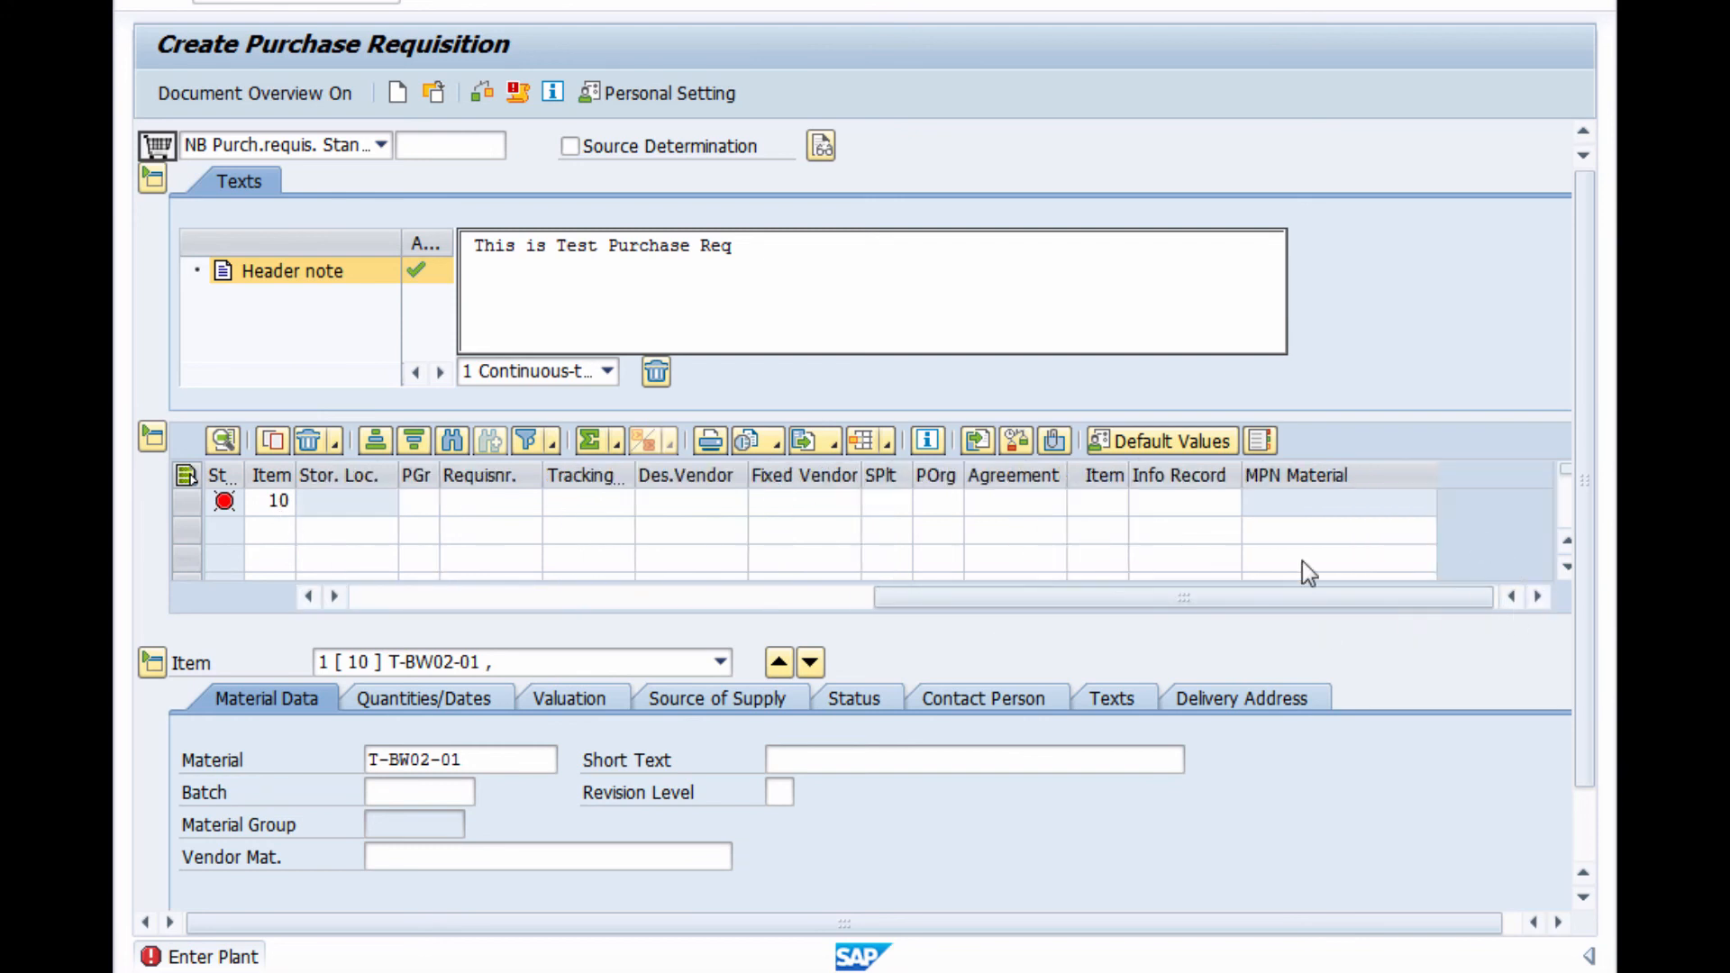
drag(1360, 599, 625, 597)
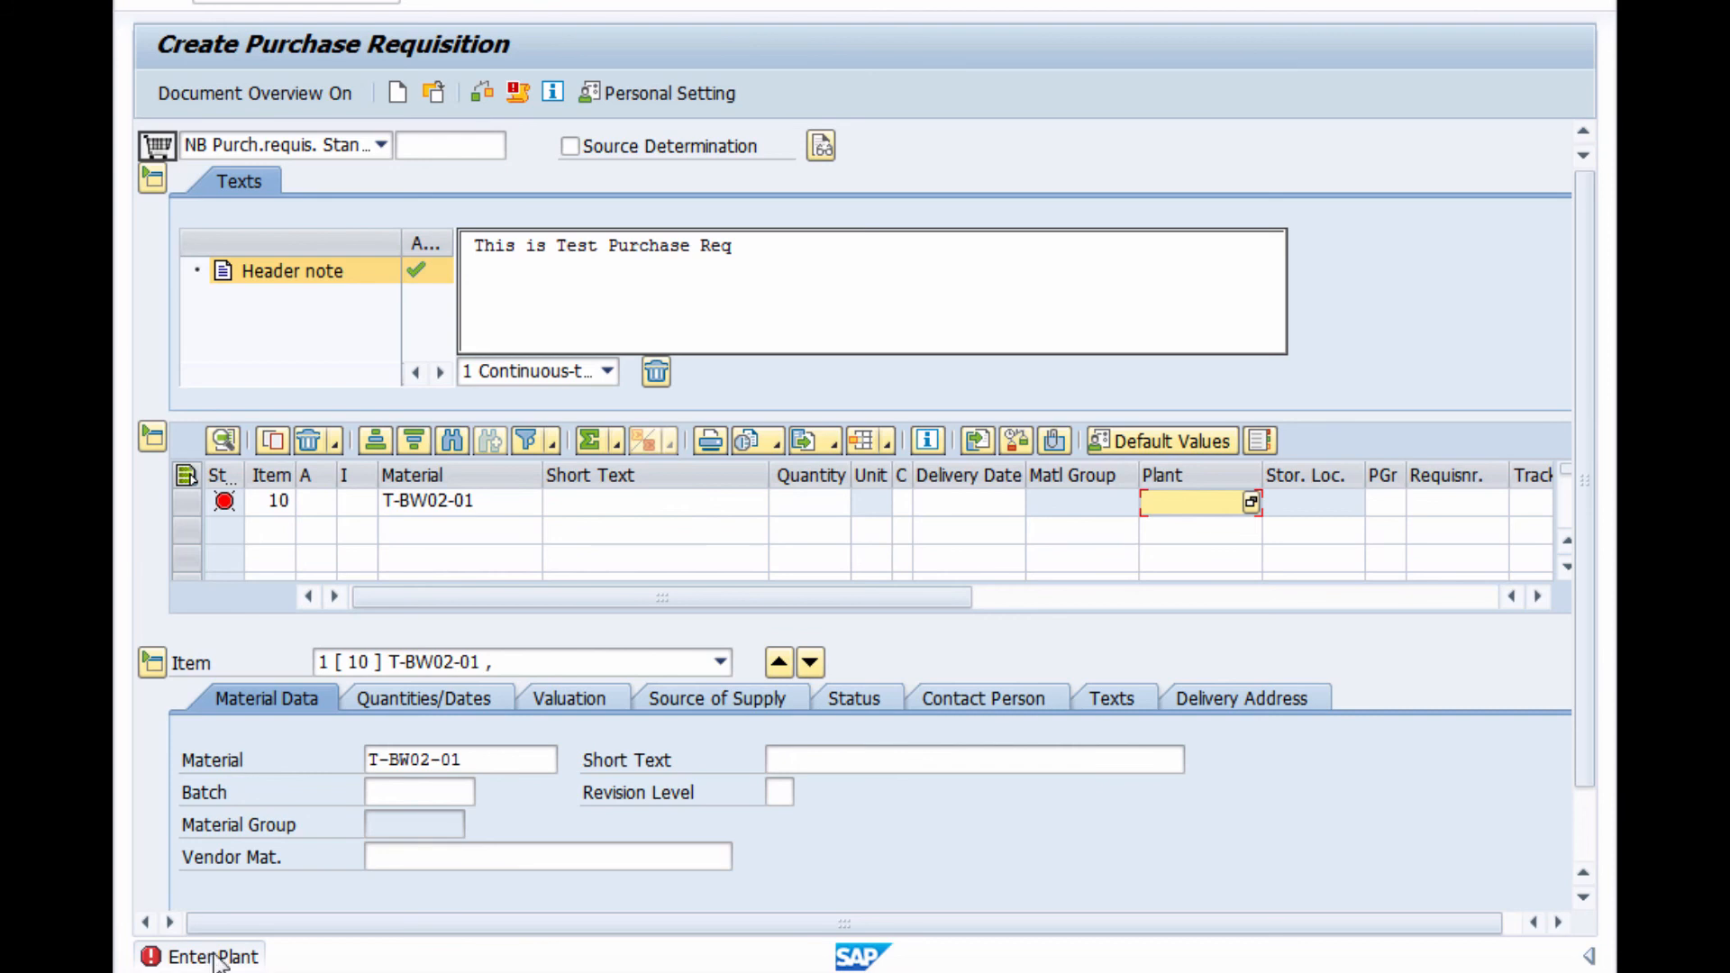
Step: Check item 10's messages, and set the item's plant to 1000
click(225, 510)
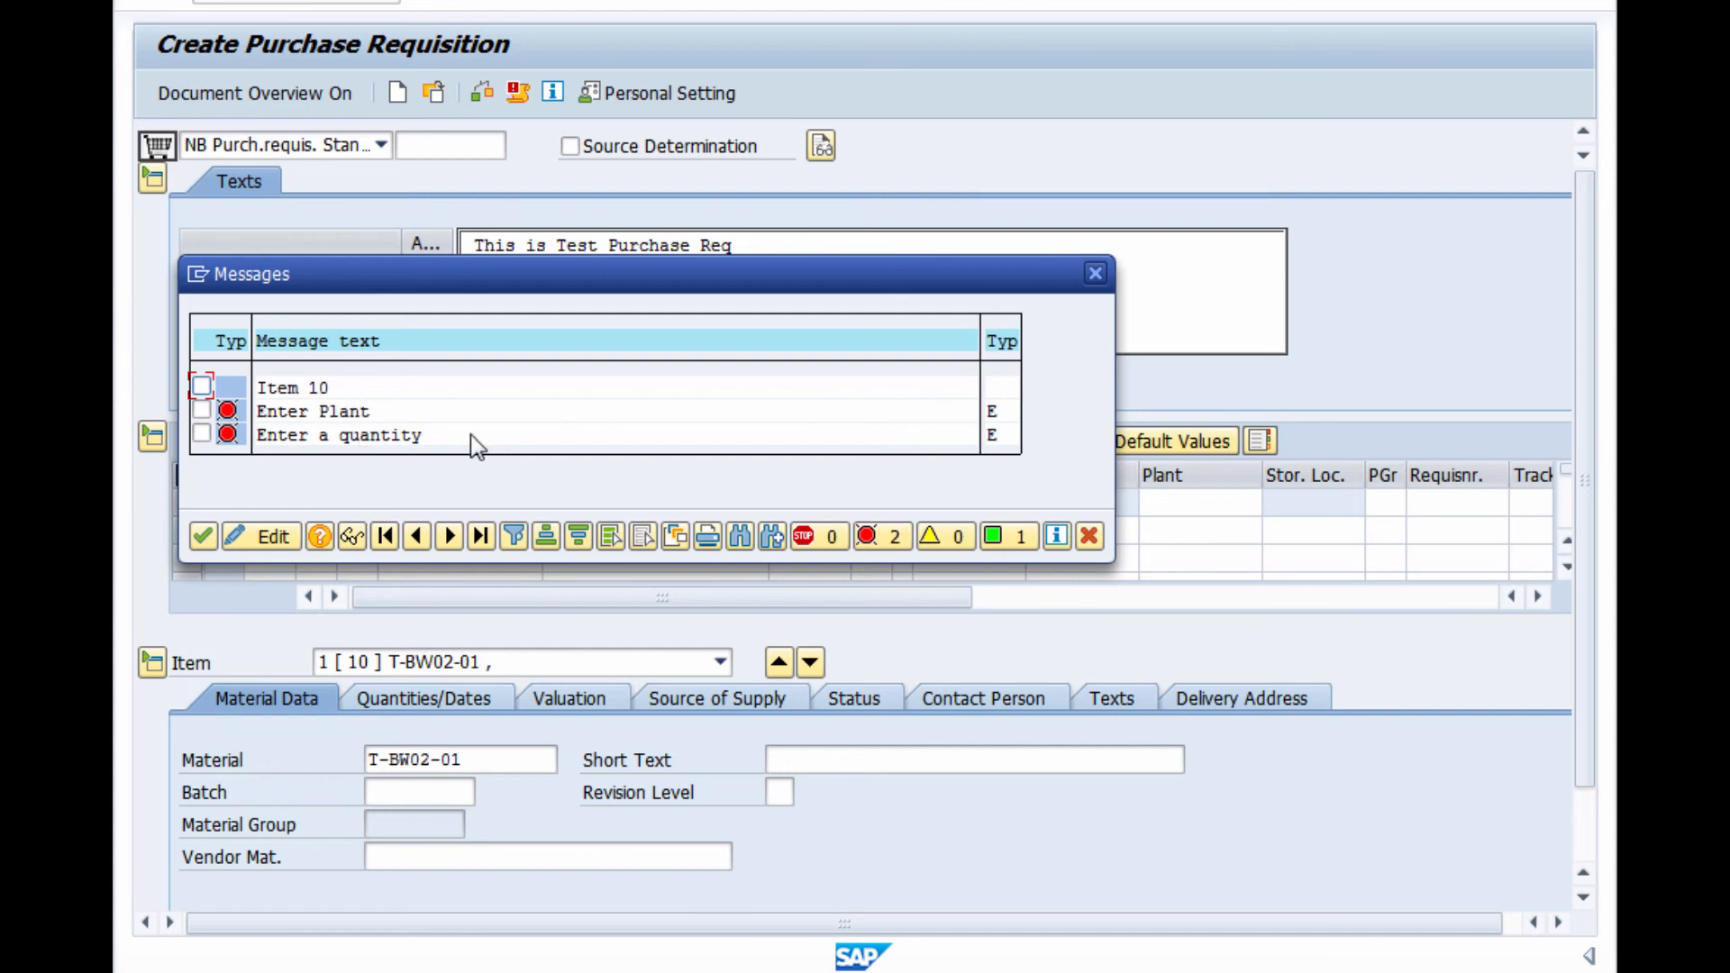
click(1093, 274)
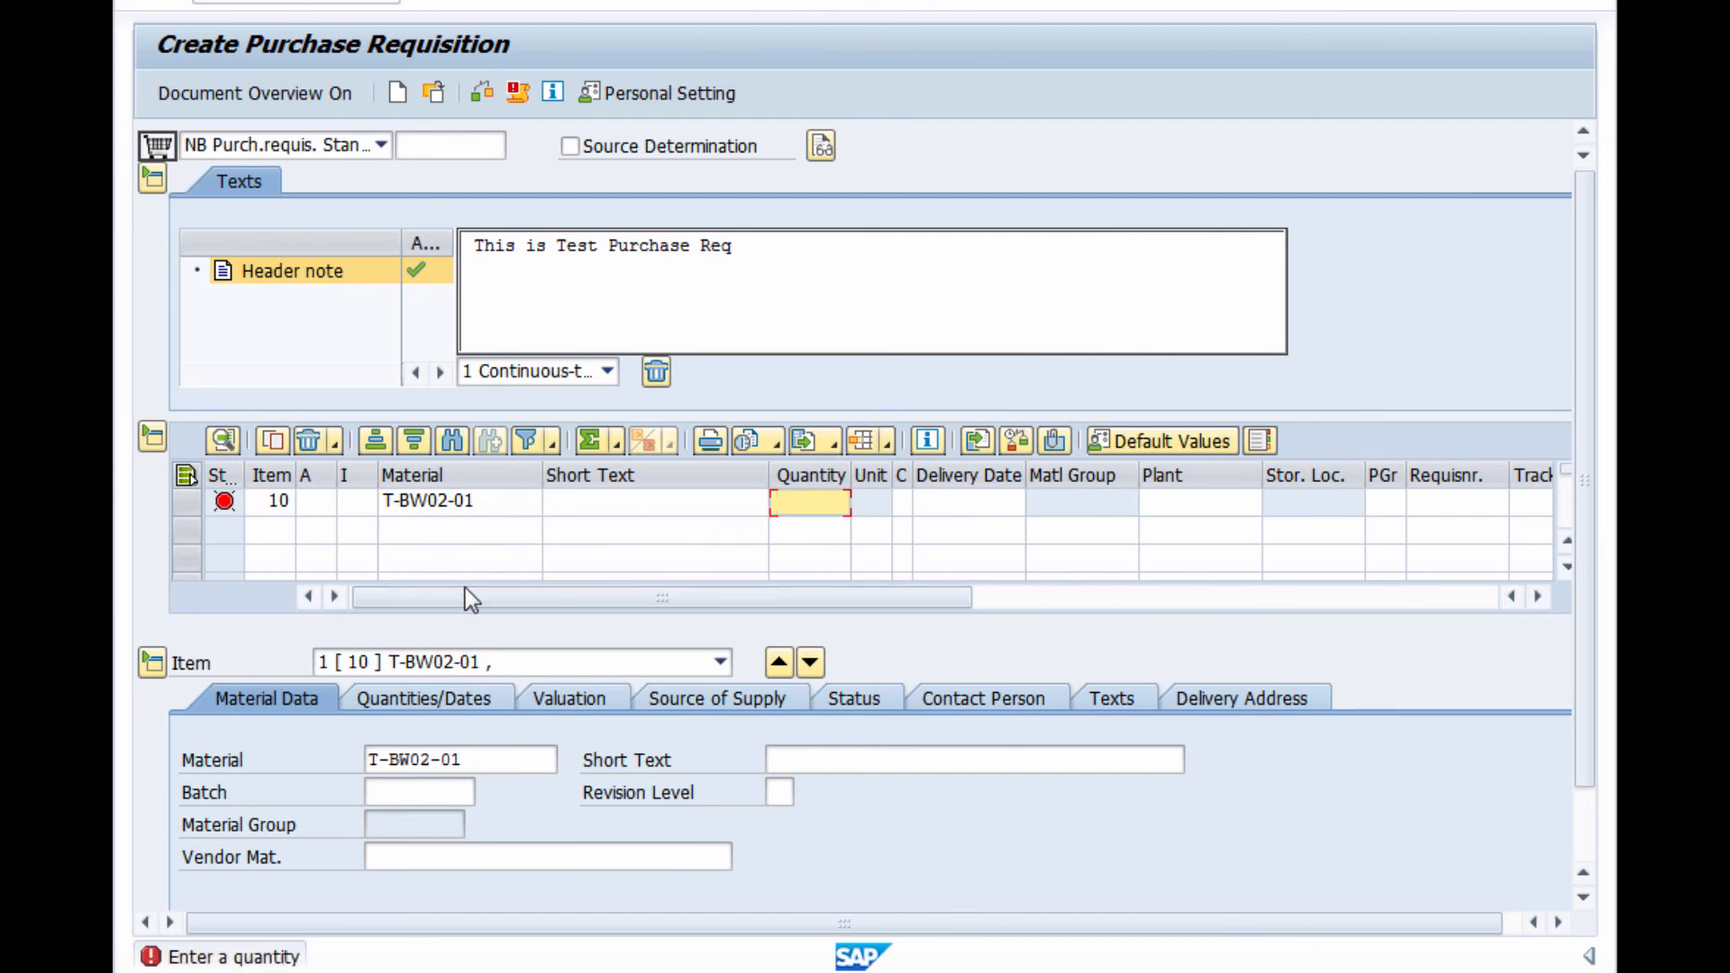
click(1188, 505)
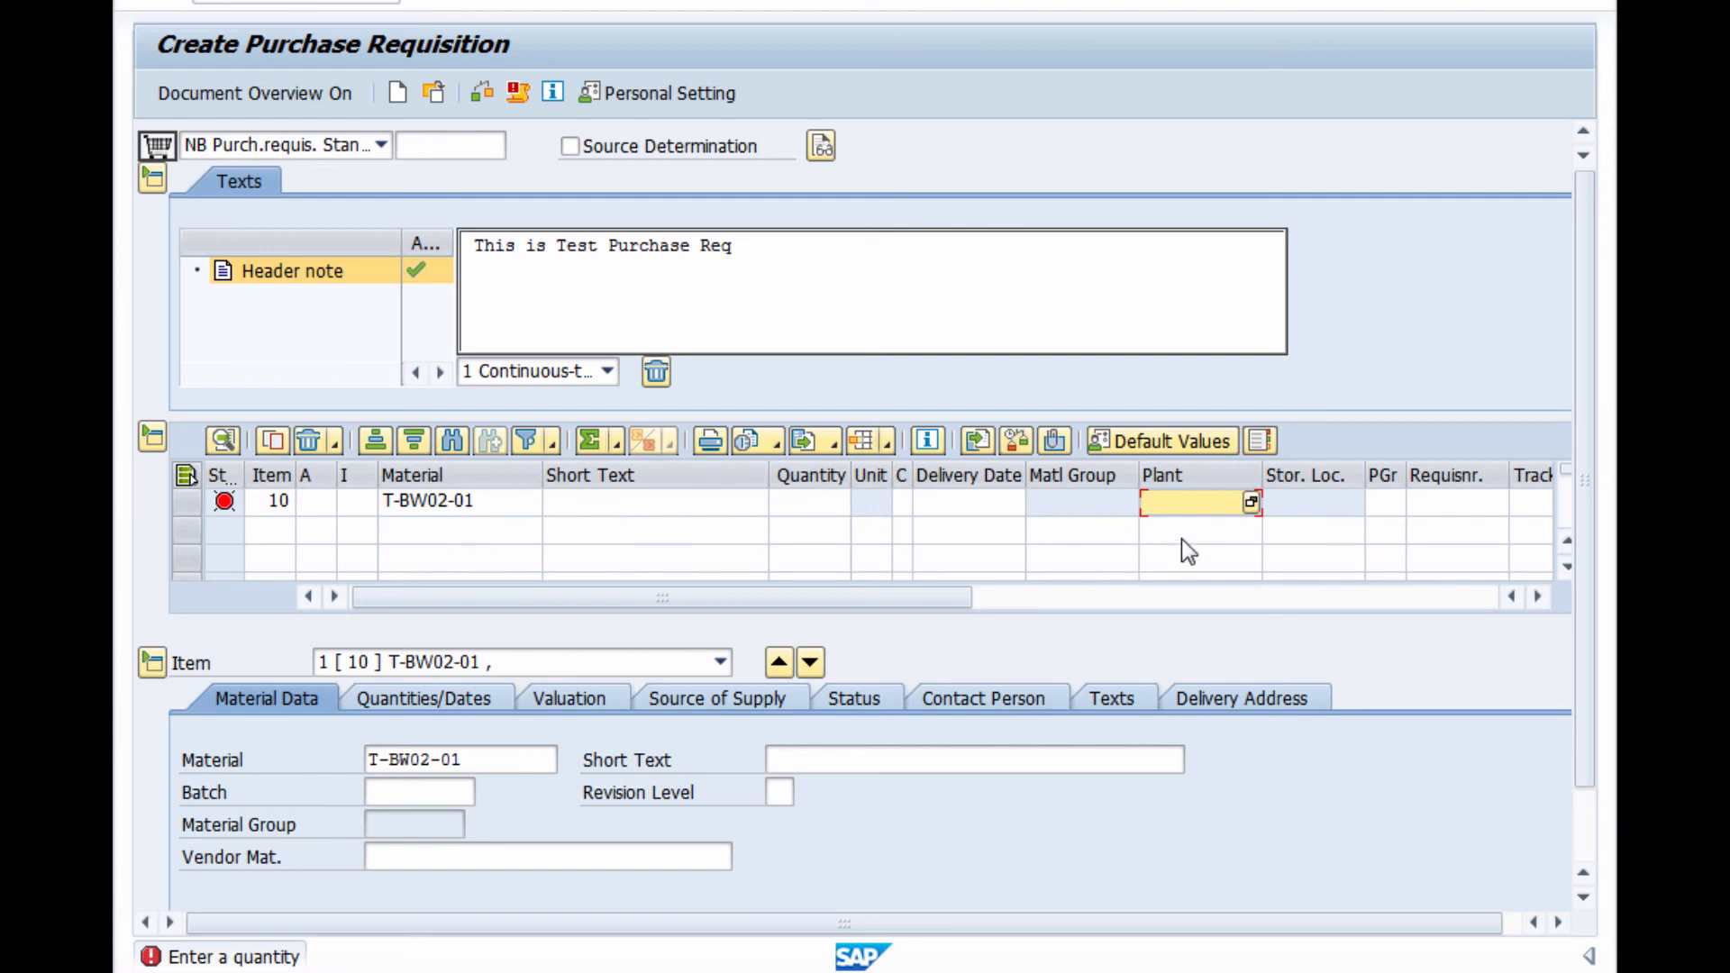
text(1000)
key(Return)
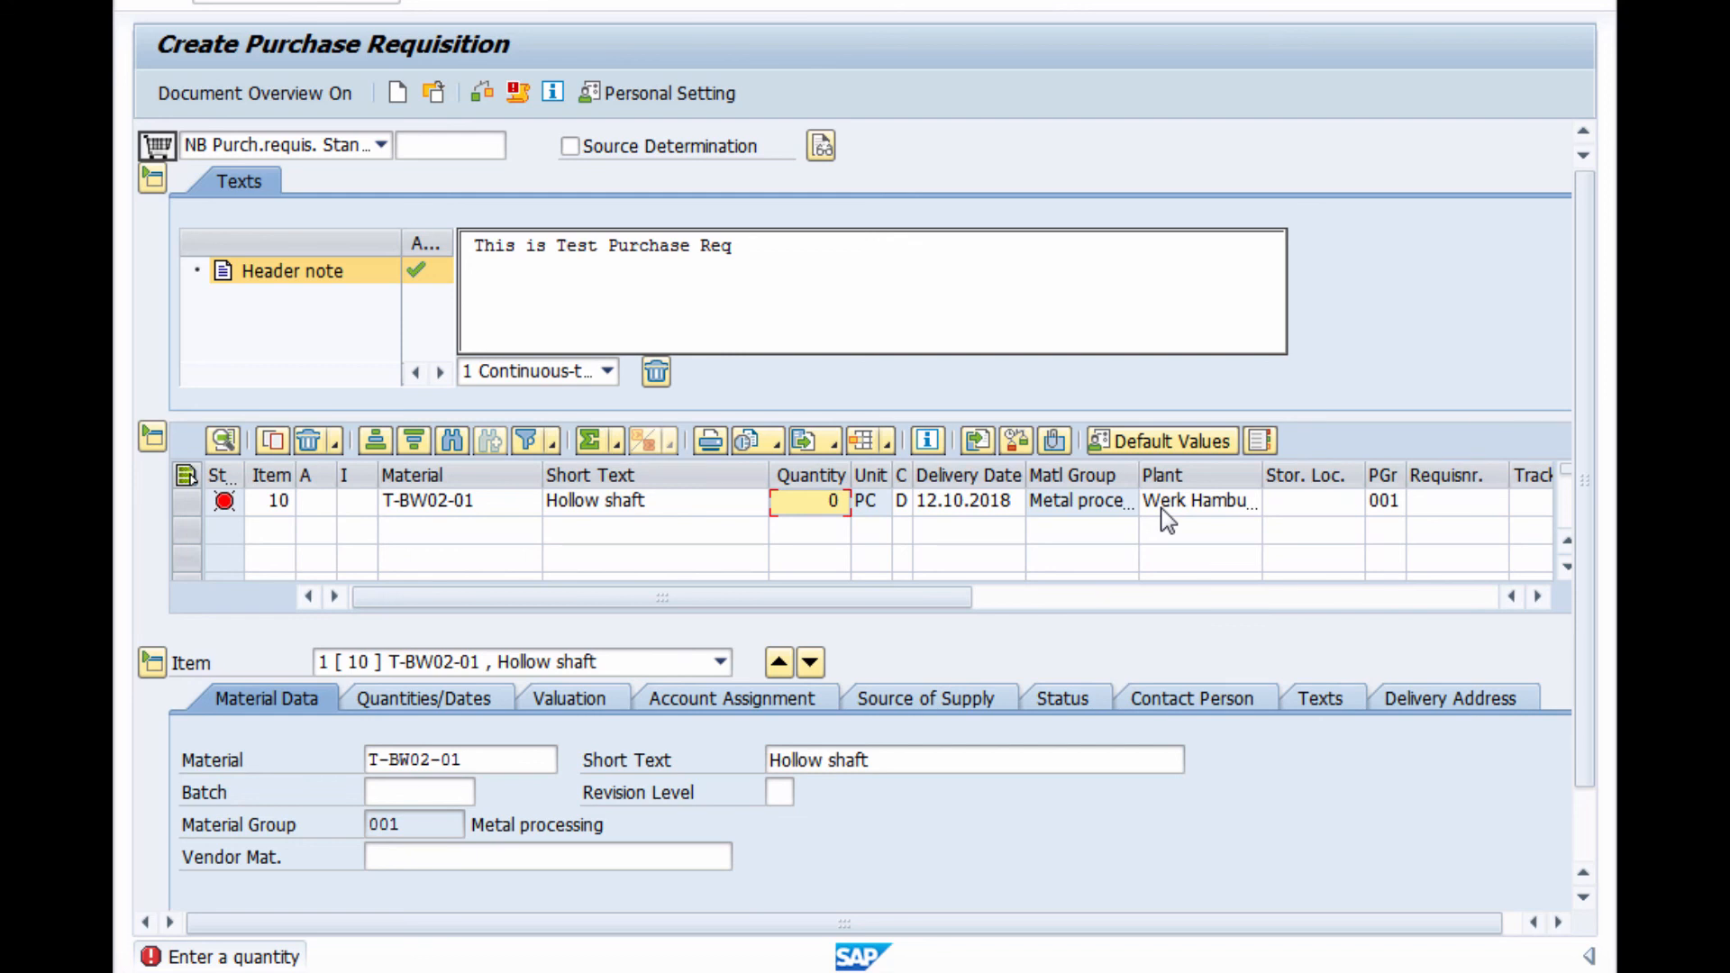
Step: Switch to the Word notes, add the lines T-BW02-01 and 1000 below the ME53N entry, and return to the requisition in SAP
key(alt+Tab)
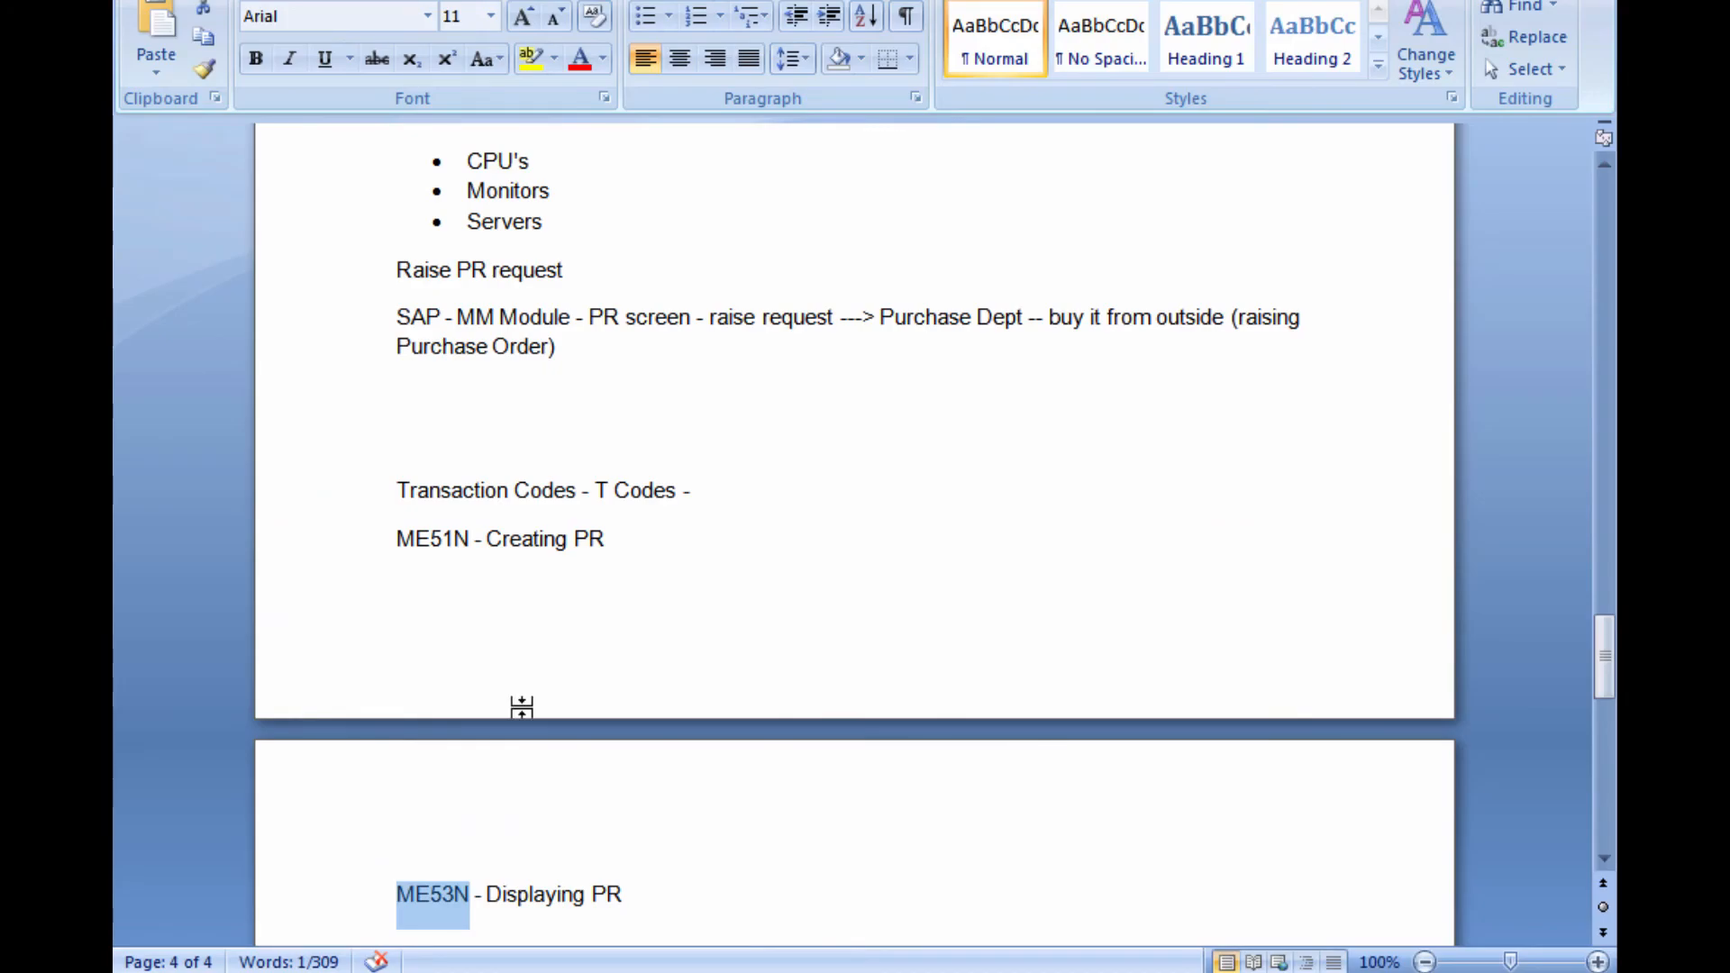
click(667, 894)
key(Return)
key(Return)
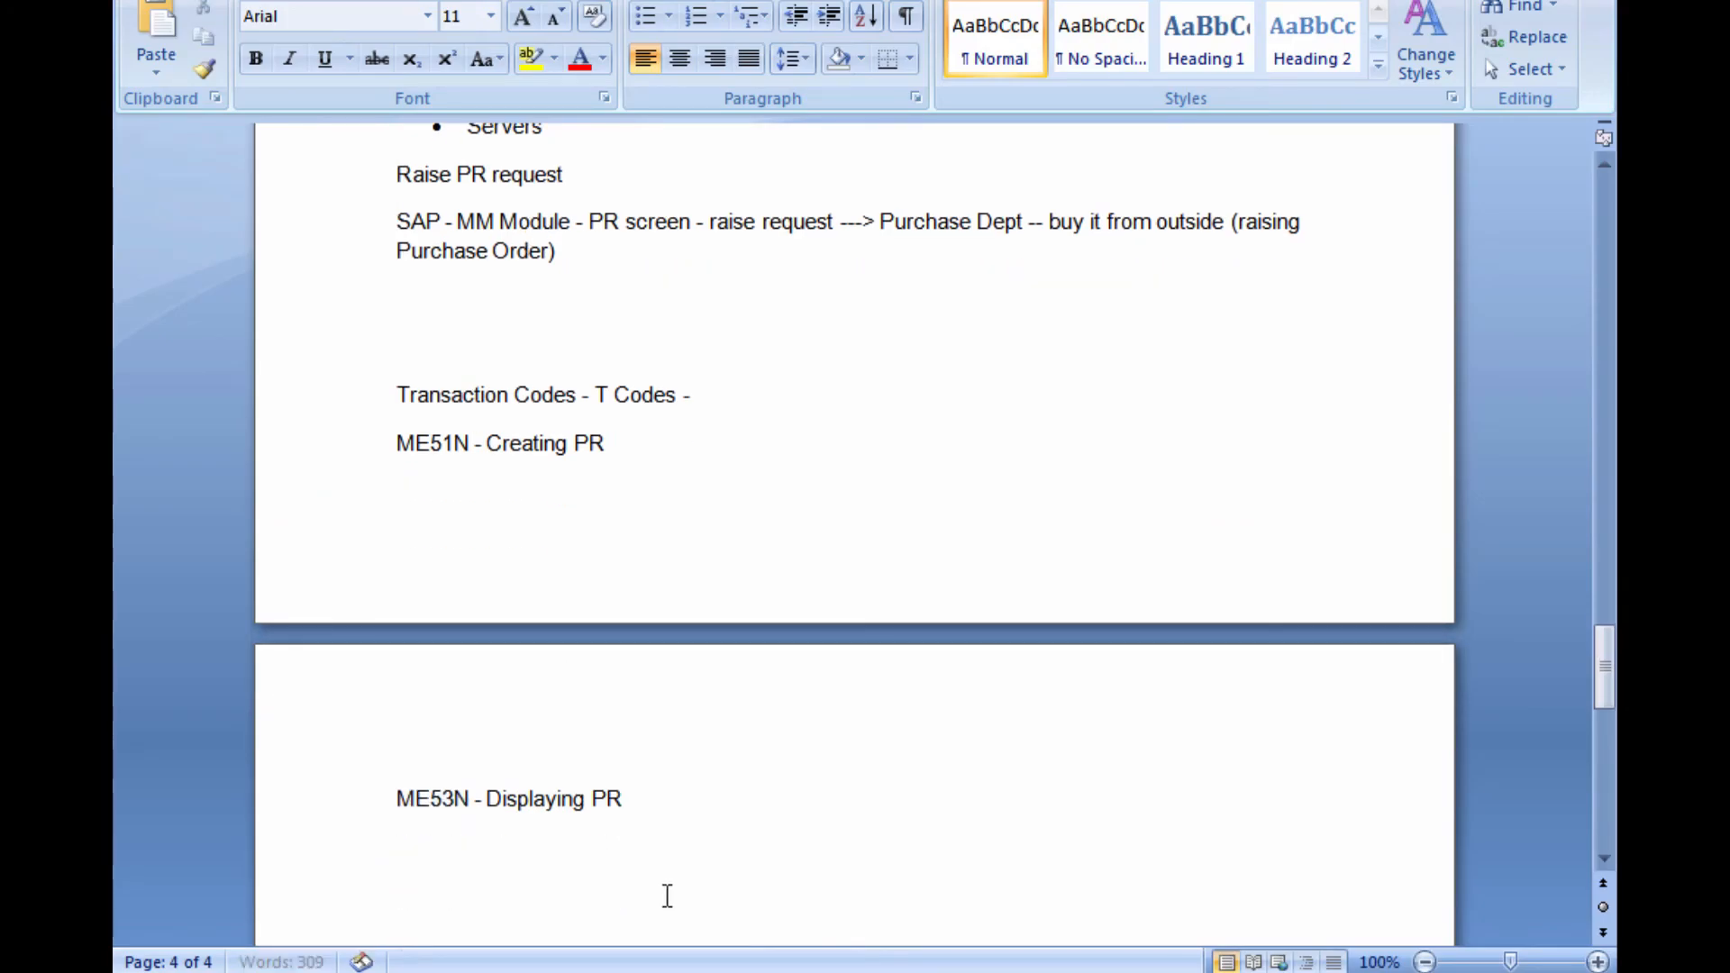
text(T-BW)
key(alt+Tab)
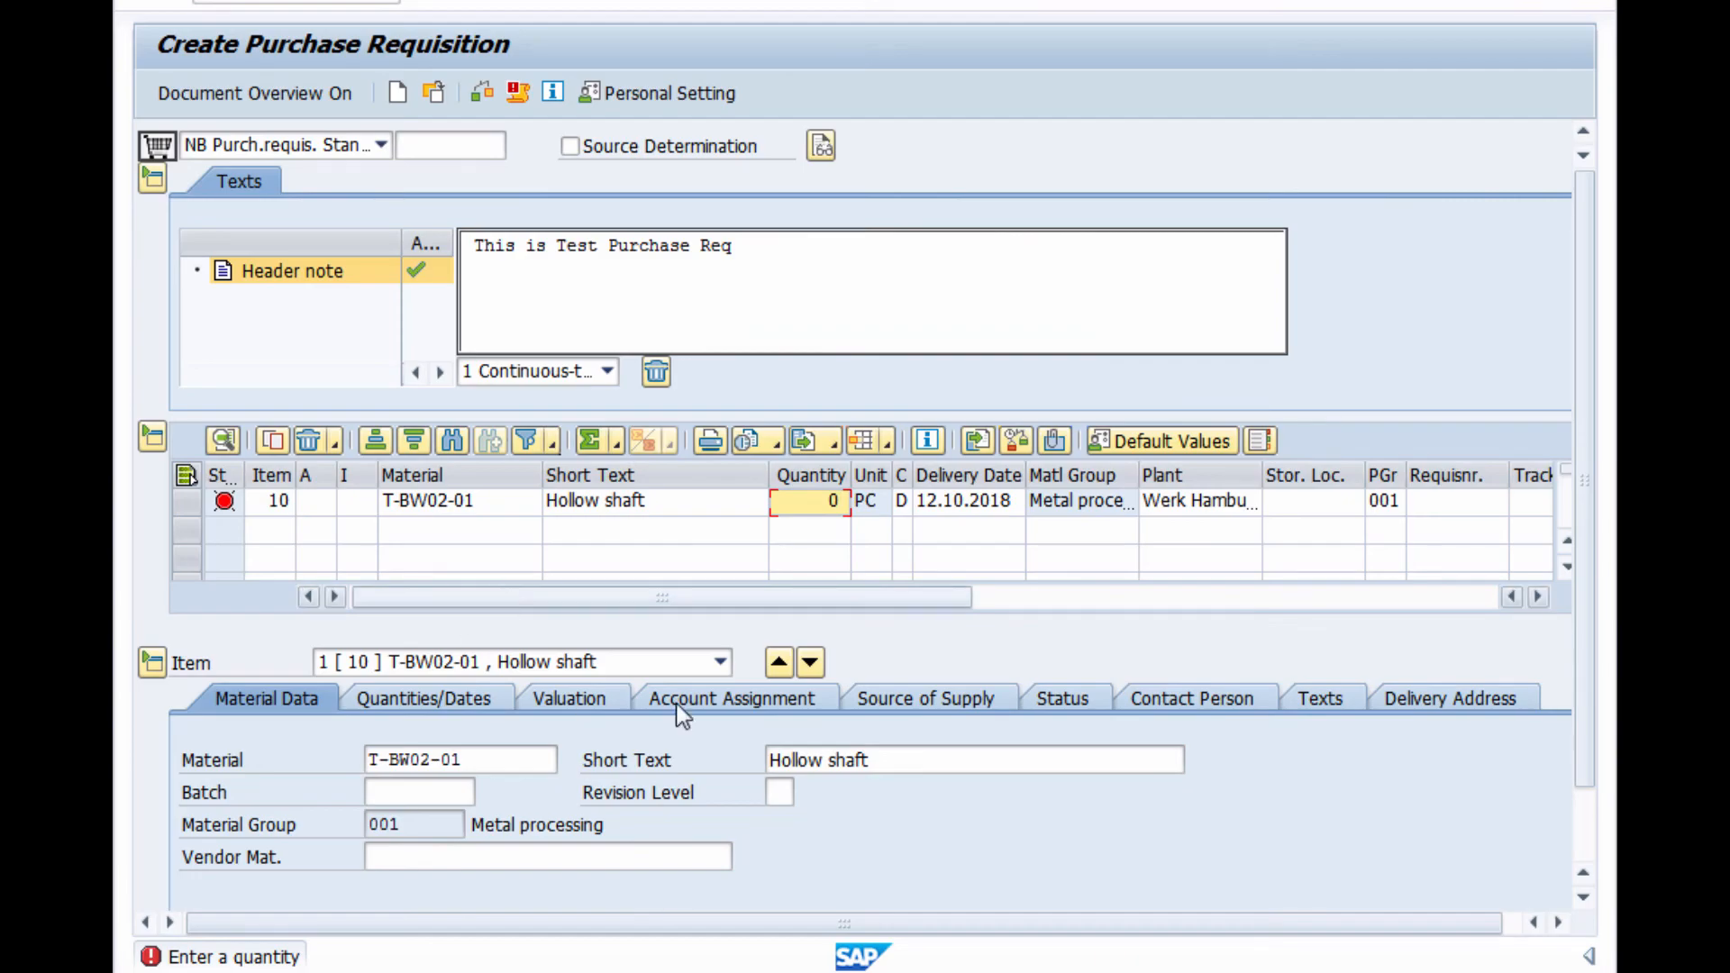
key(alt+Tab)
text(01-01)
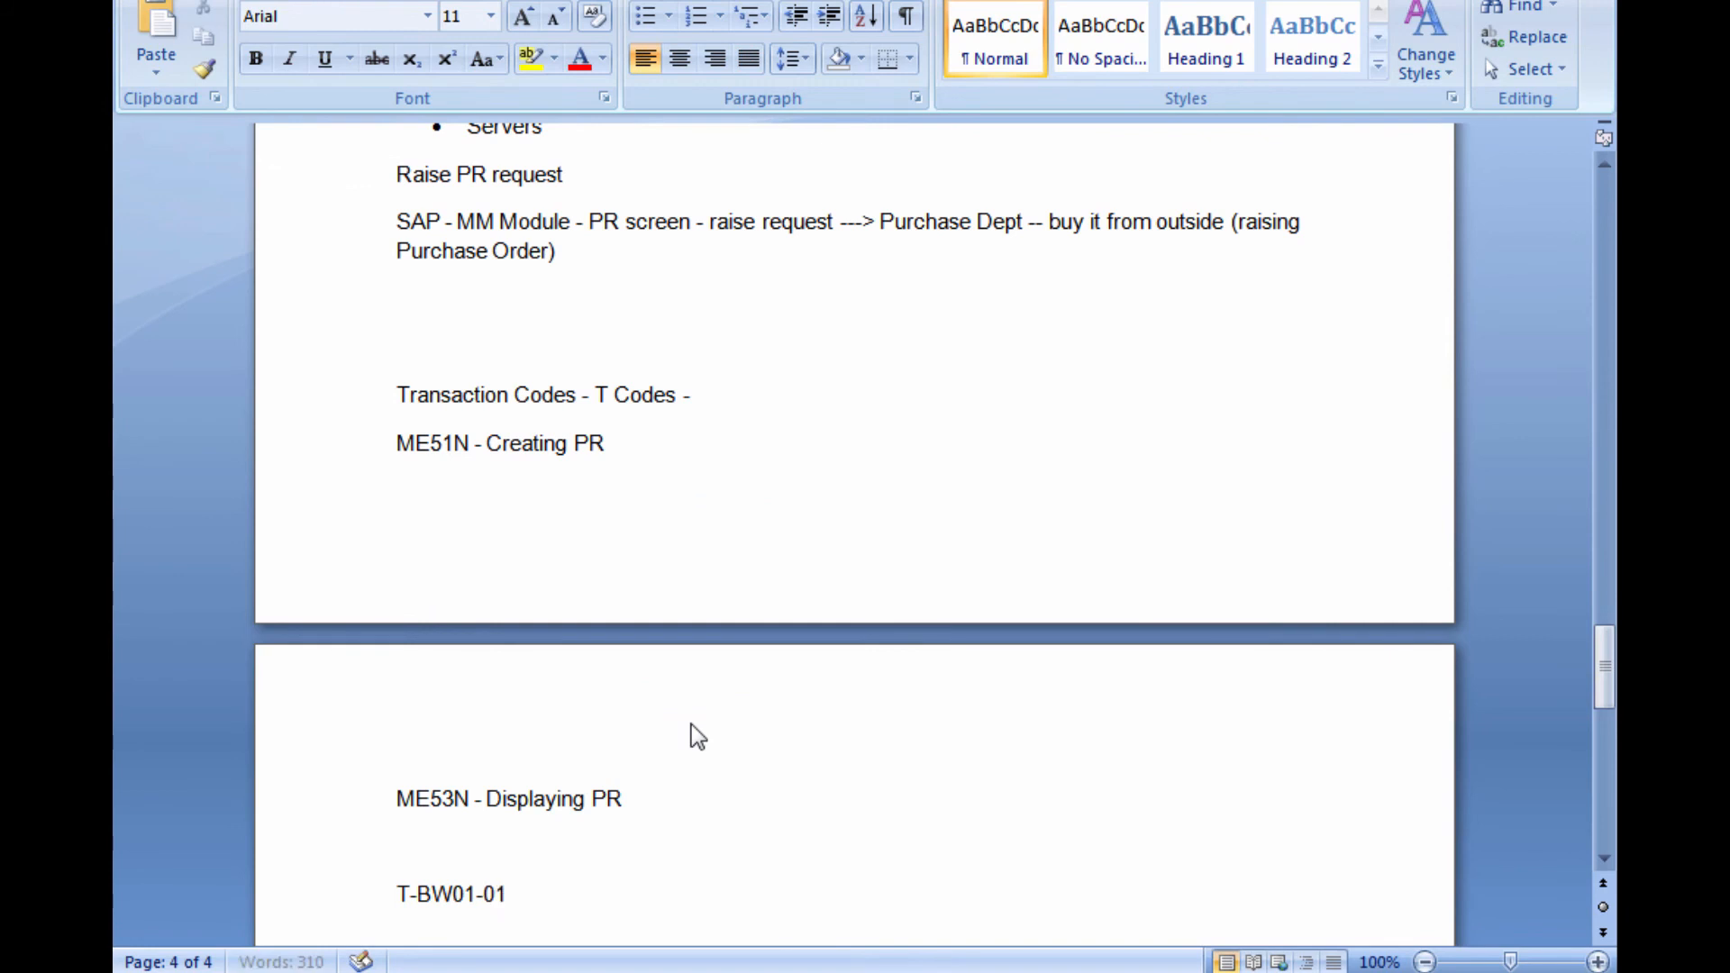
key(BackSpace)
key(BackSpace)
key(BackSpace)
key(BackSpace)
text(2-01)
key(Return)
text(1000)
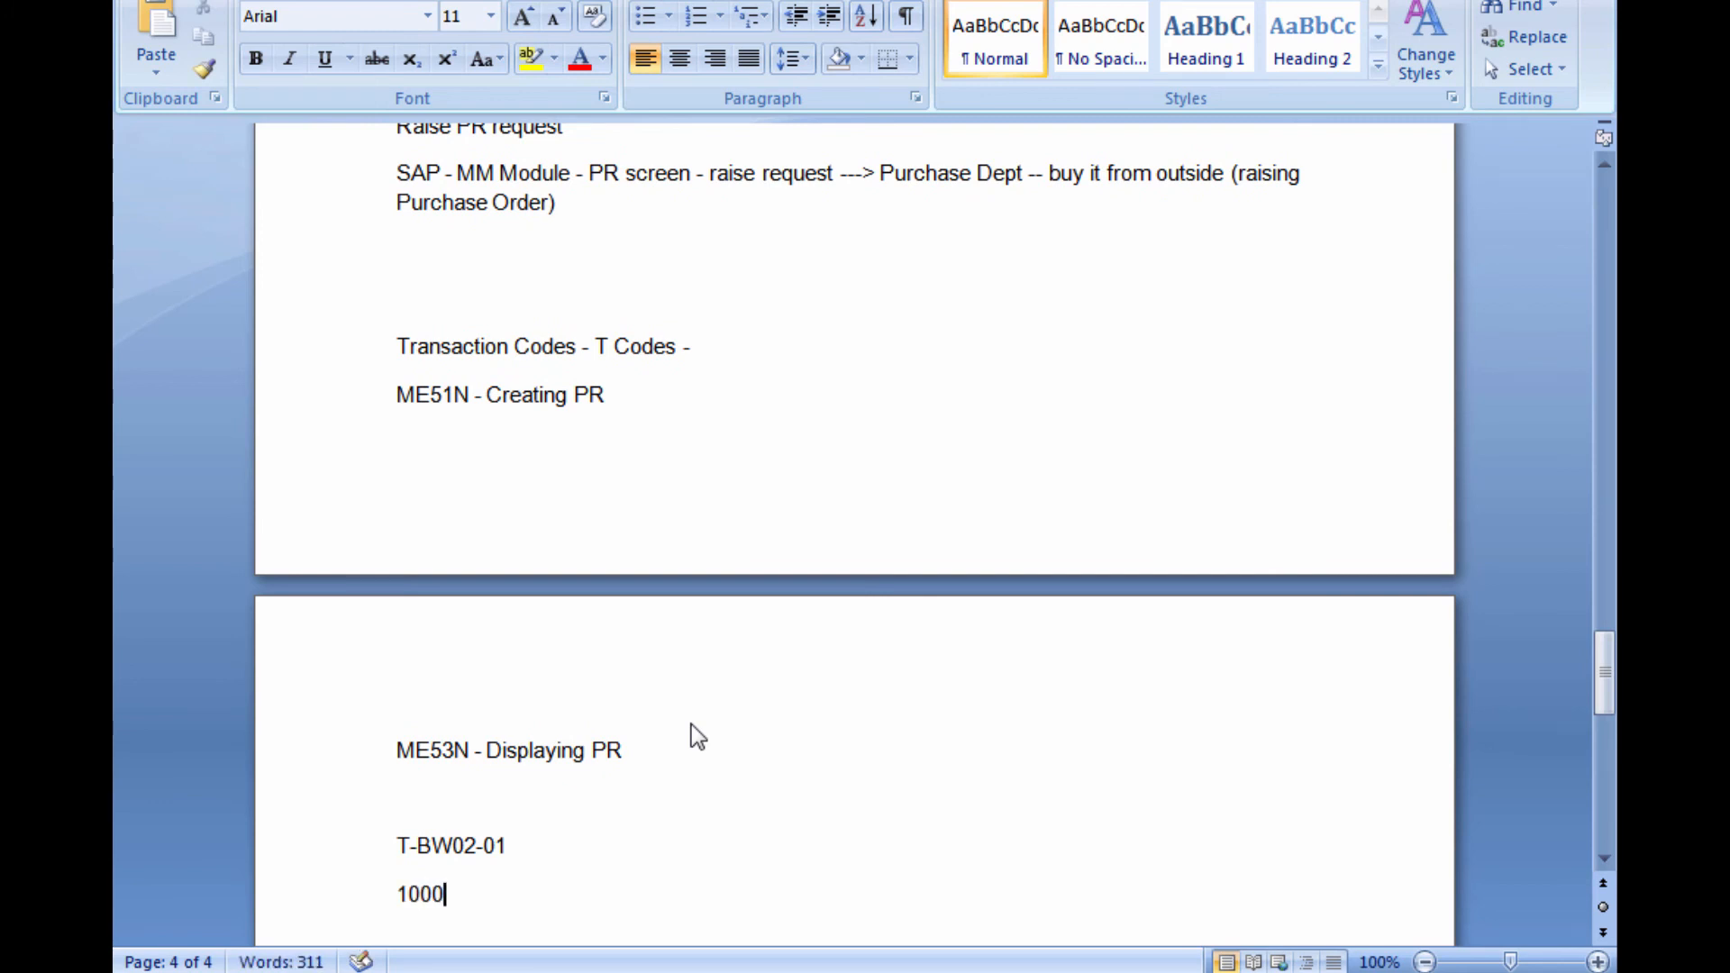
key(alt+Tab)
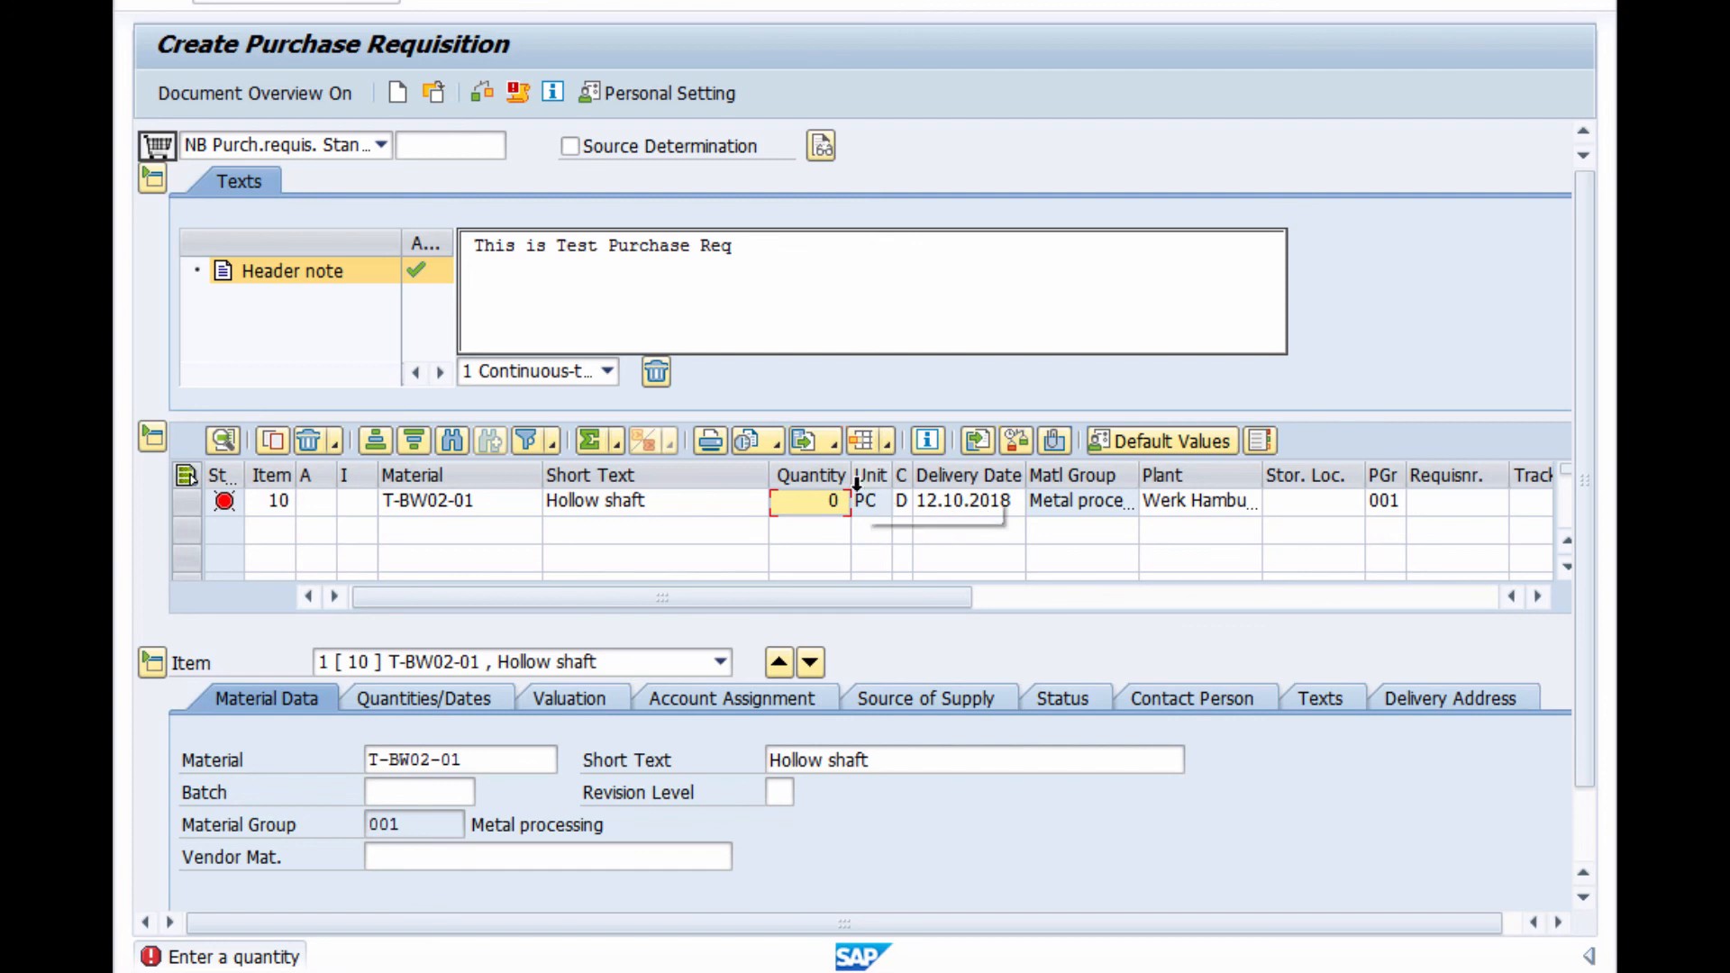
Step: Widen the item overview's Unit, Material Group, Plant and PGr columns, and review the remaining columns
drag(894, 477, 901, 478)
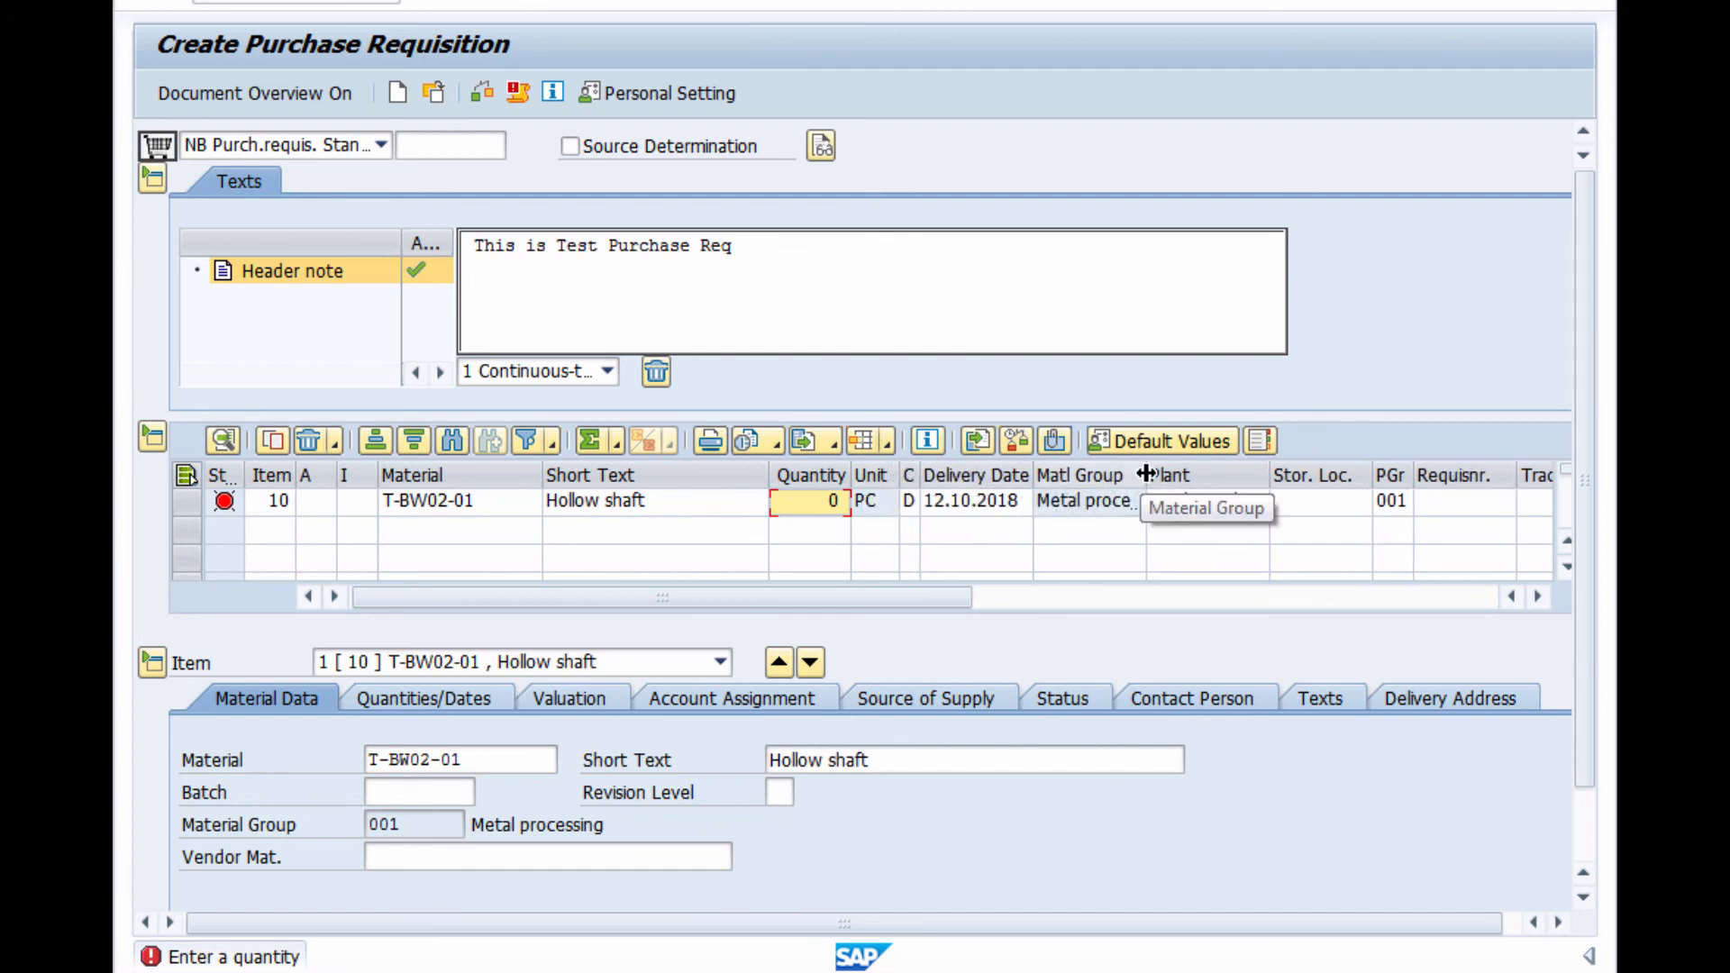
double_click(1145, 475)
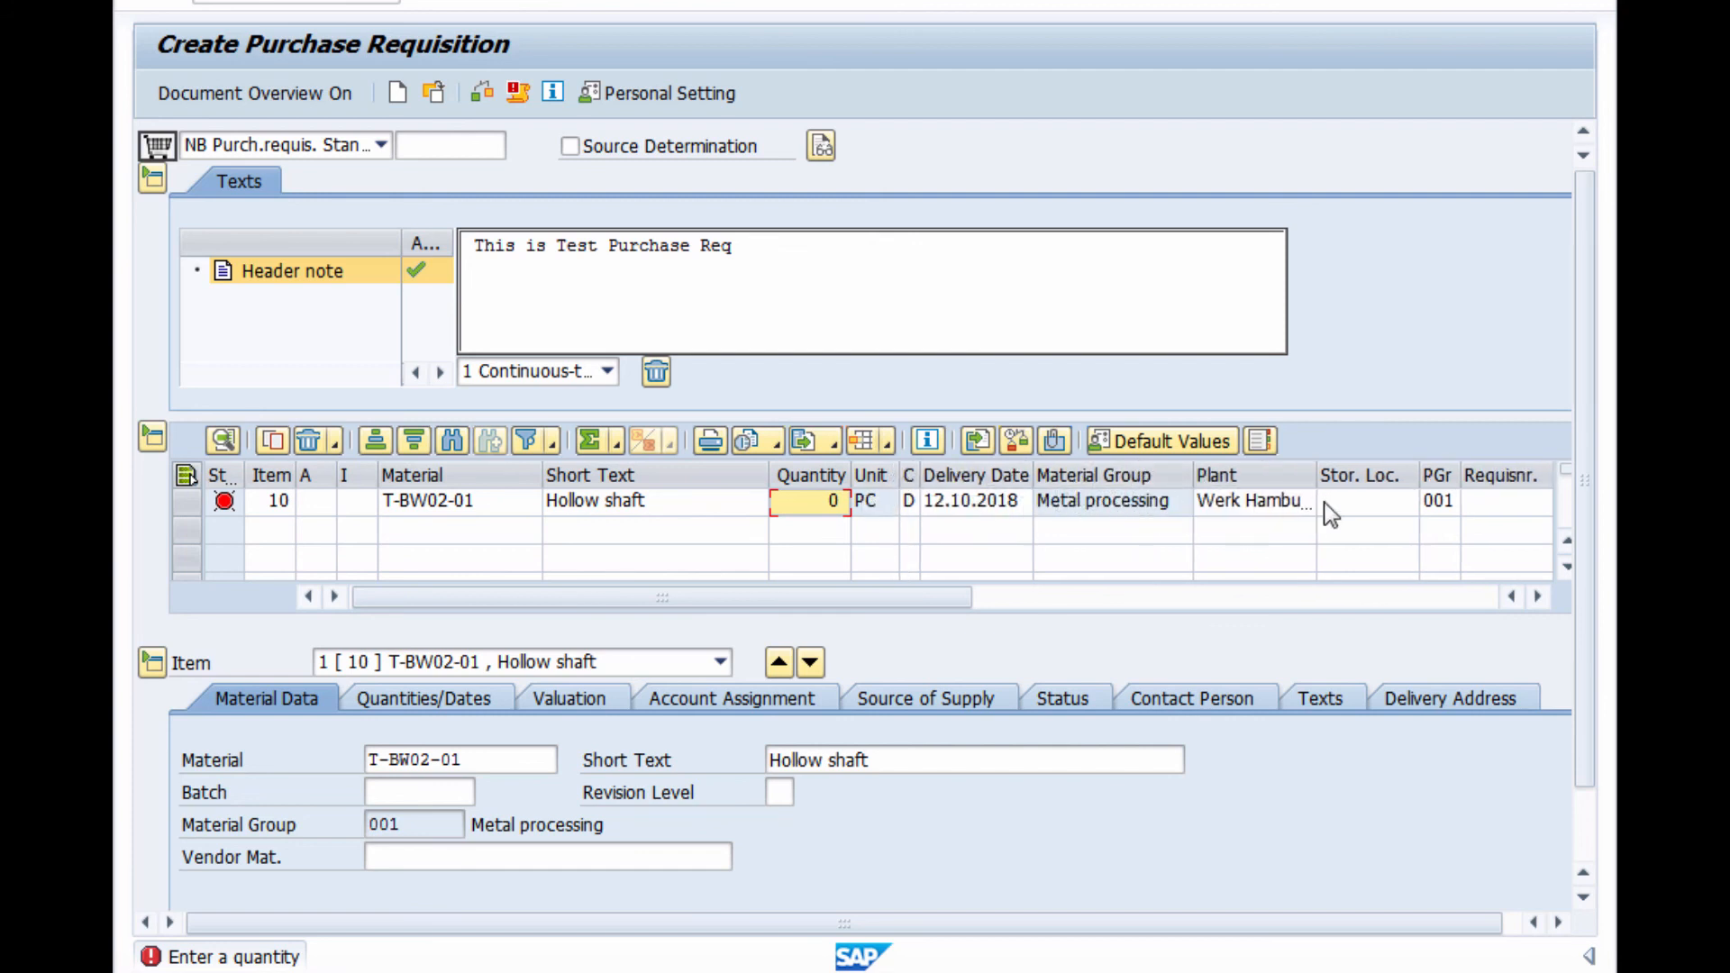
double_click(1316, 475)
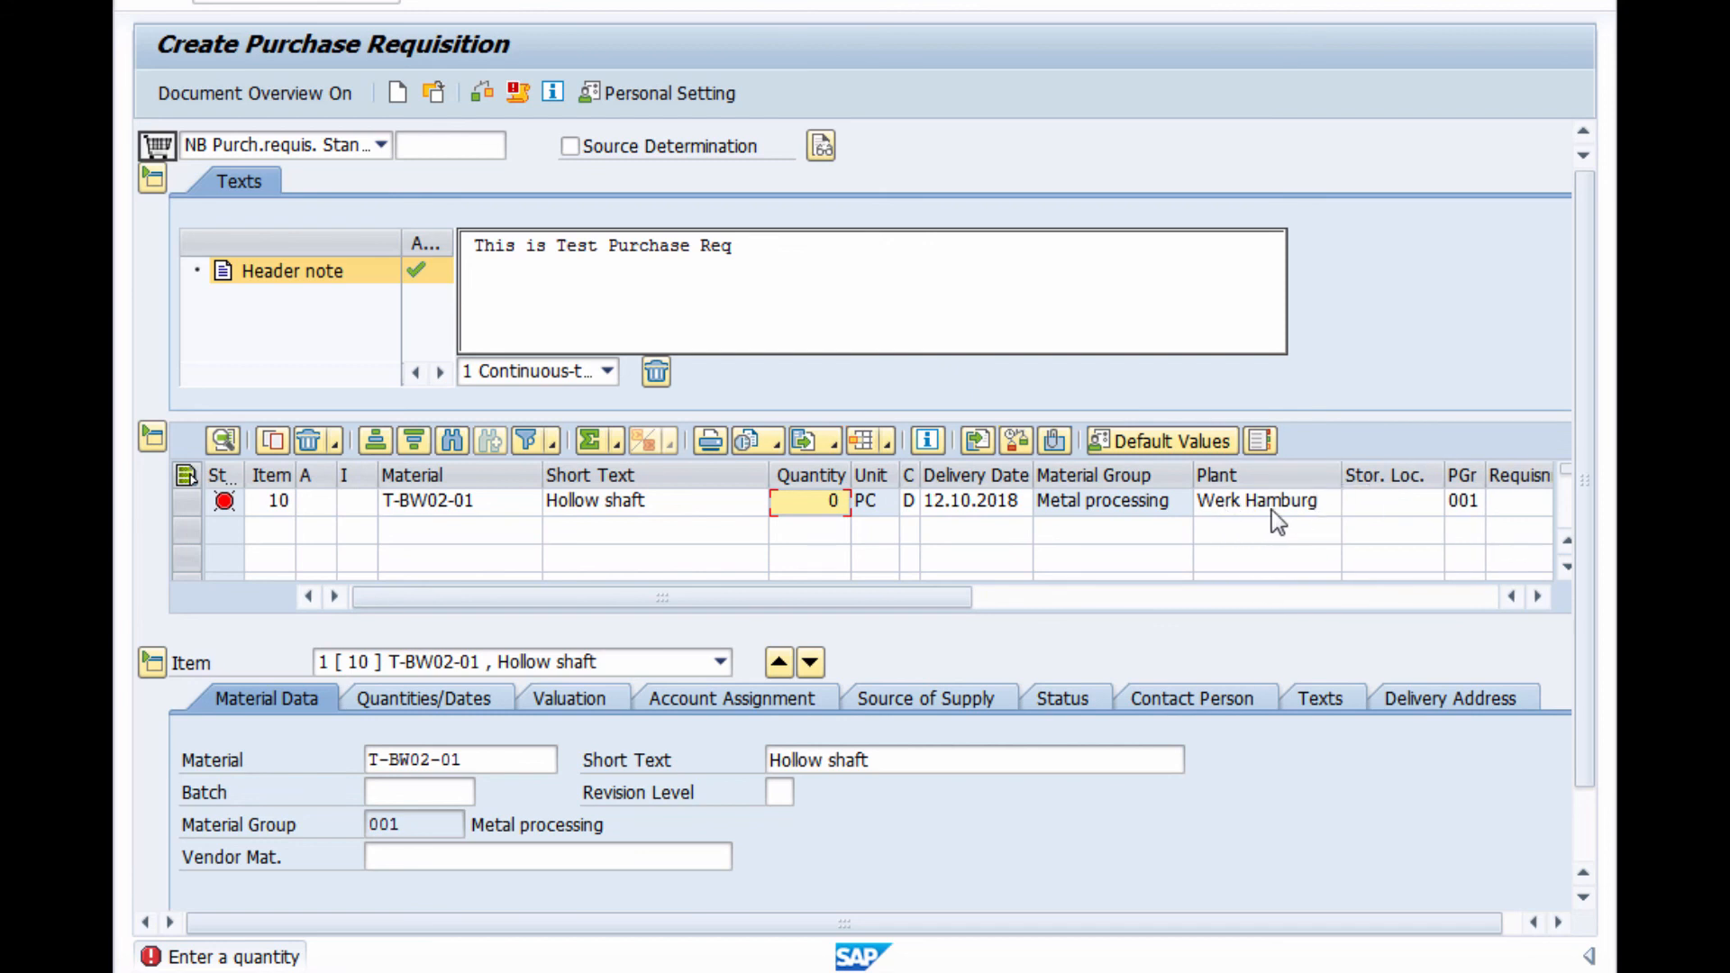
click(1533, 597)
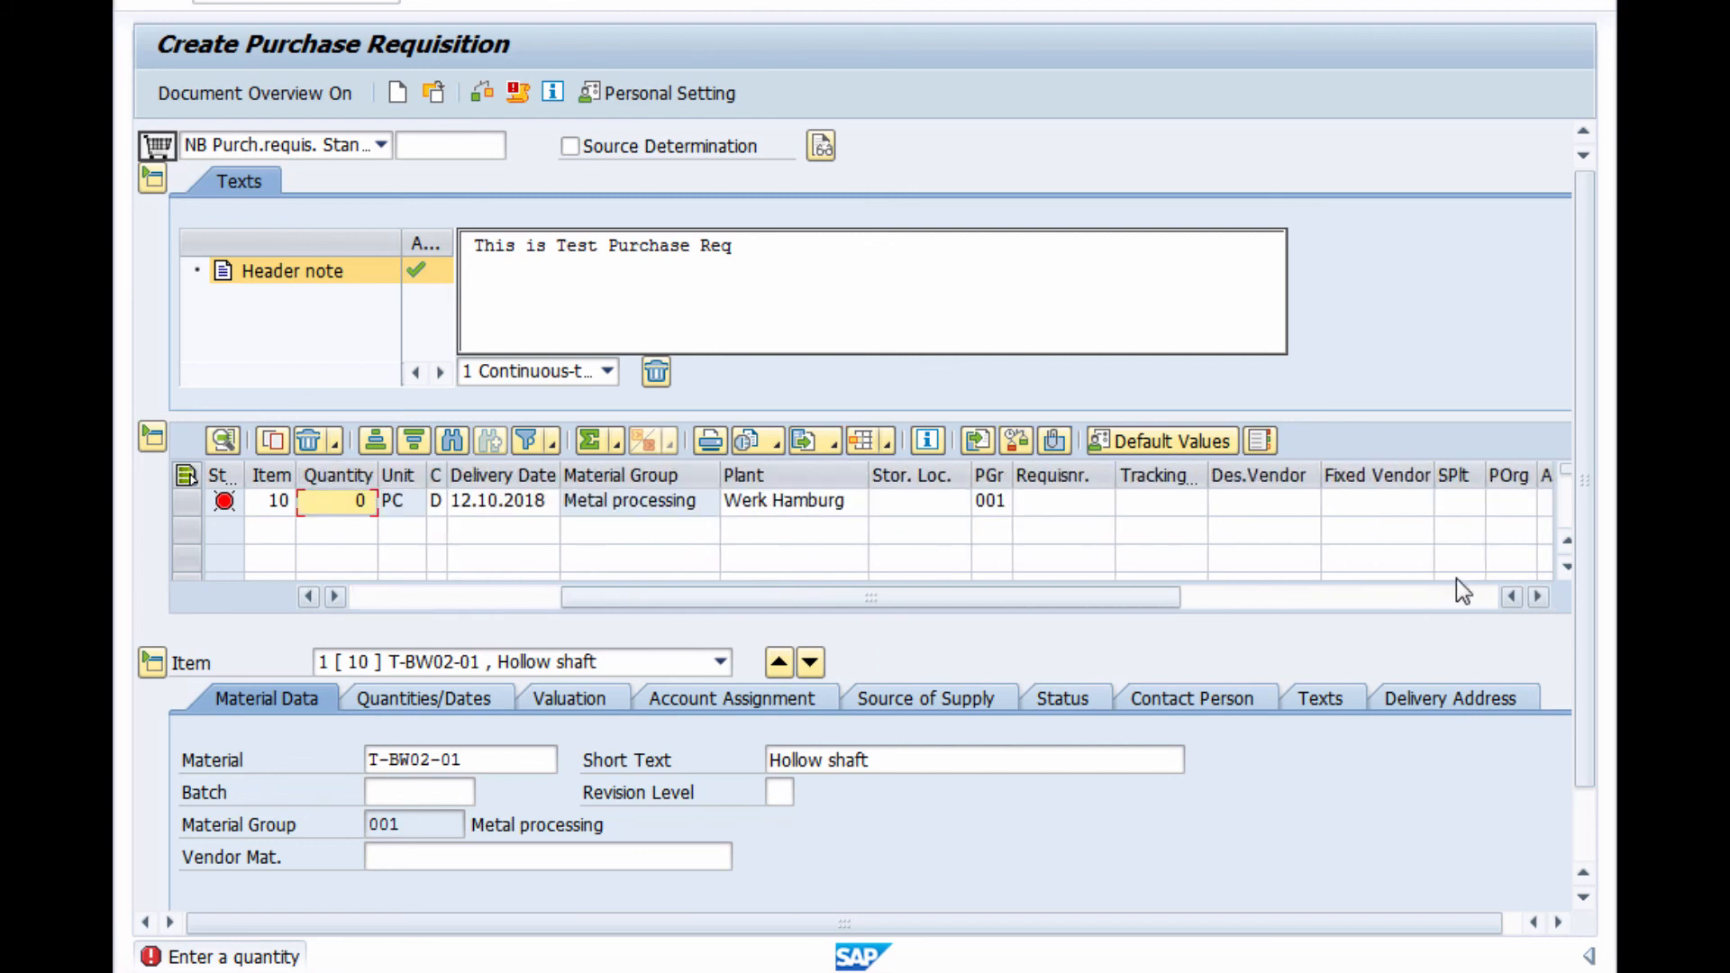
drag(1012, 475, 1030, 477)
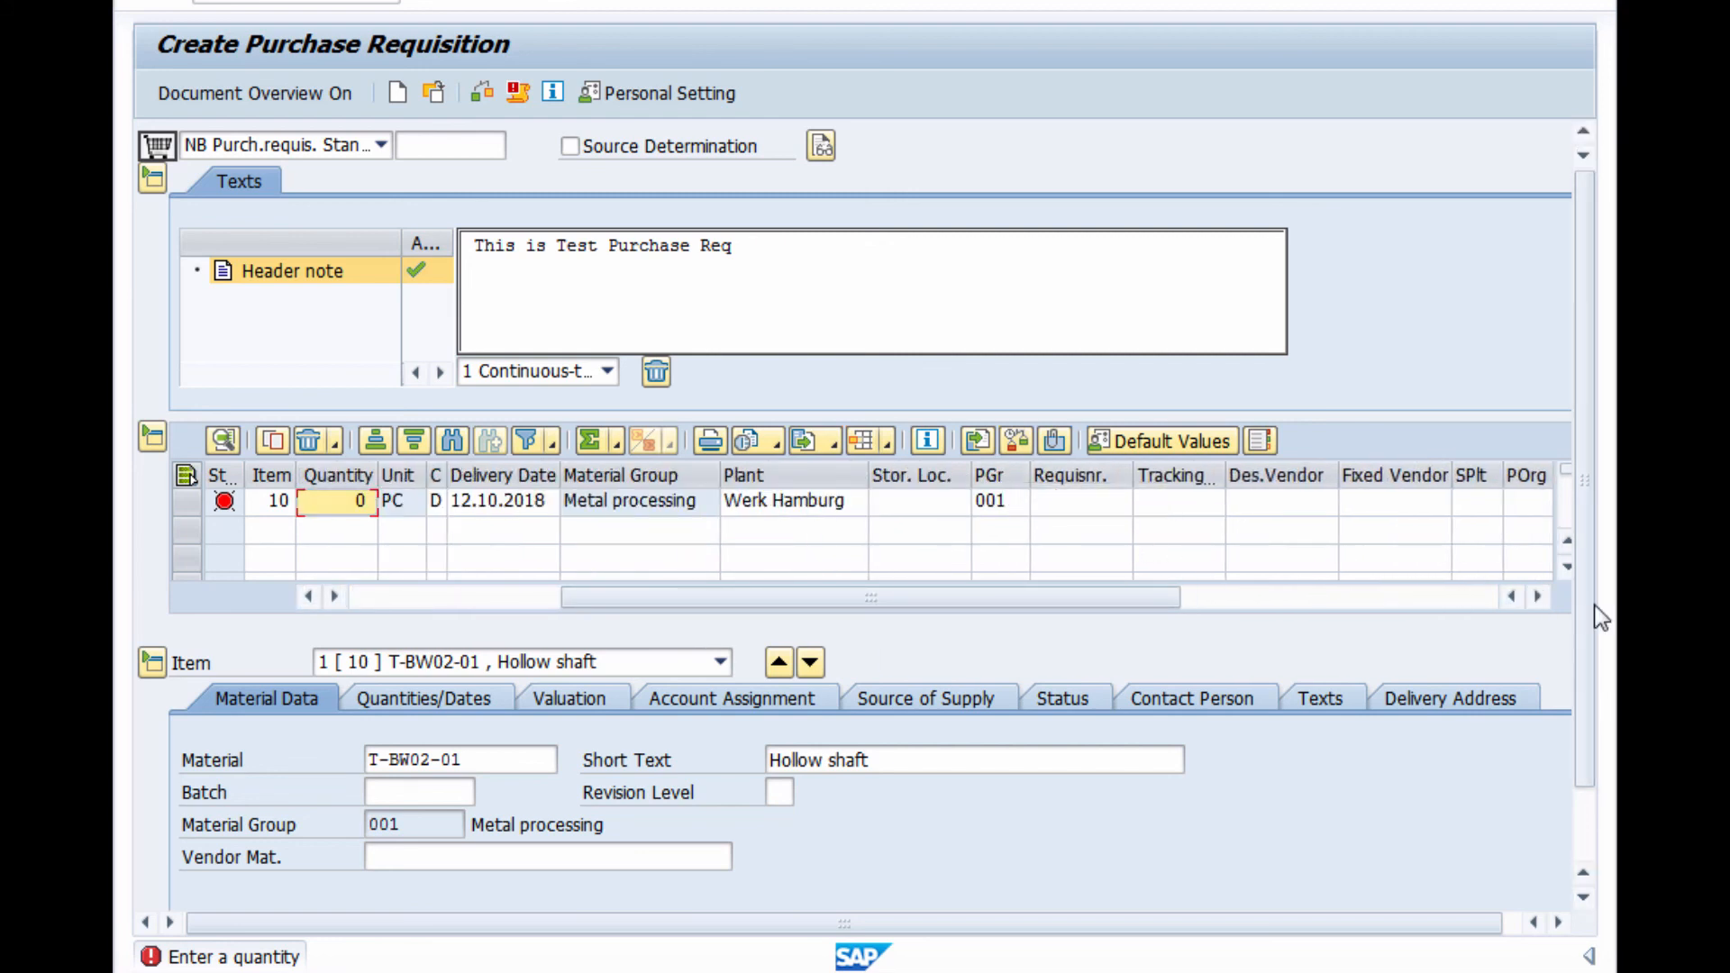
click(1536, 597)
click(1536, 596)
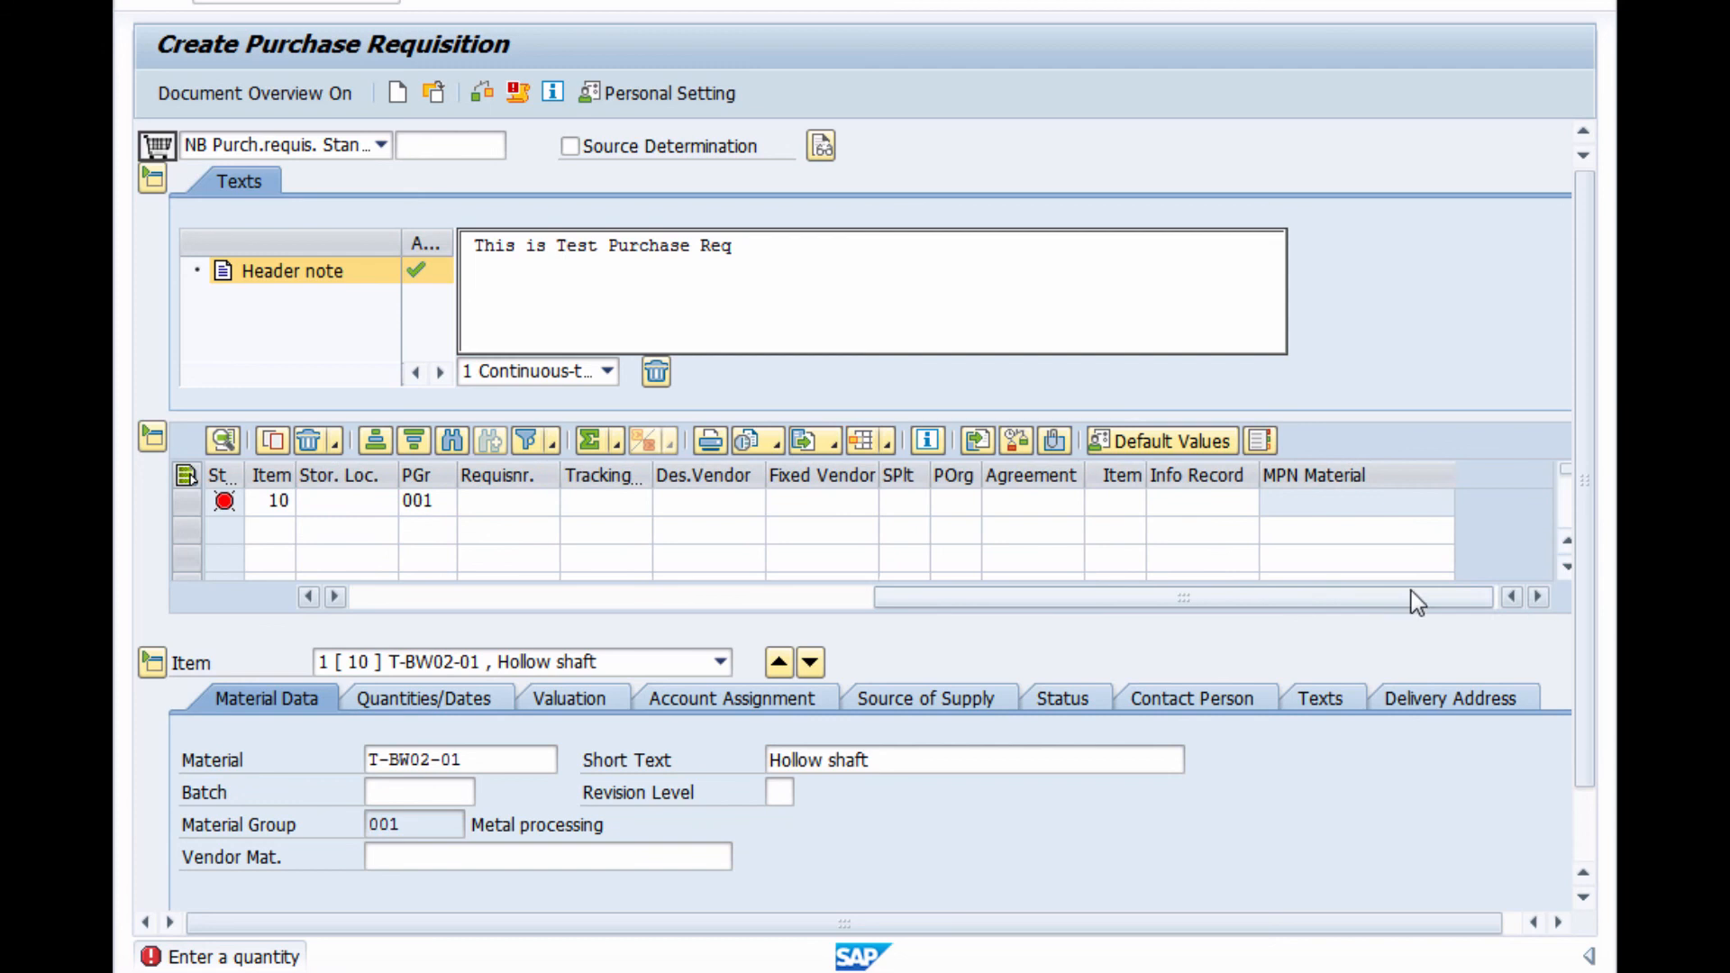
drag(1411, 601, 818, 605)
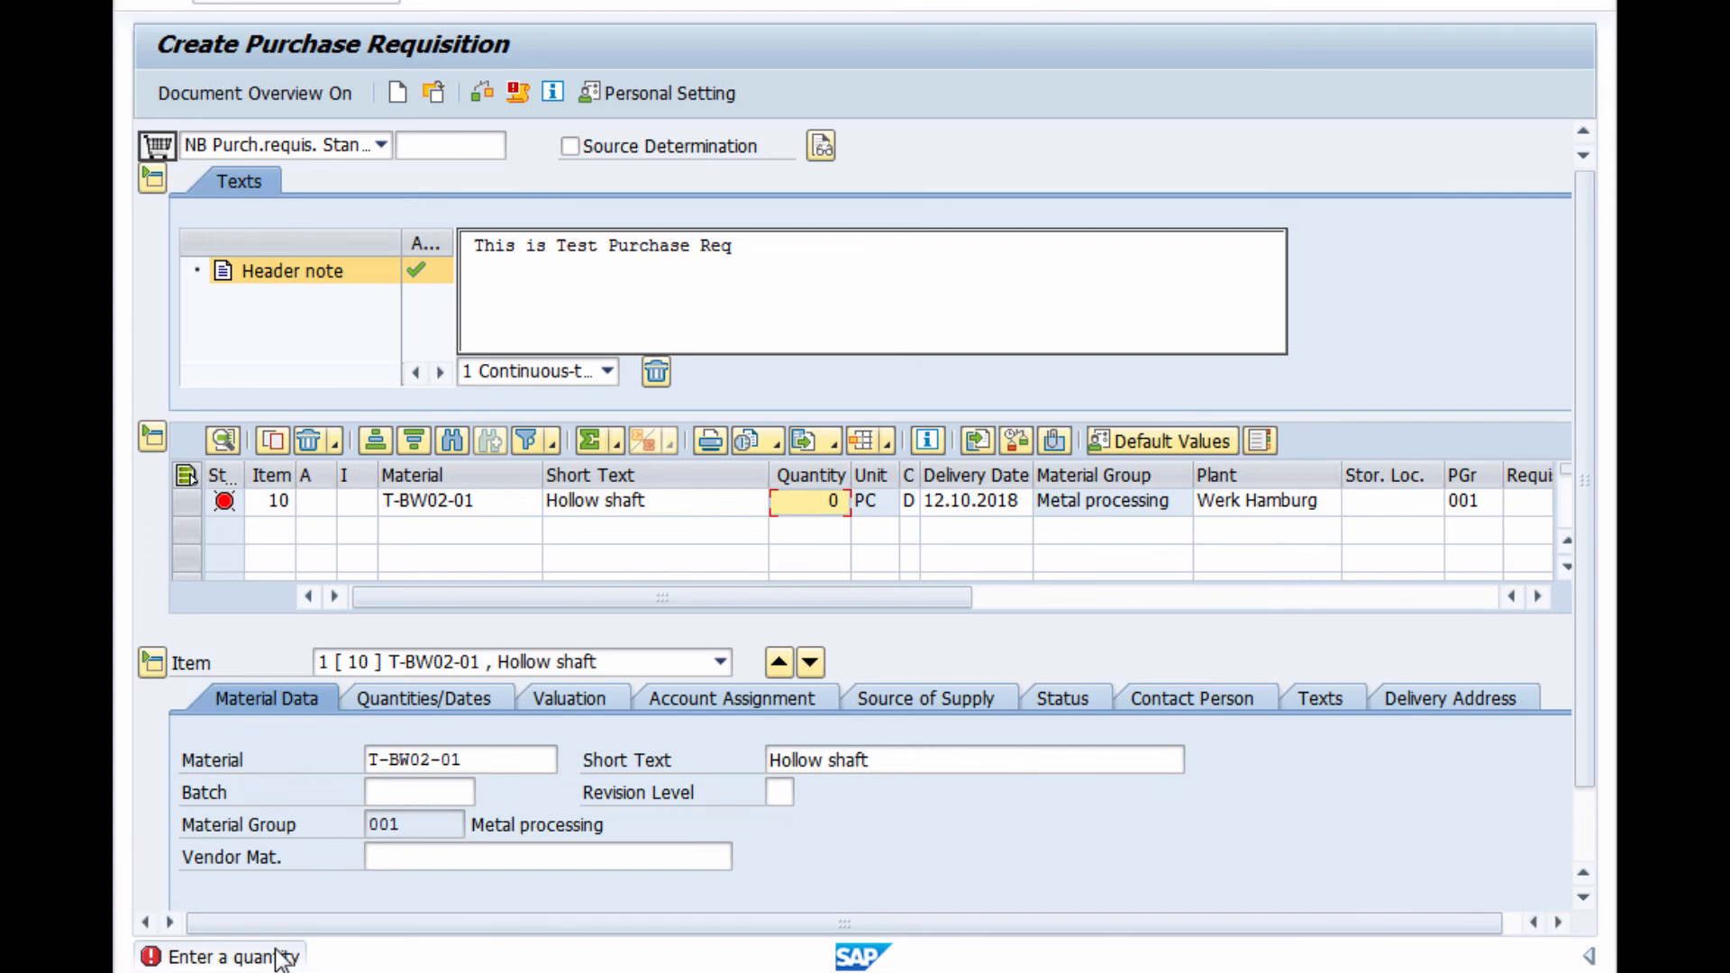
Step: Set item 10's quantity to 1 after checking its messages, and save the purchase requisition
click(225, 505)
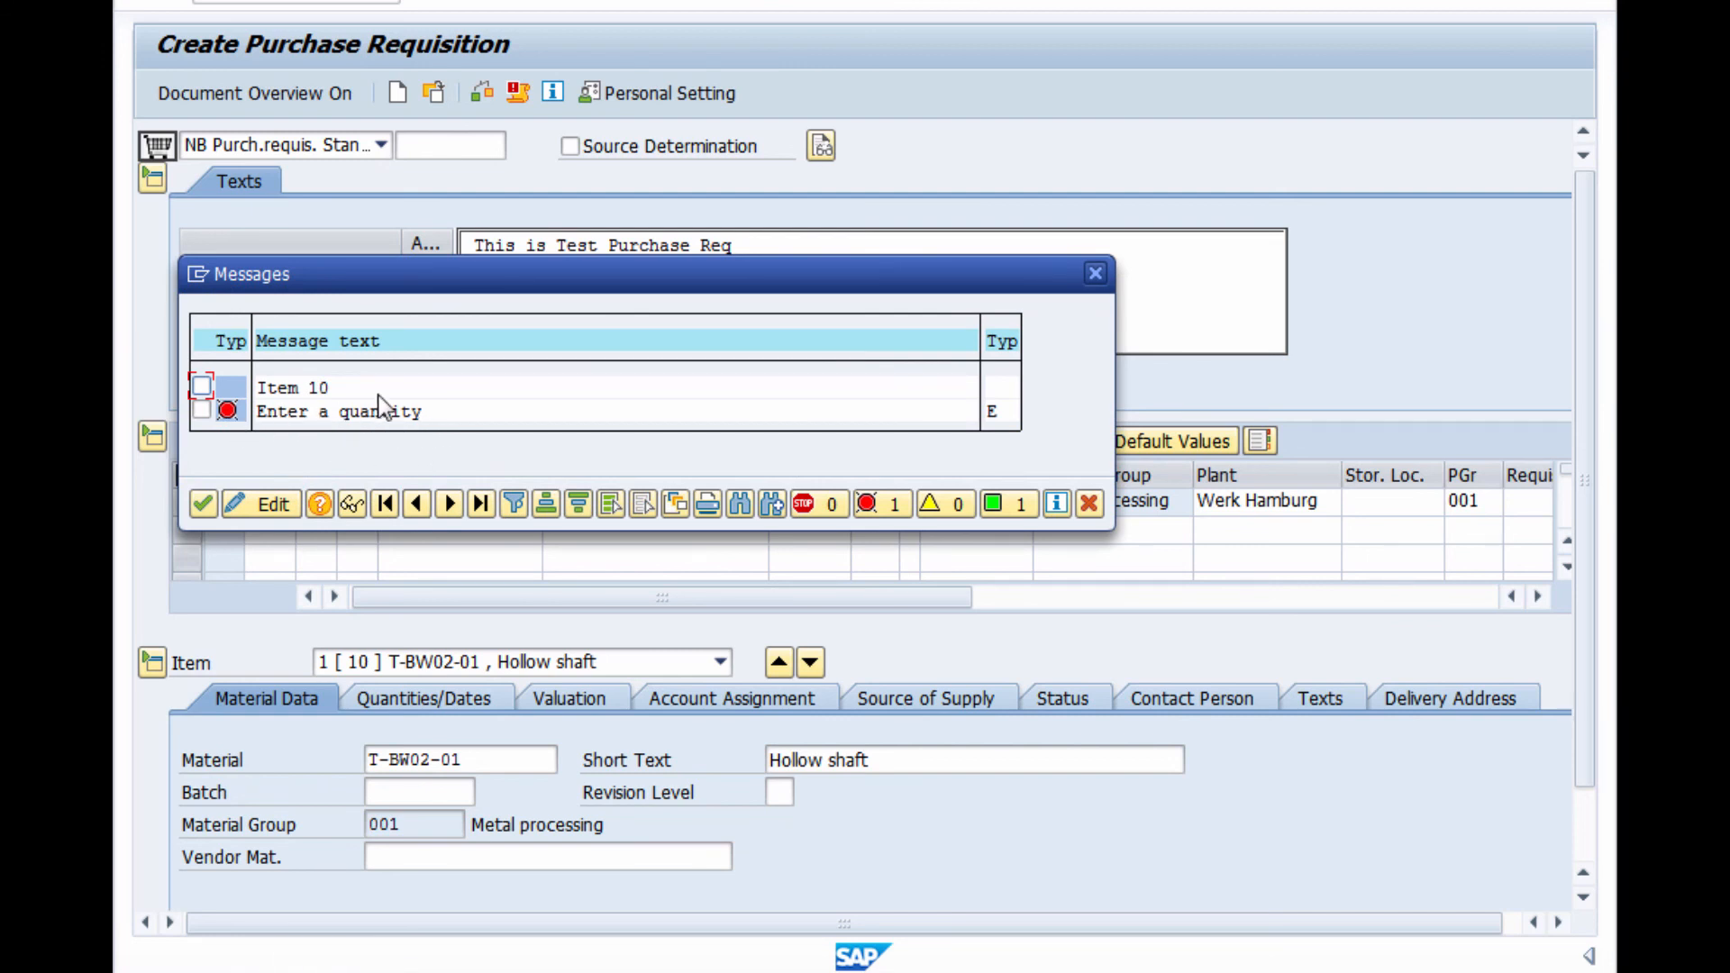
click(1094, 273)
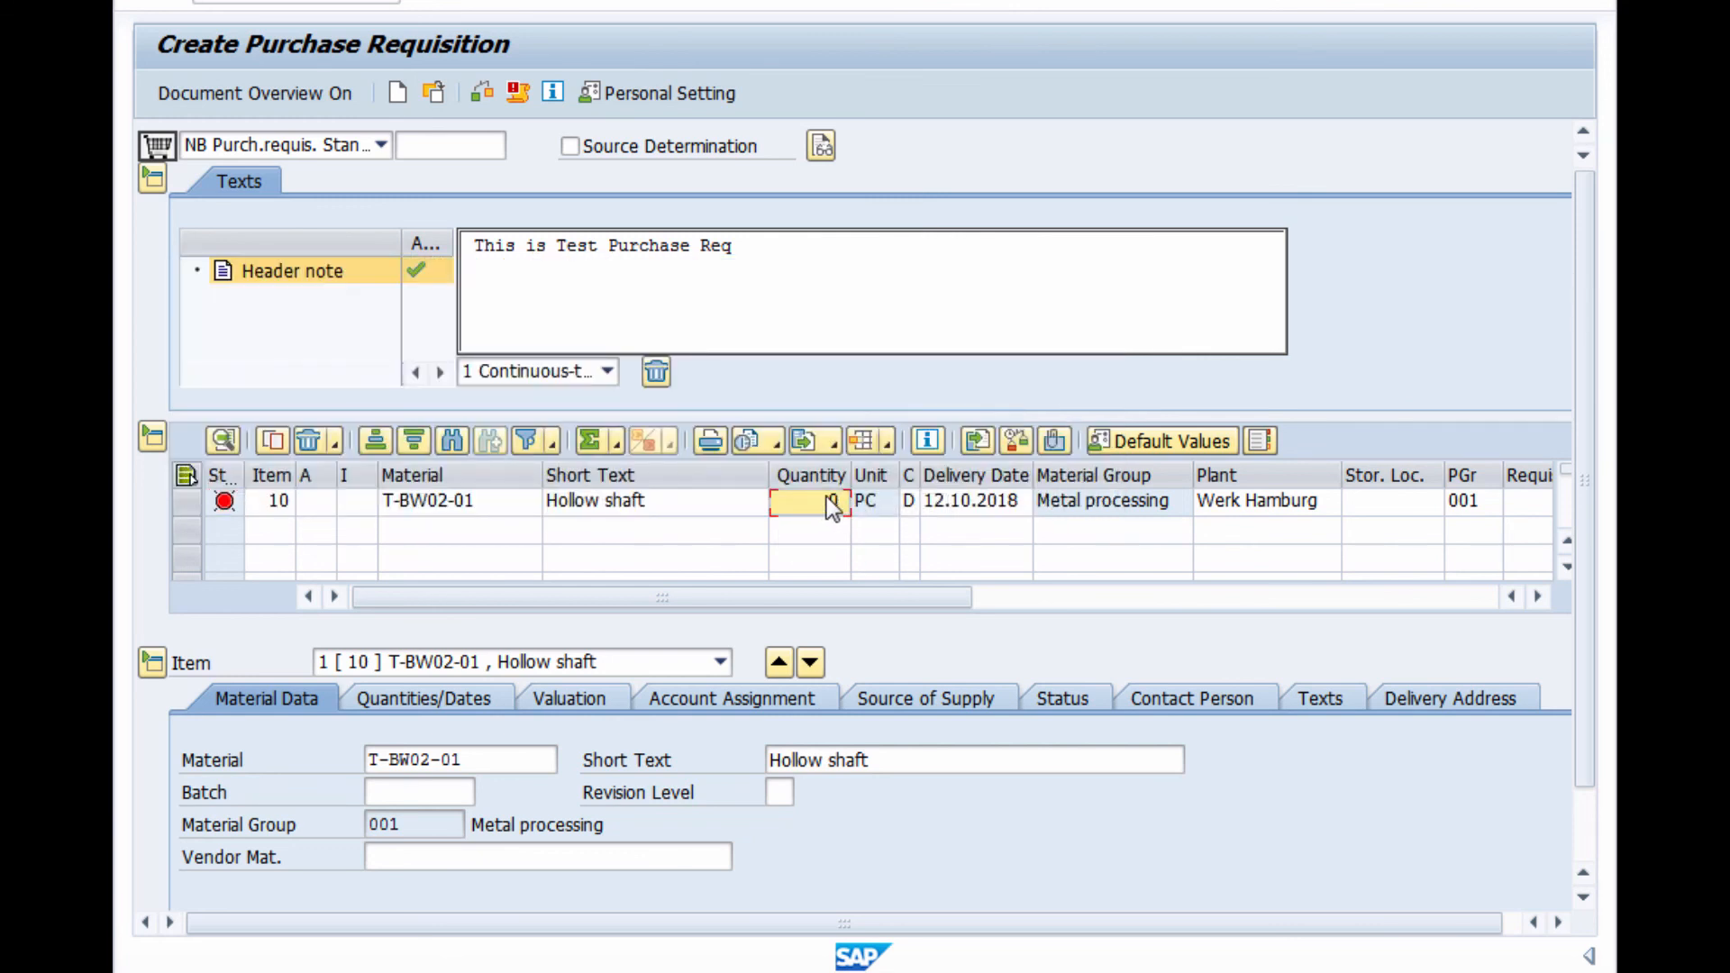
key(BackSpace)
text(1)
key(BackSpace)
text(1)
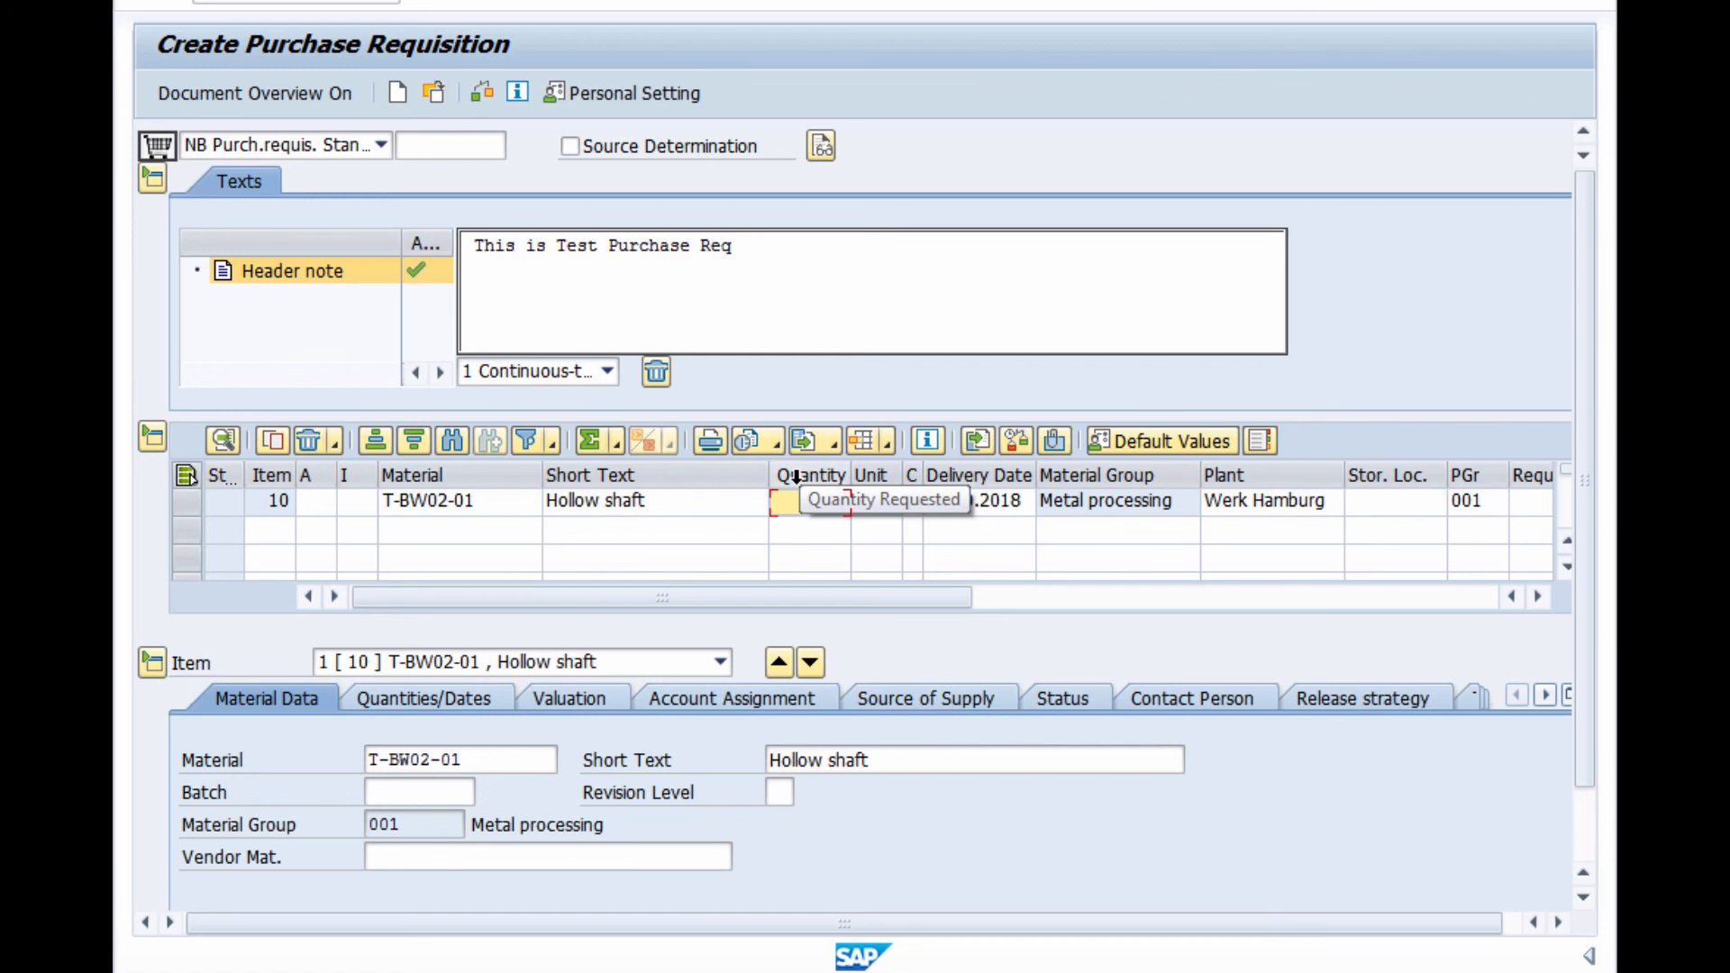
text(1)
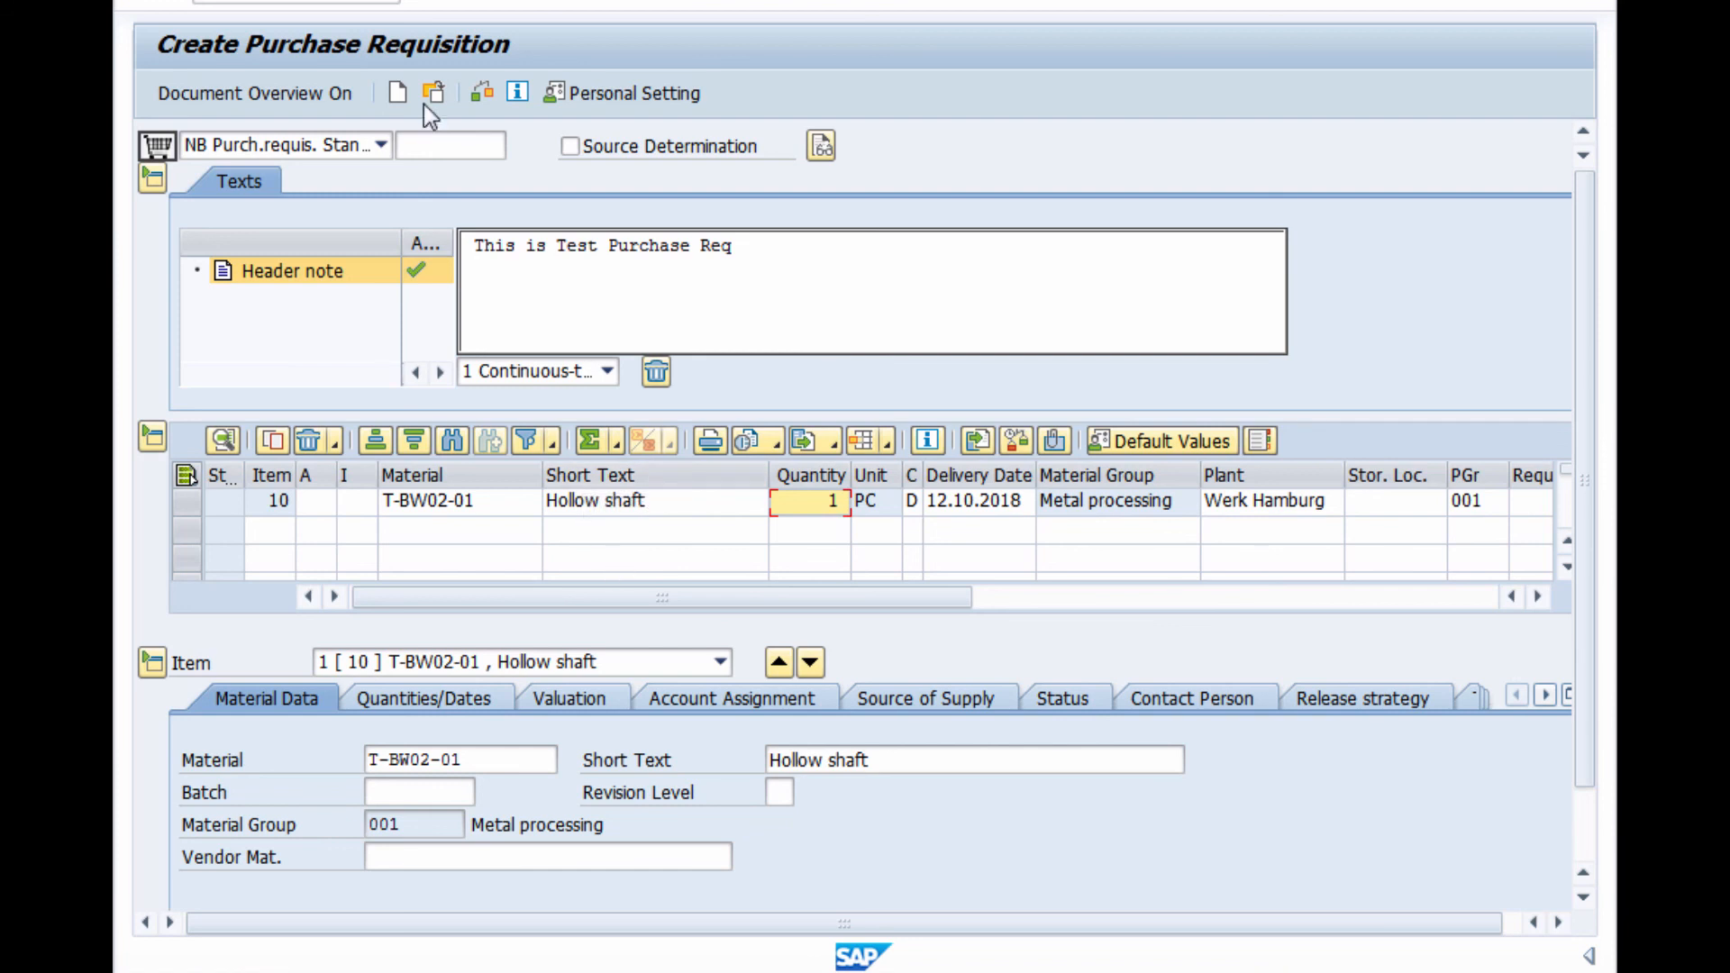
click(466, 3)
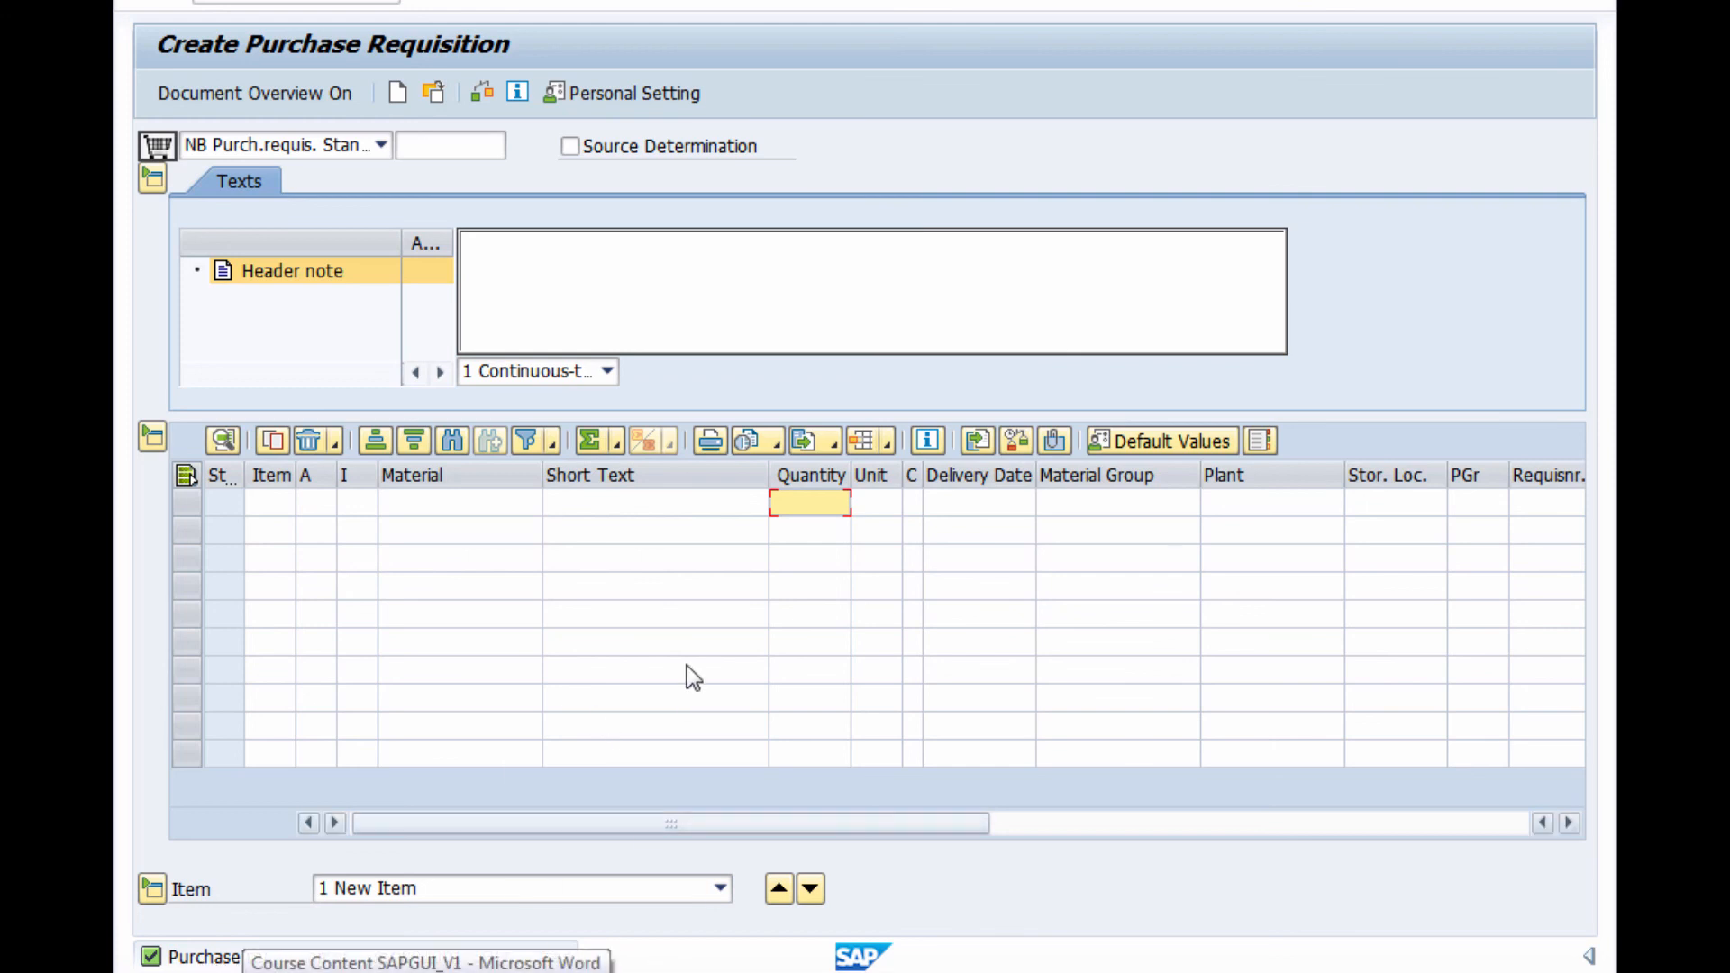
key(ctrl+s)
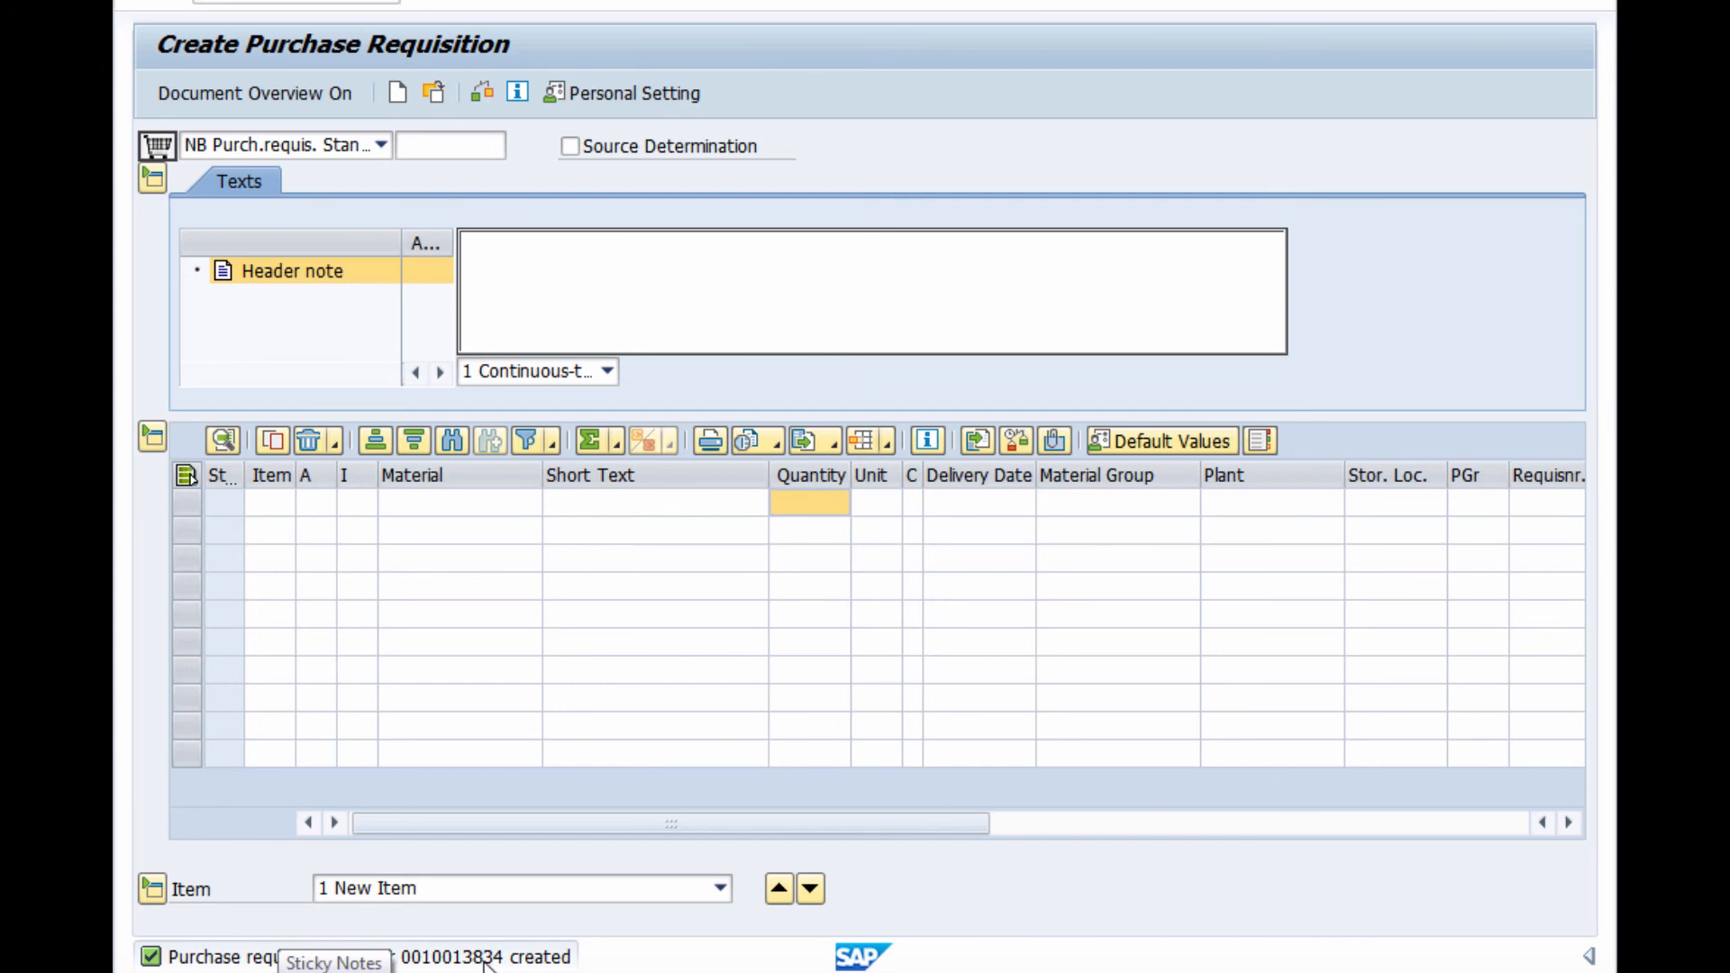
Step: Copy the created requisition's number from the message details and paste it into the Word notes on a new line
double_click(487, 961)
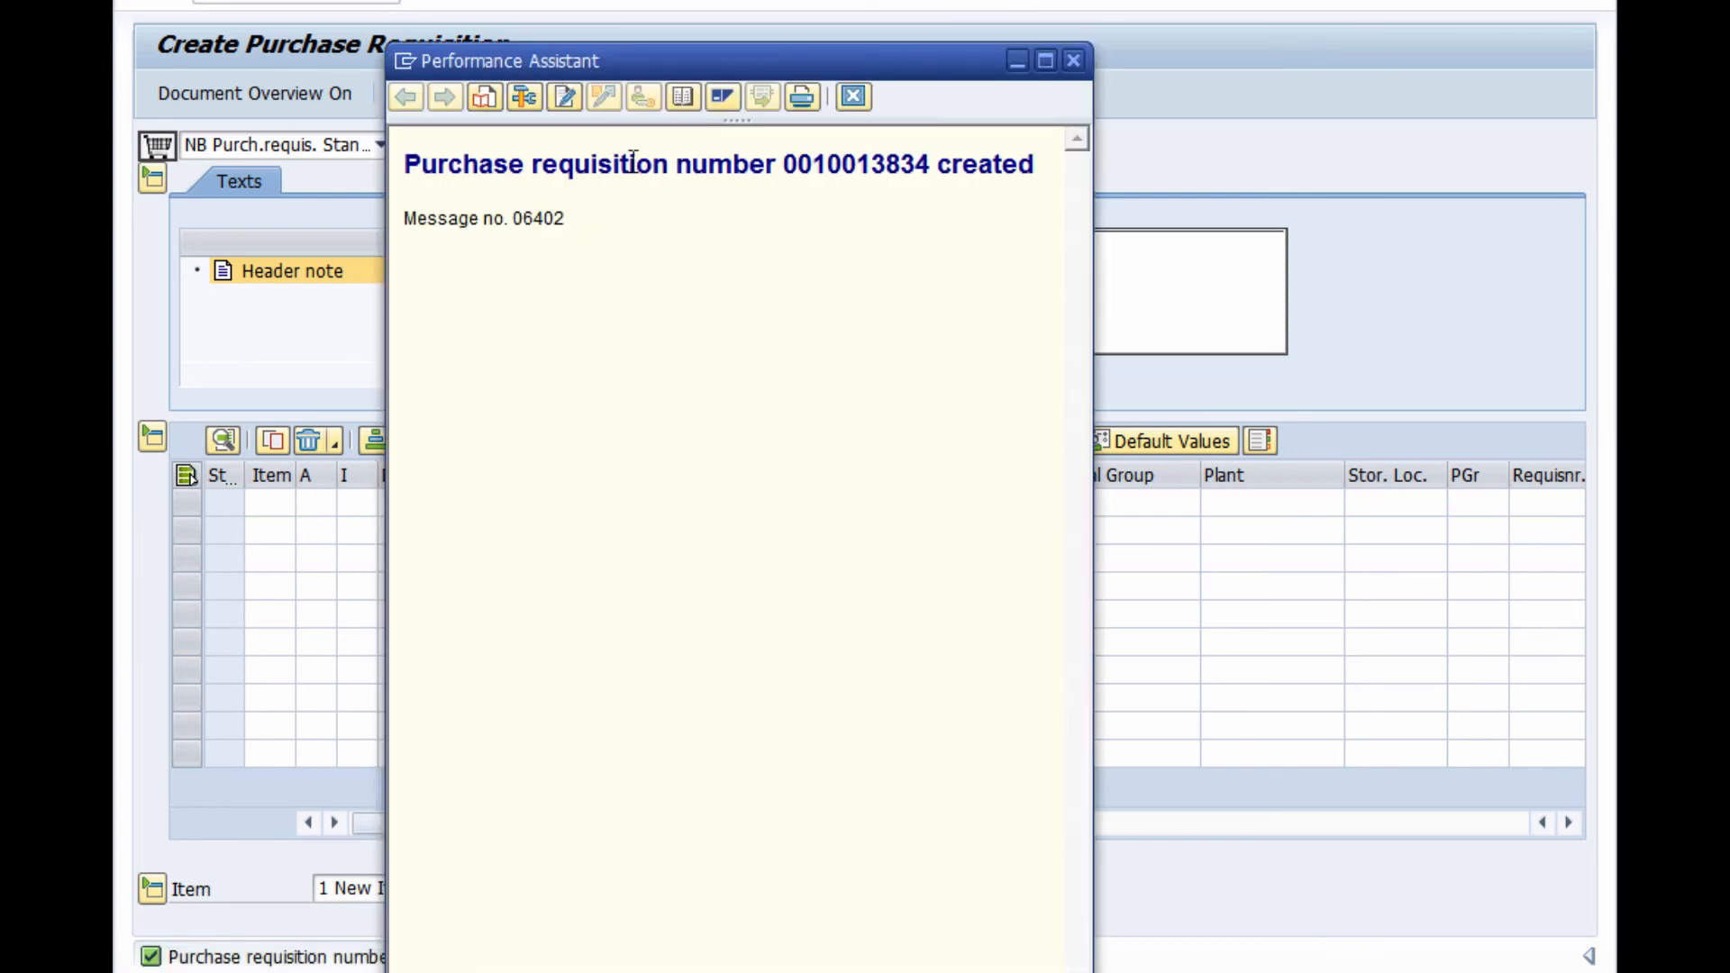
drag(782, 165, 938, 171)
right_click(899, 171)
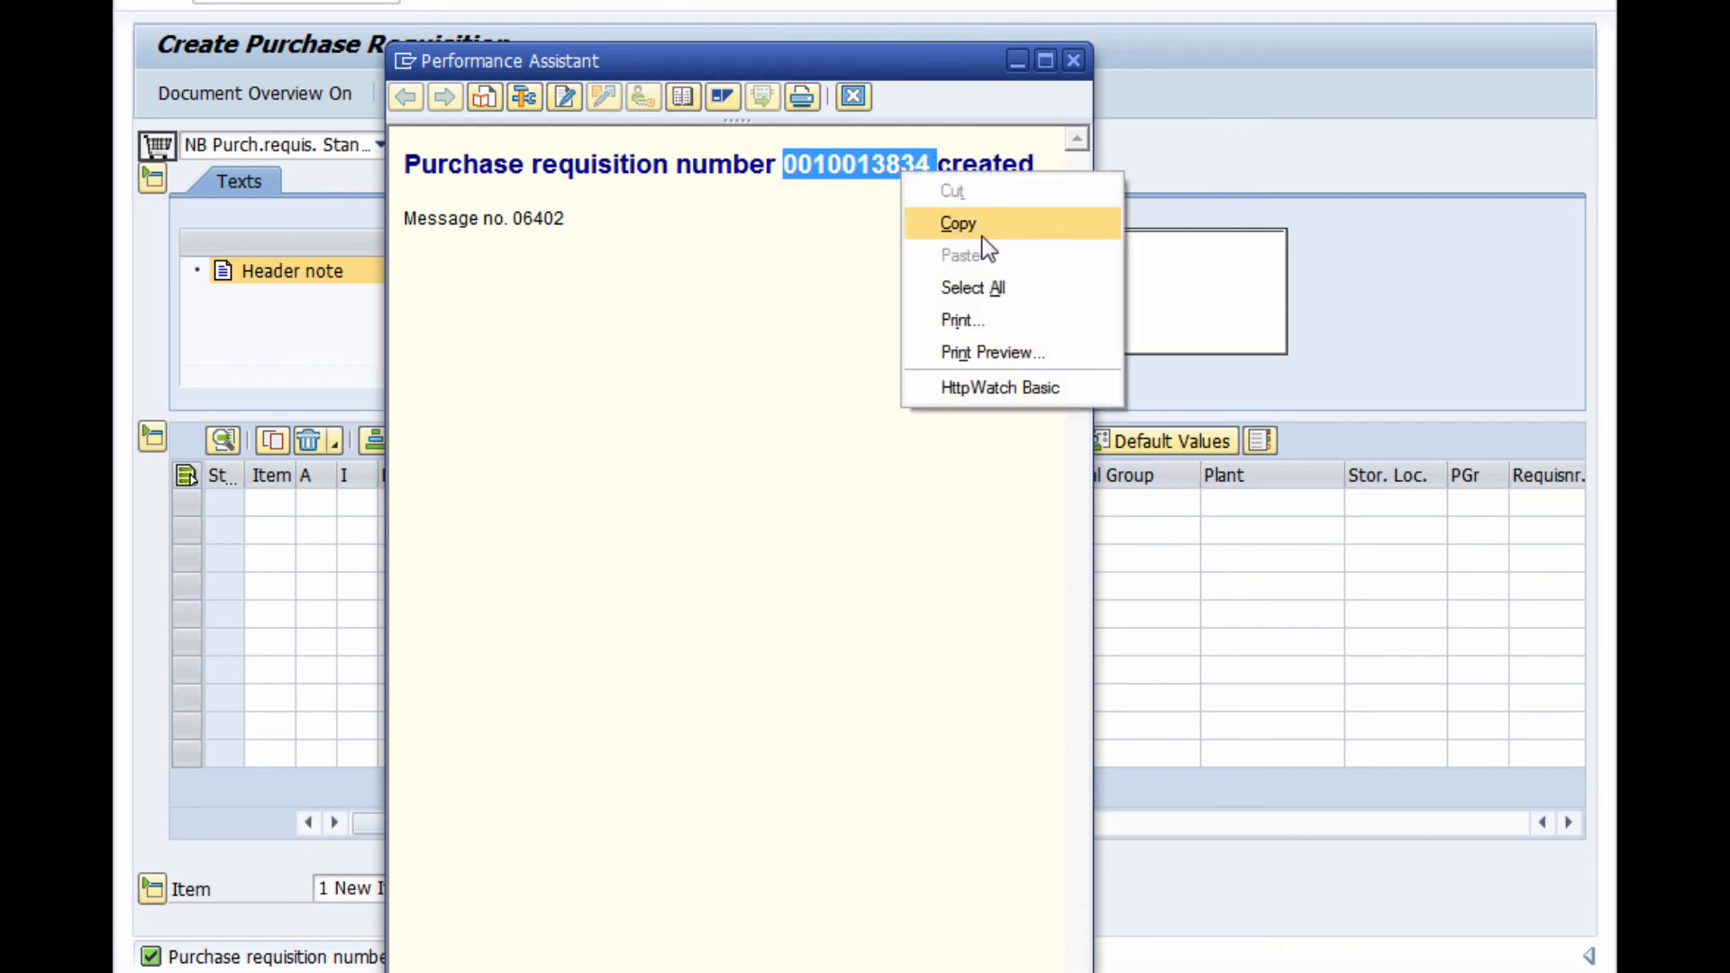
click(978, 223)
click(1073, 61)
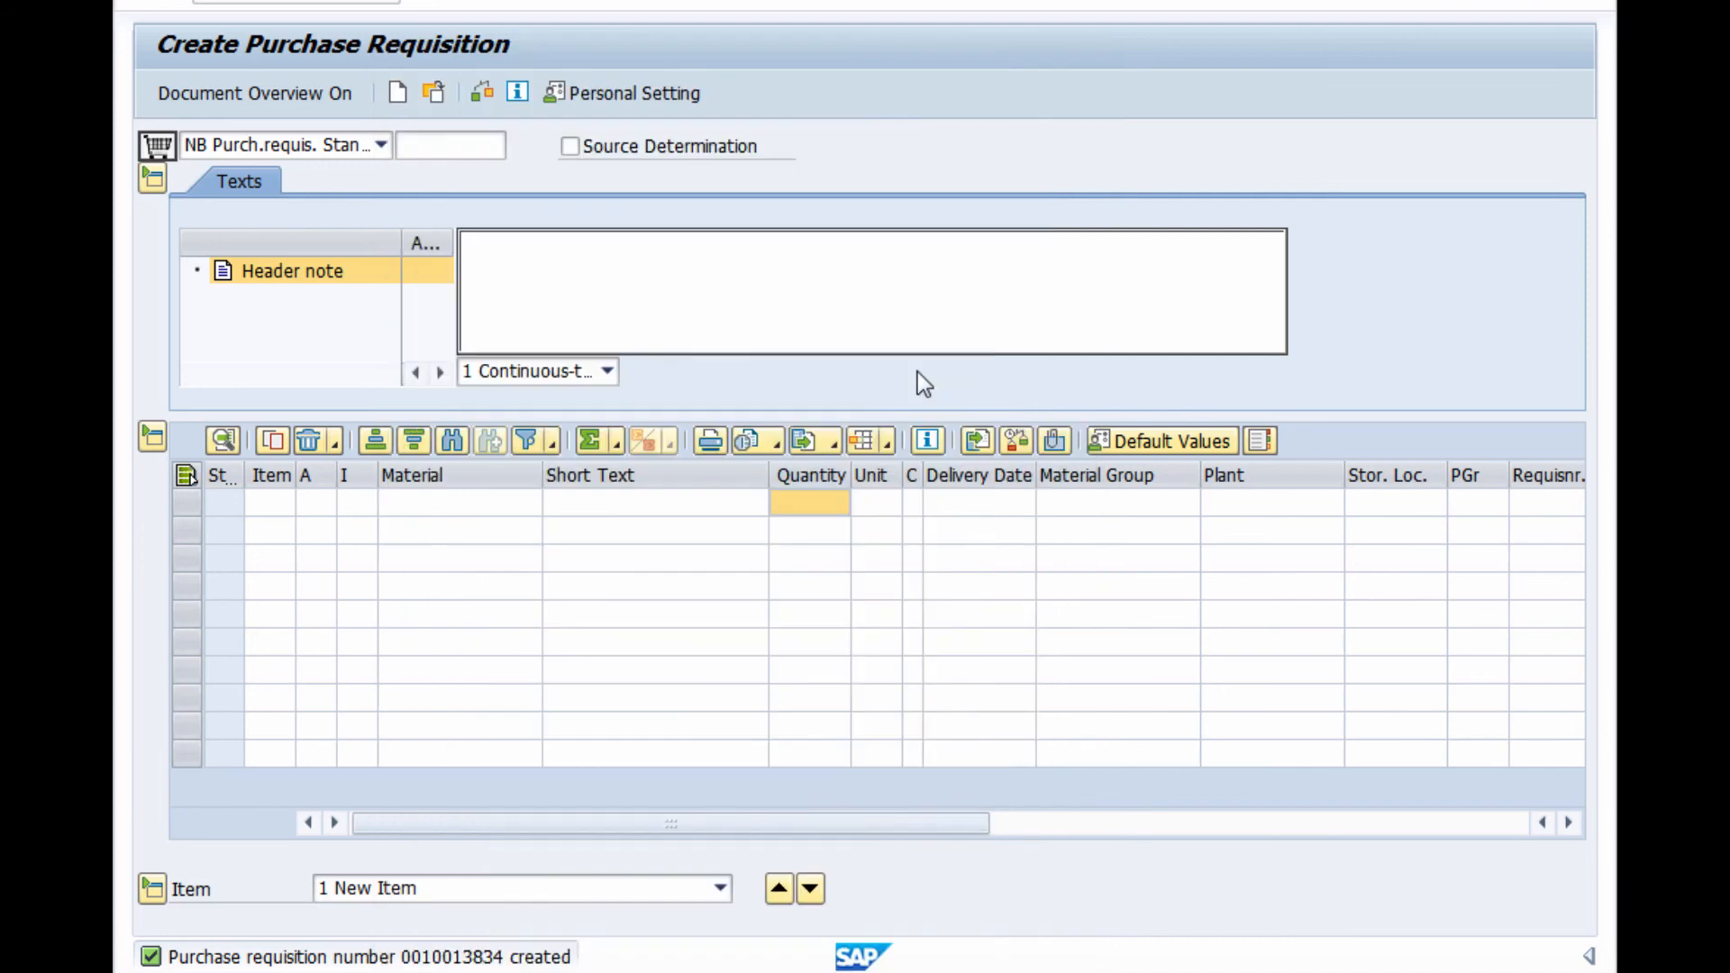
key(alt+Tab)
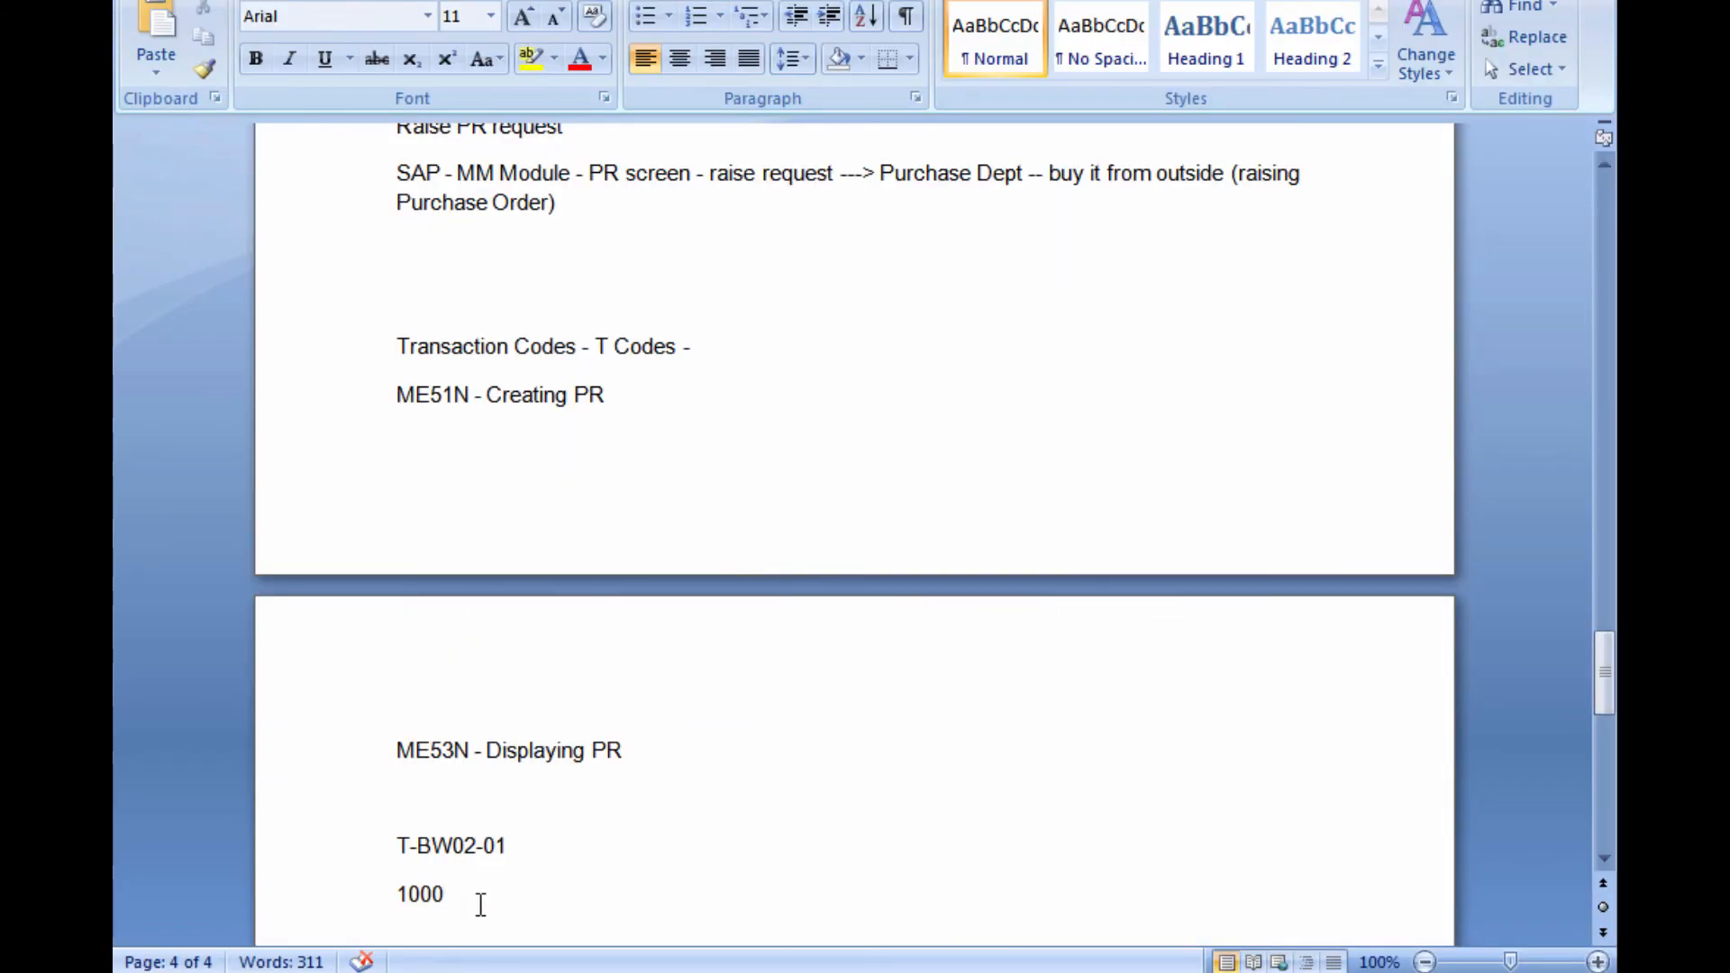
key(ctrl+v)
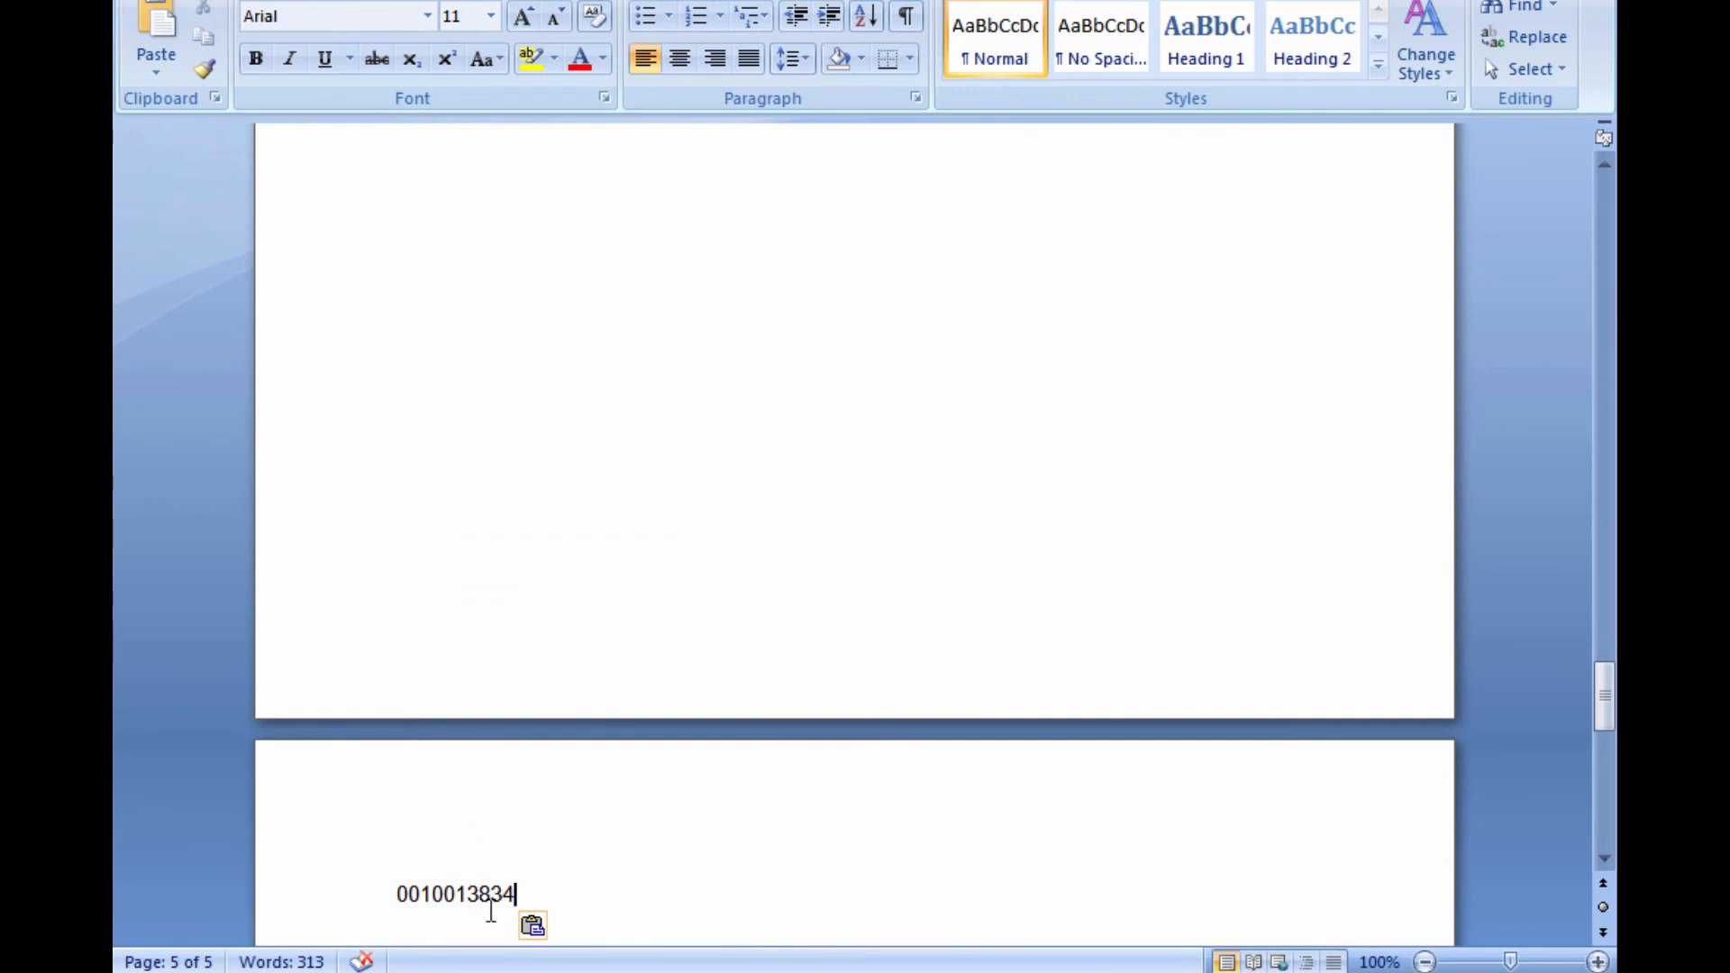
Step: Return to SAP and enter the header note "This is PT" in the new purchase requisition
key(alt+Tab)
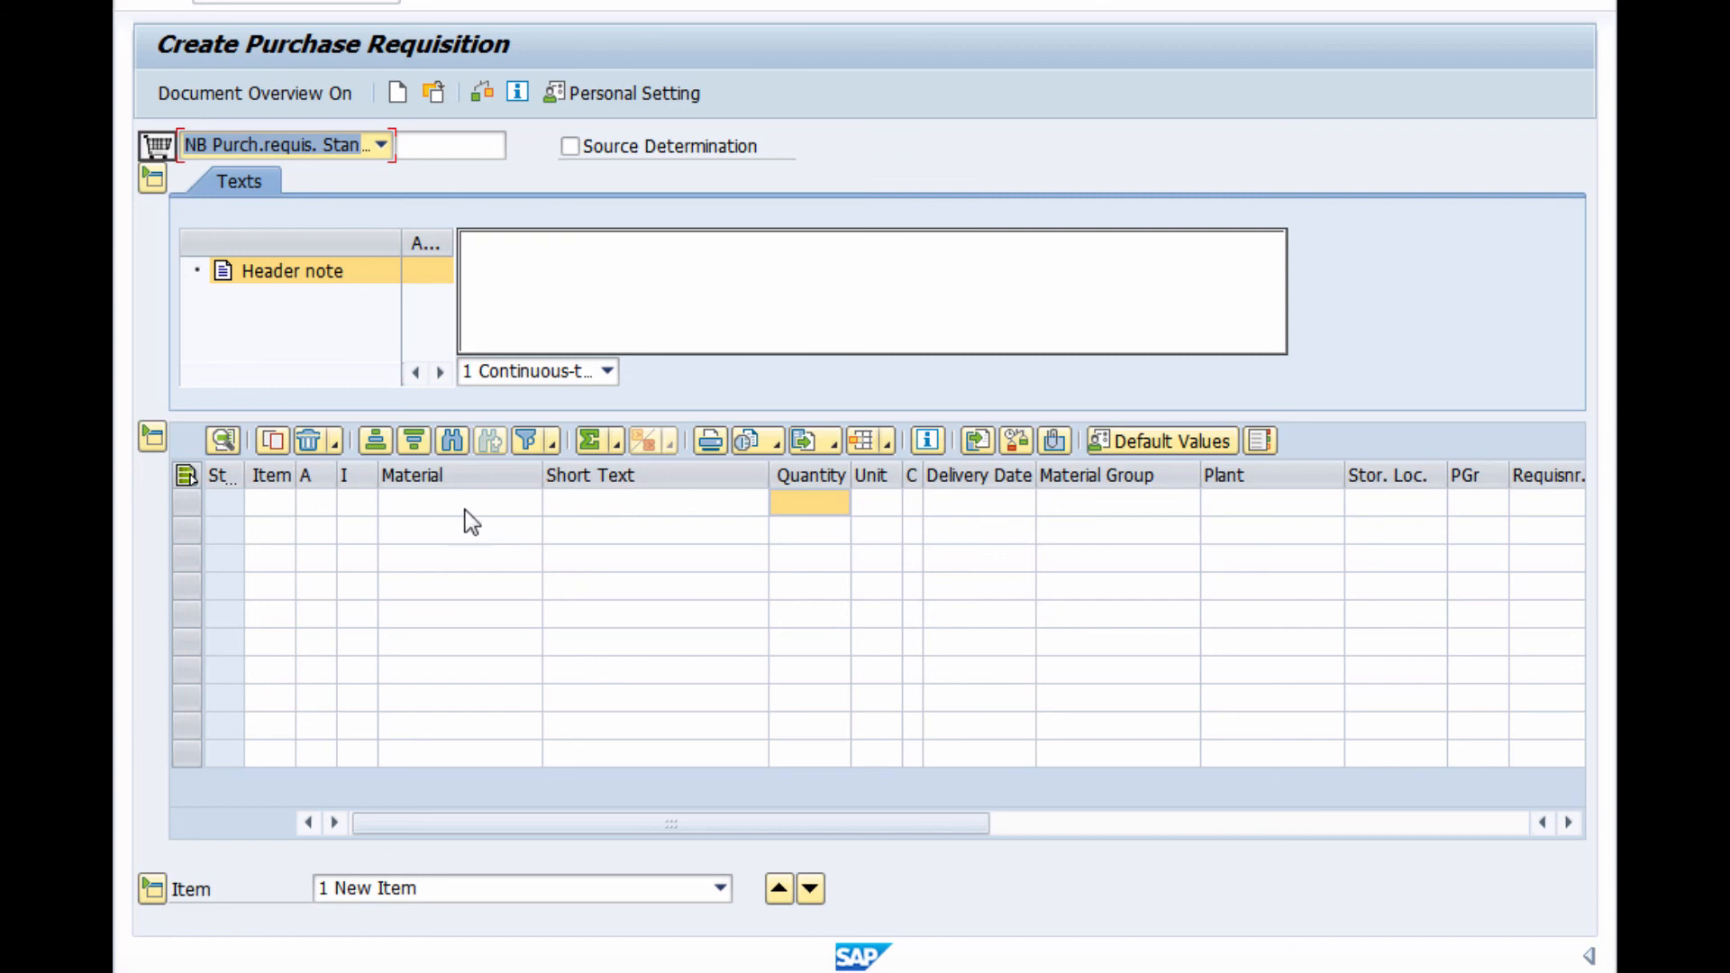
click(668, 268)
text(Ihis is PT)
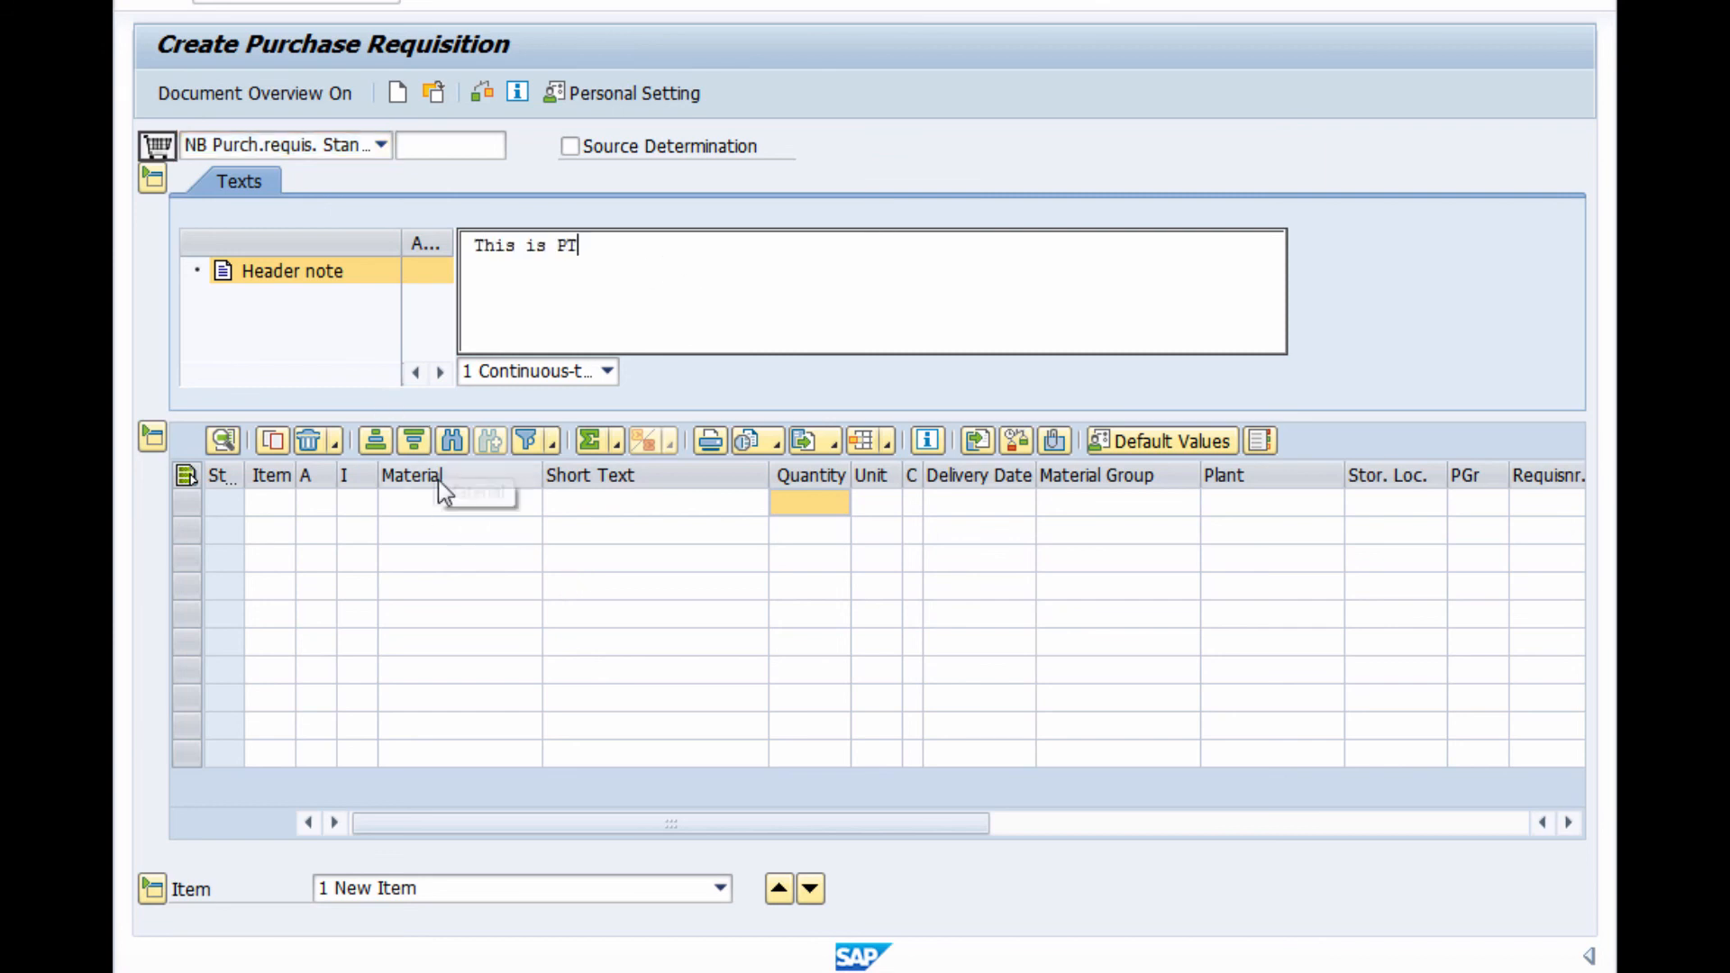
Step: Enter a first item with material T-BW0003-01, quantity 1 and plant 1000, and confirm the entry
click(454, 501)
text(T-Bw0003)
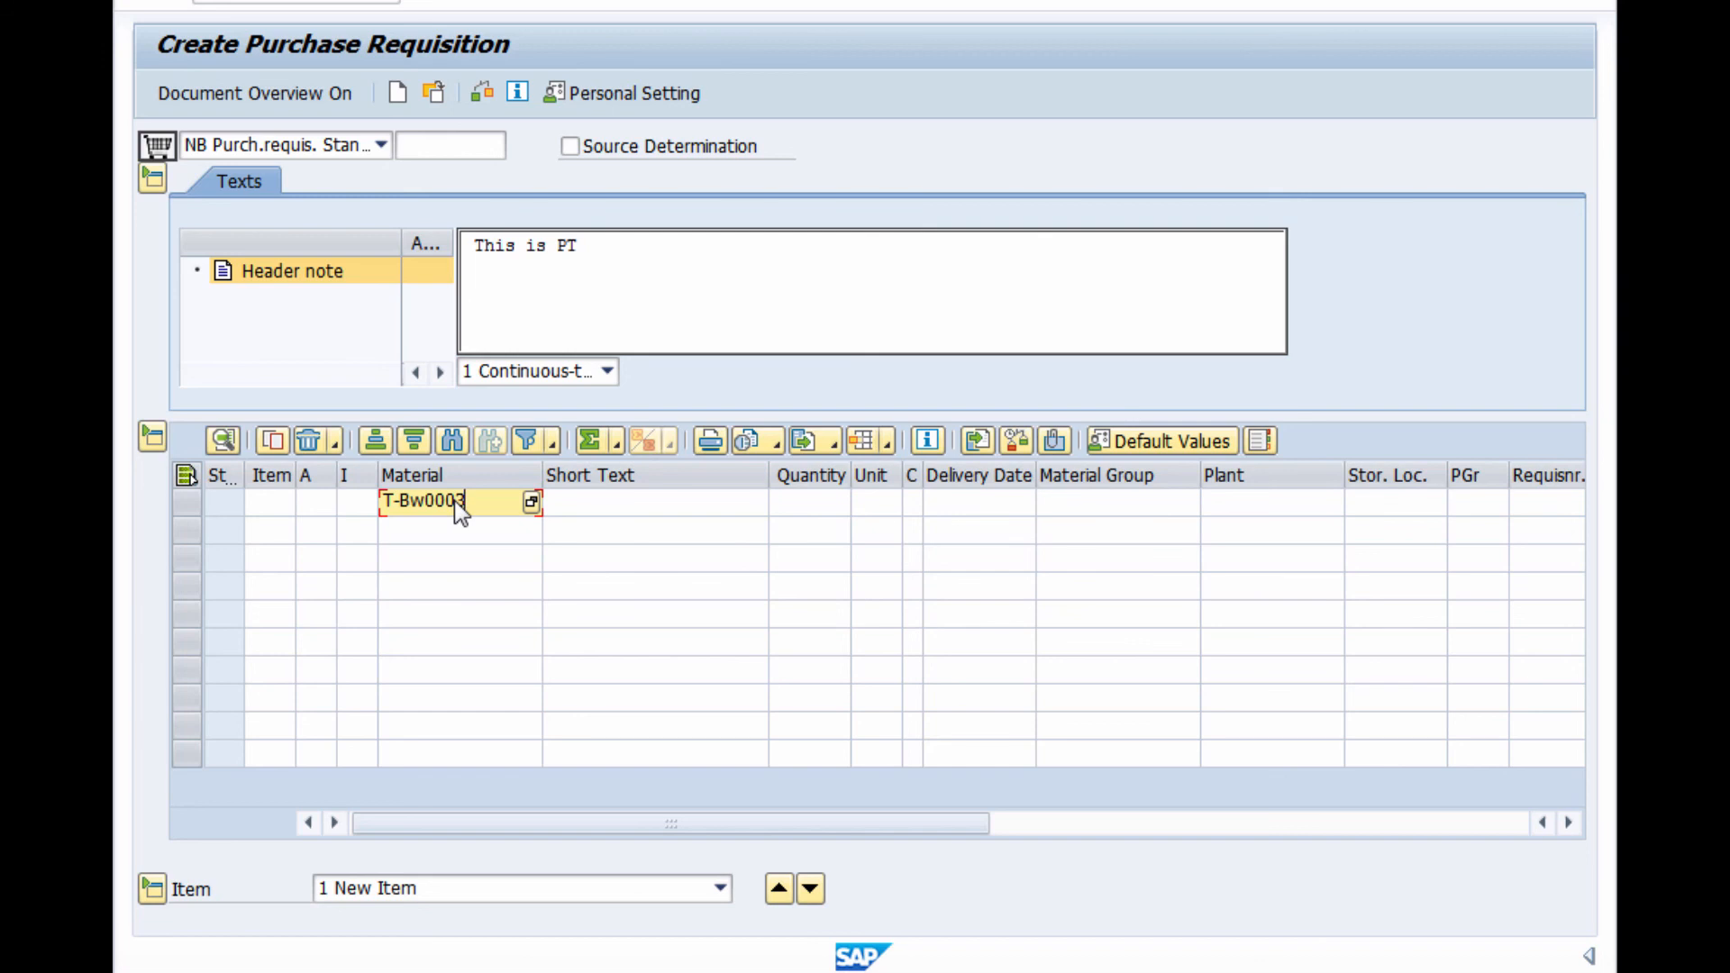
key(Tab)
key(Tab)
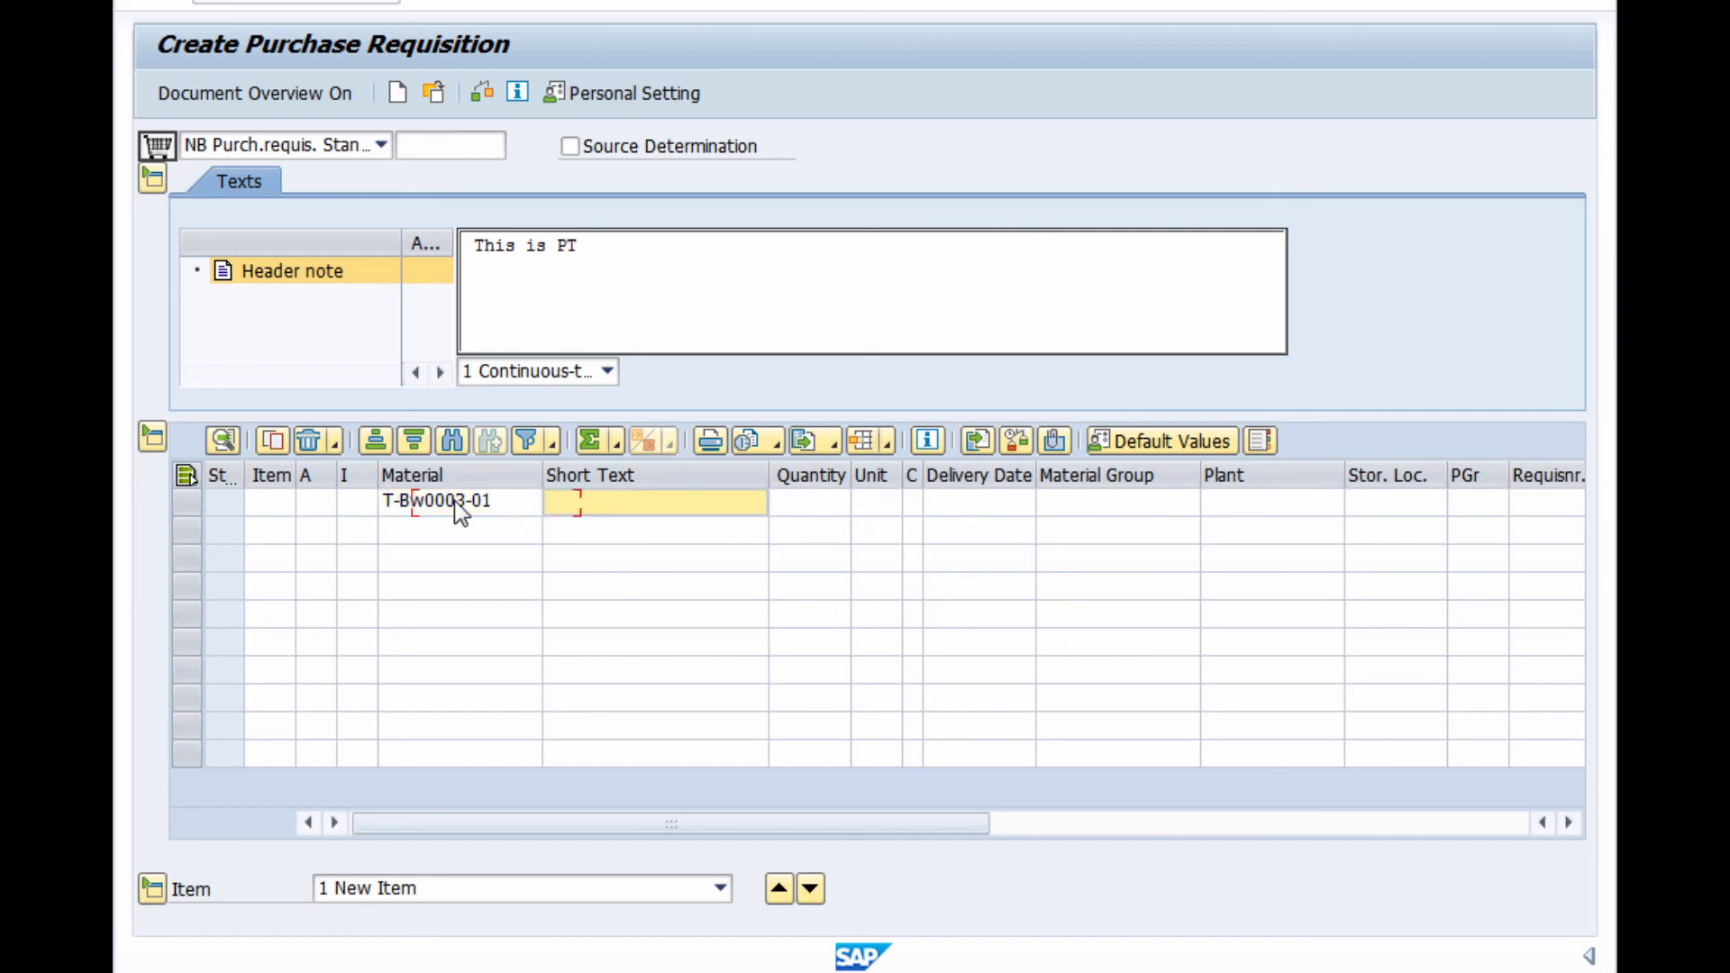
text(1)
key(Tab)
key(Tab)
key(Tab)
key(Tab)
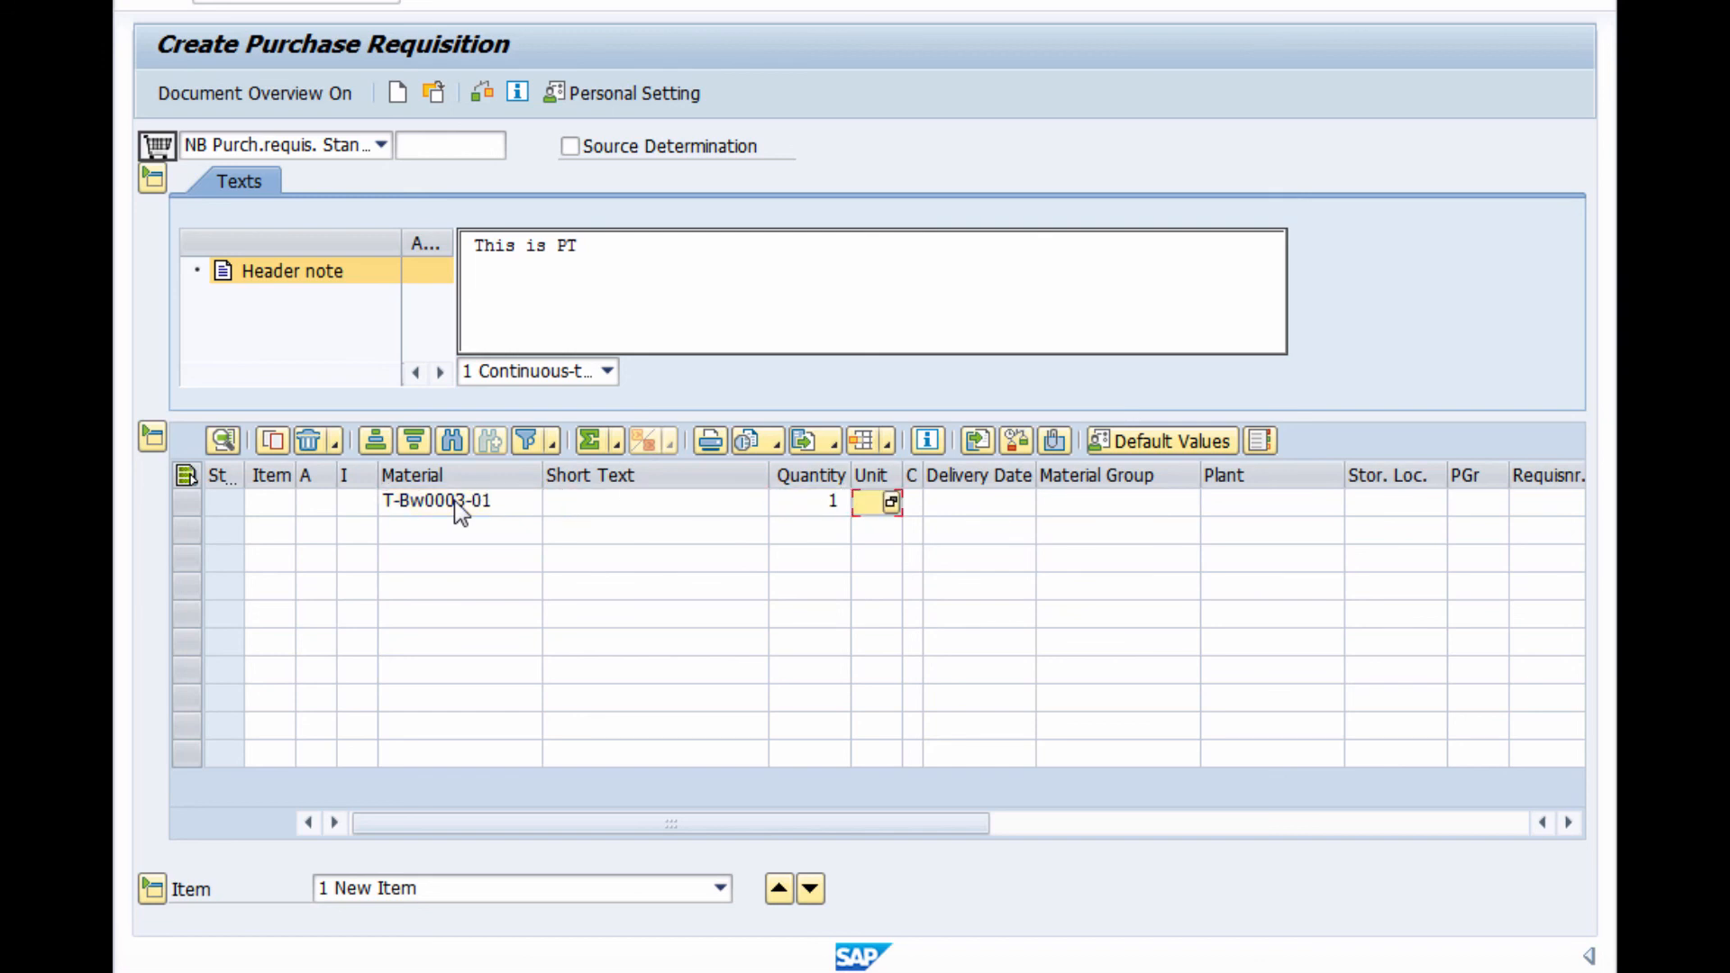
text(1000)
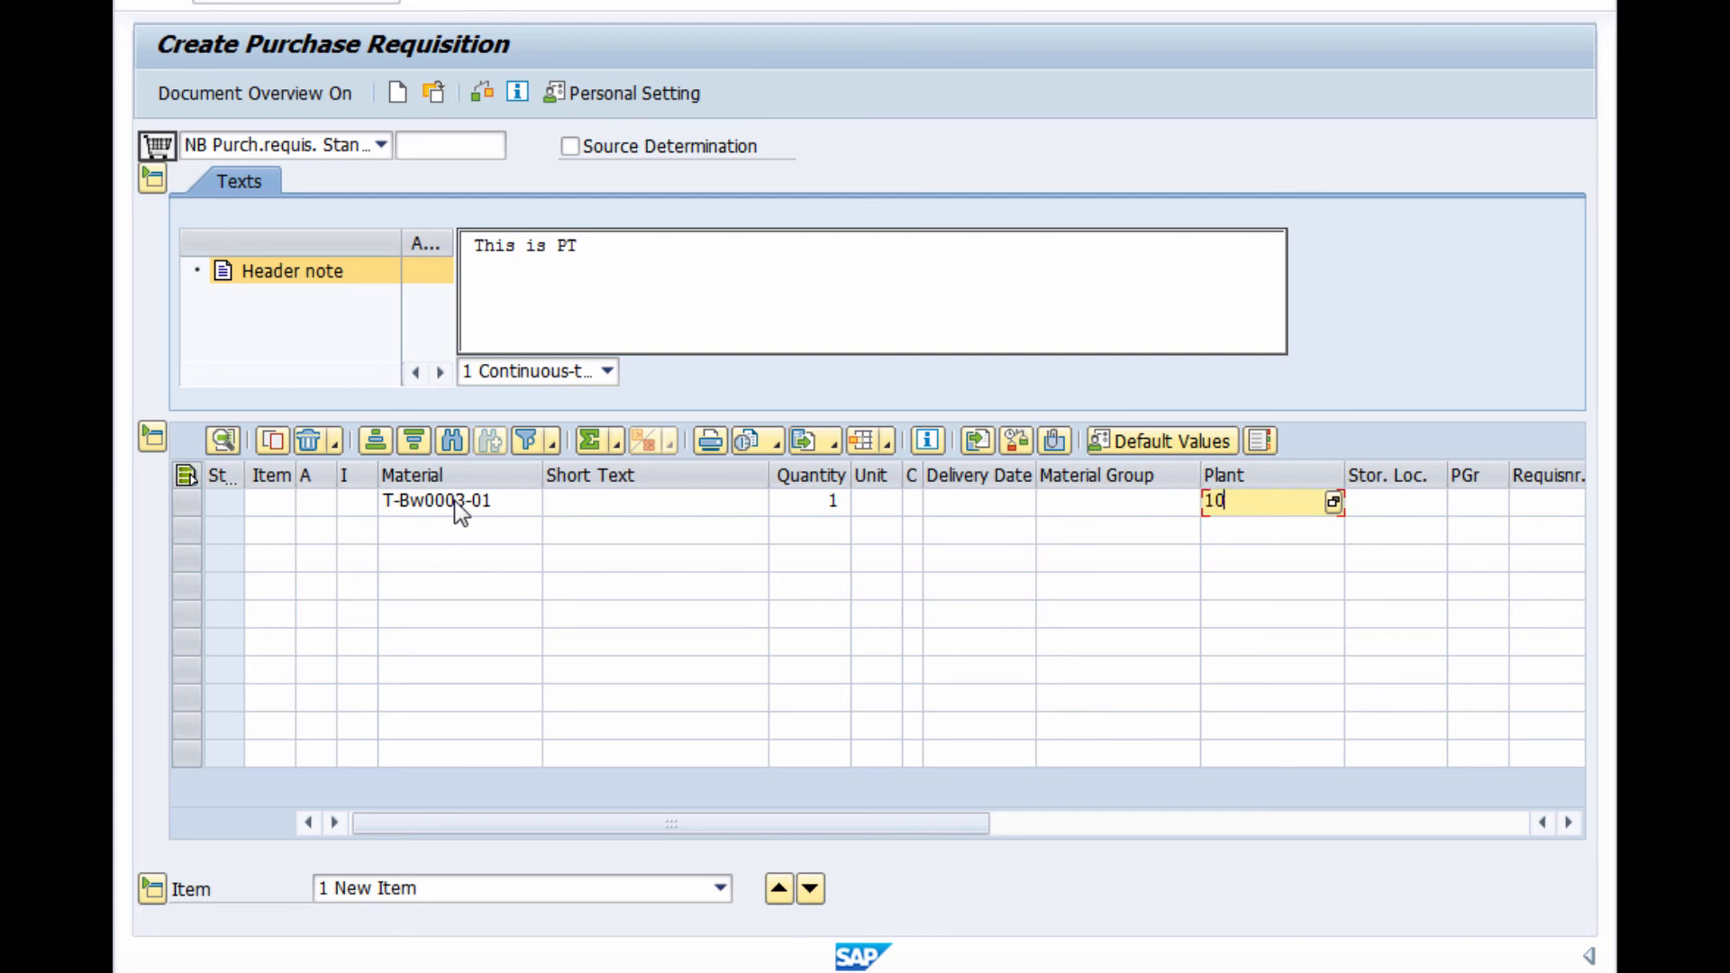
key(Return)
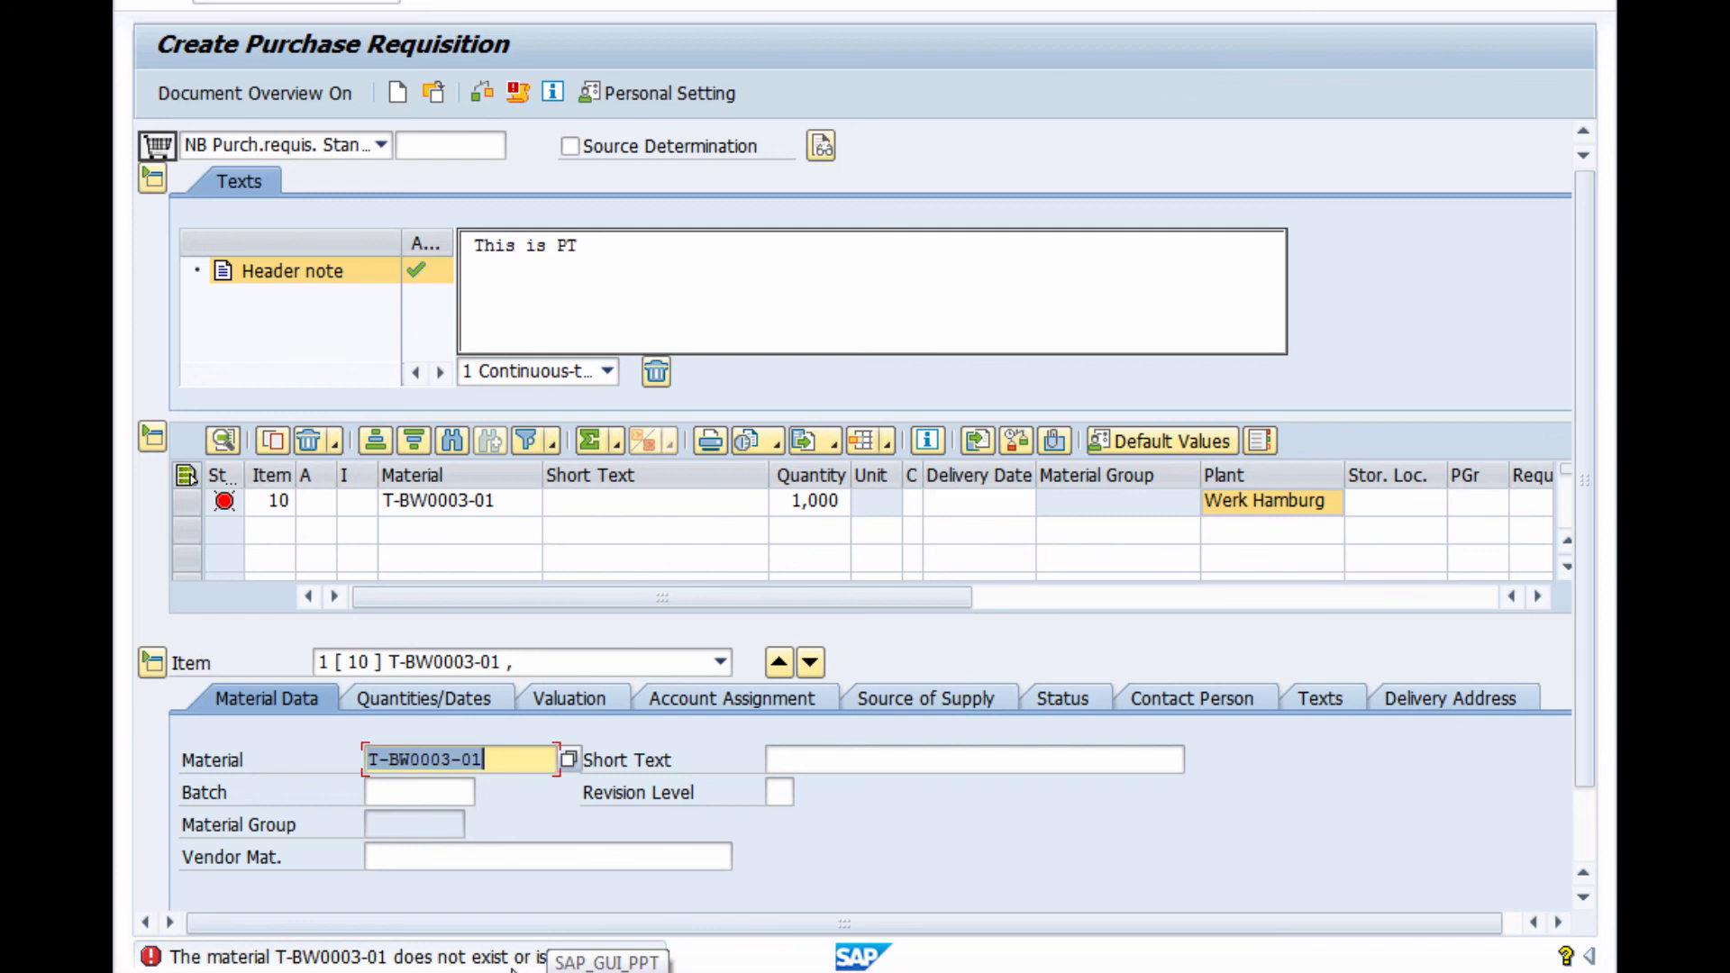
Step: Read the detailed explanation of the error message about material T-BW0003-01, and close the help window
click(336, 960)
double_click(336, 959)
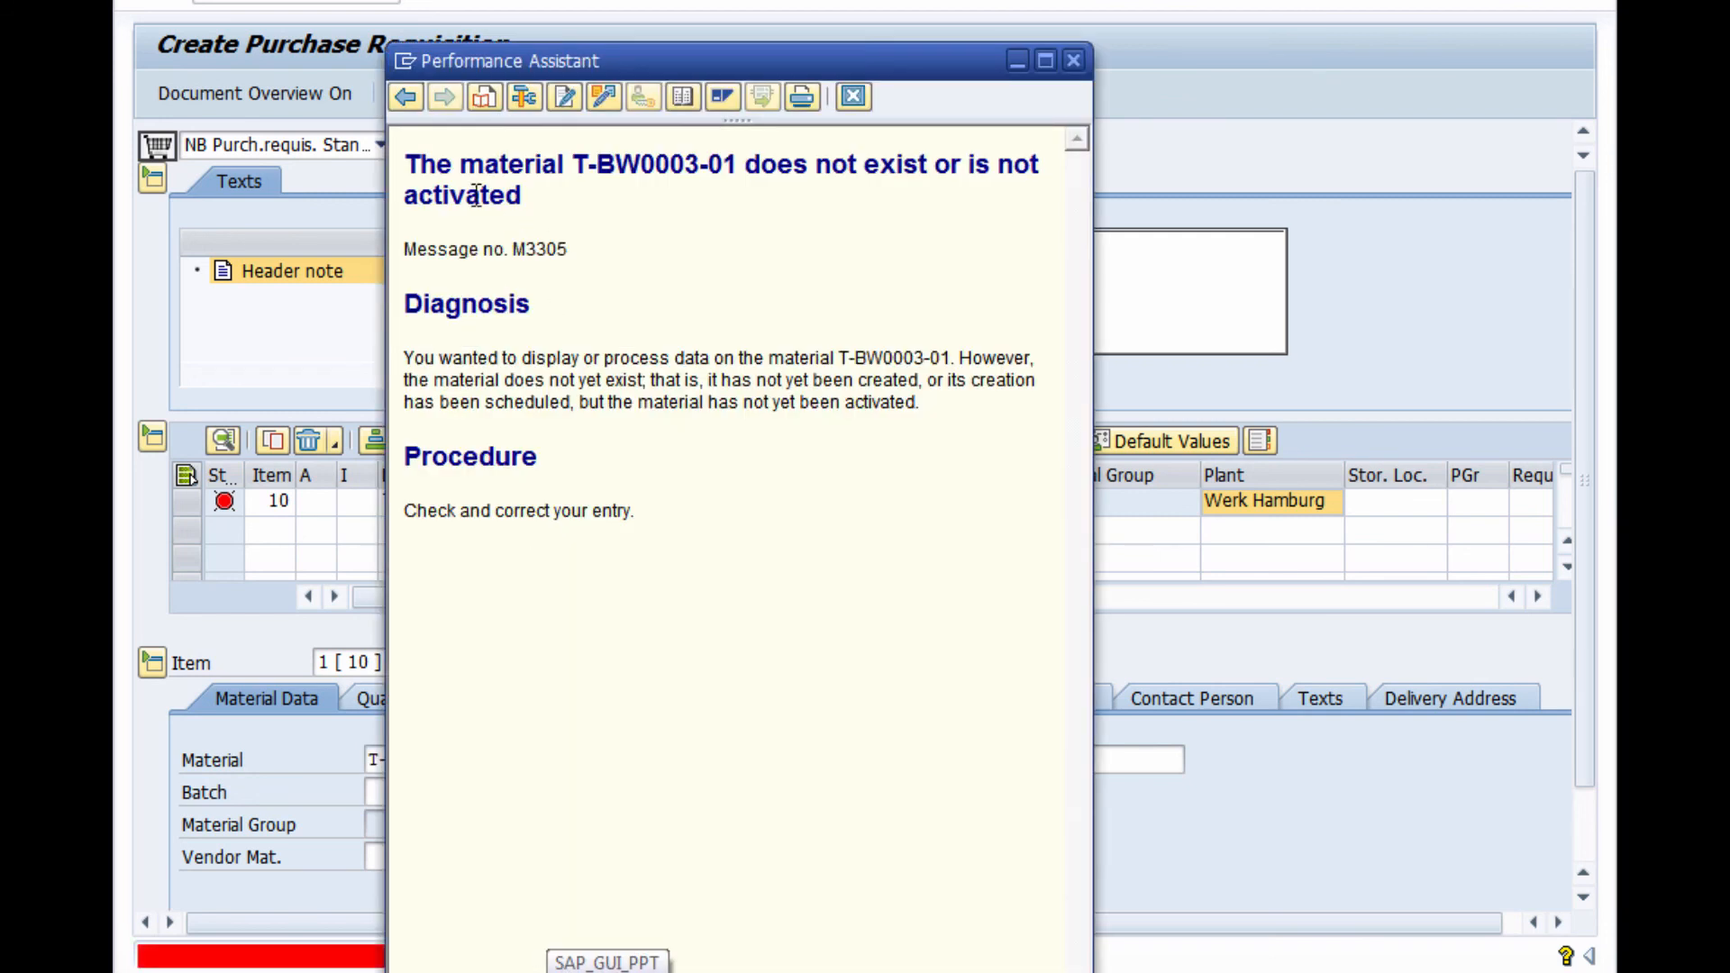
drag(577, 164, 735, 170)
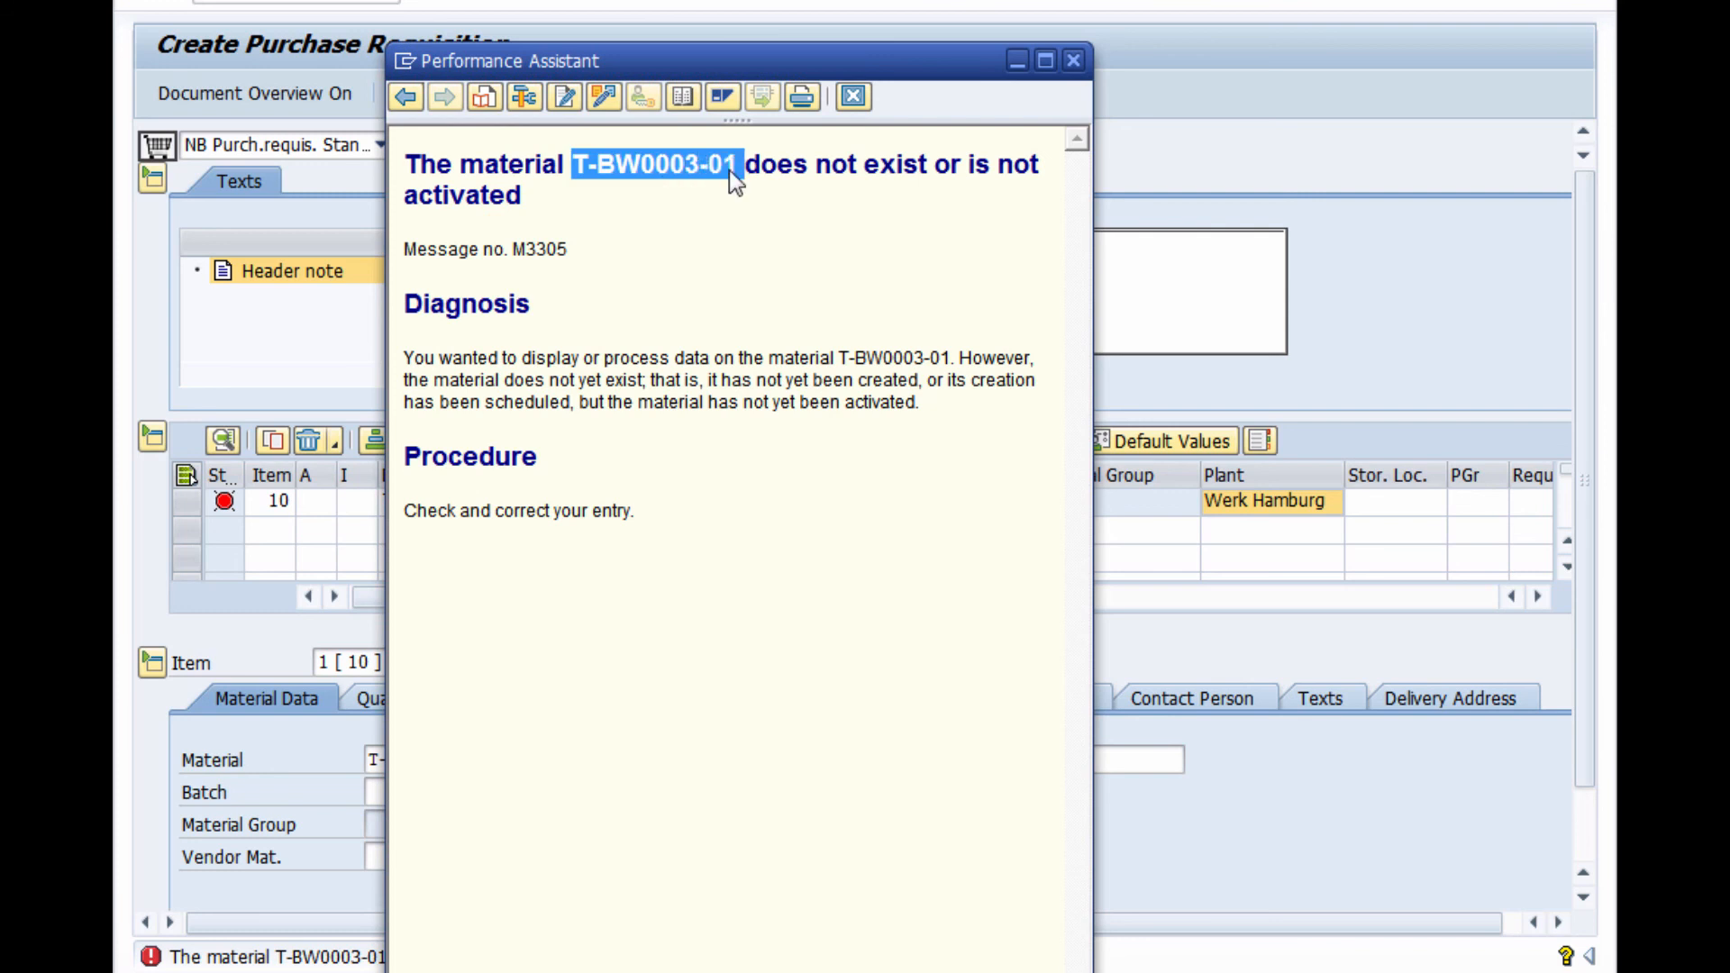
click(1073, 60)
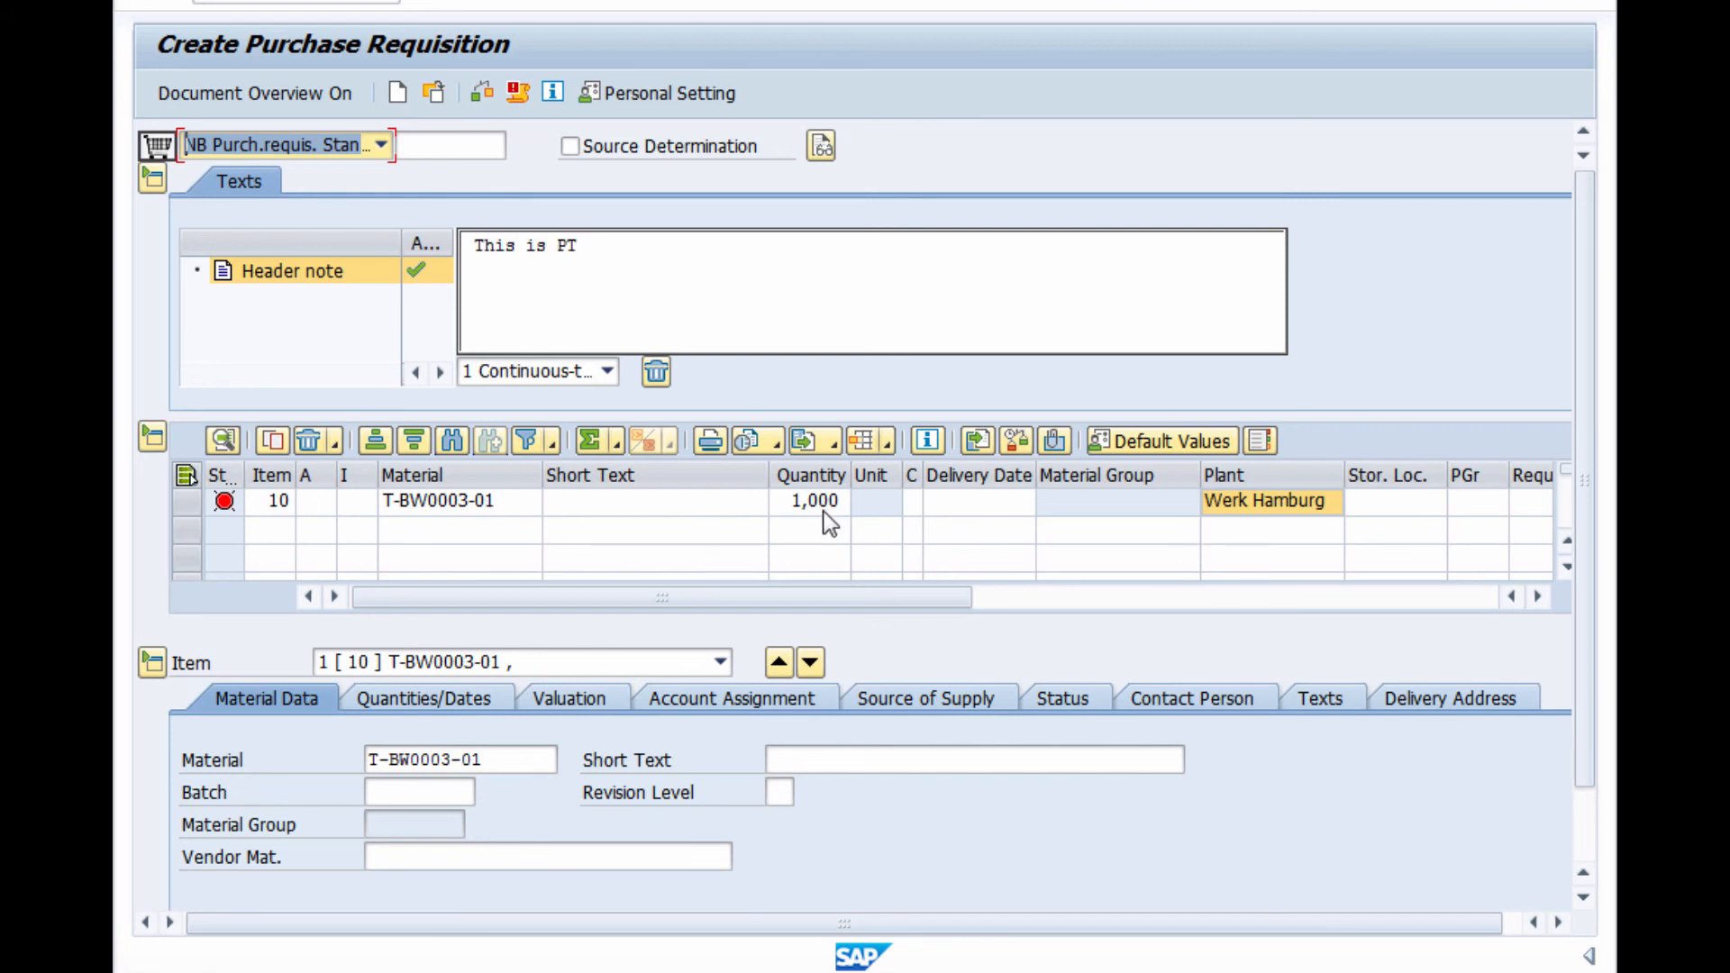
Step: Clear the plant and quantity of item 10 in the purchase requisition
click(1288, 505)
triple_click(1266, 501)
key(Delete)
key(Return)
key(shift+Tab)
key(shift+Tab)
key(shift+Tab)
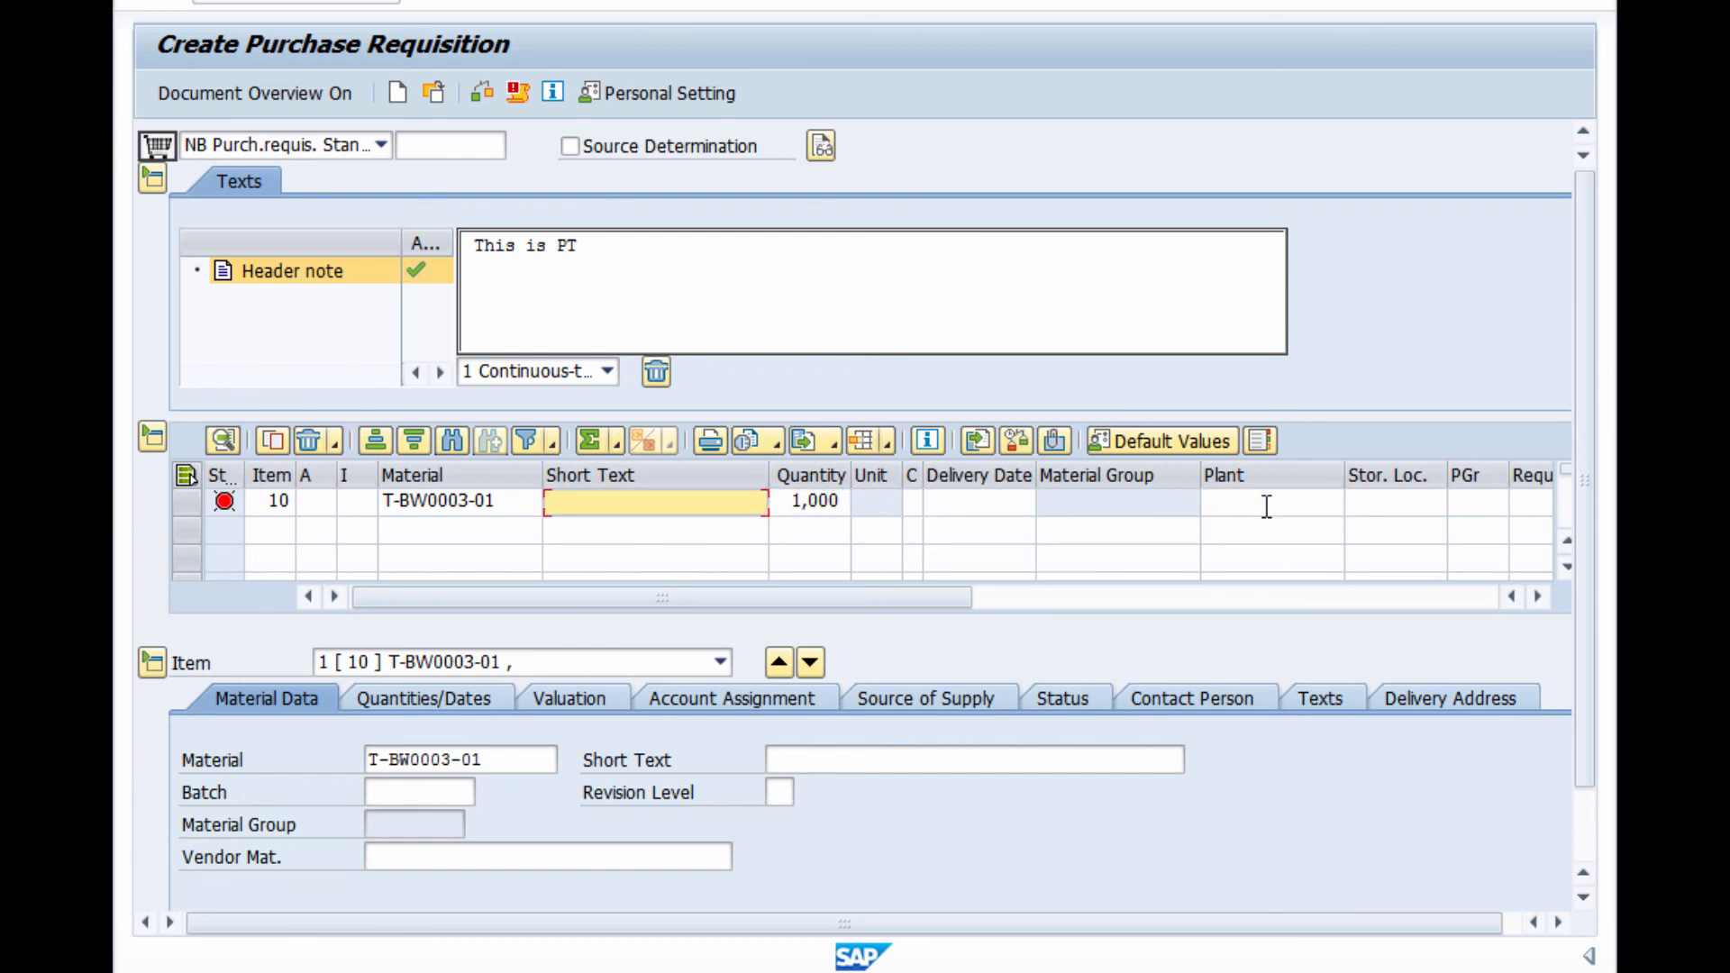
key(Tab)
key(Delete)
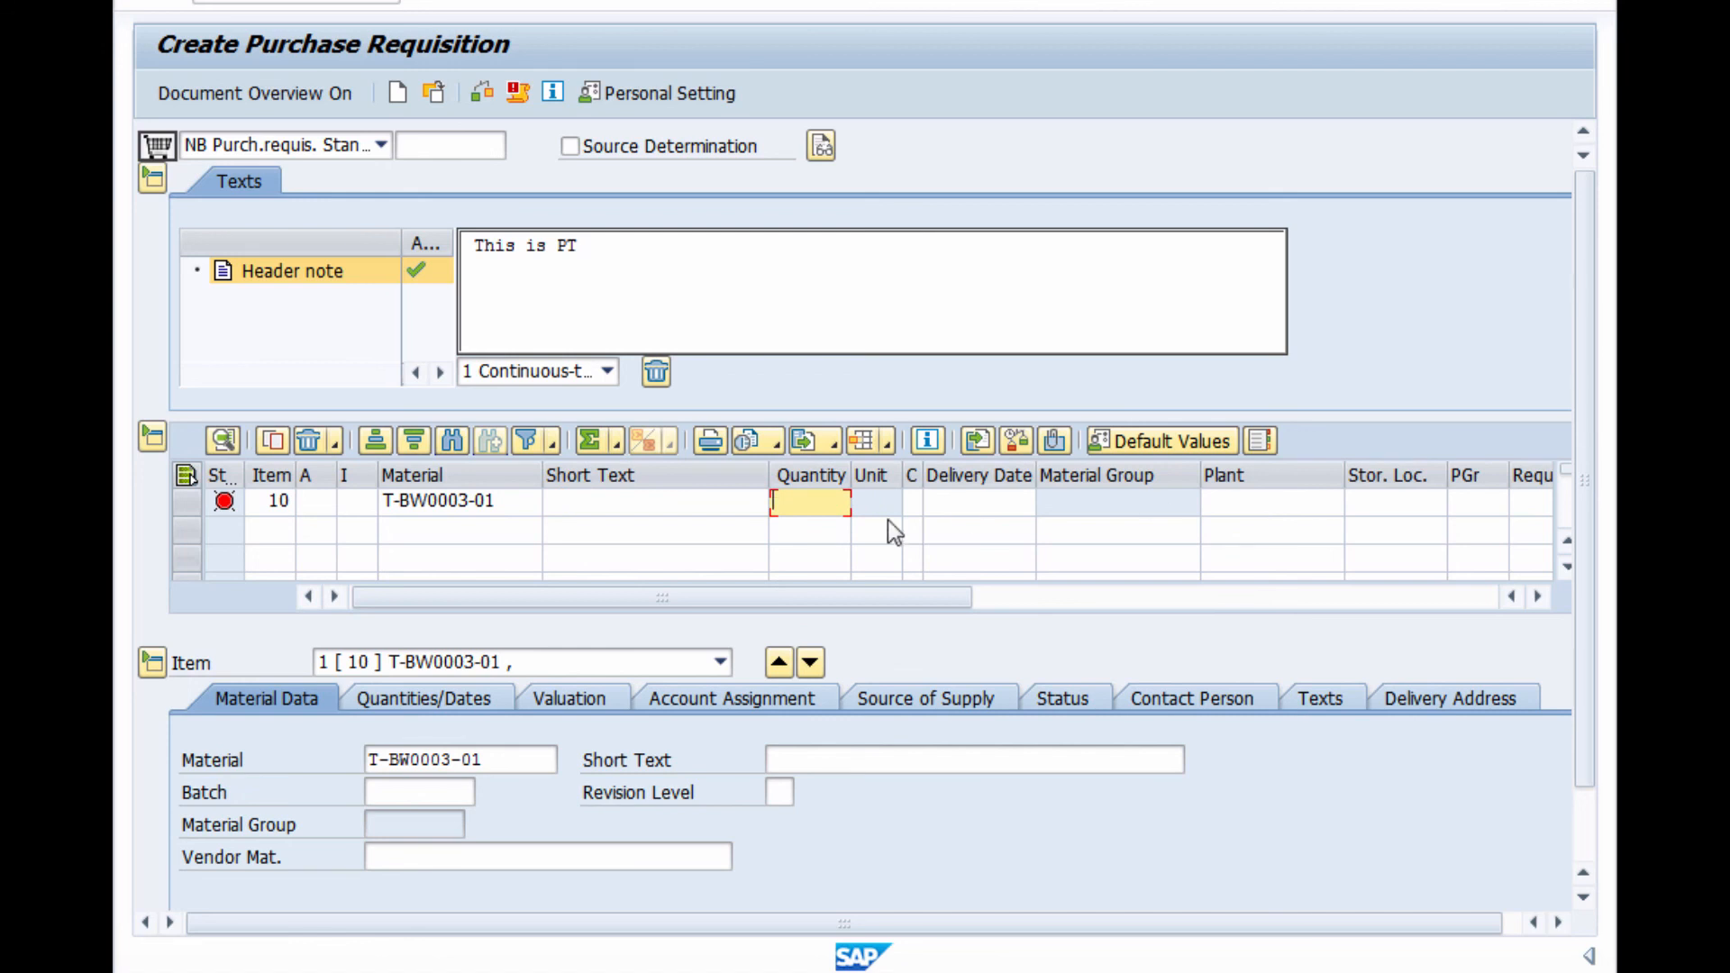
Step: Confirm item 10 with only its material, and re-enter plant 1000 and quantity 1,000 as the entries are requested
click(465, 505)
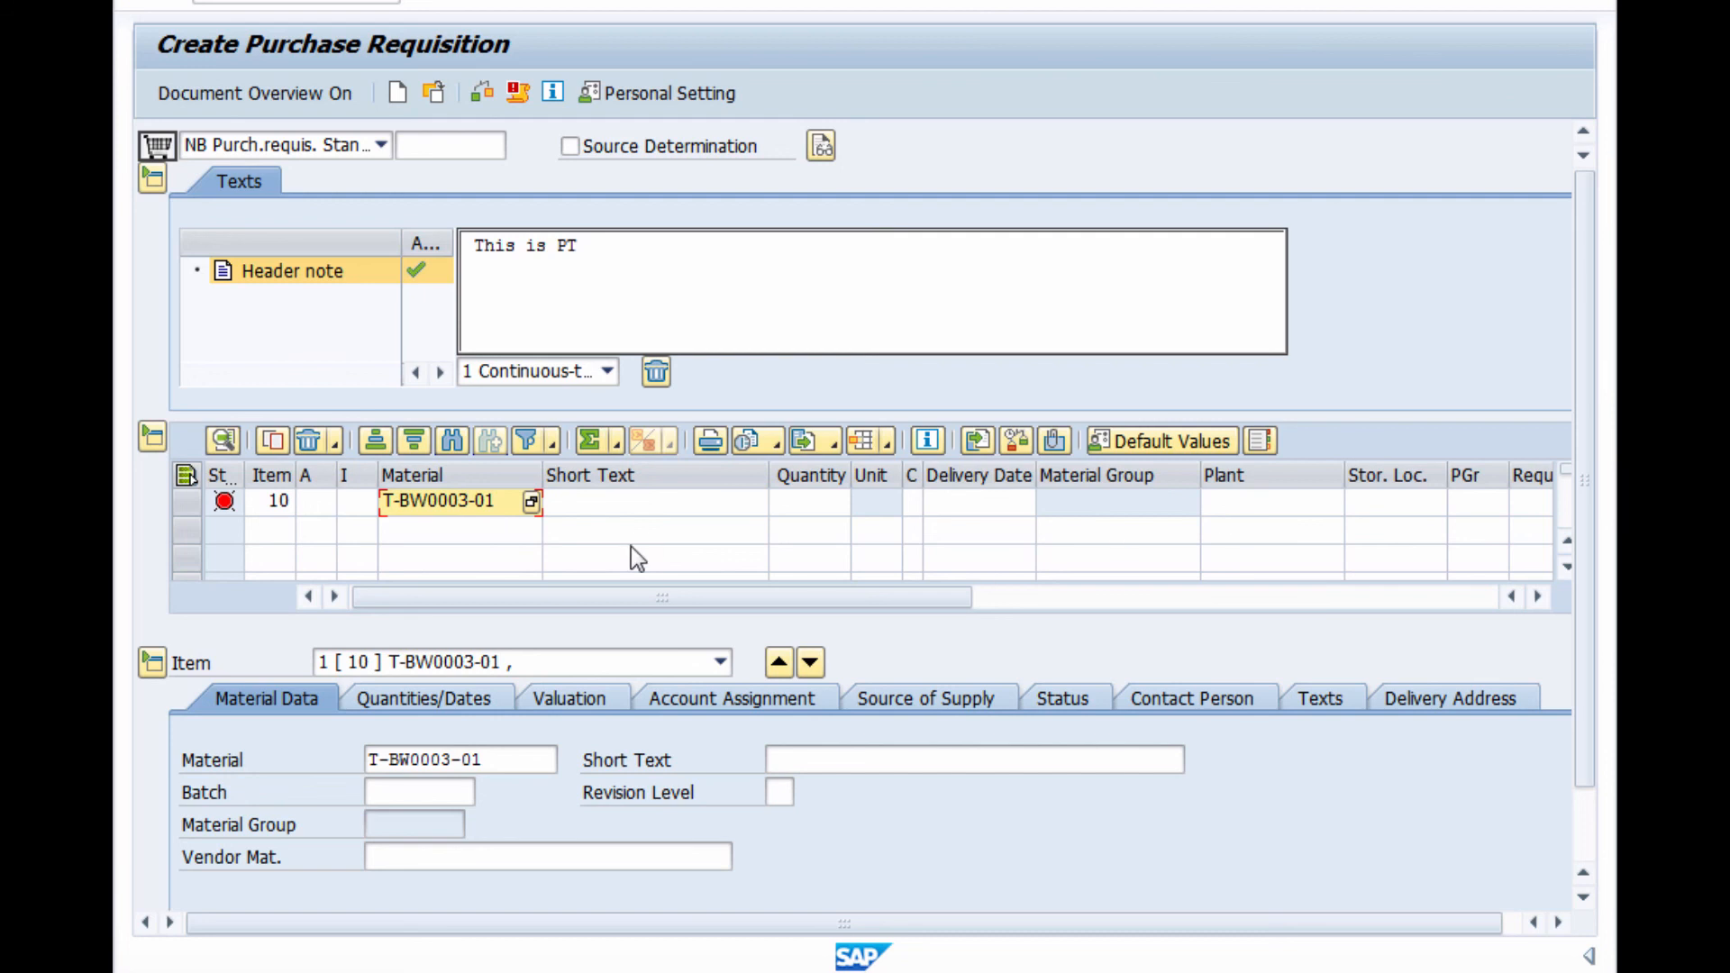
key(Return)
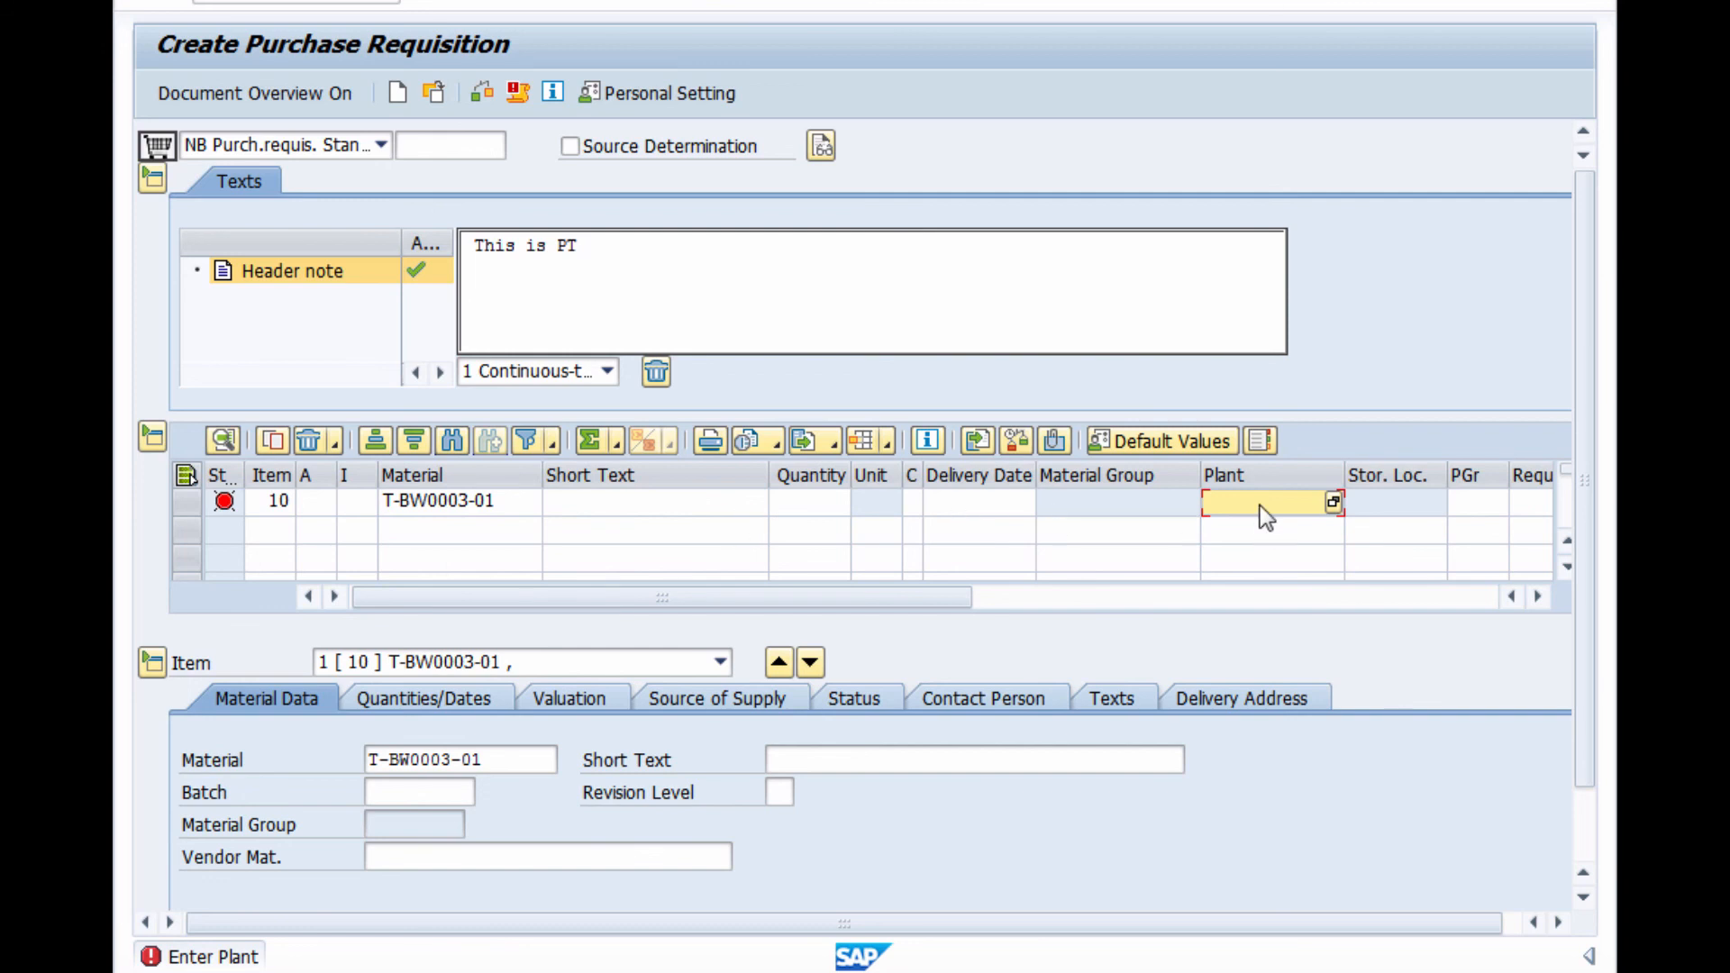
text(1000)
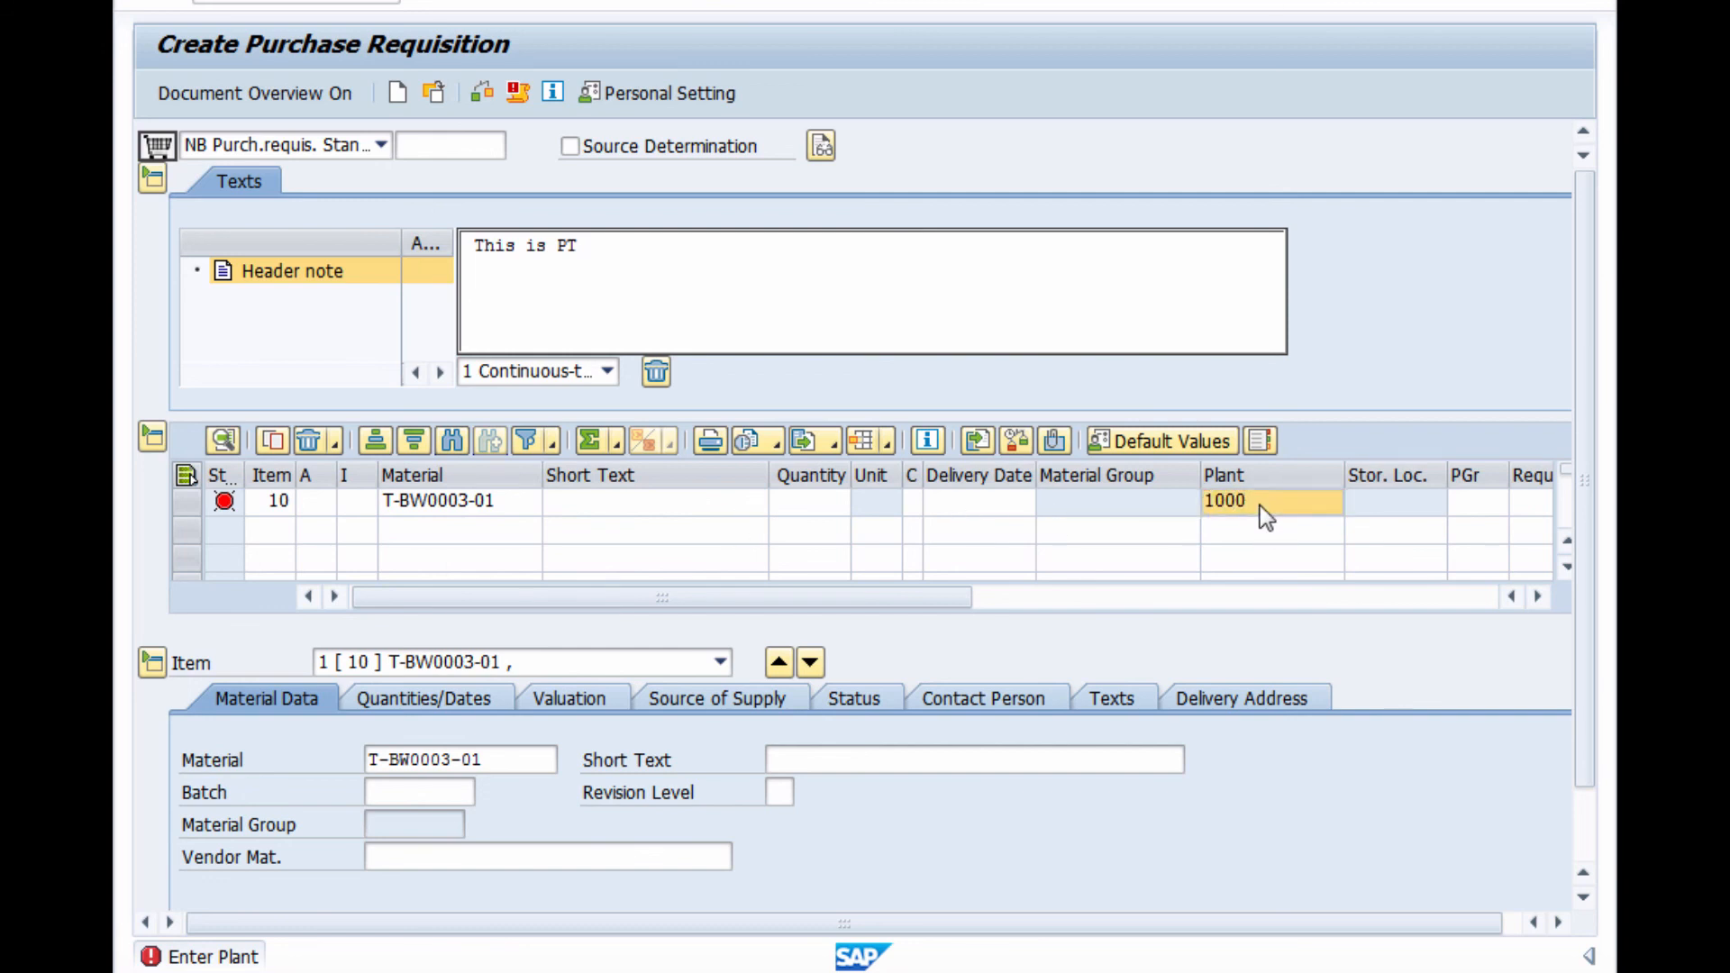
key(Return)
text(1,000)
key(Return)
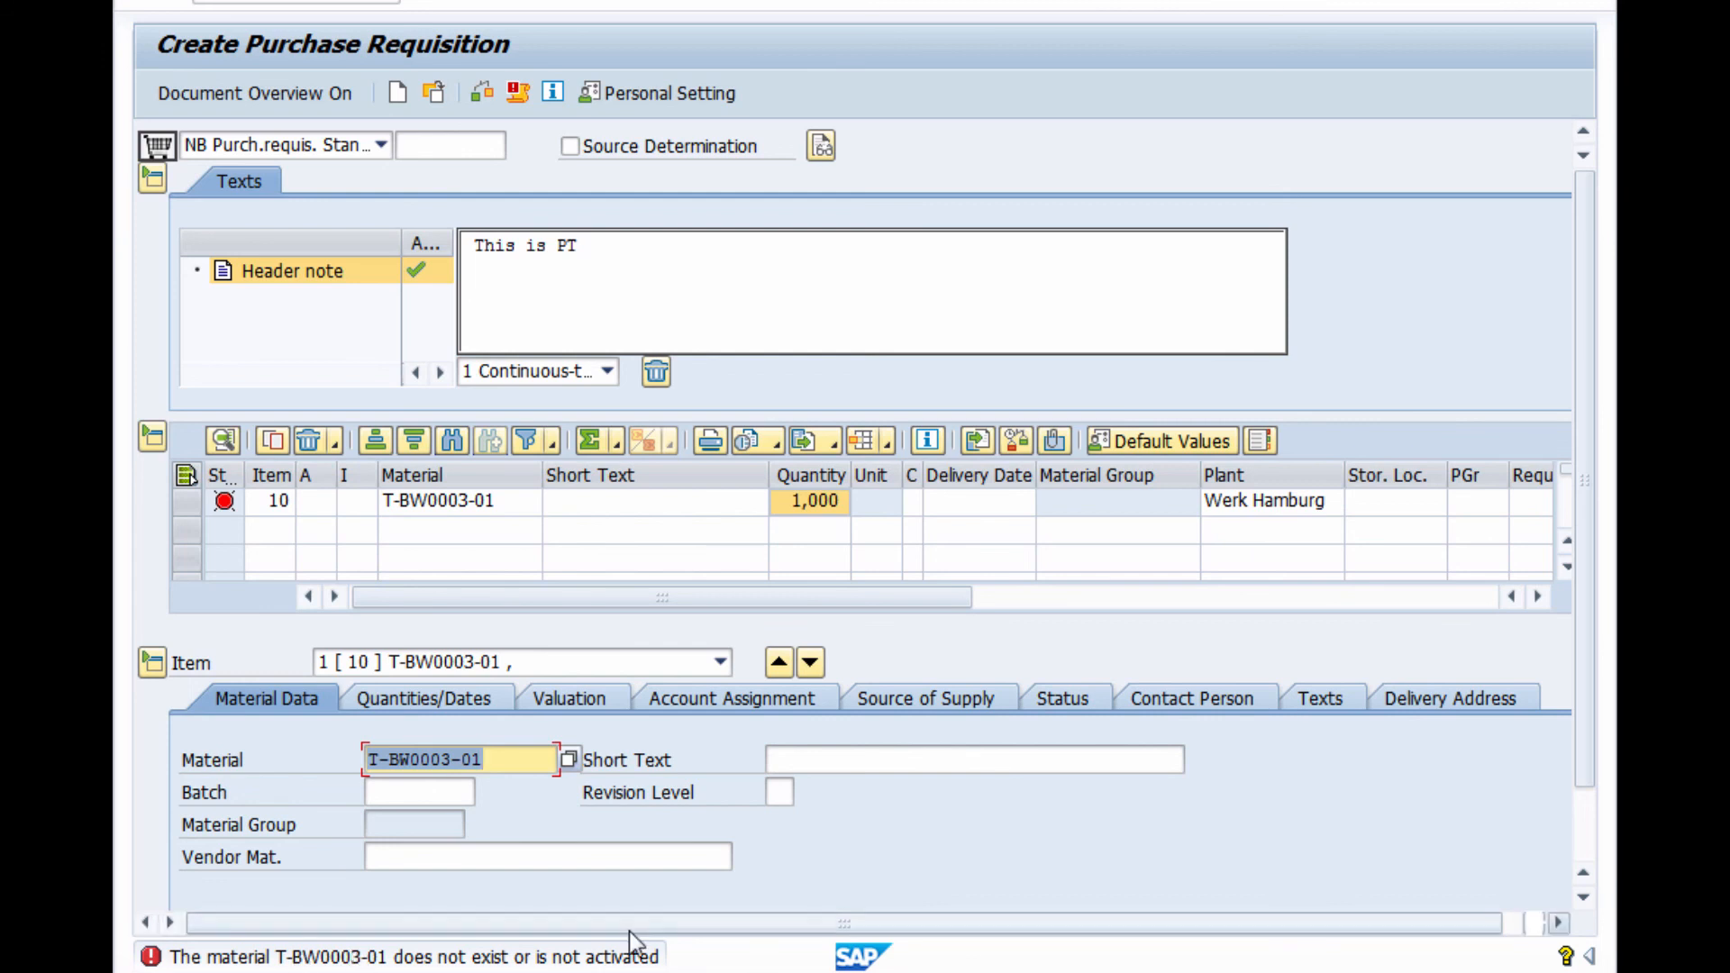
Step: Switch to the Word notes to check the listed material T-BW02-01 and plant 1000, and return to SAP
click(487, 972)
scroll(468, 568, up, 4)
scroll(397, 535, up, 3)
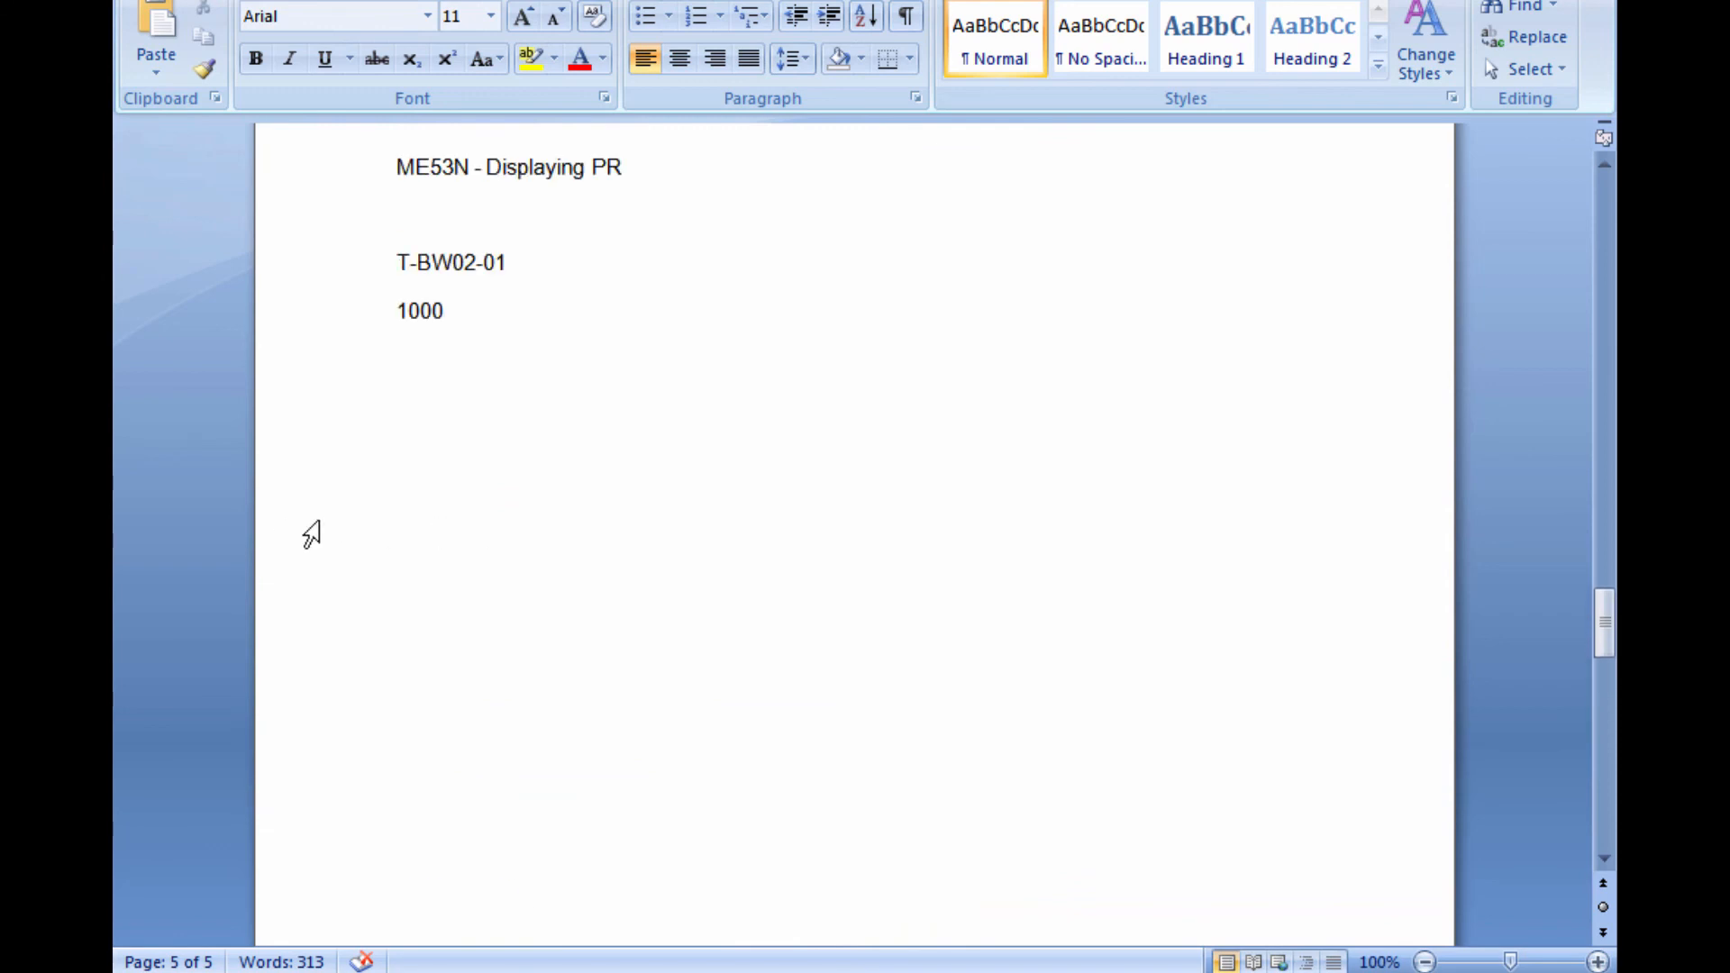
drag(455, 382, 363, 348)
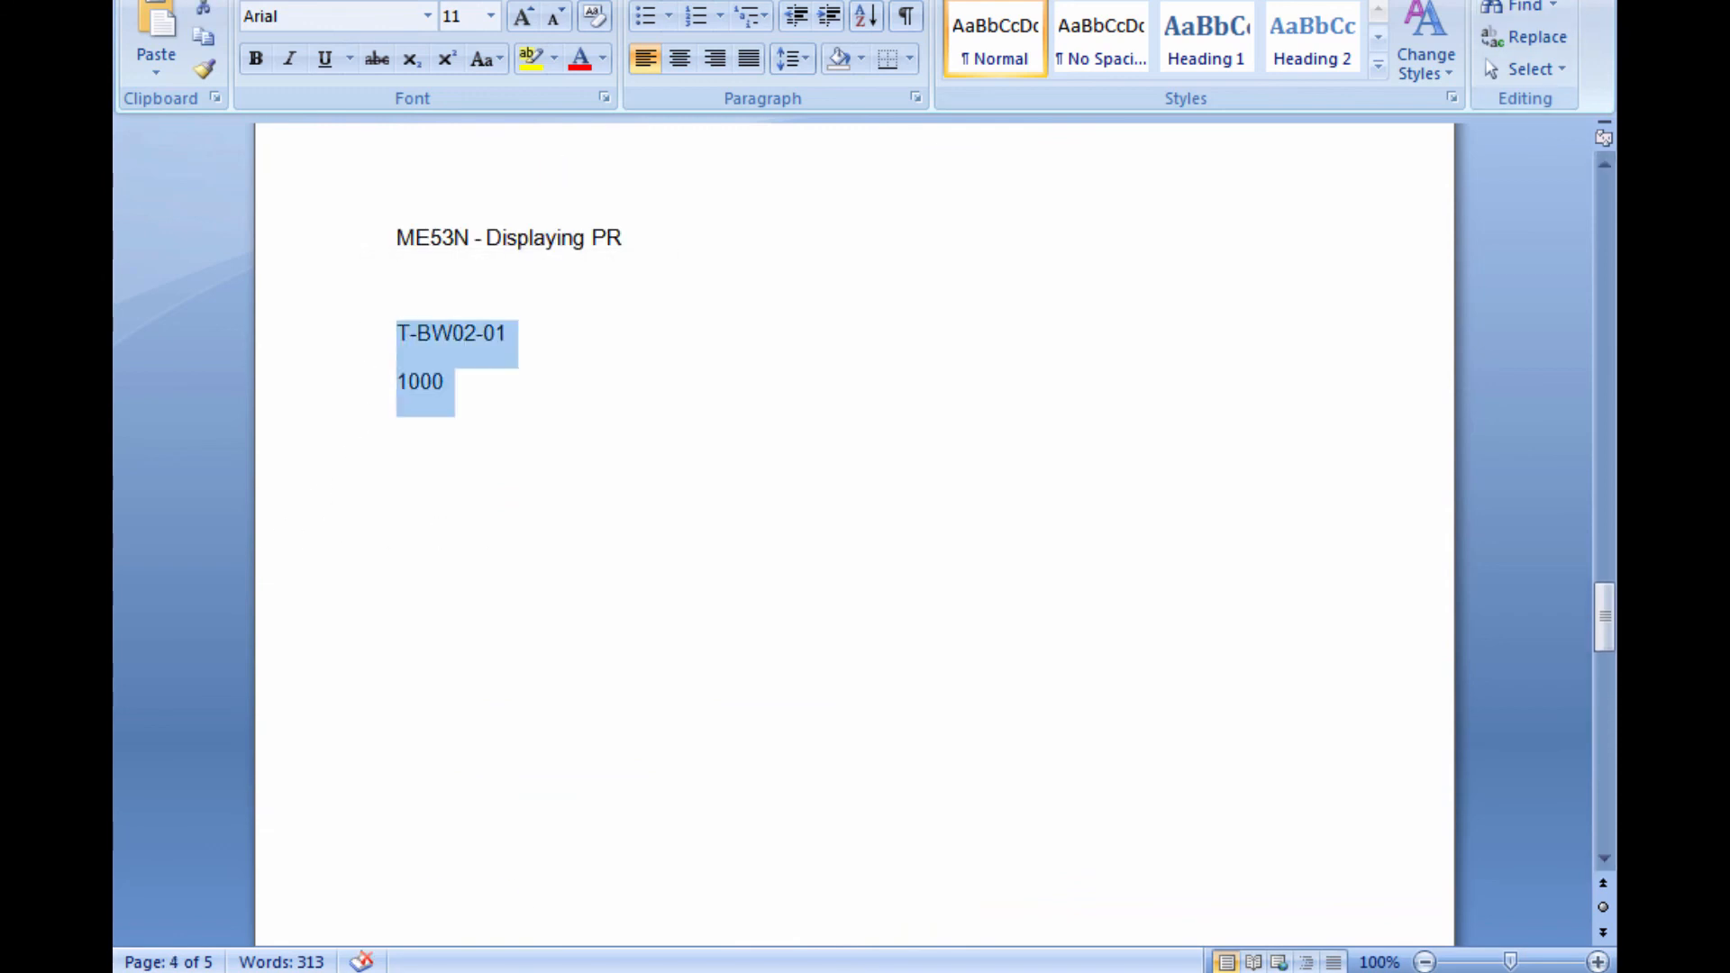
click(1517, 0)
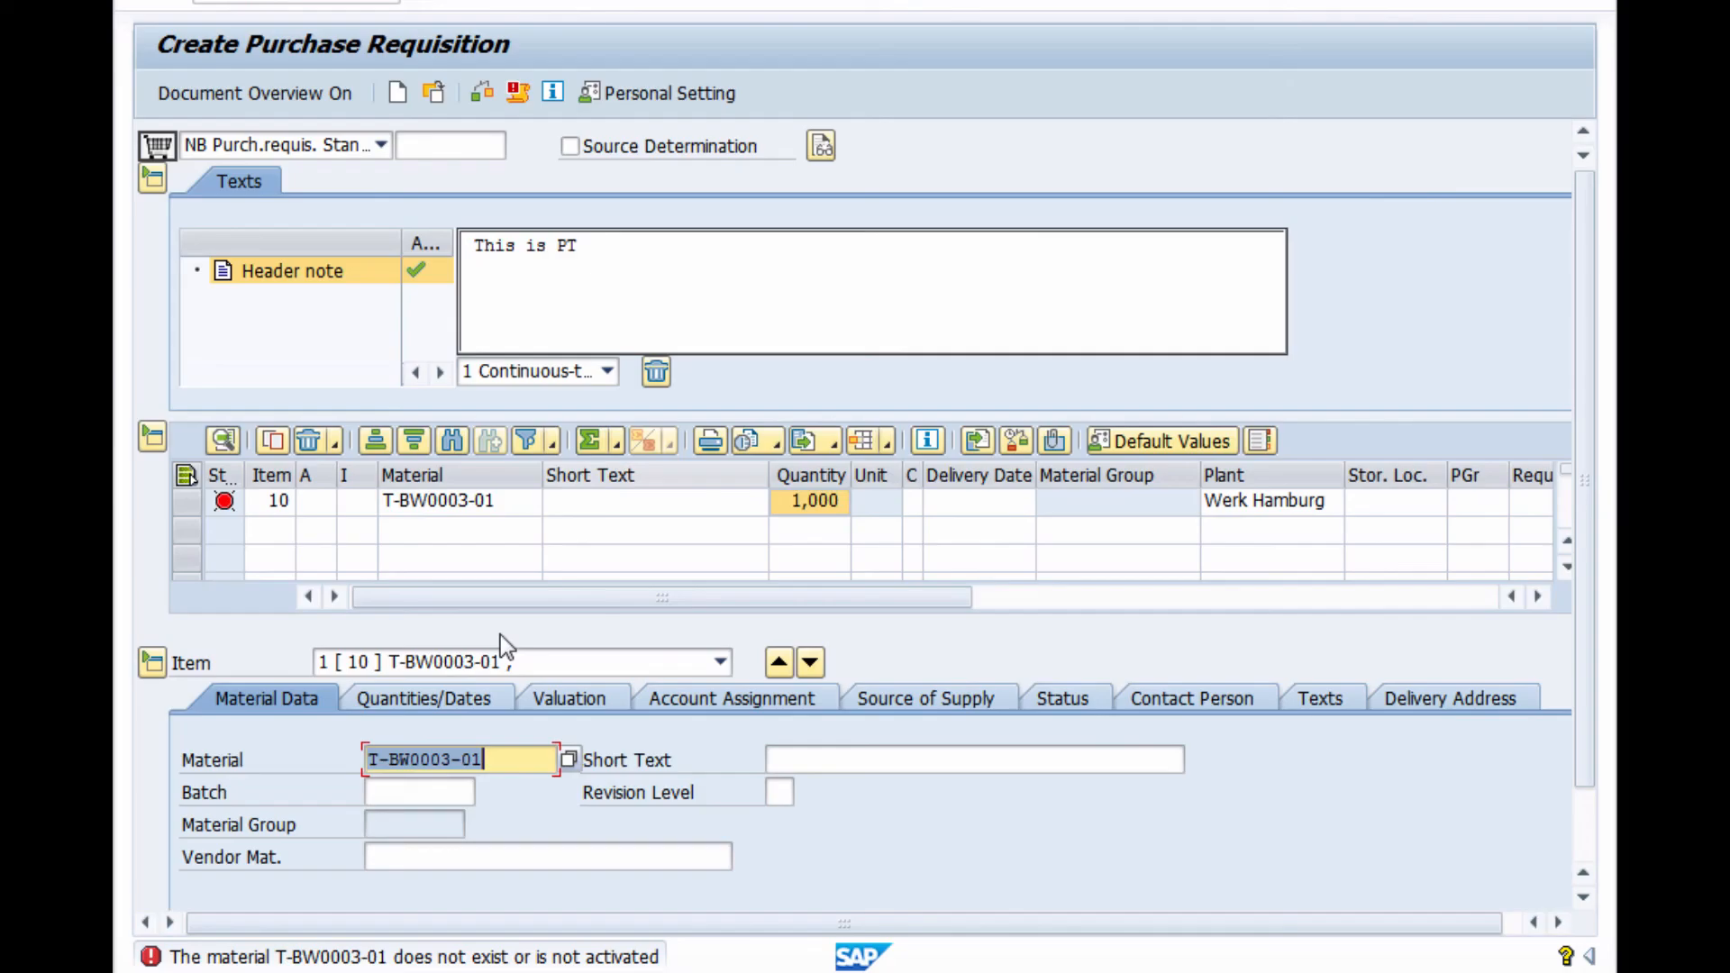
Step: Search for materials from item 10's material field without any restriction, browse the hit list, and cancel the selection
click(506, 506)
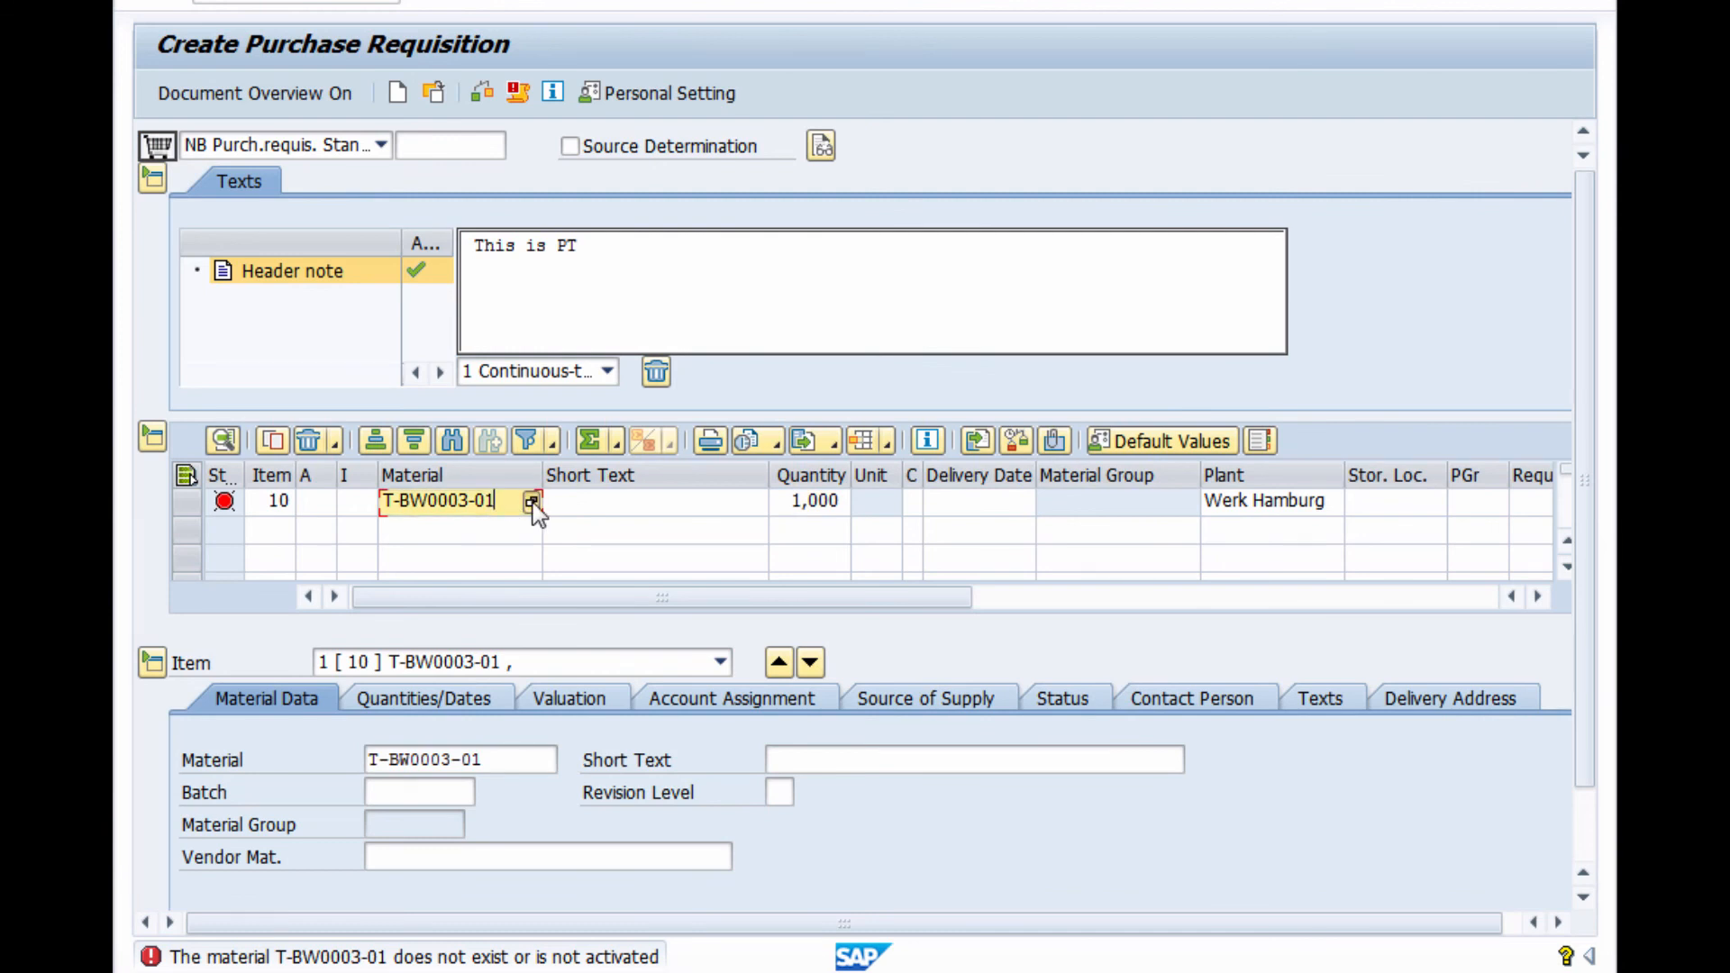
click(533, 503)
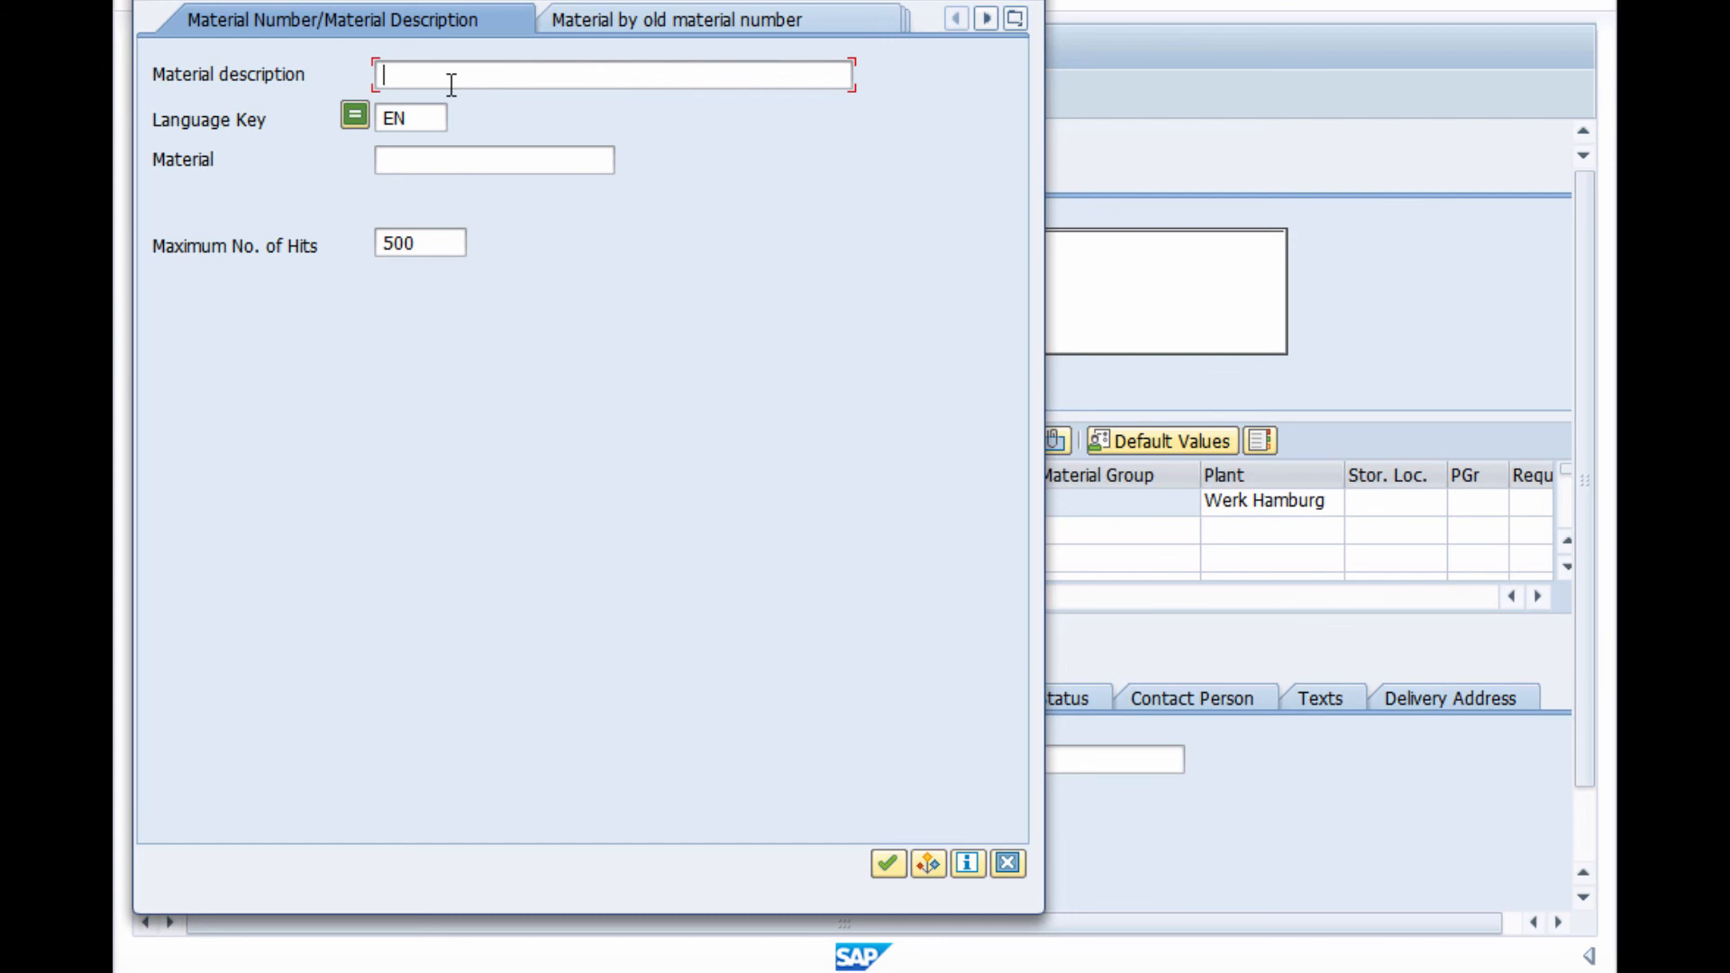
key(Return)
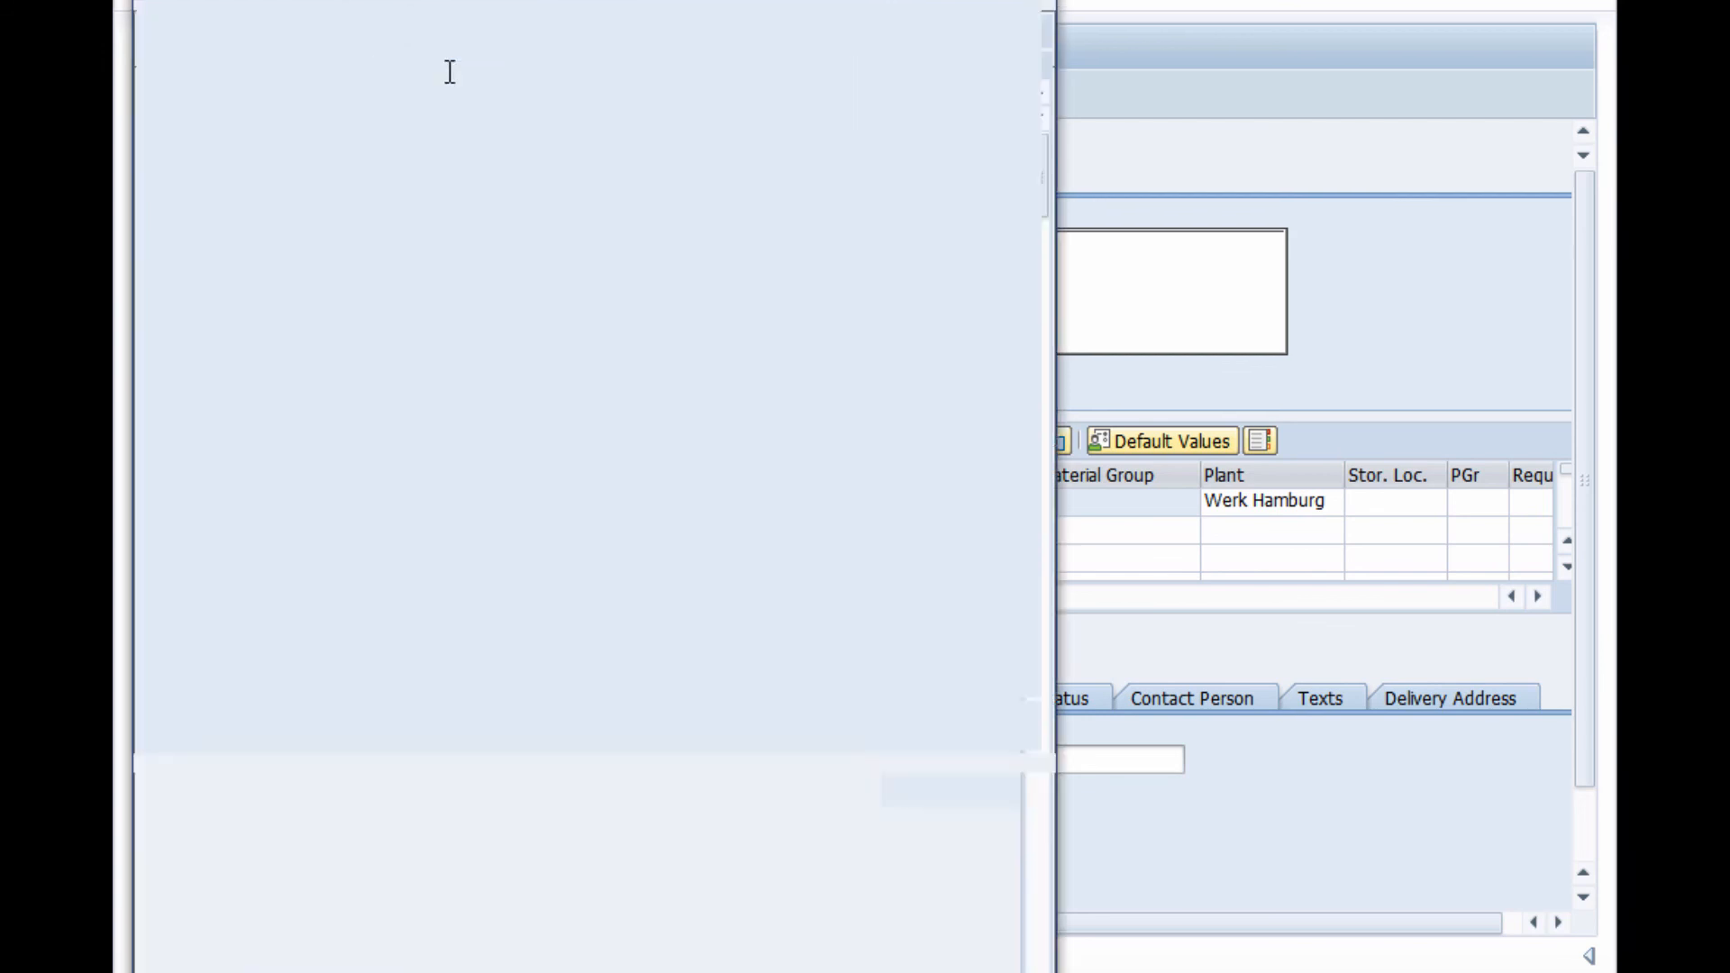
click(285, 235)
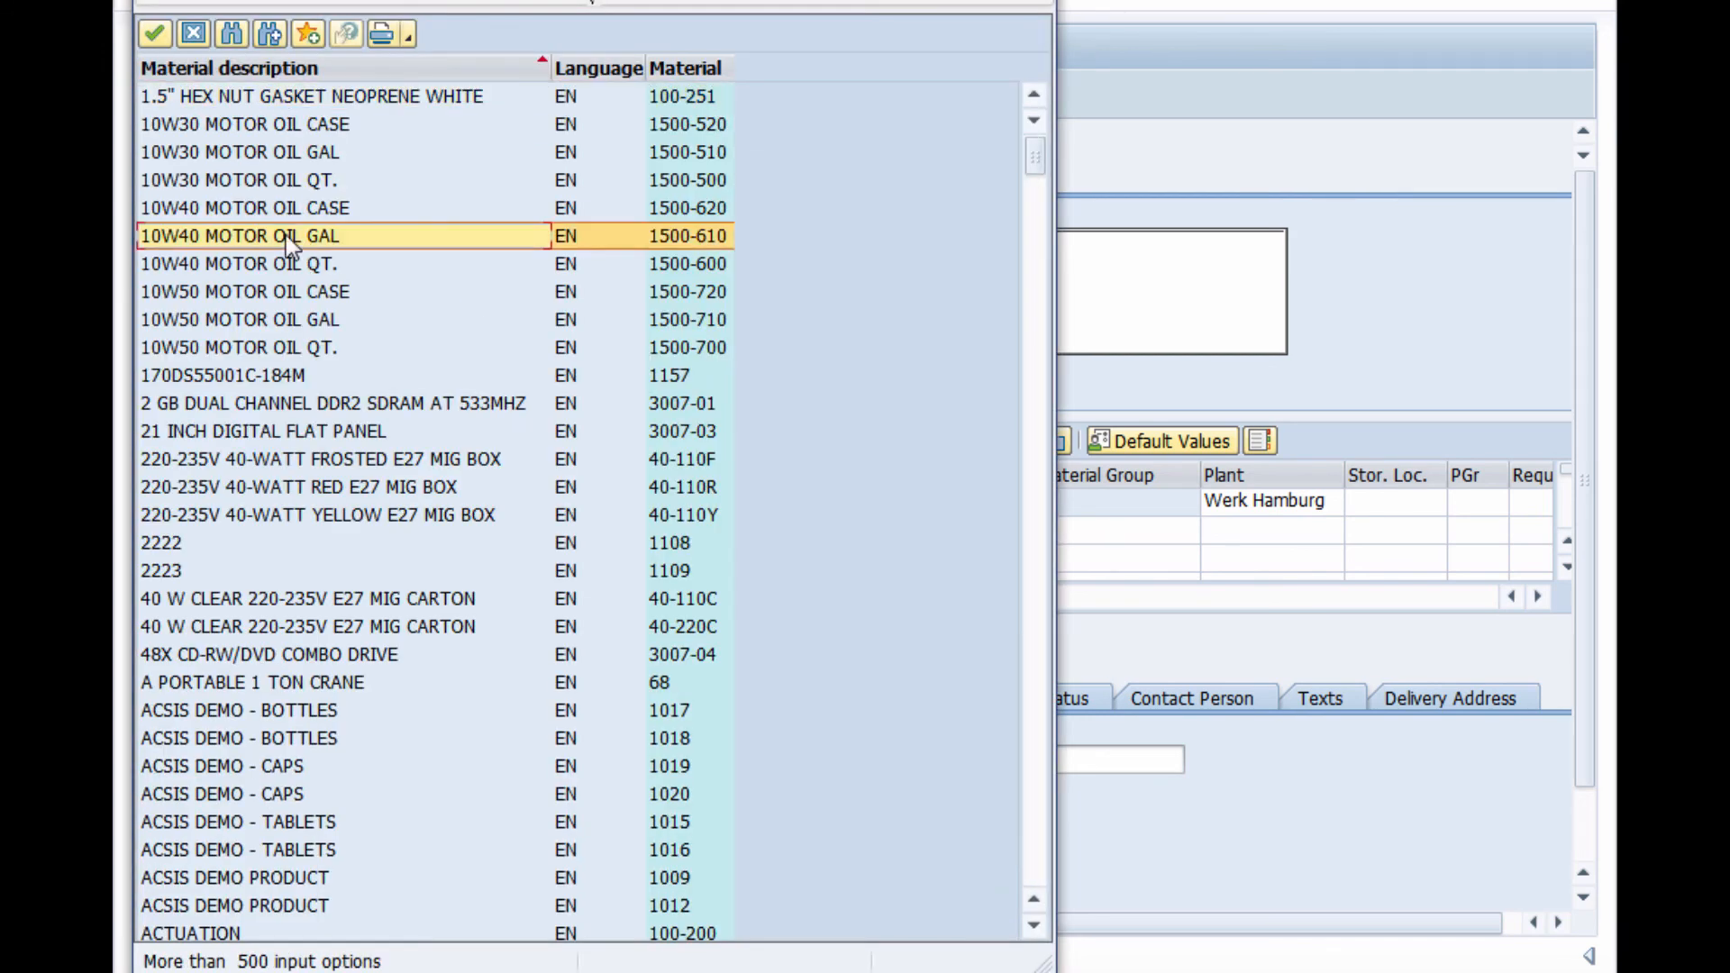
scroll(300, 290, down, 20)
scroll(293, 521, down, 20)
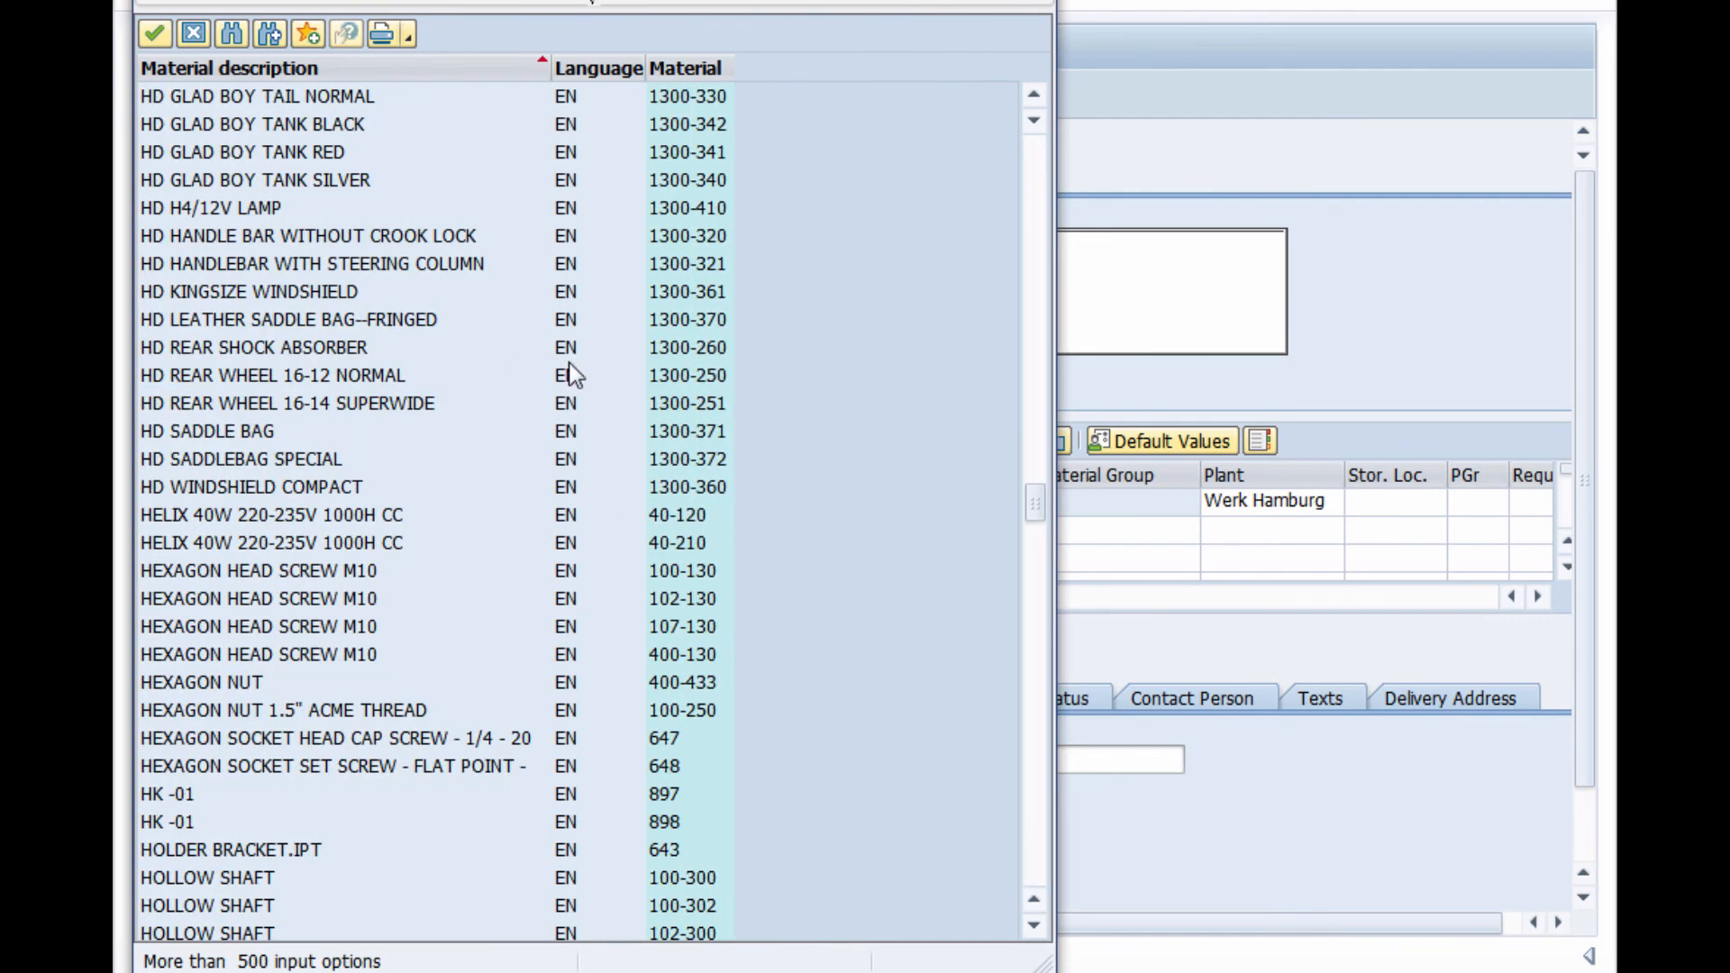
click(653, 237)
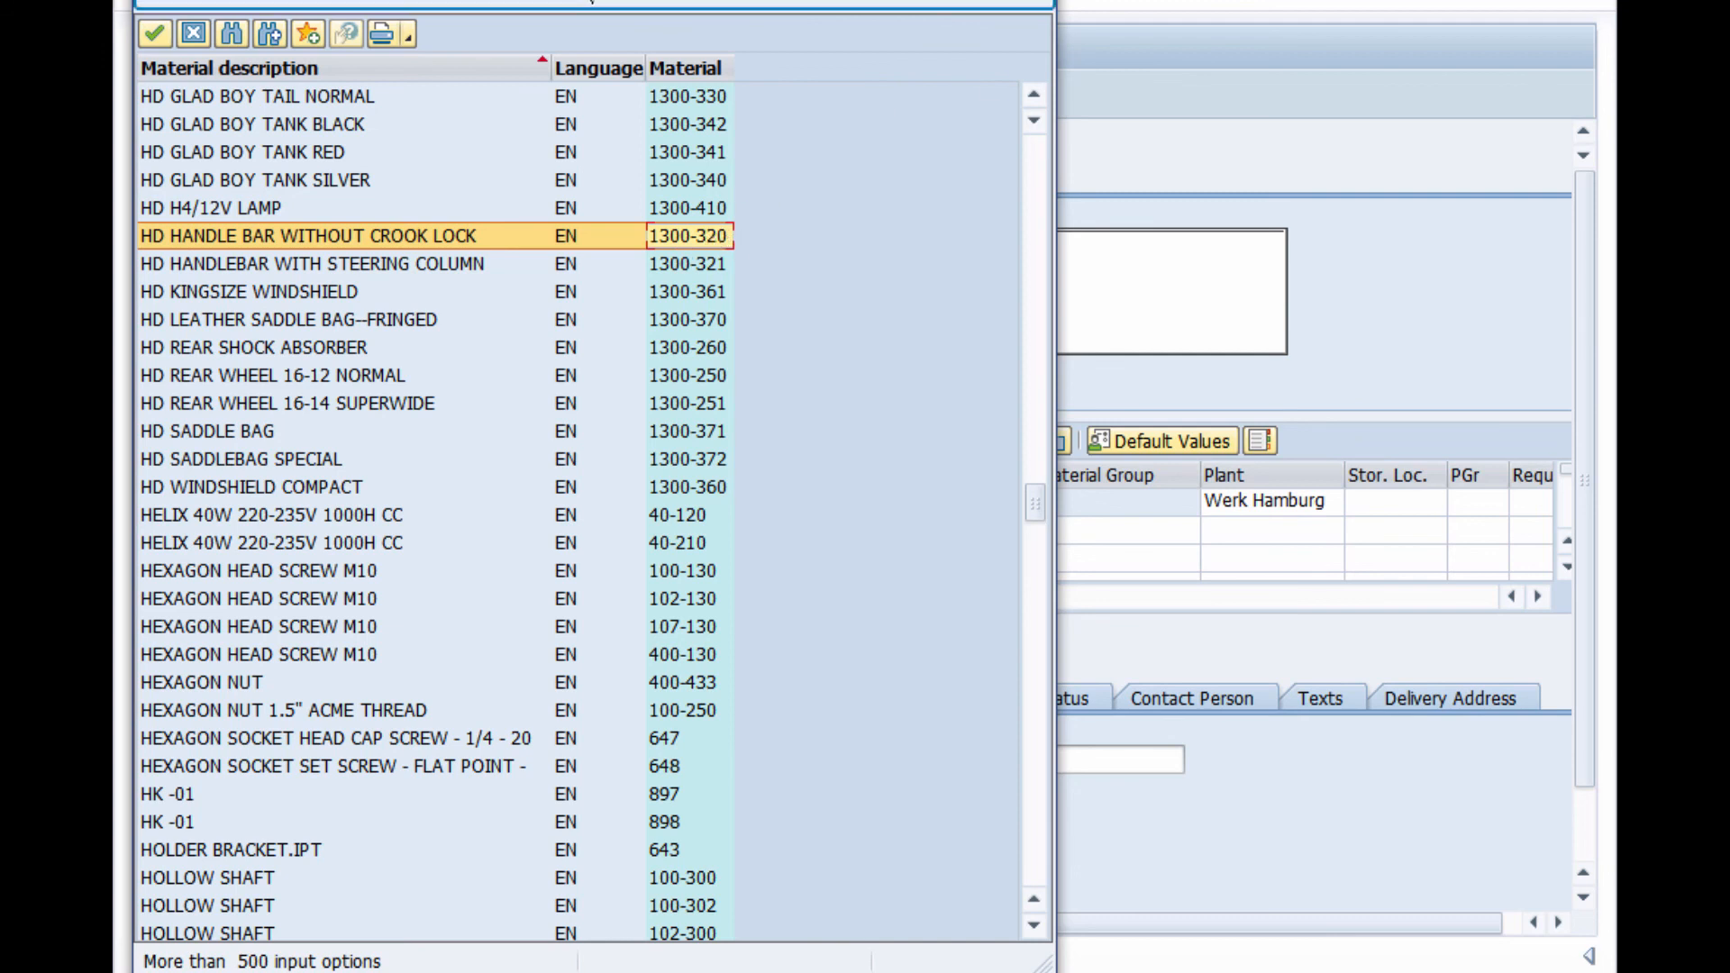
key(Escape)
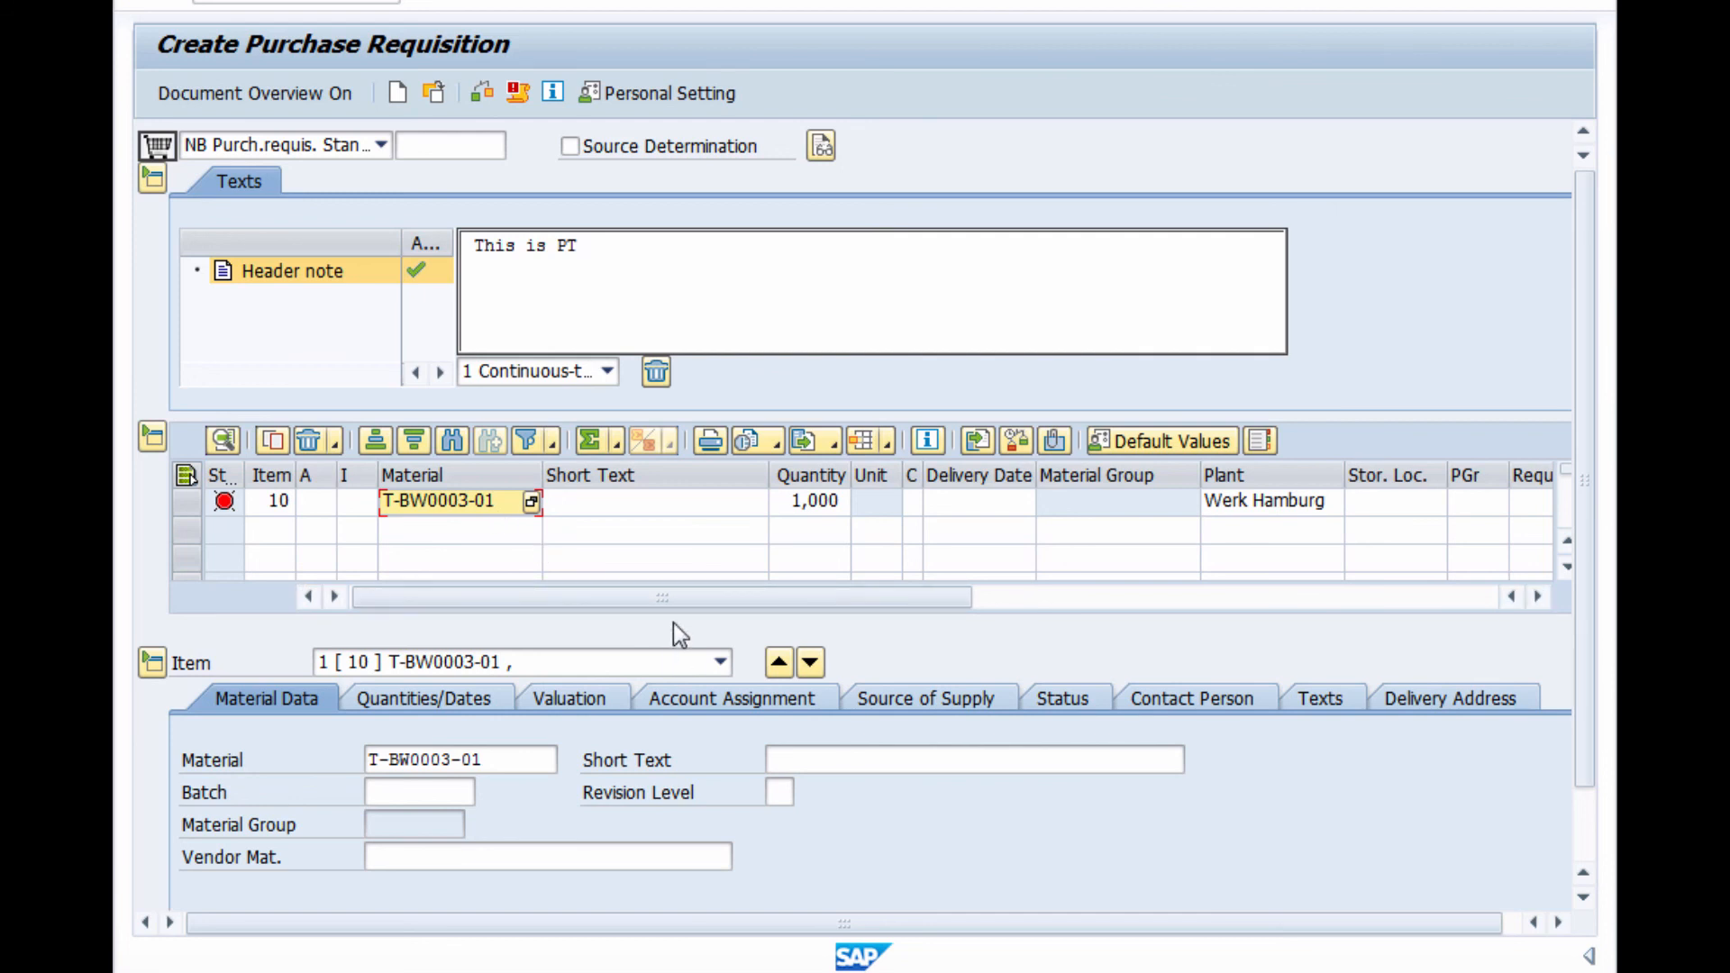
Step: Switch to the Word notes and copy the saved purchase requisition's number
click(405, 971)
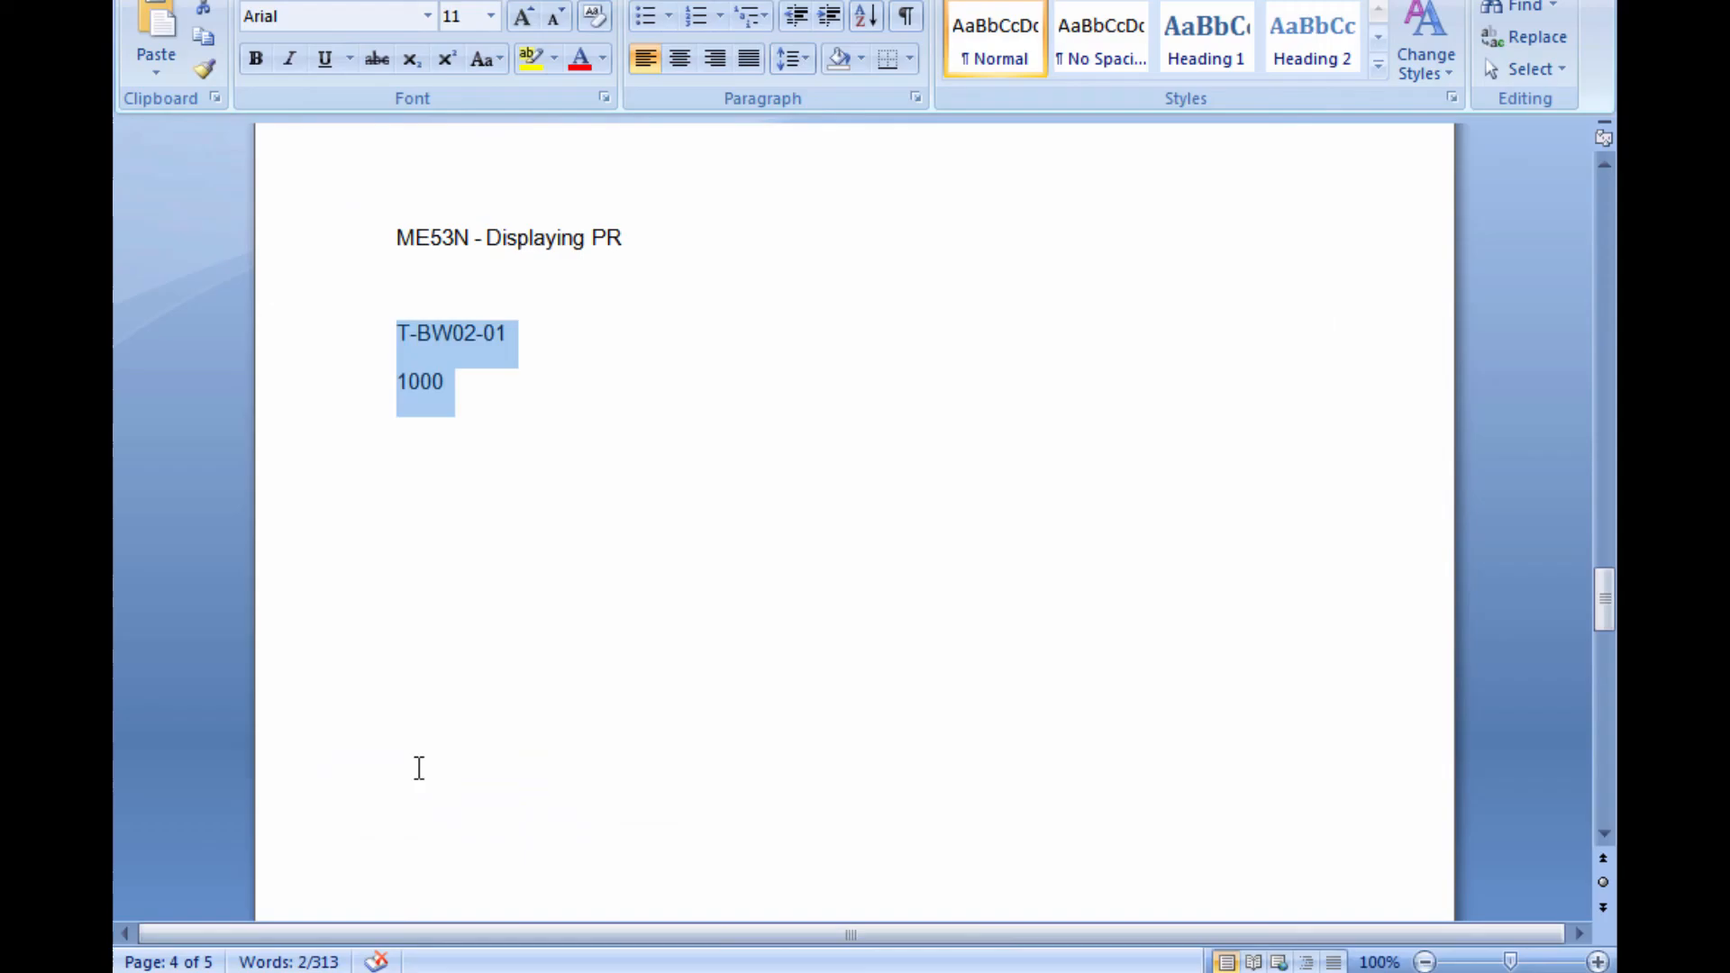
scroll(514, 512, down, 15)
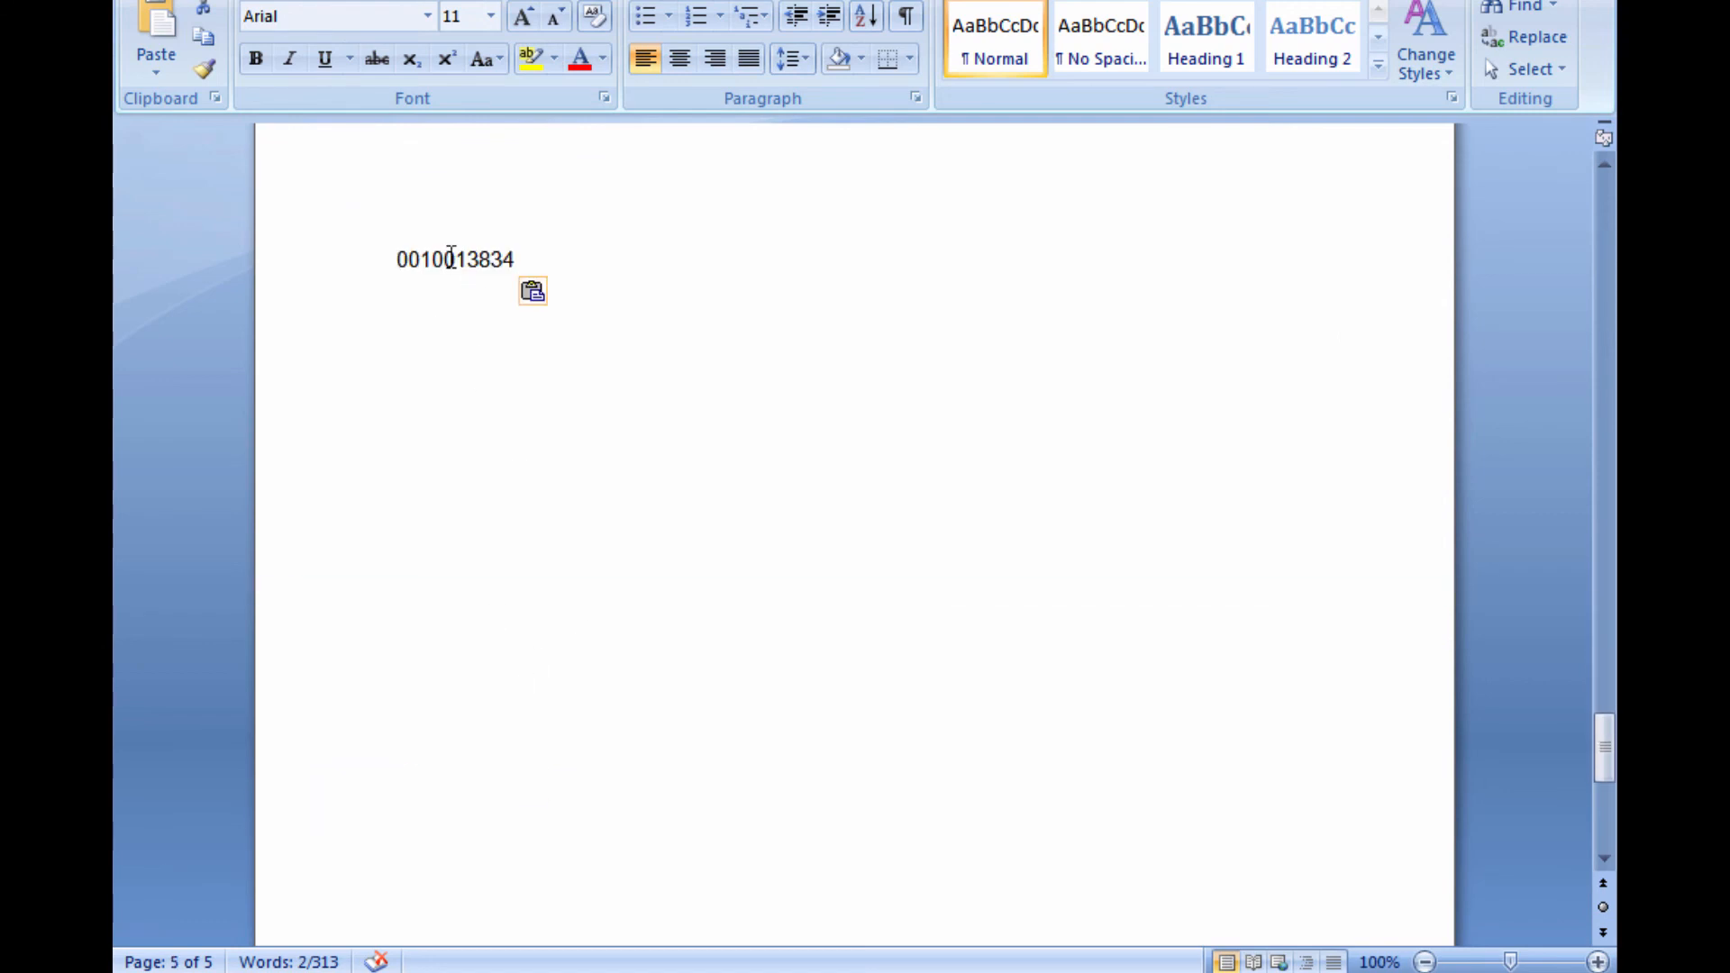
triple_click(452, 258)
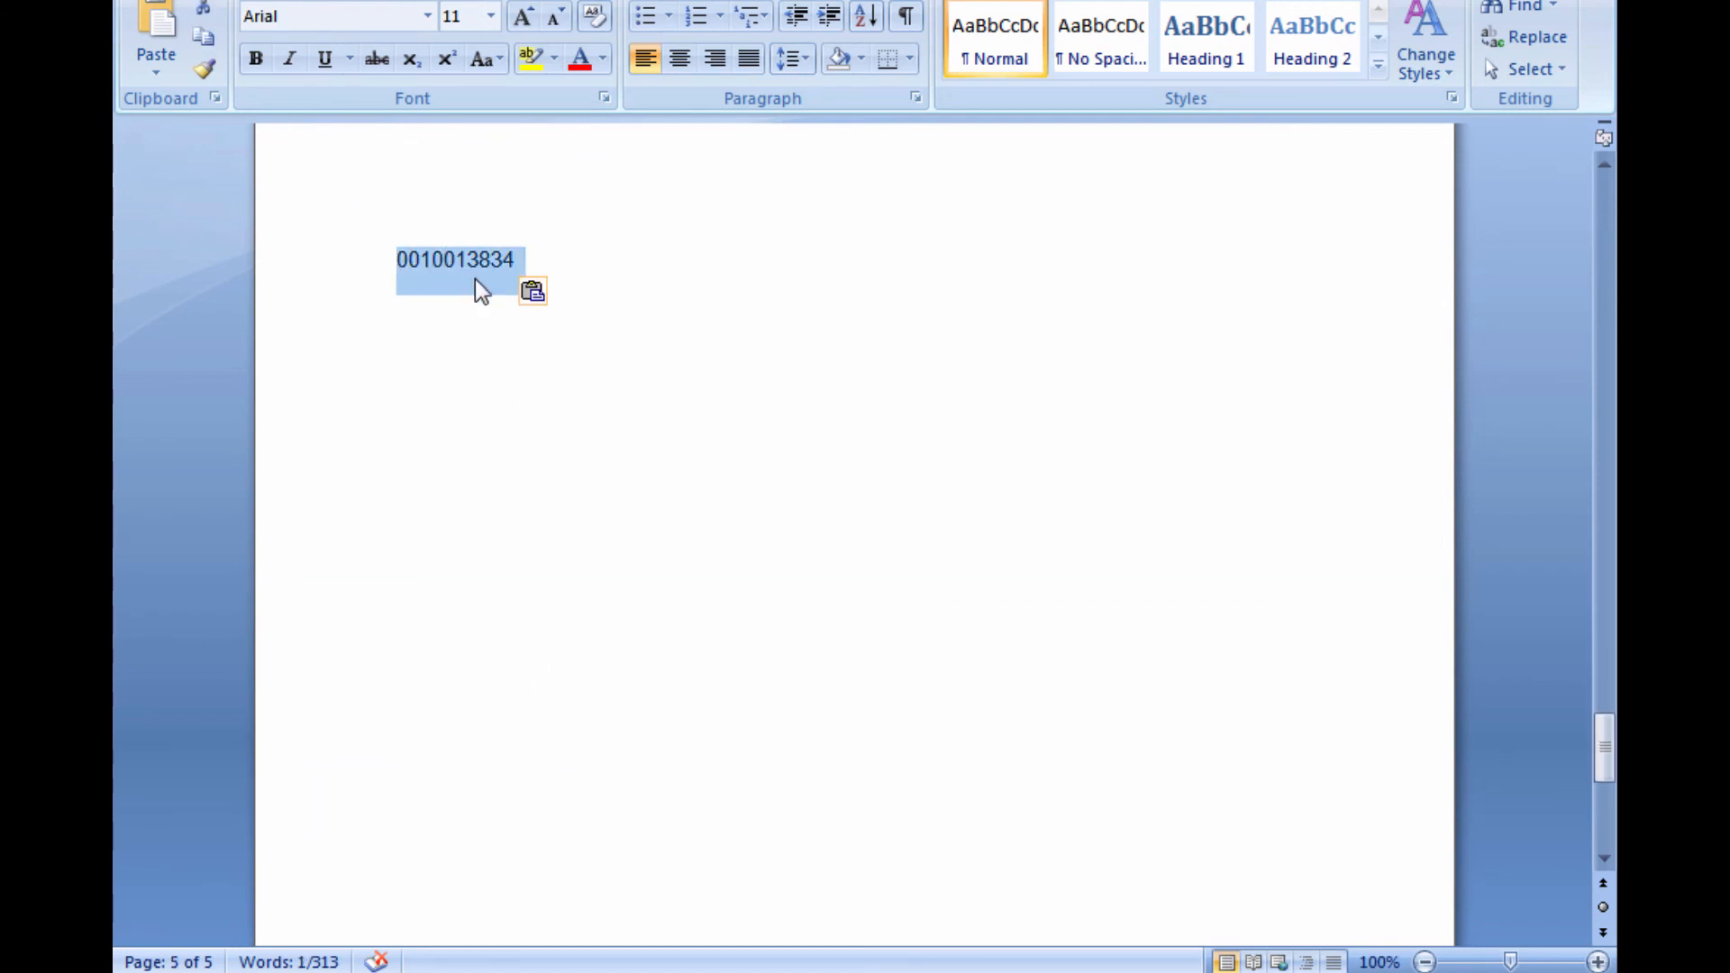
right_click(480, 249)
click(552, 300)
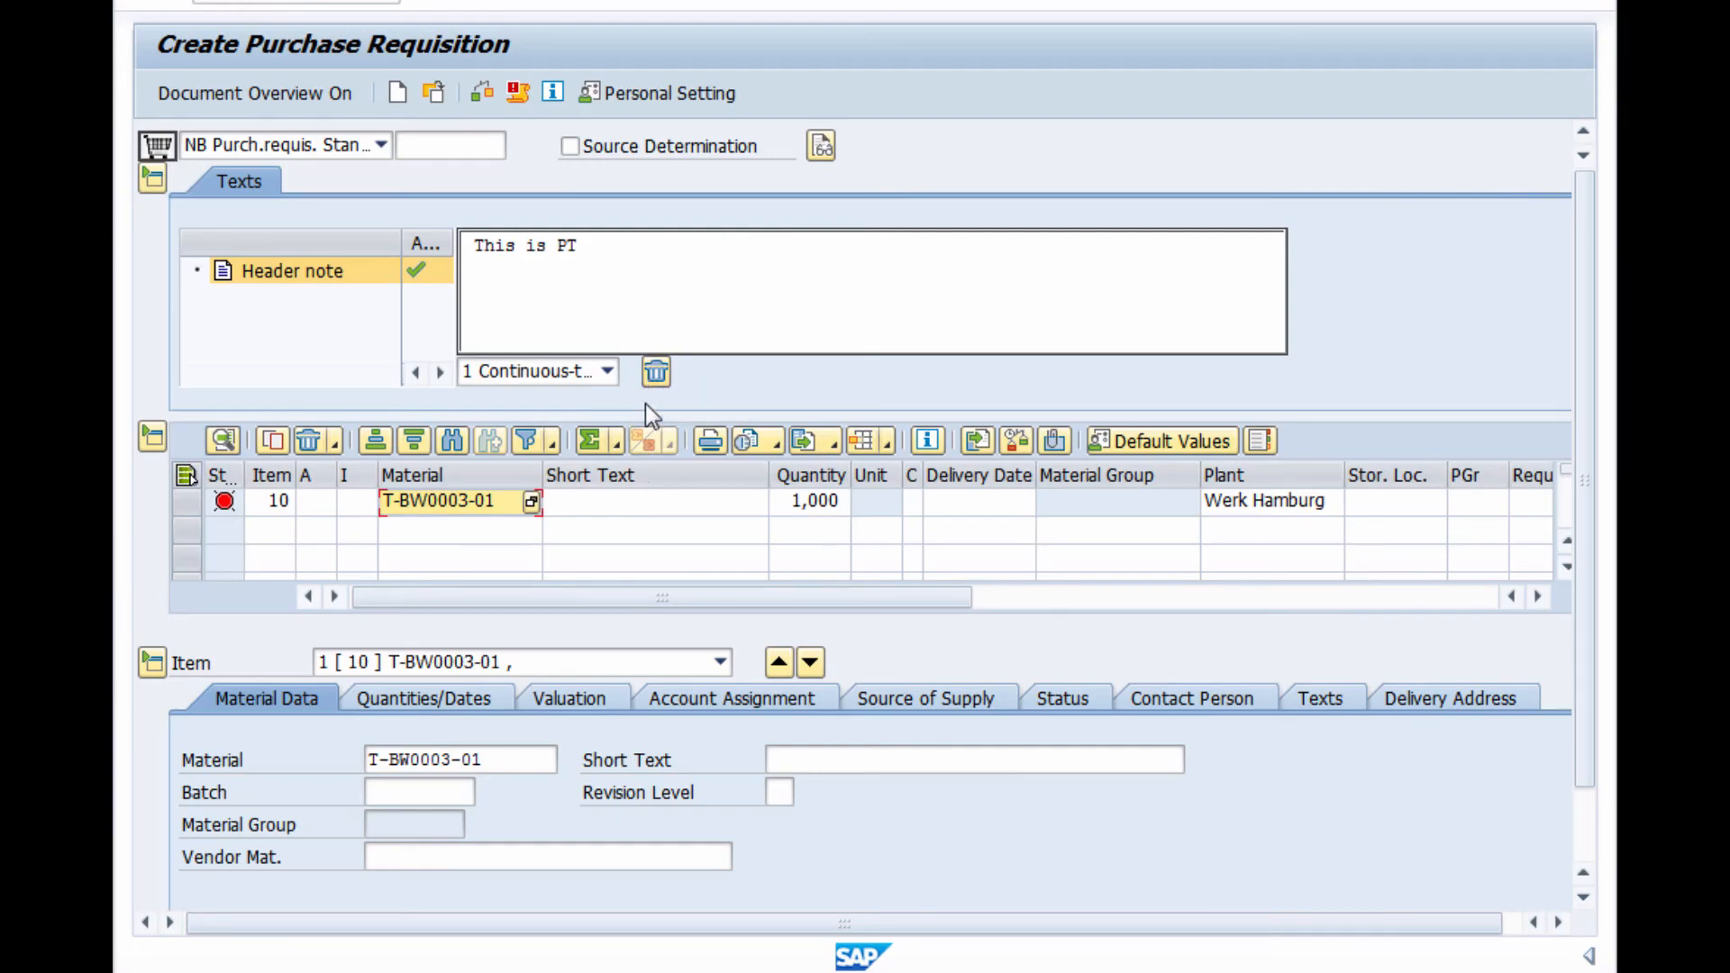
Step: Go to SAP Easy Access, look up the display transaction in the Word notes, and start ME53N in SAP
click(295, 2)
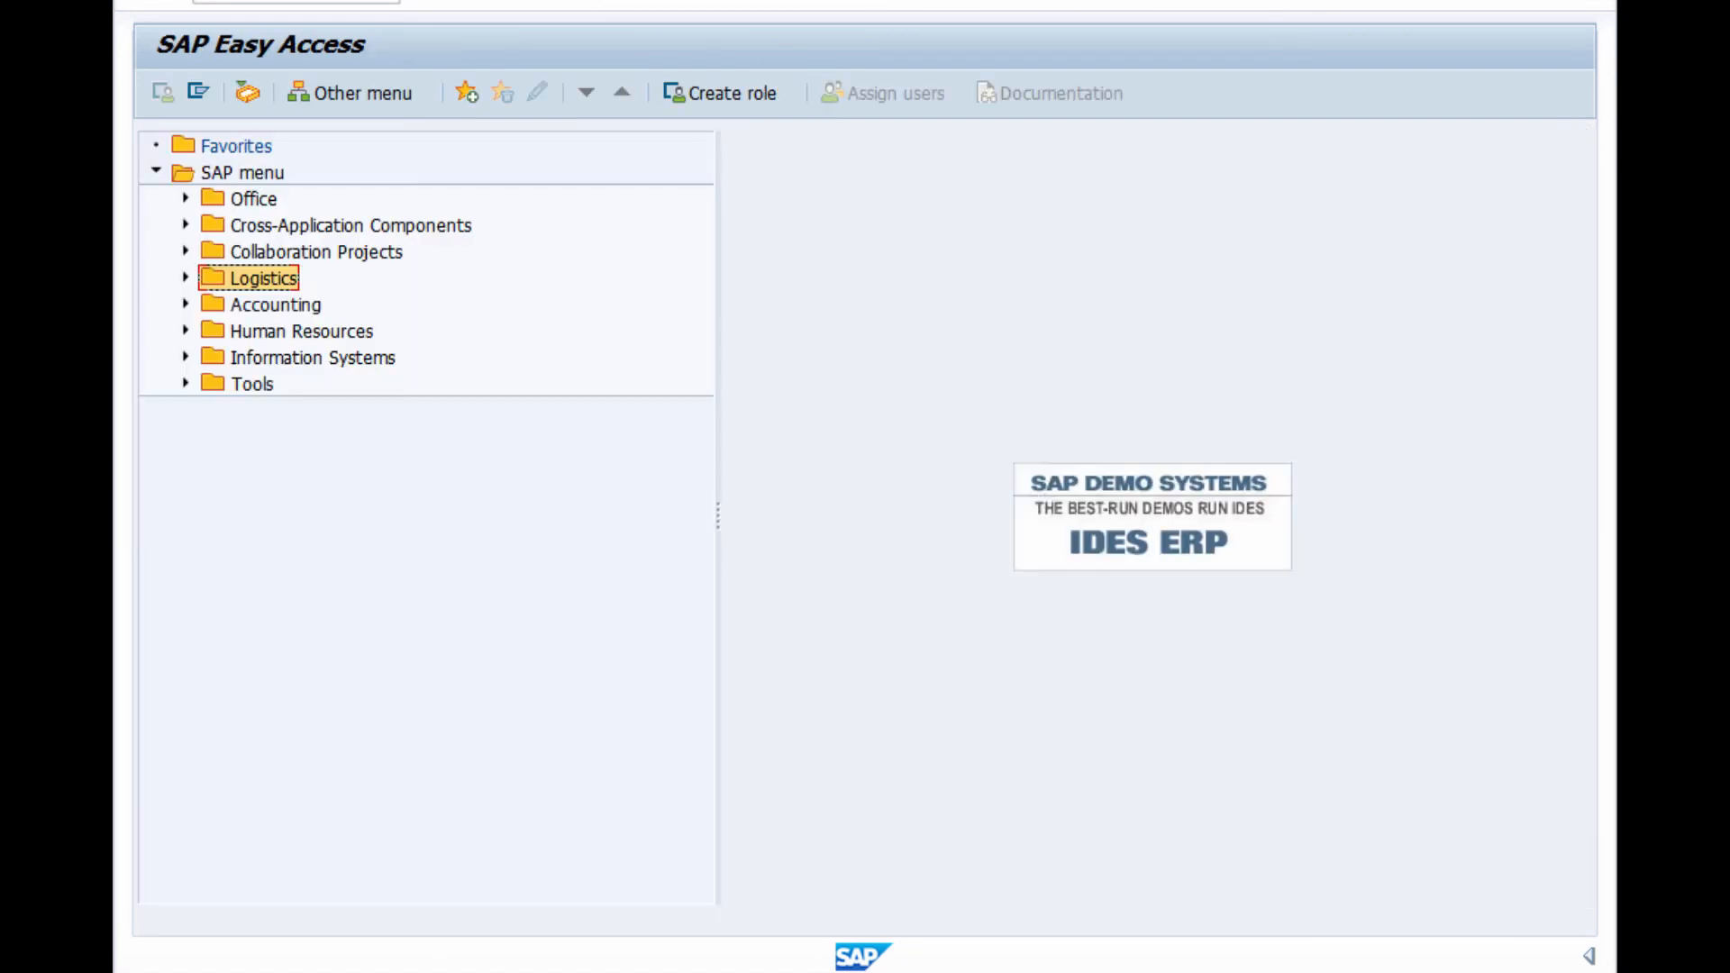
click(957, 964)
click(973, 943)
key(alt+Tab)
scroll(544, 290, up, 10)
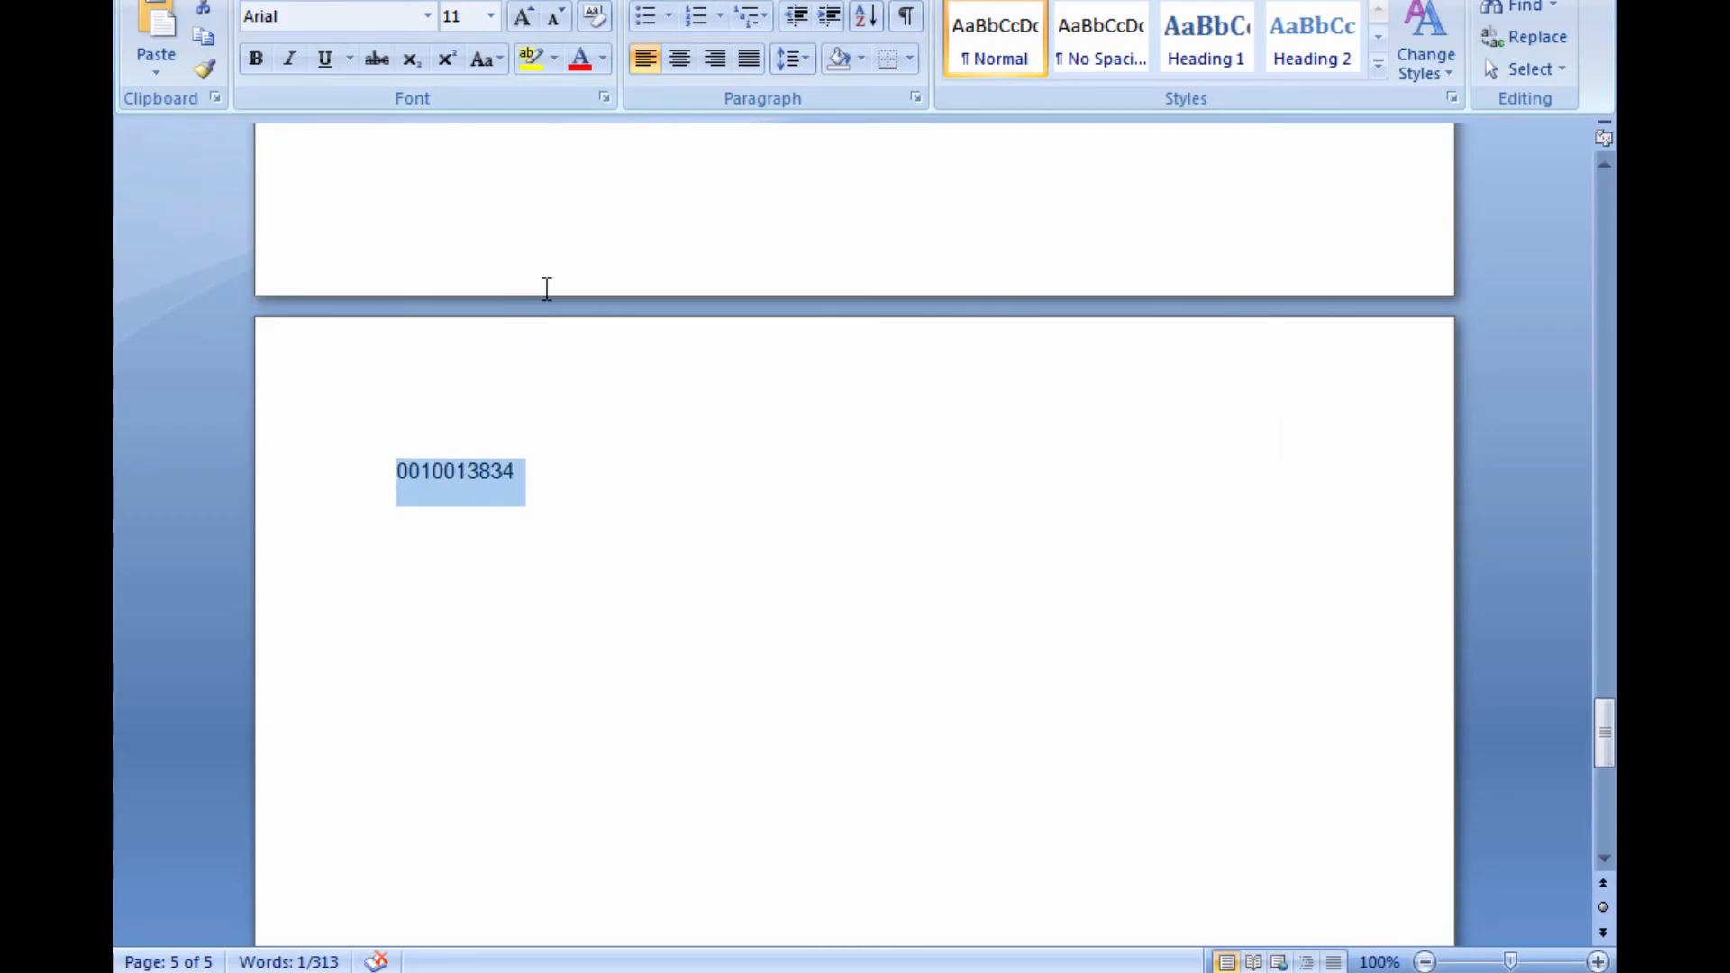
scroll(530, 299, up, 13)
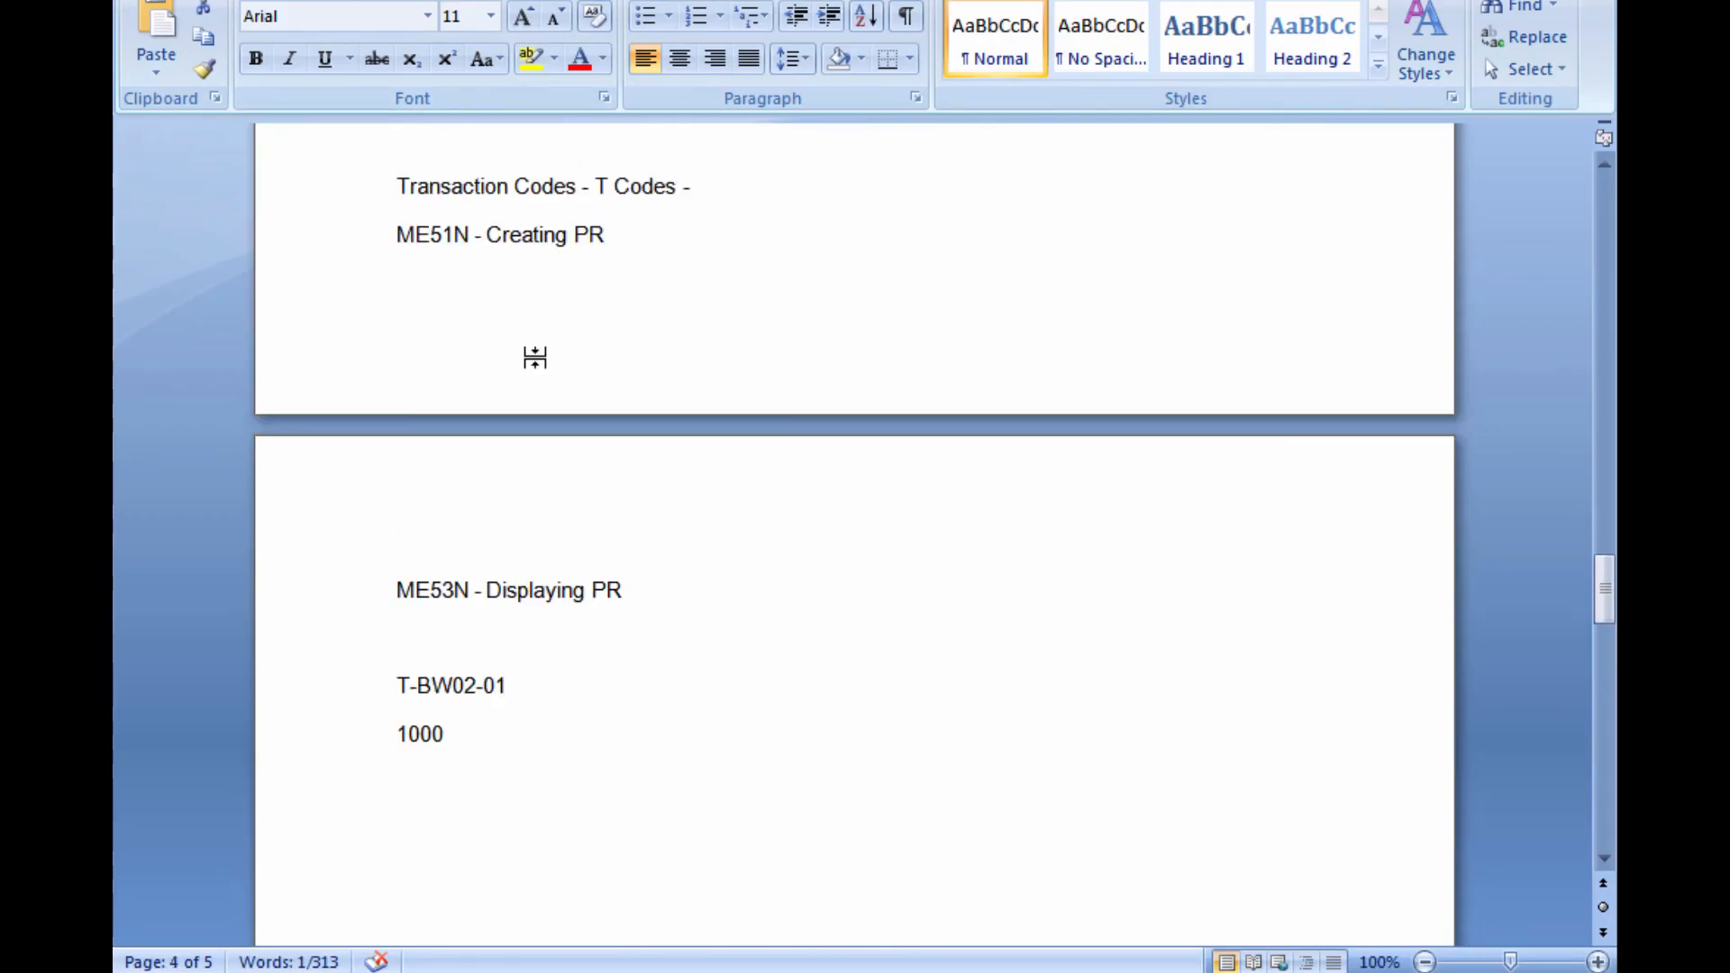
scroll(613, 477, down, 4)
key(alt+Tab)
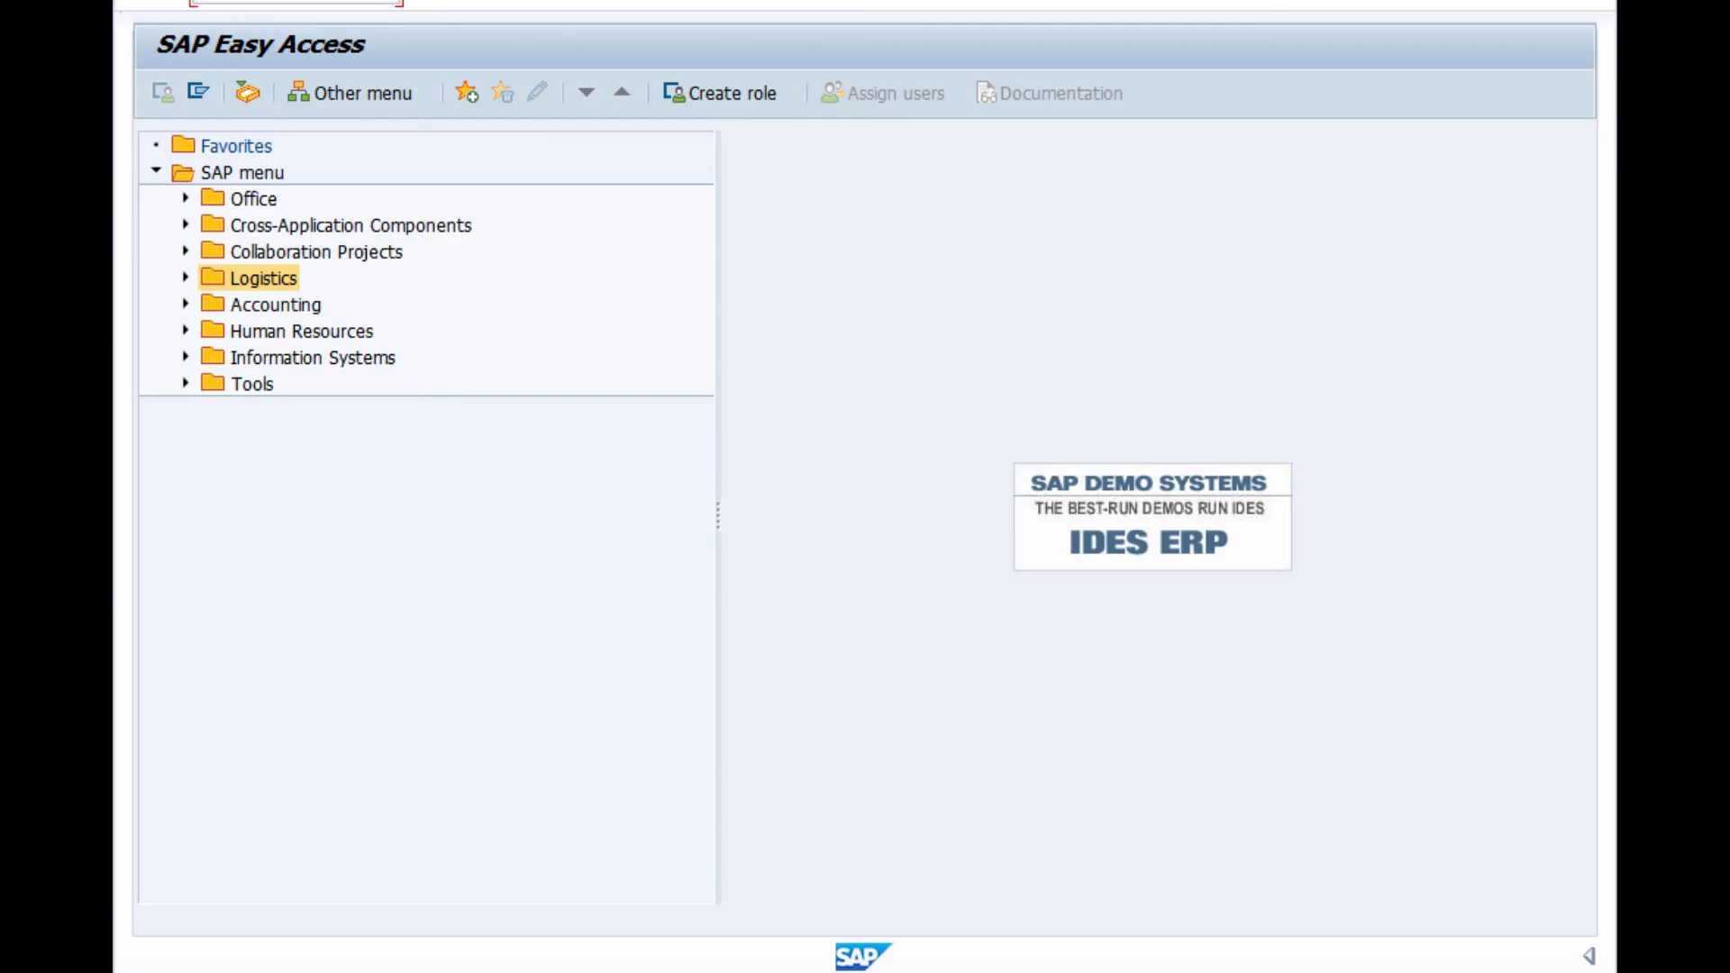
key(Return)
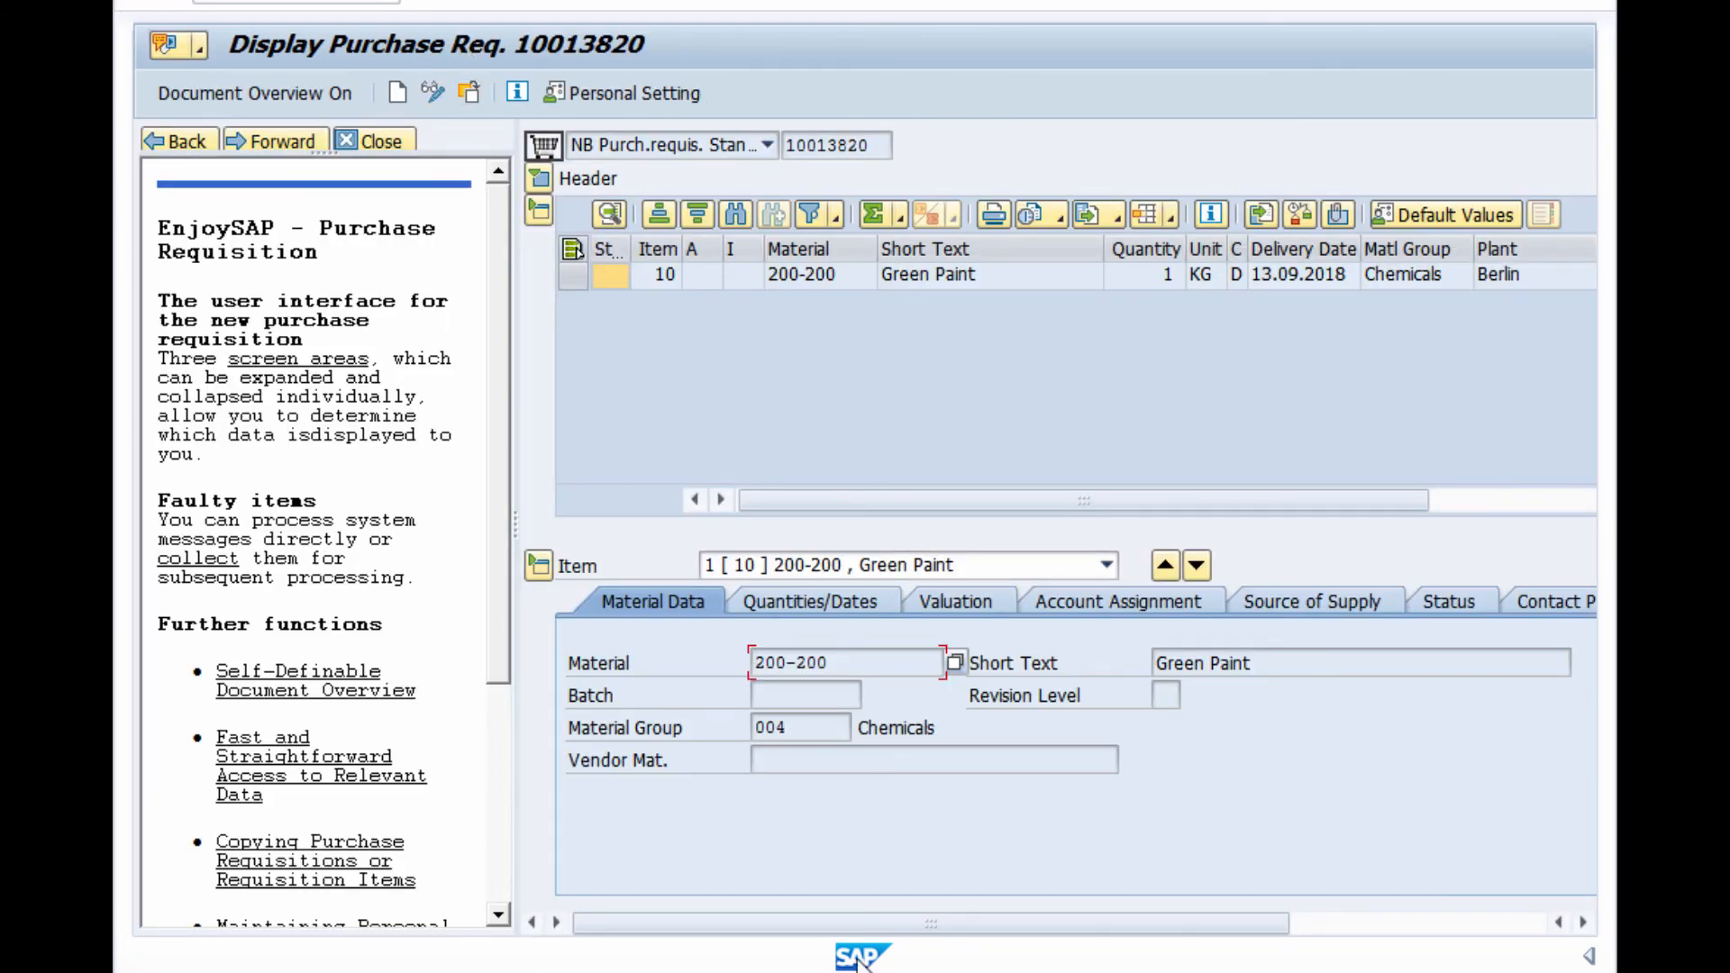
Step: Switch to the Word notes, select the saved purchase requisition's number on the last page, and return to SAP
click(881, 972)
scroll(594, 459, down, 15)
click(515, 476)
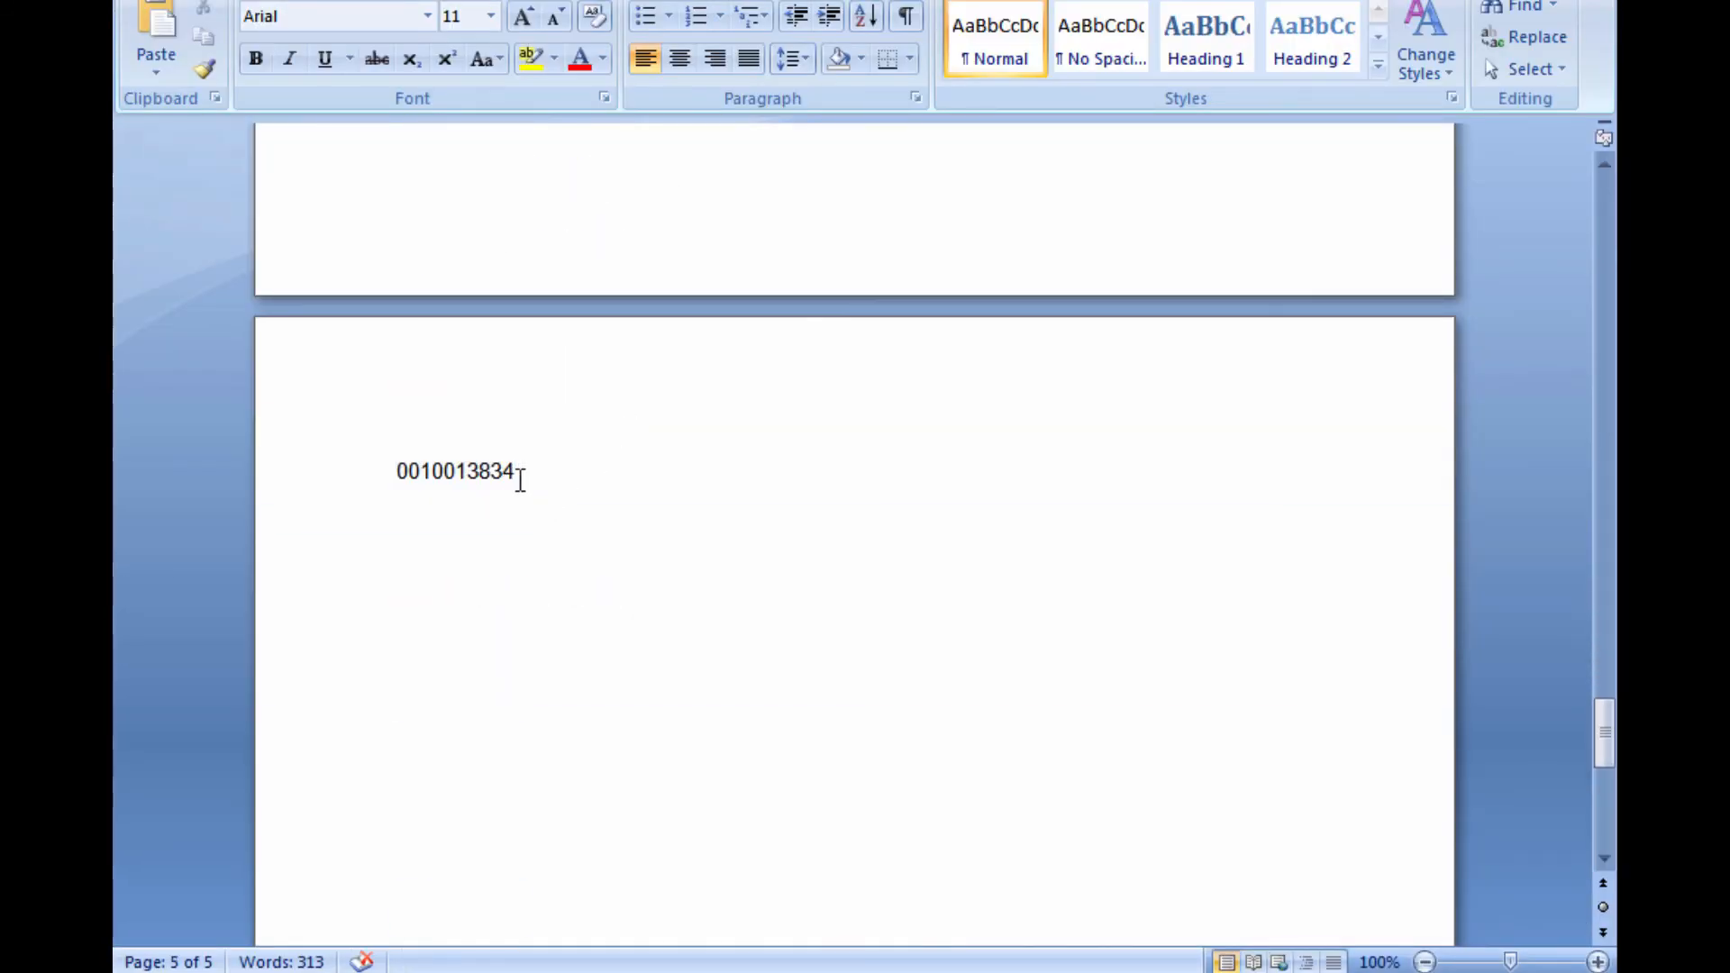
key(alt+Tab)
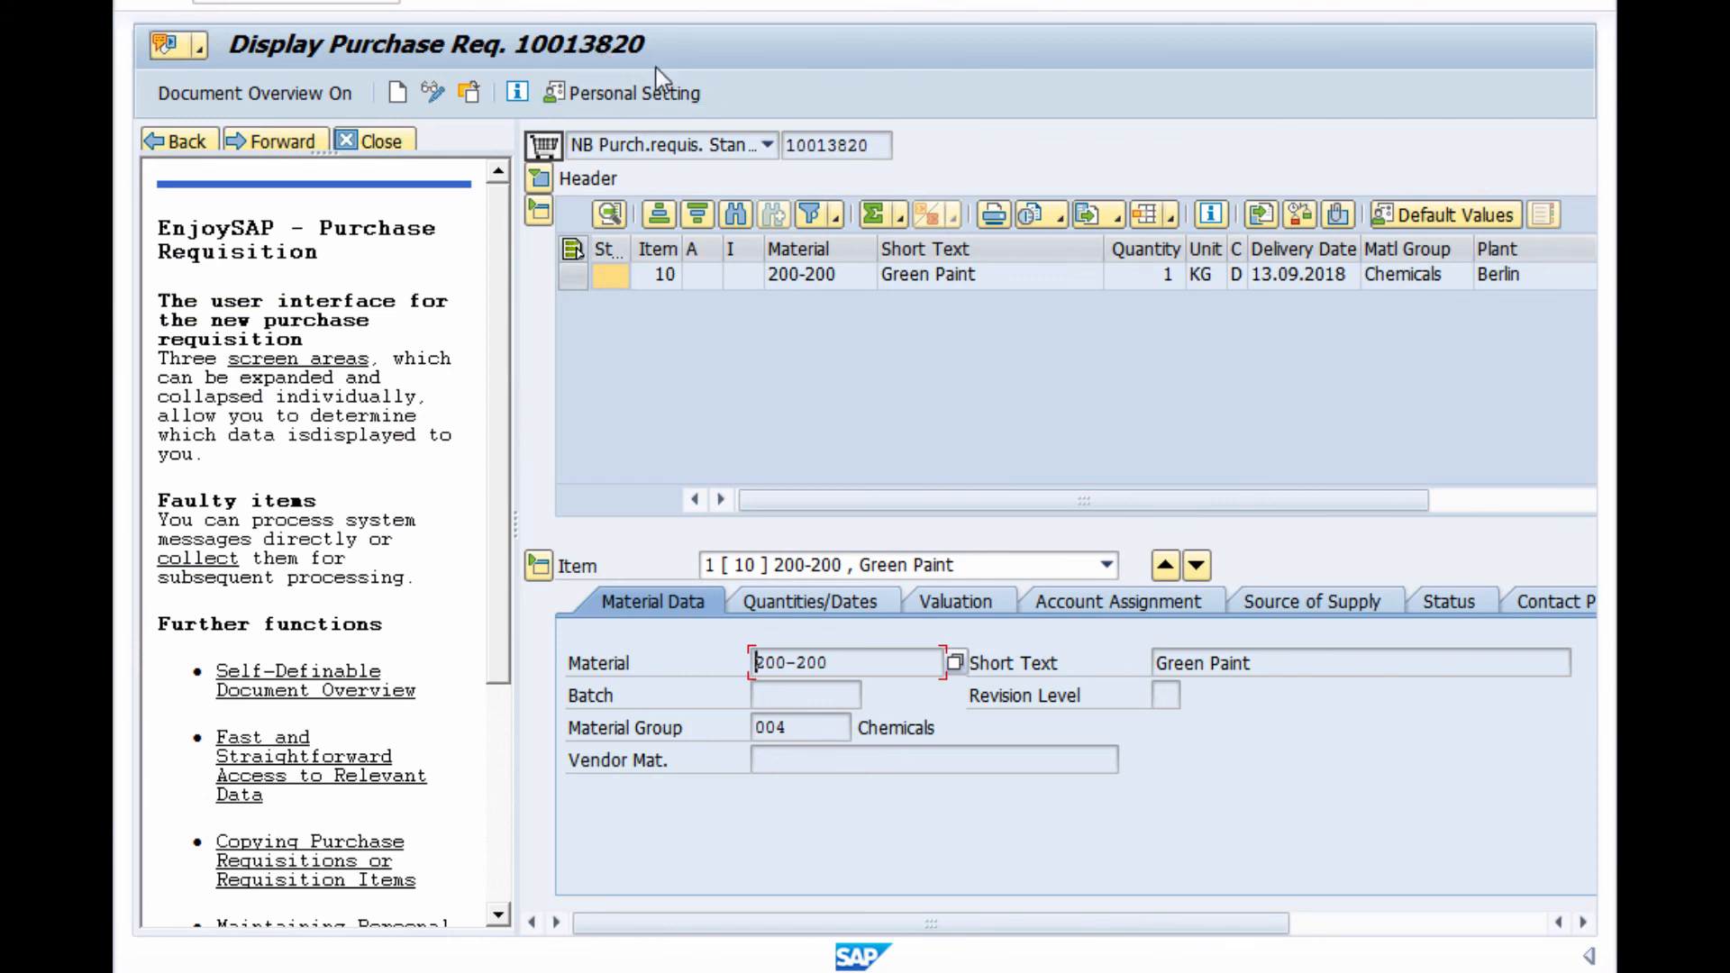
key(alt+Tab)
drag(523, 475, 390, 484)
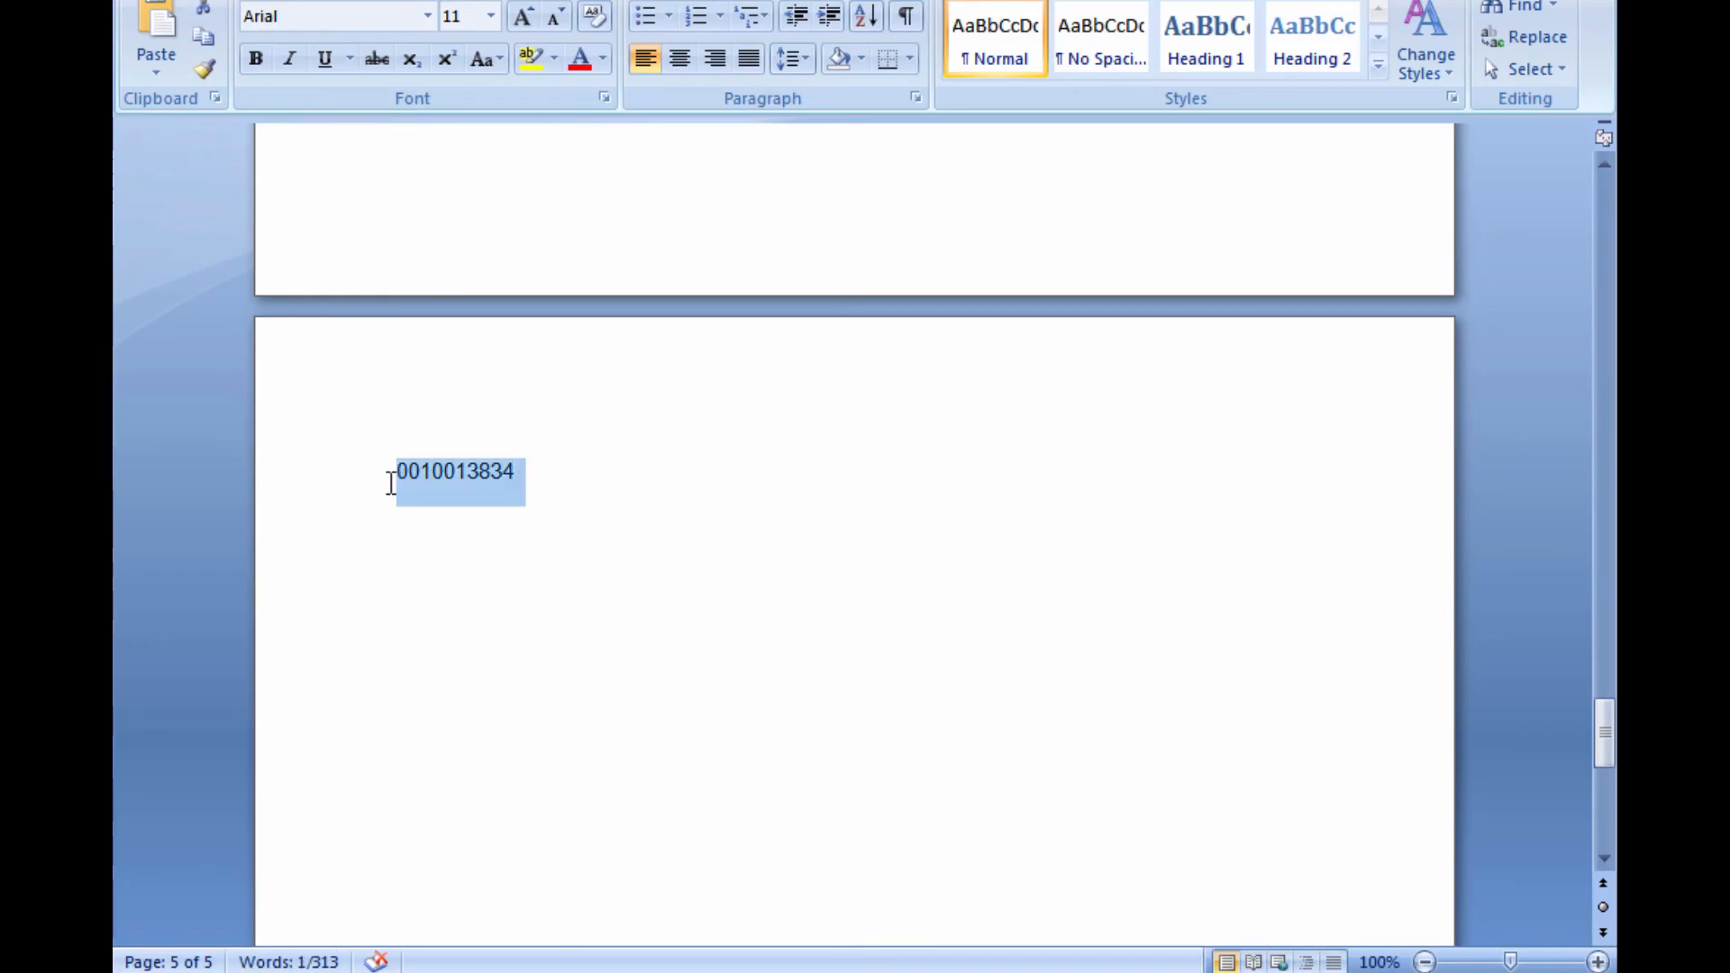
key(alt+Tab)
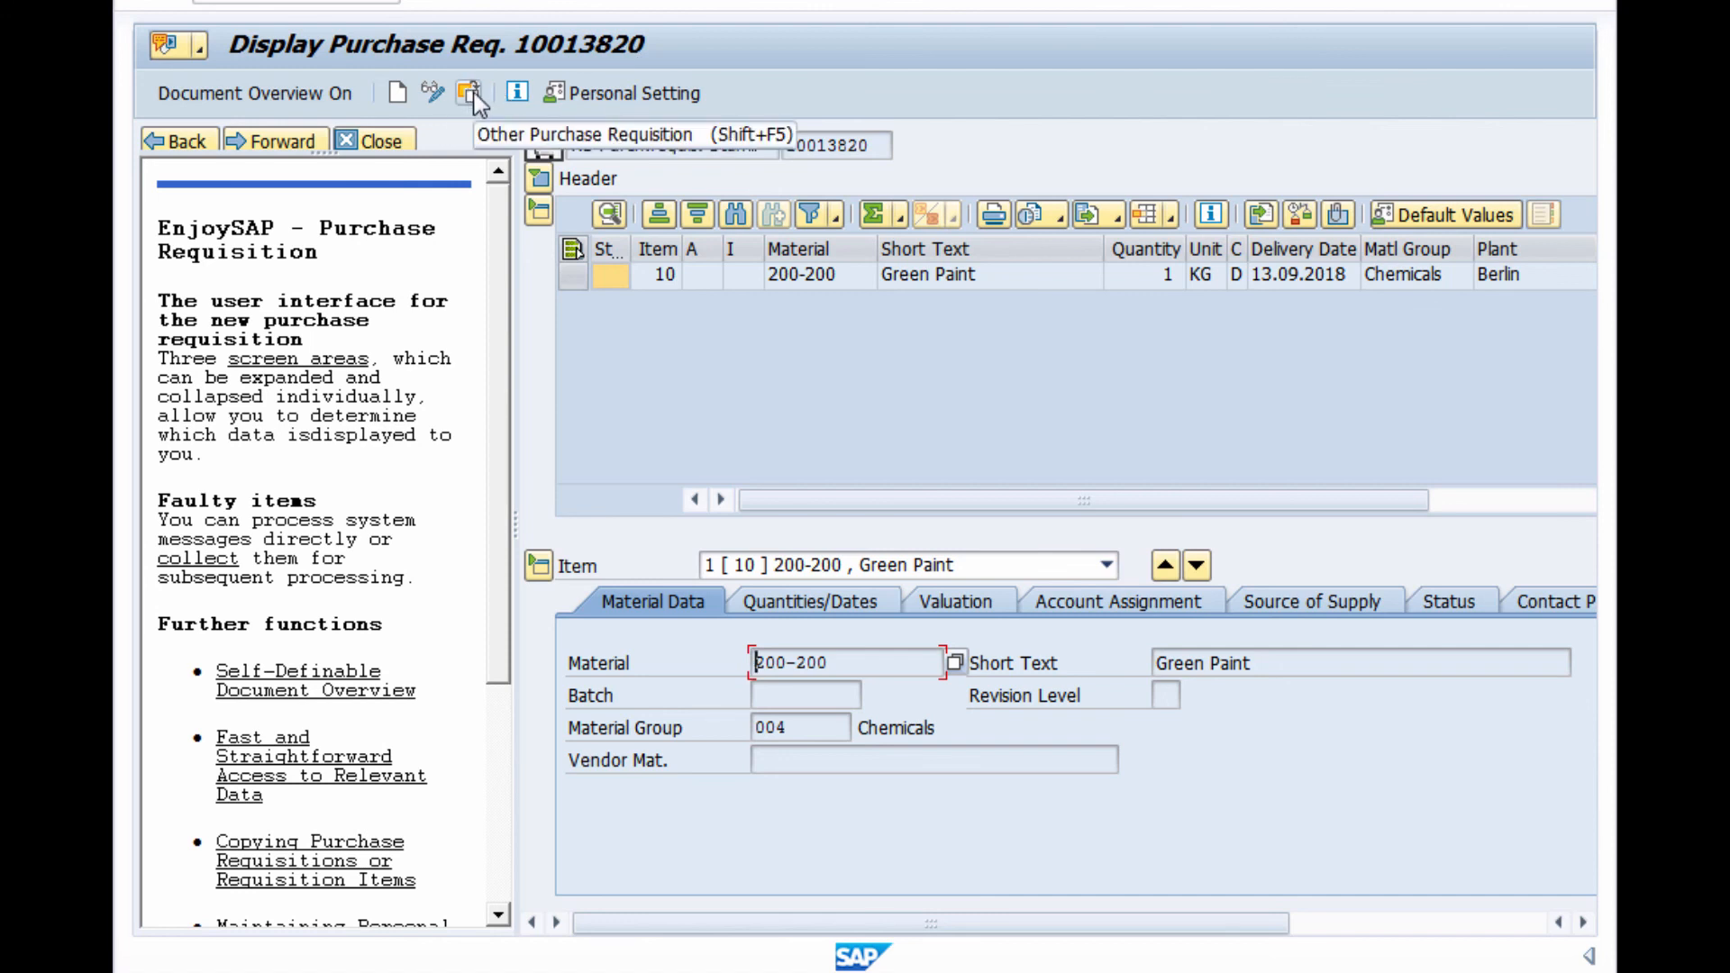
Step: Display another purchase requisition in SAP, using the saved requisition's number copied from the Word notes
key(alt+Tab)
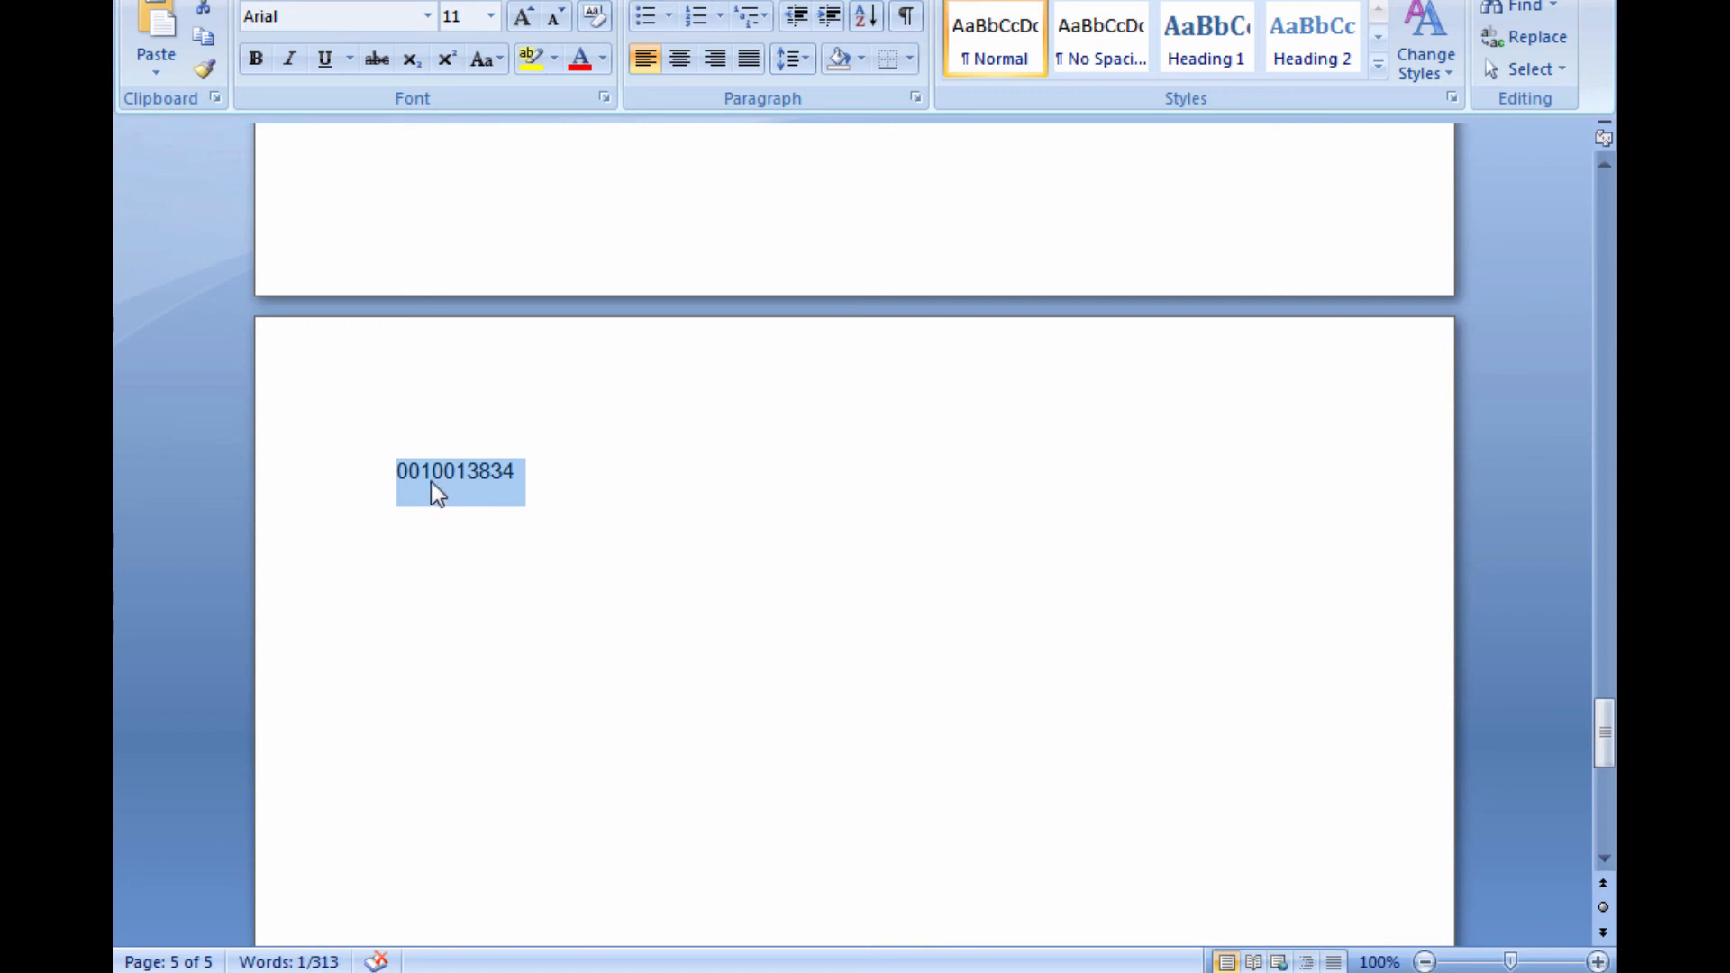
key(alt+Tab)
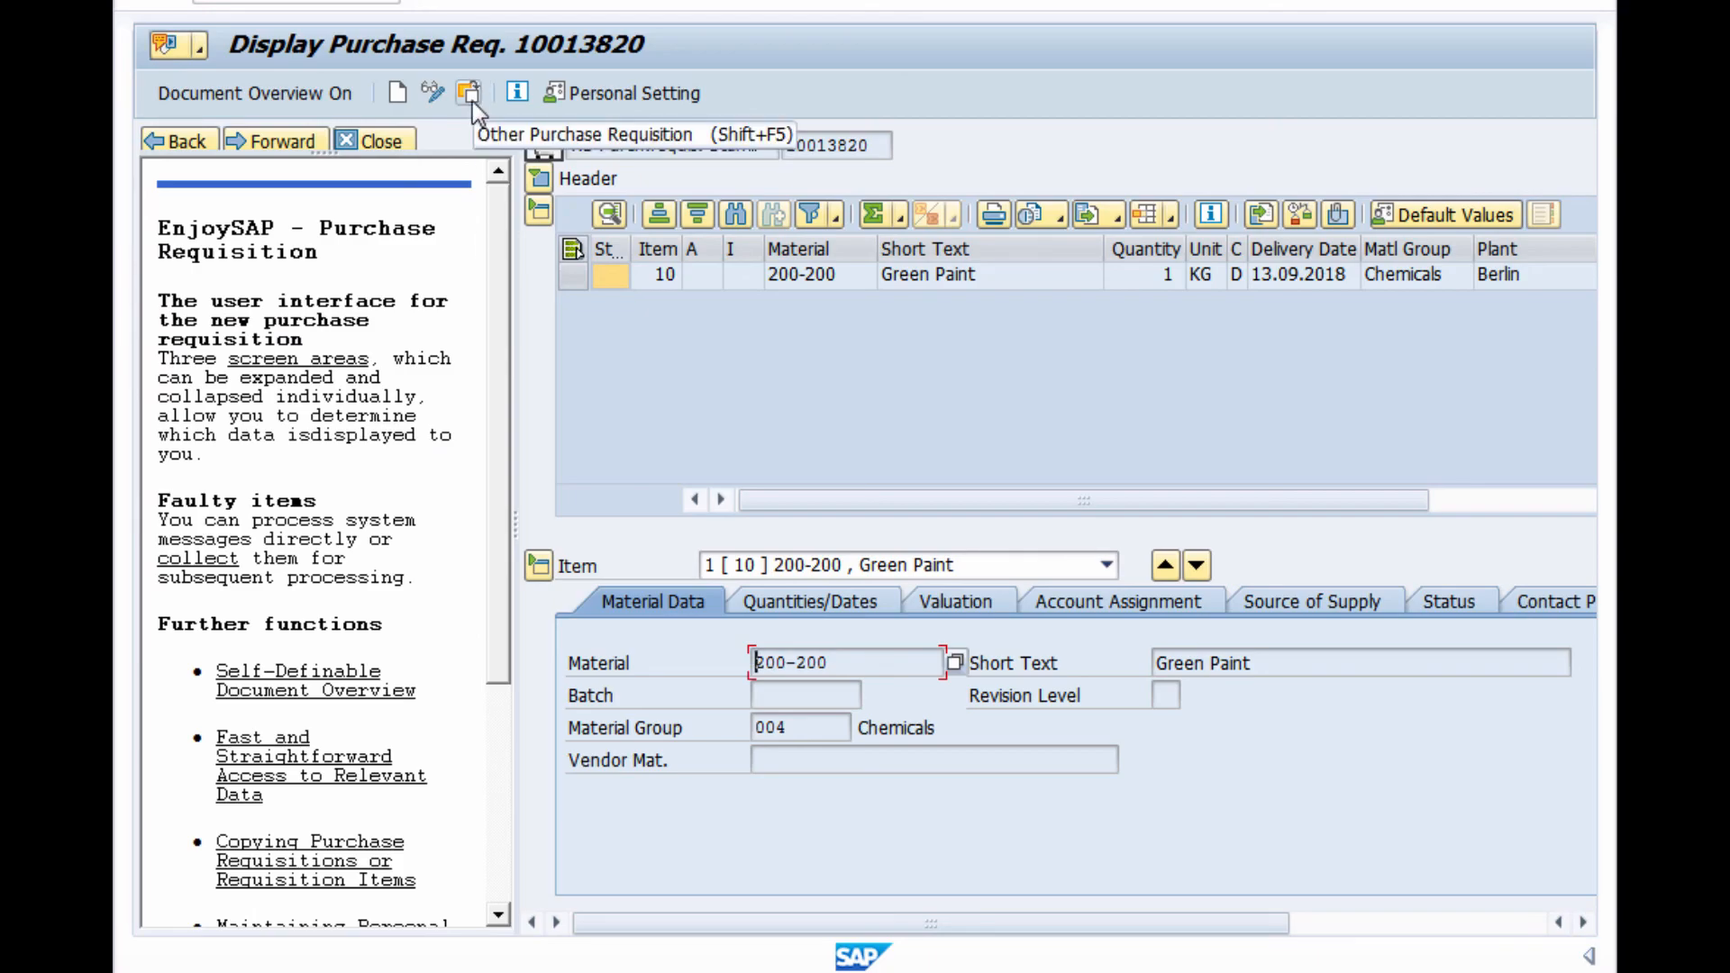
click(468, 93)
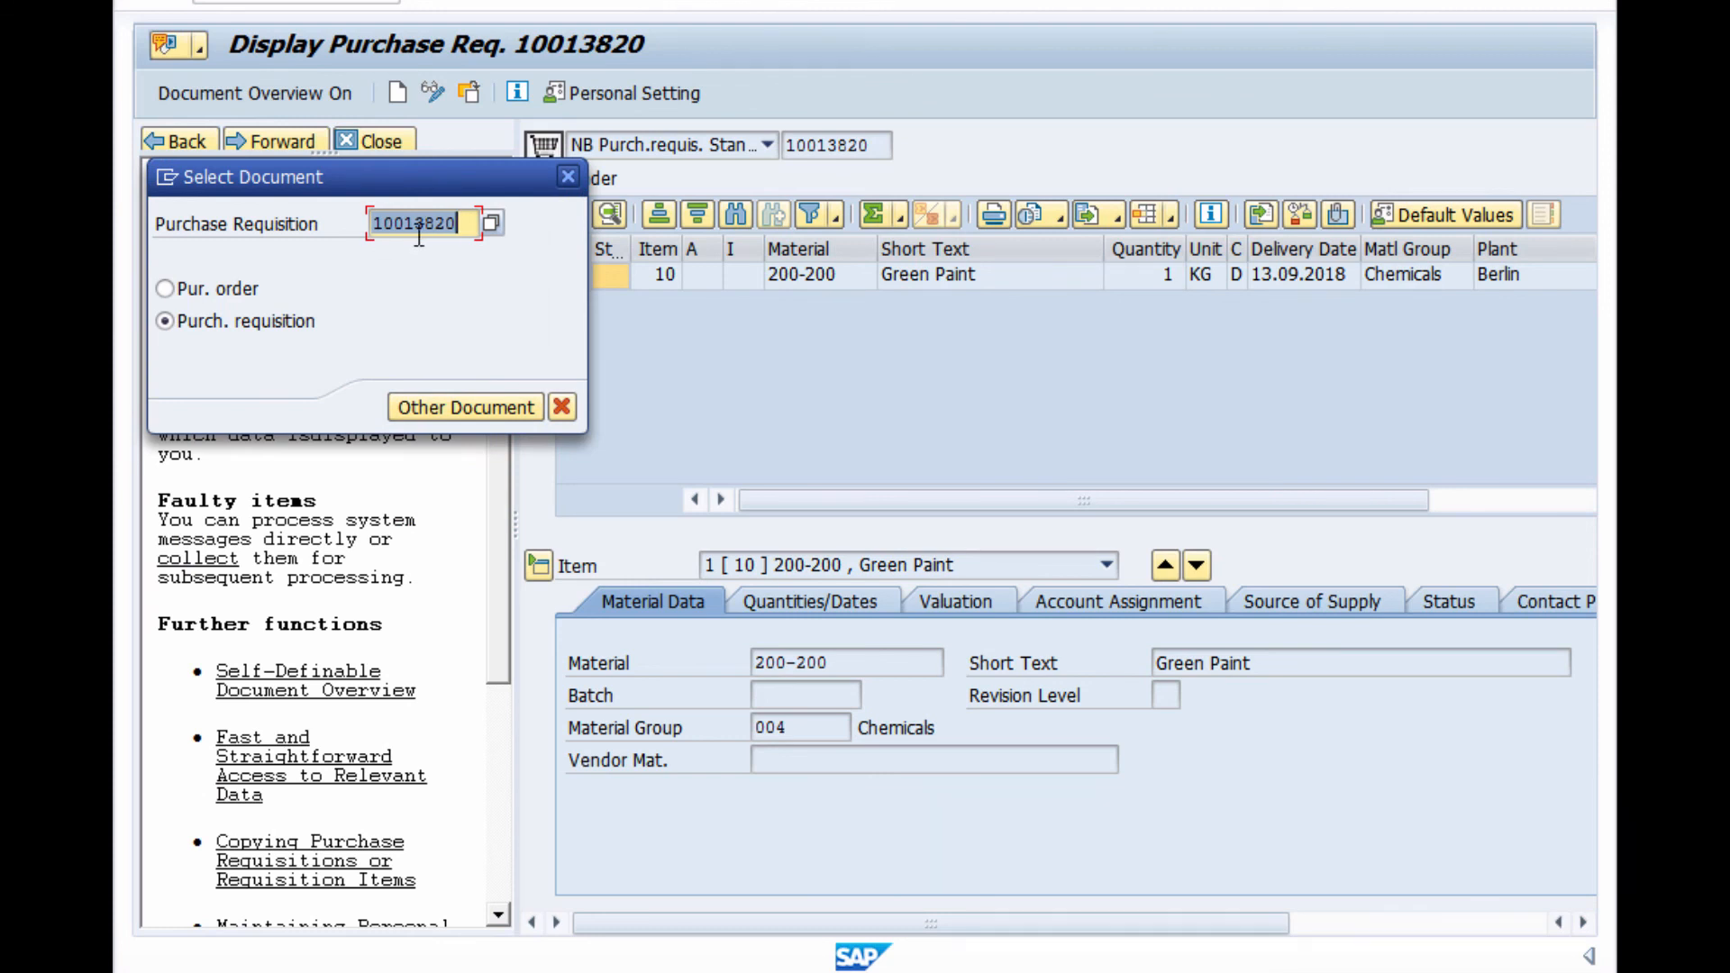
key(ctrl+v)
key(Return)
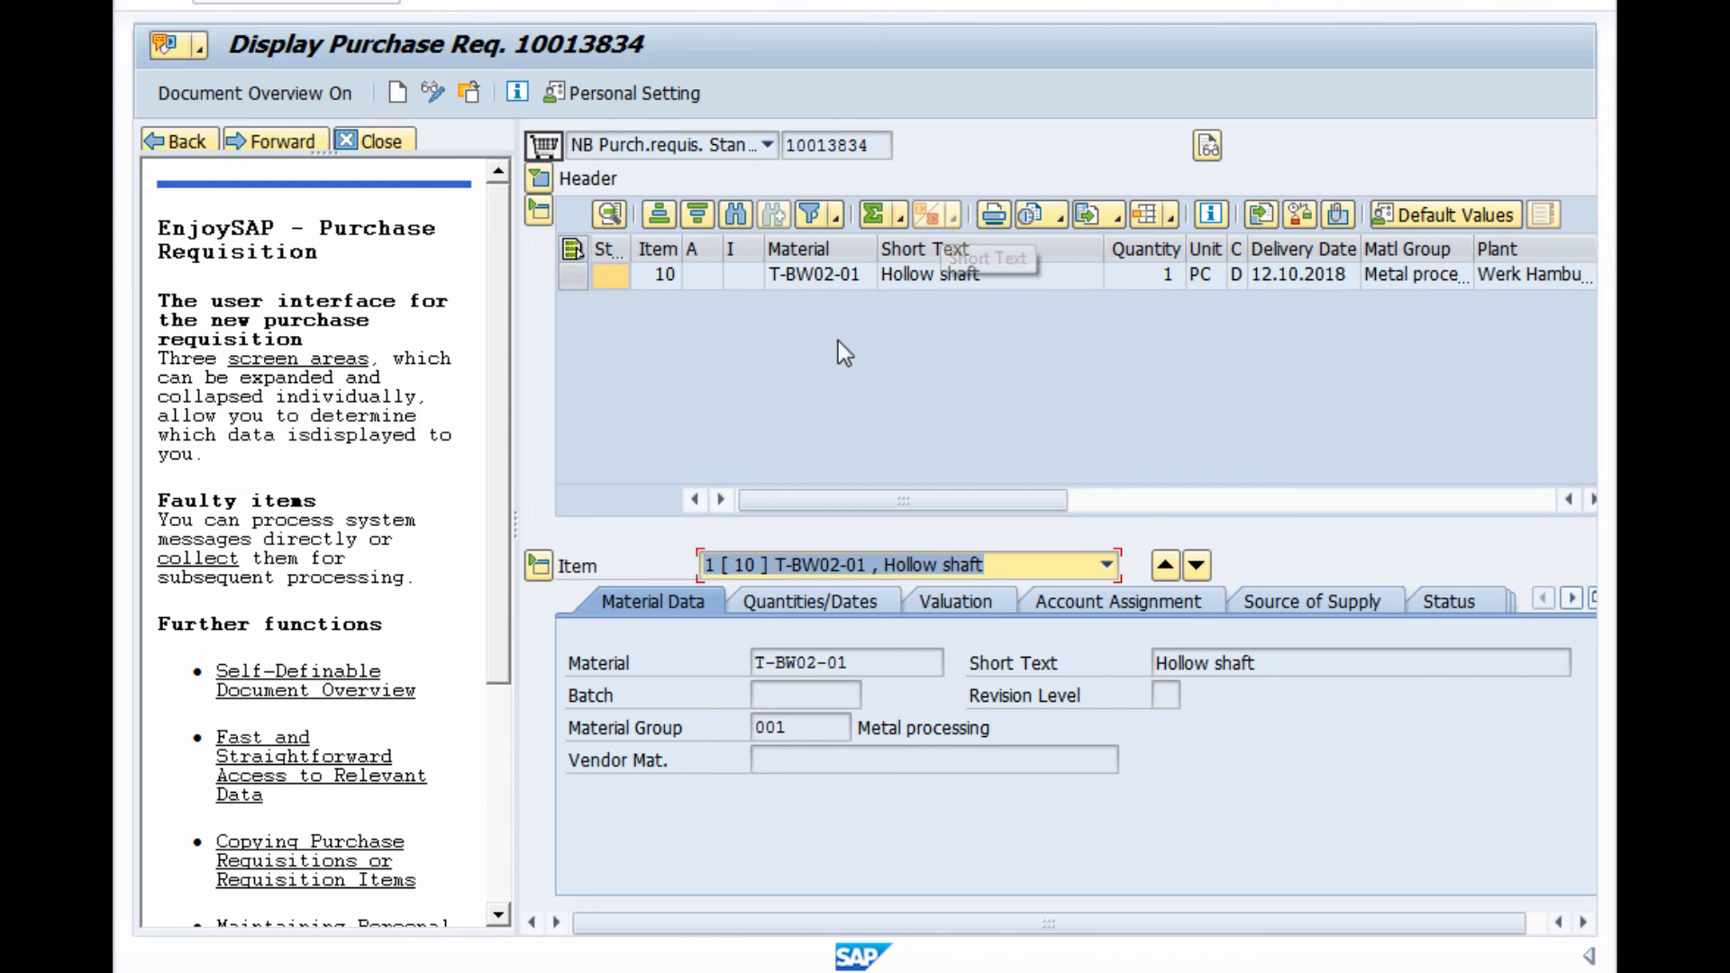
Step: Look up the transaction code for creating a purchase requisition in the Word notes, highlight it, and return to SAP
click(282, 2)
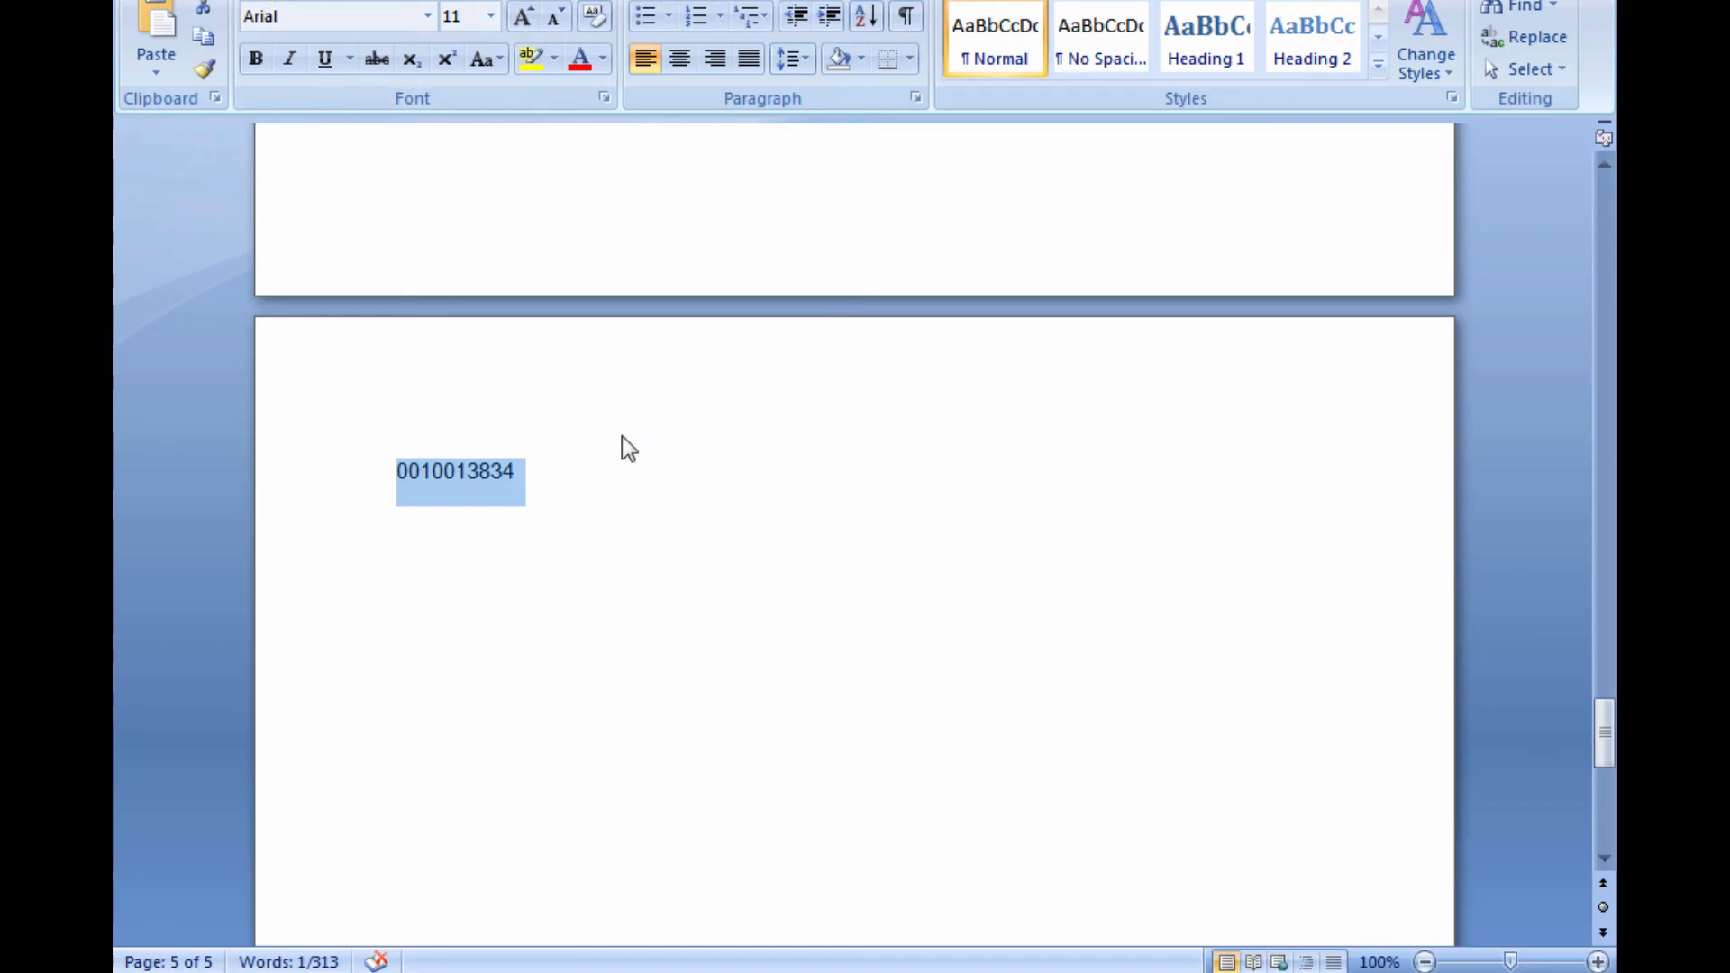
scroll(475, 417, down, 4)
scroll(557, 405, up, 5)
scroll(528, 505, up, 8)
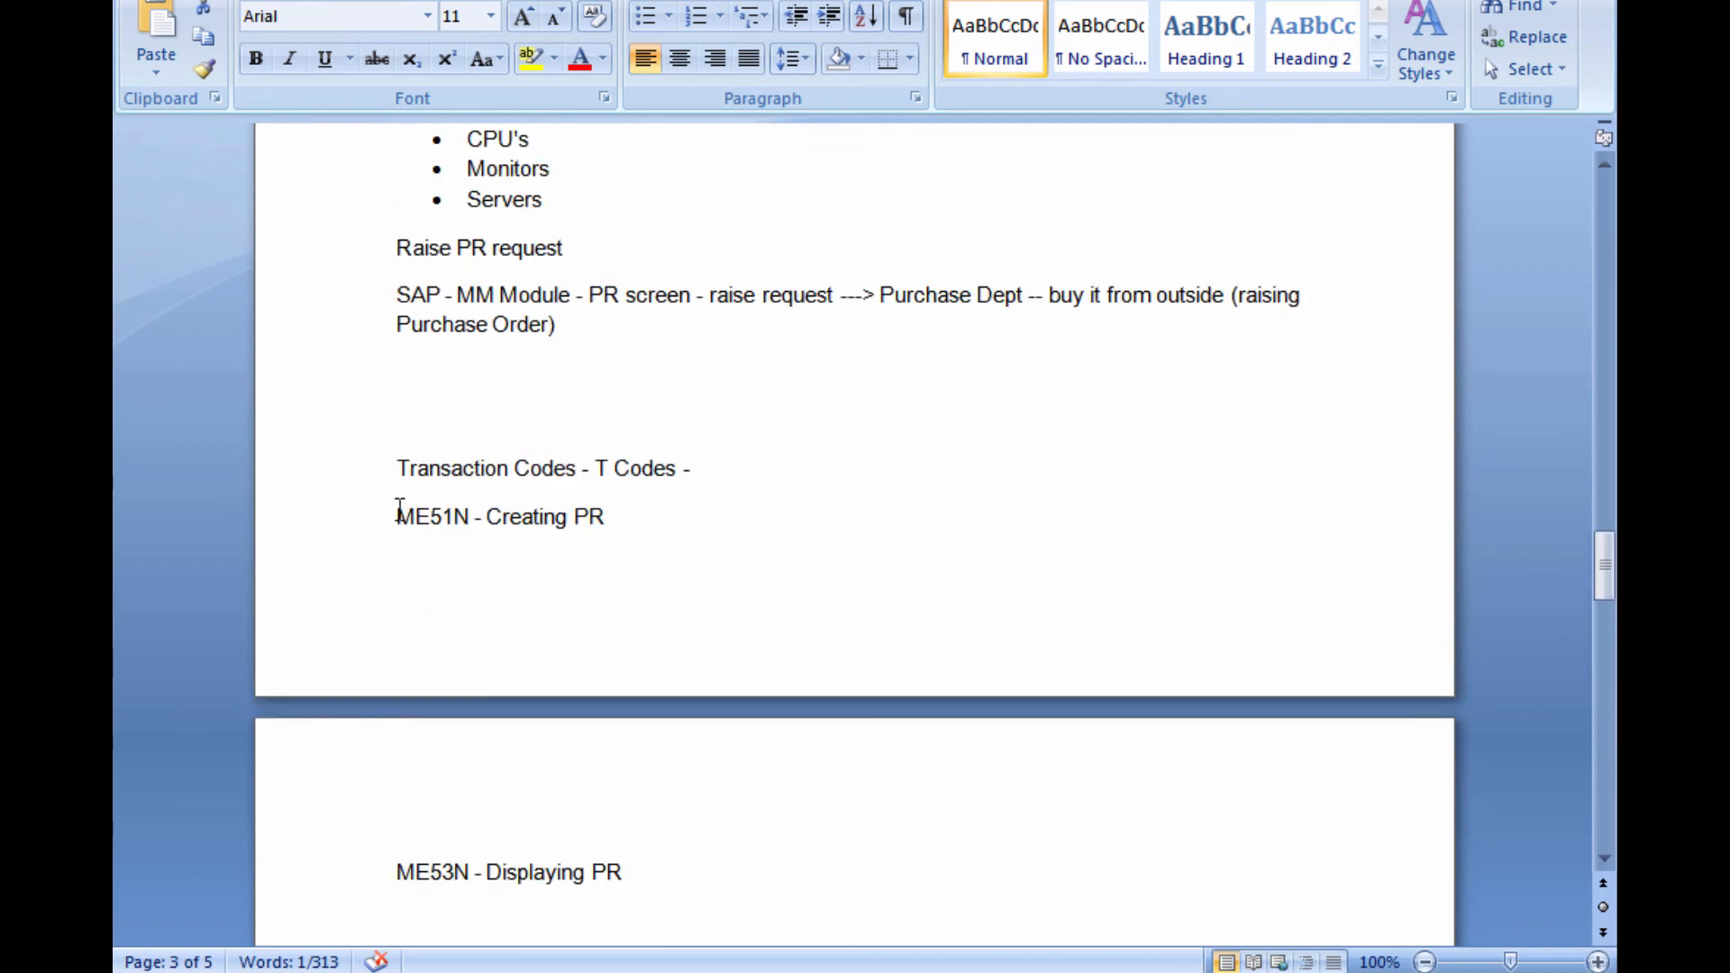
drag(397, 516, 470, 516)
key(alt+Tab)
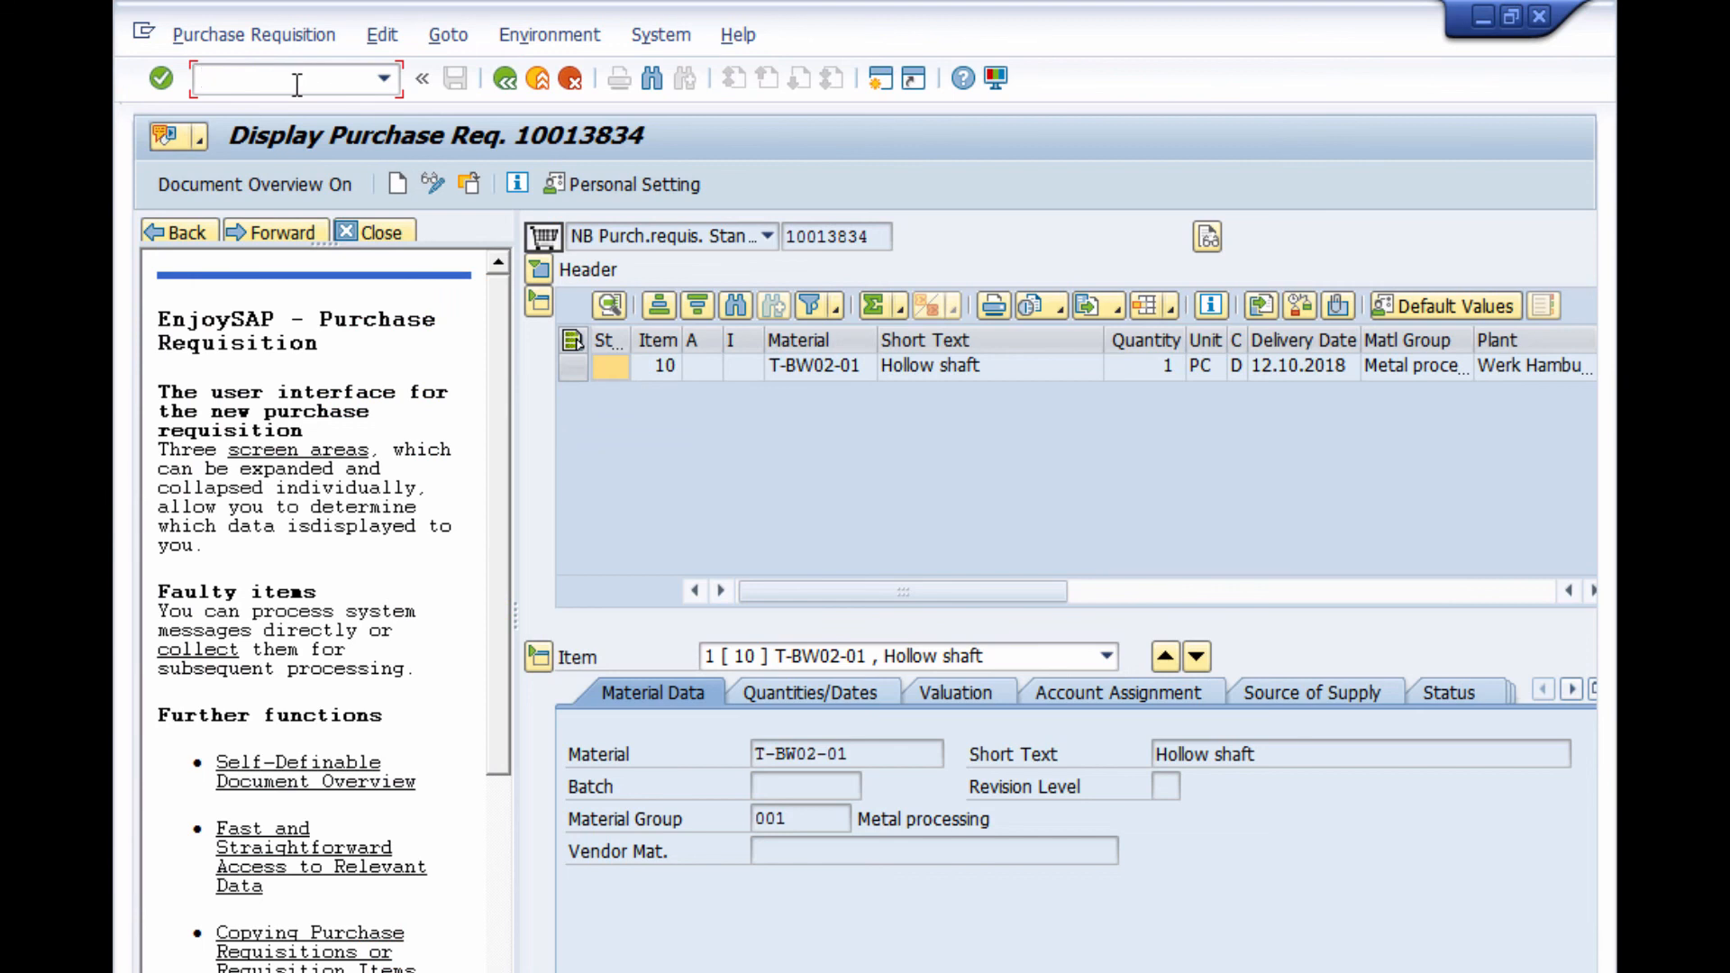
Step: Try to start ME51N directly from the Display Purchase Requisition screen, without a command prefix
text(me51n)
key(Return)
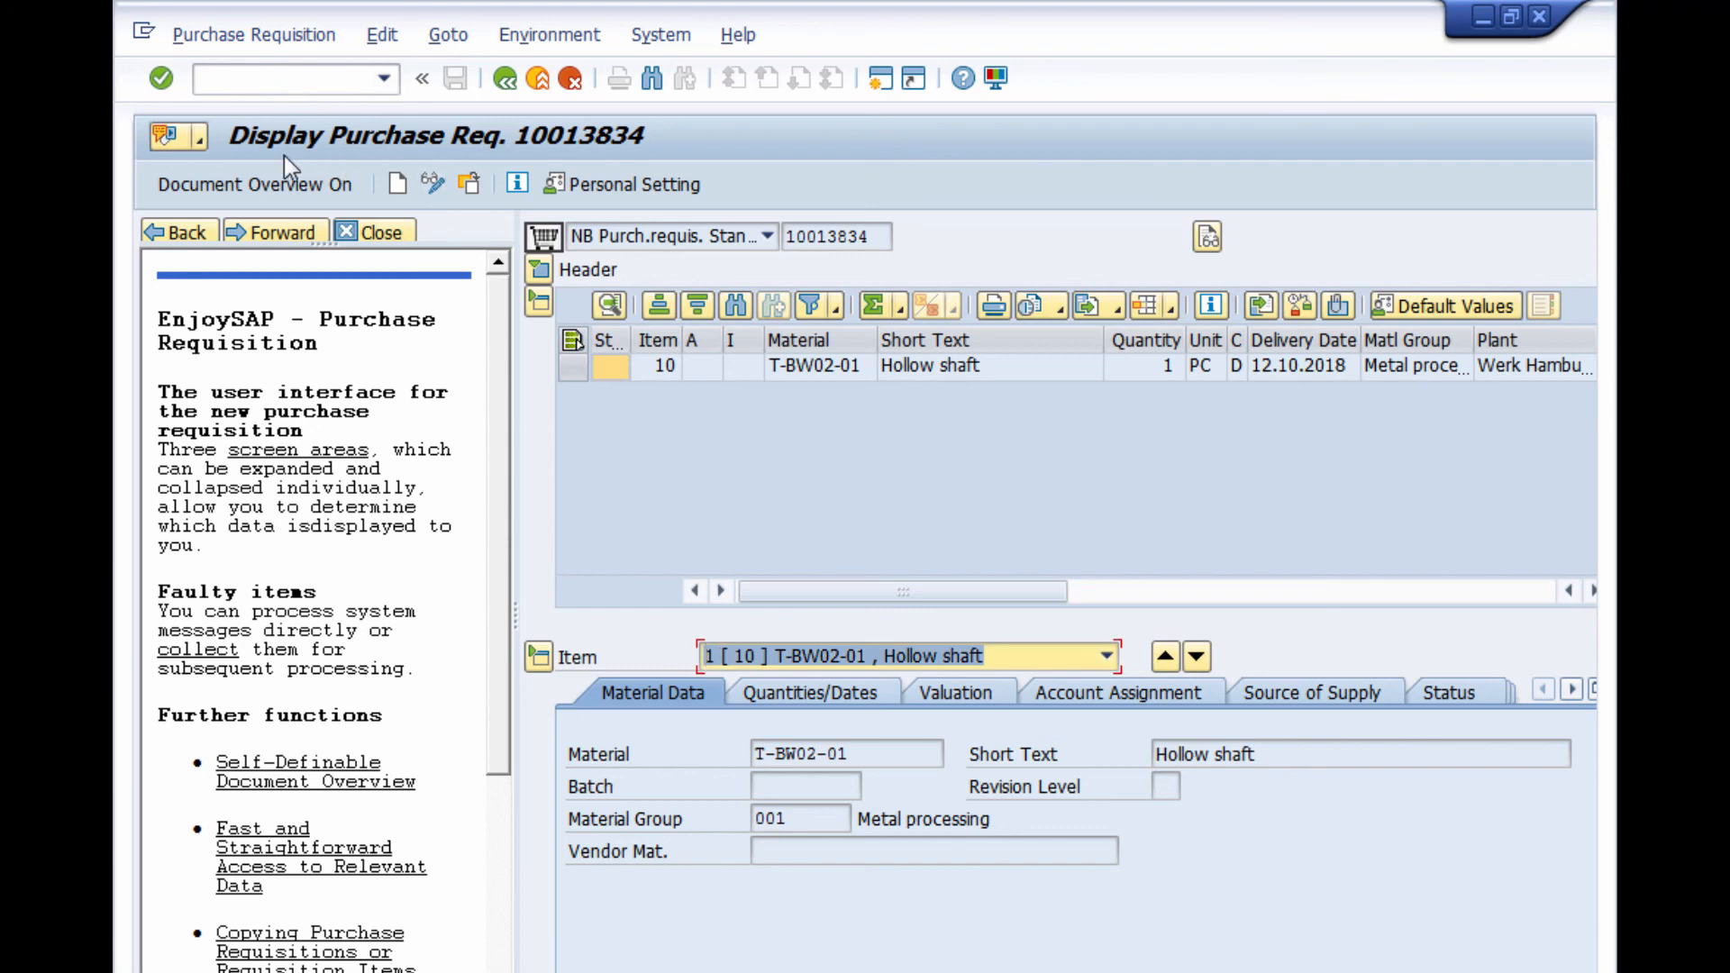
click(275, 77)
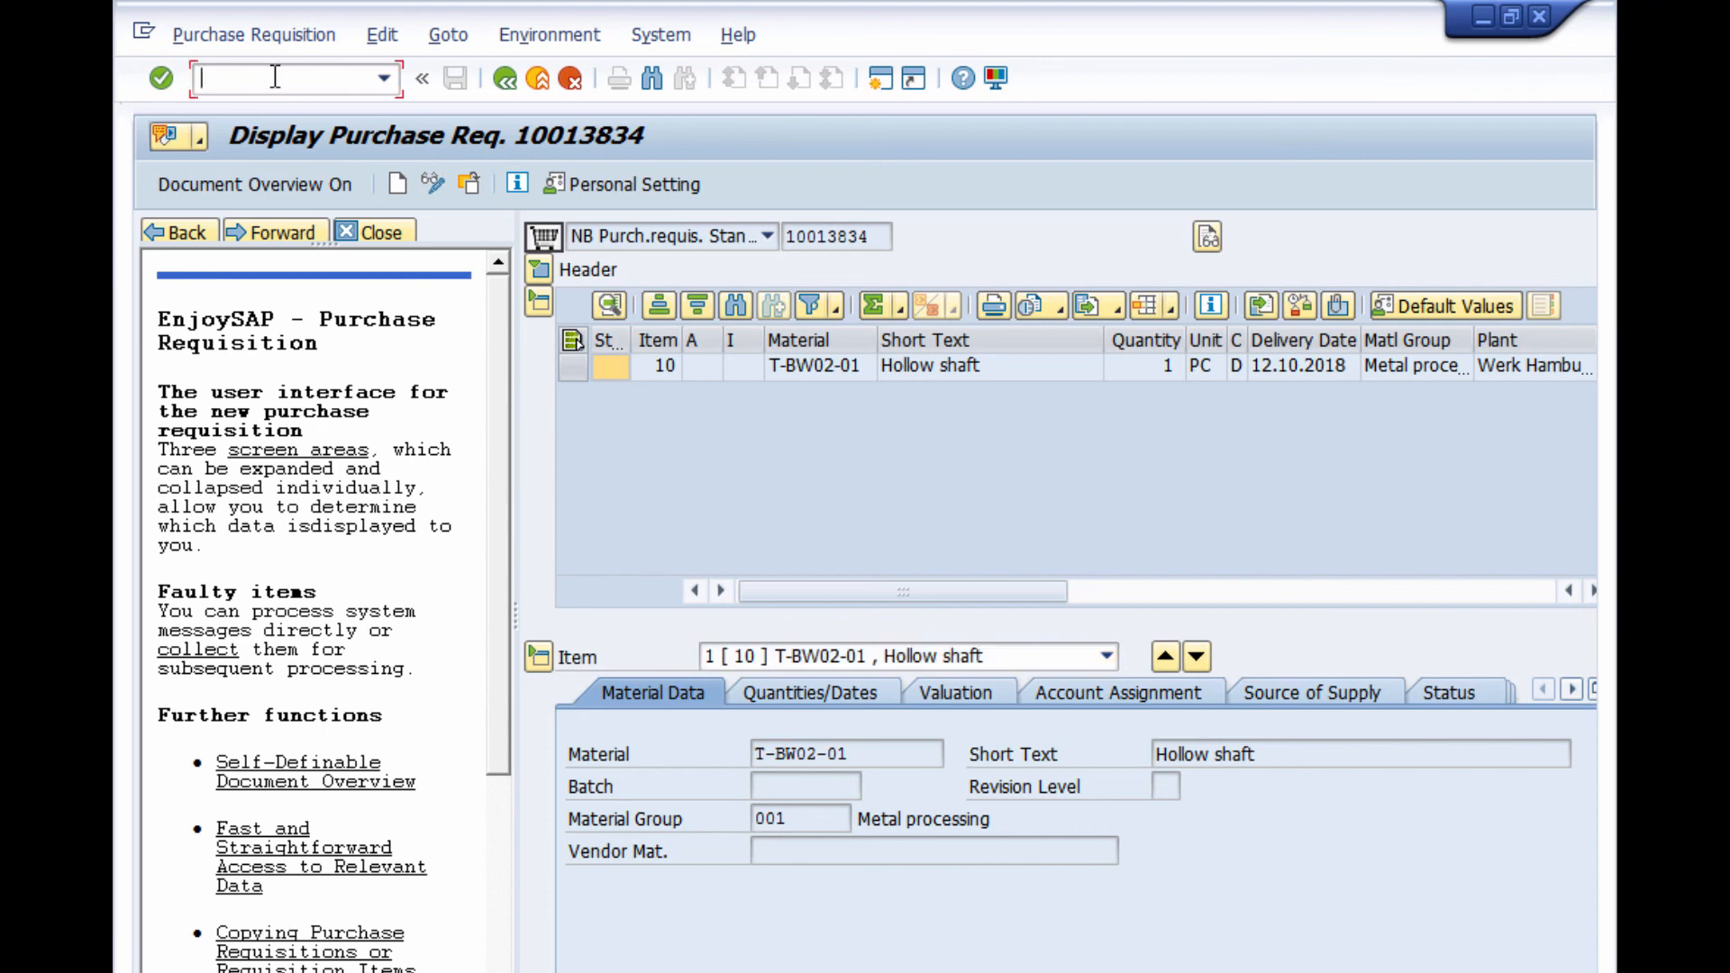
text(me51n)
key(Return)
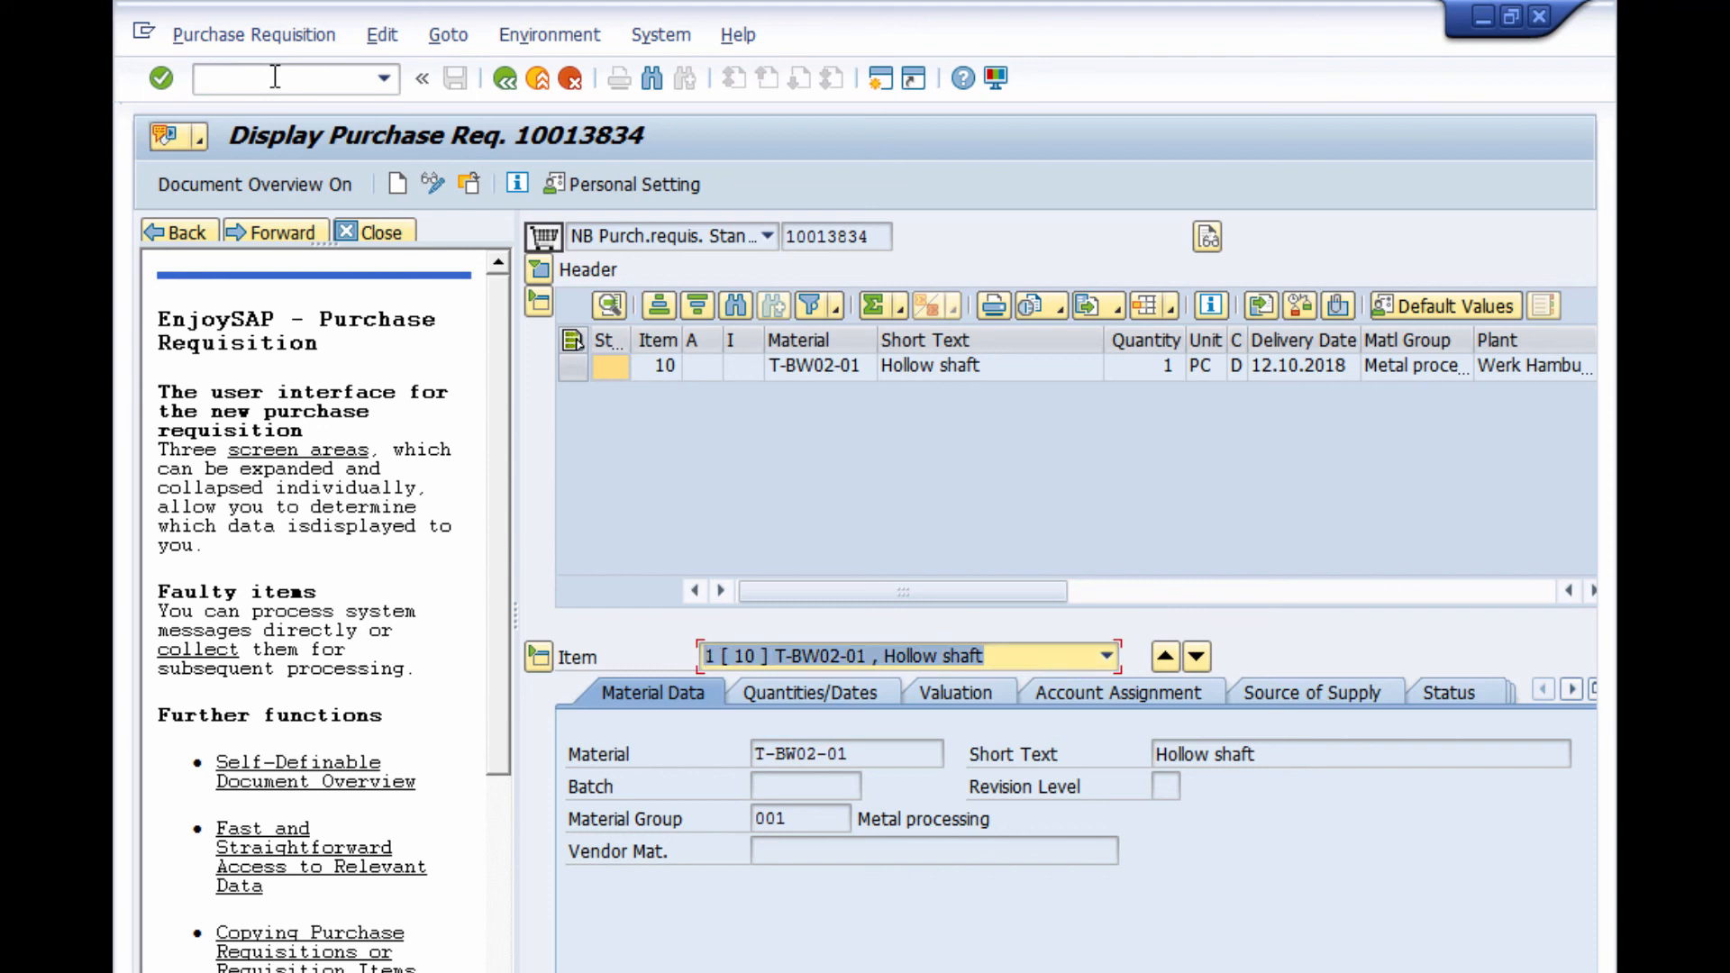
key(Return)
Step: Leave the requisition display with /n and start transaction ME51N from SAP Easy Access
click(265, 71)
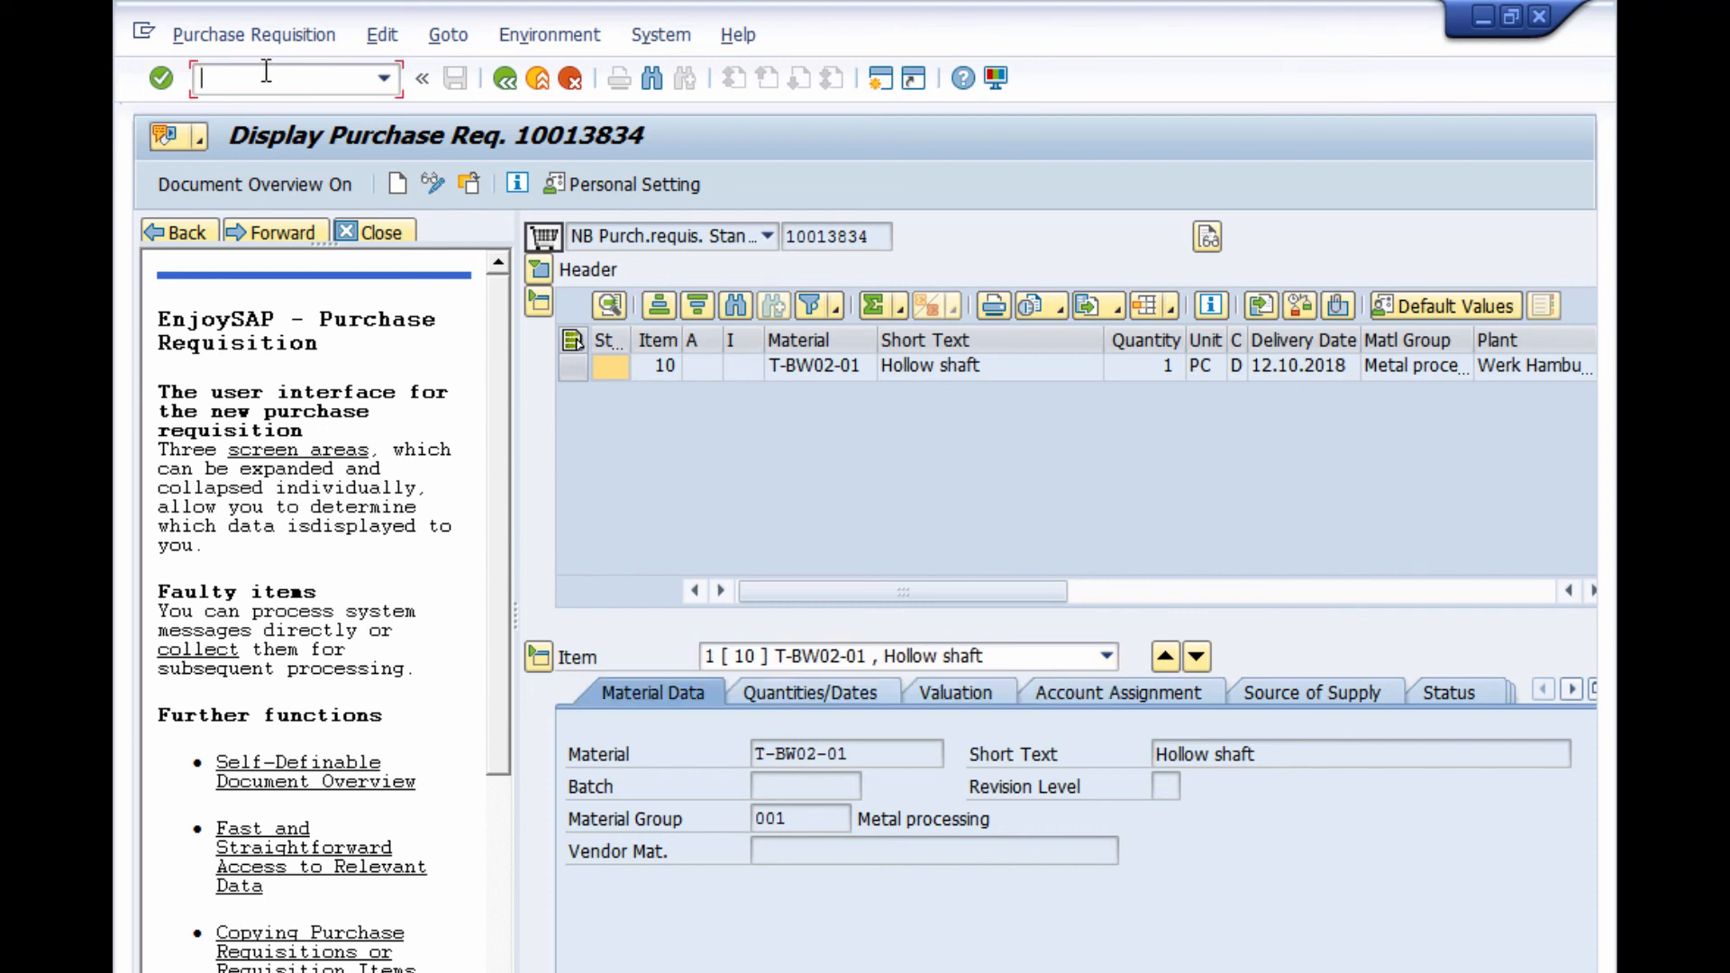
text(/n)
key(Return)
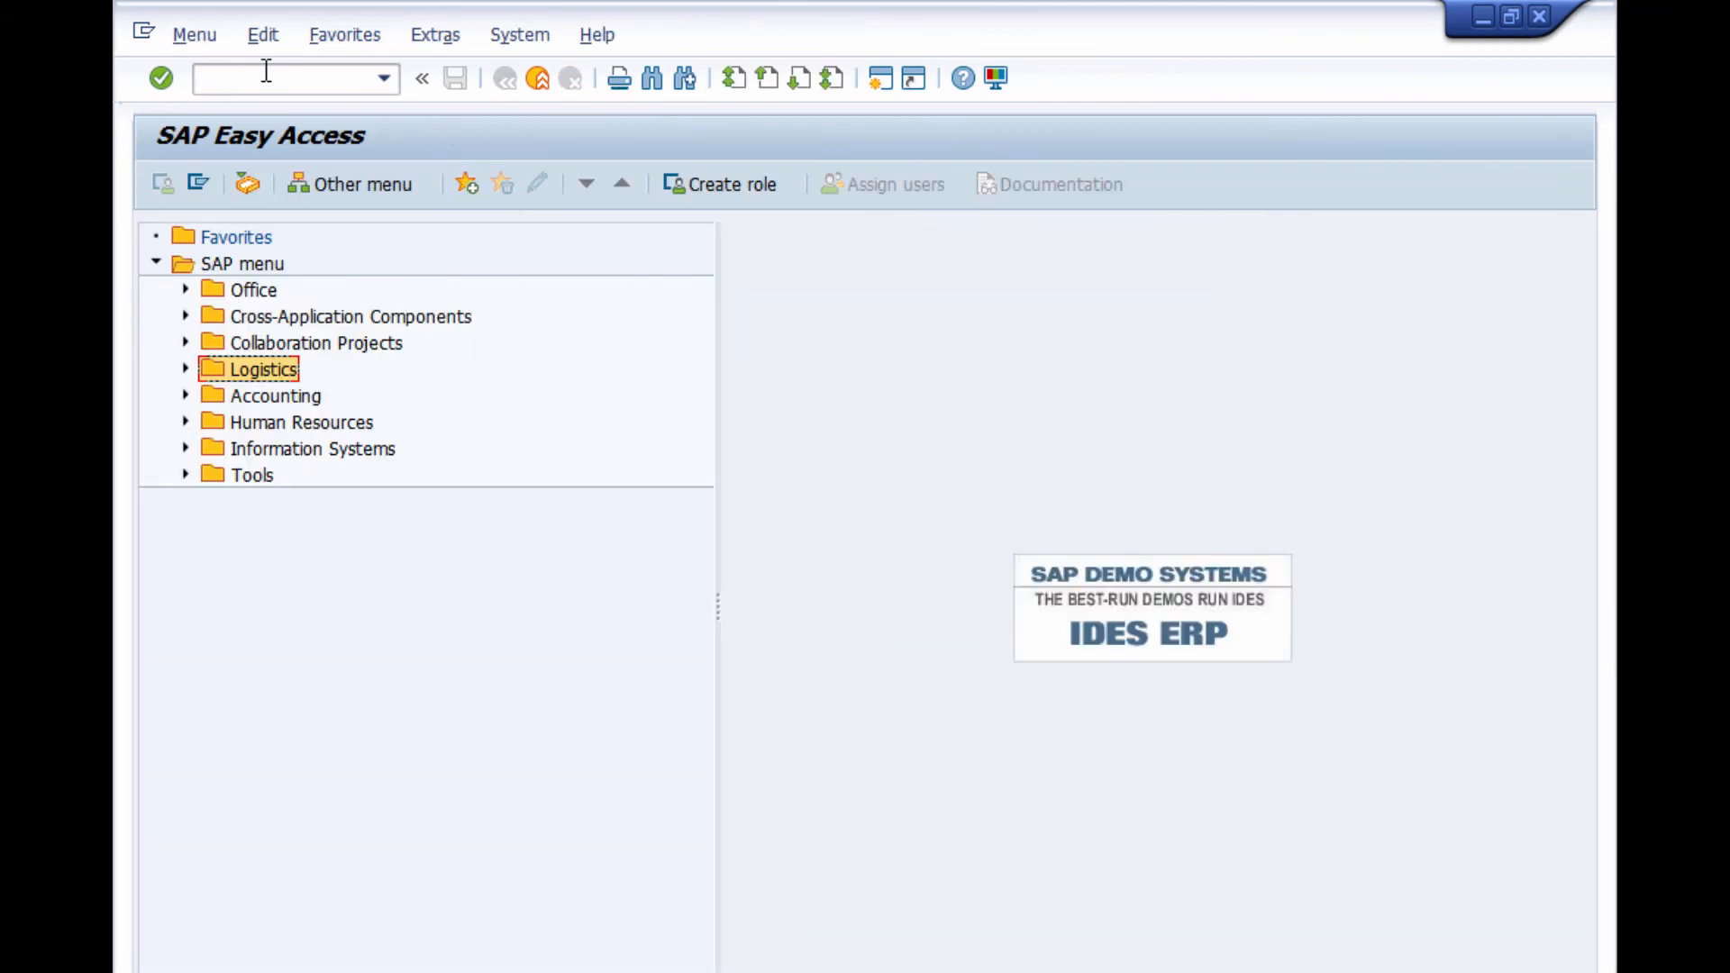
click(282, 73)
text(me51n)
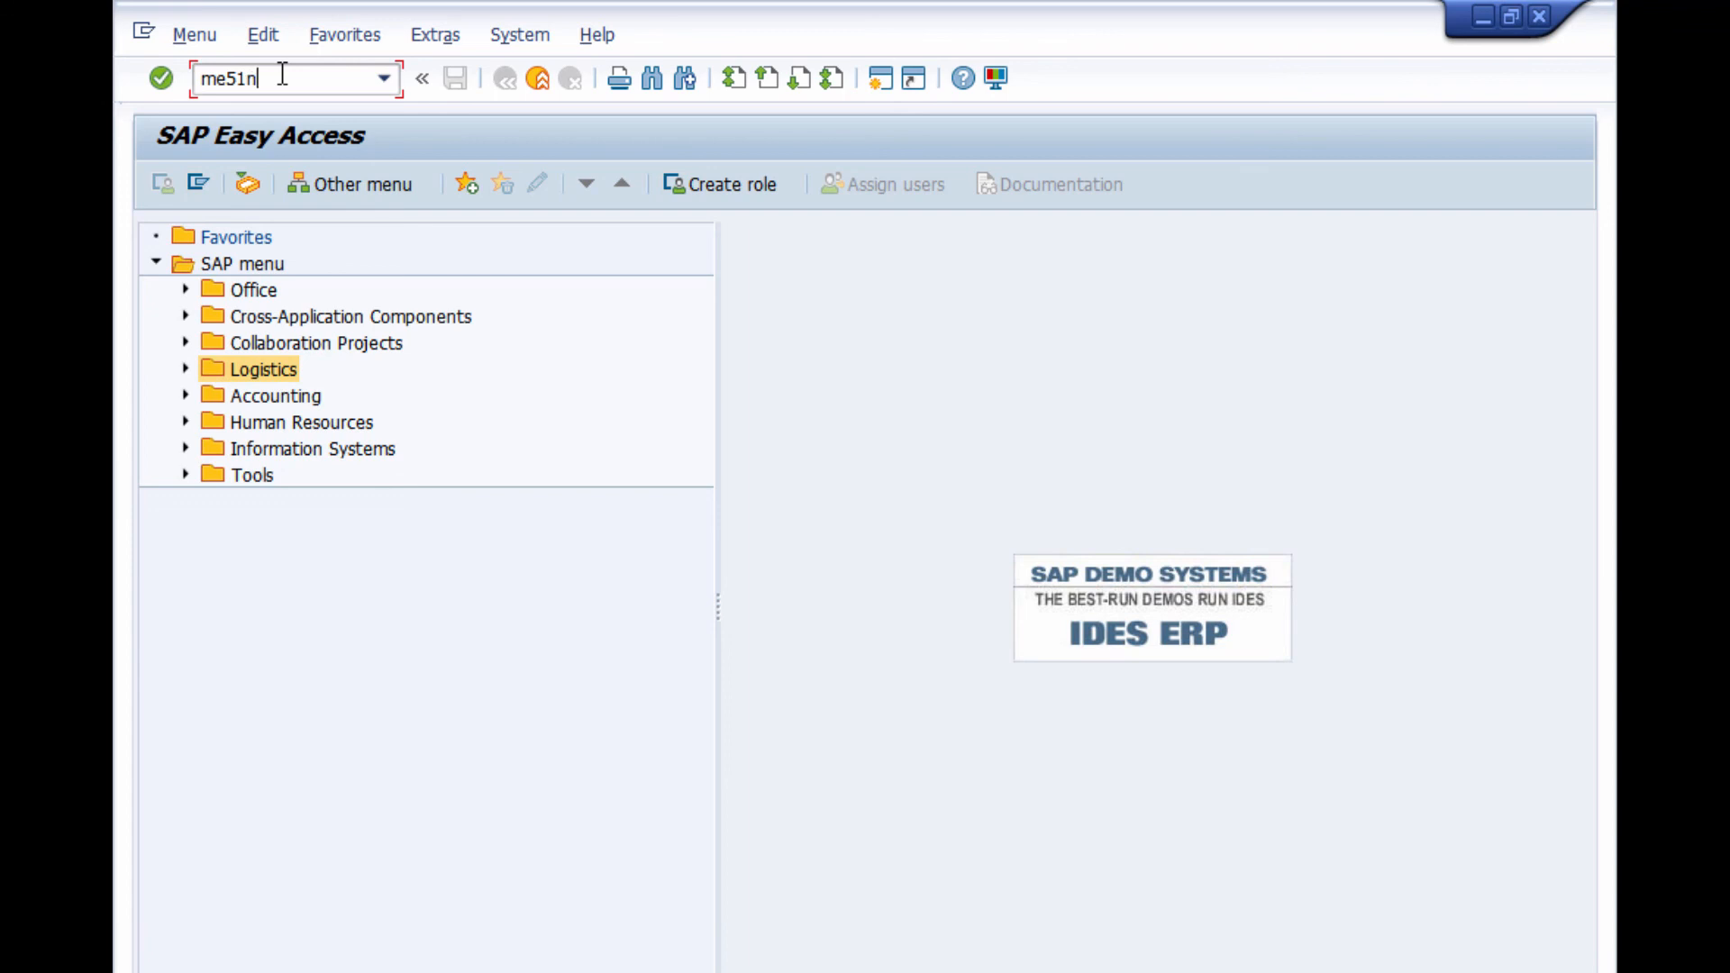
key(Return)
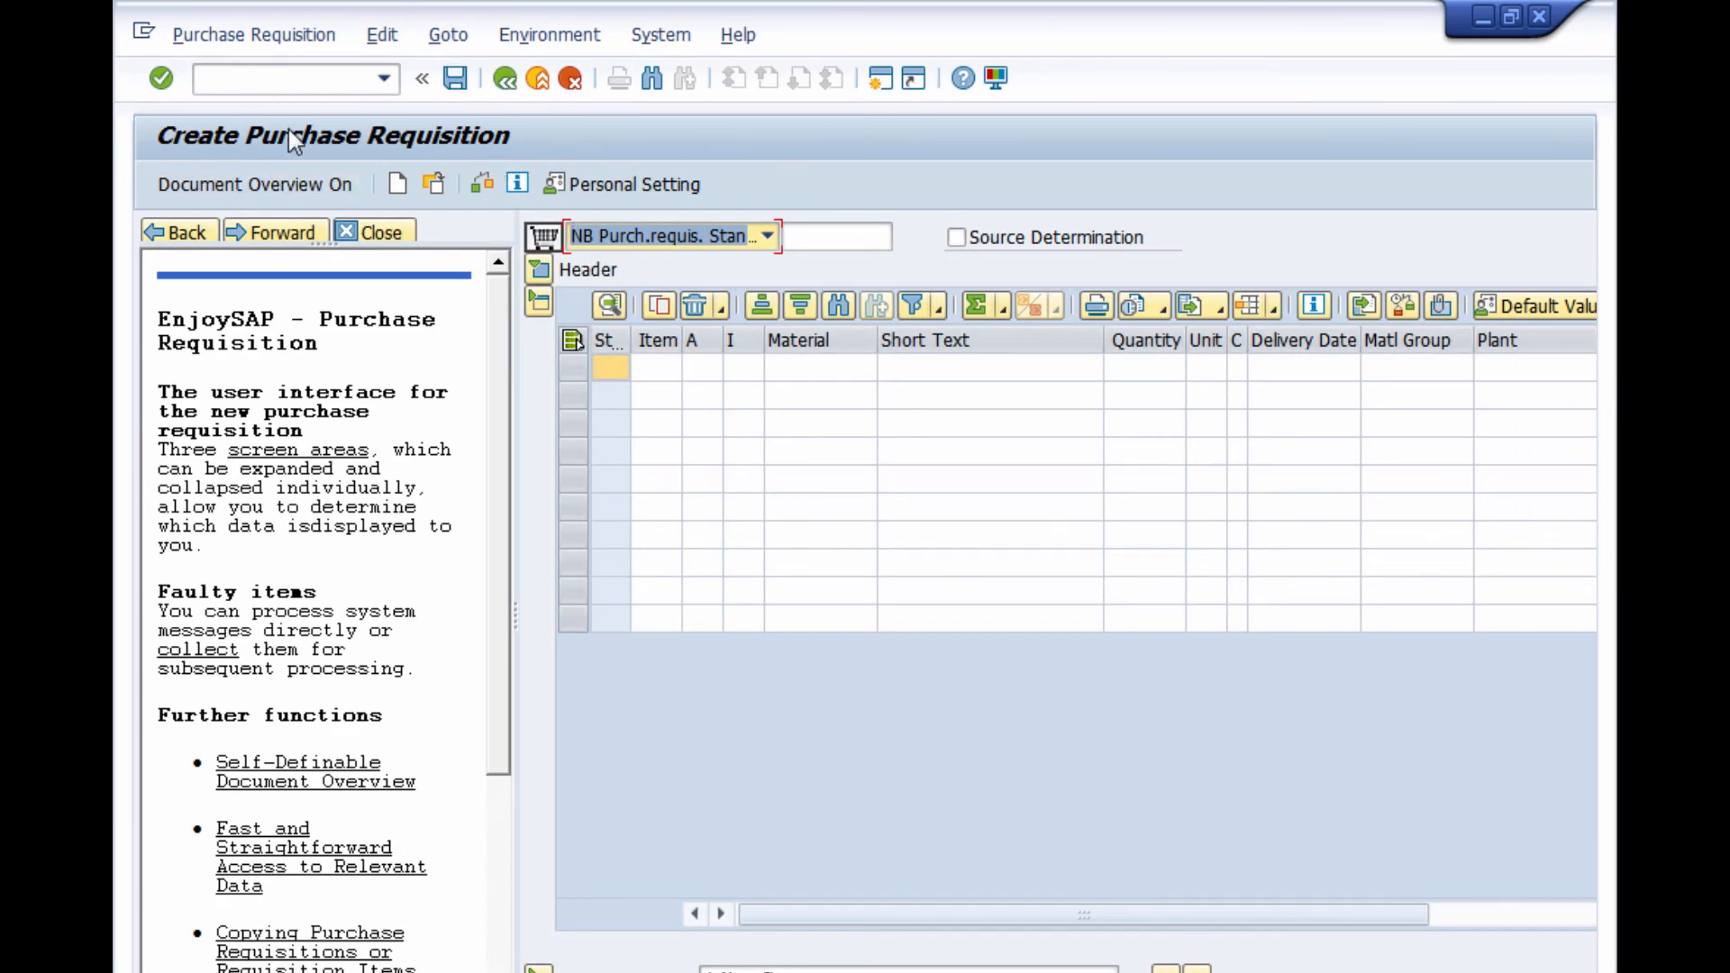
Step: Open a second SAP session, switch between the open SAP windows, and return to the new session's Easy Access screen
click(875, 89)
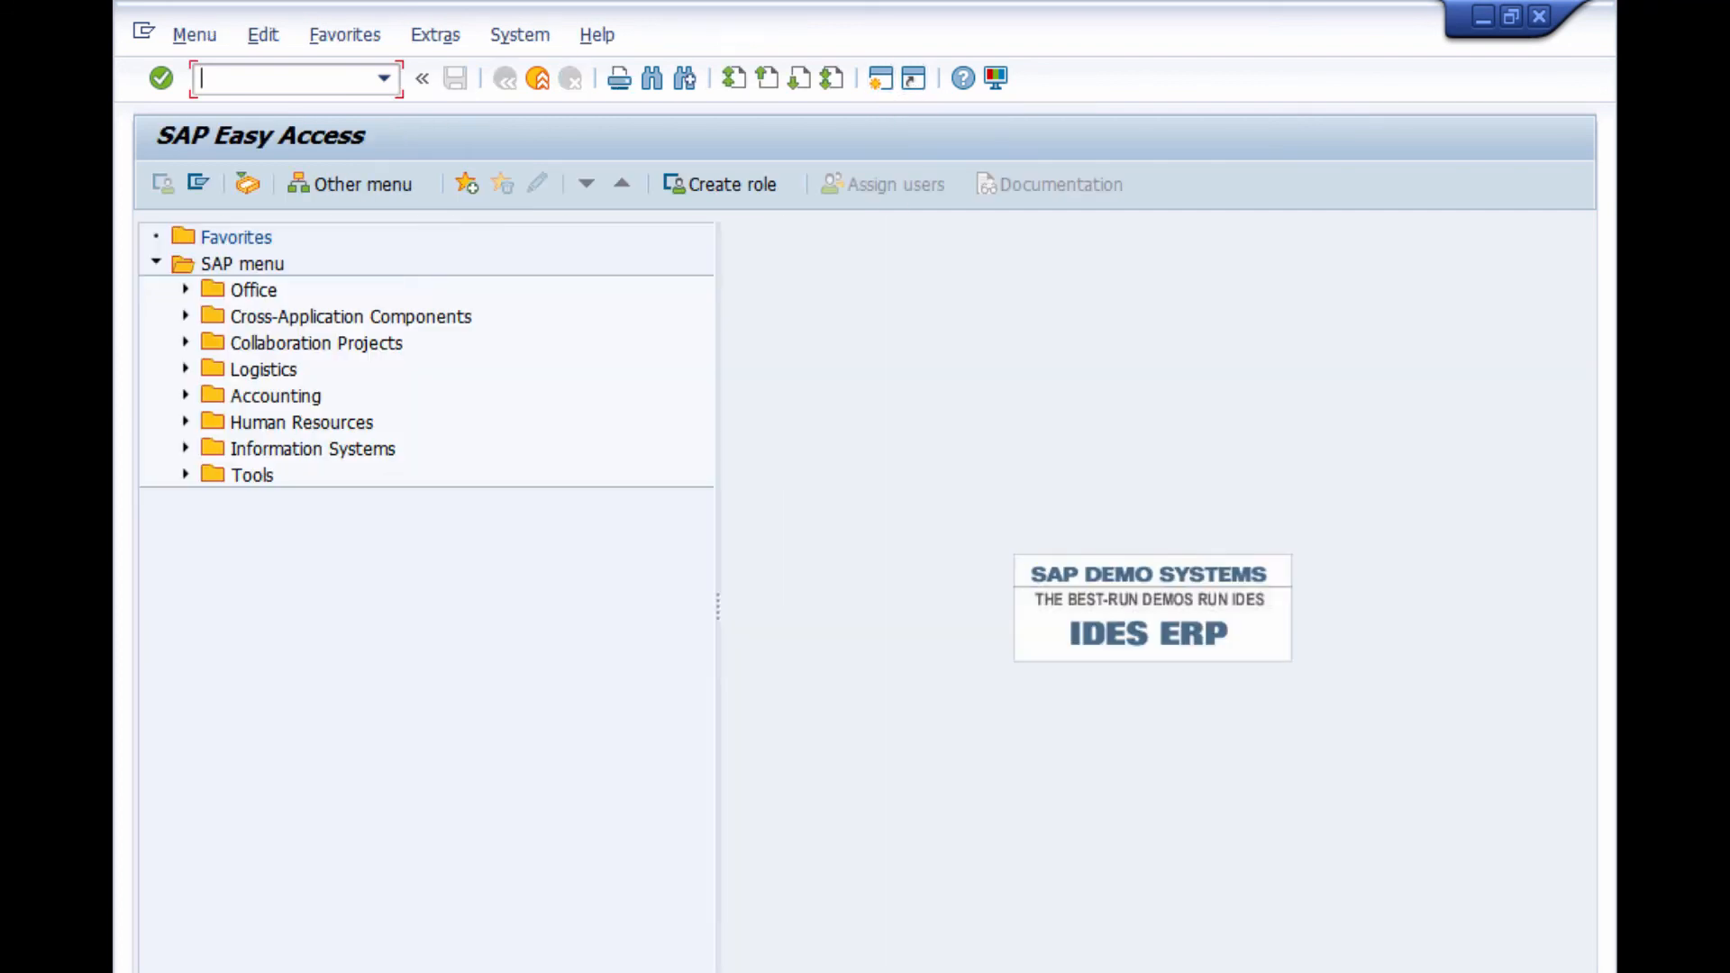
click(970, 972)
click(970, 968)
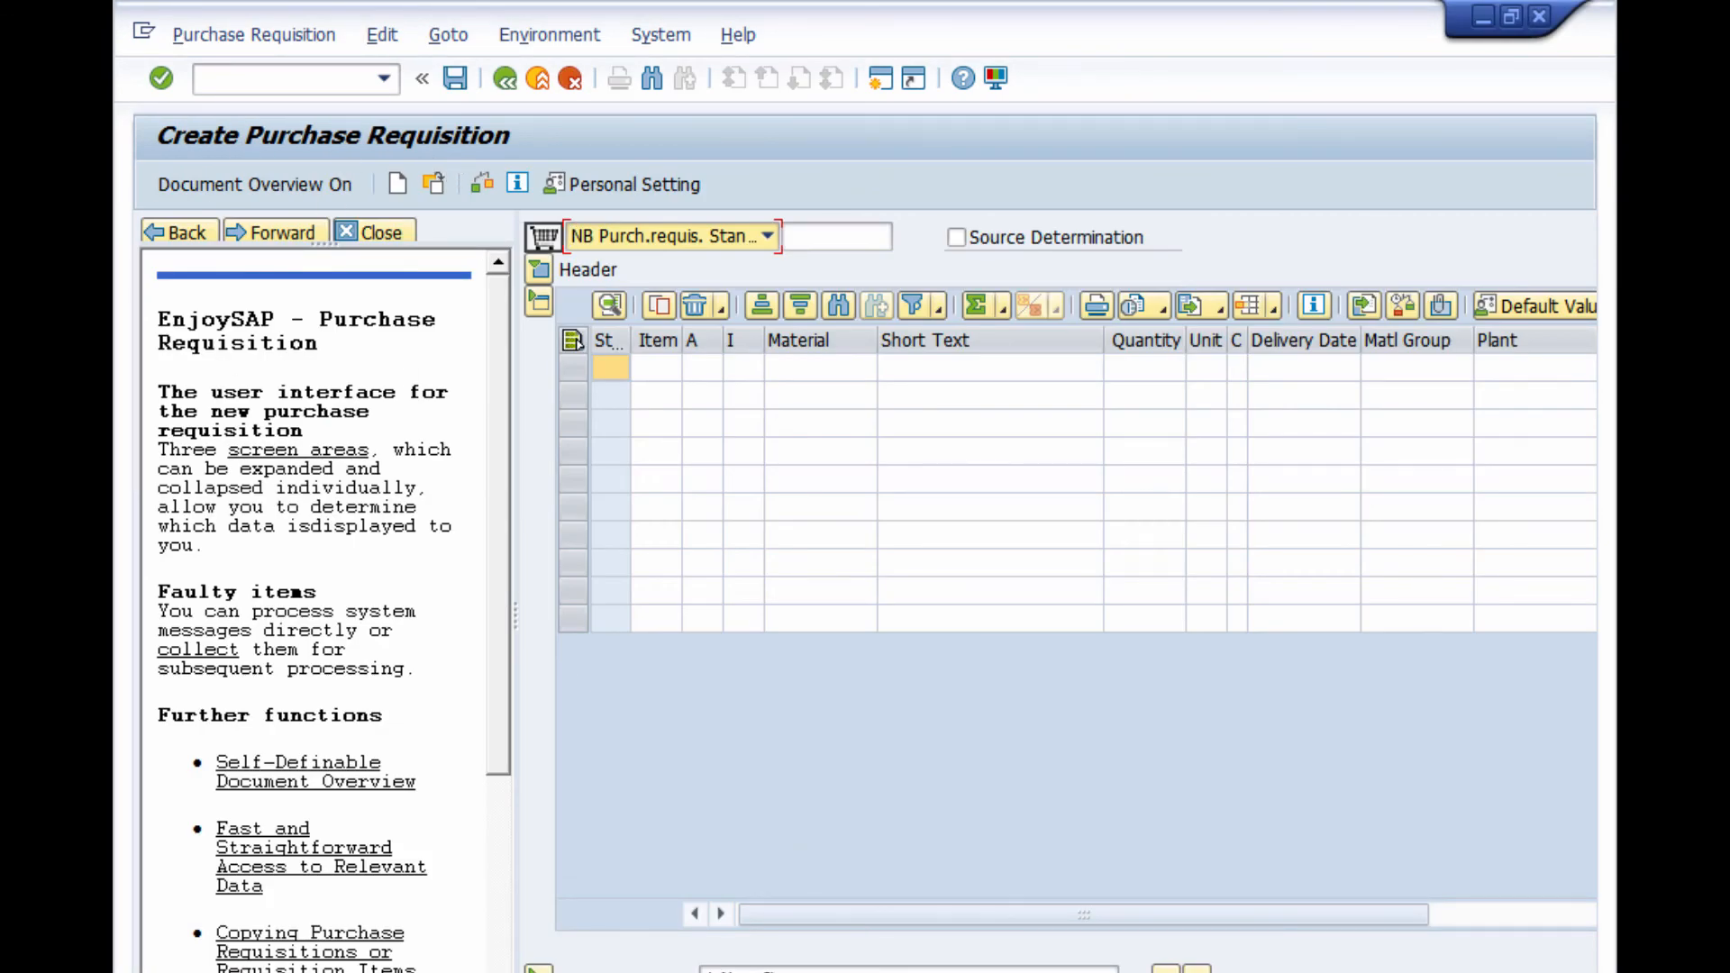
click(970, 972)
click(910, 936)
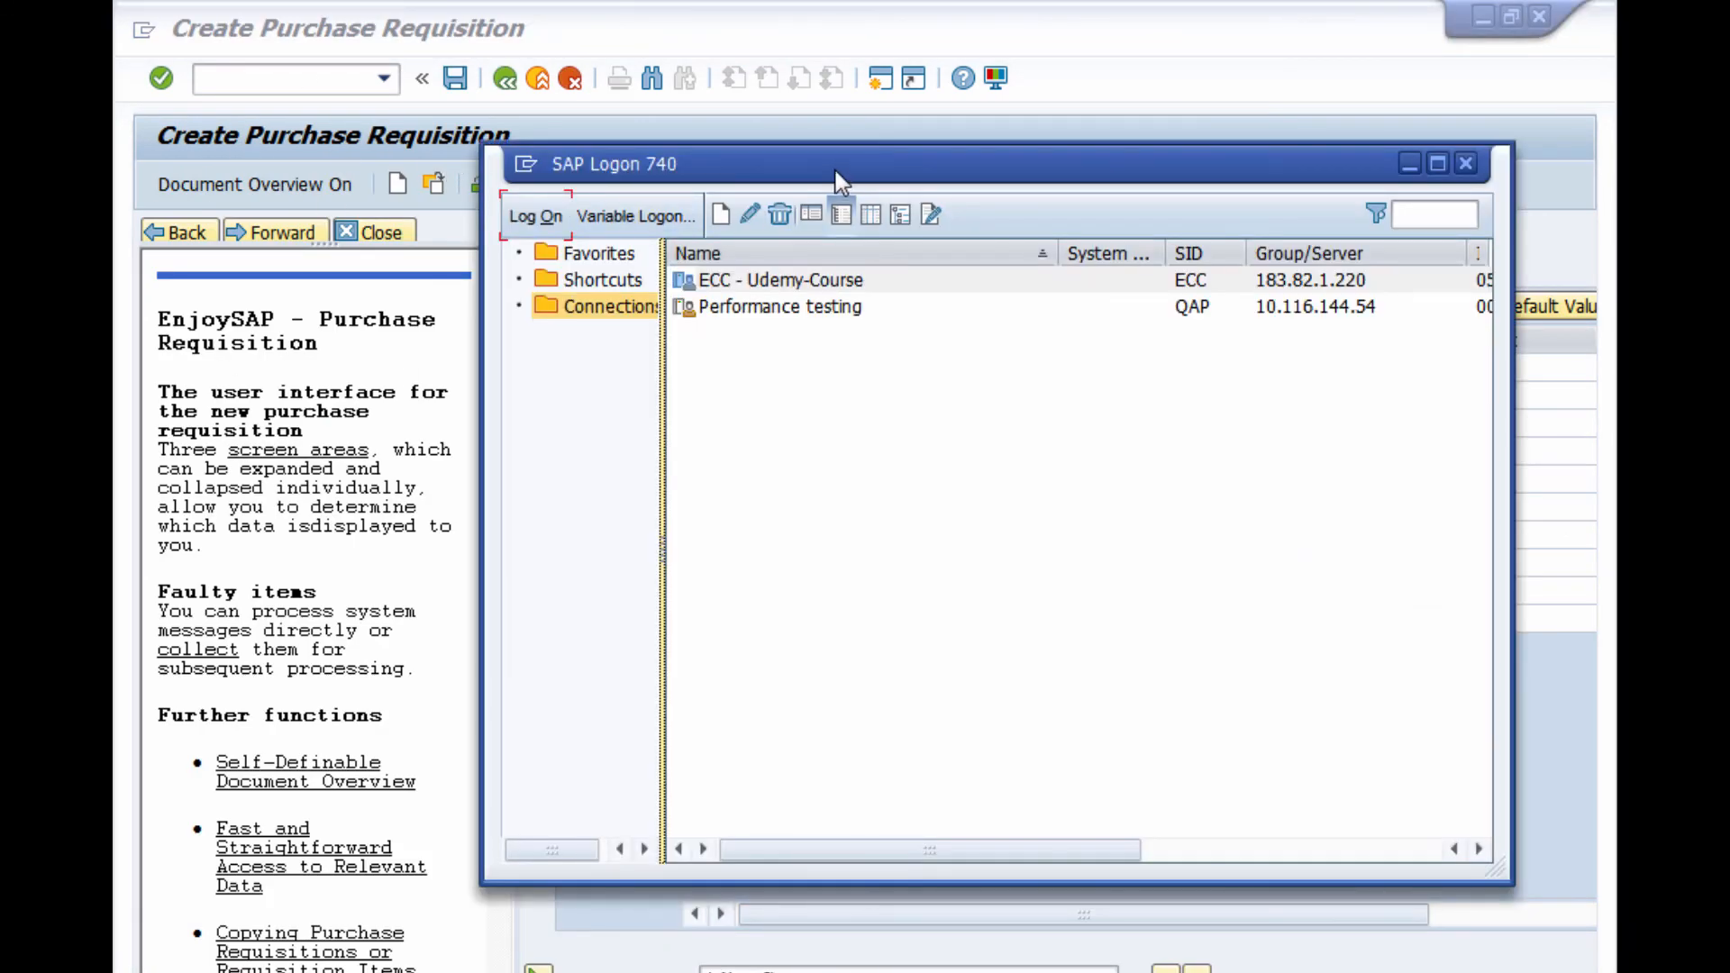
click(978, 972)
click(971, 971)
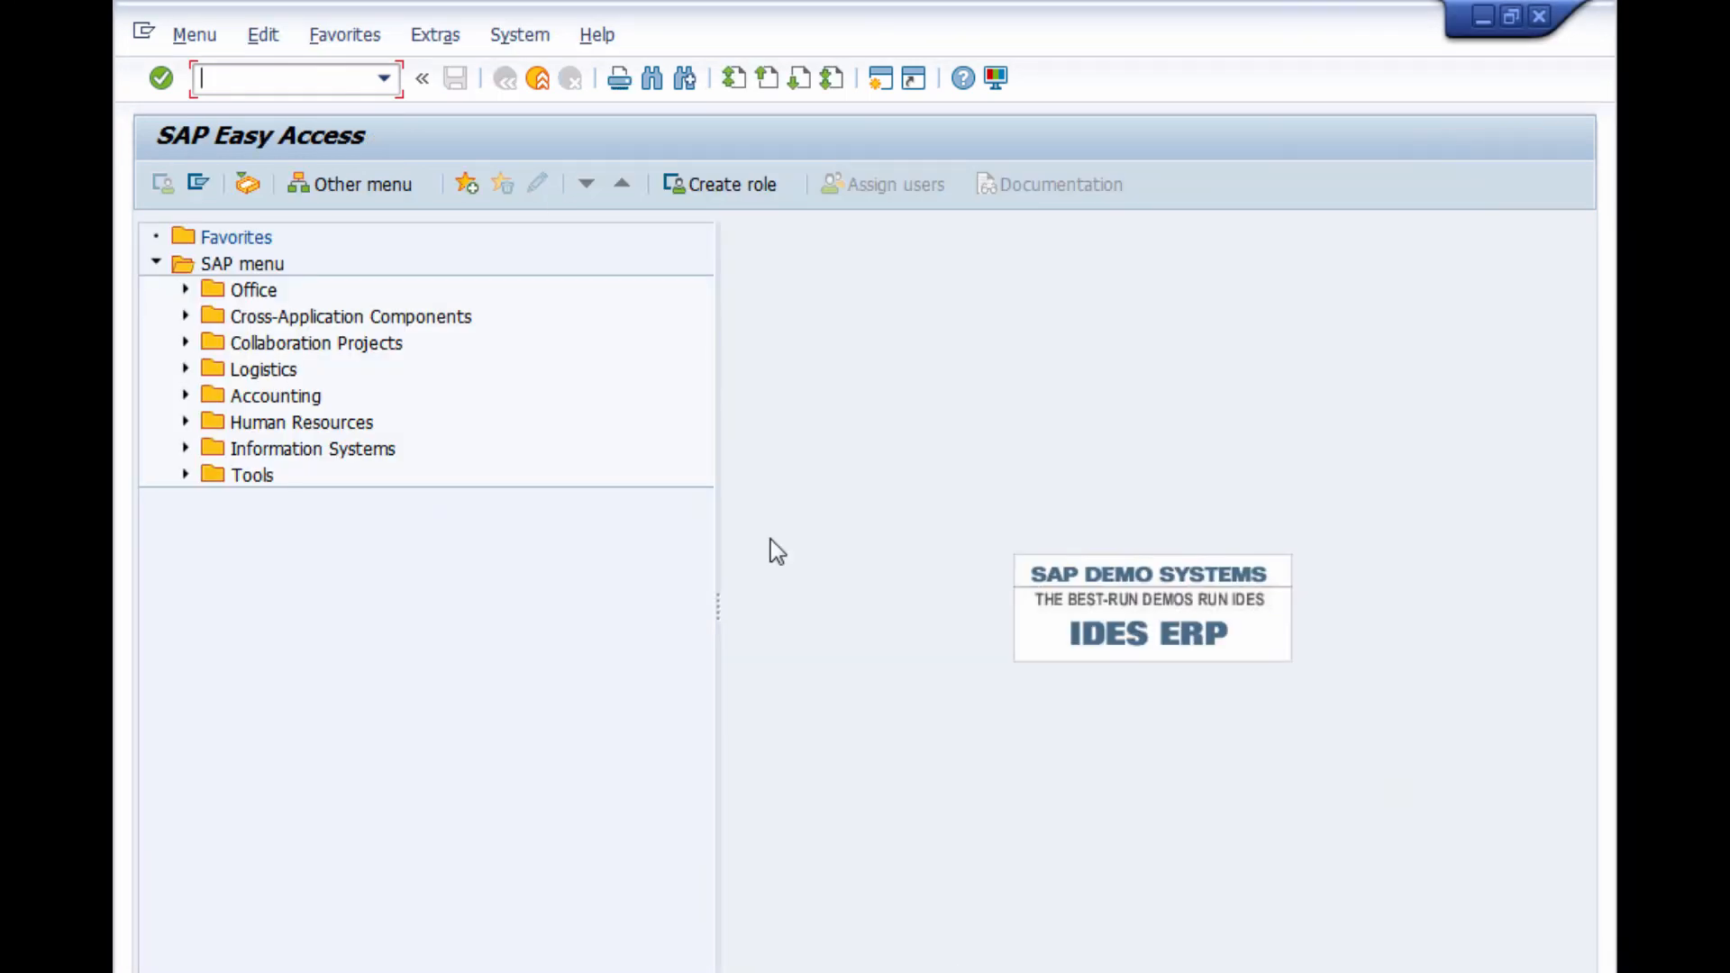
Step: Start the purchase requisition display transaction ME53N in the new session
click(277, 84)
text(me53)
key(Return)
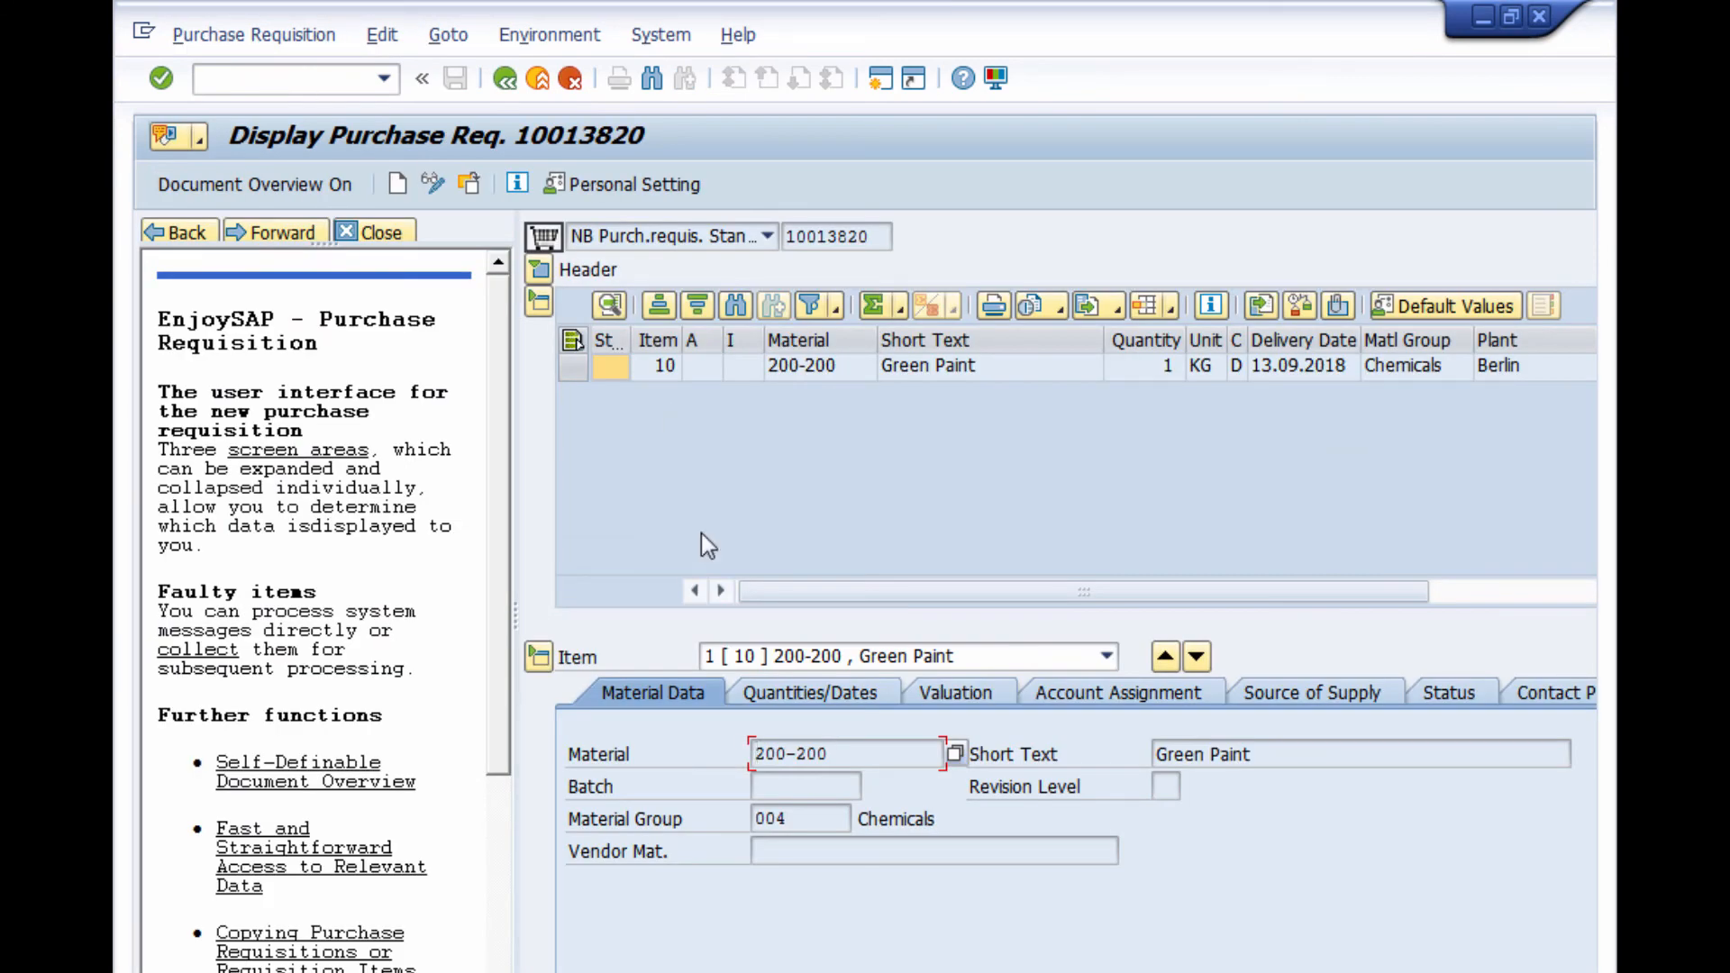
Step: Switch to the Create Purchase Requisition session and back to the requisition display session
click(971, 972)
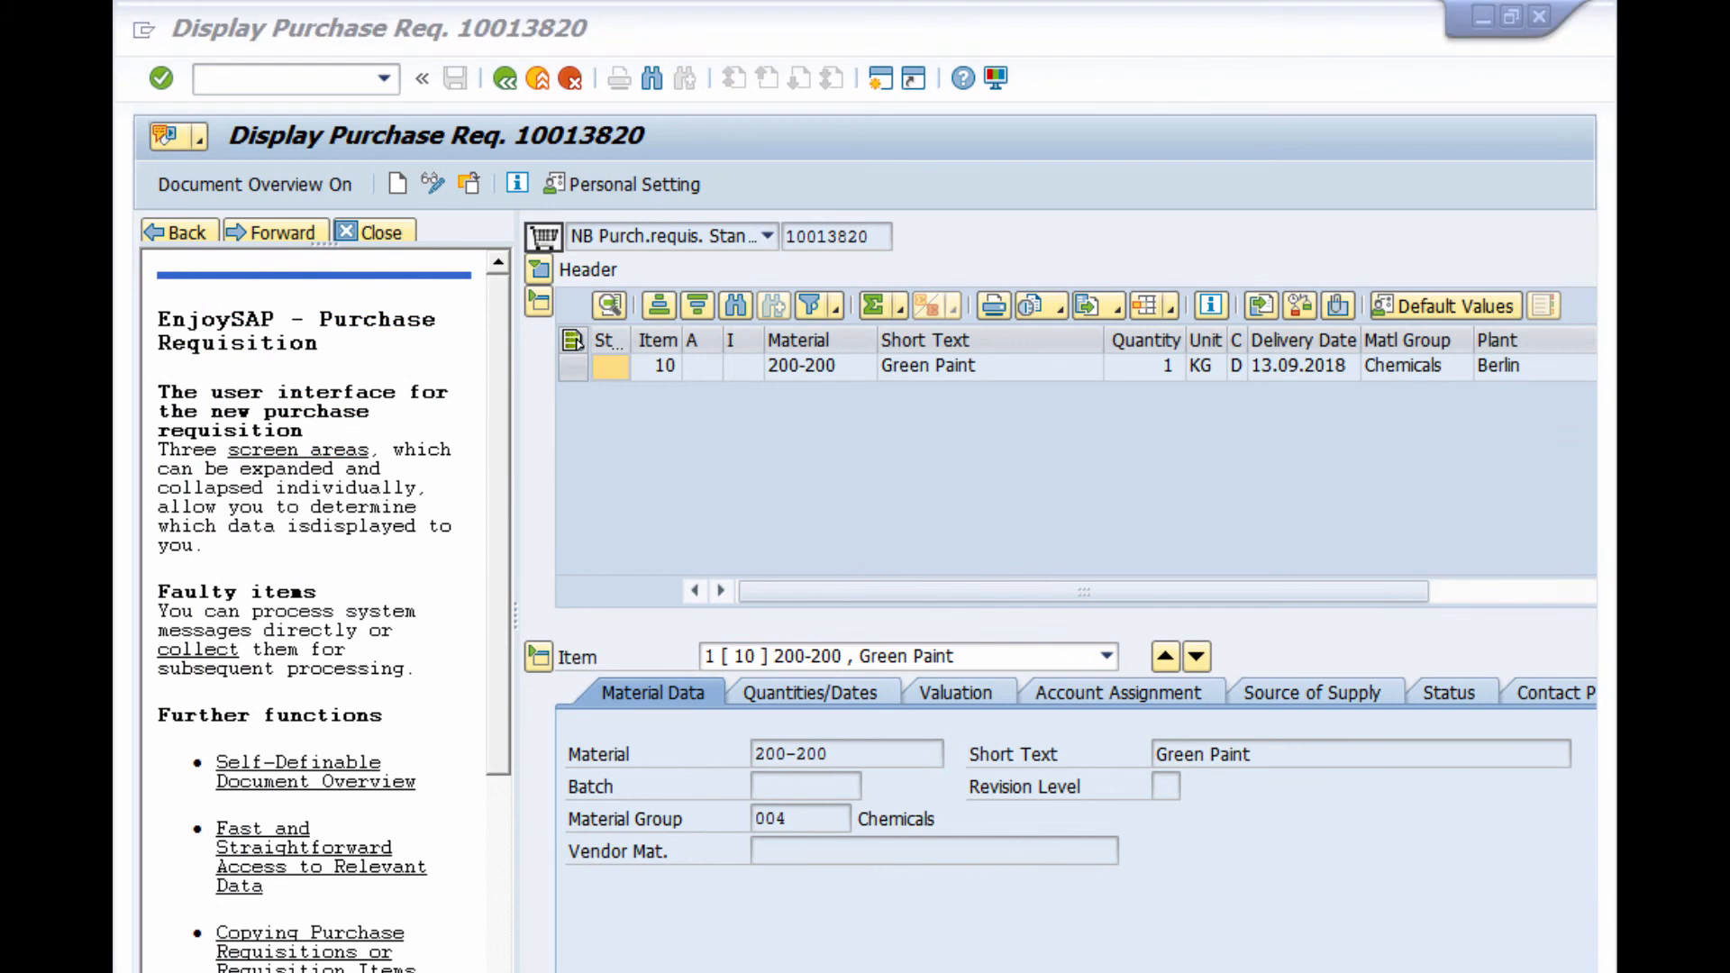
click(971, 966)
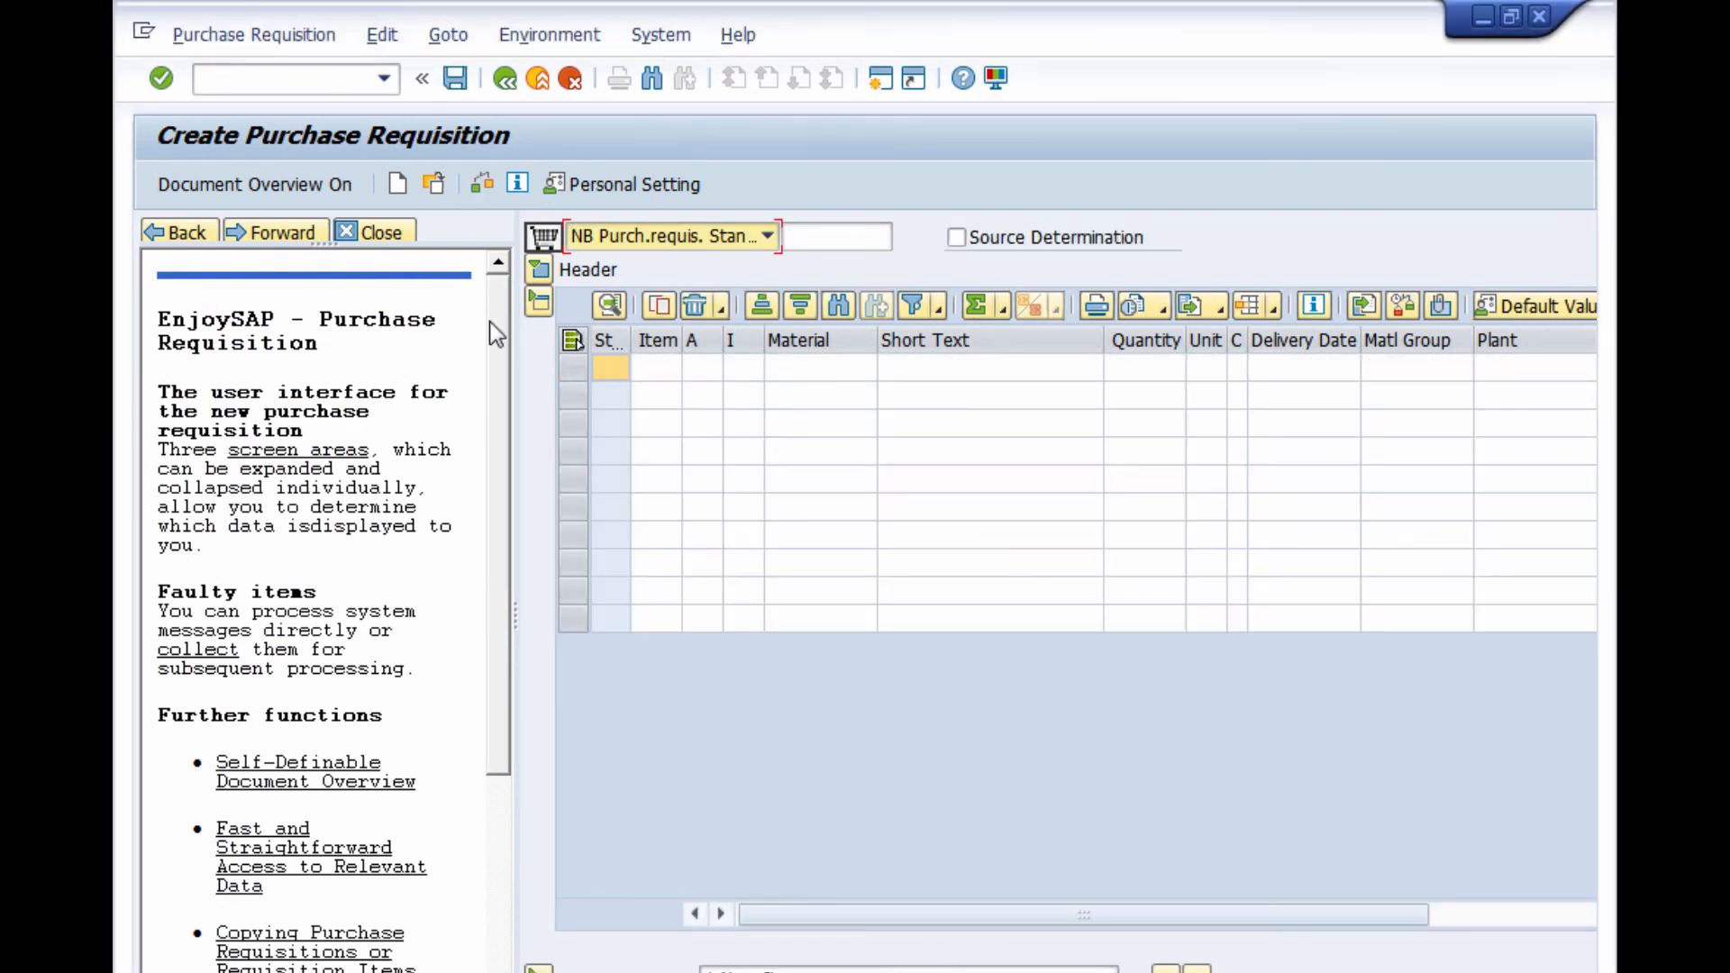
click(972, 972)
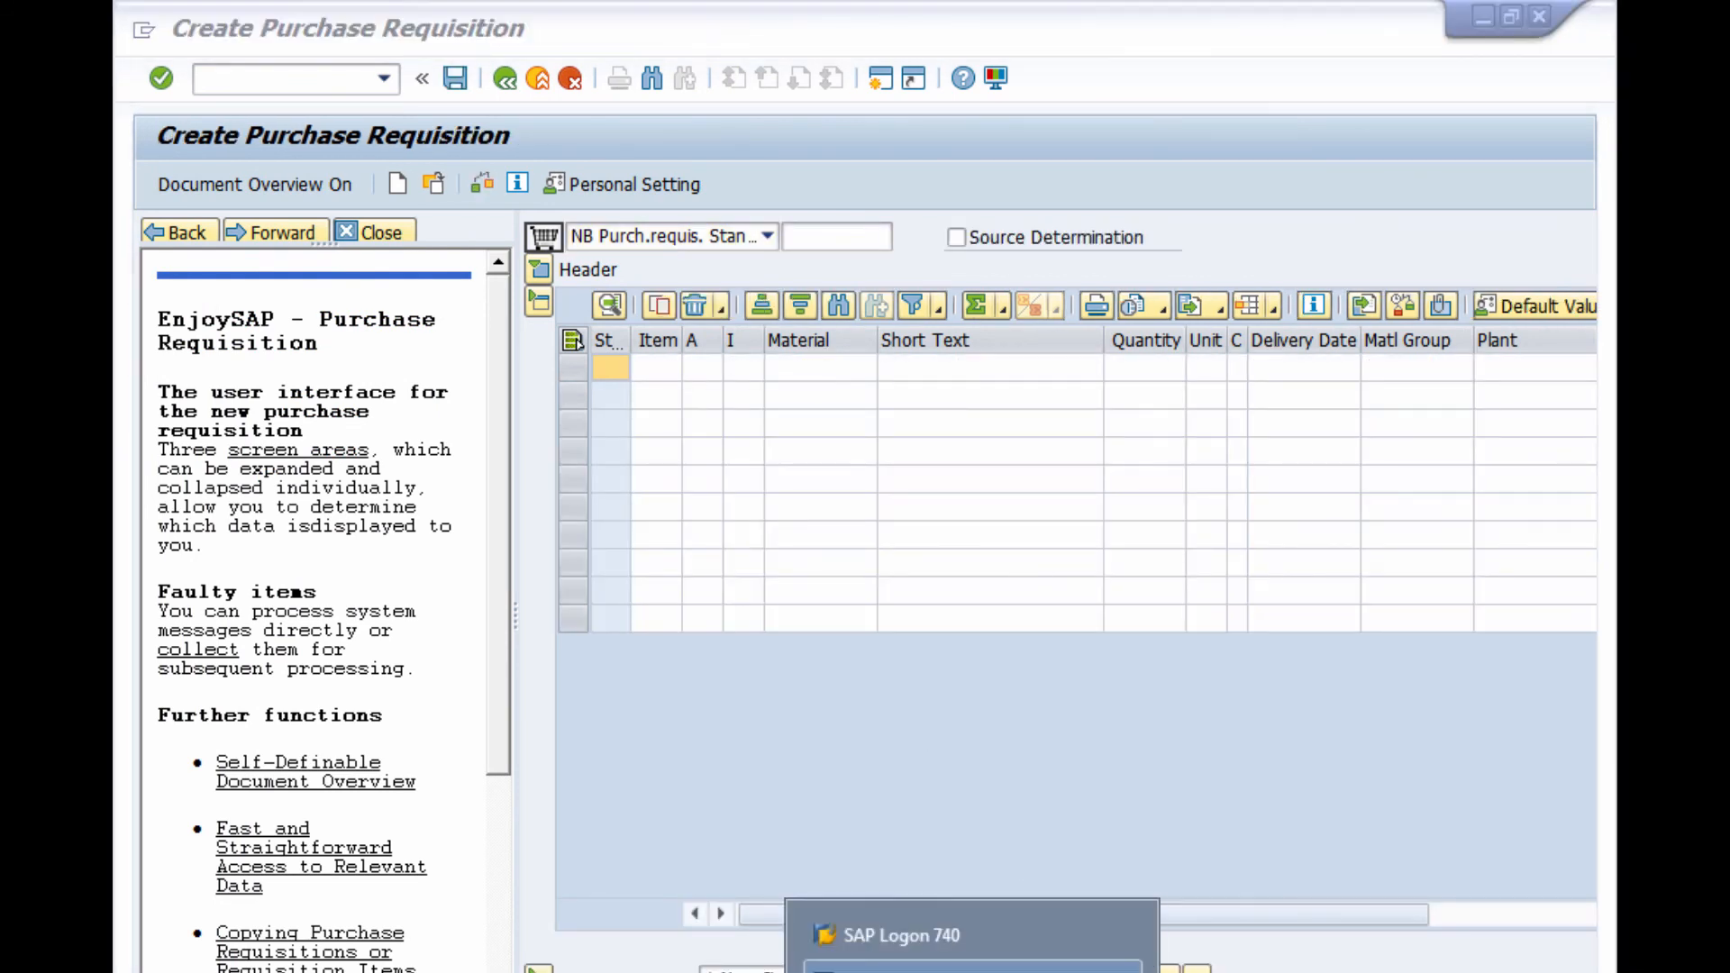
click(972, 968)
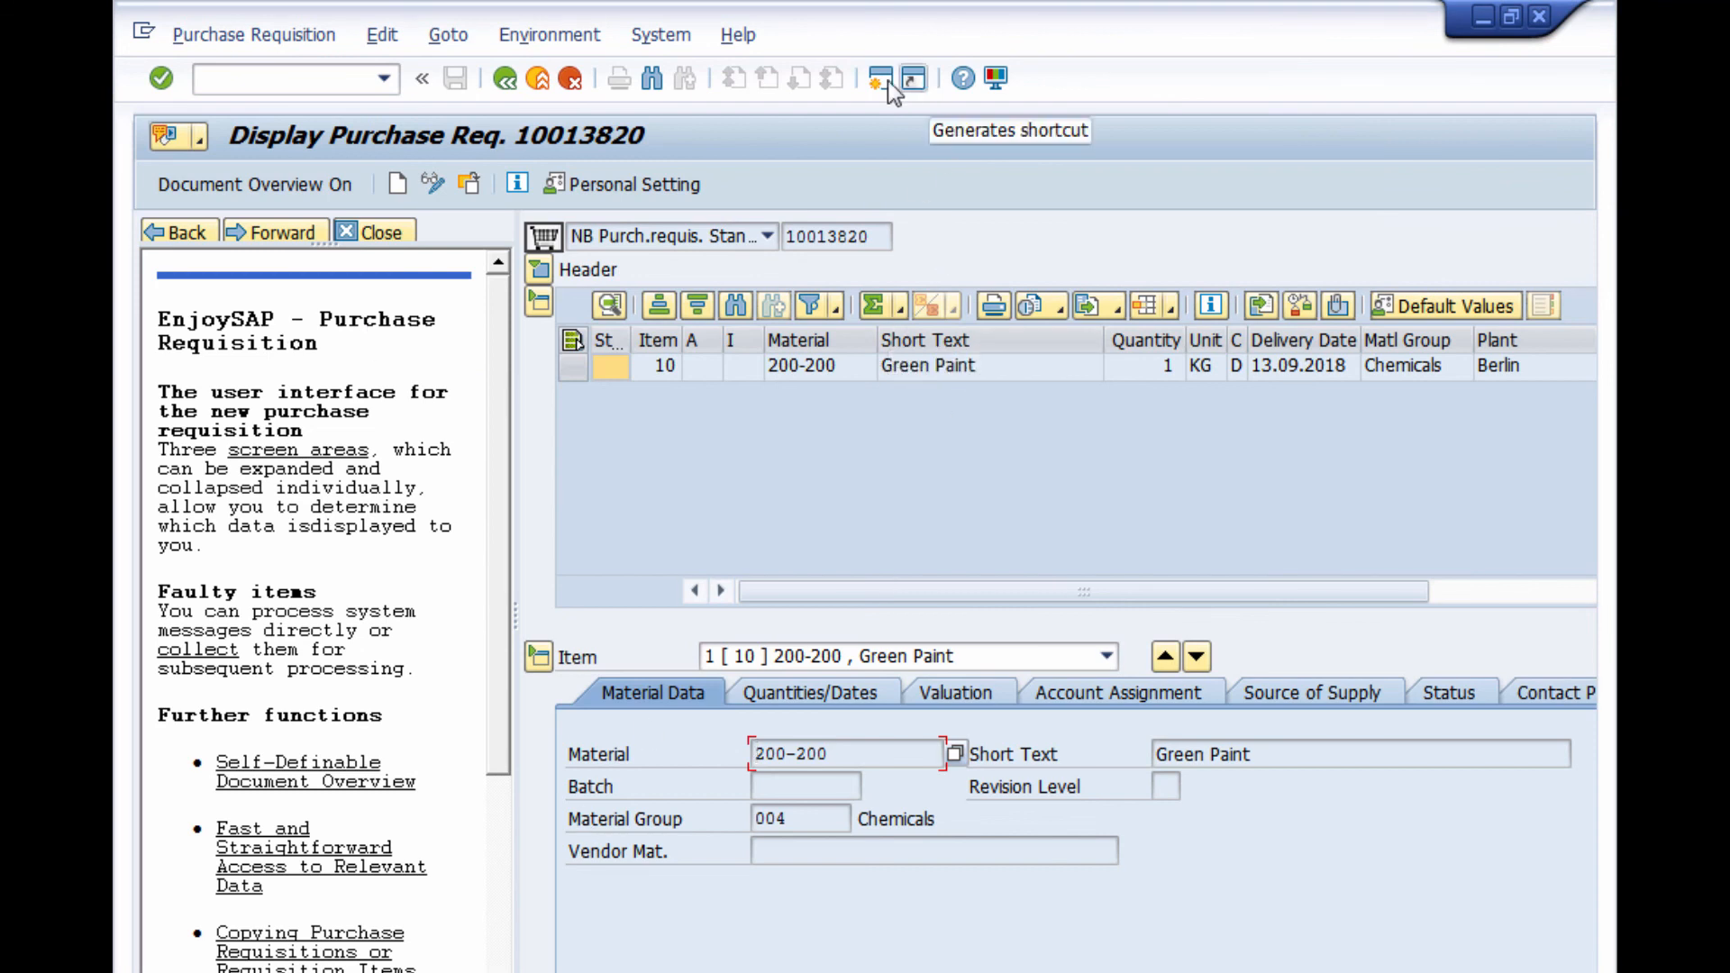
Step: Start the purchase requisition creation transaction in an additional session from the display screen, using the /o prefix
click(241, 83)
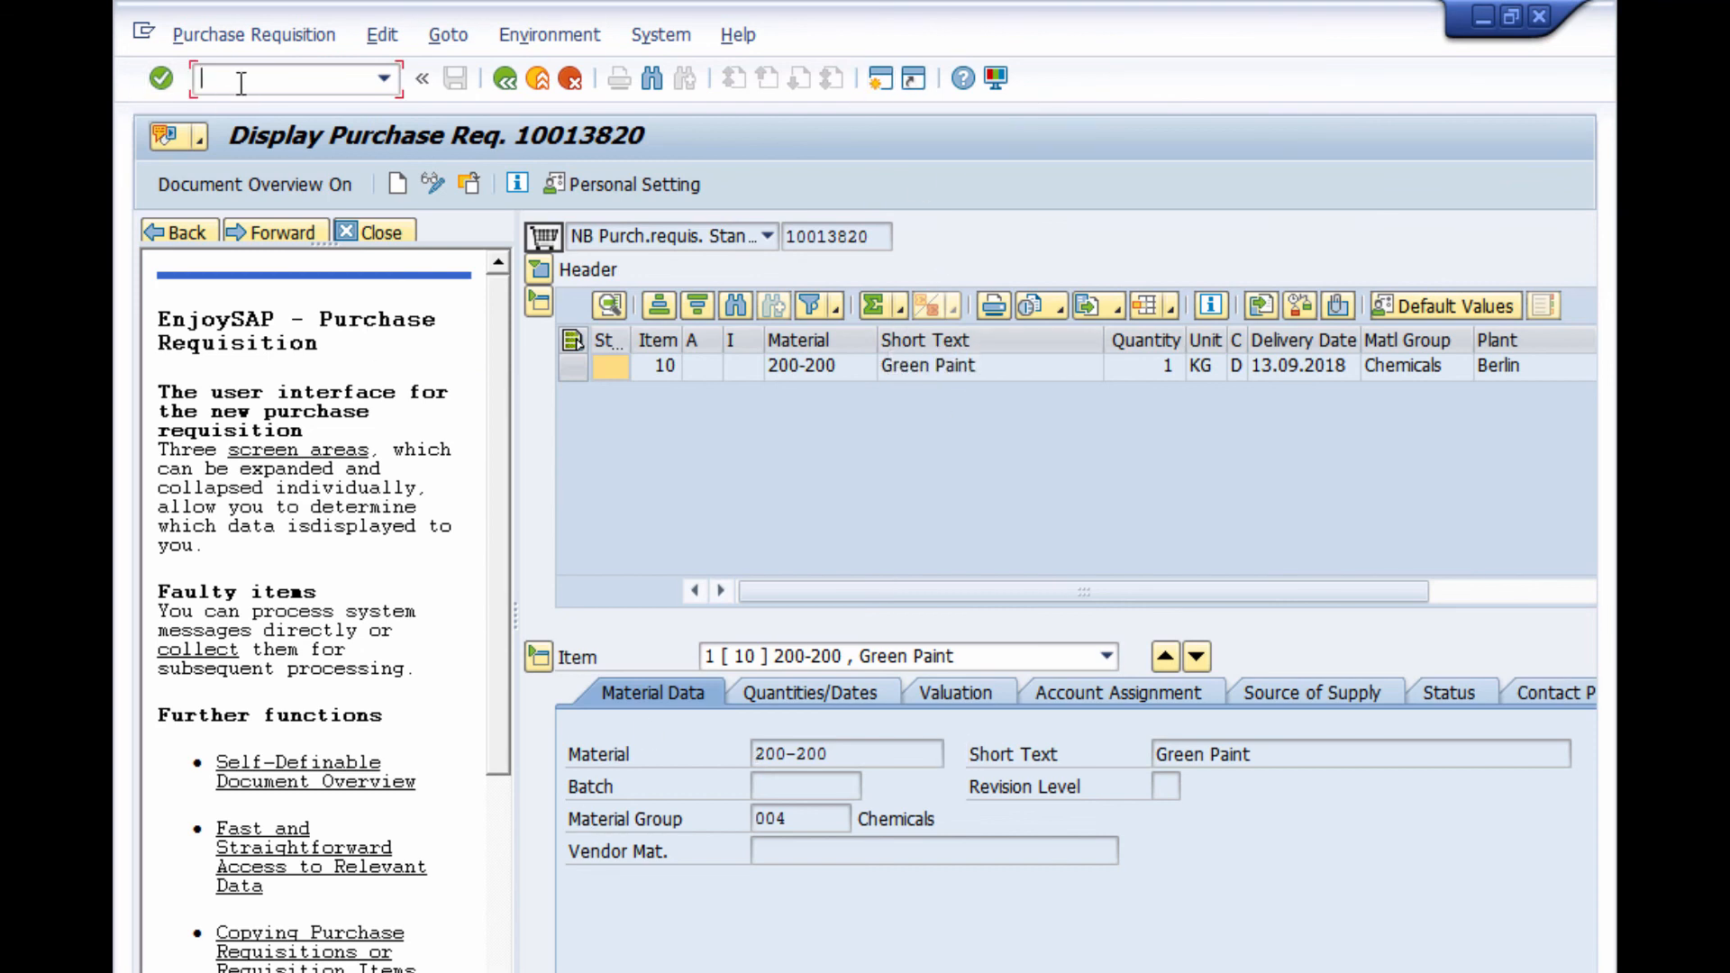
text(/o)
text(me53n)
key(Return)
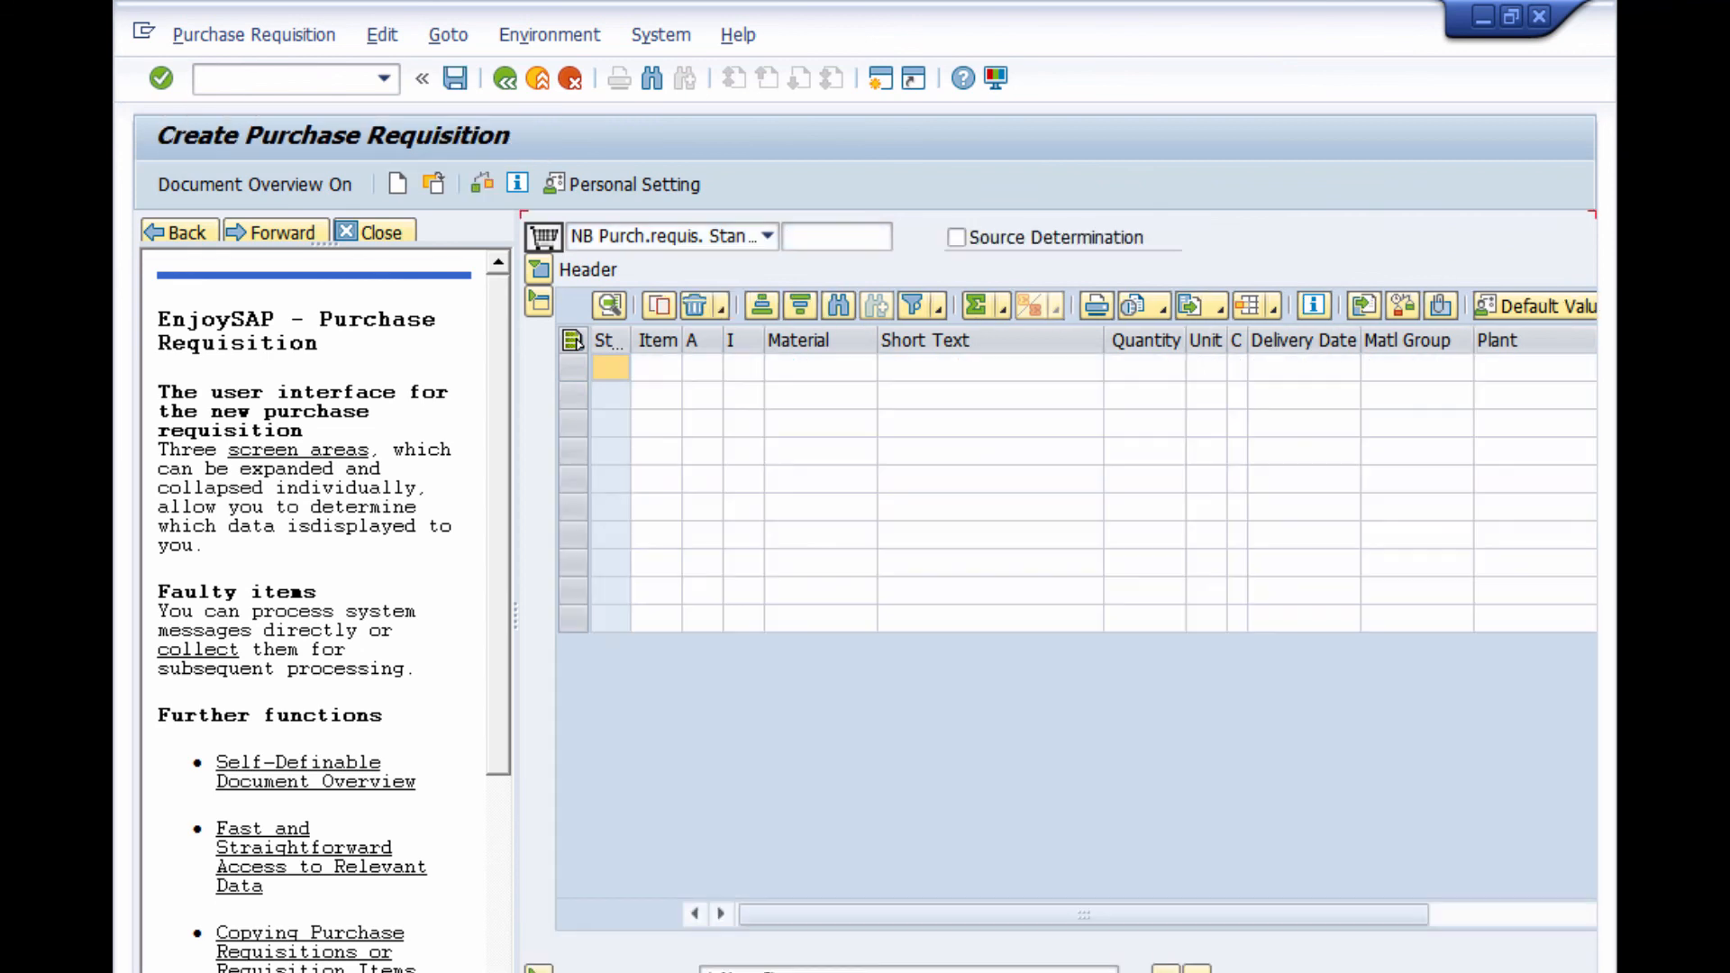
Step: Switch through the open SAP sessions to compare both Create Purchase Requisition windows, and return to the requisition display session
click(971, 972)
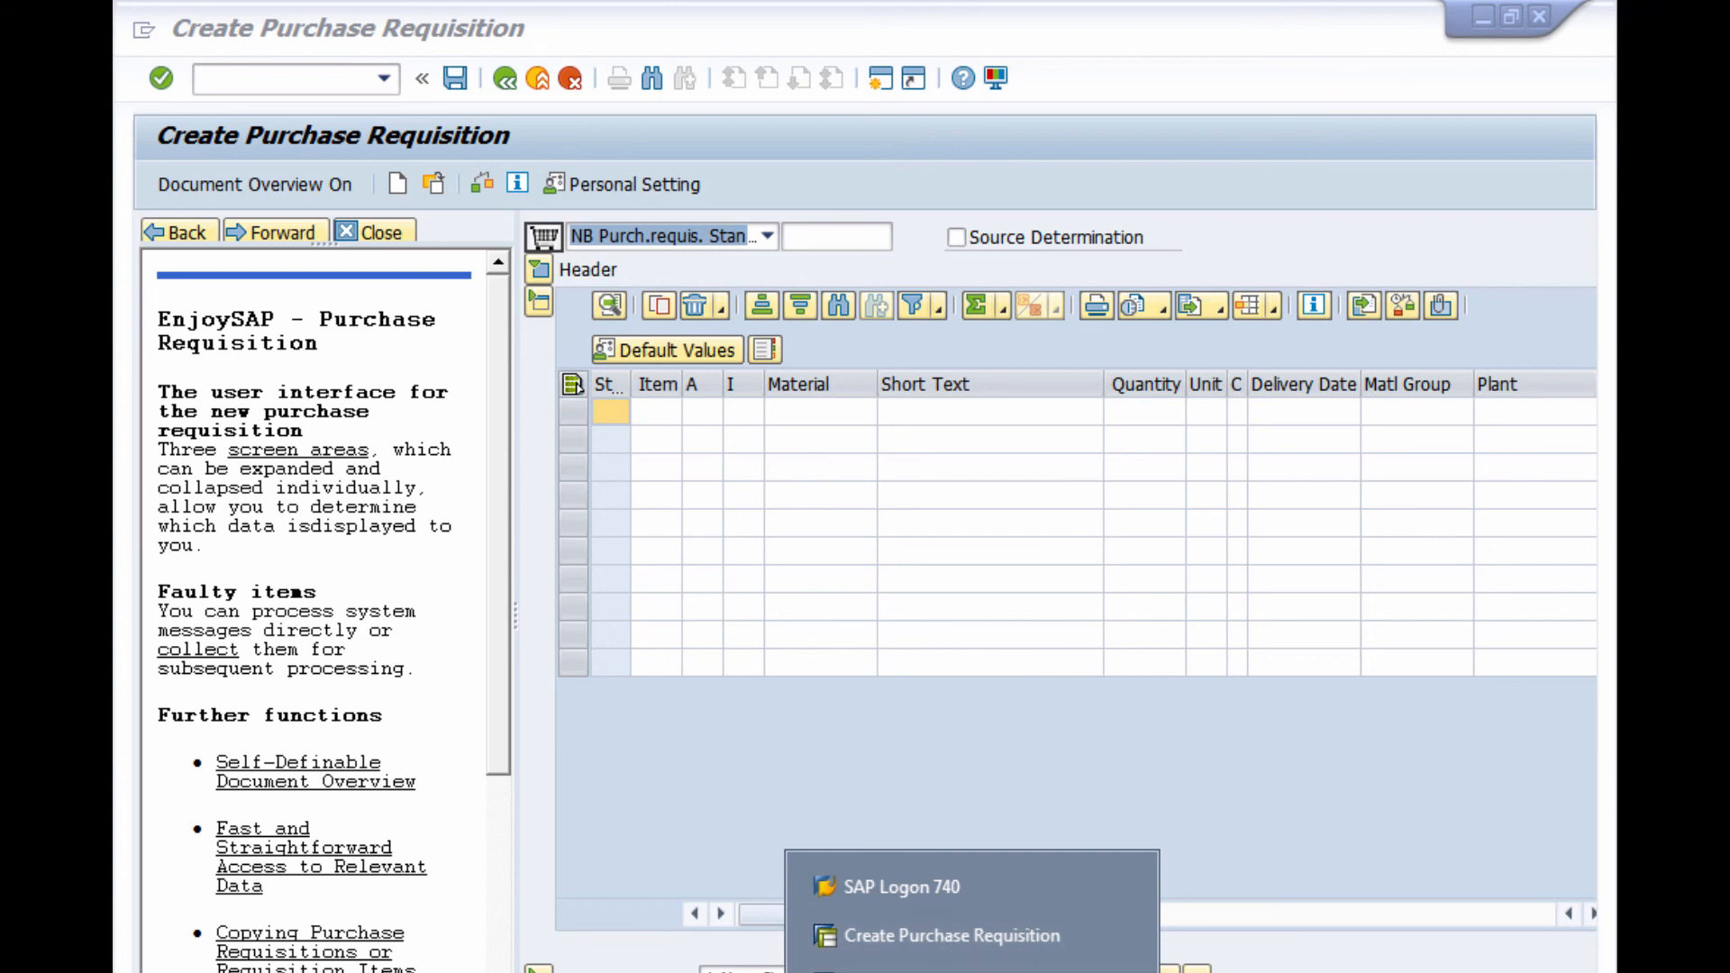
click(1137, 972)
click(955, 971)
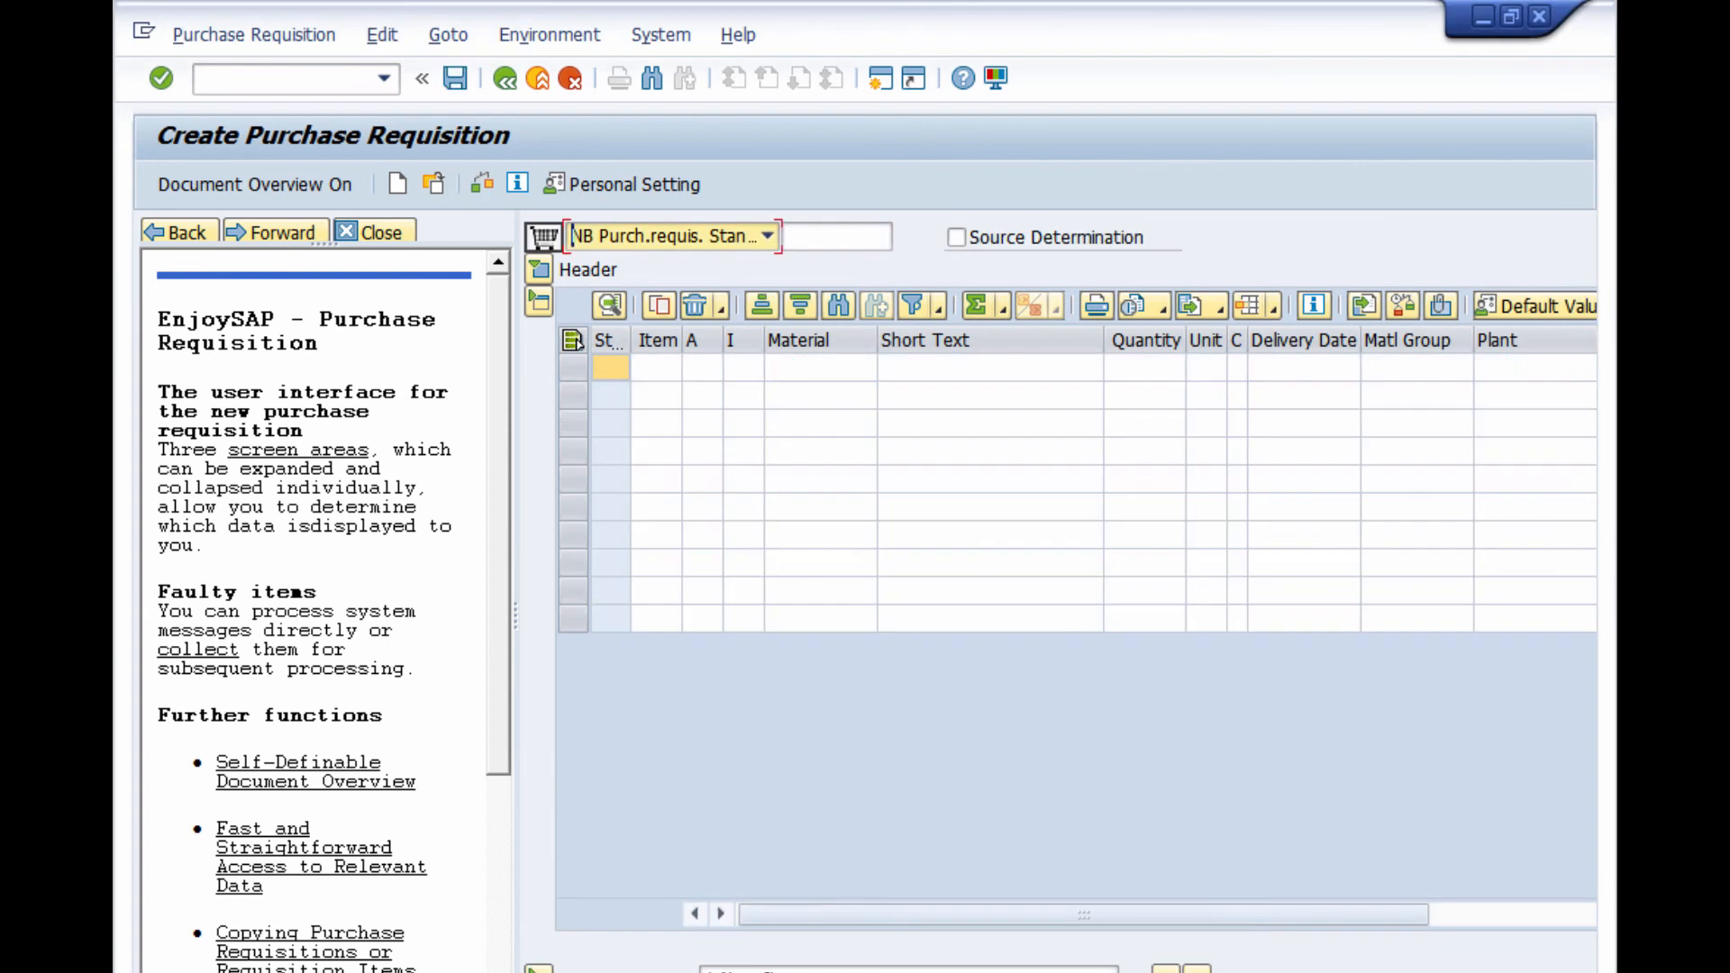
click(971, 972)
click(1135, 972)
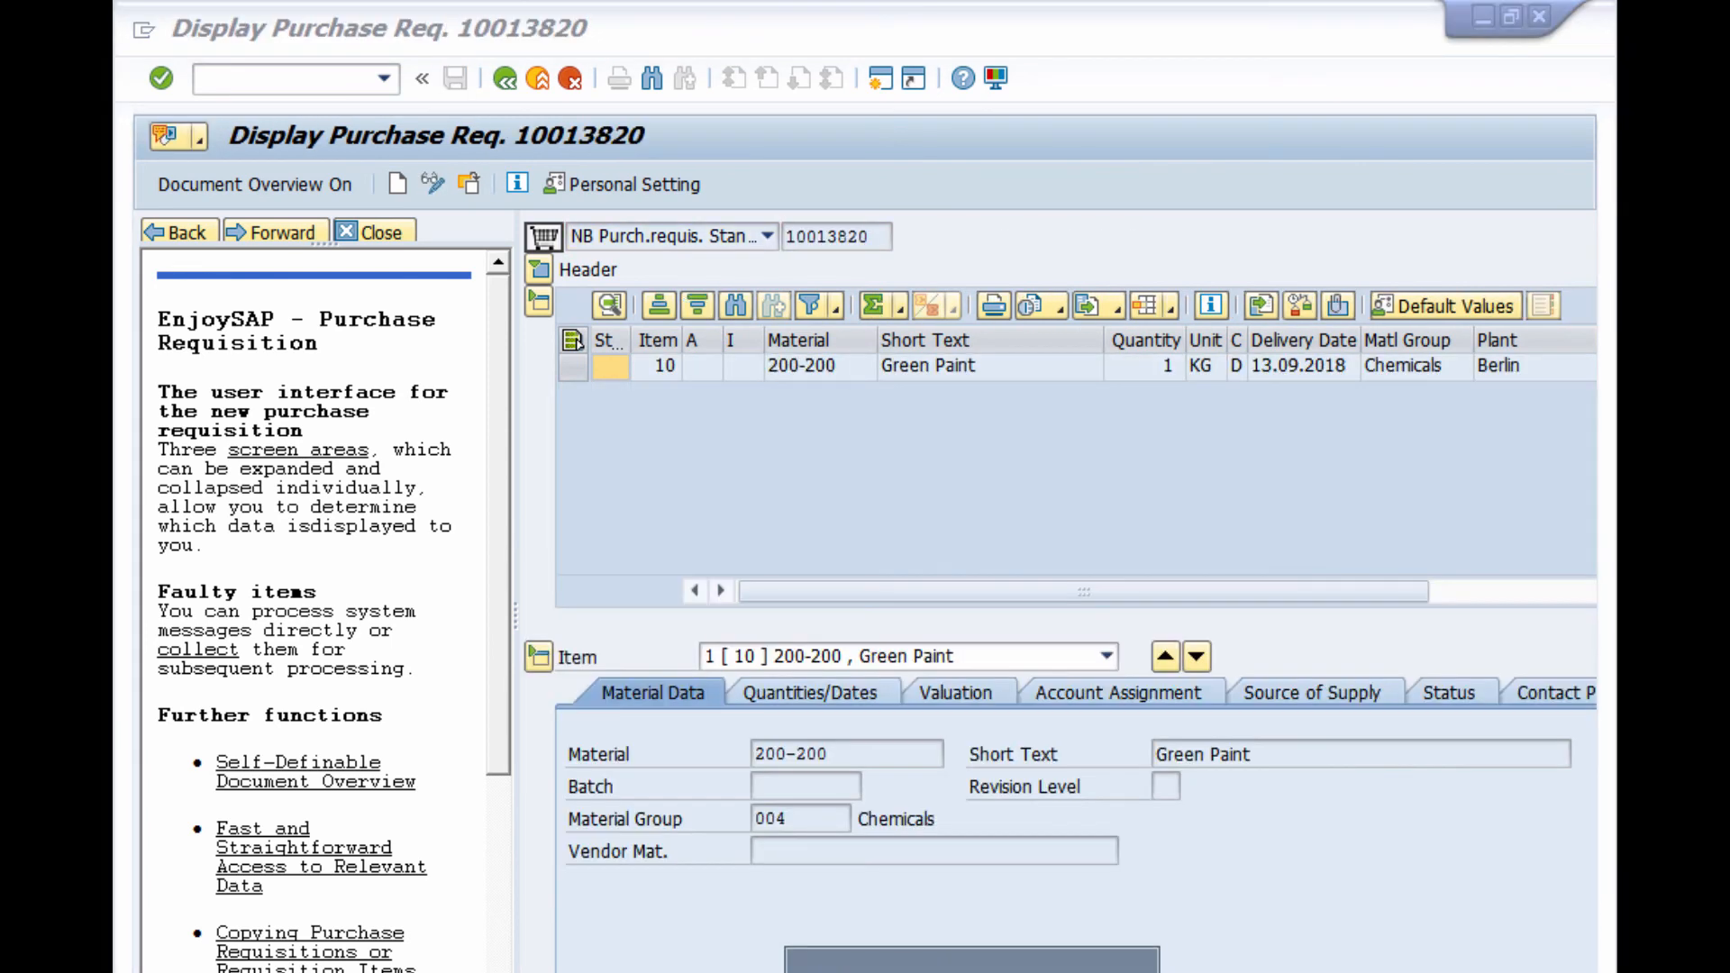
Step: Open one more empty SAP session, close it again, and switch to the transaction codes in the Word notes
click(879, 78)
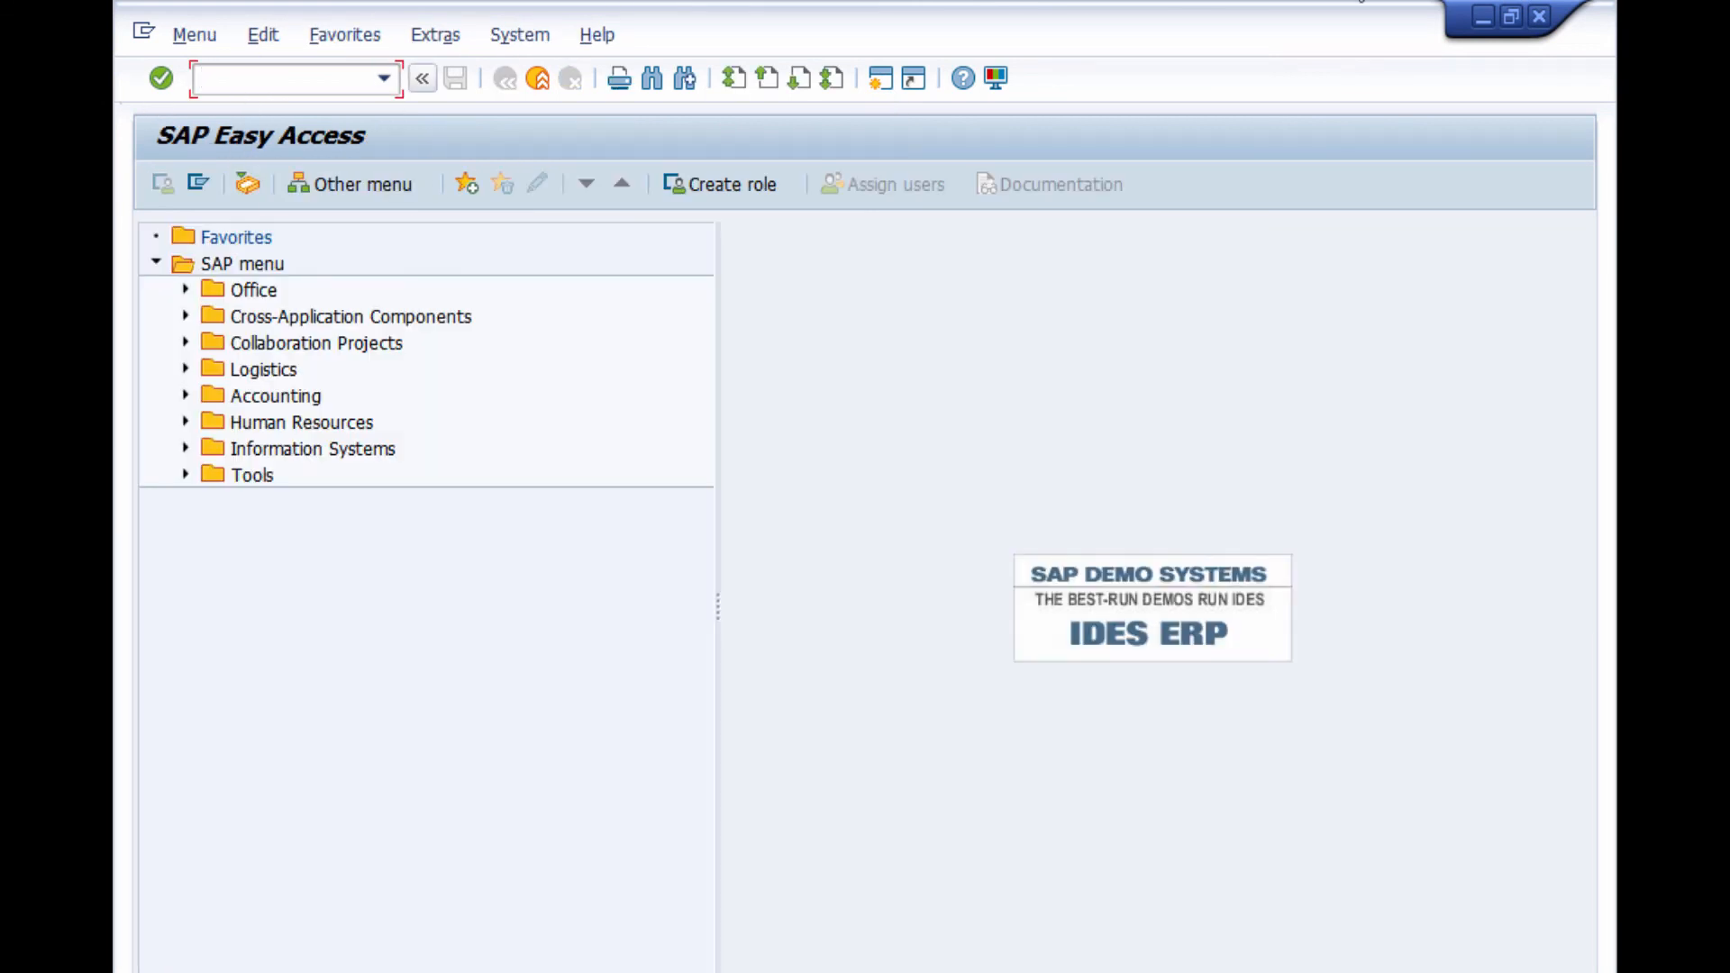
click(1539, 20)
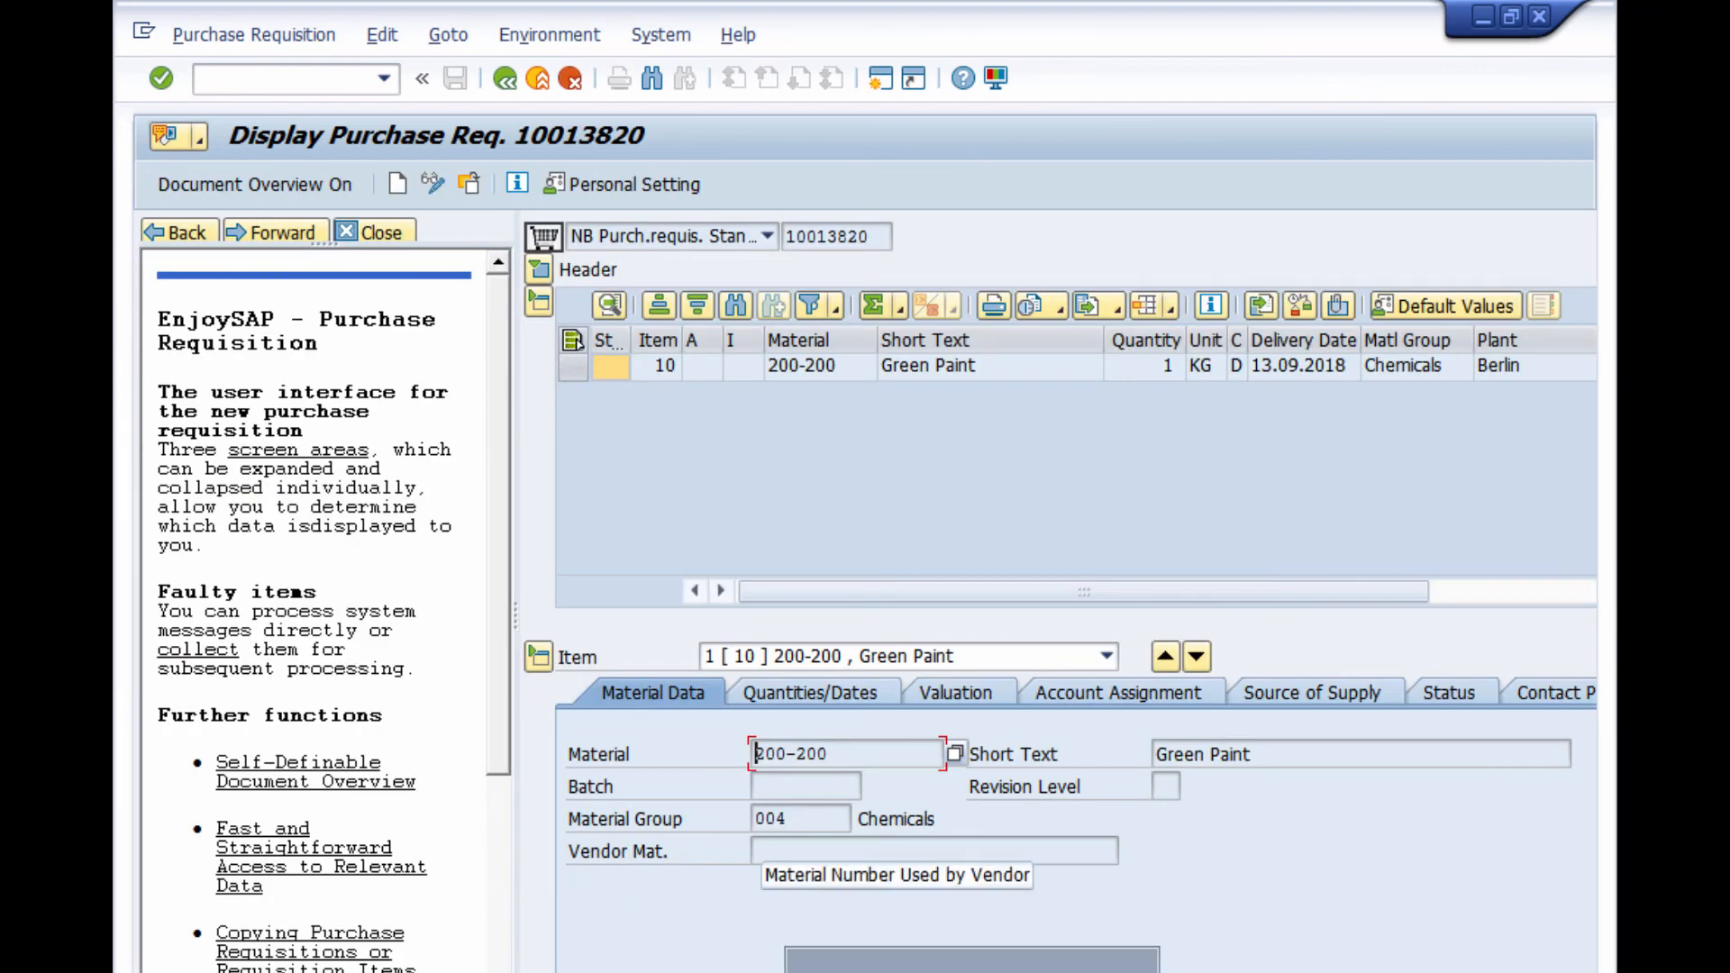
key(alt+Tab)
scroll(901, 631, down, 1)
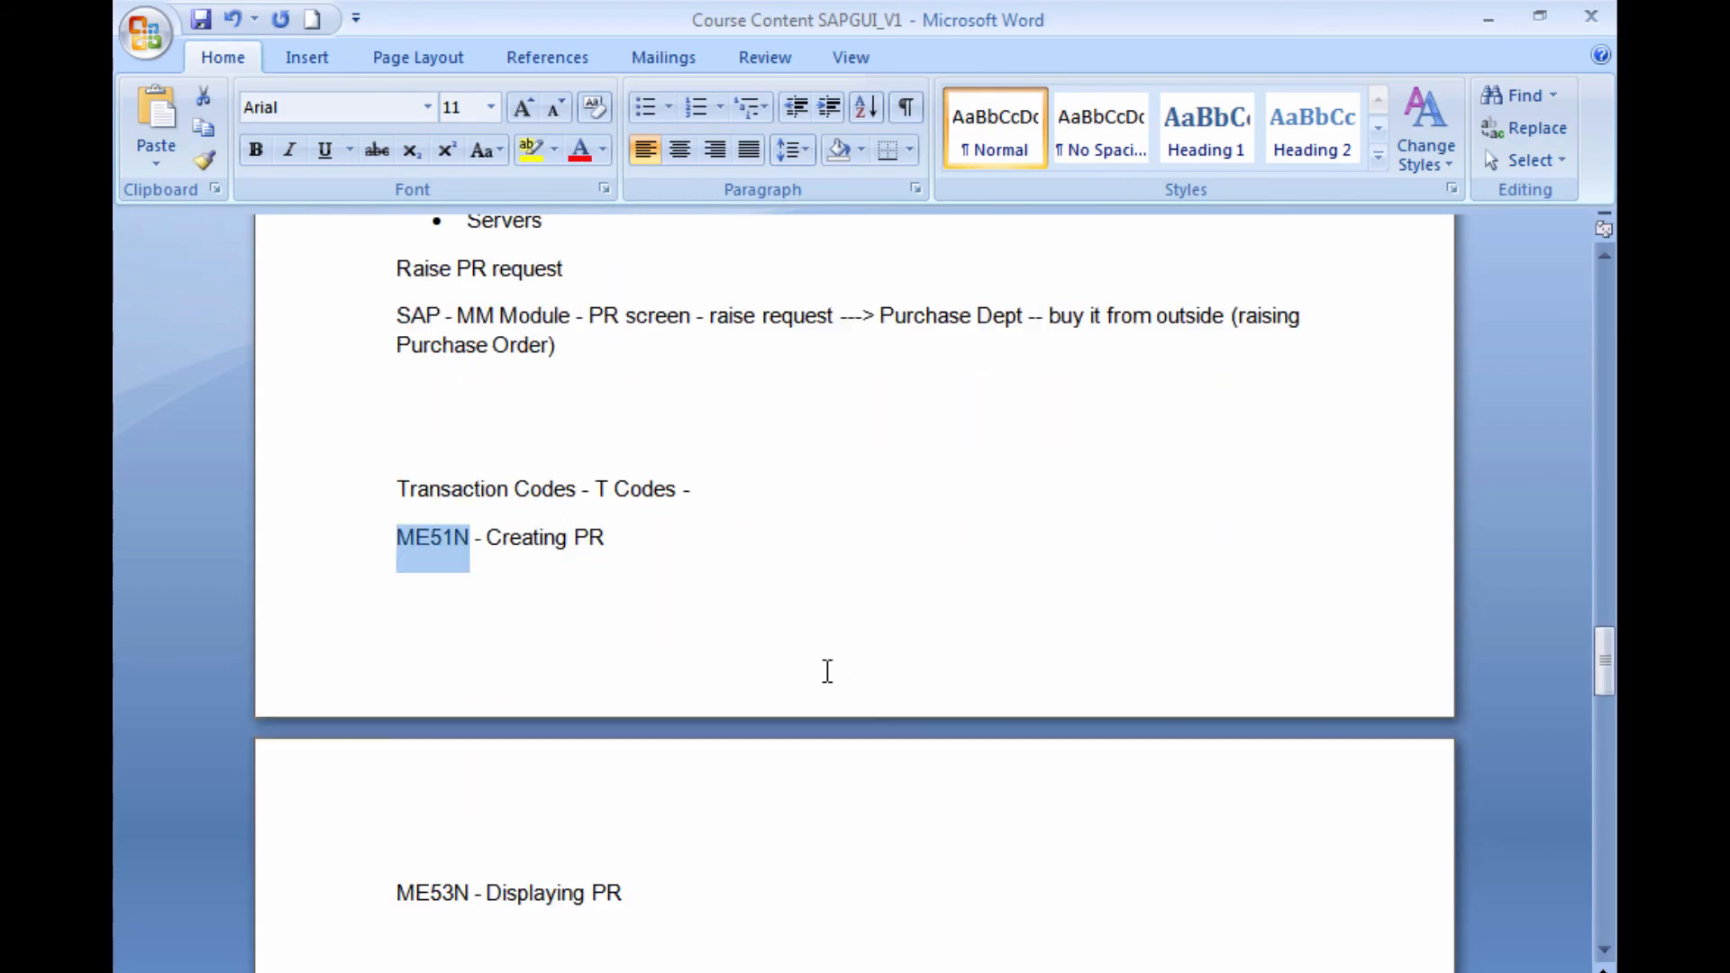
Step: Add the line "Transaction Response time - transactions" to the Word notes, one blank line below the value 1000
click(408, 491)
mouse_move(407, 491)
mouse_down()
mouse_move(512, 491)
mouse_move(383, 491)
mouse_up()
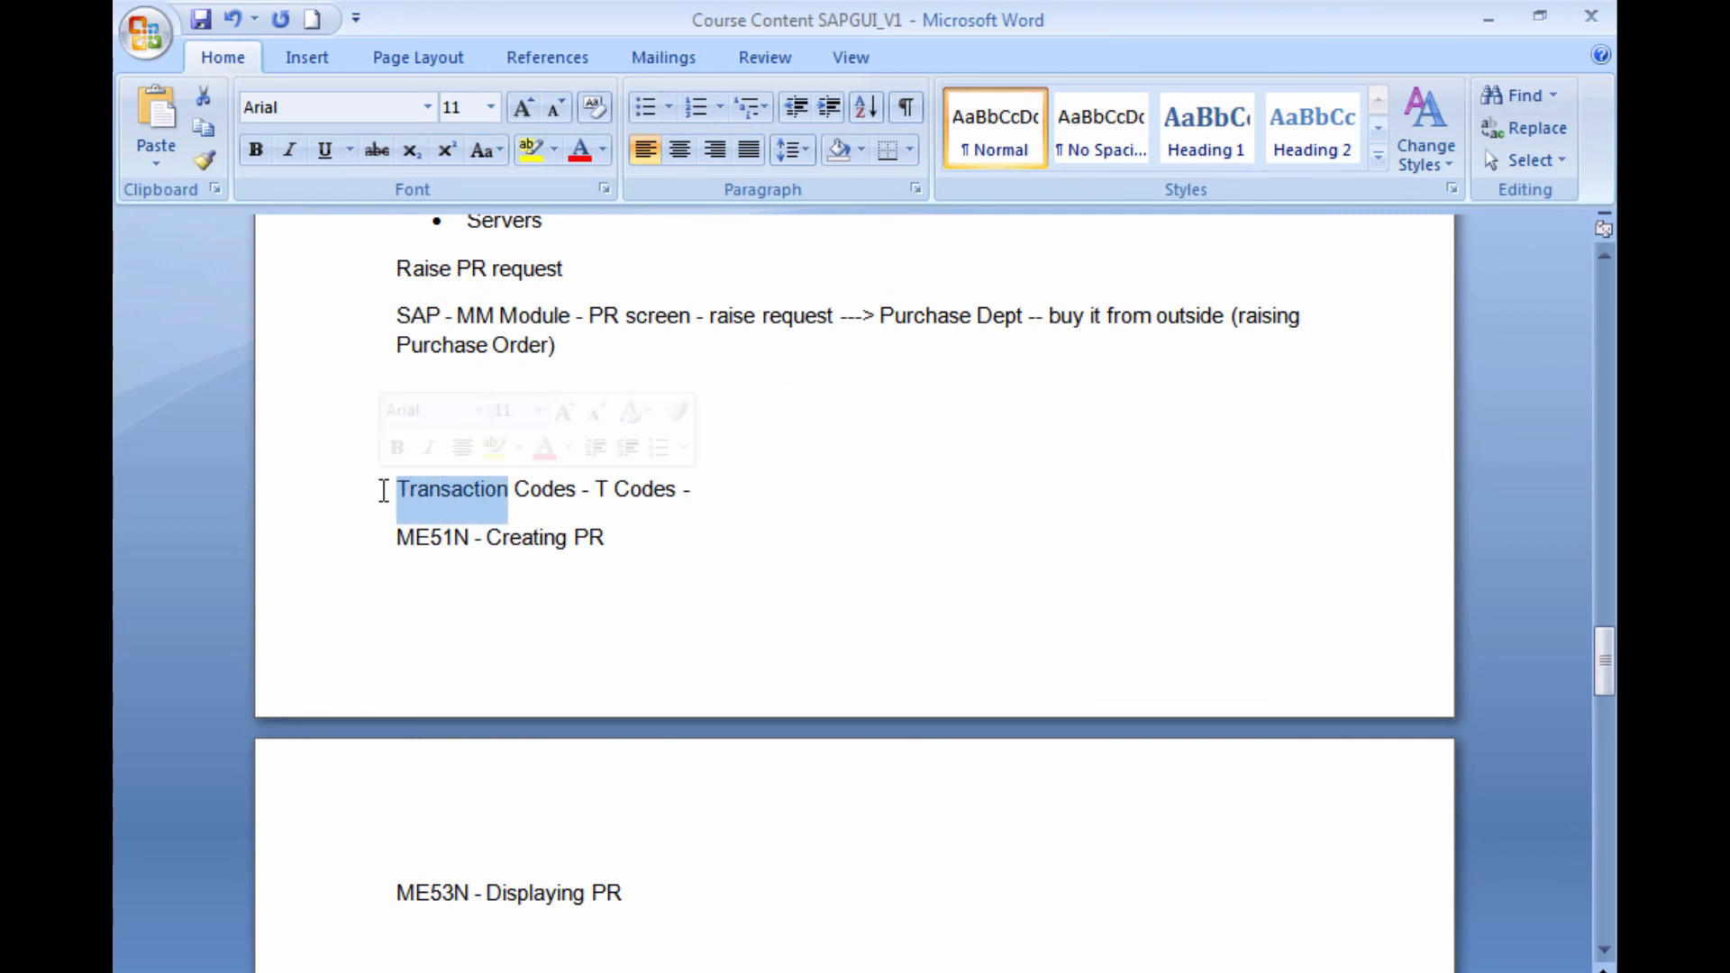
scroll(468, 846, down, 7)
click(497, 613)
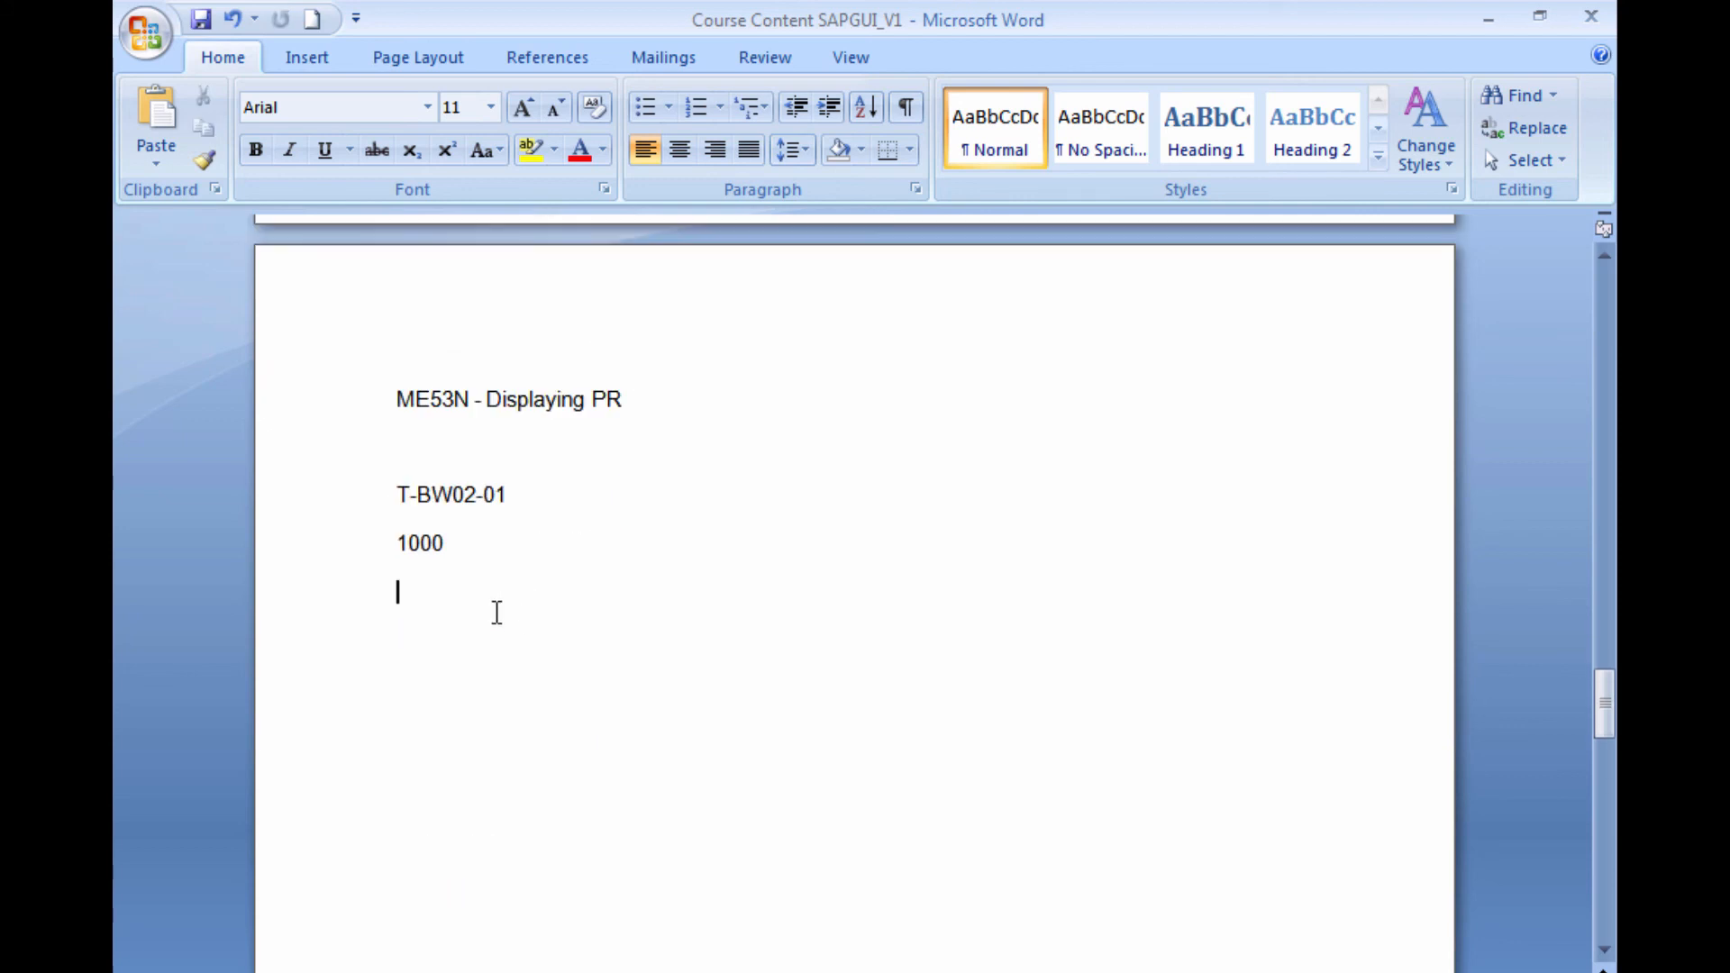
key(Return)
text(Transaction Response )
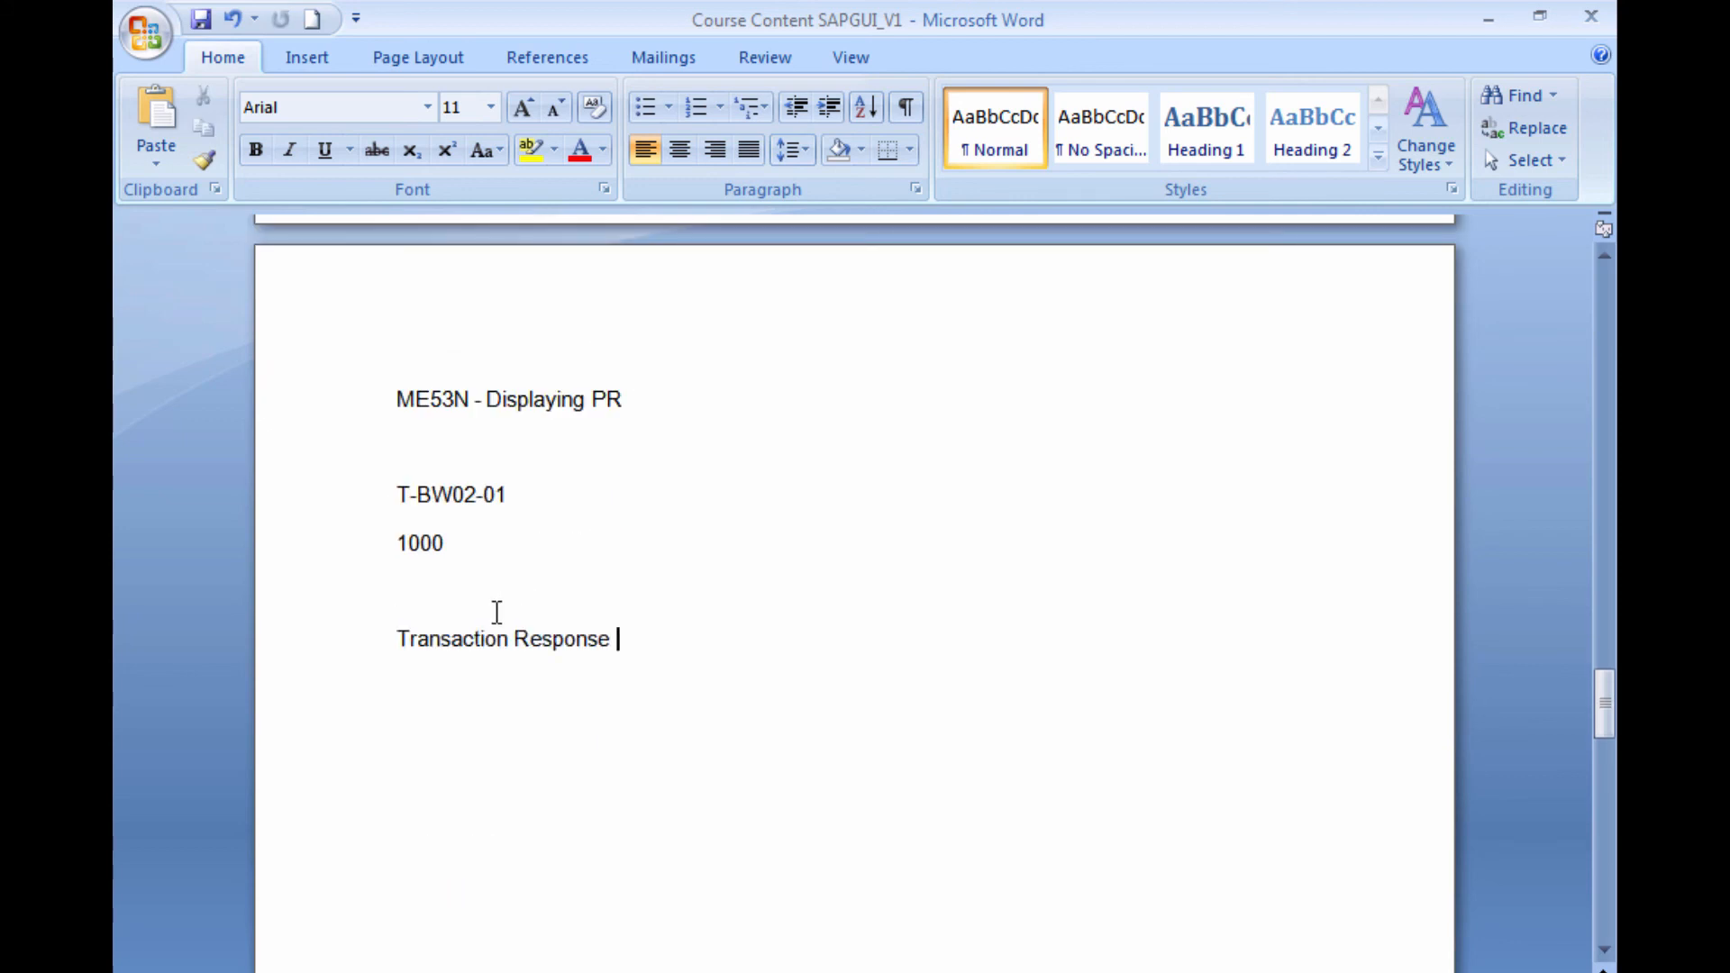
text(time - transactions)
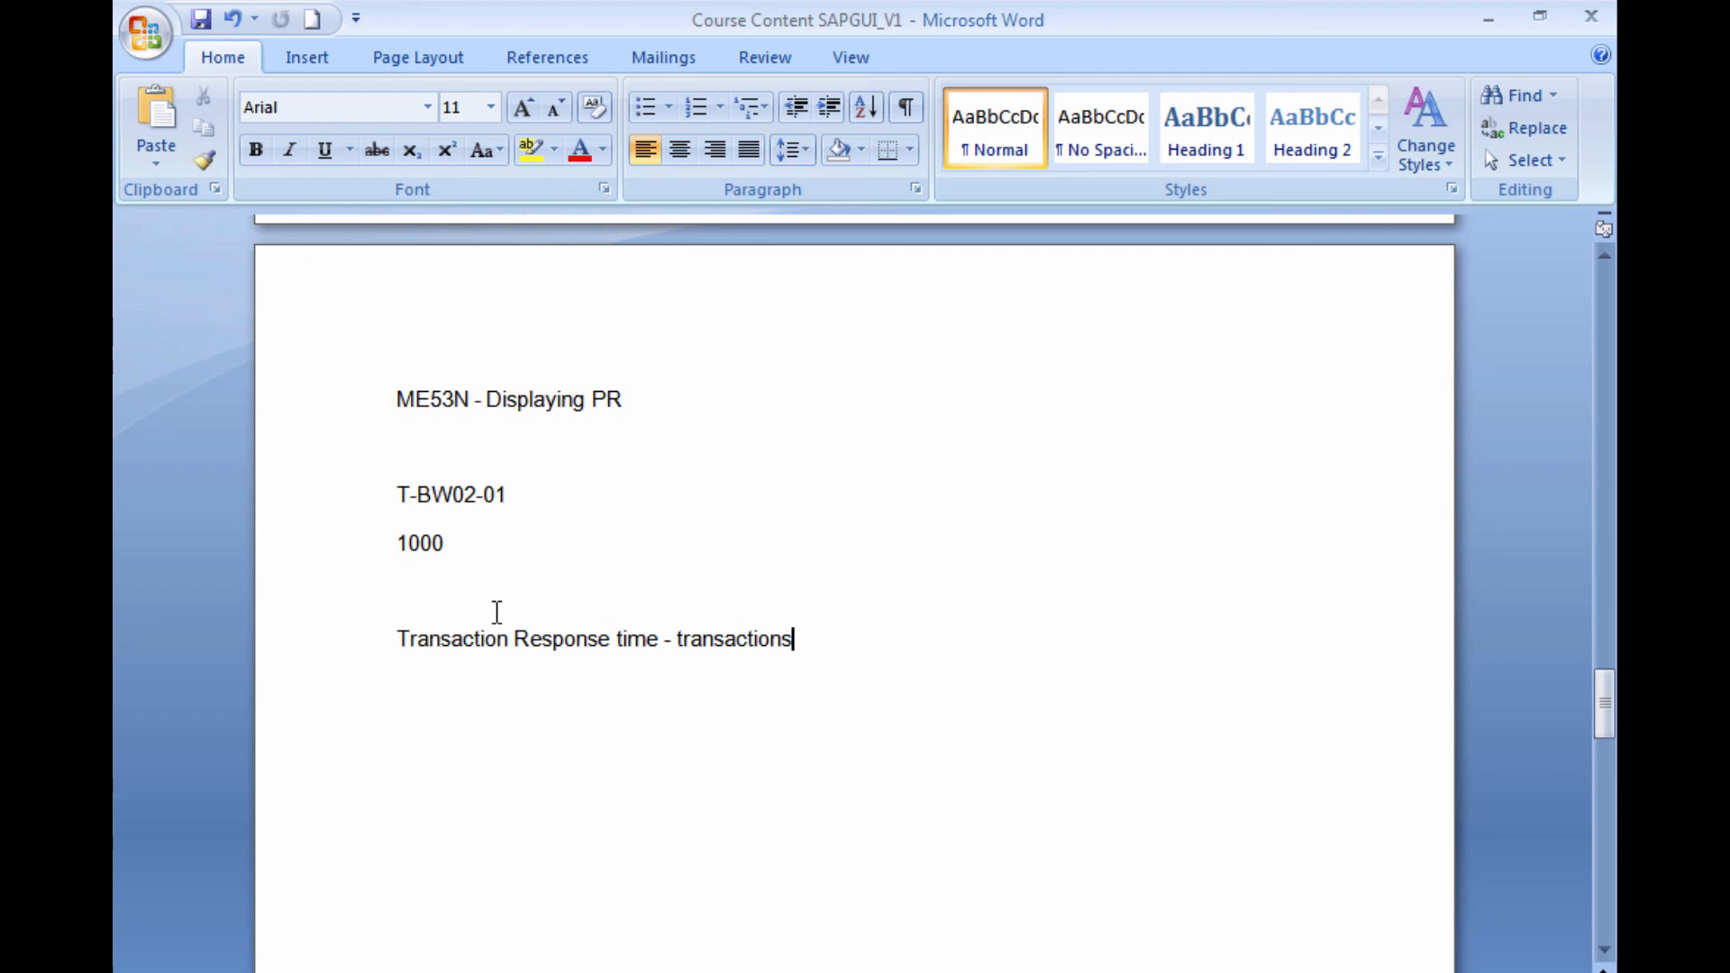
Step: Highlight "Transaction" and "T Codes" in the notes' transaction codes heading, and switch back to the SAP purchase requisition display
scroll(586, 564, up, 6)
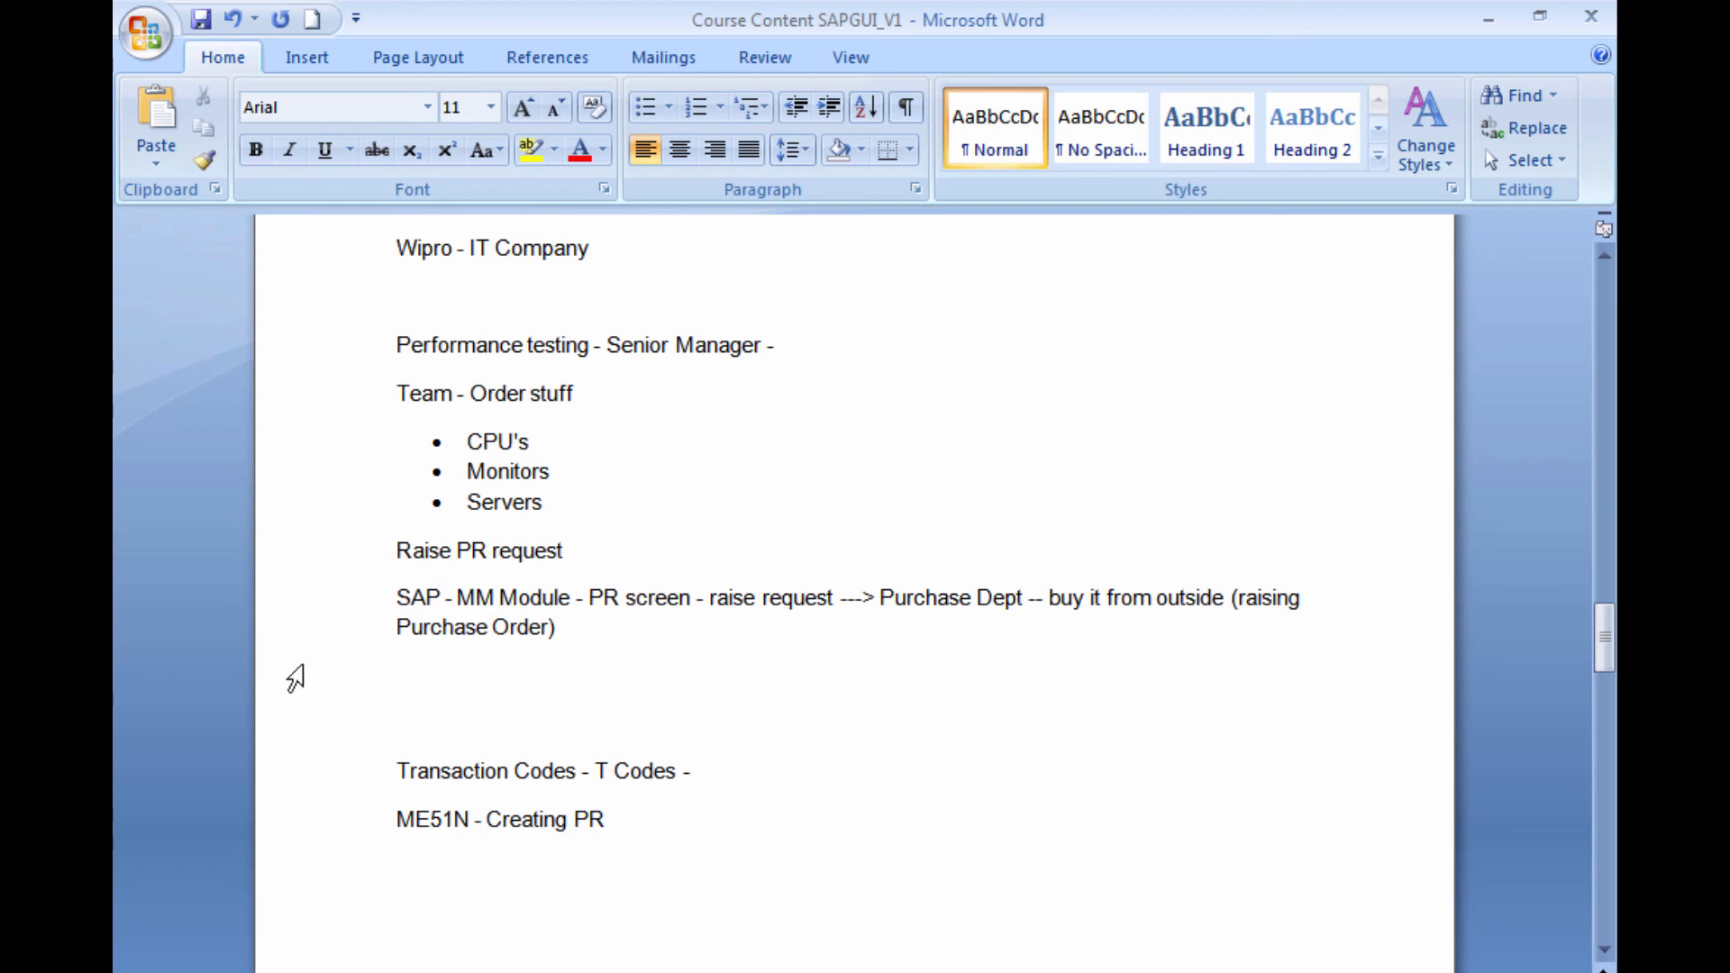
double_click(478, 770)
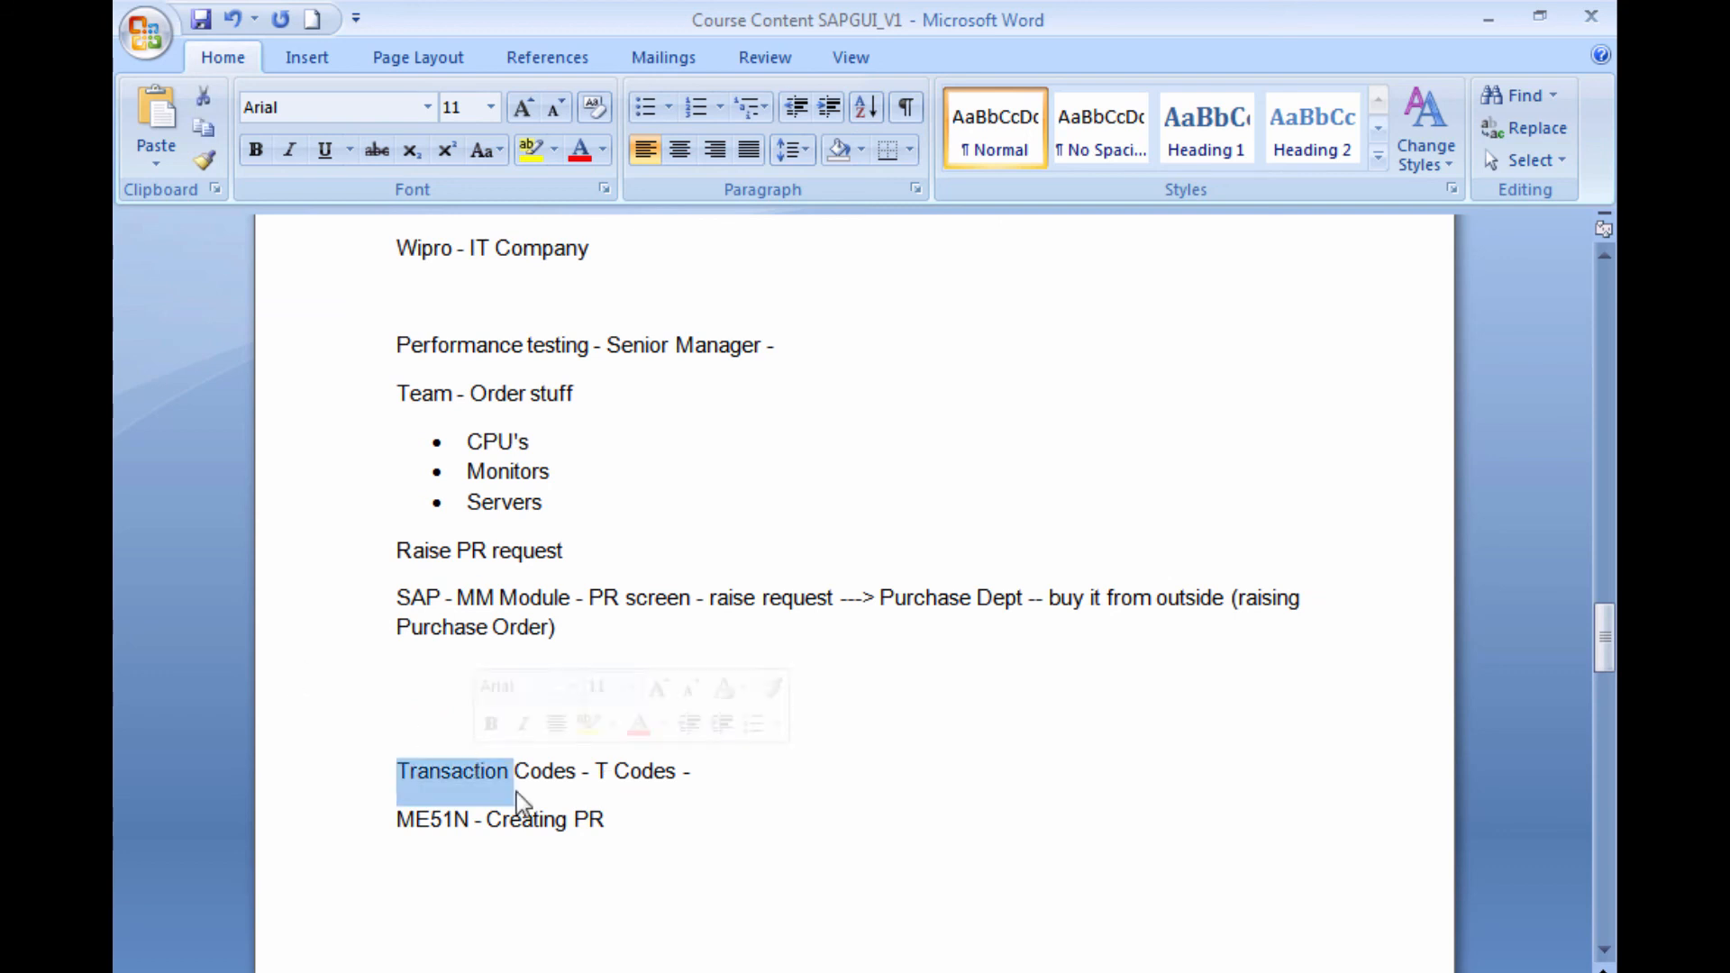
scroll(712, 803, down, 2)
scroll(734, 803, down, 4)
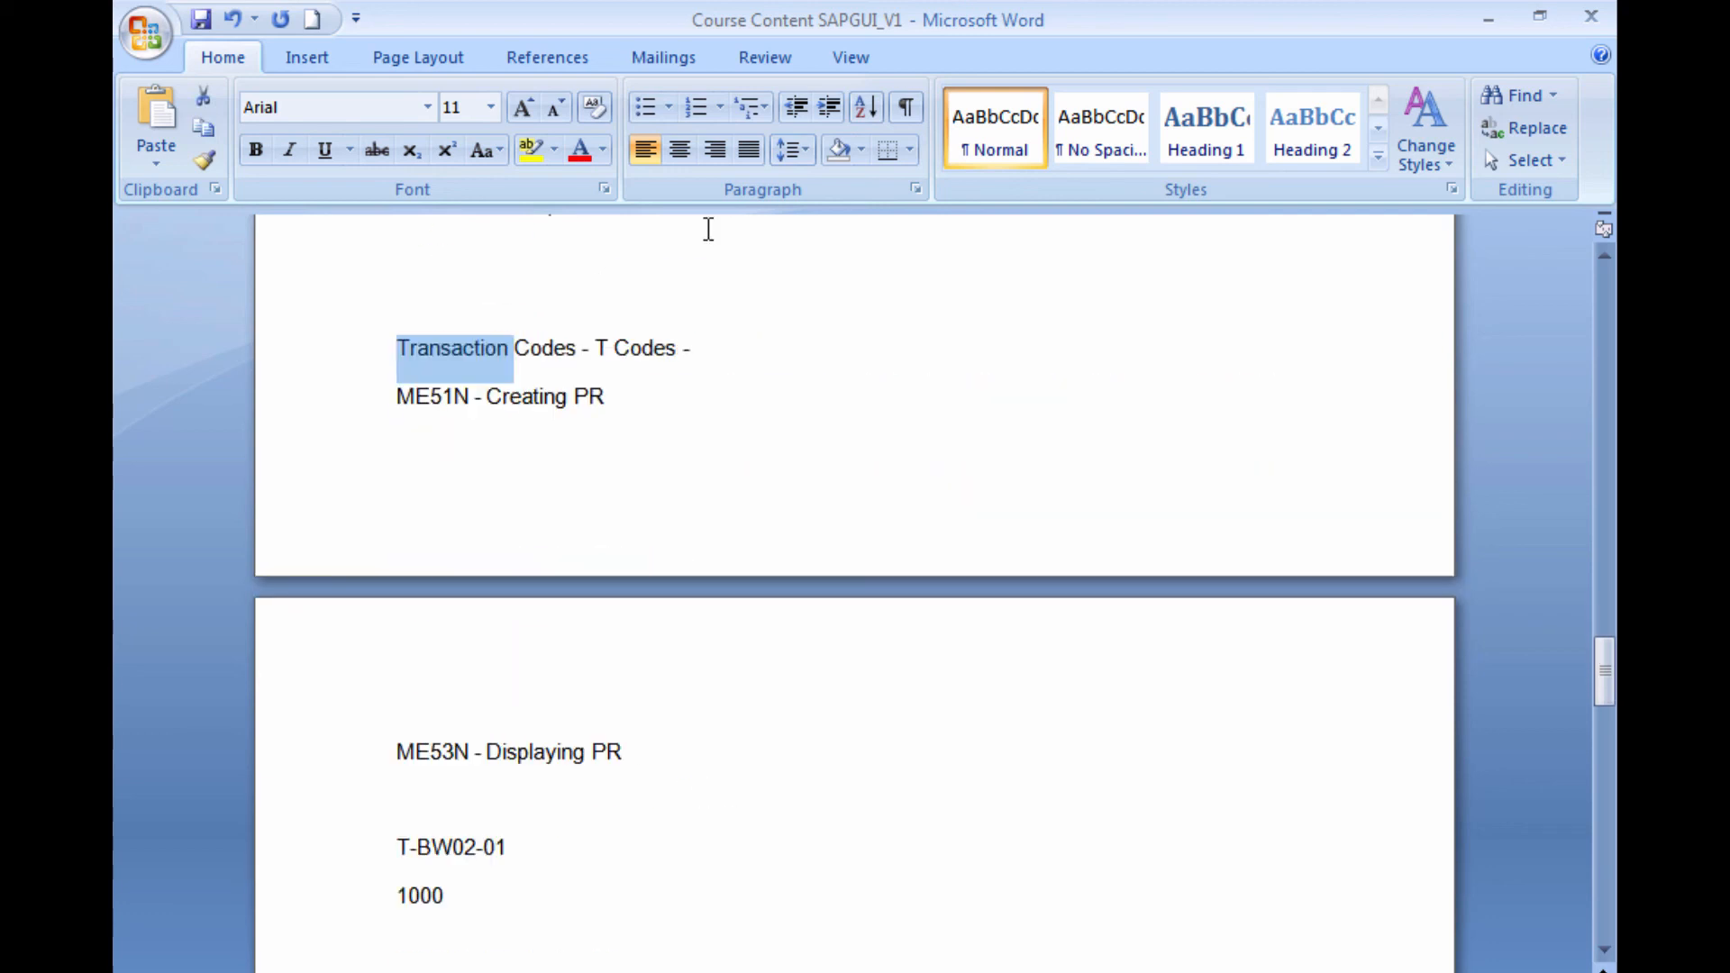
drag(599, 347, 687, 346)
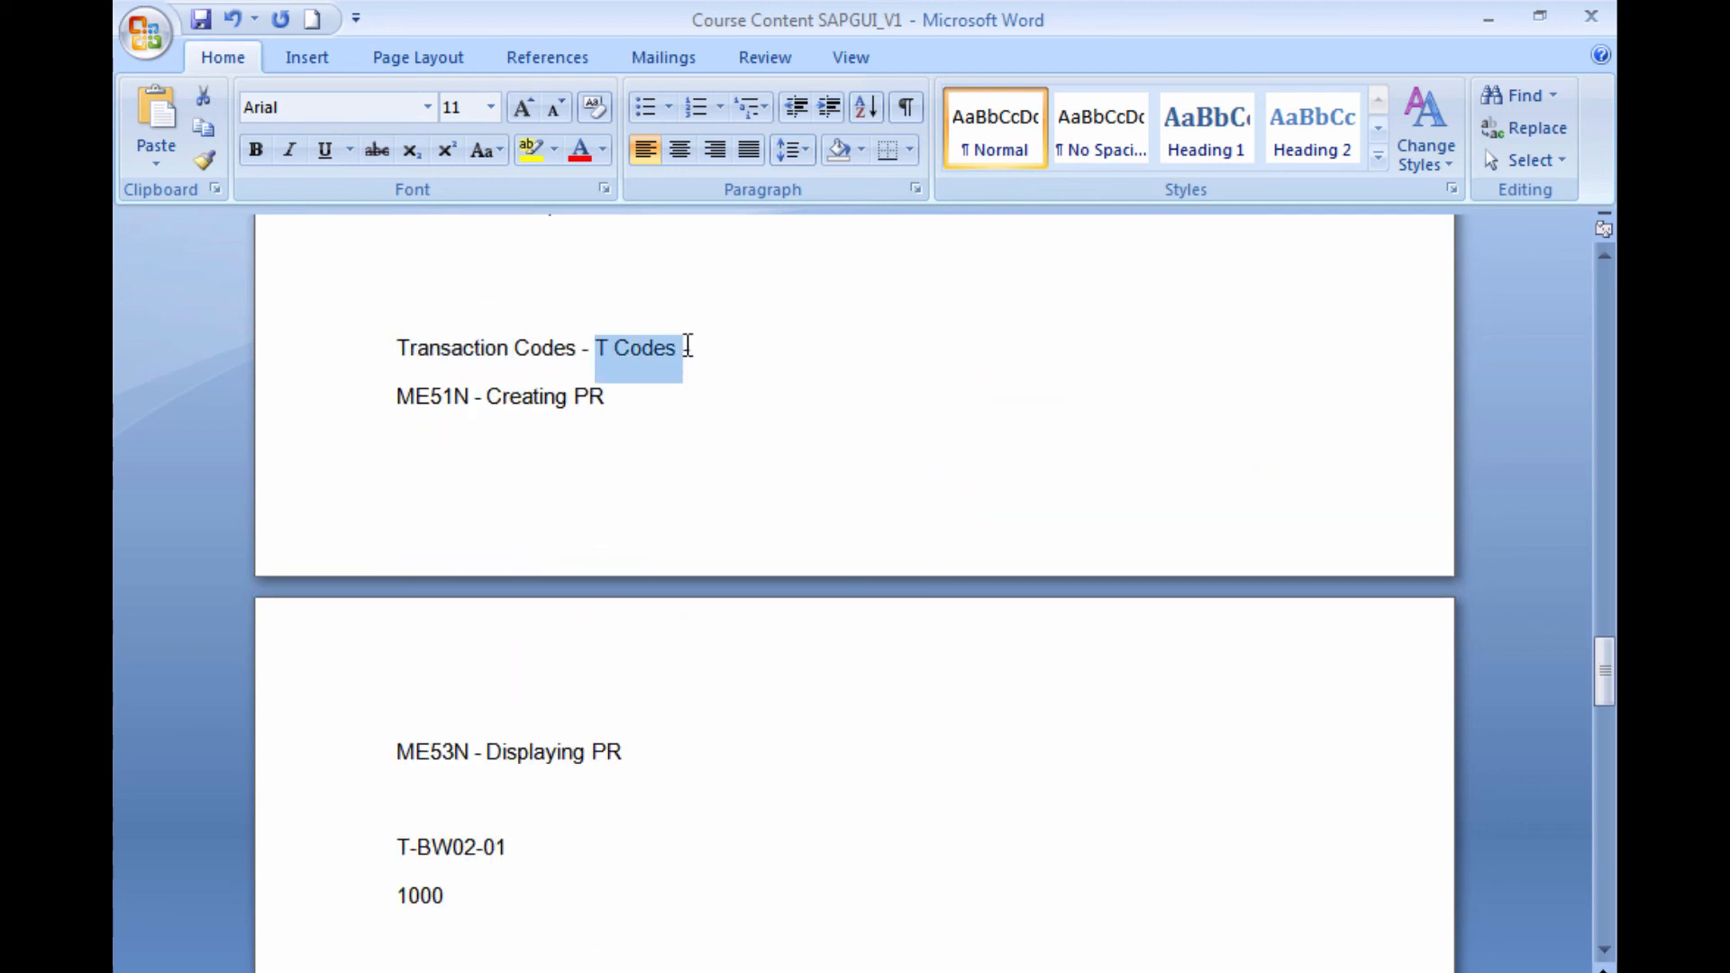
key(alt+Tab)
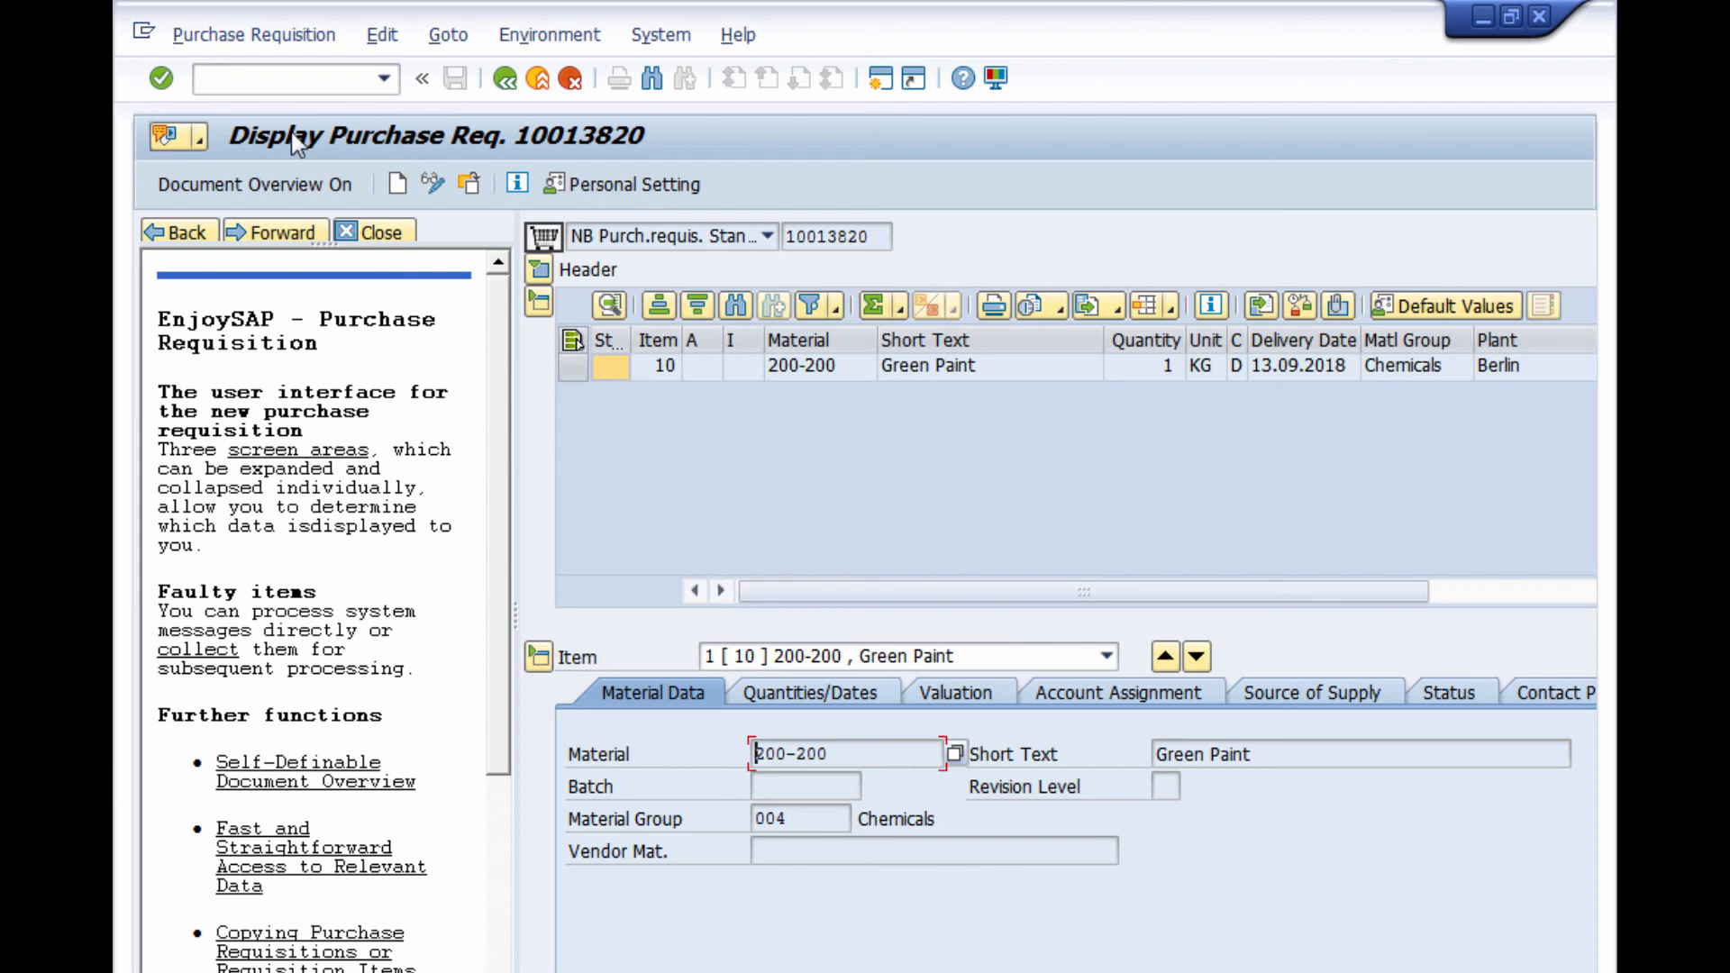